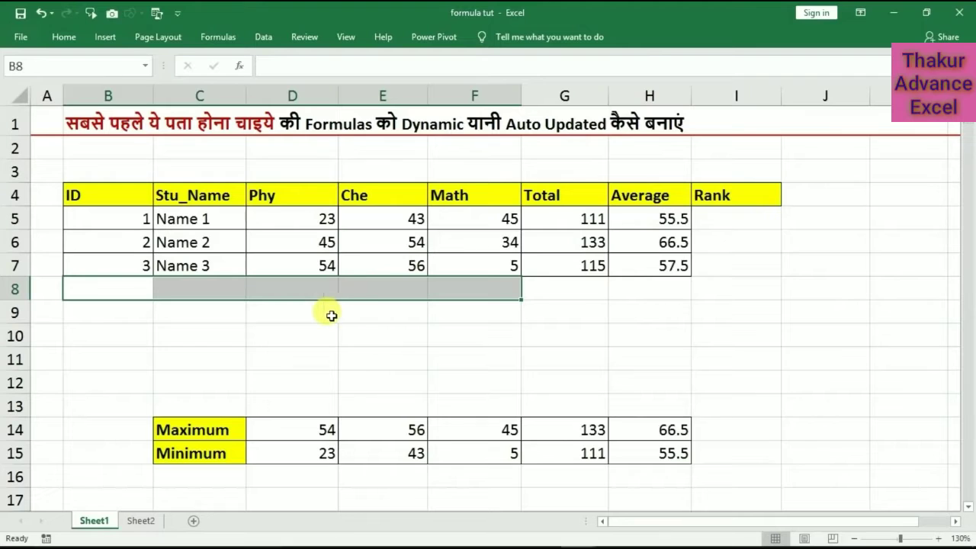
- Add a fourth record in row 8 with ID 4, the name copied from the row above, and marks 34, 43 and 43
{"action": "left_click", "coordinate": [113, 286]}
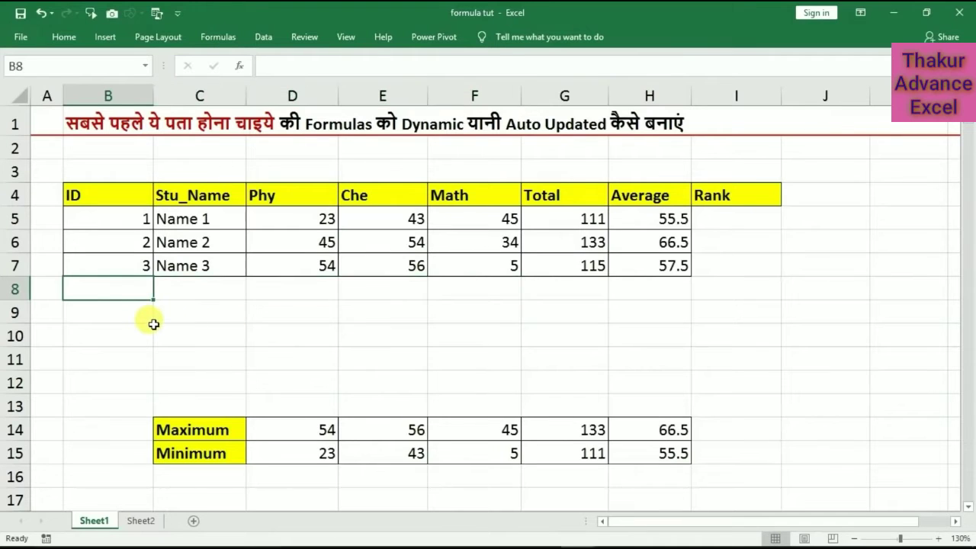
{"action": "type", "text": "4"}
{"action": "key", "text": "Tab"}
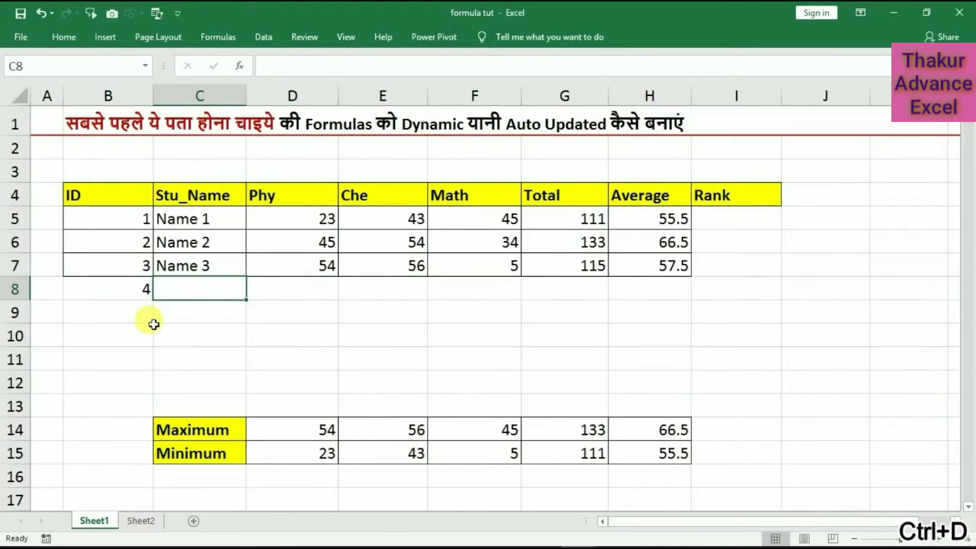
{"action": "key", "text": "ctrl+d"}
{"action": "key", "text": "Tab"}
{"action": "type", "text": "34"}
{"action": "key", "text": "Tab"}
{"action": "type", "text": "43"}
{"action": "key", "text": "Tab"}
{"action": "type", "text": "43"}
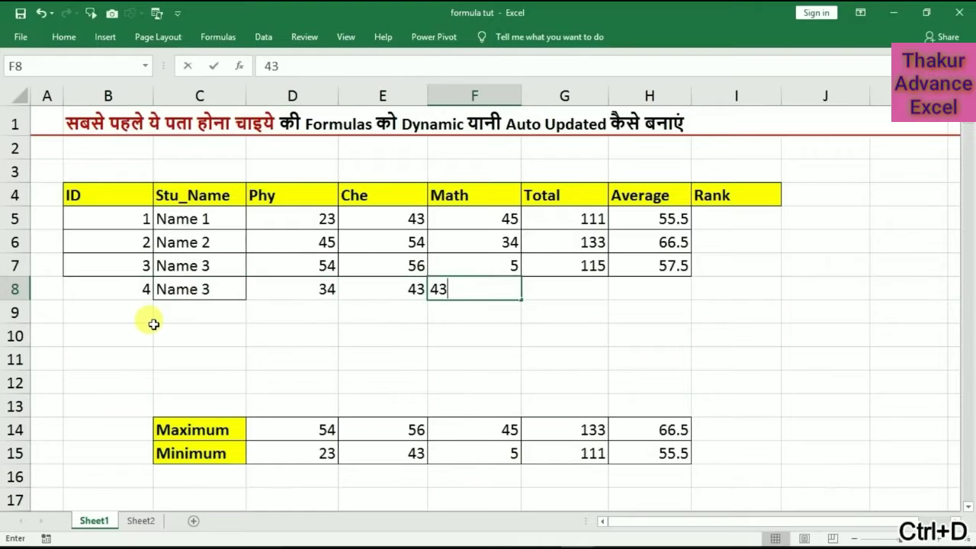
{"action": "key", "text": "Down"}
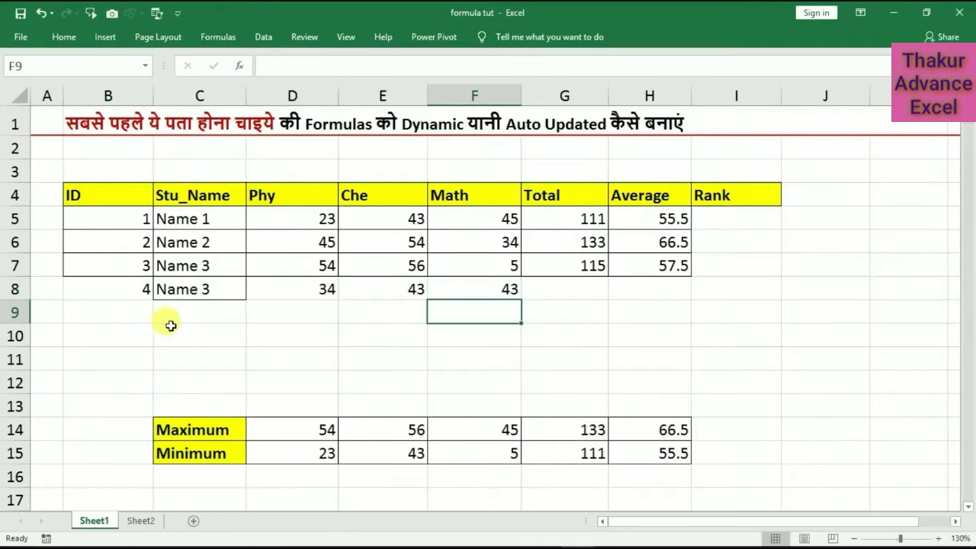
- Examine the empty Total and Average cells of the new record and the formulas in the row above it
{"action": "left_click", "coordinate": [613, 286]}
{"action": "left_click", "coordinate": [594, 287]}
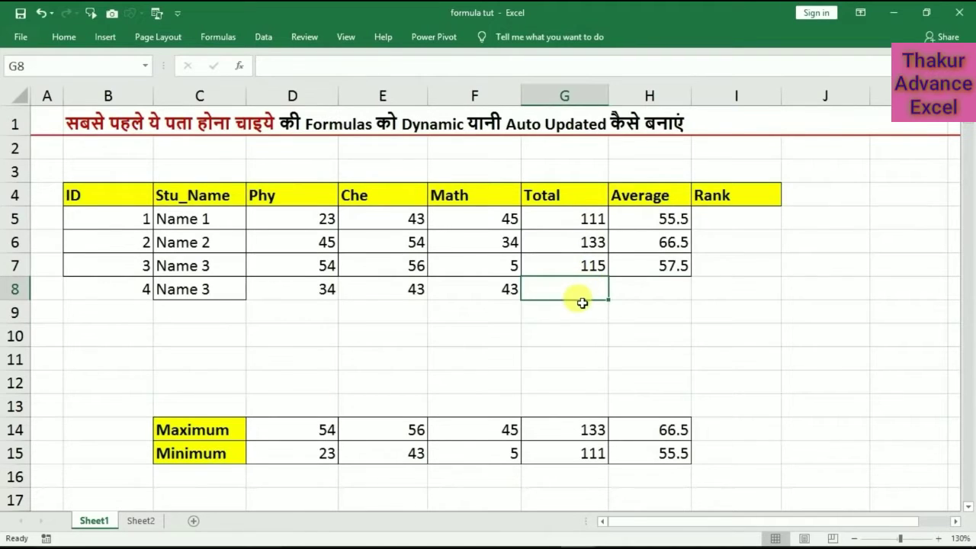
{"action": "left_click", "coordinate": [585, 268]}
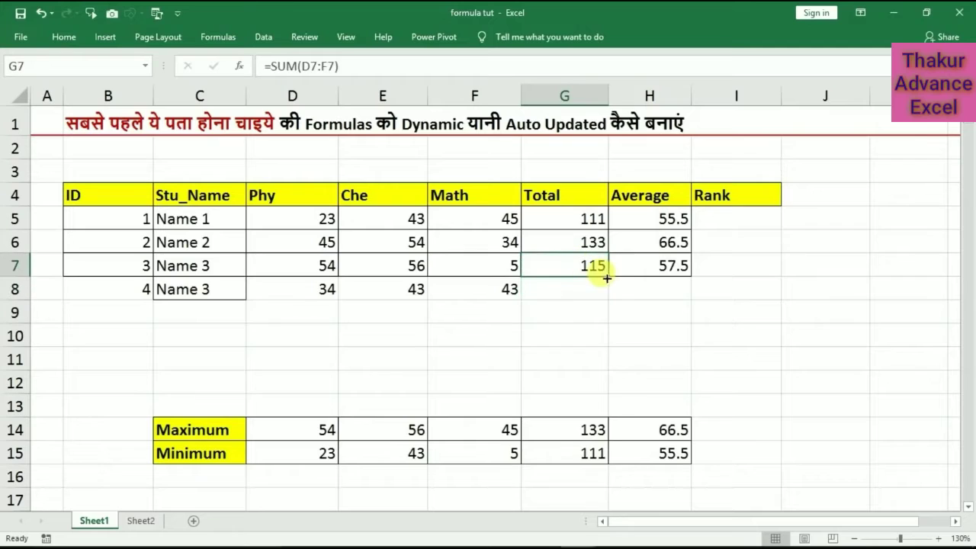
{"action": "left_click", "coordinate": [656, 264]}
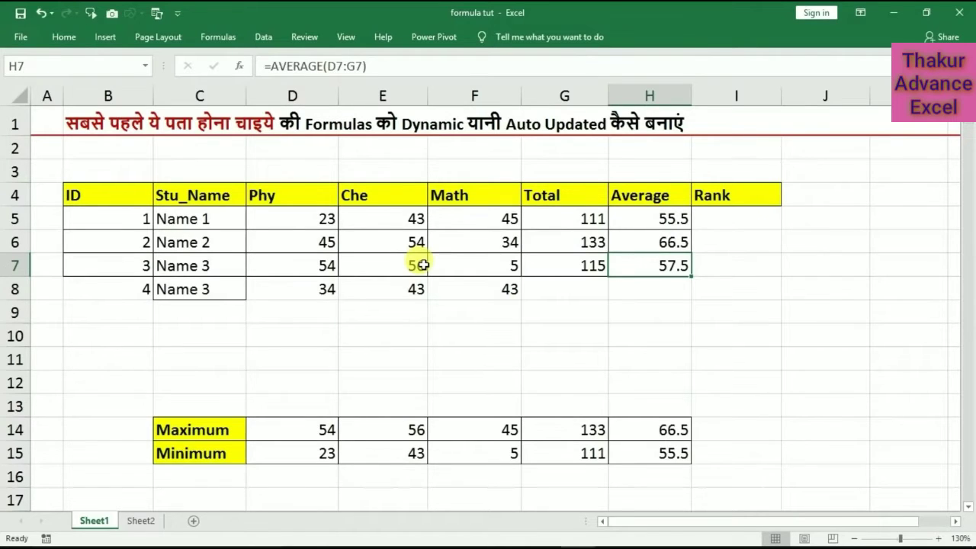
- Clear the fourth record's contents from B8:H8
{"action": "left_click", "coordinate": [294, 238]}
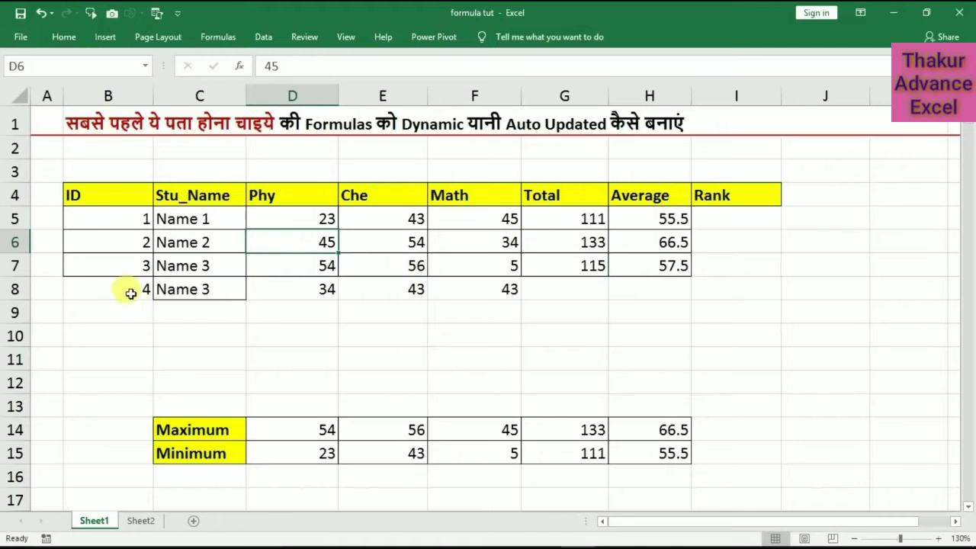
{"action": "left_click_drag", "start_coordinate": [131, 288], "coordinate": [613, 289]}
{"action": "key", "text": "Delete"}
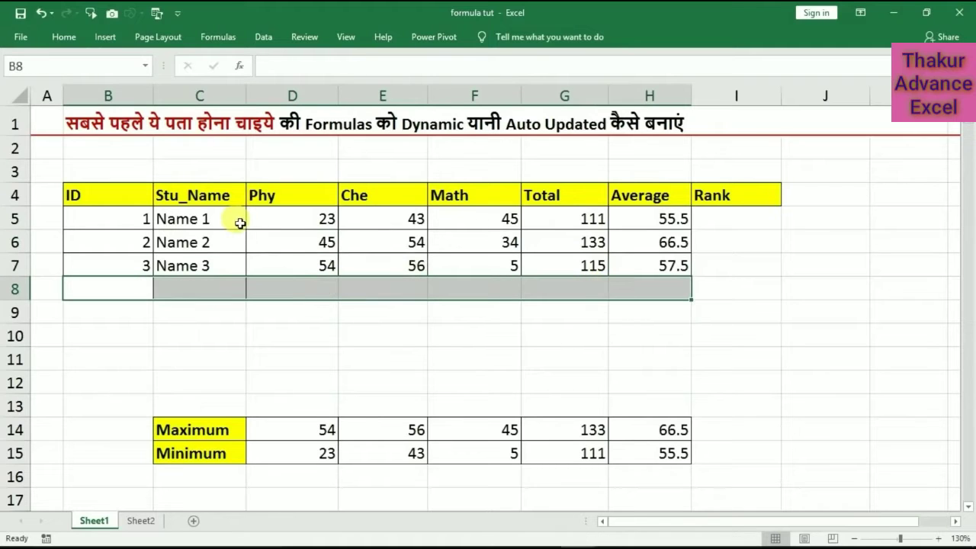
- Convert the student data range B4:I7 into a table with headers
{"action": "left_click_drag", "start_coordinate": [98, 194], "coordinate": [717, 263]}
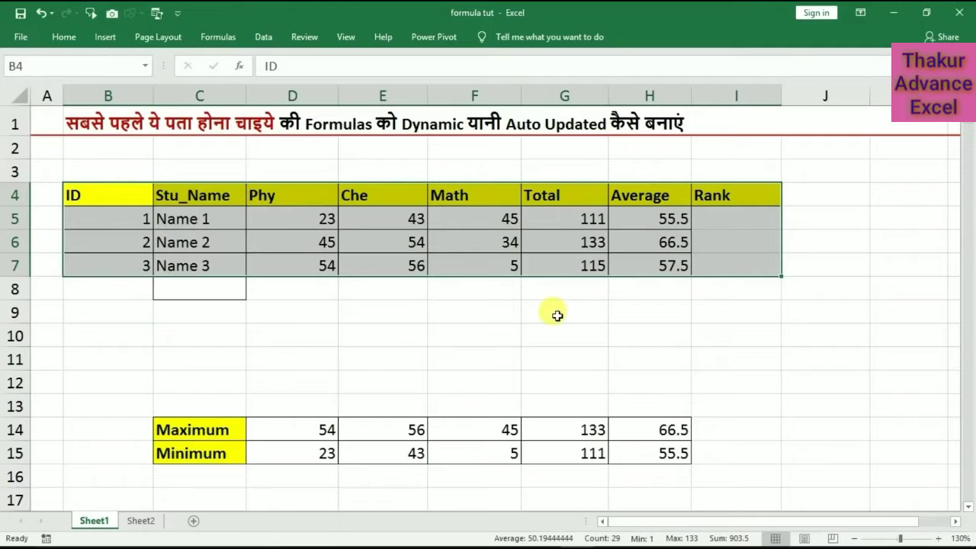
{"action": "key", "text": "ctrl+t"}
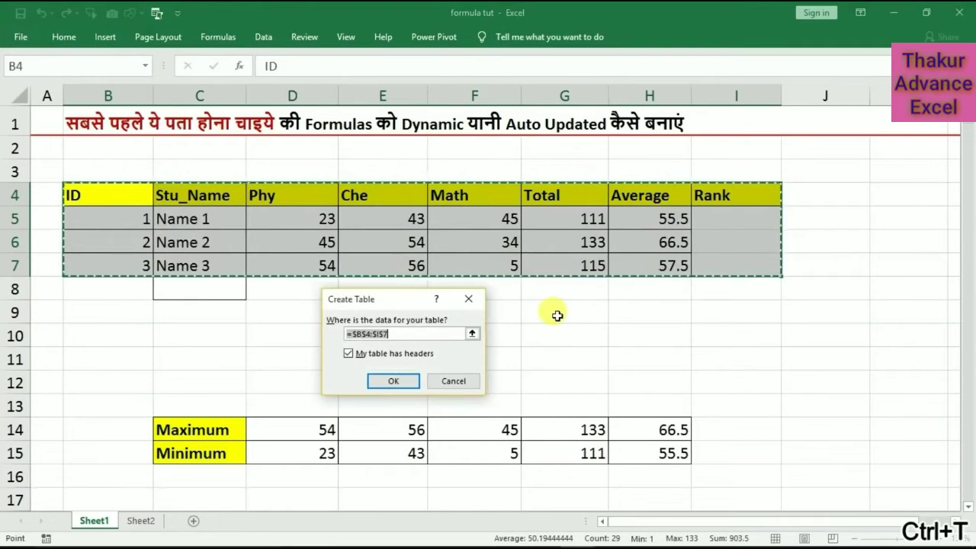
{"action": "left_click", "coordinate": [386, 382]}
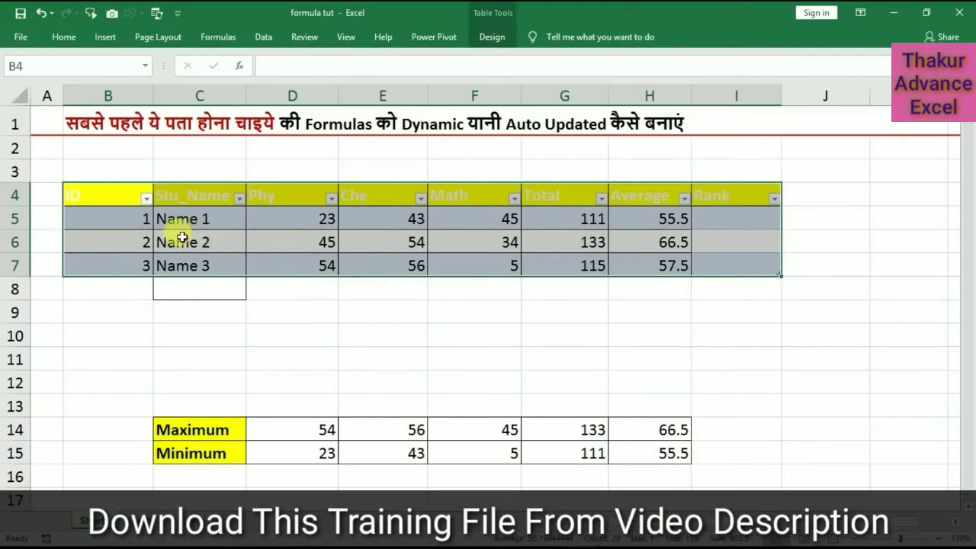
- Apply the plain, uncoloured first style of the Light group to the student table
{"action": "left_click", "coordinate": [370, 244]}
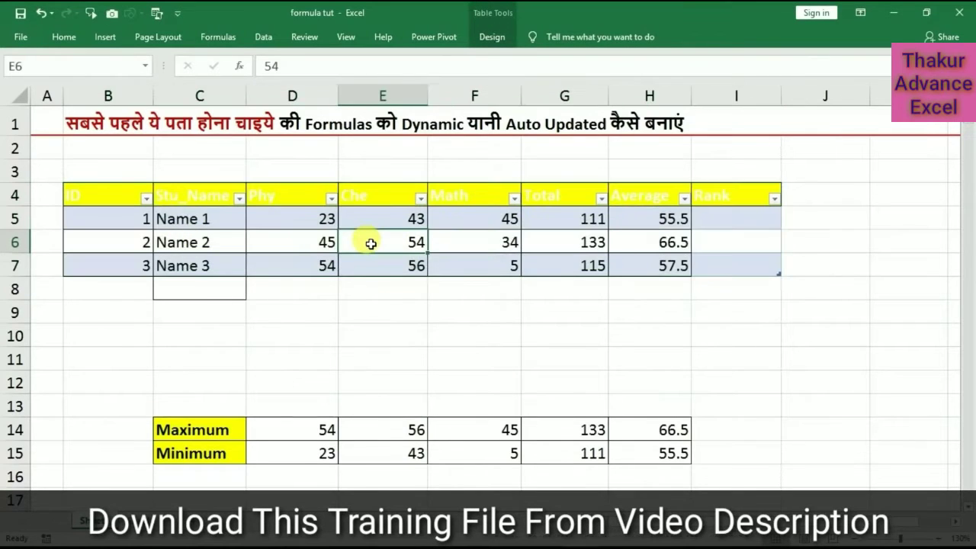
{"action": "left_click", "coordinate": [201, 222]}
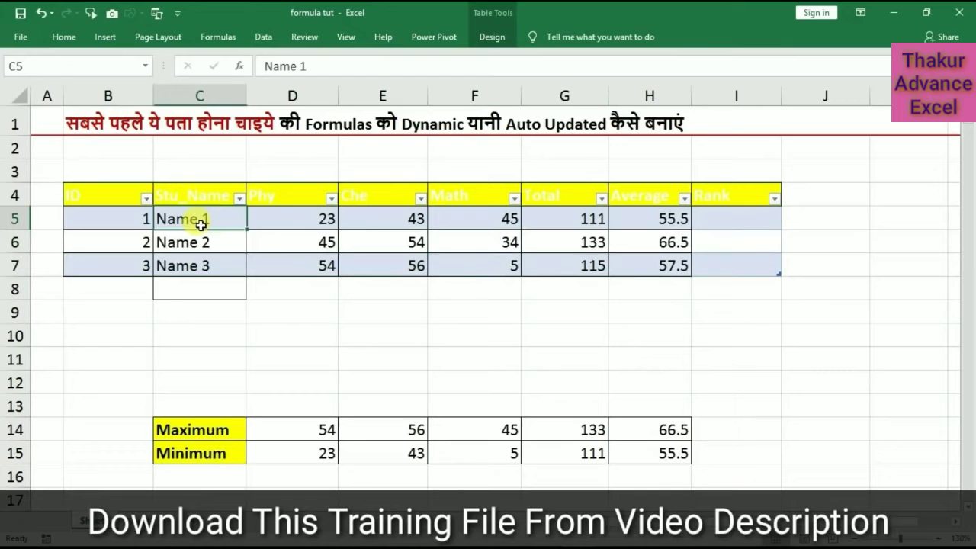
{"action": "left_click", "coordinate": [279, 243]}
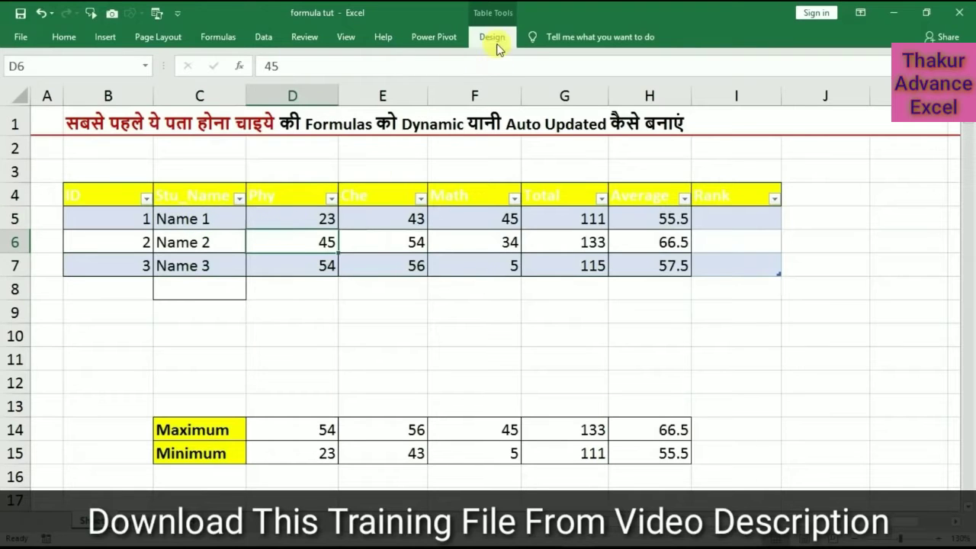
{"action": "left_click", "coordinate": [491, 38]}
{"action": "left_click", "coordinate": [888, 97]}
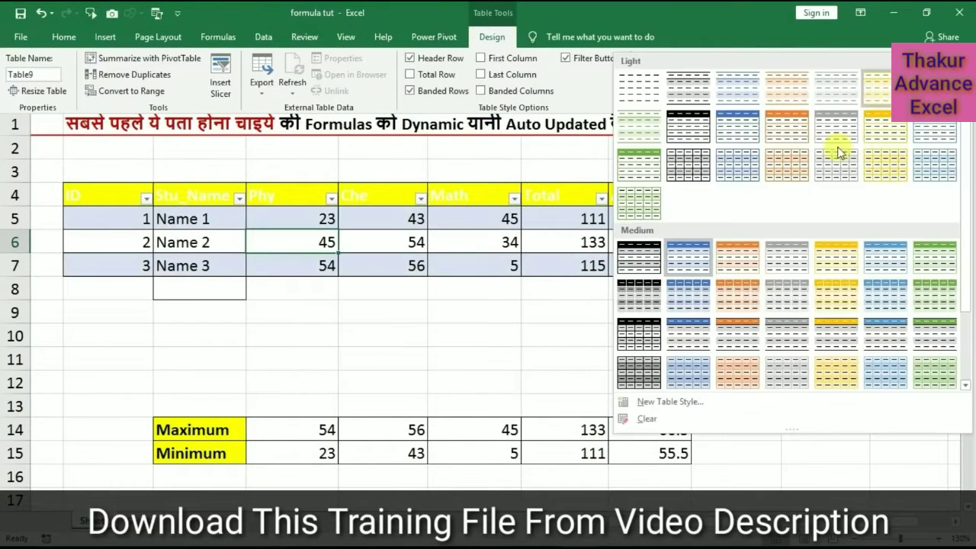
{"action": "left_click", "coordinate": [638, 79]}
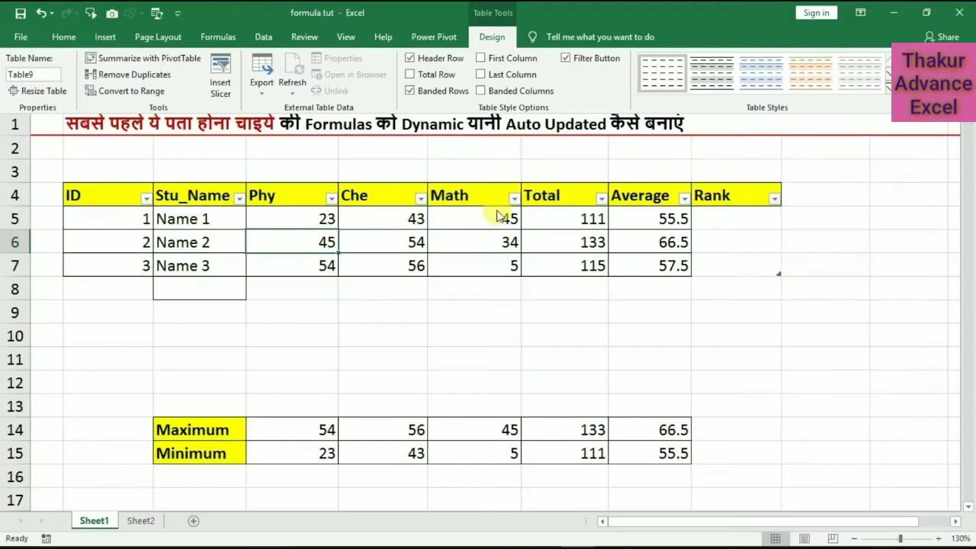
- Add a record directly below the table with ID 4, name dfgf, and marks Phy 34, Che 43 and Math 43
{"action": "left_click", "coordinate": [365, 231]}
{"action": "left_click", "coordinate": [105, 287]}
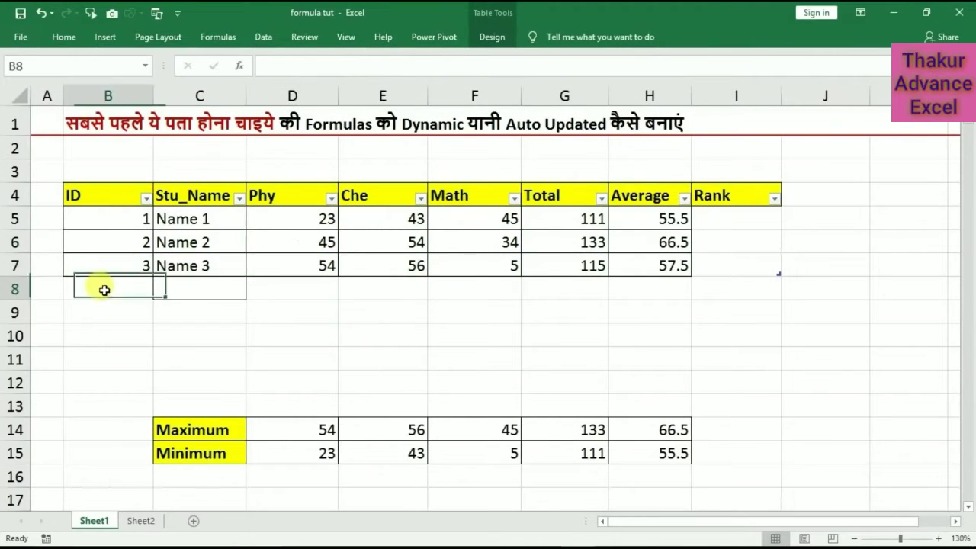
{"action": "type", "text": "4"}
{"action": "key", "text": "Tab"}
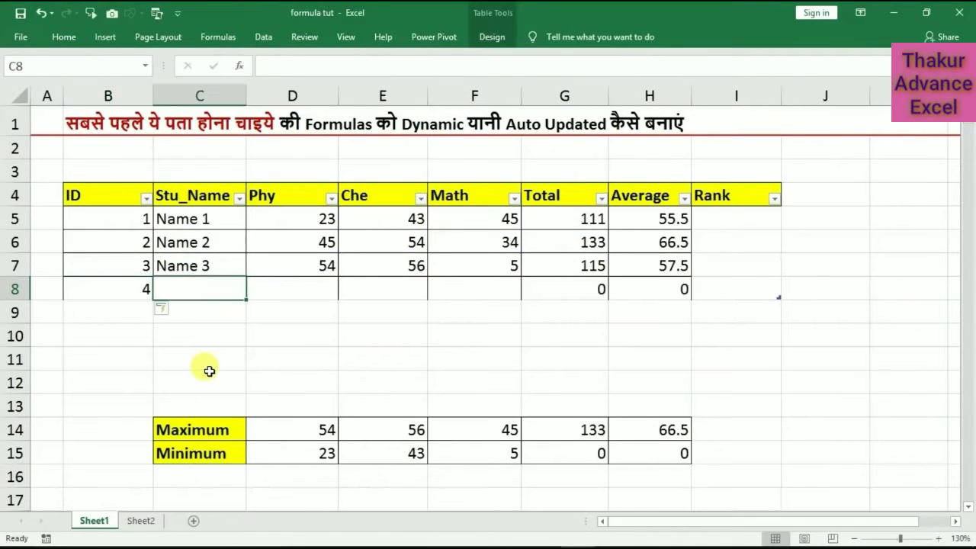
{"action": "type", "text": "dfgf"}
{"action": "key", "text": "Tab"}
{"action": "type", "text": "34"}
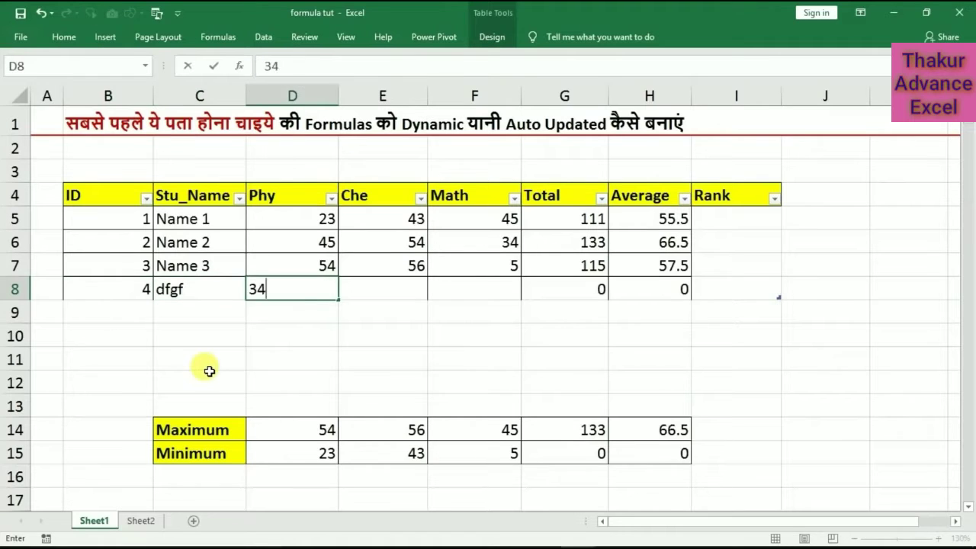
{"action": "key", "text": "Tab"}
{"action": "type", "text": "43"}
{"action": "key", "text": "Tab"}
{"action": "type", "text": "43"}
{"action": "key", "text": "Return"}
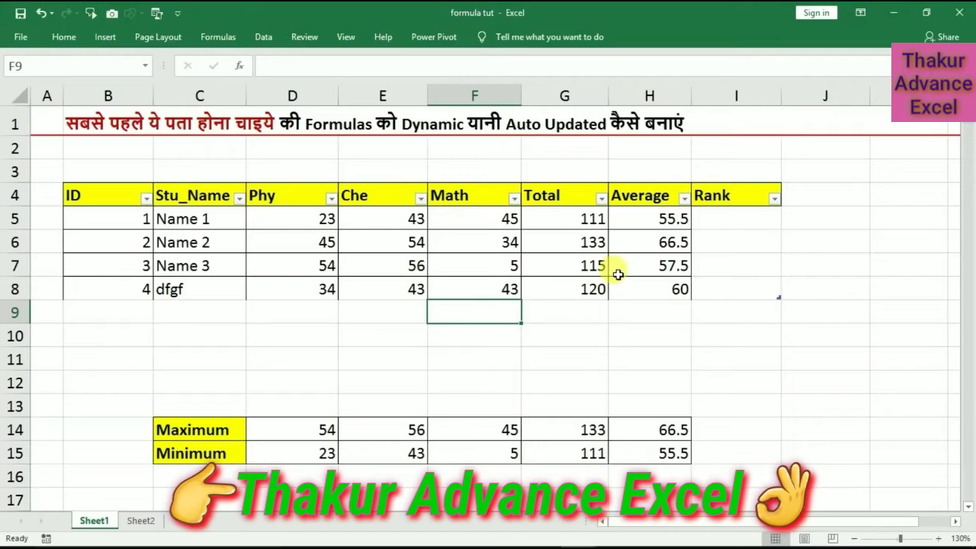
{"action": "left_click", "coordinate": [724, 222]}
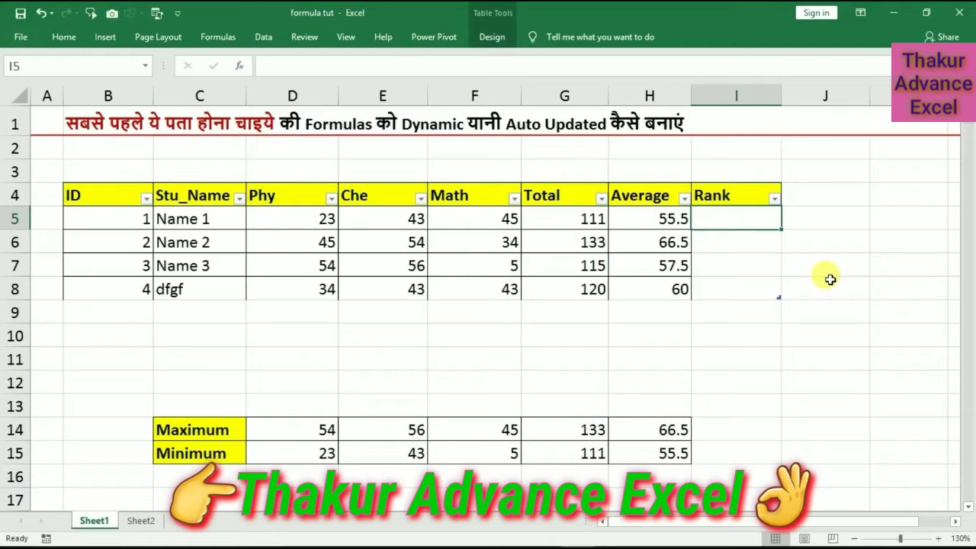
{"action": "type", "text": "=ran"}
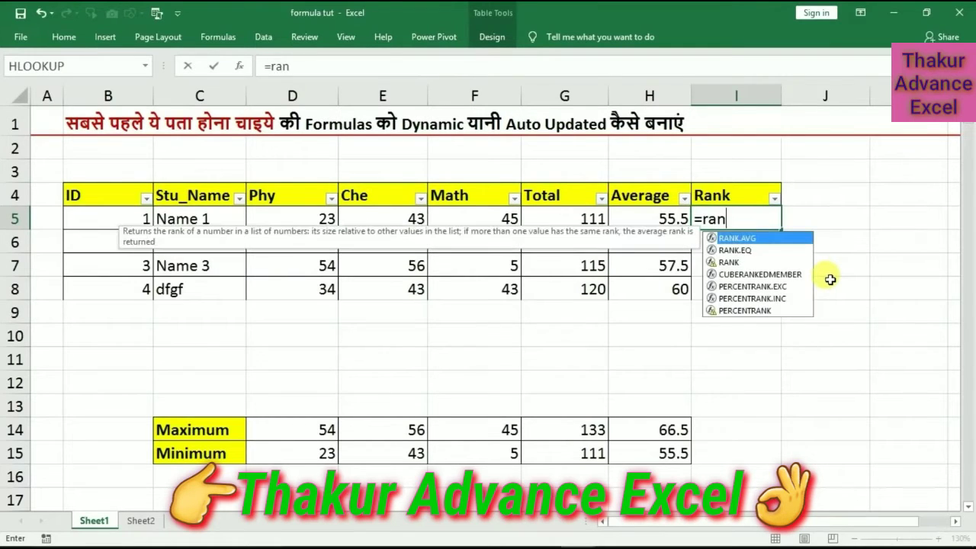
{"action": "type", "text": "k("}
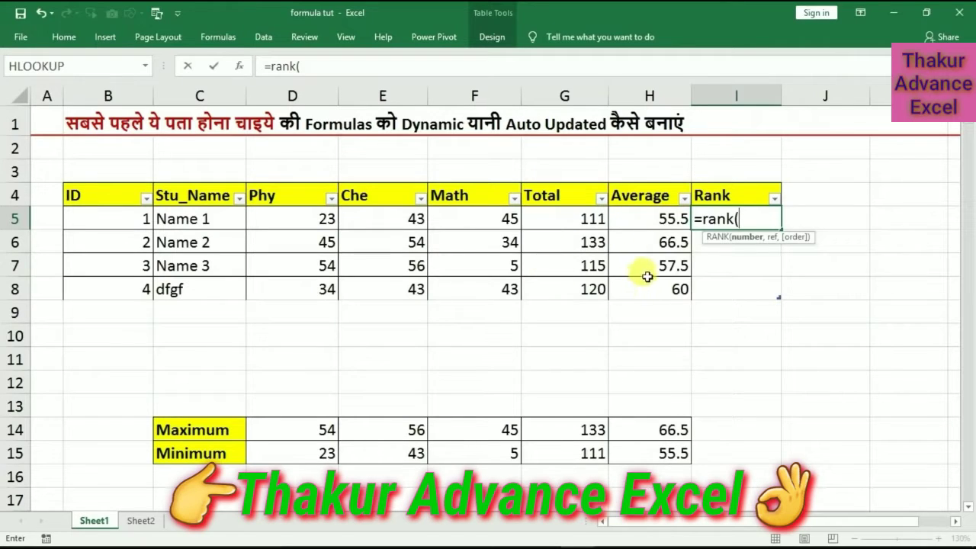
{"action": "left_click", "coordinate": [648, 221]}
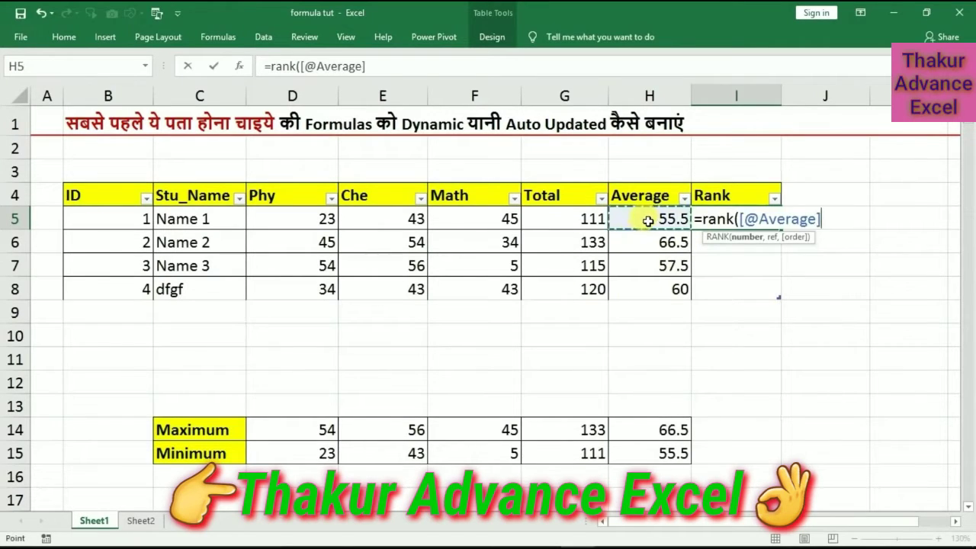
{"action": "type", "text": ","}
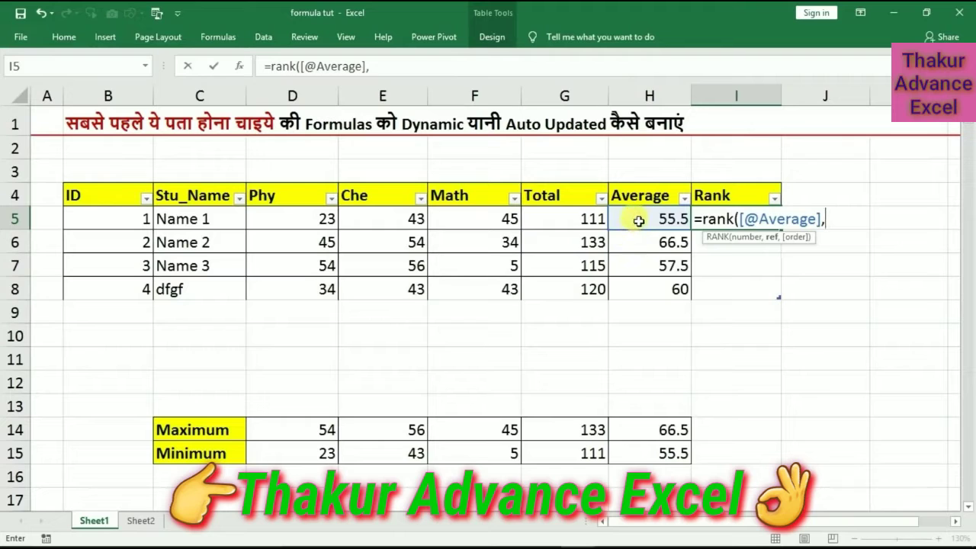
{"action": "left_click_drag", "start_coordinate": [638, 218], "coordinate": [637, 283]}
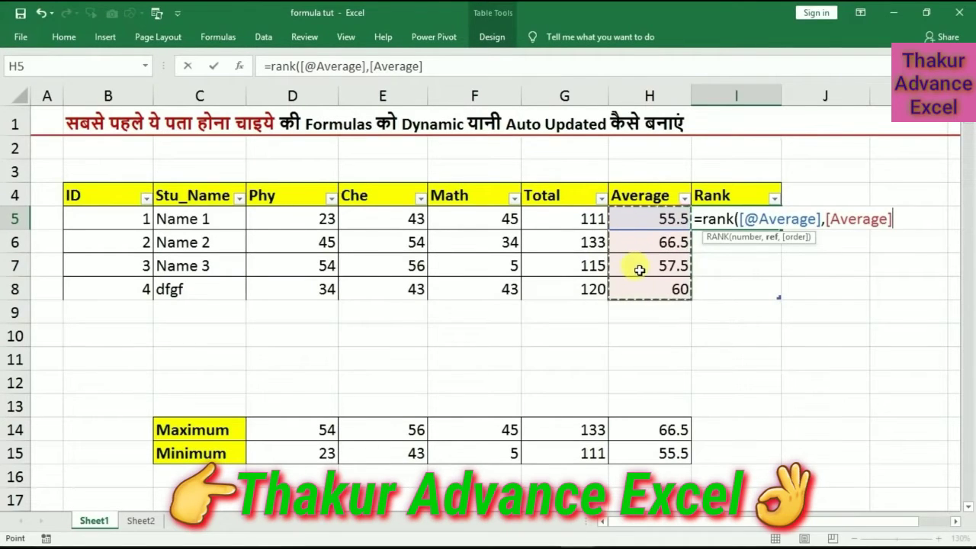
{"action": "type", "text": ","}
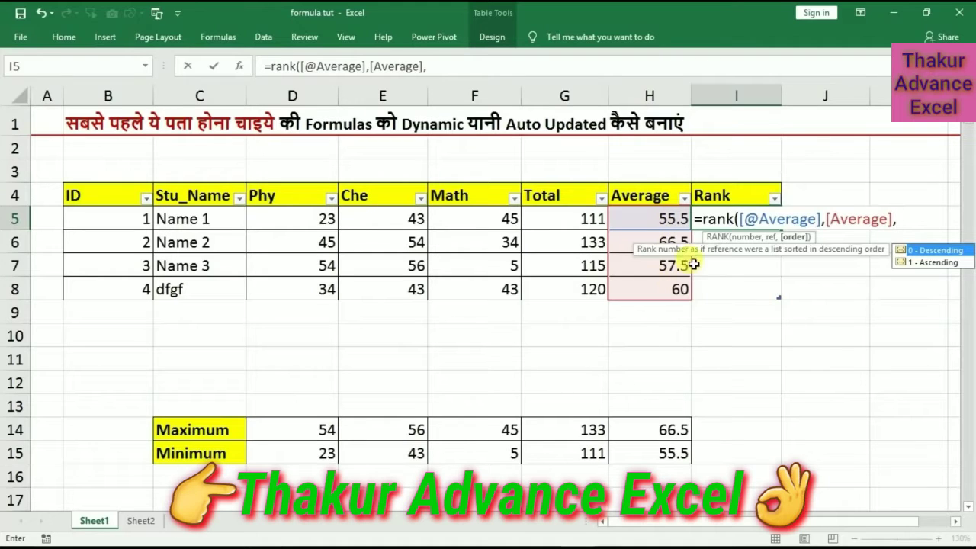
{"action": "double_click", "coordinate": [918, 251]}
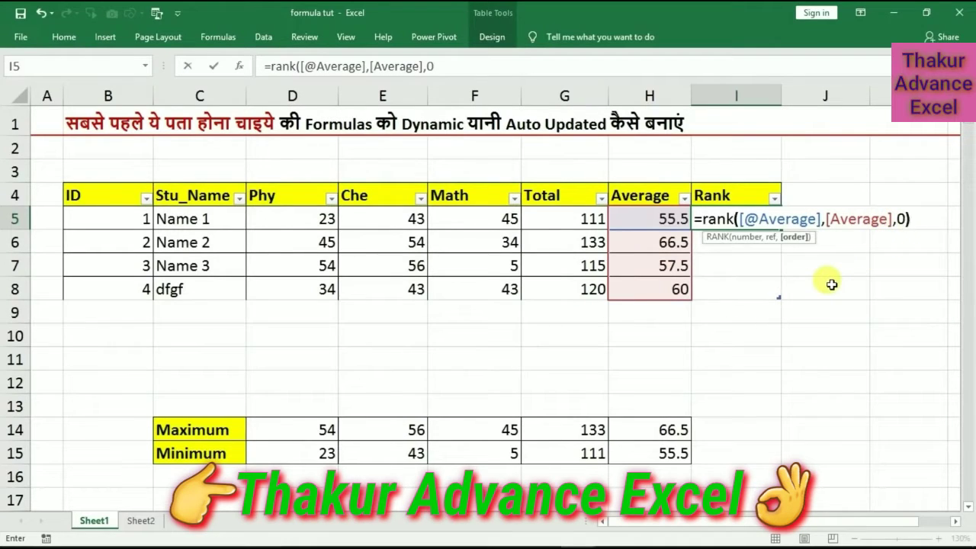
{"action": "type", "text": ")"}
{"action": "key", "text": "Return"}
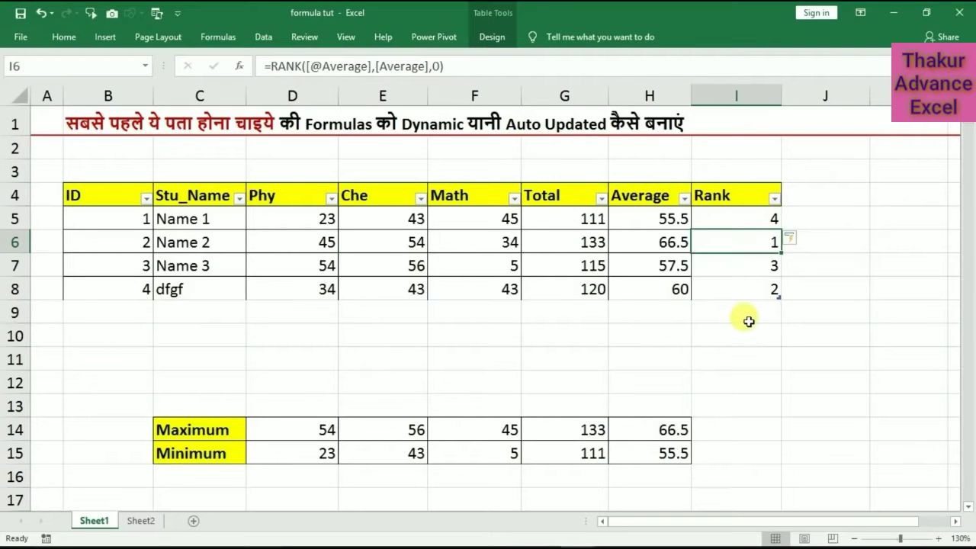
{"action": "left_click", "coordinate": [653, 244]}
{"action": "left_click", "coordinate": [739, 240]}
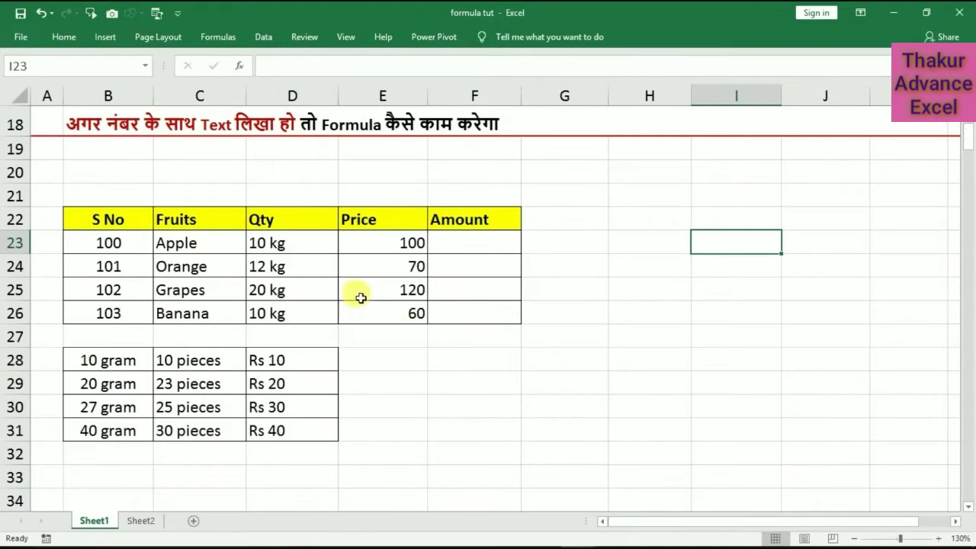
- Try to calculate the Apple row's Amount in F23 by multiplying its quantity by its price with =D23*E23
{"action": "left_click", "coordinate": [284, 246]}
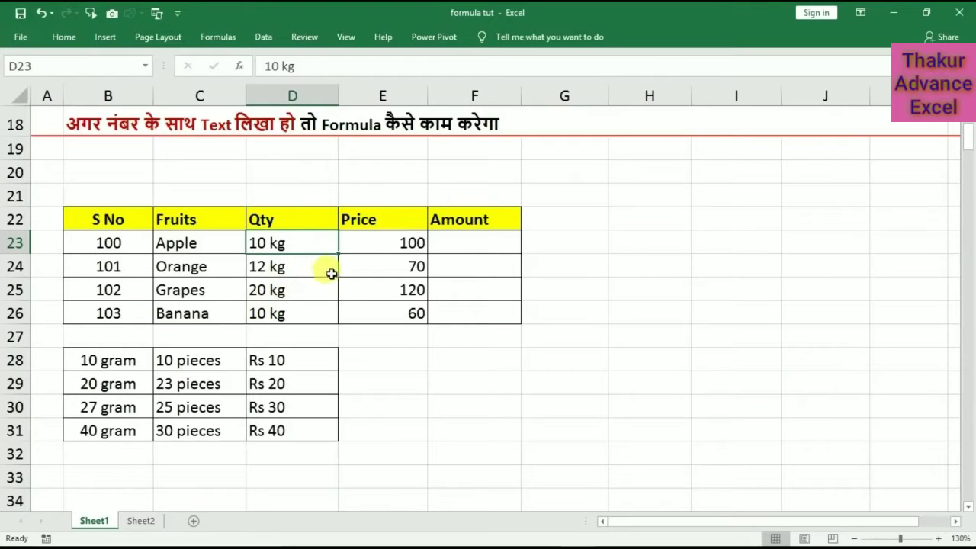
{"action": "left_click", "coordinate": [449, 244]}
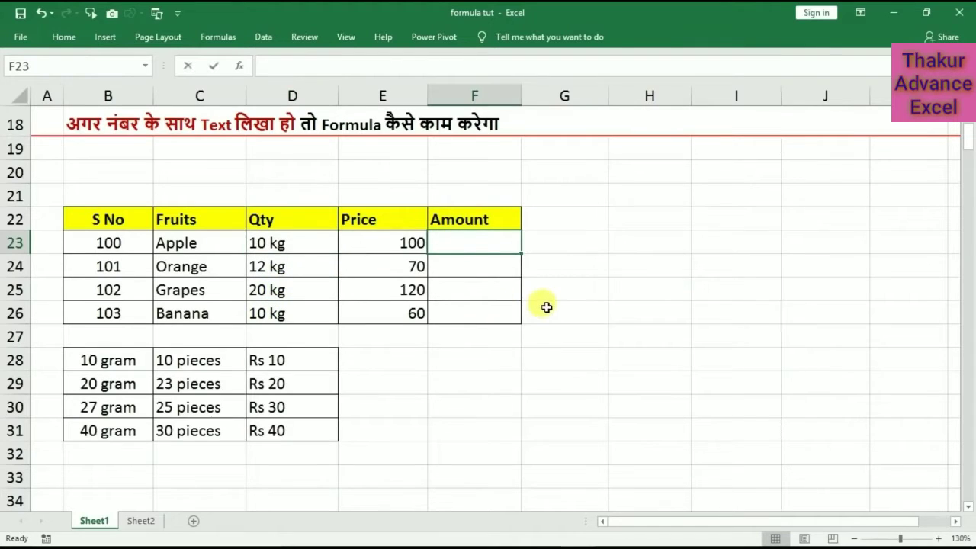
{"action": "type", "text": "="}
{"action": "left_click", "coordinate": [324, 243]}
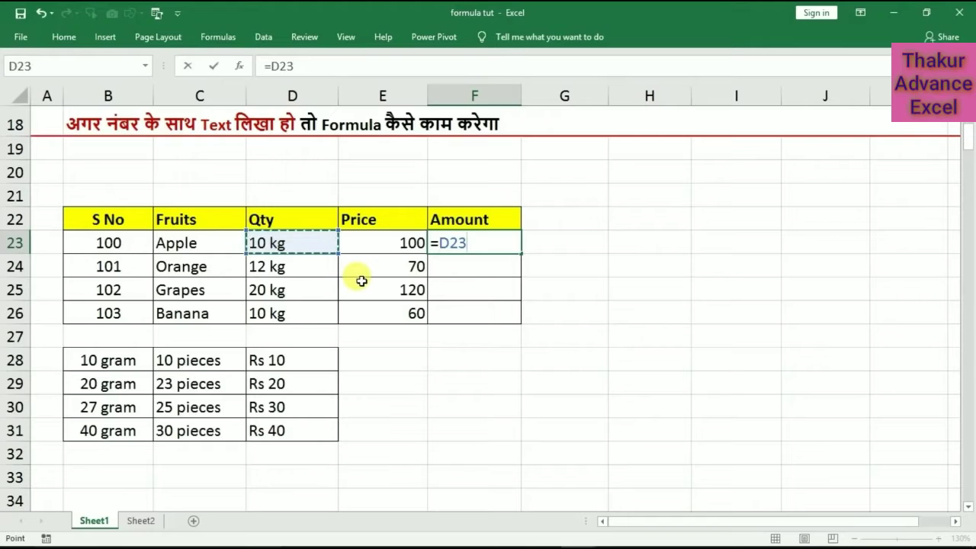
{"action": "type", "text": "*"}
{"action": "left_click", "coordinate": [367, 243]}
{"action": "key", "text": "Return"}
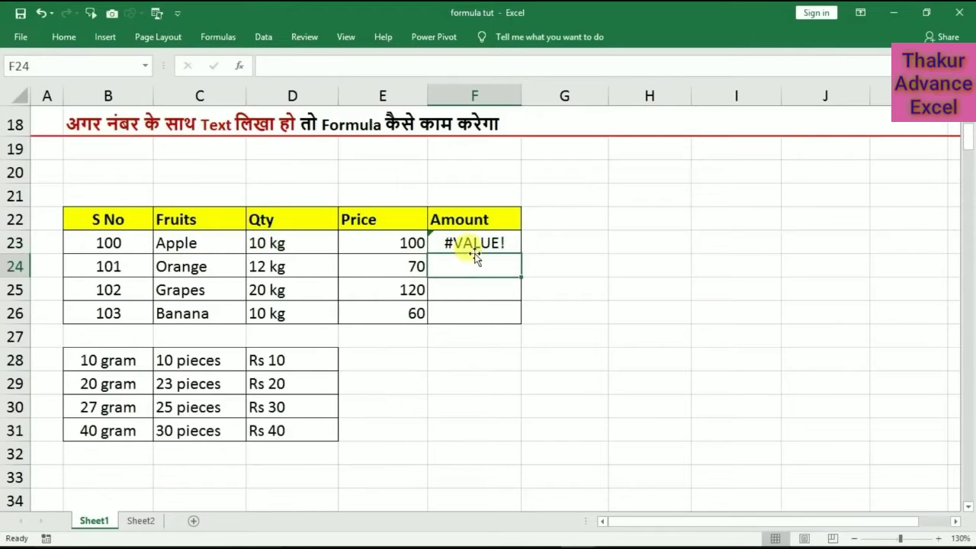
- Try clearing the Apple row's quantity in D23, and undo the deletion
{"action": "left_click", "coordinate": [474, 243]}
{"action": "left_click", "coordinate": [274, 243]}
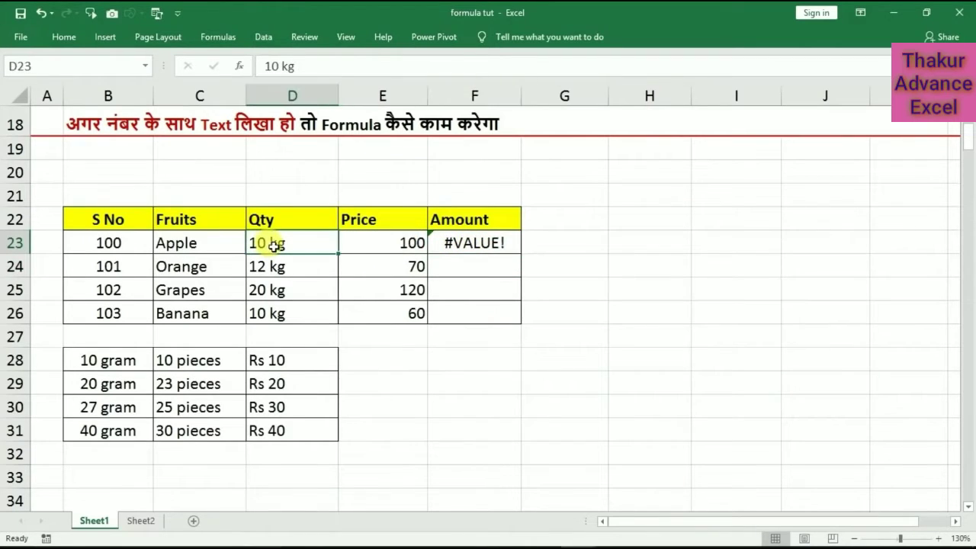
{"action": "key", "text": "Delete"}
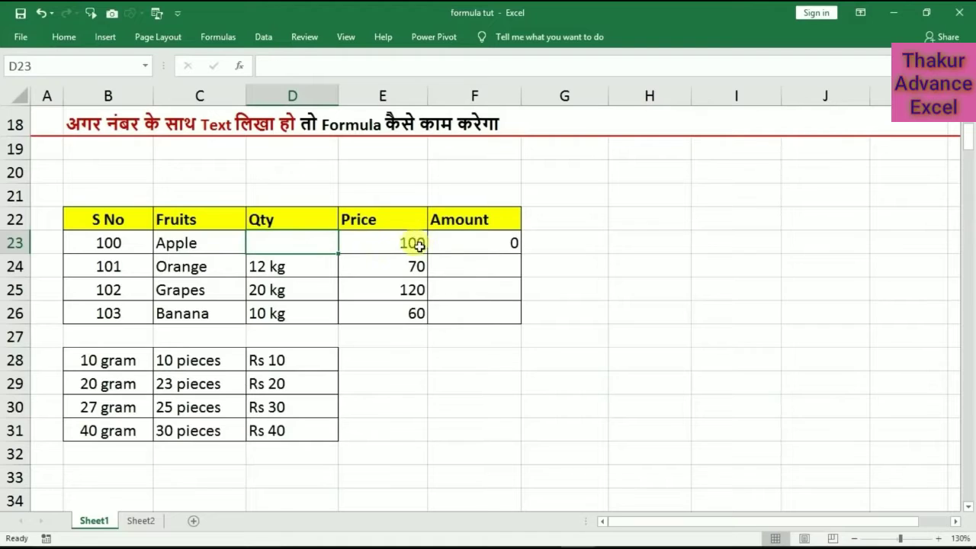
{"action": "left_click", "coordinate": [556, 282]}
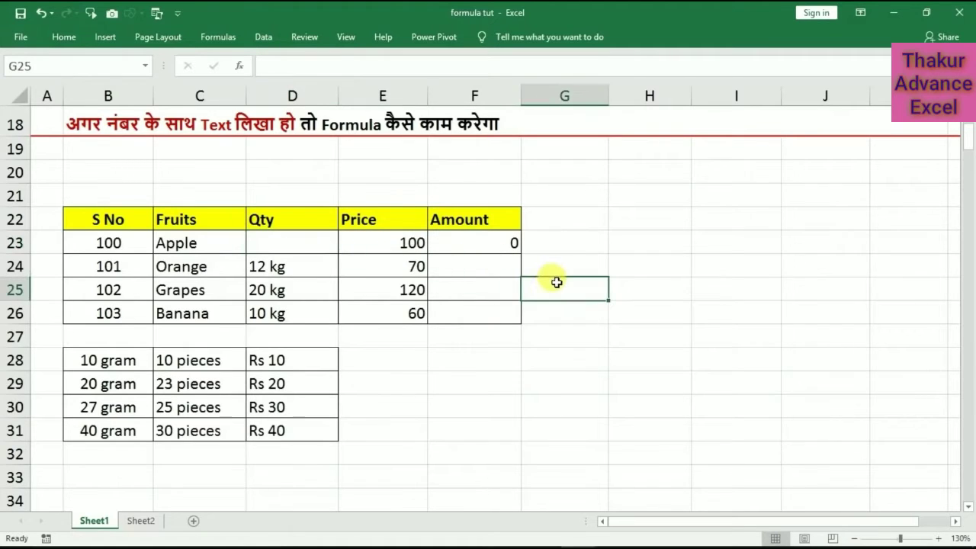
{"action": "key", "text": "ctrl+z"}
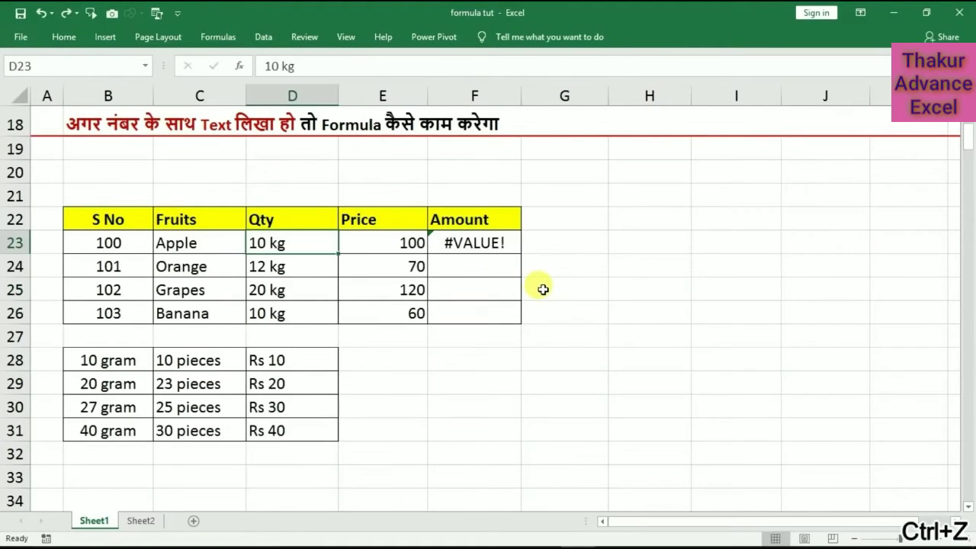
- Delete the multiplication formula from the Apple row's Amount cell F23
{"action": "left_click", "coordinate": [491, 263]}
{"action": "left_click", "coordinate": [476, 244]}
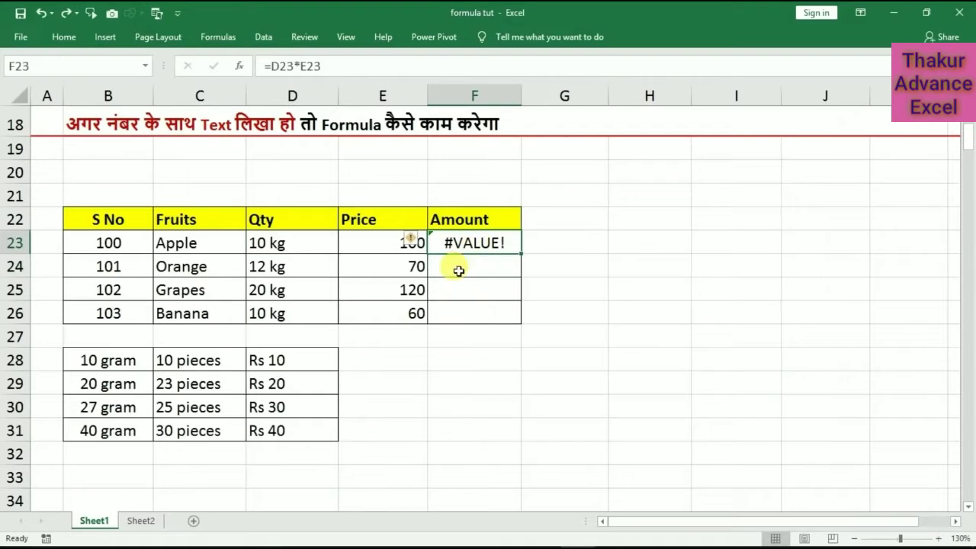
{"action": "key", "text": "Delete"}
{"action": "left_click", "coordinate": [399, 272]}
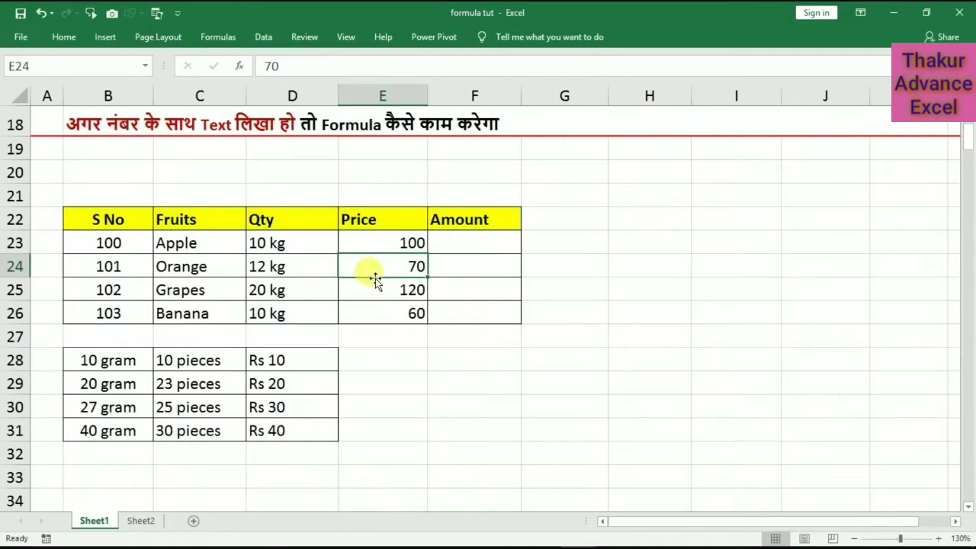
- Clear all the text quantities from the fruit table's Qty cells D23:D26
{"action": "left_click", "coordinate": [302, 266]}
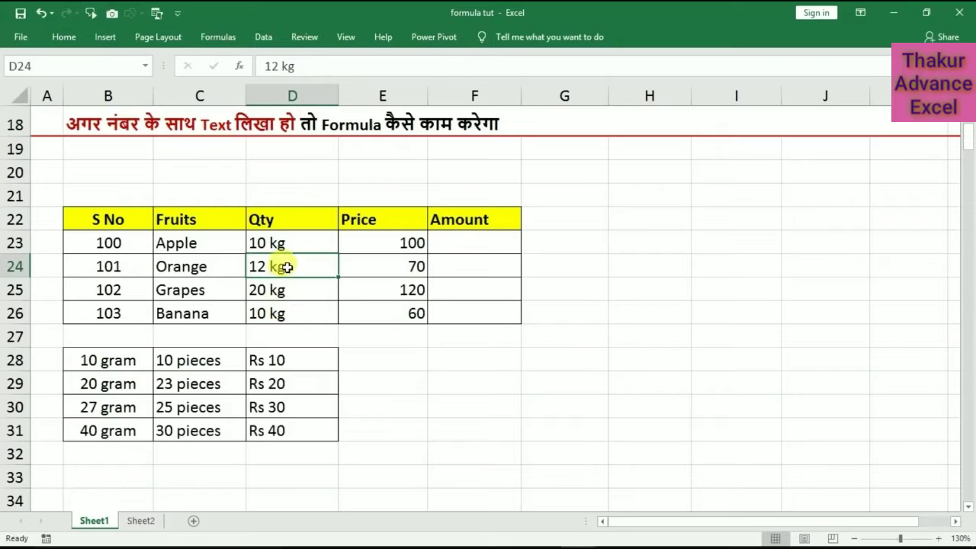
{"action": "left_click_drag", "start_coordinate": [283, 244], "coordinate": [289, 300]}
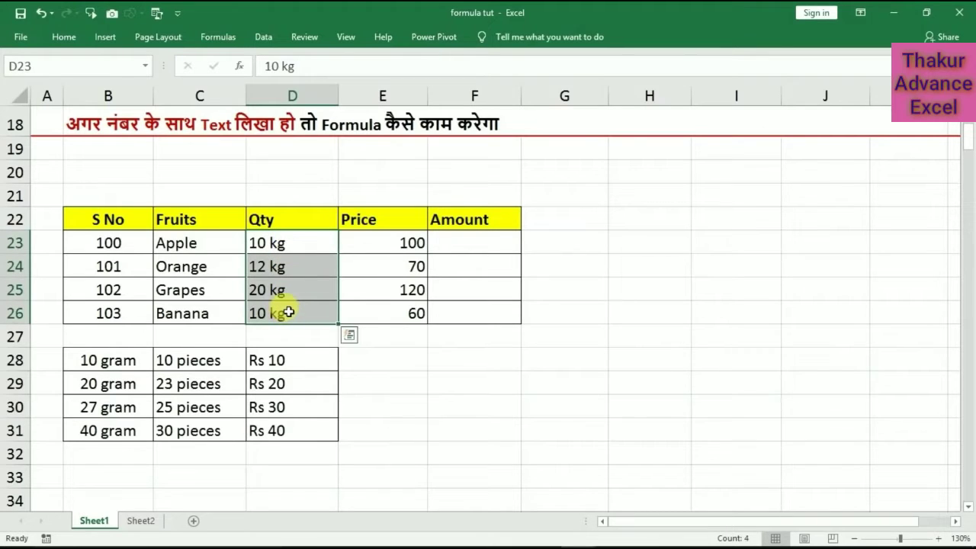
{"action": "key", "text": "Delete"}
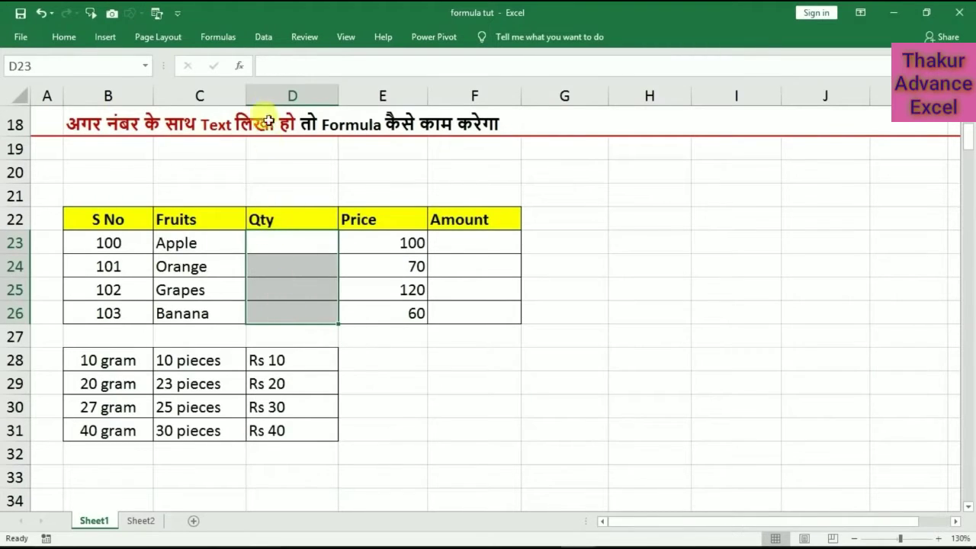
{"action": "left_click", "coordinate": [280, 93]}
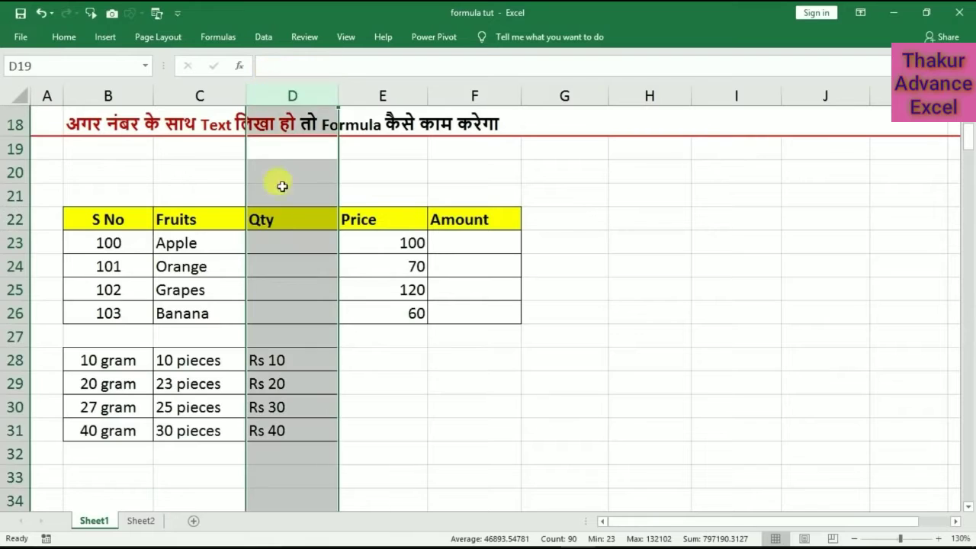
{"action": "left_click", "coordinate": [277, 309]}
- Apply the custom number format #" Kg" to the empty Qty cells D23:D26
{"action": "left_click_drag", "start_coordinate": [285, 237], "coordinate": [282, 312]}
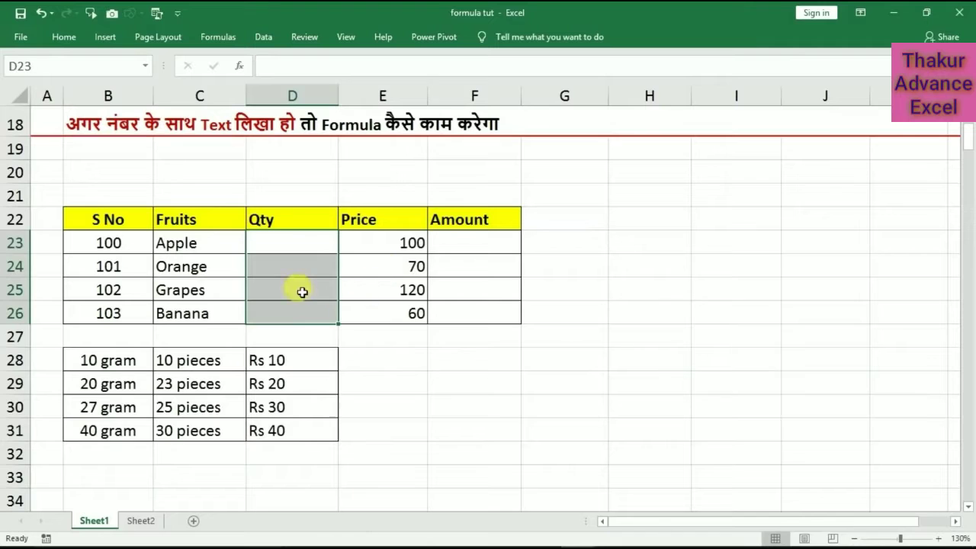
{"action": "right_click", "coordinate": [282, 279]}
{"action": "left_click", "coordinate": [310, 485]}
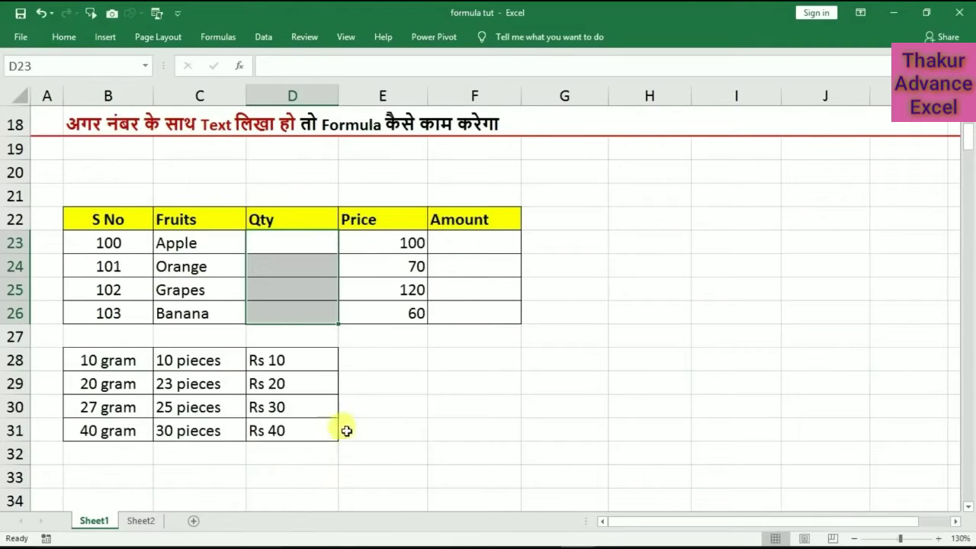
{"action": "left_click", "coordinate": [149, 367]}
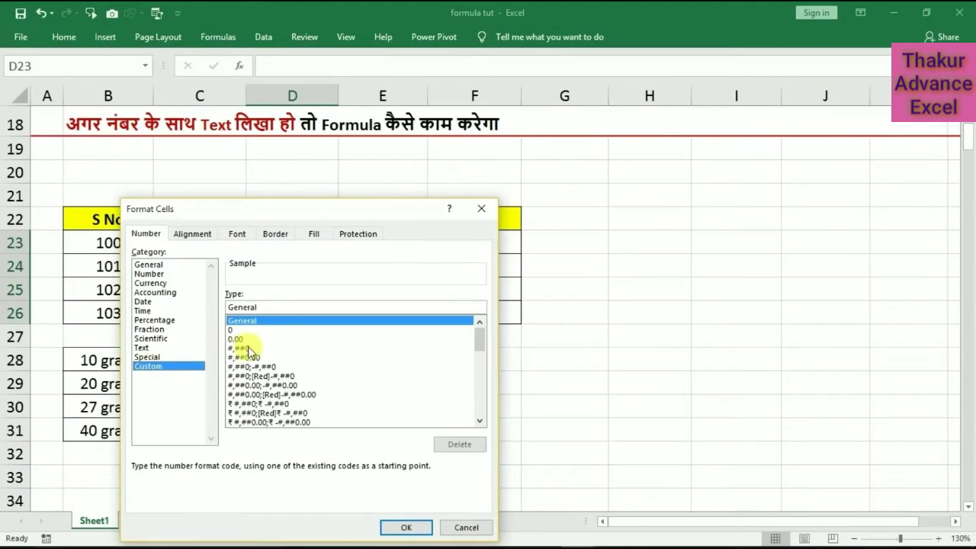
{"action": "left_click_drag", "start_coordinate": [282, 214], "coordinate": [528, 181]}
{"action": "left_click", "coordinate": [519, 275]}
{"action": "key", "text": "BackSpace"}
{"action": "key", "text": "BackSpace"}
{"action": "key", "text": "BackSpace"}
{"action": "key", "text": "BackSpace"}
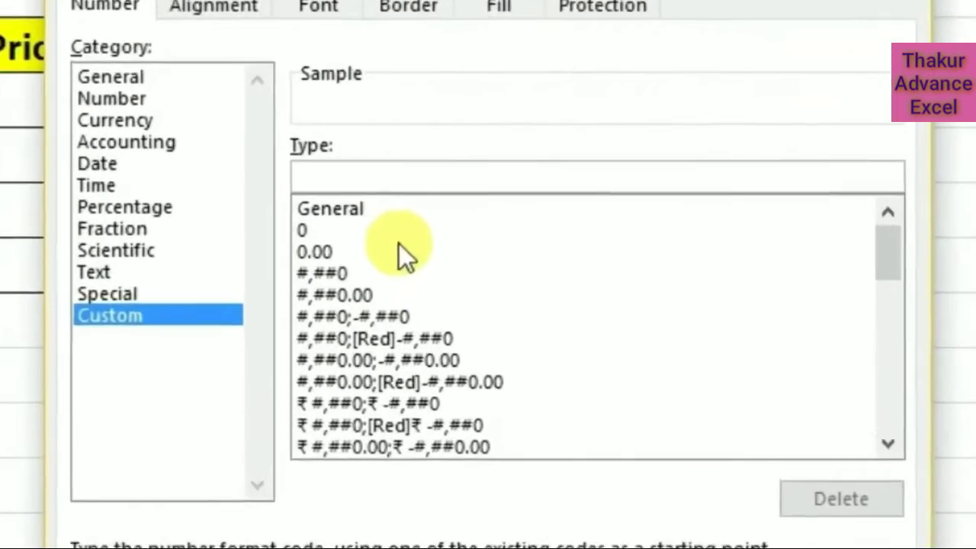
{"action": "type", "text": "#"}
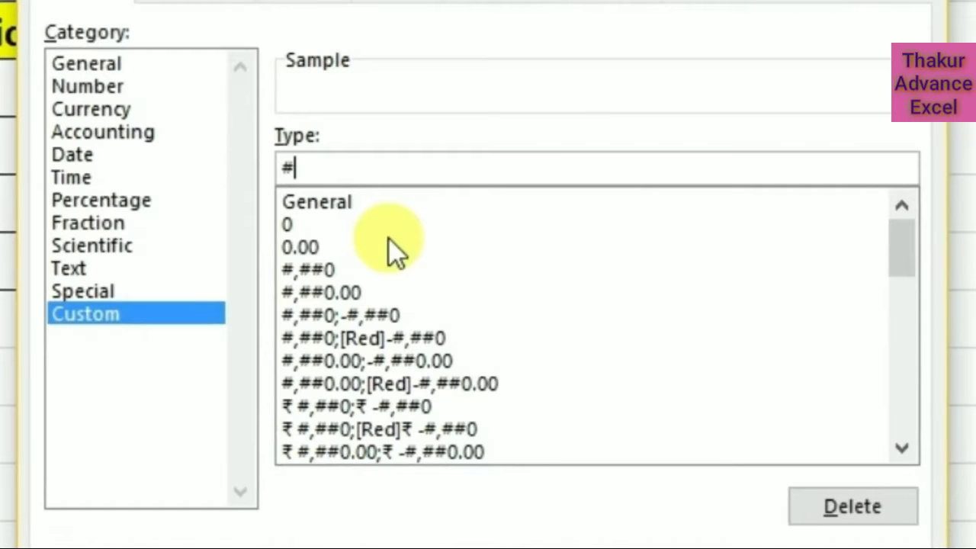
{"action": "type", "text": "\" Kg\""}
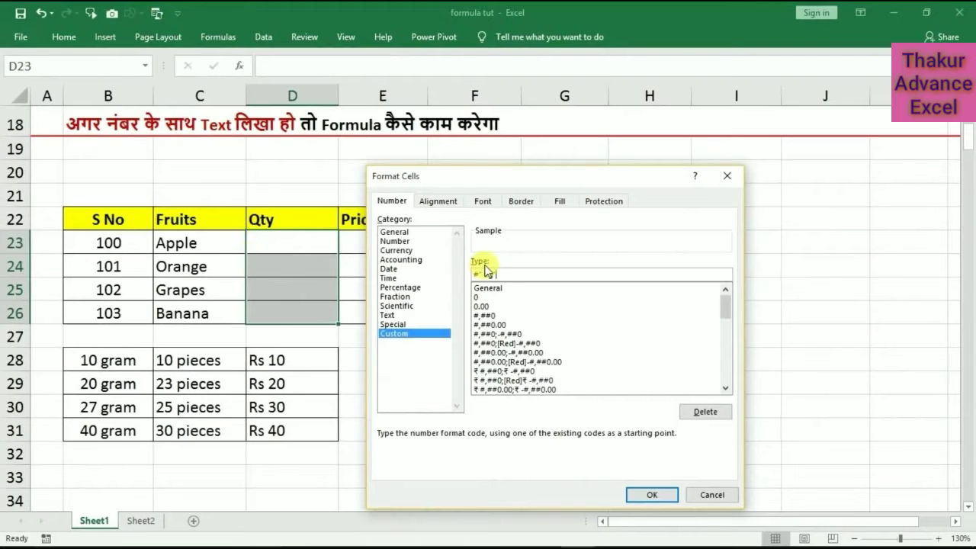
{"action": "left_click", "coordinate": [644, 495]}
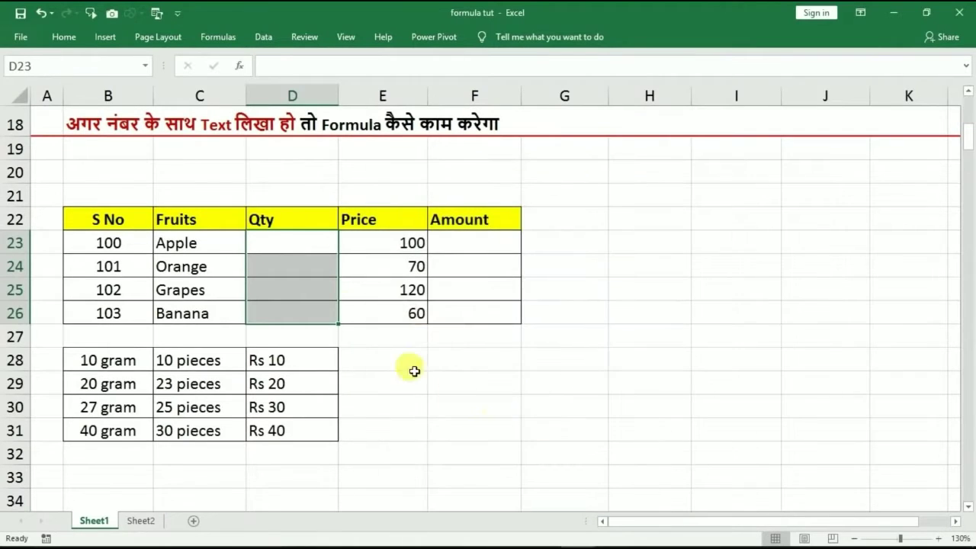
- Enter 11 as the Apple row's quantity in D23 and check the cell's stored value
{"action": "left_click", "coordinate": [283, 246]}
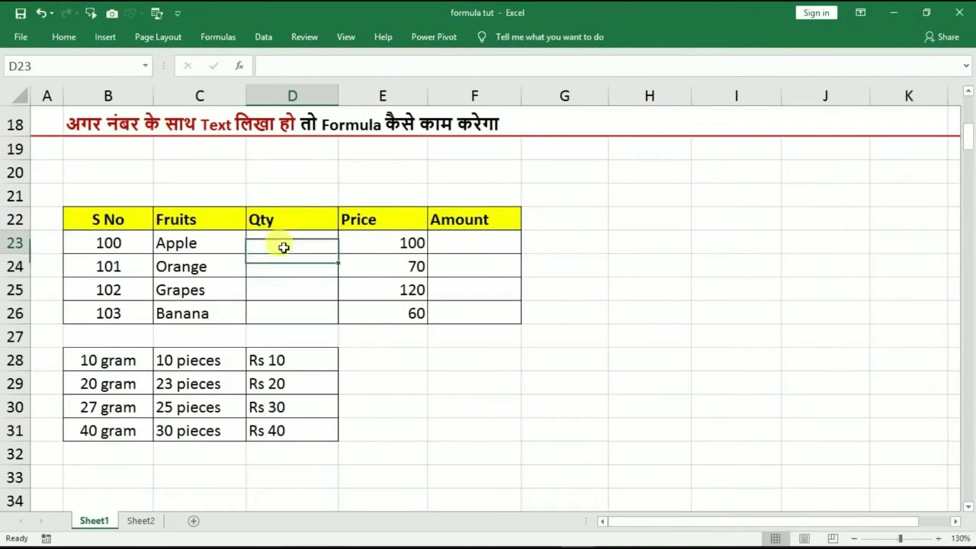
{"action": "type", "text": "11"}
{"action": "left_click", "coordinate": [289, 303]}
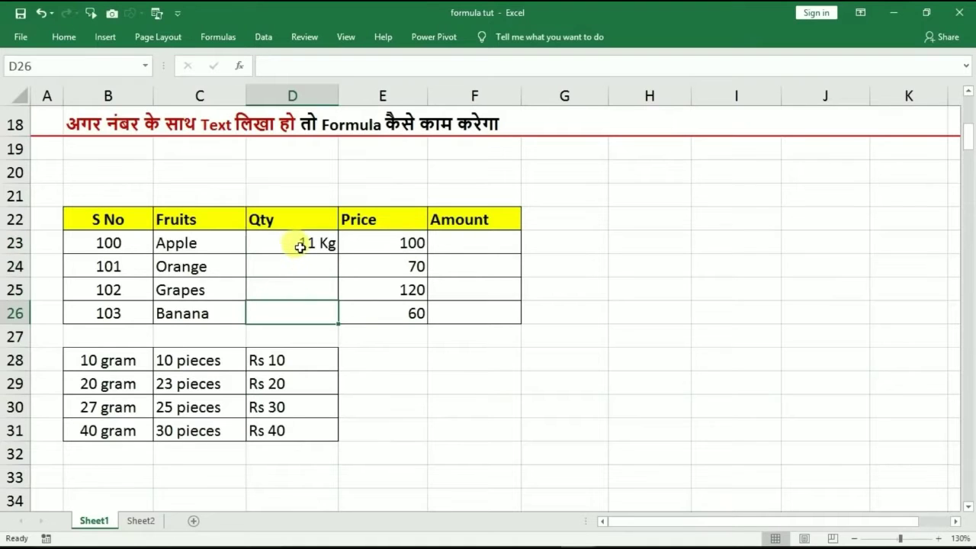
{"action": "left_click", "coordinate": [295, 246]}
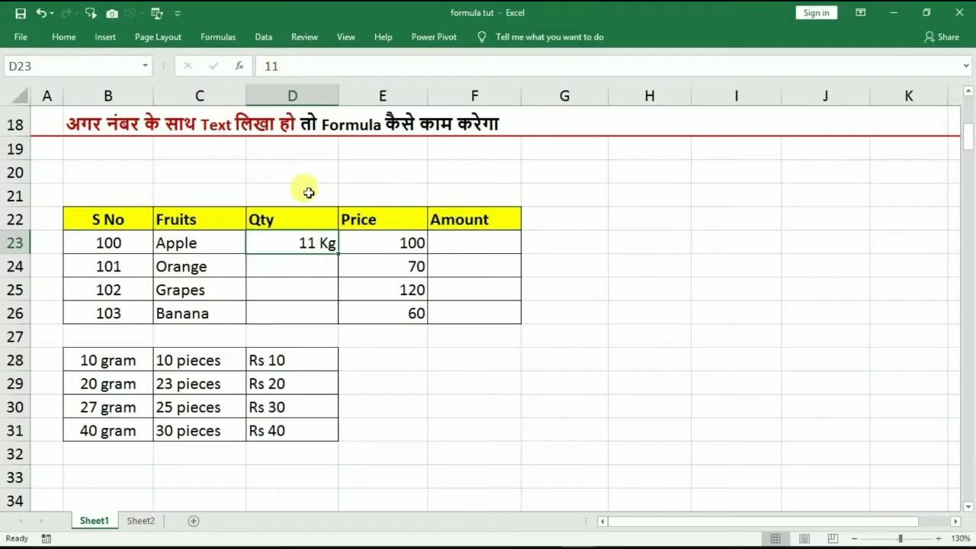
{"action": "left_click", "coordinate": [319, 241]}
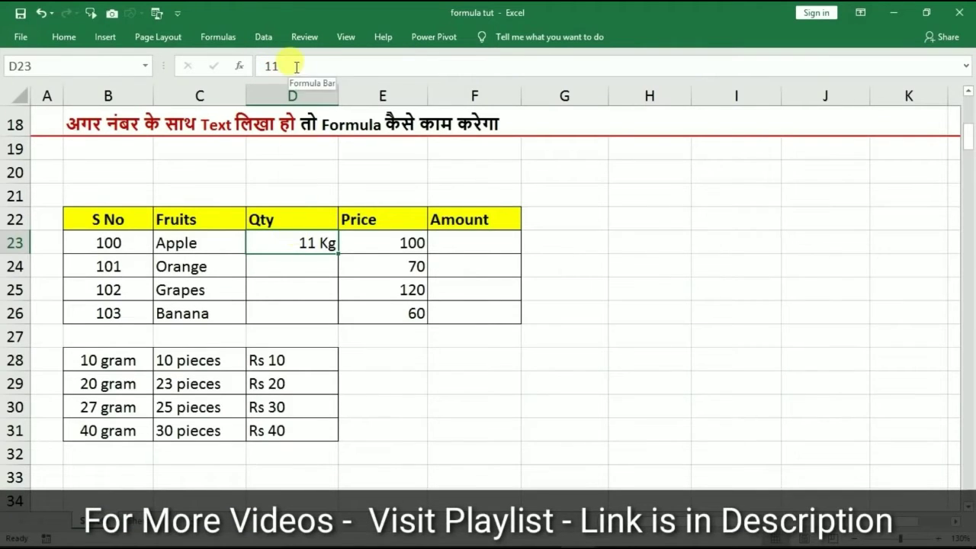
- Calculate the Apple row's Amount in F23 with =D23*E23
{"action": "left_click", "coordinate": [444, 244]}
{"action": "type", "text": "="}
{"action": "left_click", "coordinate": [312, 244]}
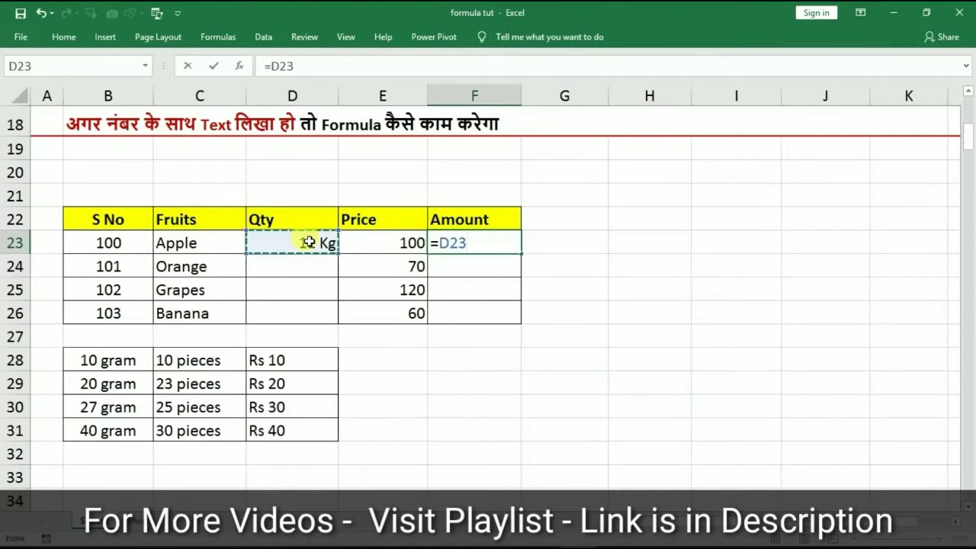
{"action": "type", "text": "*"}
{"action": "left_click", "coordinate": [396, 243]}
{"action": "key", "text": "Return"}
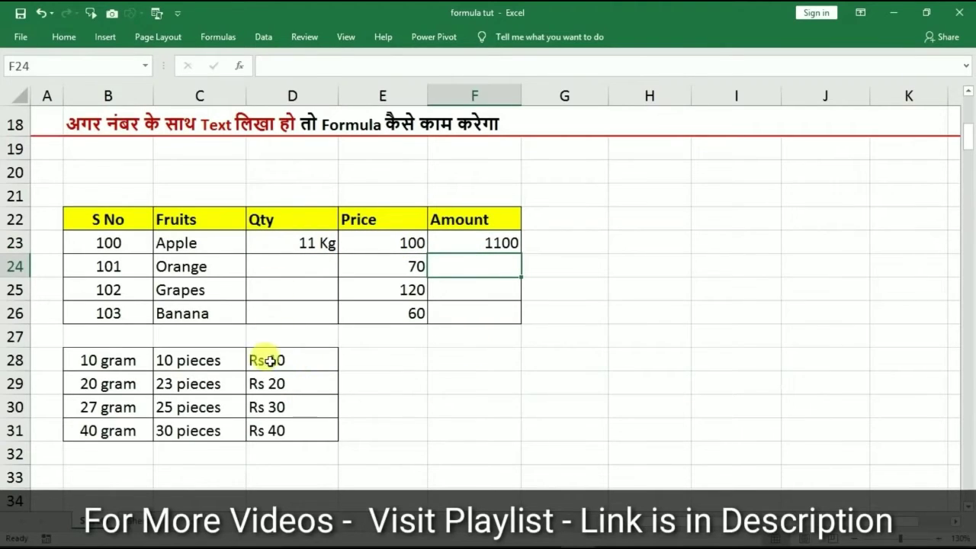
- Clear the Rs text entries from cells D28:D31 in the lower table
{"action": "left_click_drag", "start_coordinate": [261, 359], "coordinate": [267, 428]}
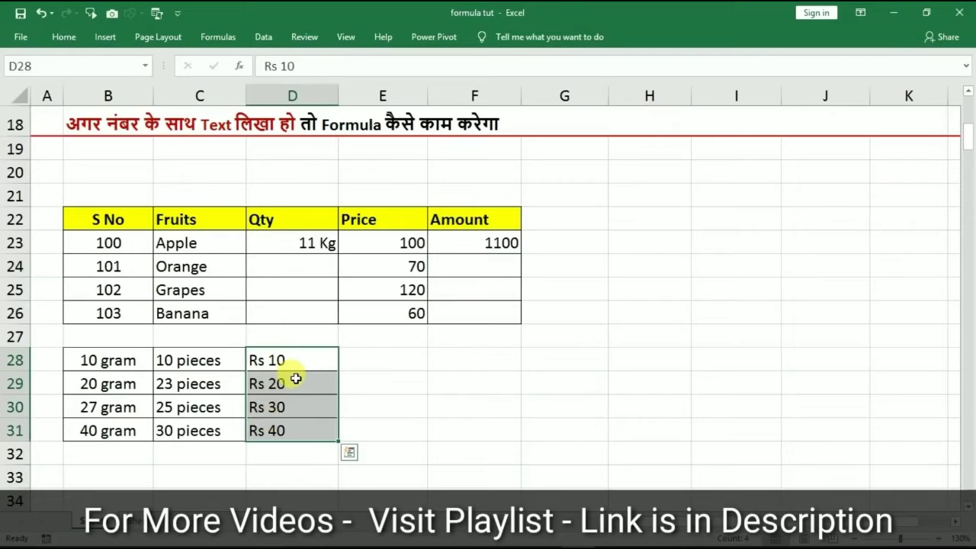
{"action": "key", "text": "Delete"}
{"action": "left_click", "coordinate": [279, 359]}
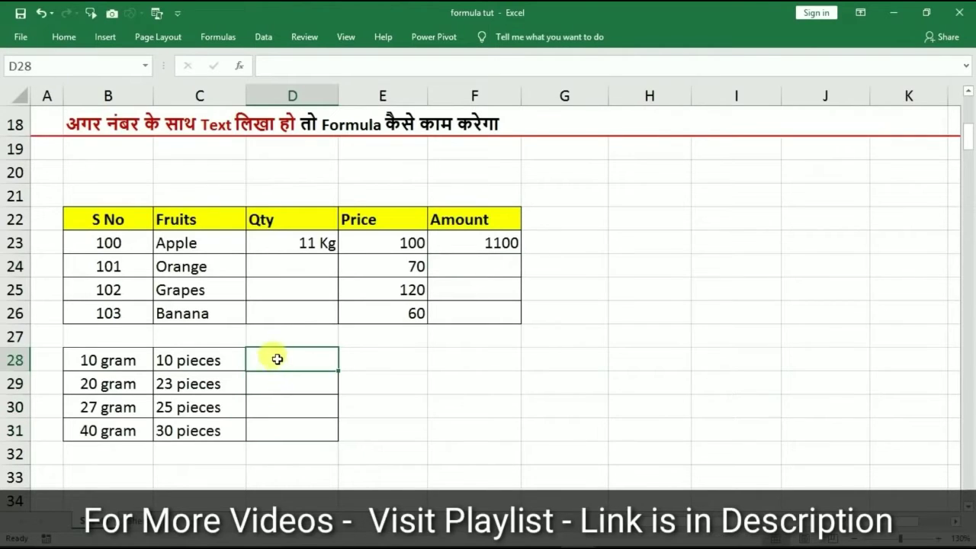
- Apply the custom number format "Rs "# to the empty cells D28:D31
{"action": "left_click_drag", "start_coordinate": [277, 356], "coordinate": [276, 431]}
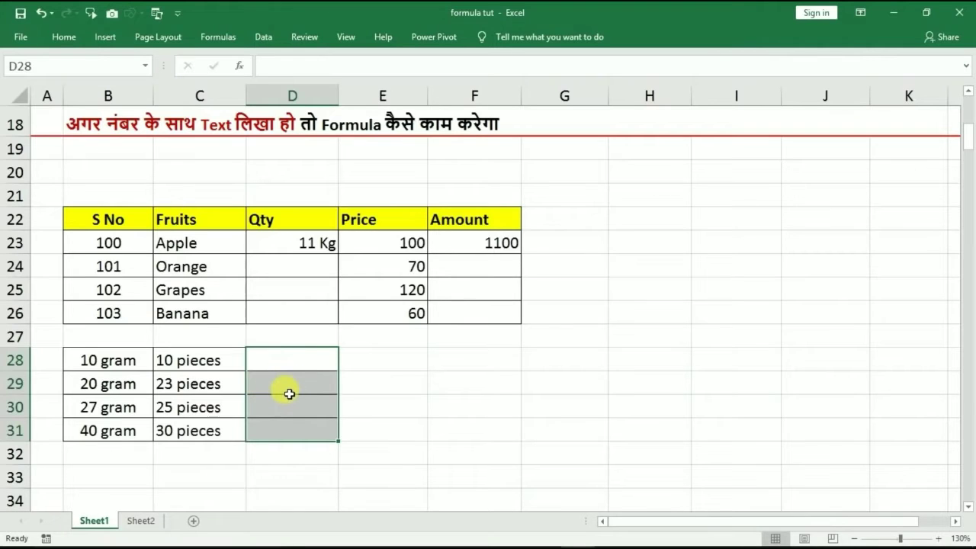
{"action": "right_click", "coordinate": [289, 393]}
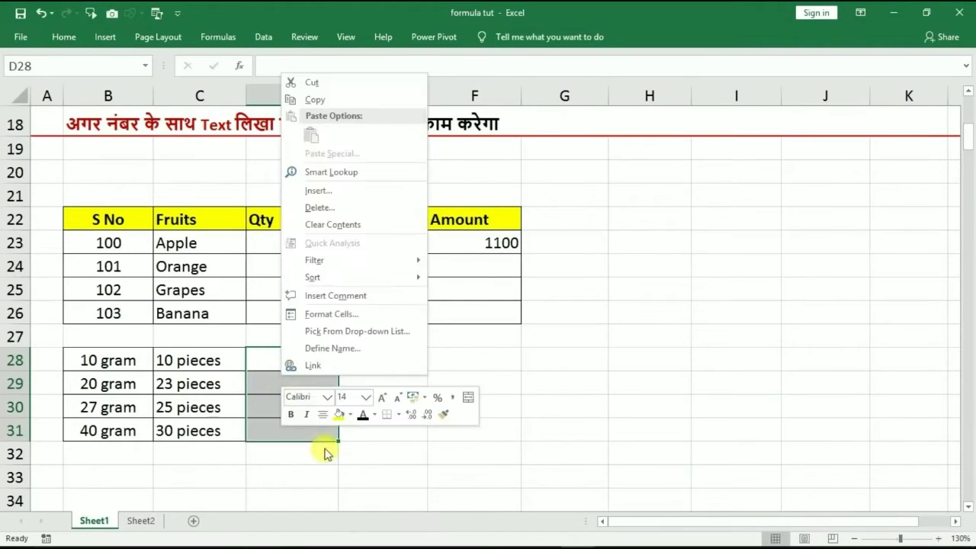
{"action": "key", "text": "Escape"}
{"action": "key", "text": "ctrl+1"}
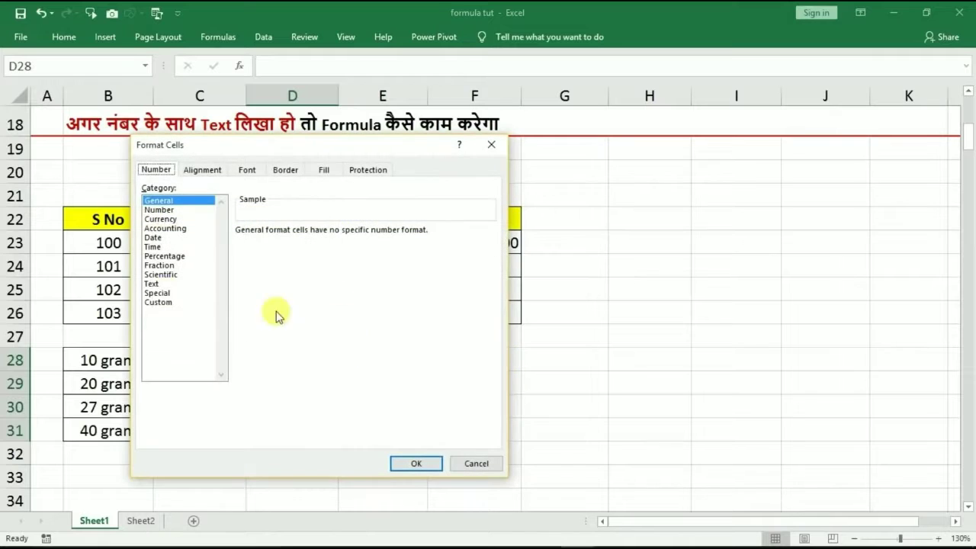
{"action": "left_click", "coordinate": [158, 302]}
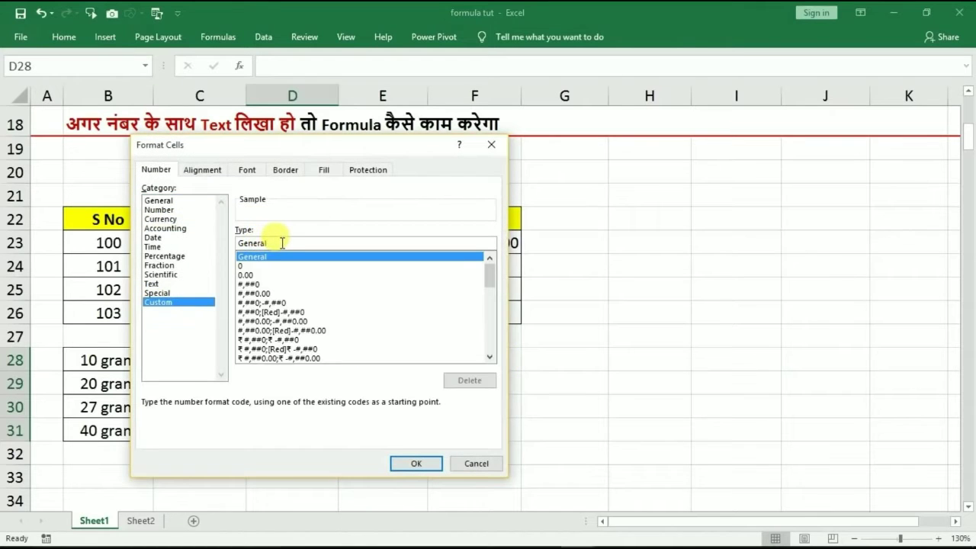
{"action": "left_click", "coordinate": [282, 242]}
{"action": "key", "text": "BackSpace"}
{"action": "key", "text": "BackSpace"}
{"action": "key", "text": "BackSpace"}
{"action": "key", "text": "BackSpace"}
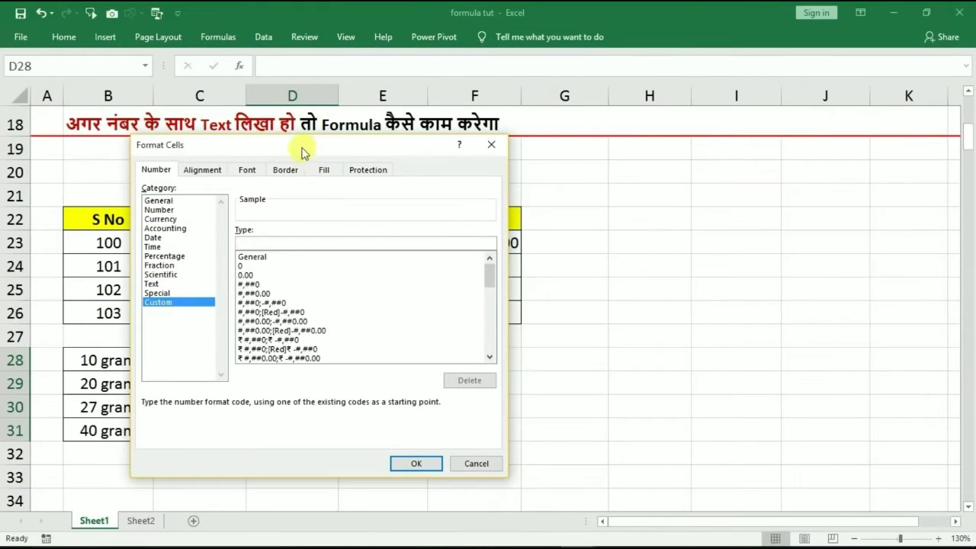
{"action": "left_click_drag", "start_coordinate": [301, 153], "coordinate": [583, 158]}
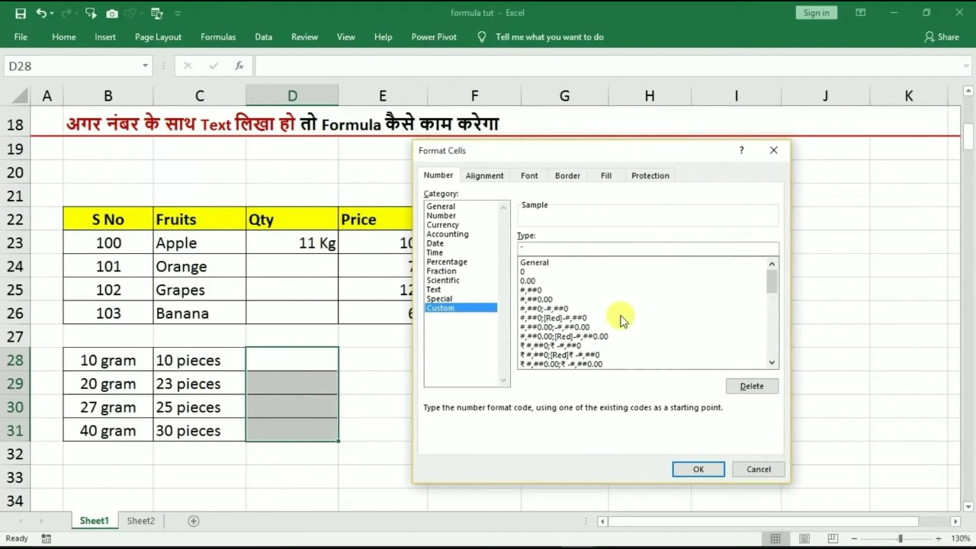
{"action": "type", "text": "\"Rs \"#"}
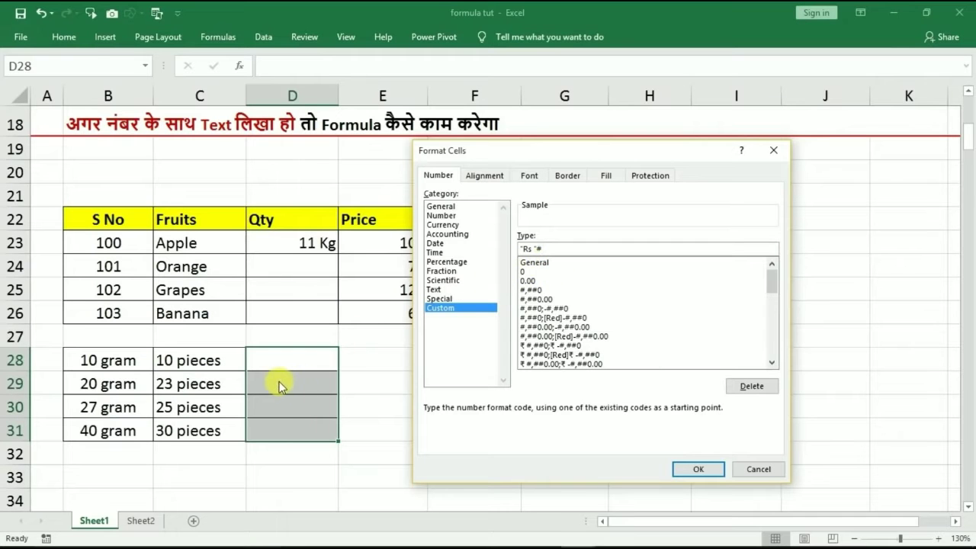
{"action": "left_click", "coordinate": [686, 468]}
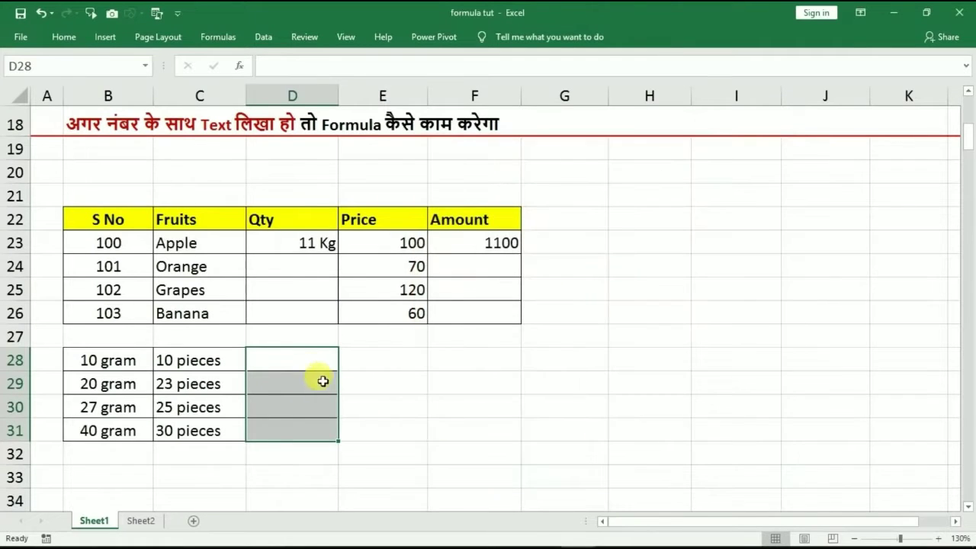
- Enter 22 in D28 and 32 in D30 of the rupee-formatted column
{"action": "type", "text": "22"}
{"action": "left_click", "coordinate": [314, 400]}
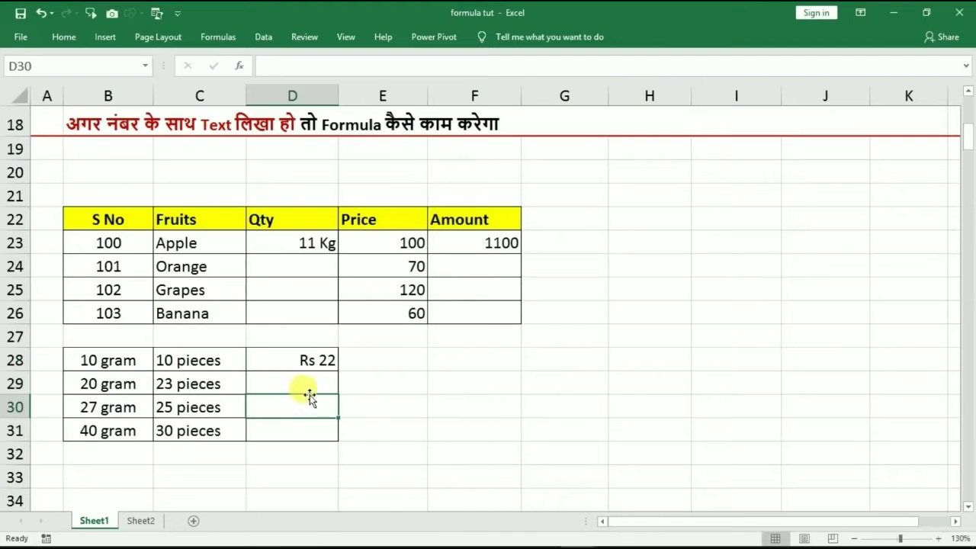
{"action": "type", "text": "32"}
{"action": "left_click", "coordinate": [295, 432]}
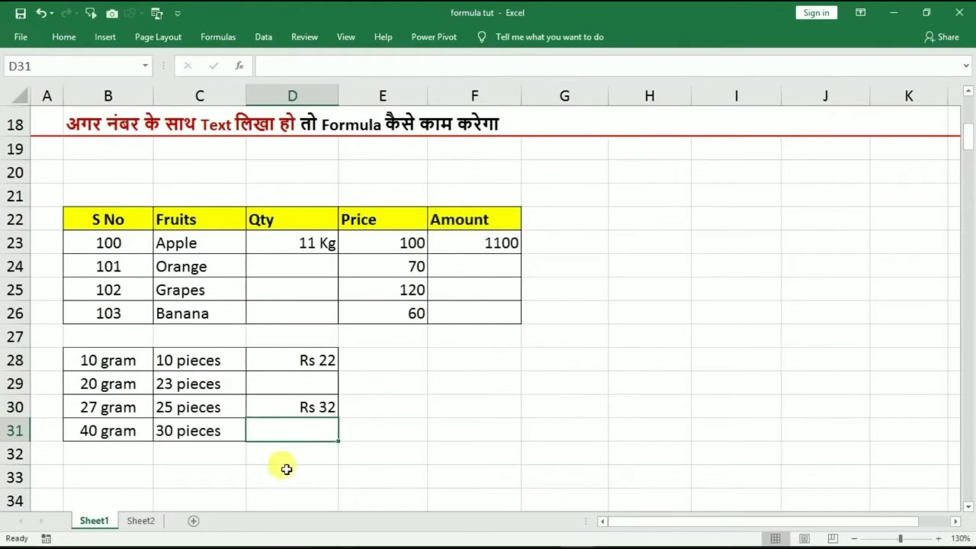
- Total the rupee-formatted cells D28:D31 in D33 with a SUM formula
{"action": "left_click", "coordinate": [281, 451]}
{"action": "left_click", "coordinate": [282, 468]}
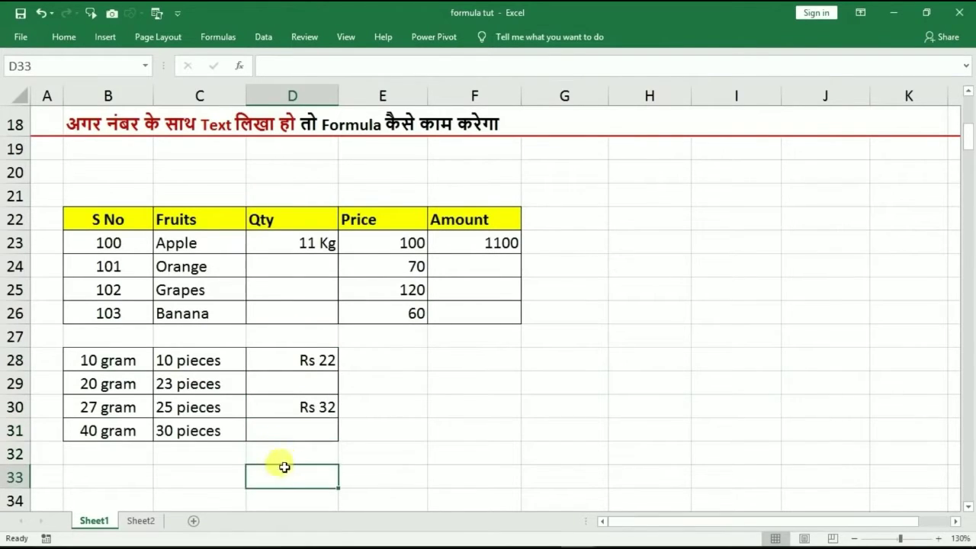
{"action": "type", "text": "=s"}
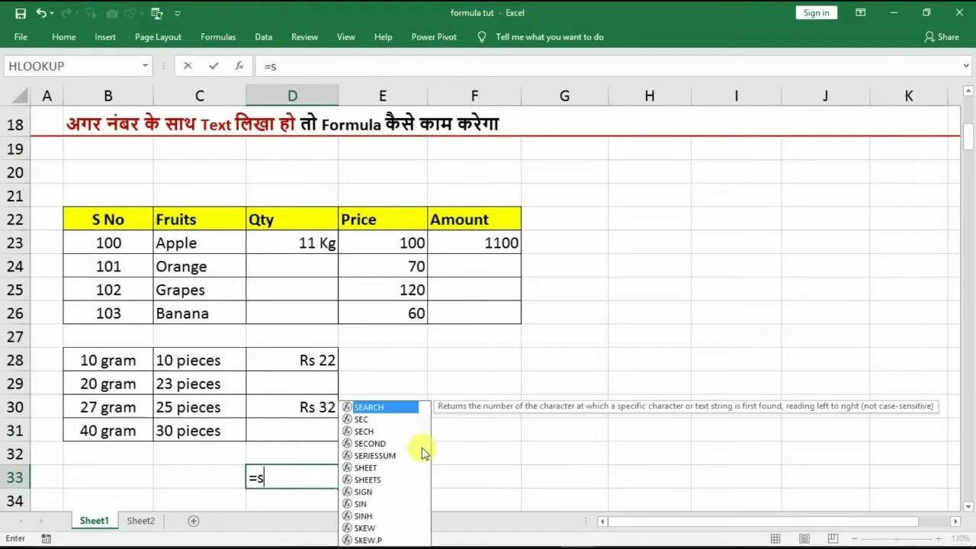
{"action": "type", "text": "um("}
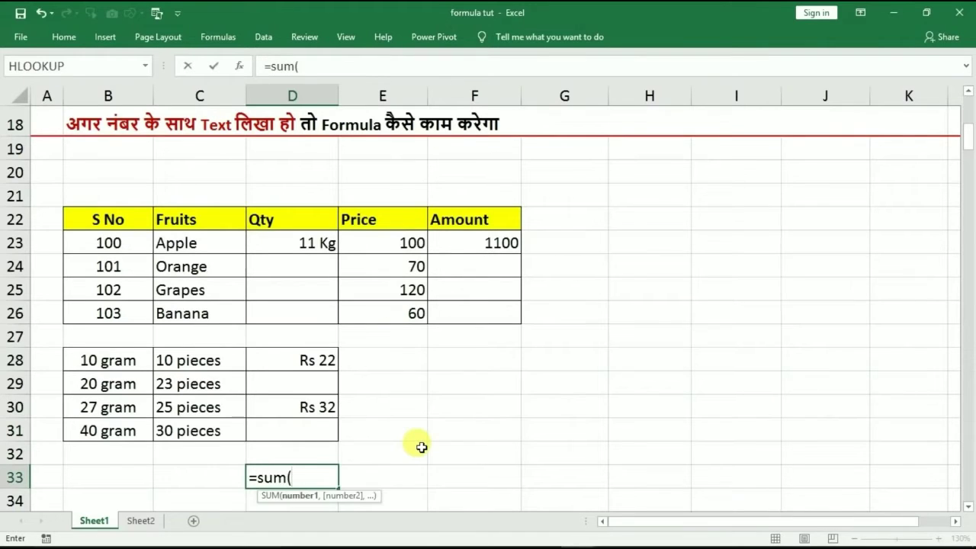
{"action": "left_click_drag", "start_coordinate": [254, 355], "coordinate": [264, 429]}
{"action": "key", "text": "Return"}
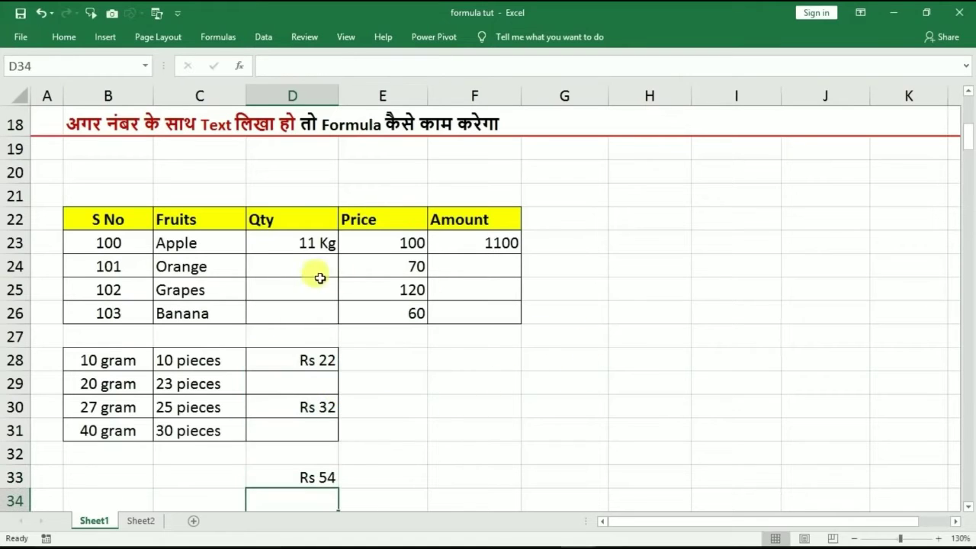
- Examine the order table's columns and the Total and Average formulas for Qty and Amount in rows 49 and 50
{"action": "left_click", "coordinate": [112, 221]}
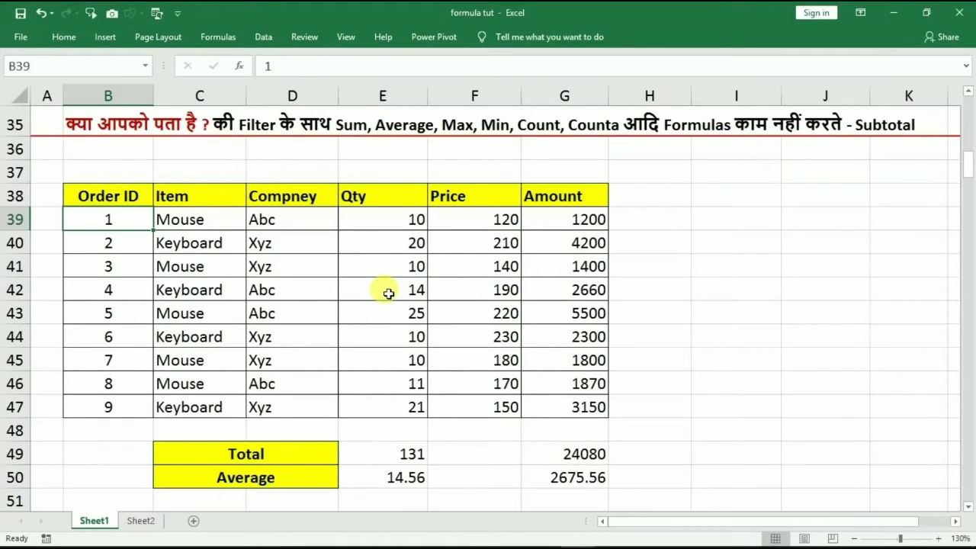
{"action": "left_click", "coordinate": [195, 195]}
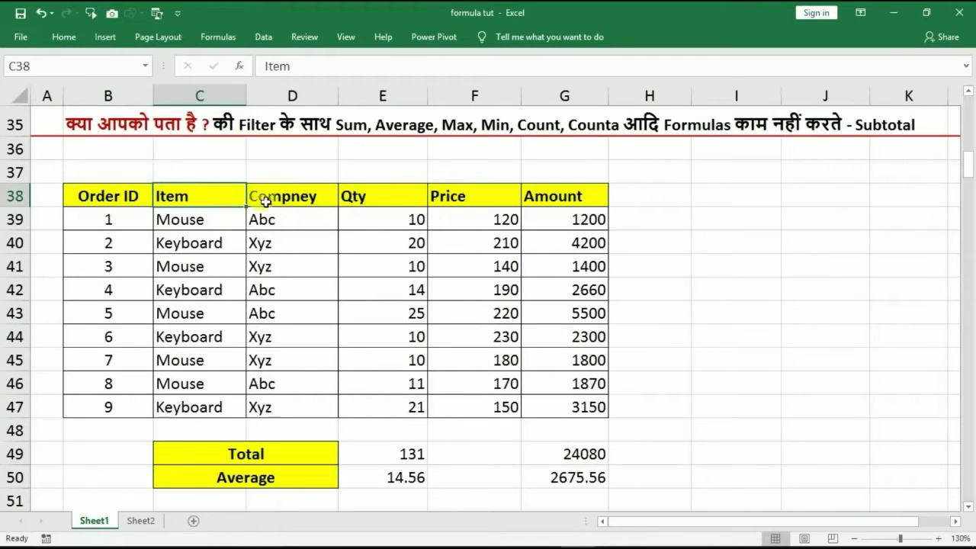
{"action": "left_click_drag", "start_coordinate": [381, 221], "coordinate": [380, 410]}
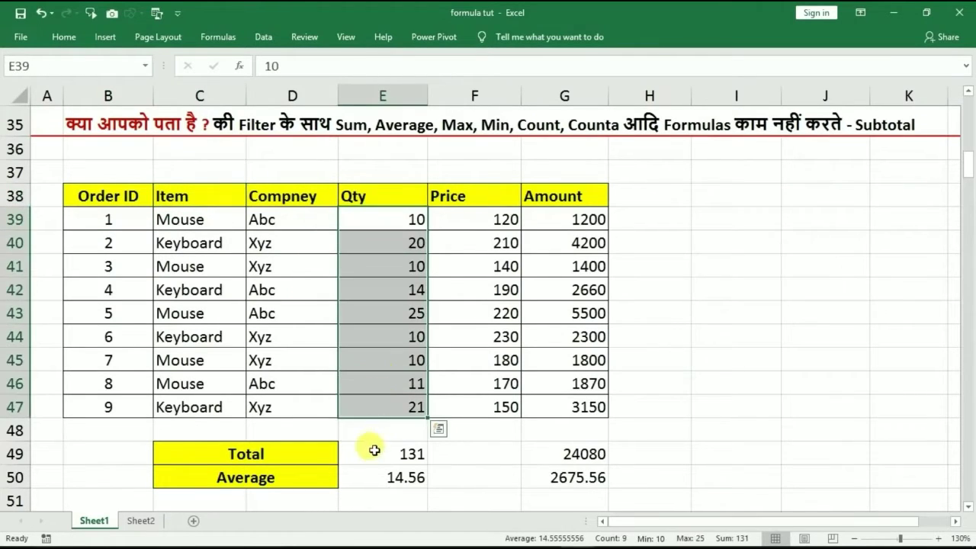
{"action": "left_click_drag", "start_coordinate": [374, 451], "coordinate": [374, 465]}
{"action": "left_click", "coordinate": [373, 453]}
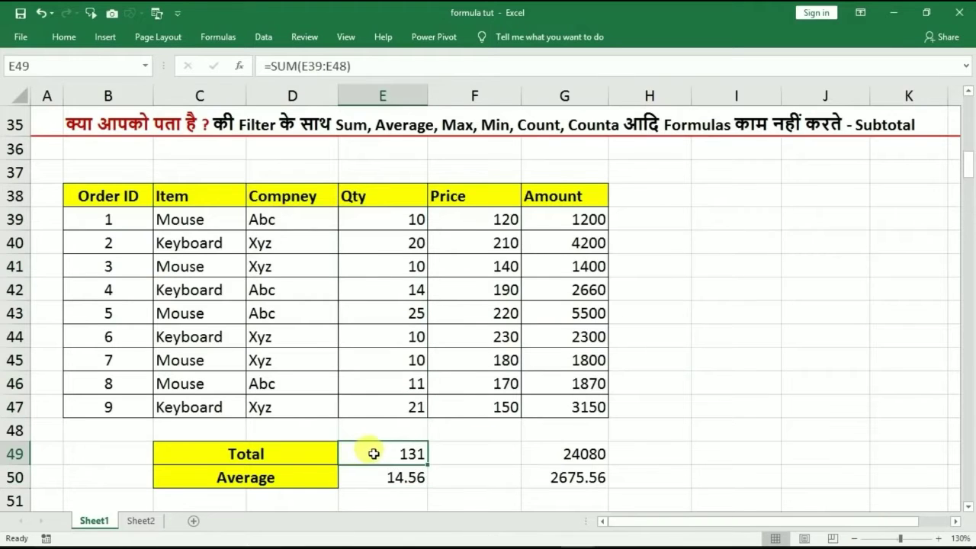
{"action": "left_click", "coordinate": [373, 475]}
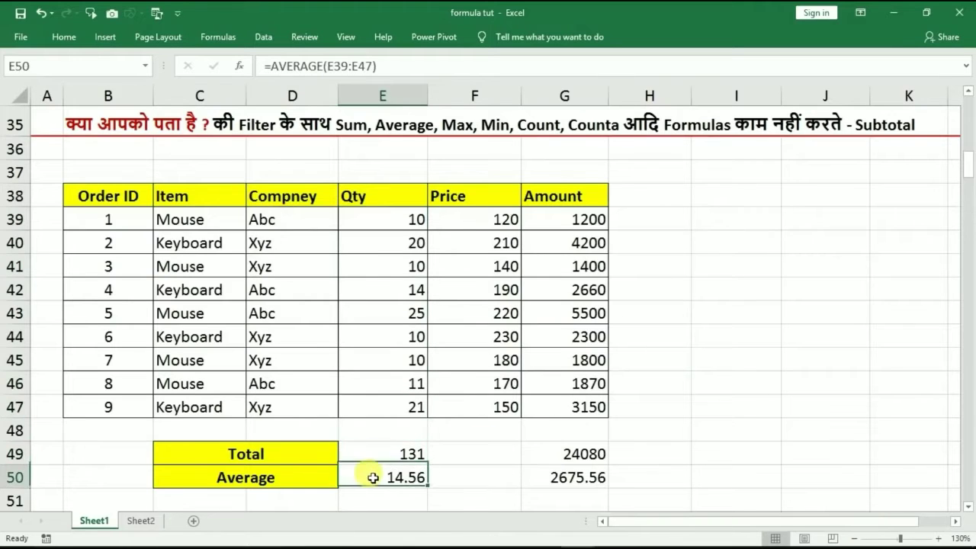
{"action": "left_click", "coordinate": [596, 453]}
{"action": "left_click", "coordinate": [554, 487]}
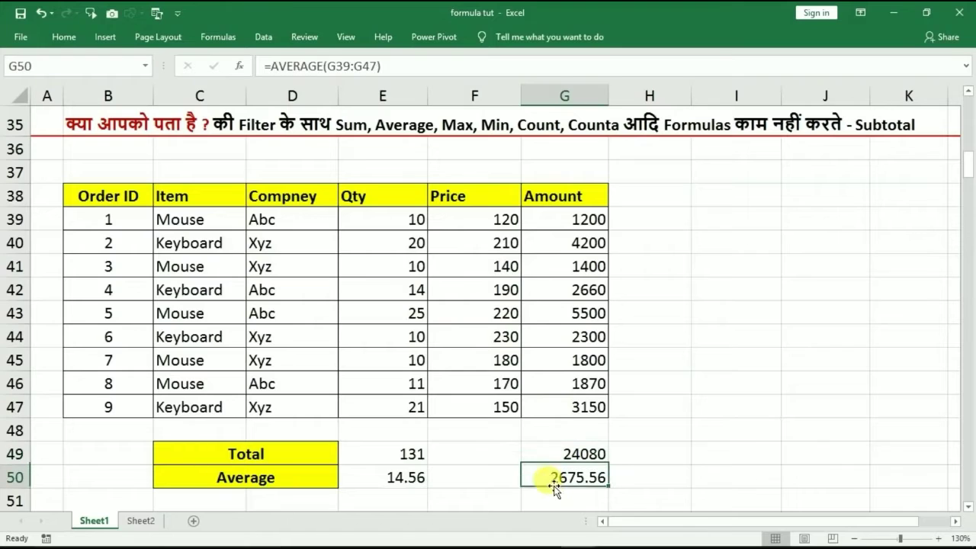
- Turn on filtering for the order table headers in row 38
{"action": "left_click", "coordinate": [279, 202]}
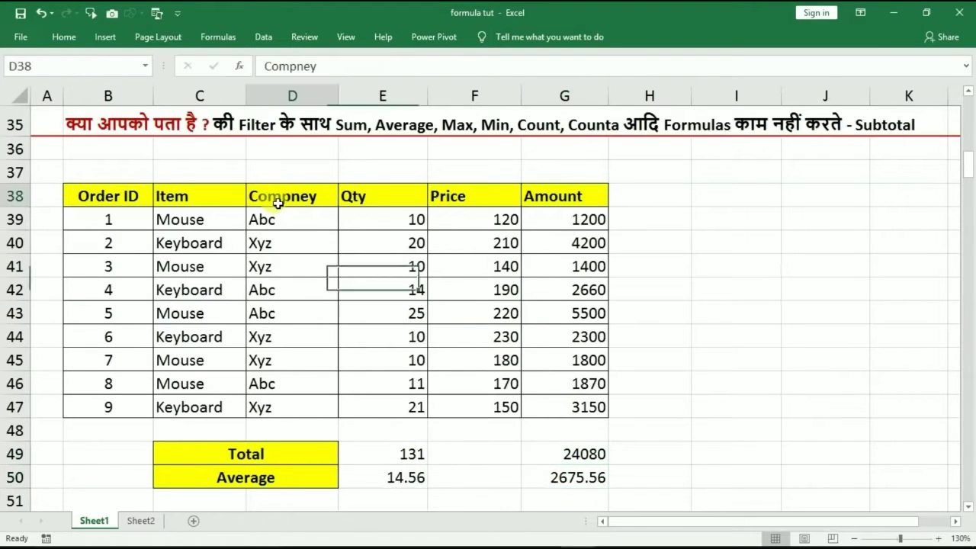
{"action": "left_click", "coordinate": [261, 39]}
{"action": "left_click", "coordinate": [398, 74]}
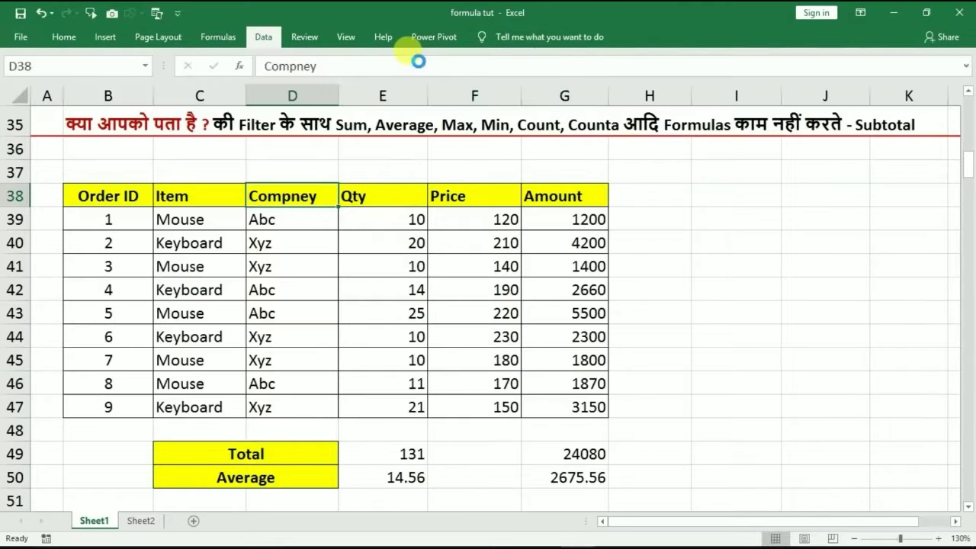
{"action": "left_click", "coordinate": [595, 265]}
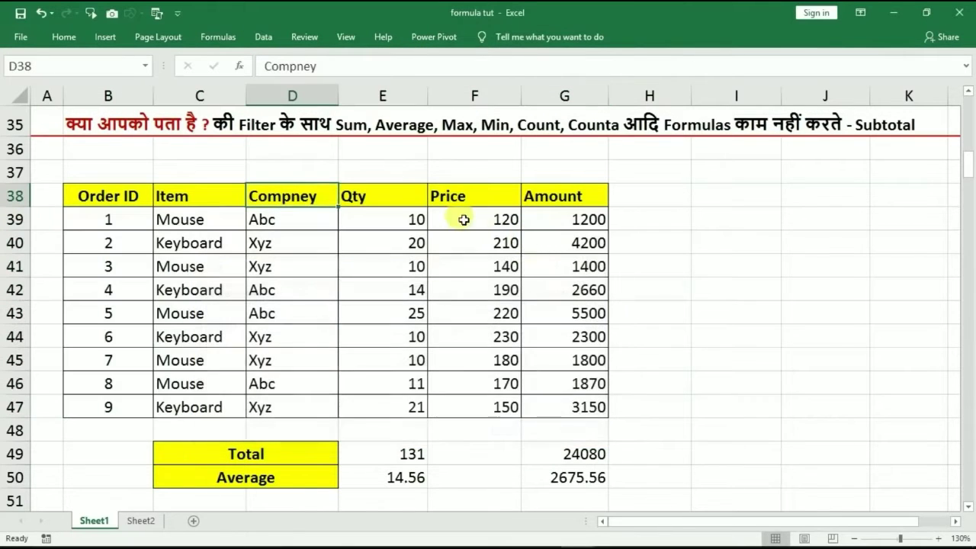
{"action": "left_click", "coordinate": [261, 37]}
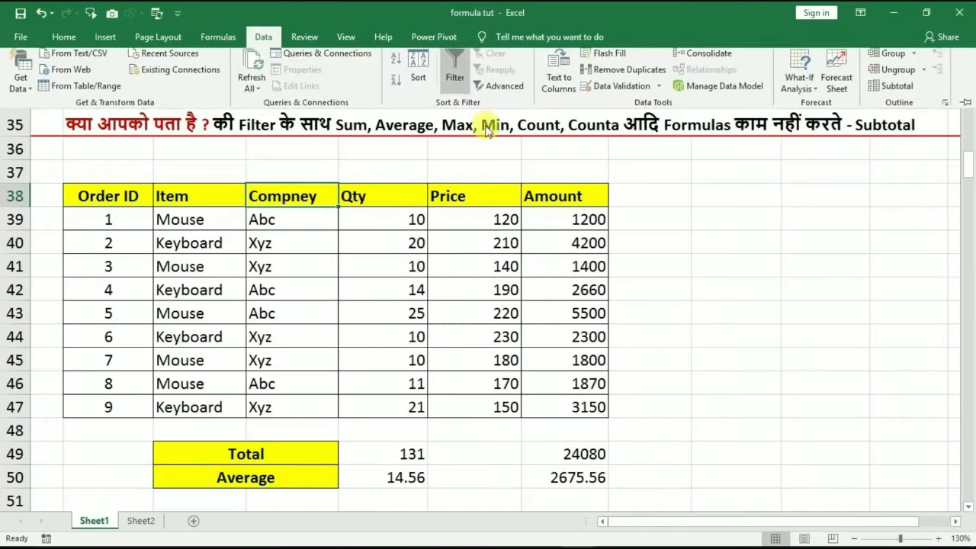
{"action": "left_click", "coordinate": [452, 71]}
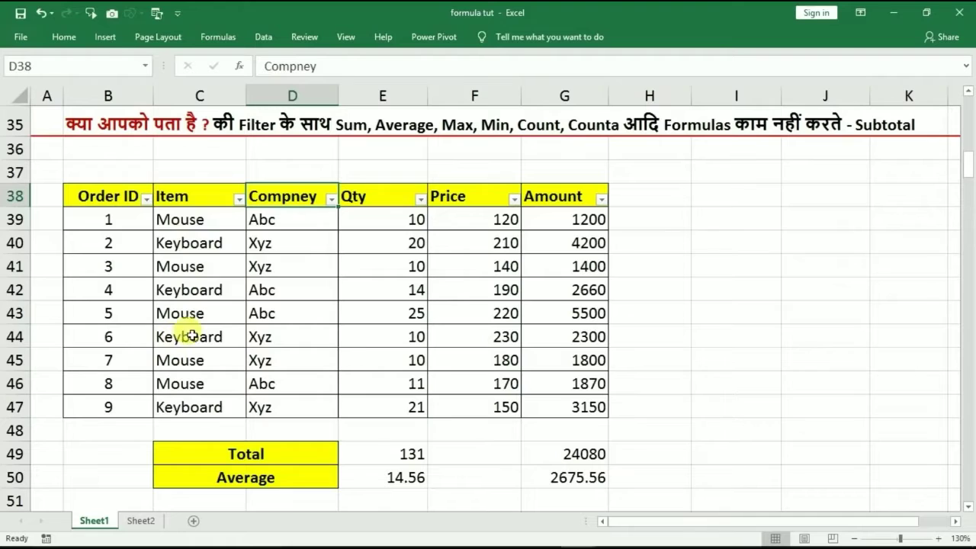
- Filter the Item column to Mouse only and inspect the Qty total's formula in E49
{"action": "left_click", "coordinate": [349, 455]}
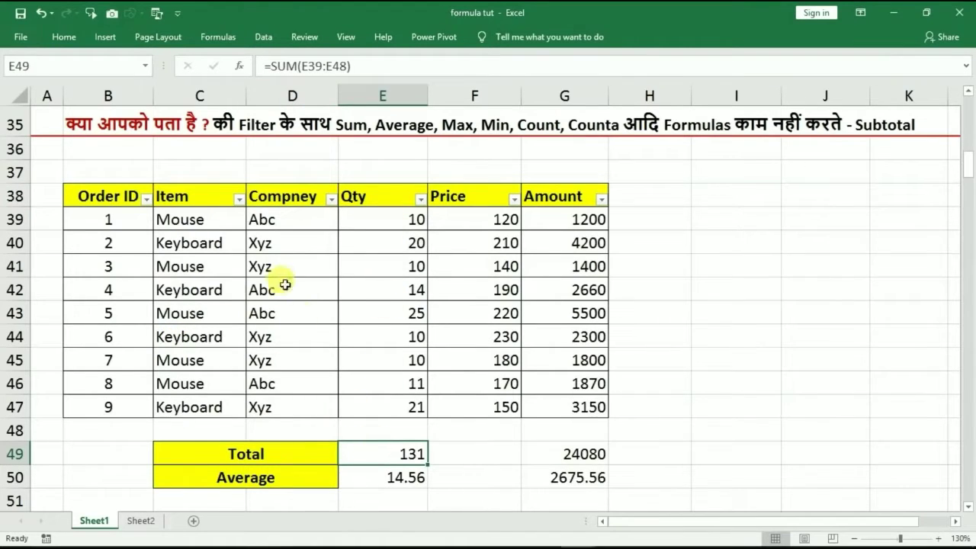
{"action": "left_click", "coordinate": [239, 199]}
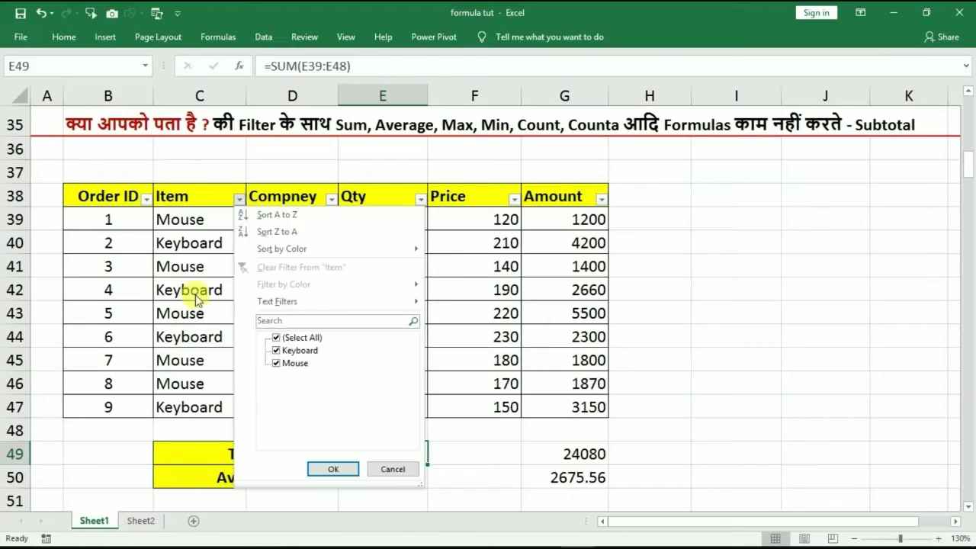
{"action": "left_click", "coordinate": [275, 337]}
{"action": "left_click", "coordinate": [275, 363]}
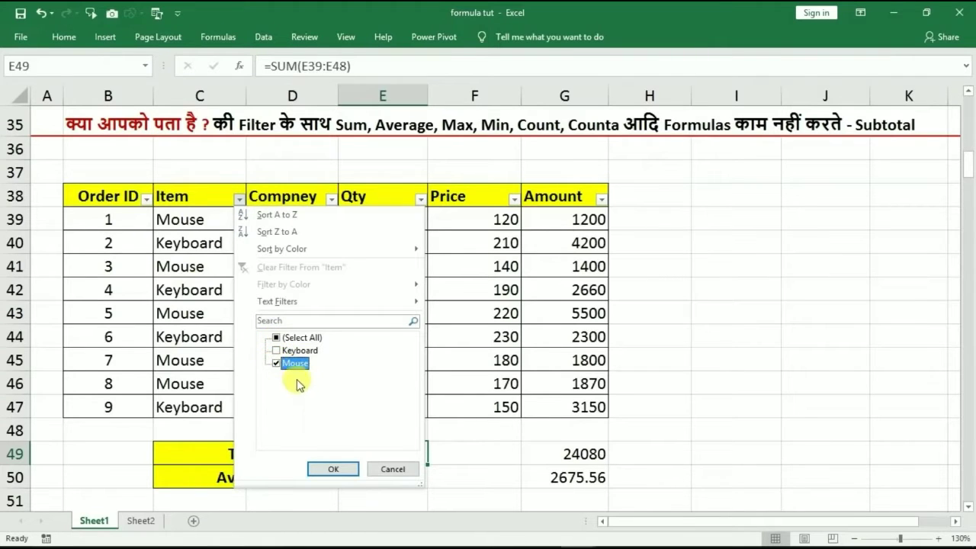
{"action": "left_click", "coordinate": [328, 471]}
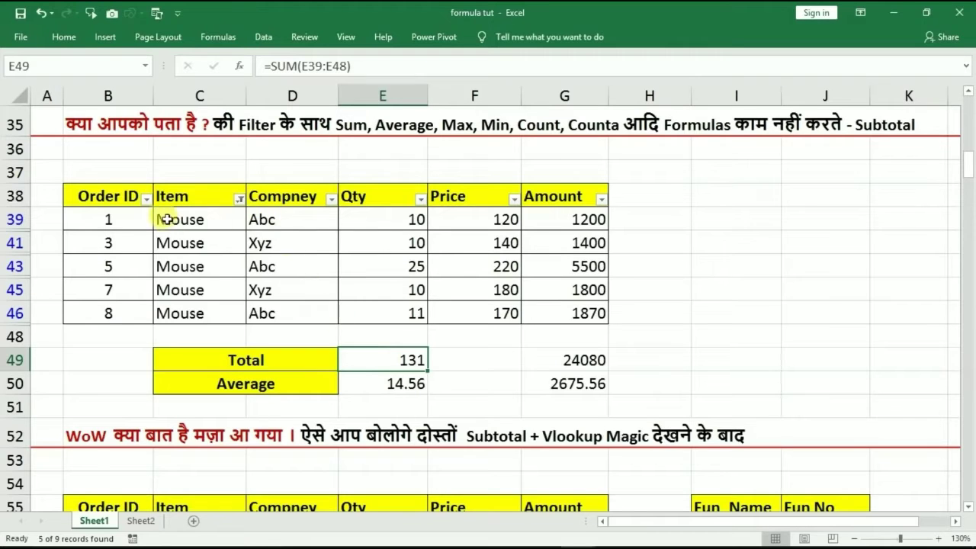
{"action": "double_click", "coordinate": [379, 359]}
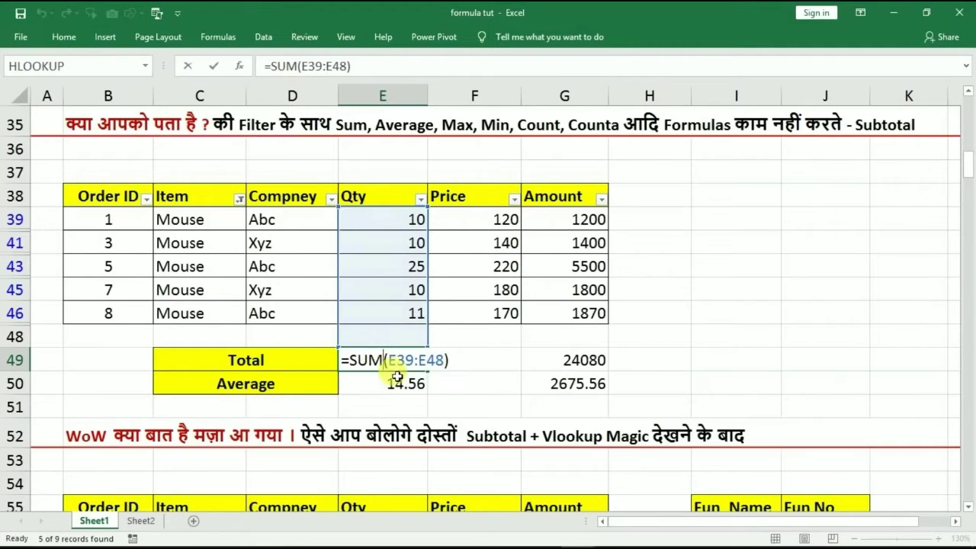
{"action": "key", "text": "Return"}
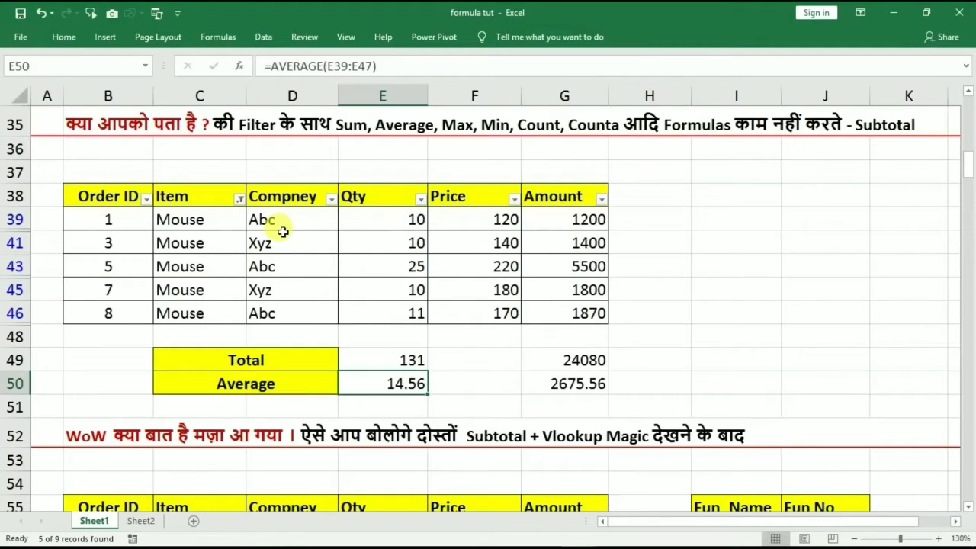
- Show all items again in the filtered Item column
{"action": "left_click", "coordinate": [240, 200]}
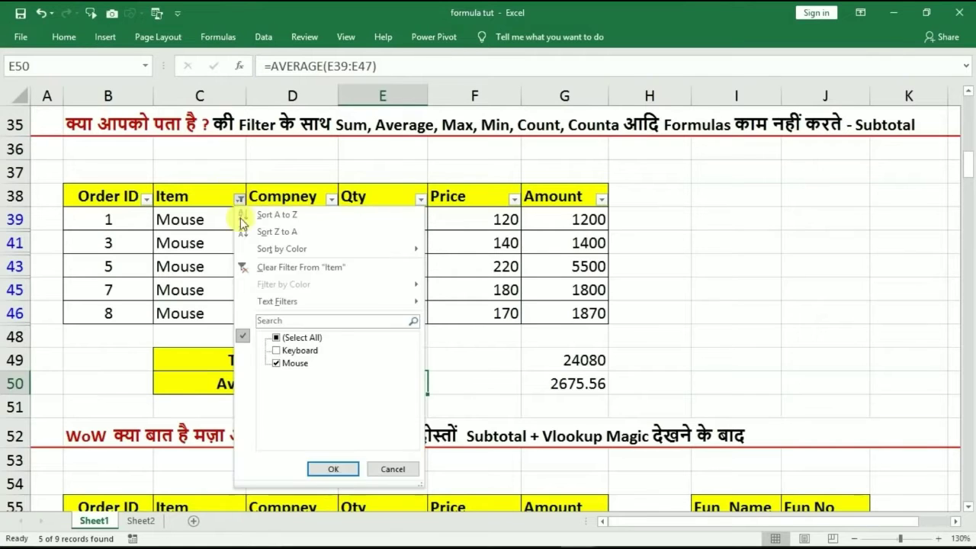
{"action": "left_click", "coordinate": [277, 338]}
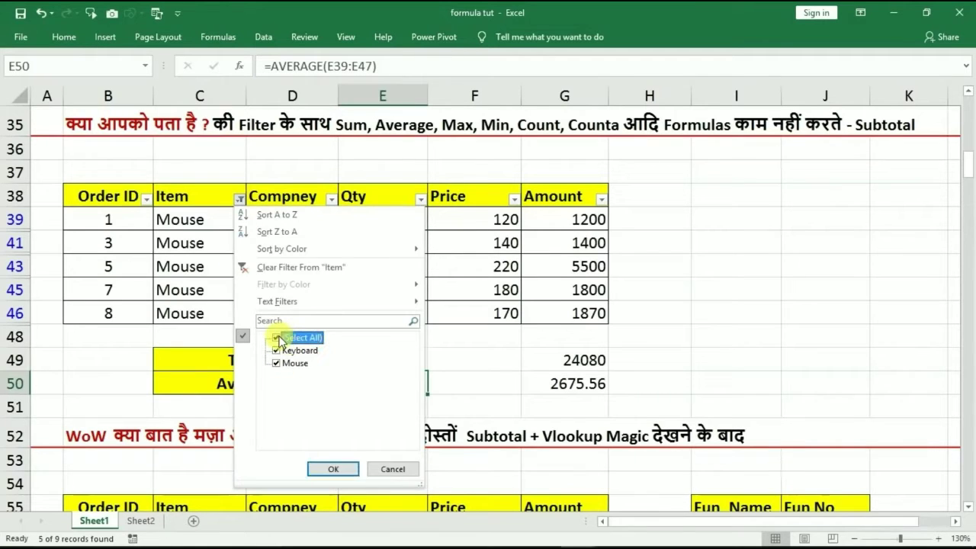
{"action": "left_click", "coordinate": [324, 468]}
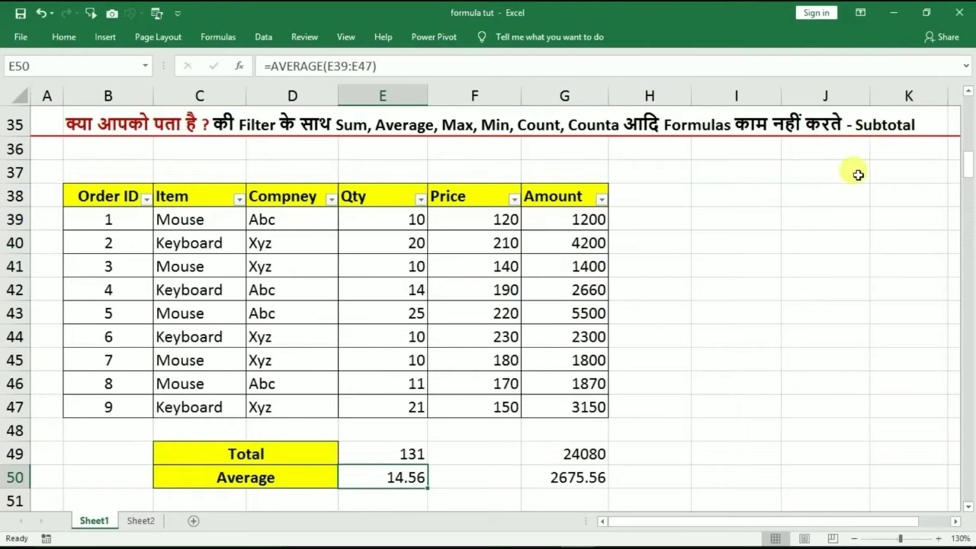
- Clear the Total and Average formulas from E49:G50
{"action": "left_click_drag", "start_coordinate": [414, 452], "coordinate": [581, 481]}
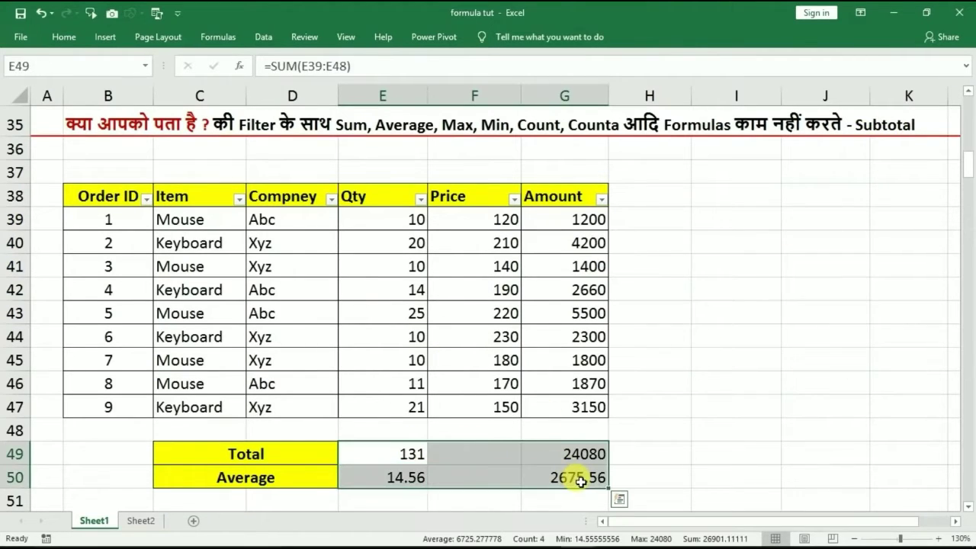
{"action": "key", "text": "Delete"}
- Calculate the Qty total in E49 with =SUBTOTAL(9,E39:E47), choosing function 9 - SUM
{"action": "left_click", "coordinate": [381, 453]}
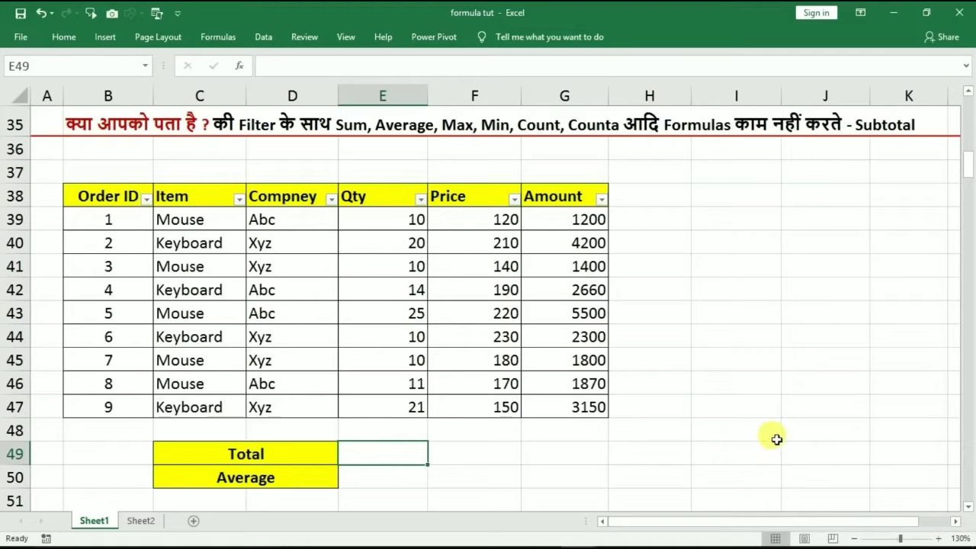
{"action": "type", "text": "=subto"}
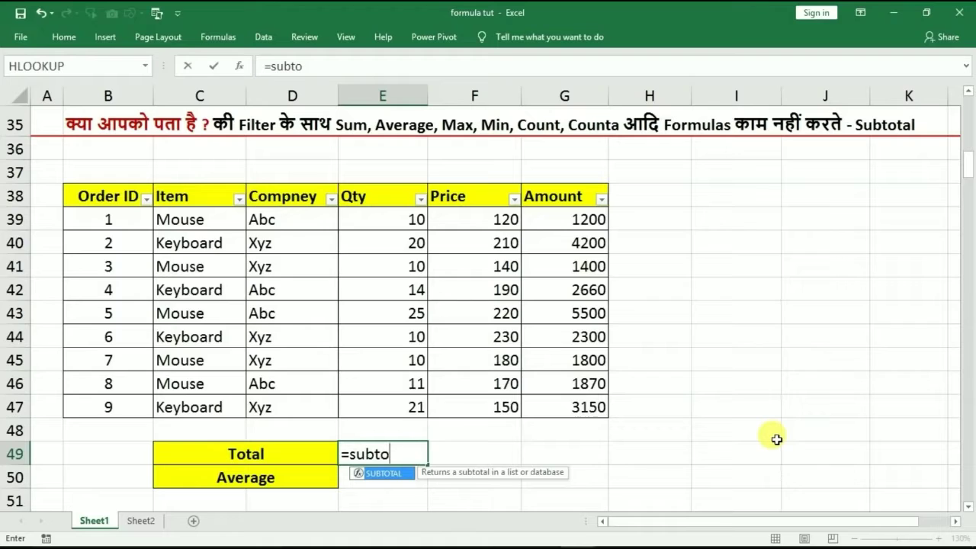
{"action": "key", "text": "Tab"}
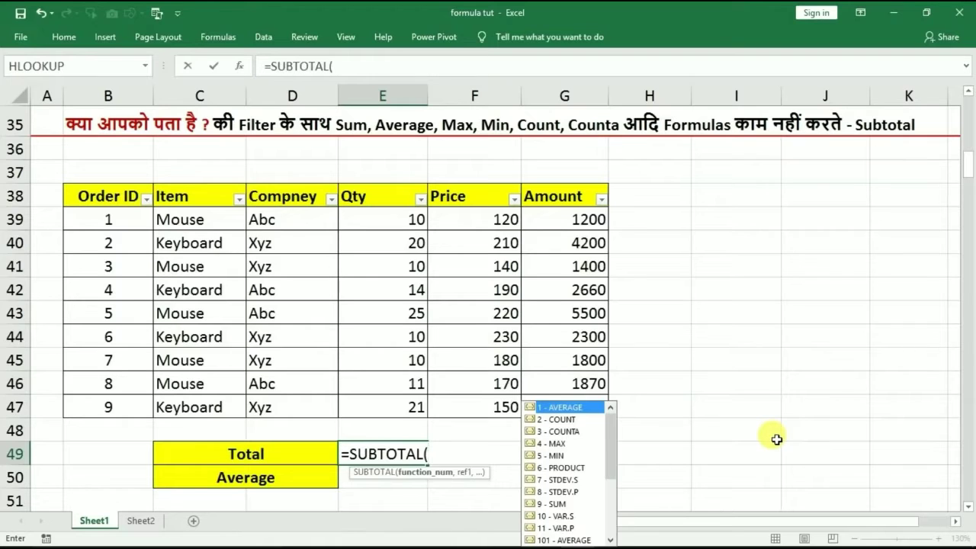
{"action": "left_click", "coordinate": [611, 474]}
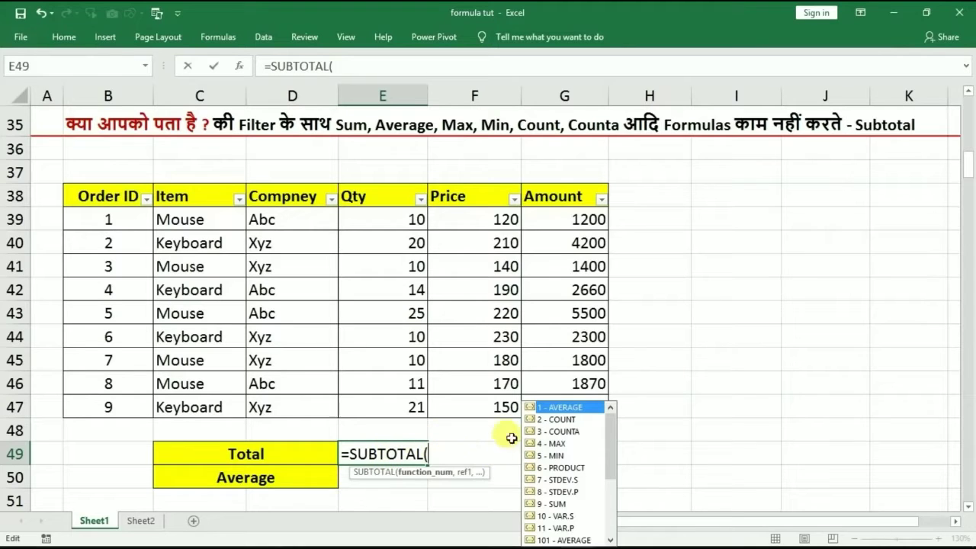
{"action": "left_click", "coordinate": [555, 505]}
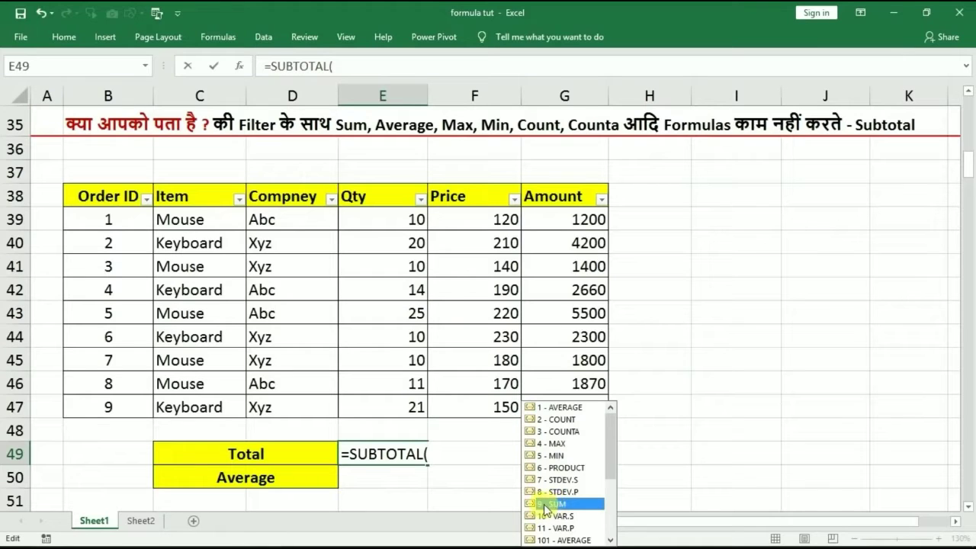
{"action": "double_click", "coordinate": [546, 505]}
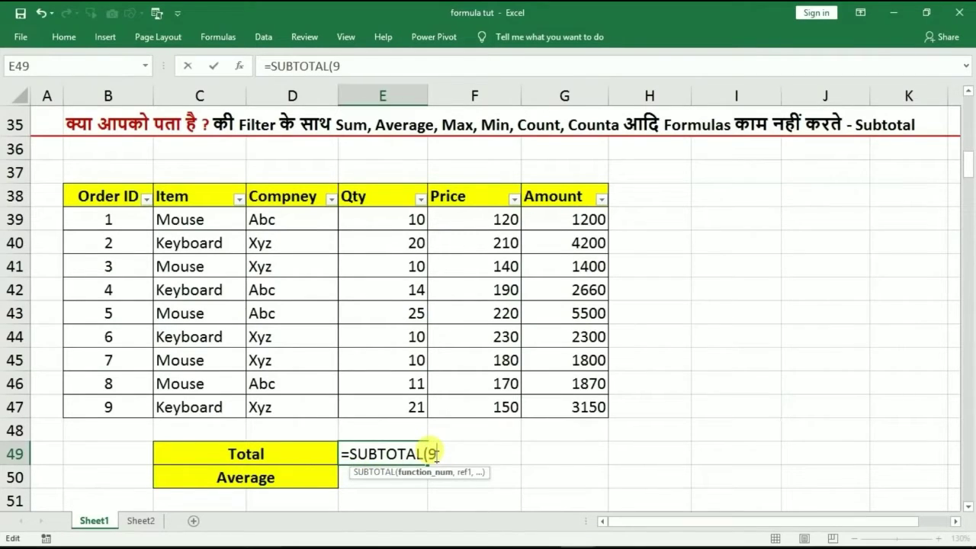
{"action": "type", "text": ","}
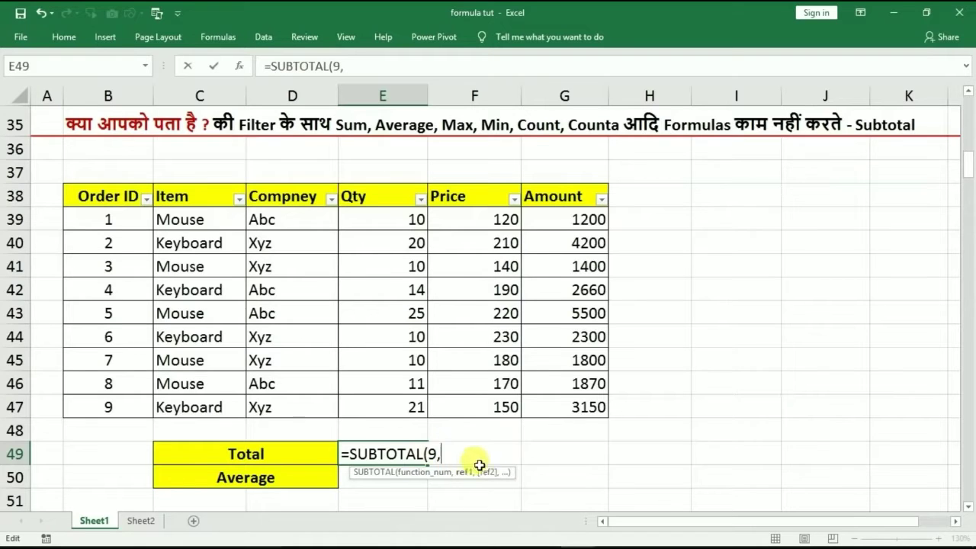
{"action": "left_click_drag", "start_coordinate": [389, 221], "coordinate": [388, 404]}
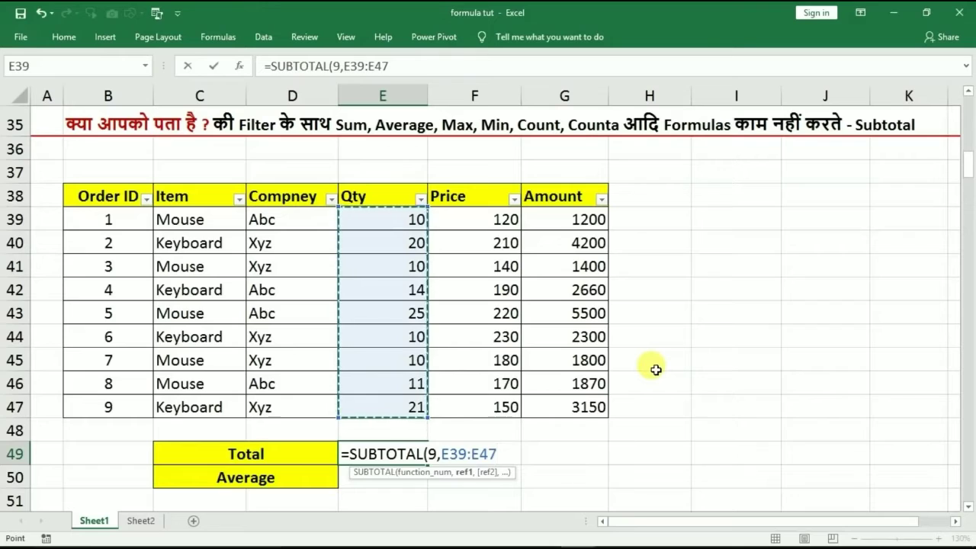
{"action": "key", "text": "Return"}
- Complete the Qty total formula in E49, filter the Item column to Mouse only and compare the visible Qty values with the total
{"action": "left_click", "coordinate": [396, 456]}
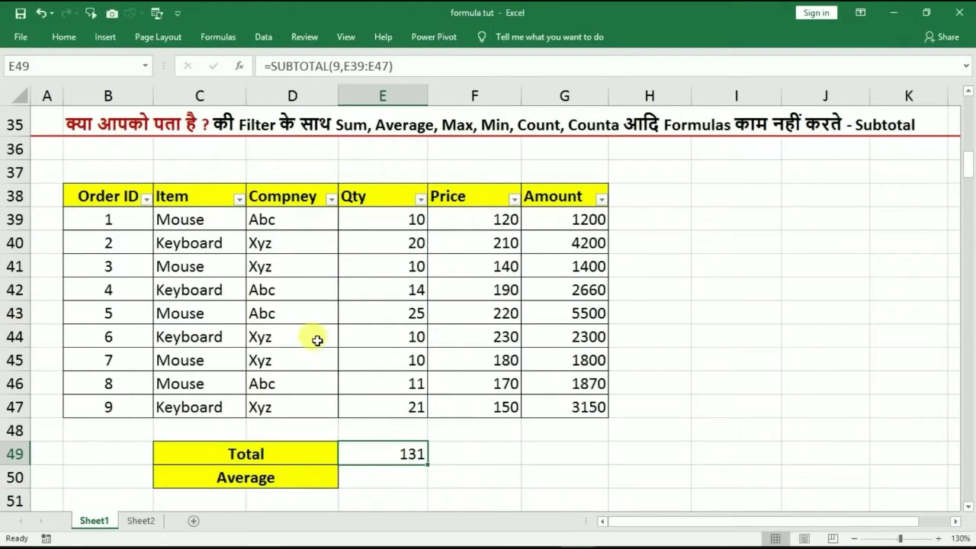
{"action": "left_click", "coordinate": [239, 199]}
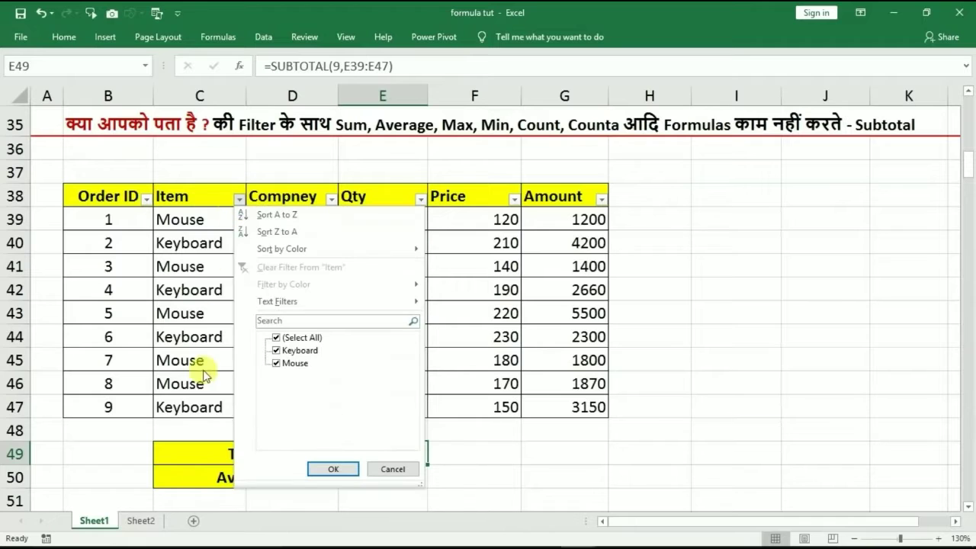
{"action": "left_click", "coordinate": [276, 337]}
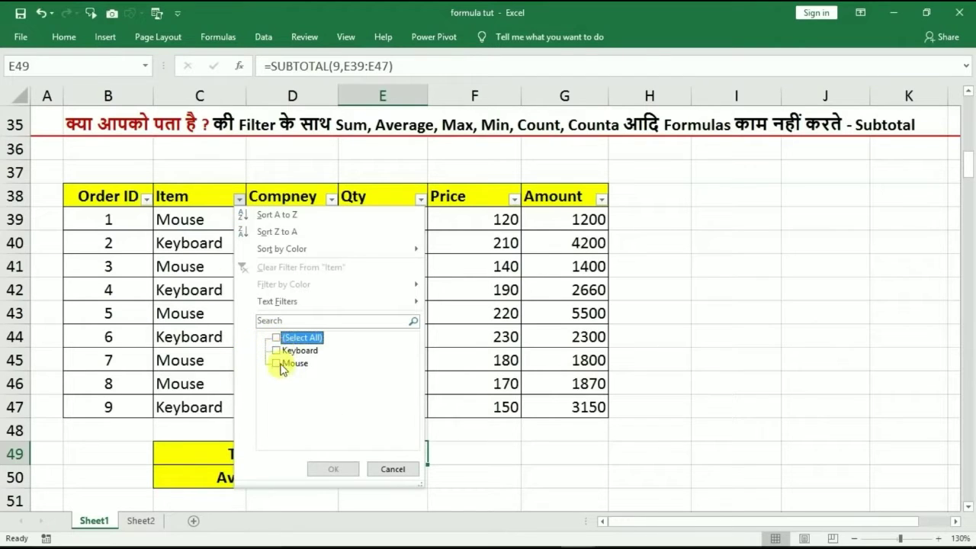
{"action": "left_click", "coordinate": [276, 364]}
{"action": "left_click", "coordinate": [330, 468]}
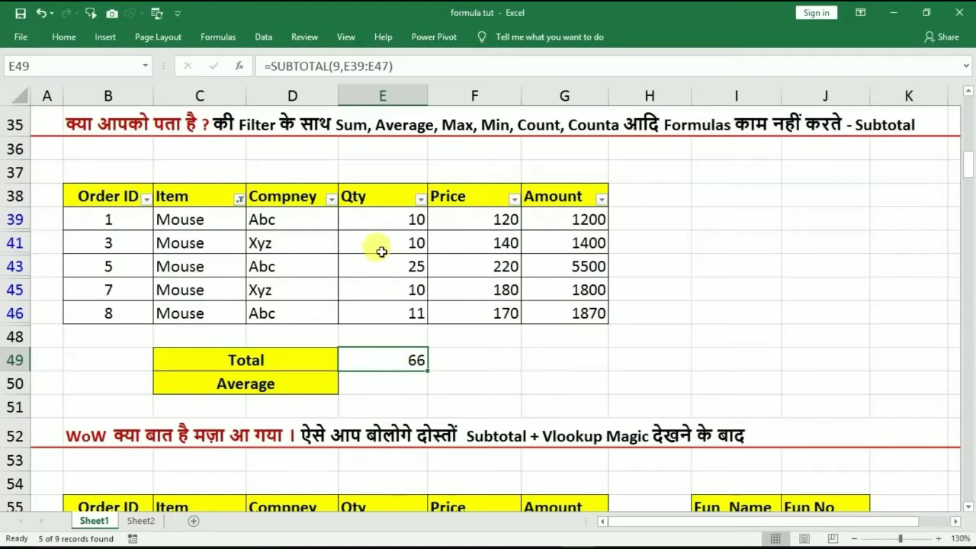
{"action": "left_click_drag", "start_coordinate": [381, 220], "coordinate": [370, 323]}
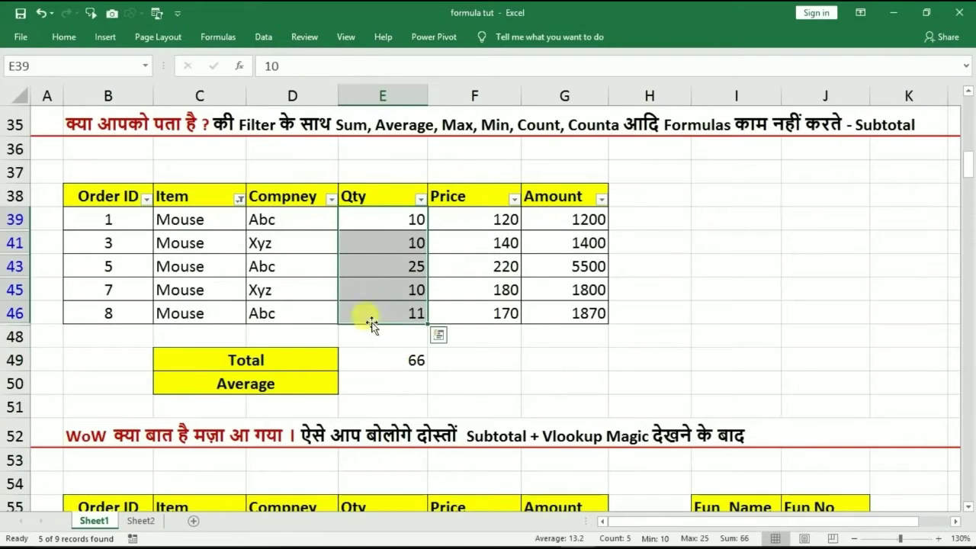
{"action": "left_click", "coordinate": [371, 357]}
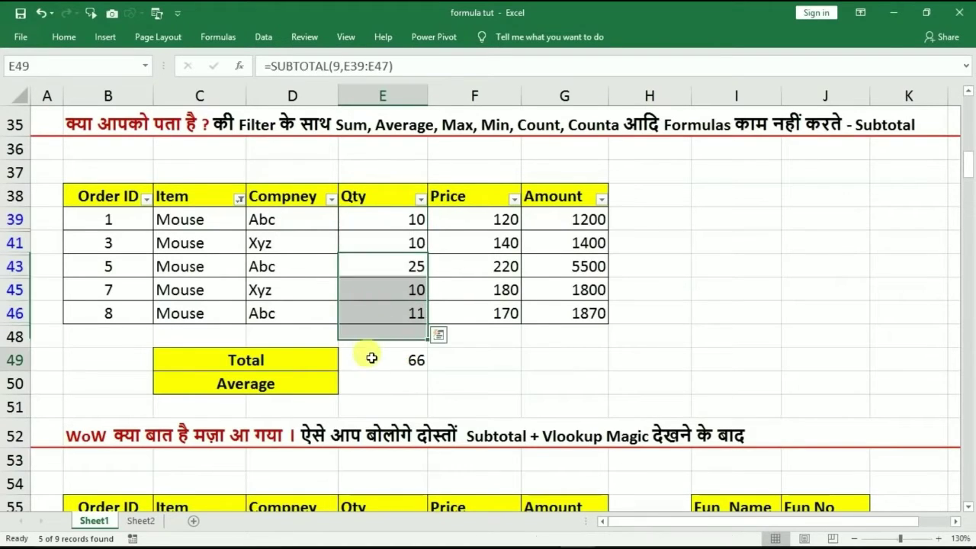
- Show all items again in the filtered Item column
{"action": "left_click", "coordinate": [239, 198]}
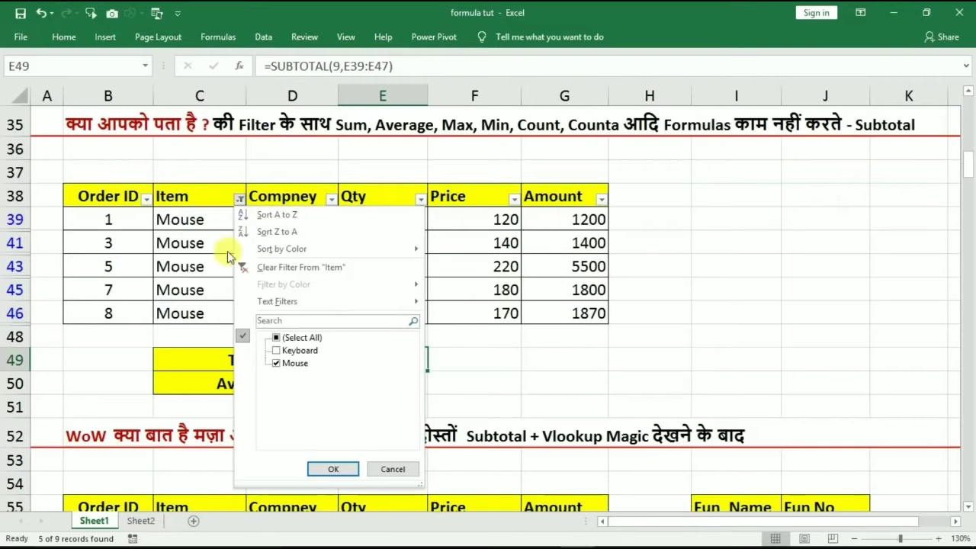
{"action": "left_click", "coordinate": [277, 339]}
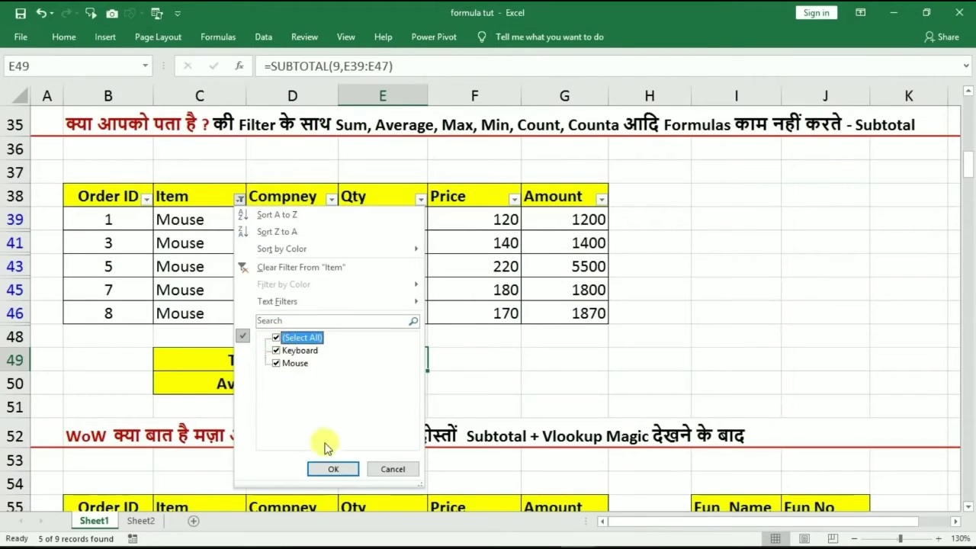
{"action": "left_click", "coordinate": [329, 469]}
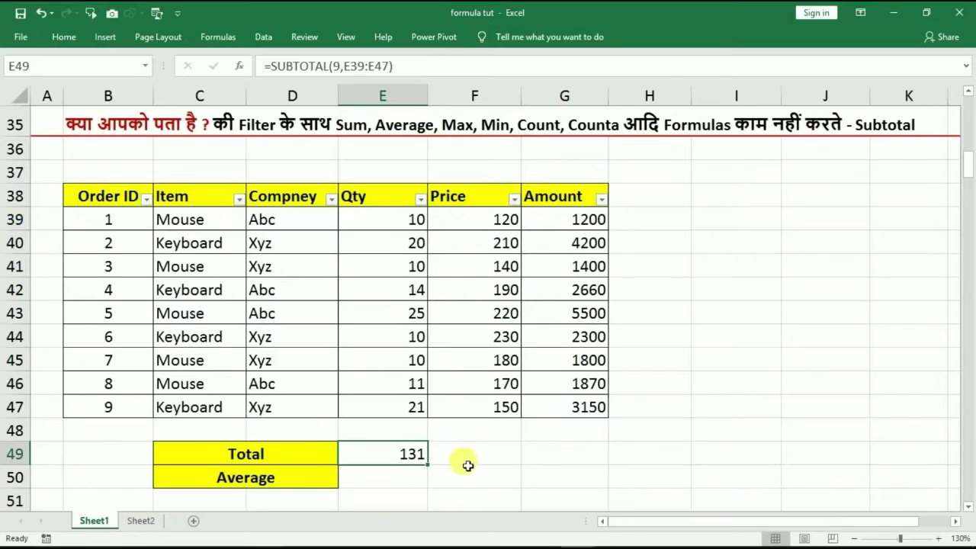
- Calculate the Qty average in E50 with =SUBTOTAL(1,E39:E47), choosing function 1 - AVERAGE
{"action": "left_click", "coordinate": [396, 477]}
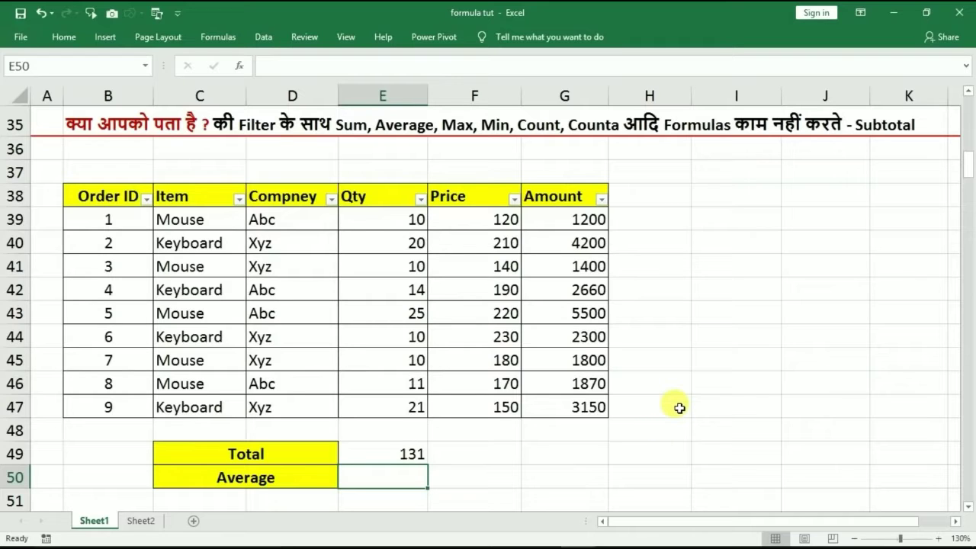
{"action": "type", "text": "=s"}
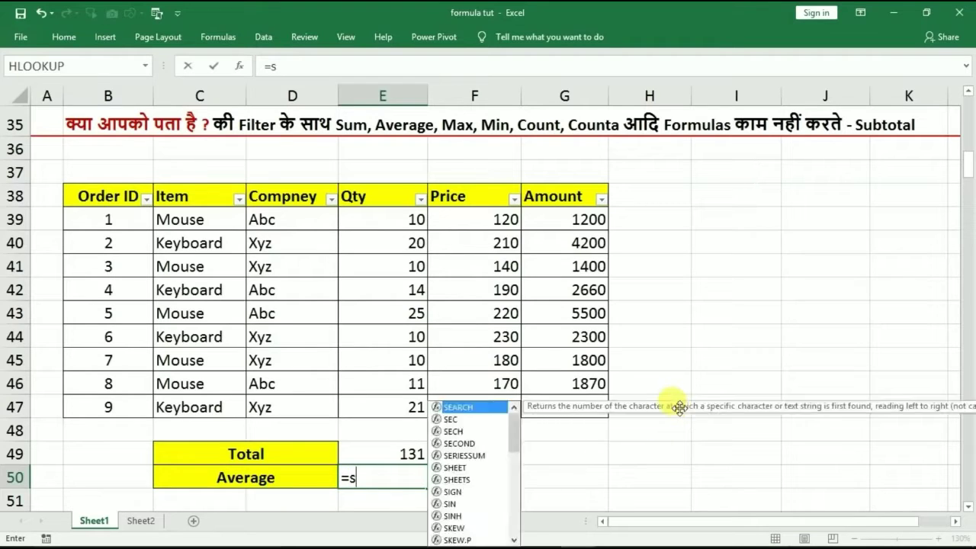
{"action": "type", "text": "ubto"}
{"action": "key", "text": "Tab"}
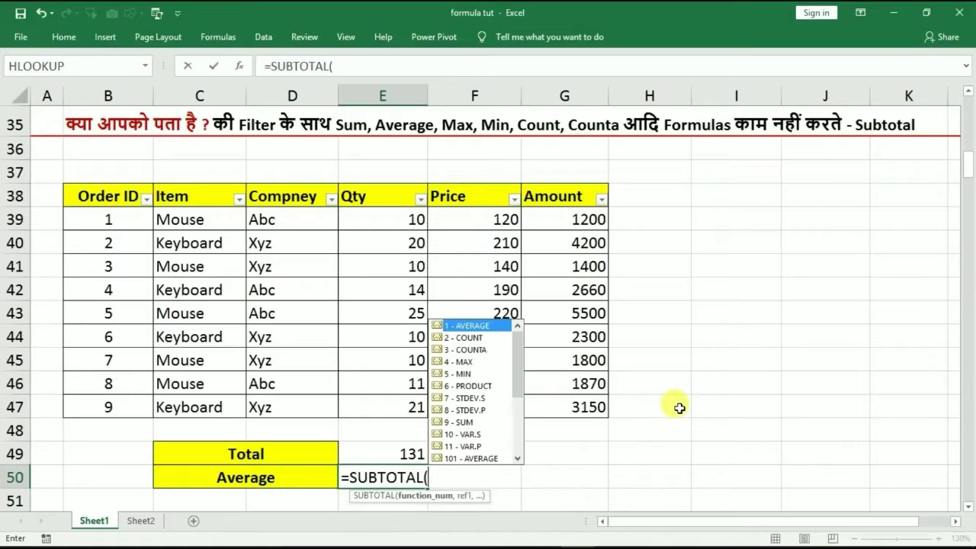
{"action": "double_click", "coordinate": [464, 327]}
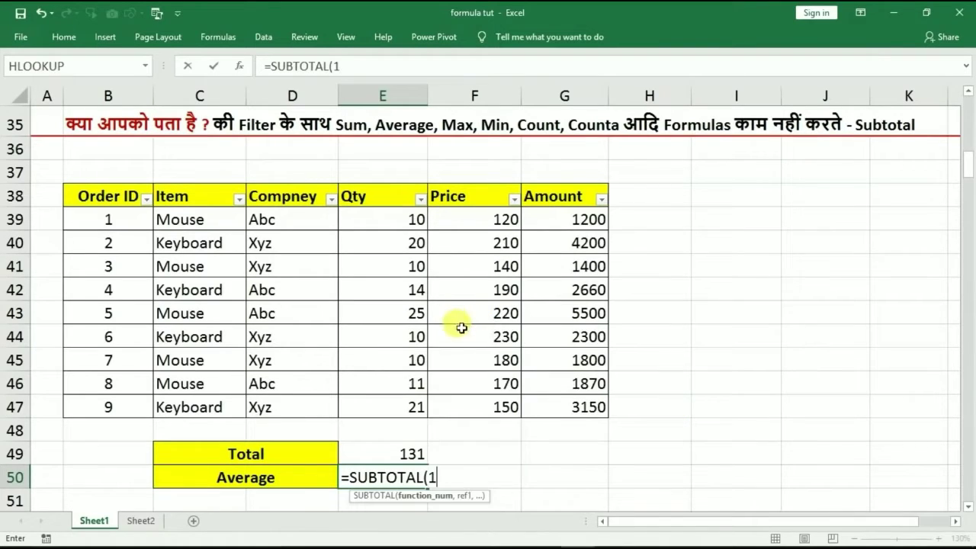
{"action": "type", "text": ","}
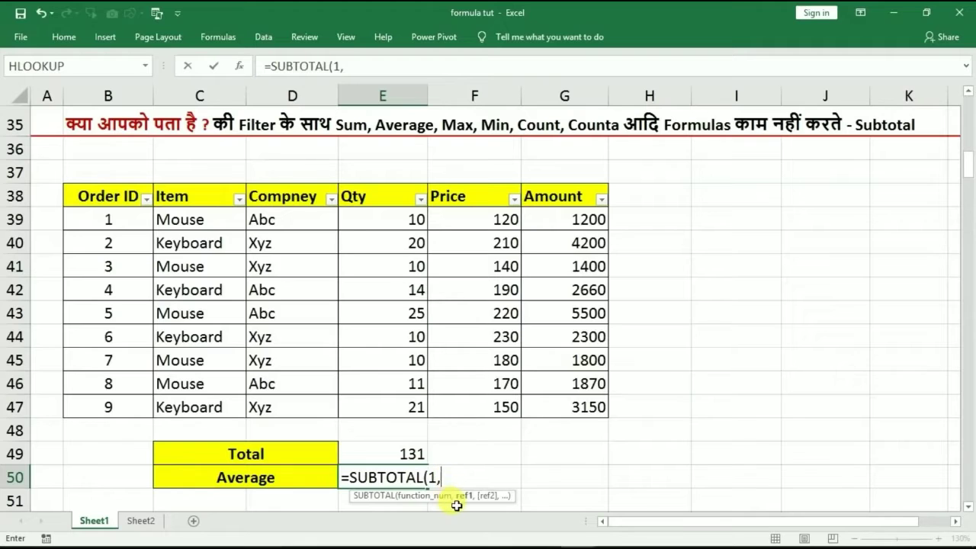
{"action": "left_click_drag", "start_coordinate": [399, 222], "coordinate": [390, 402]}
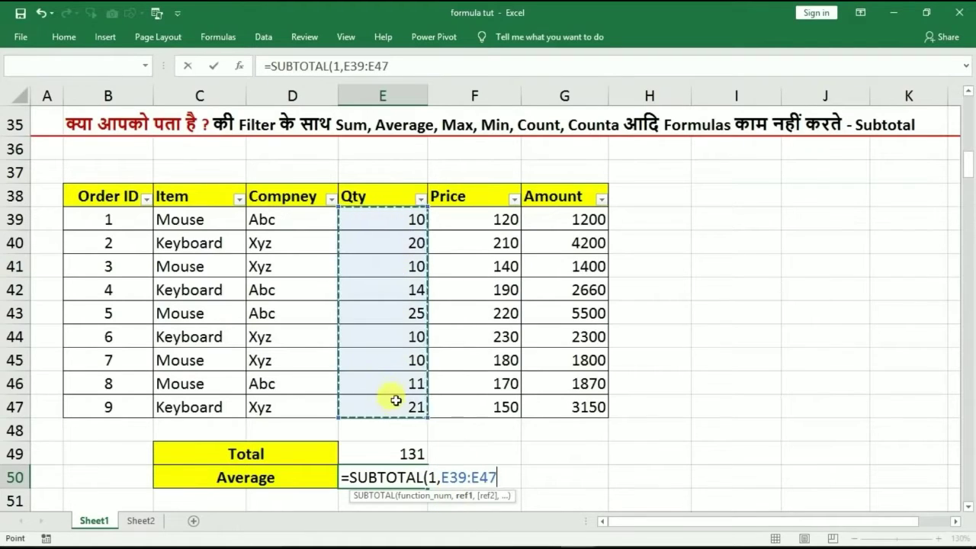
{"action": "key", "text": "Return"}
{"action": "left_click", "coordinate": [406, 479]}
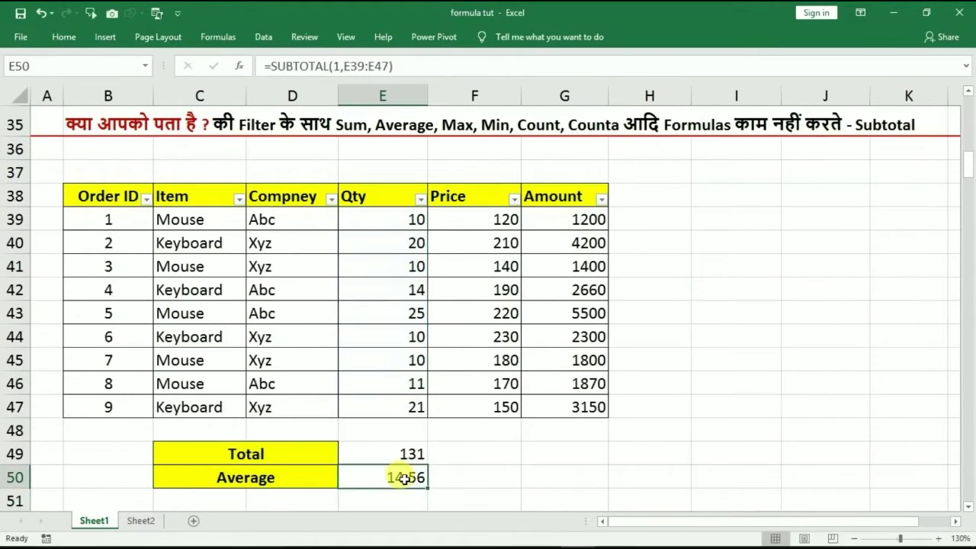
- Filter the Item column to Mouse only and check the Total and Average results in E49:E50
{"action": "left_click", "coordinate": [240, 203]}
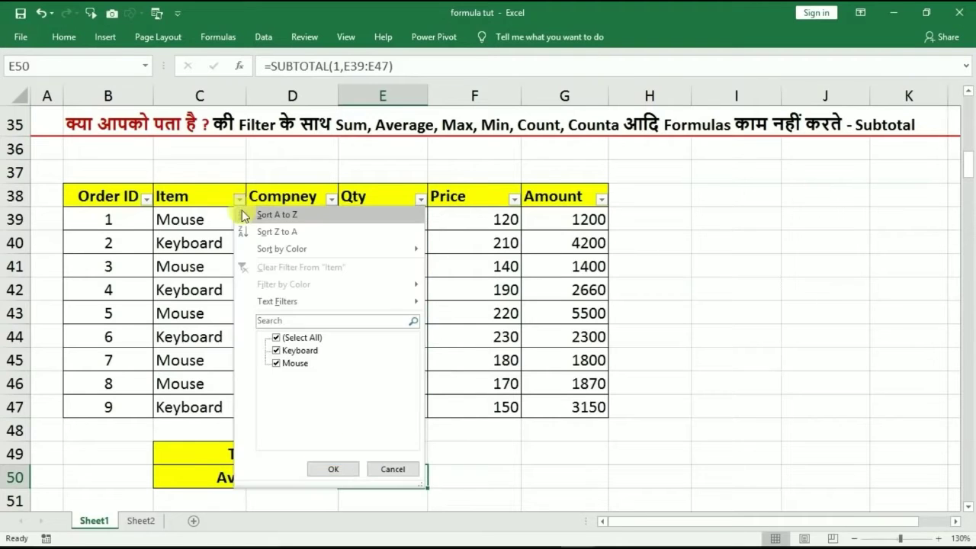
{"action": "left_click", "coordinate": [280, 338]}
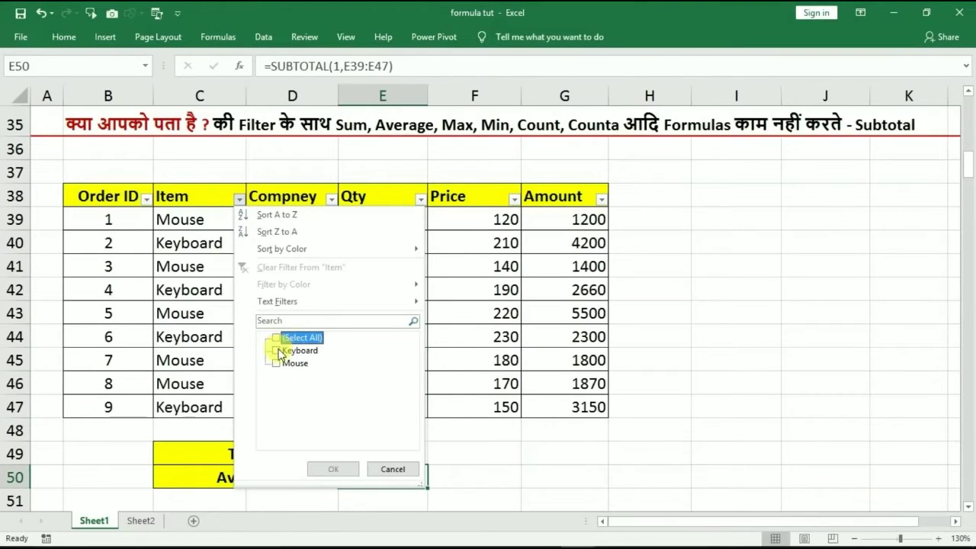
{"action": "left_click", "coordinate": [277, 364]}
{"action": "left_click", "coordinate": [333, 468]}
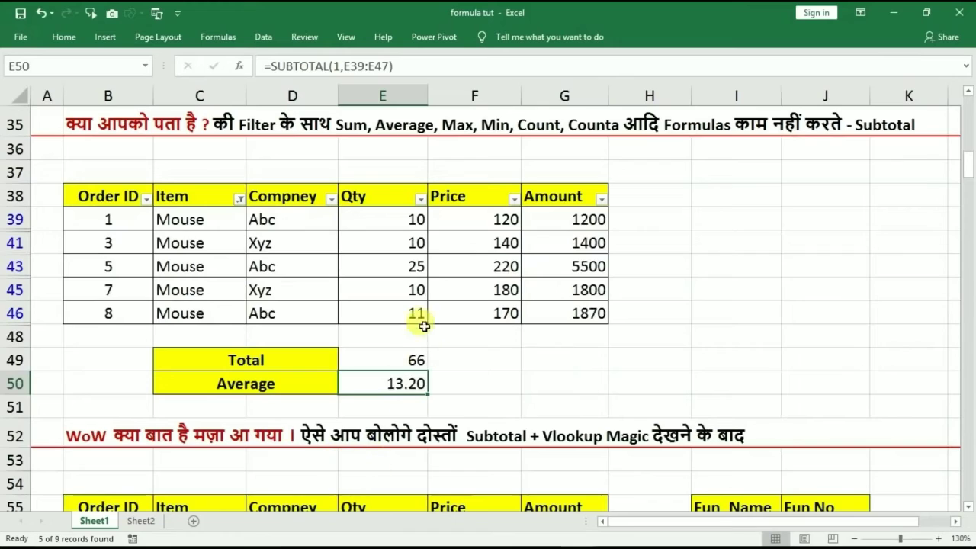
{"action": "left_click_drag", "start_coordinate": [377, 363], "coordinate": [370, 381]}
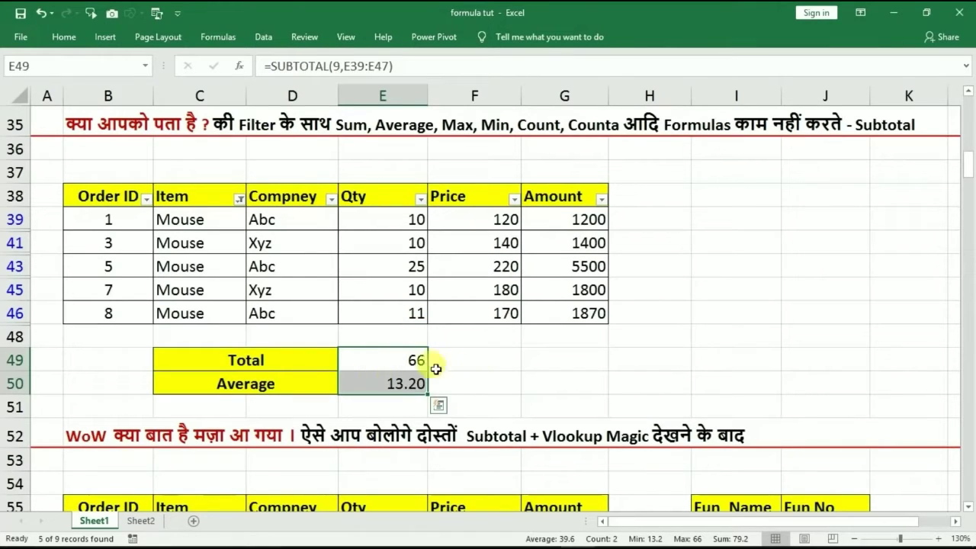
- Remove the Mouse-only restriction so the Item column shows all items
{"action": "left_click", "coordinate": [239, 199]}
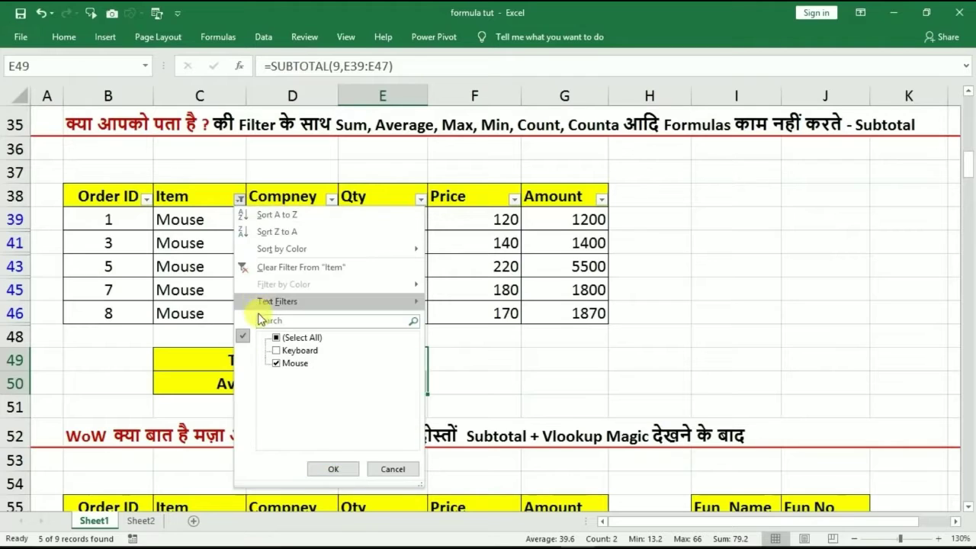
{"action": "left_click", "coordinate": [277, 337]}
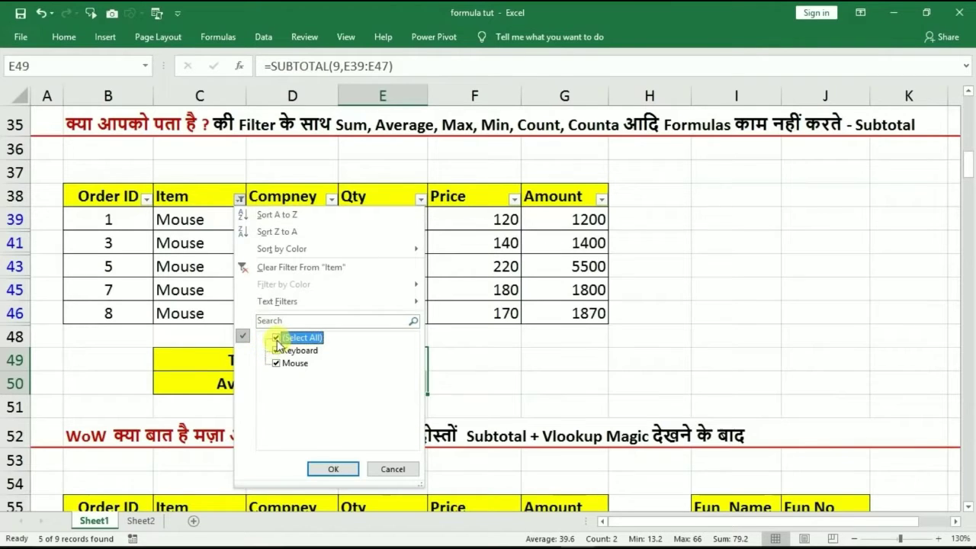
{"action": "left_click", "coordinate": [328, 468]}
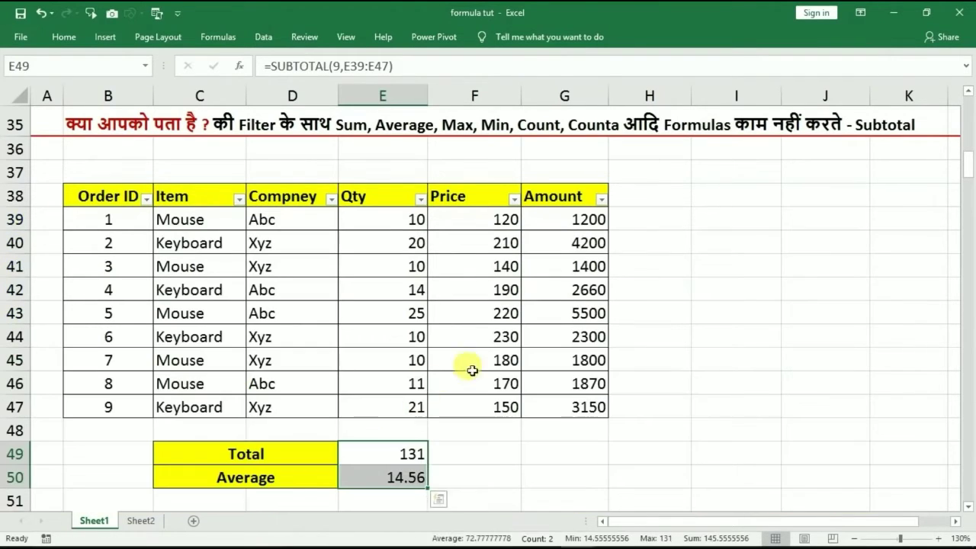
- Set the Select Function cell D66 to Count in the Subtotal + Vlookup example
{"action": "left_click", "coordinate": [703, 201]}
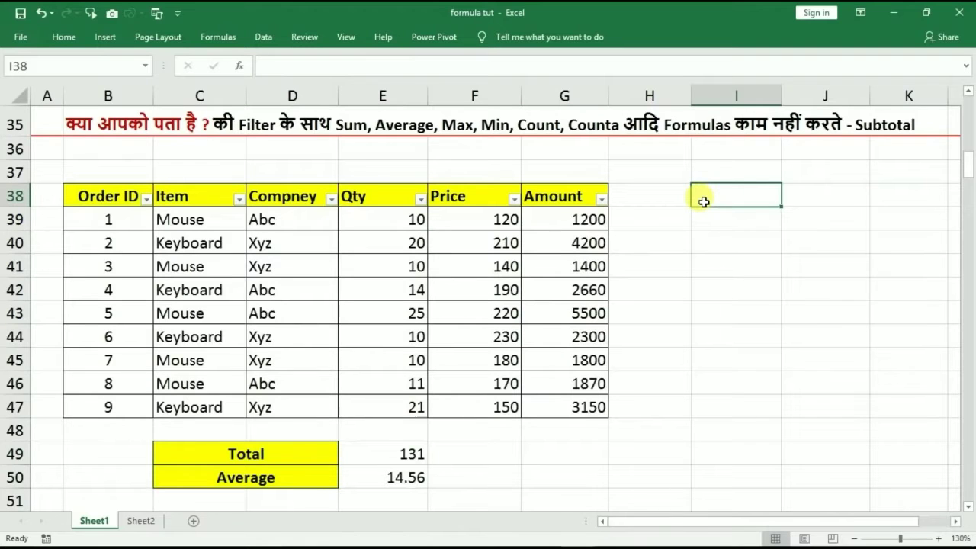
{"action": "key", "text": "Page_Down"}
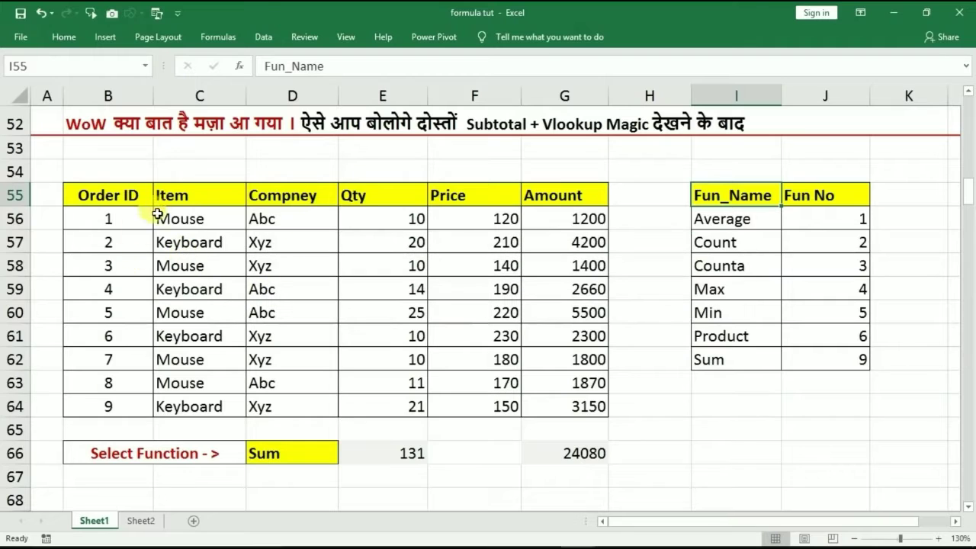
{"action": "left_click", "coordinate": [267, 454]}
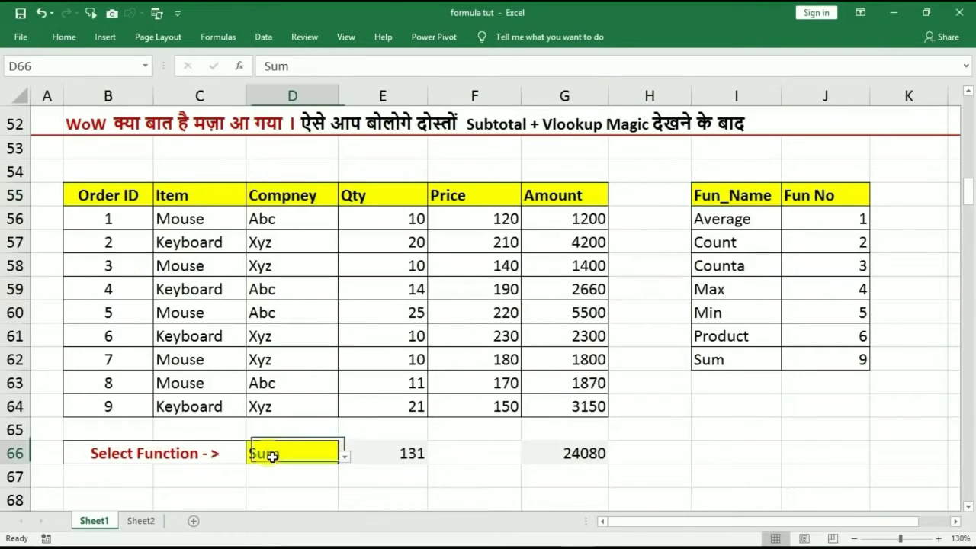
{"action": "left_click", "coordinate": [344, 456]}
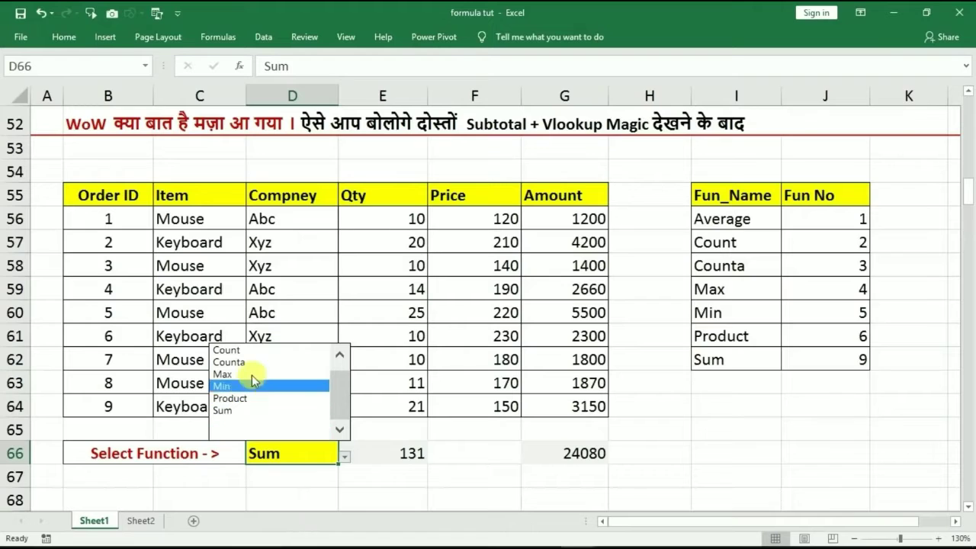
{"action": "left_click", "coordinate": [243, 350]}
- Examine the Qty and Amount results in E66 and G66 against the Qty values in E56:E64
{"action": "left_click", "coordinate": [392, 460]}
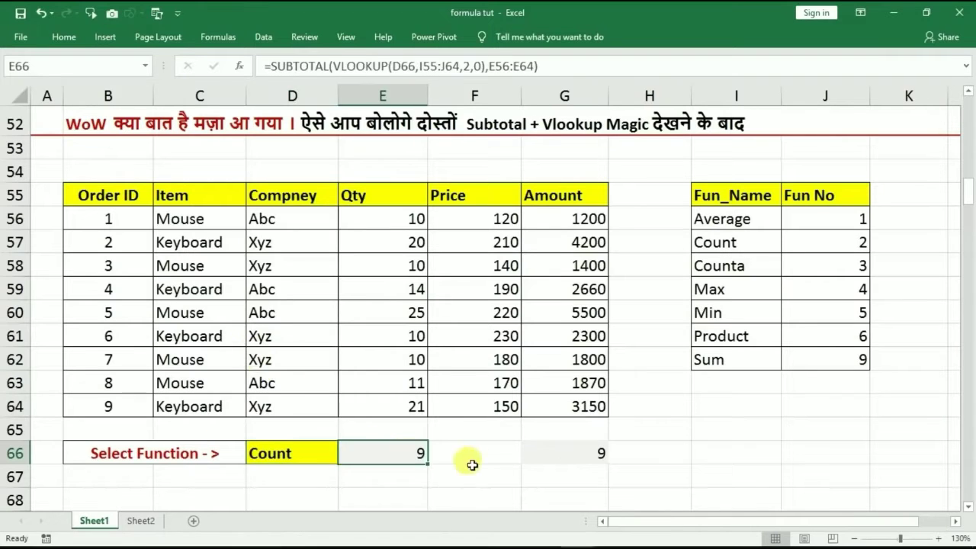
{"action": "left_click", "coordinate": [593, 455]}
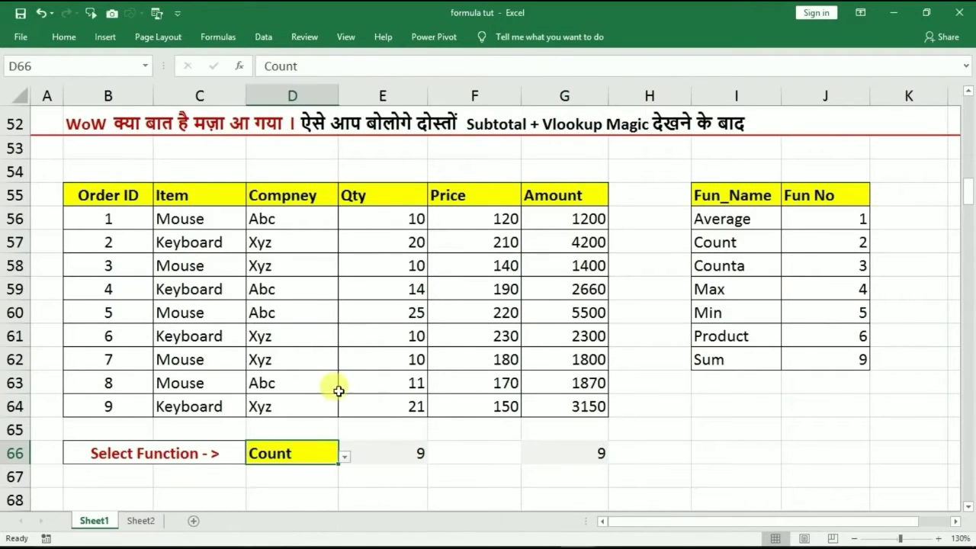
{"action": "left_click_drag", "start_coordinate": [372, 219], "coordinate": [379, 406]}
{"action": "left_click", "coordinate": [392, 454]}
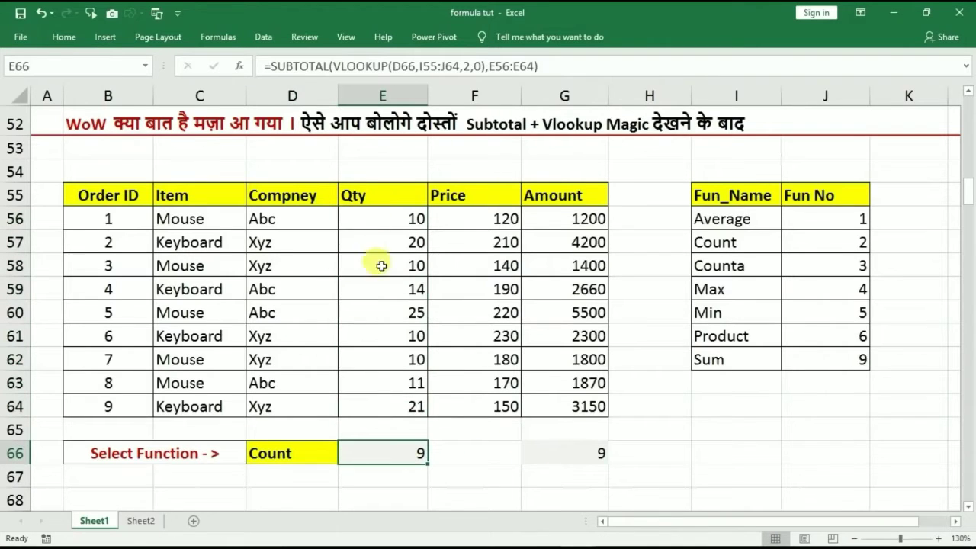
{"action": "left_click", "coordinate": [553, 459]}
{"action": "left_click", "coordinate": [418, 455]}
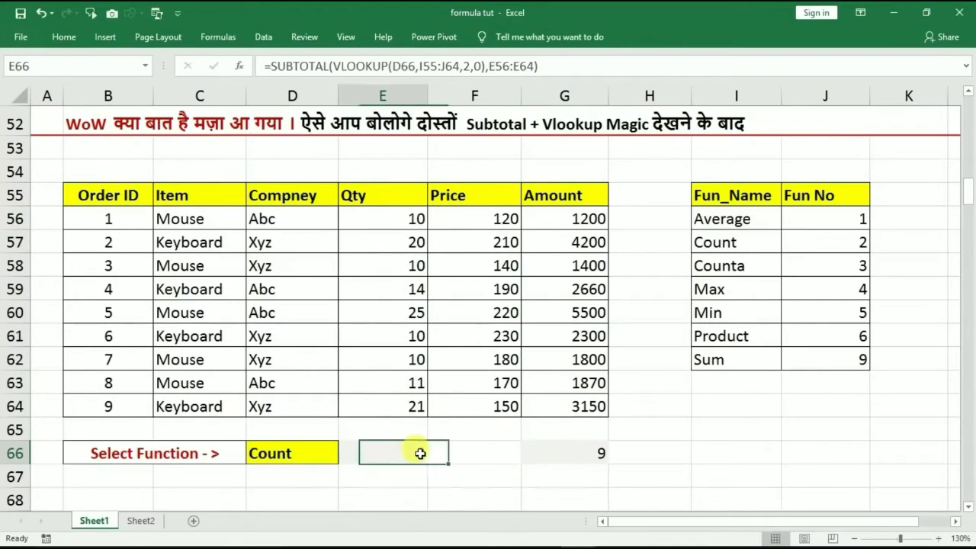
- Switch the function in D66 to Sum
{"action": "left_click", "coordinate": [323, 455]}
{"action": "left_click", "coordinate": [344, 458]}
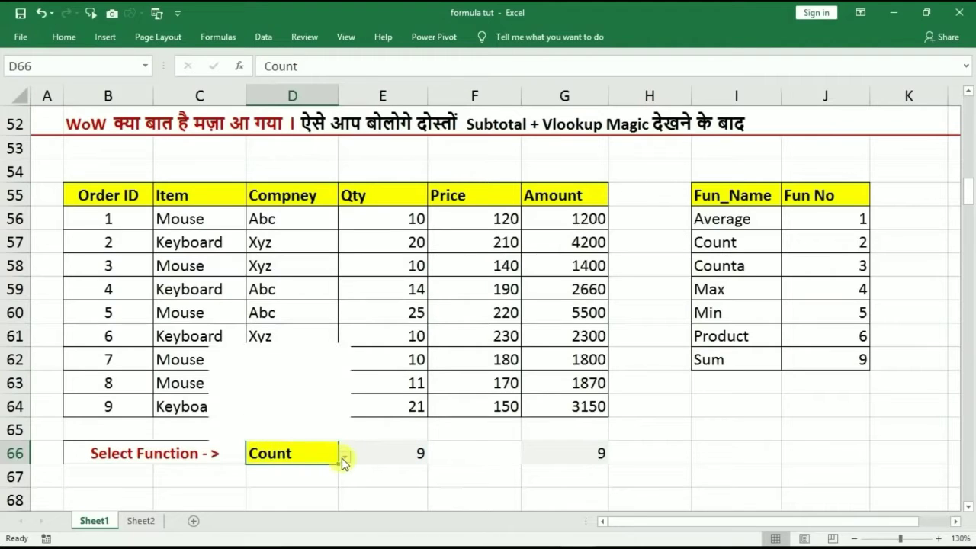
{"action": "left_click", "coordinate": [238, 409]}
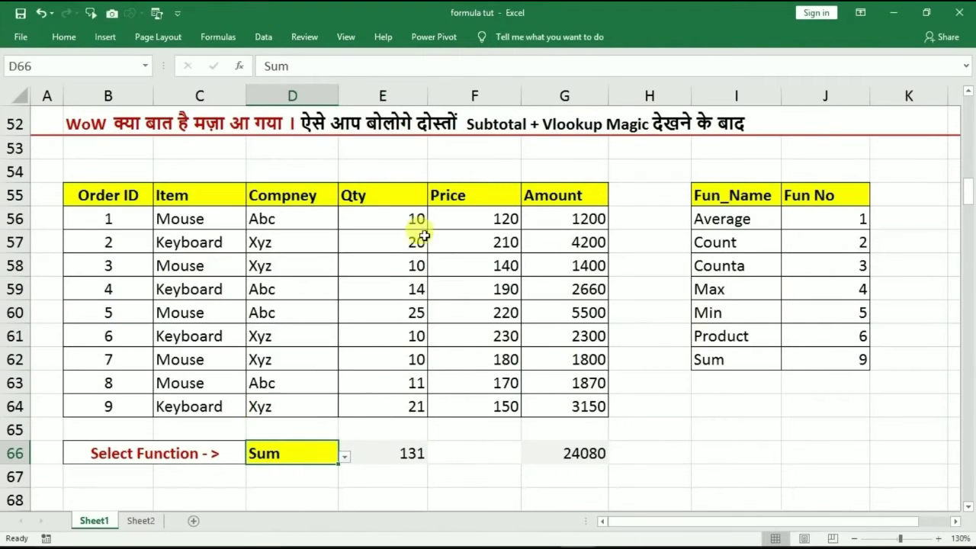
- Set the function in D66 to Max and compare the result in E66 with the Qty values above
{"action": "left_click", "coordinate": [344, 459]}
{"action": "left_click", "coordinate": [248, 382]}
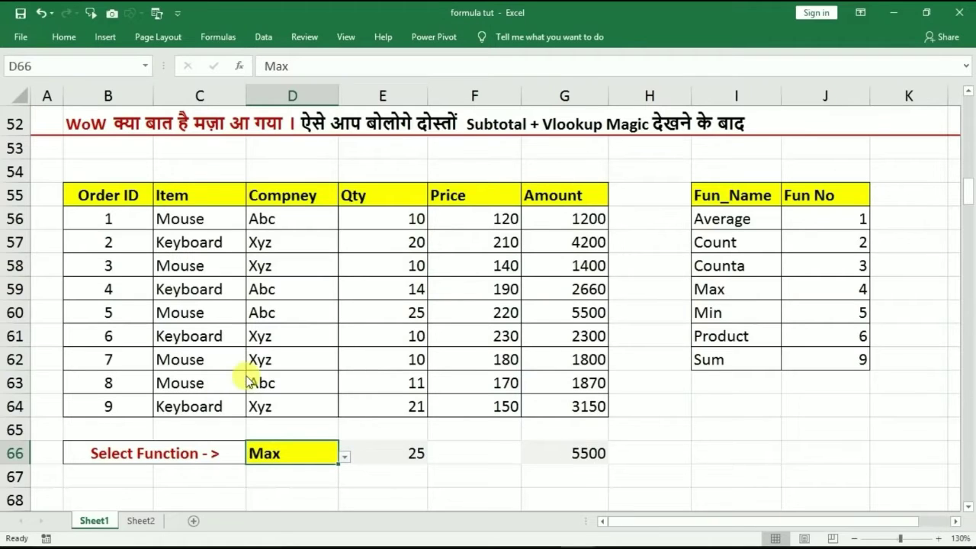
{"action": "left_click", "coordinate": [385, 458]}
{"action": "left_click_drag", "start_coordinate": [401, 242], "coordinate": [402, 265]}
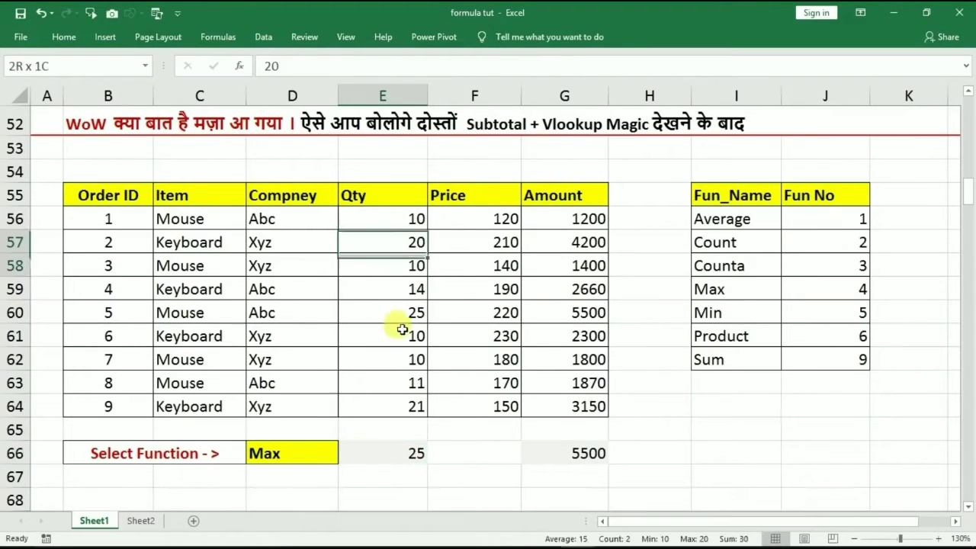
- Compare the Max results in E66 and G66 with the Qty and Amount values in the order table
{"action": "left_click_drag", "start_coordinate": [401, 329], "coordinate": [401, 359]}
{"action": "left_click", "coordinate": [571, 453]}
{"action": "left_click_drag", "start_coordinate": [564, 219], "coordinate": [564, 383]}
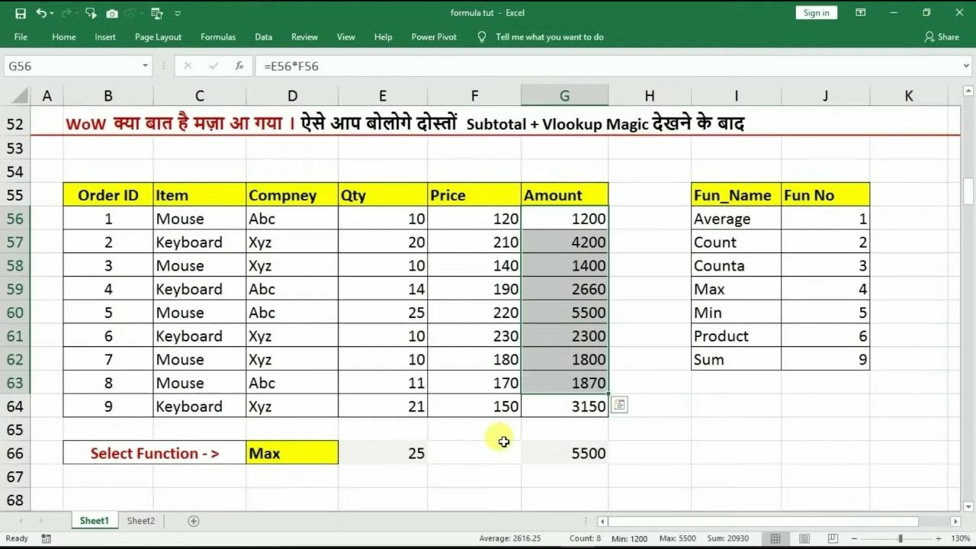
- Switch the Select Function cell D66 to Sum
{"action": "left_click", "coordinate": [307, 450]}
{"action": "left_click", "coordinate": [345, 456]}
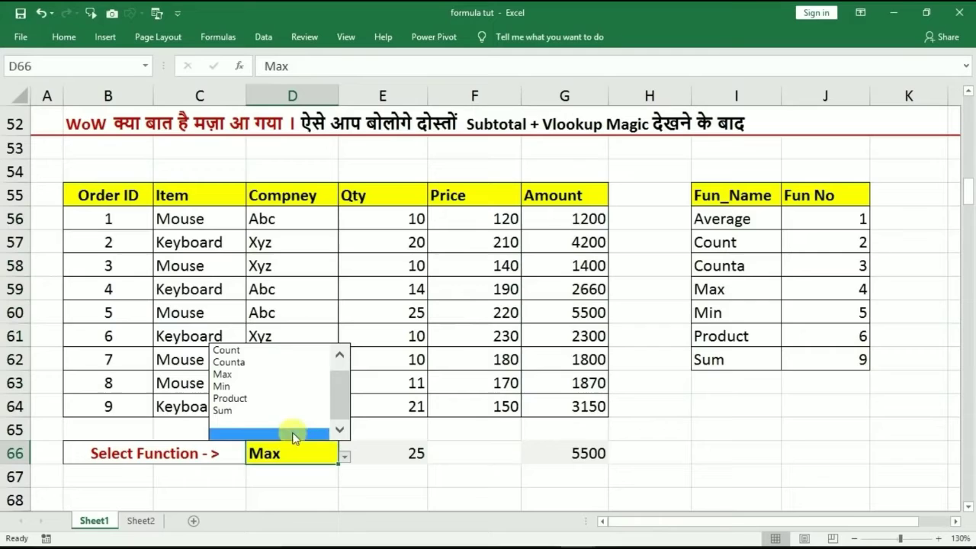
{"action": "left_click", "coordinate": [223, 410]}
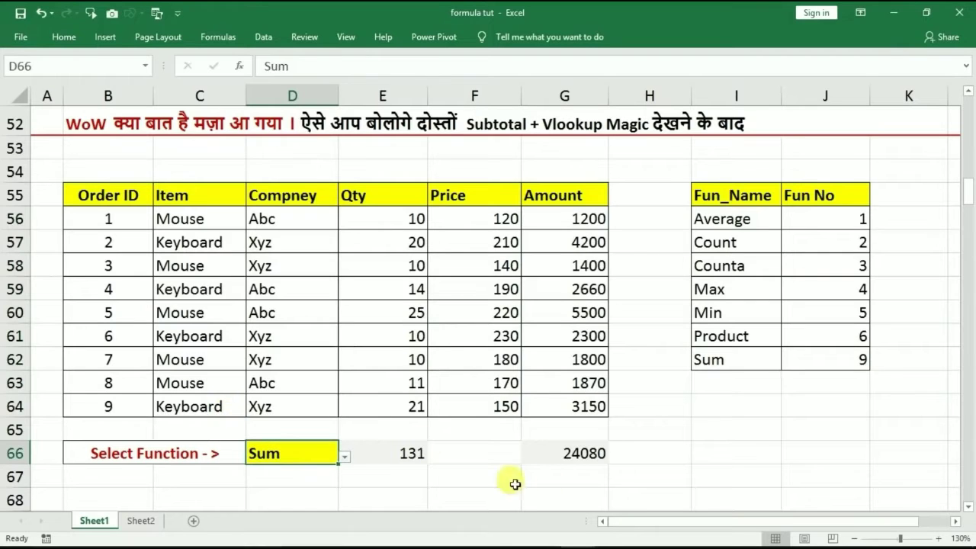
- Turn on filtering for the order table's header row 55
{"action": "left_click", "coordinate": [290, 193]}
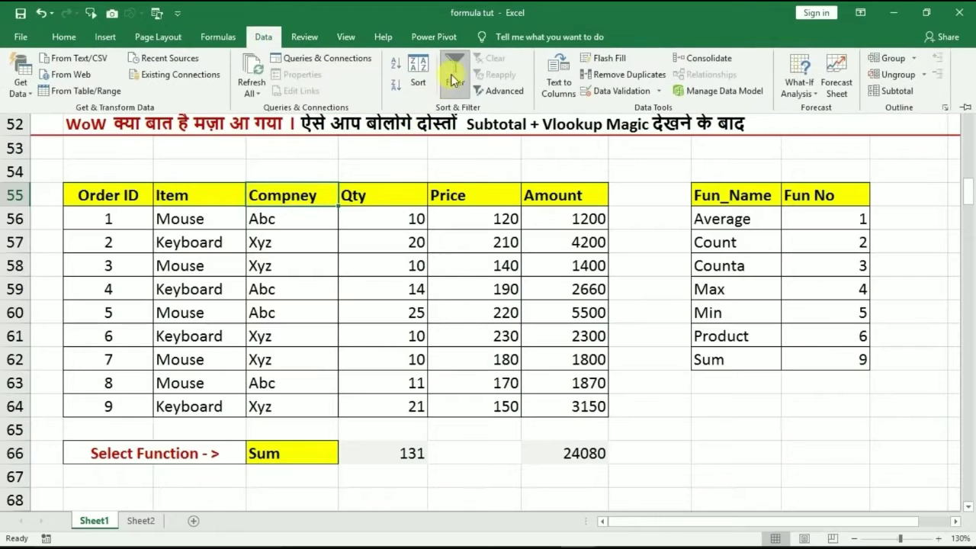
{"action": "left_click", "coordinate": [453, 75]}
{"action": "left_click", "coordinate": [264, 38]}
{"action": "left_click", "coordinate": [265, 38]}
{"action": "left_click", "coordinate": [450, 67]}
- Filter the Item column to Mouse only and inspect the Sum result and formula in E66
{"action": "left_click", "coordinate": [239, 198]}
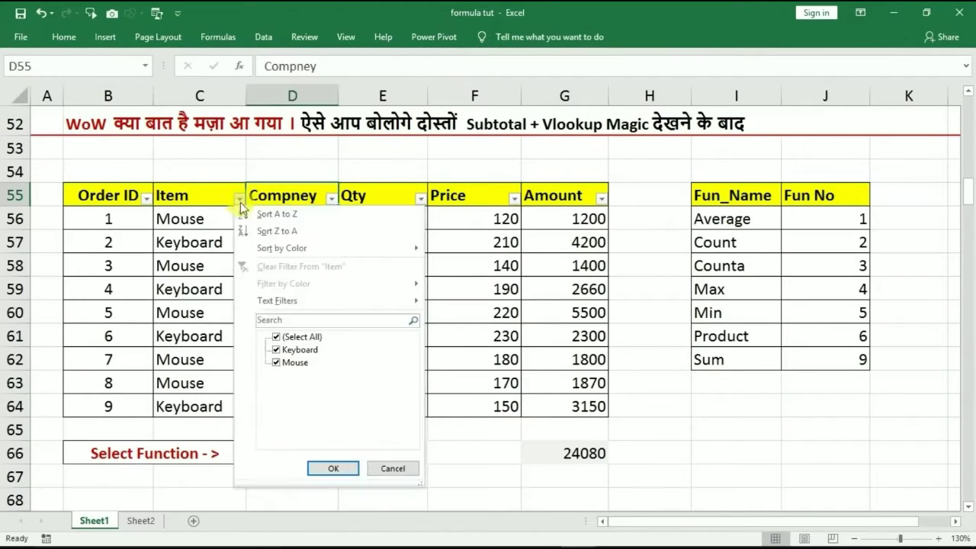
{"action": "left_click", "coordinate": [283, 341]}
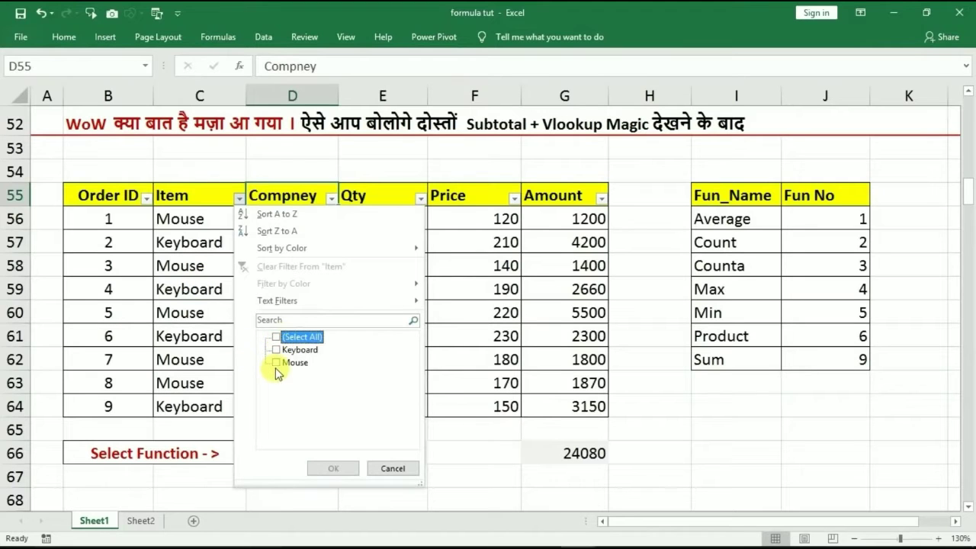
{"action": "left_click", "coordinate": [278, 363]}
{"action": "left_click", "coordinate": [326, 466]}
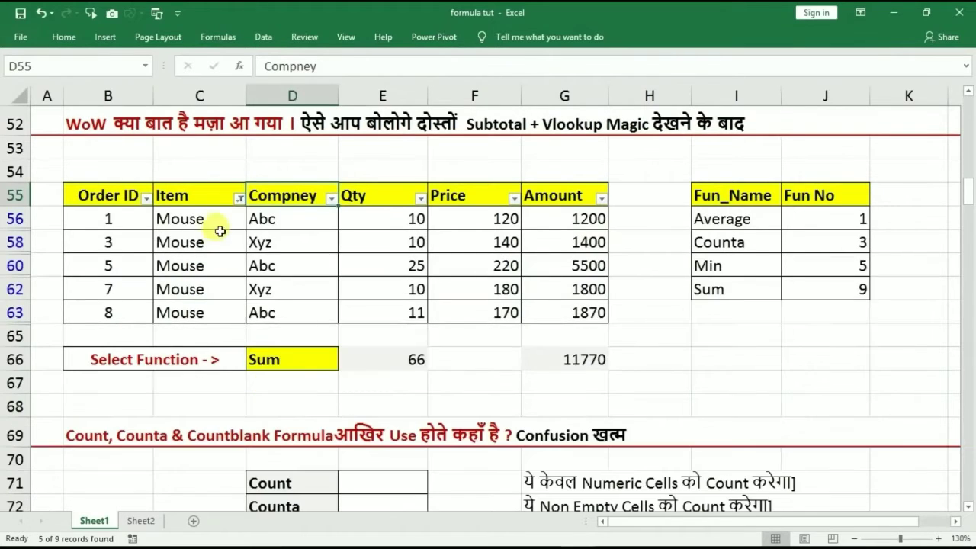
{"action": "left_click", "coordinate": [328, 359]}
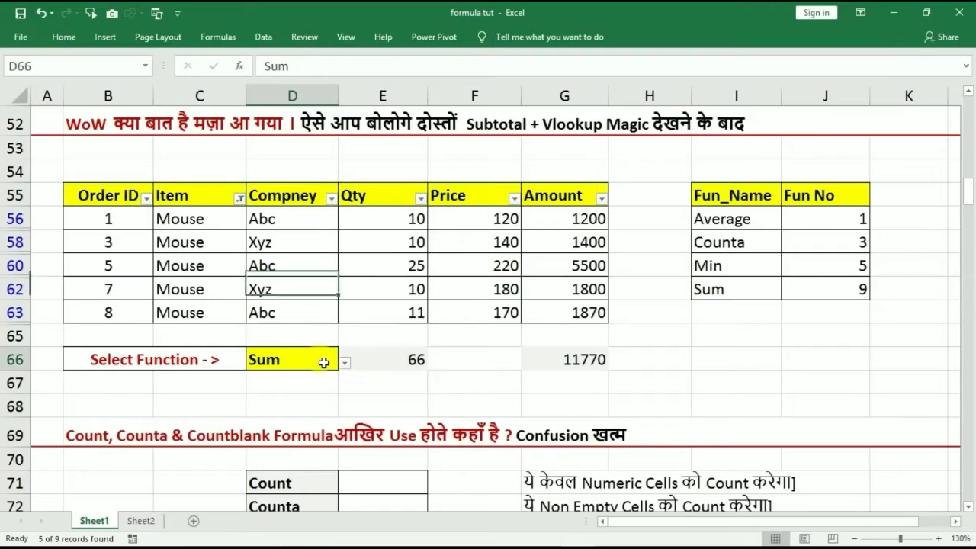
{"action": "left_click", "coordinate": [409, 359]}
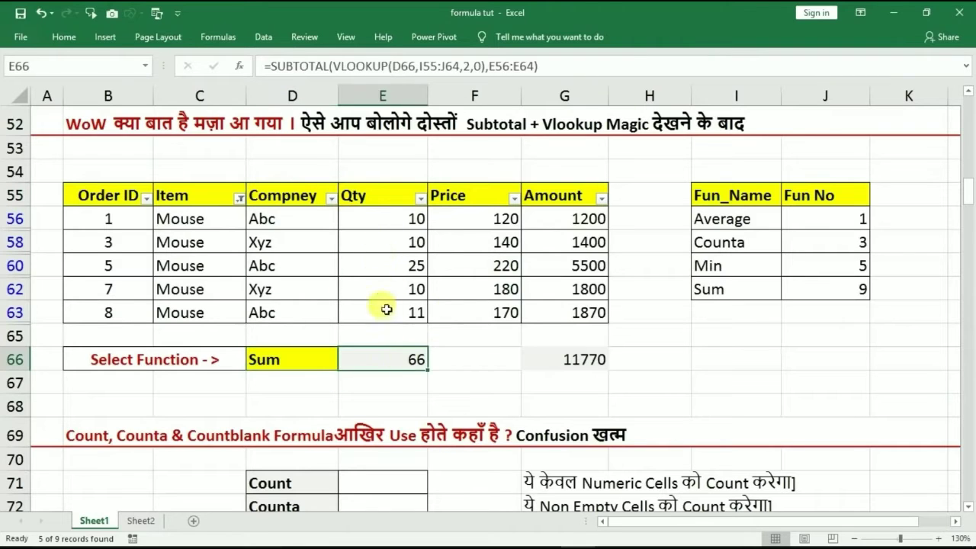
- Set the function in D66 to Average for the filtered Mouse rows
{"action": "left_click", "coordinate": [309, 364]}
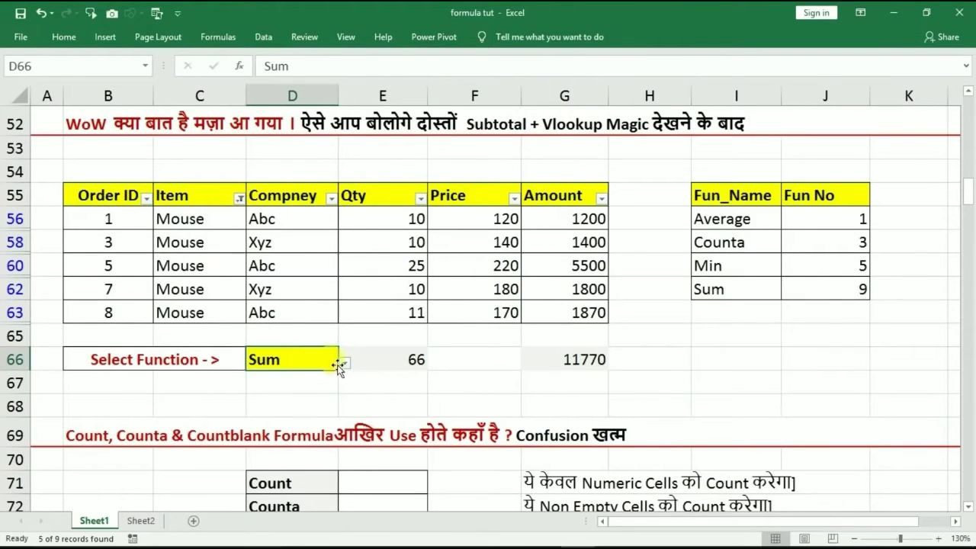
{"action": "left_click", "coordinate": [344, 362]}
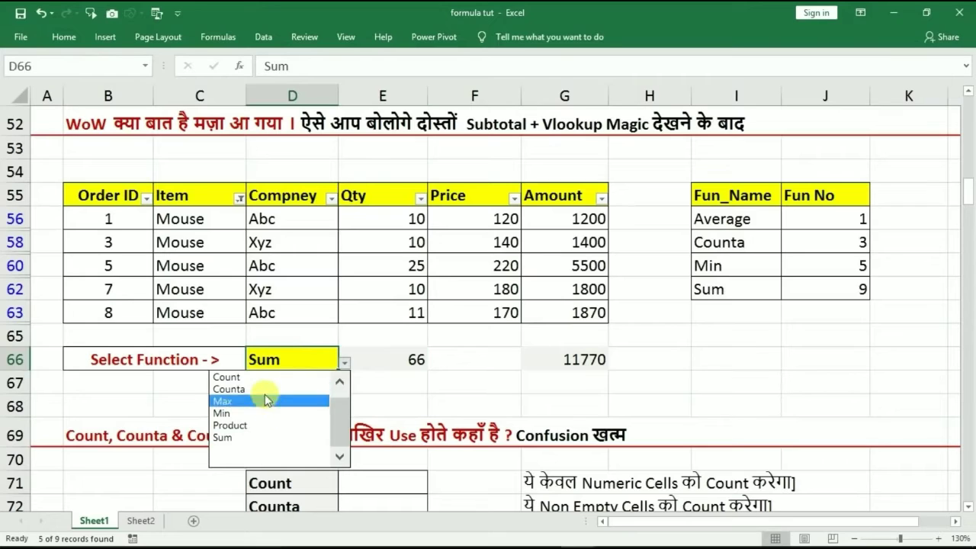
{"action": "scroll", "coordinate": [251, 392], "scroll_direction": "up", "scroll_amount": 1}
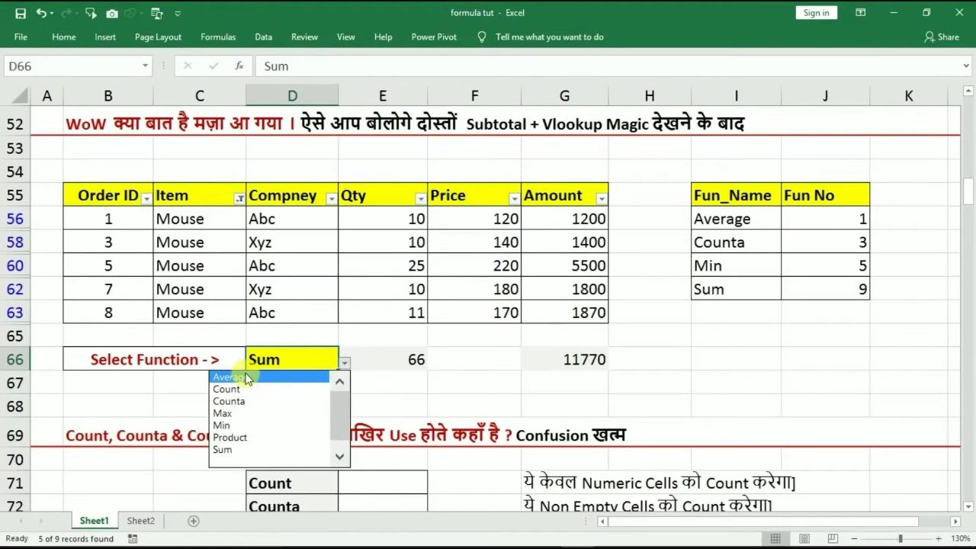
{"action": "left_click", "coordinate": [248, 378]}
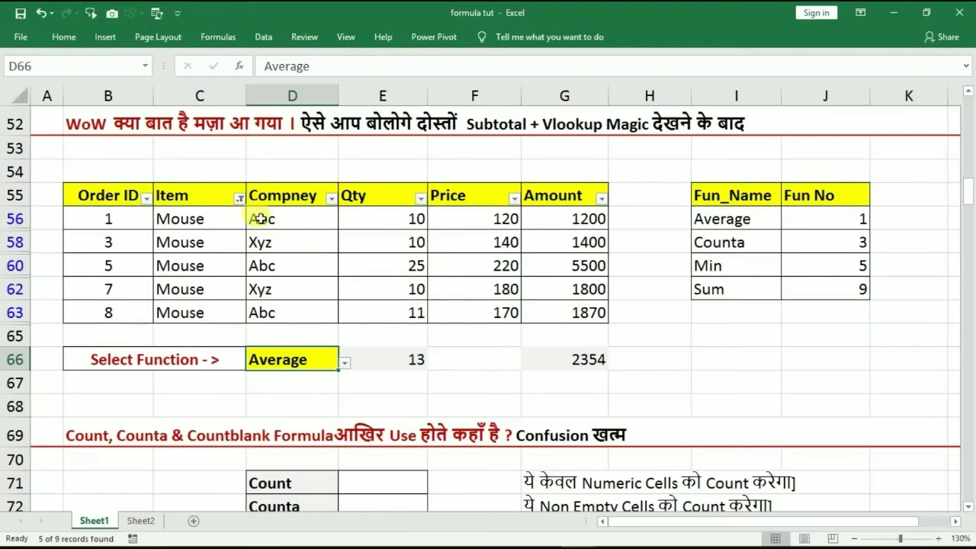
- Reset the Item column filter to show all items
{"action": "left_click", "coordinate": [240, 199]}
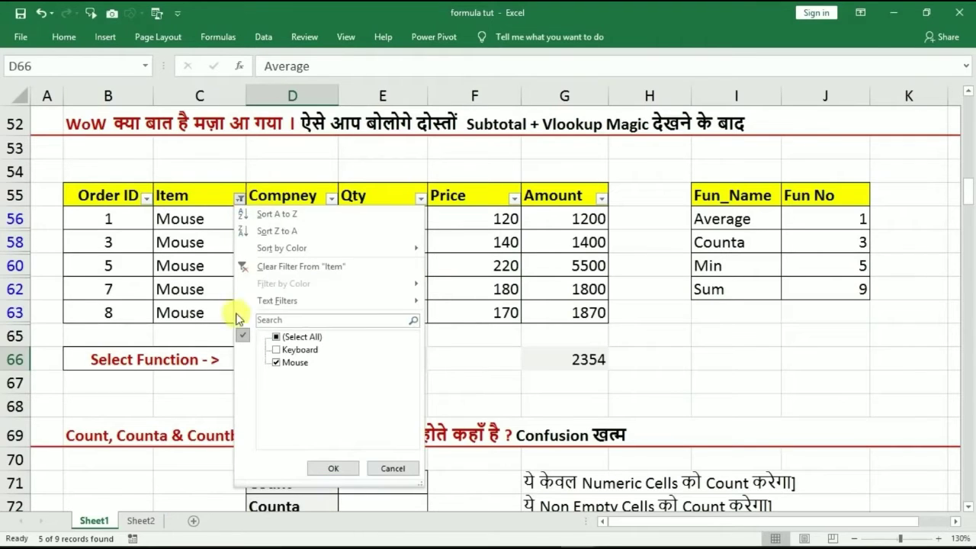
{"action": "left_click", "coordinate": [276, 337]}
{"action": "left_click", "coordinate": [316, 471]}
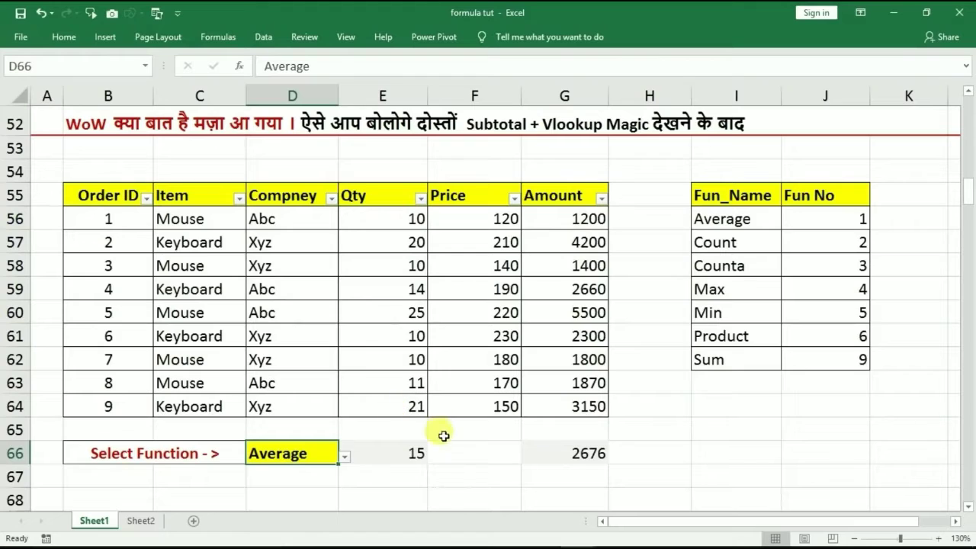
- Delete the SUBTOTAL and VLOOKUP result formulas from E66:G66
{"action": "left_click", "coordinate": [416, 453]}
{"action": "left_click", "coordinate": [569, 448]}
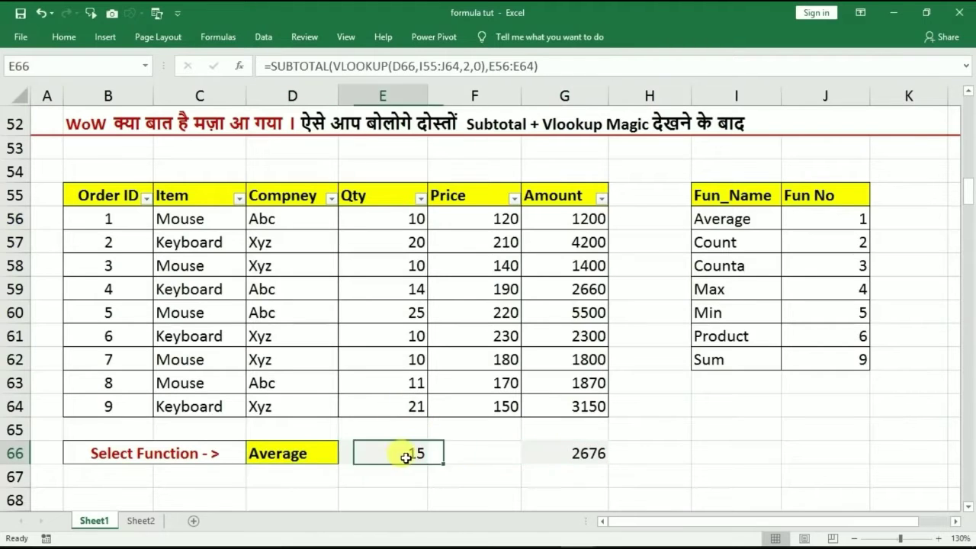
{"action": "left_click_drag", "start_coordinate": [405, 453], "coordinate": [573, 454]}
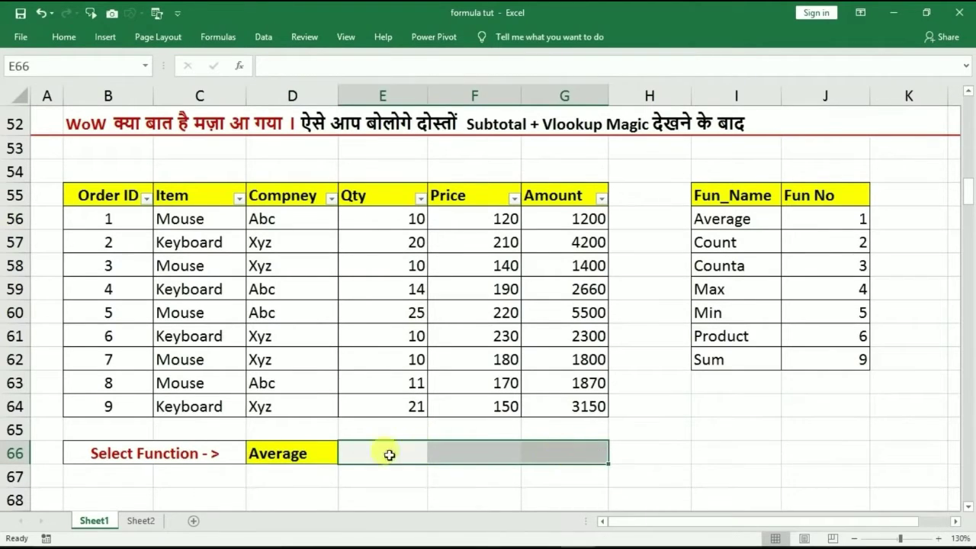
- Clear everything from D66, including its value, formatting and dropdown validation
{"action": "left_click", "coordinate": [322, 455]}
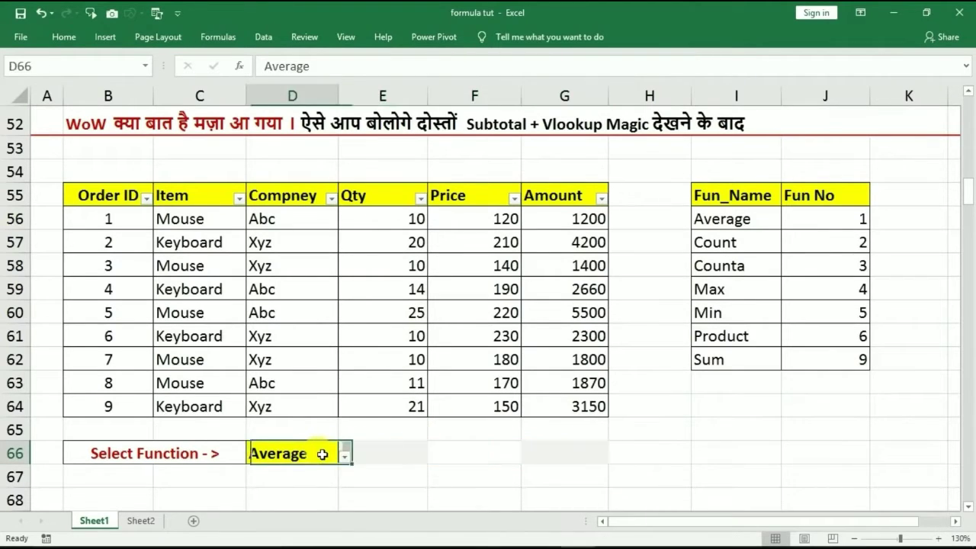
{"action": "left_click", "coordinate": [64, 37]}
{"action": "left_click", "coordinate": [805, 96]}
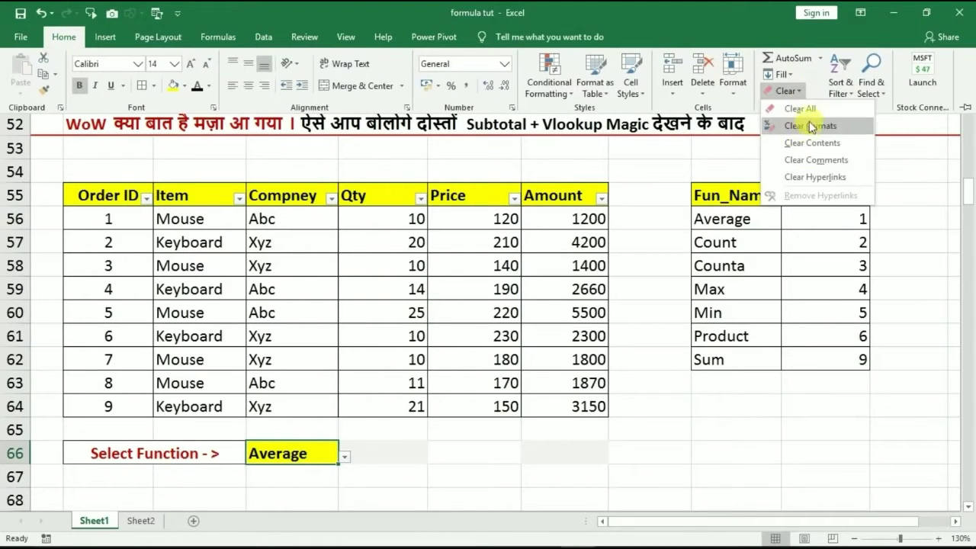
{"action": "left_click", "coordinate": [806, 110]}
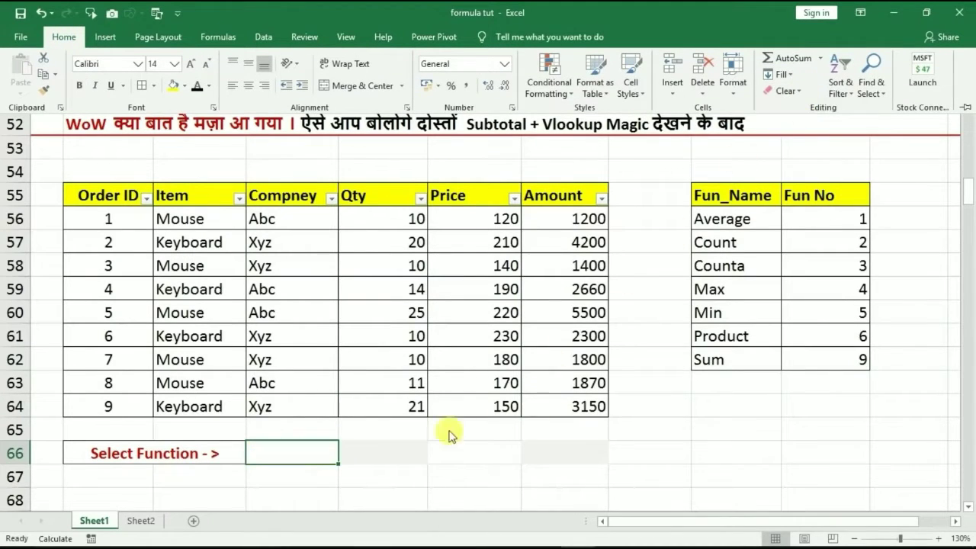
{"action": "left_click", "coordinate": [307, 457]}
{"action": "left_click", "coordinate": [399, 456]}
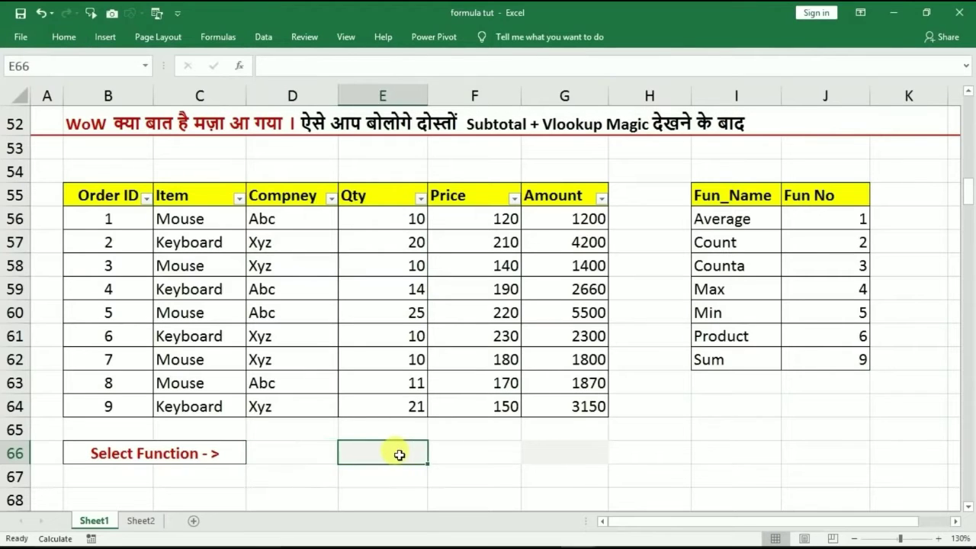
{"action": "type", "text": "="}
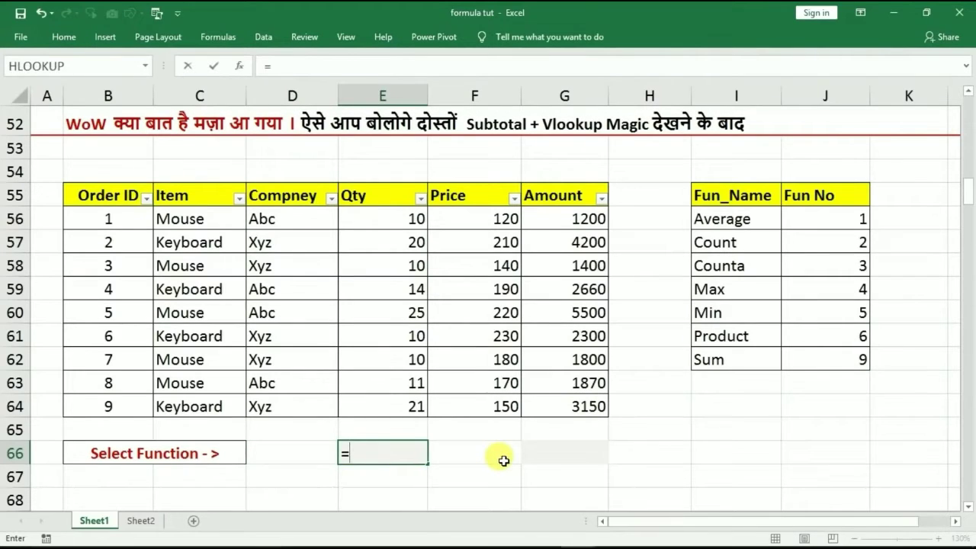
{"action": "type", "text": "subt"}
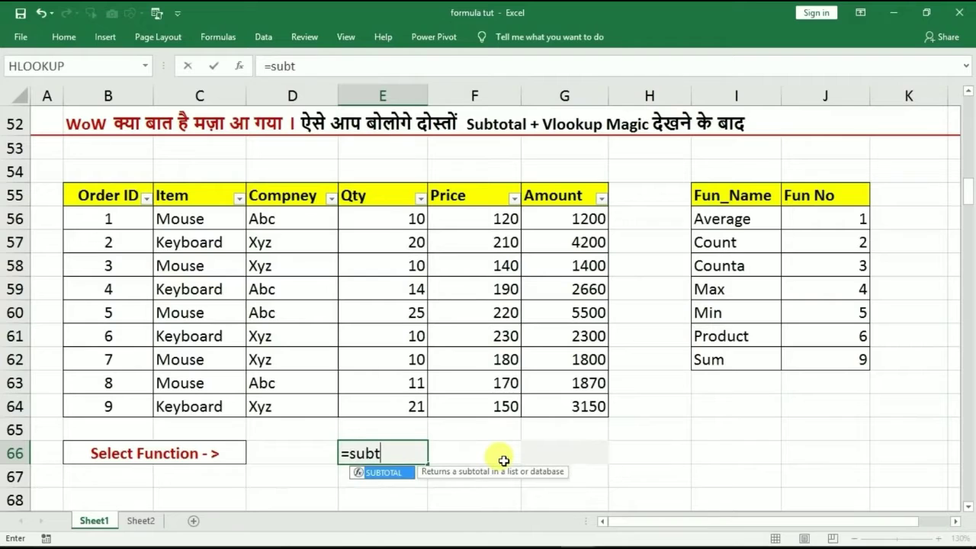
{"action": "type", "text": "o"}
{"action": "key", "text": "Tab"}
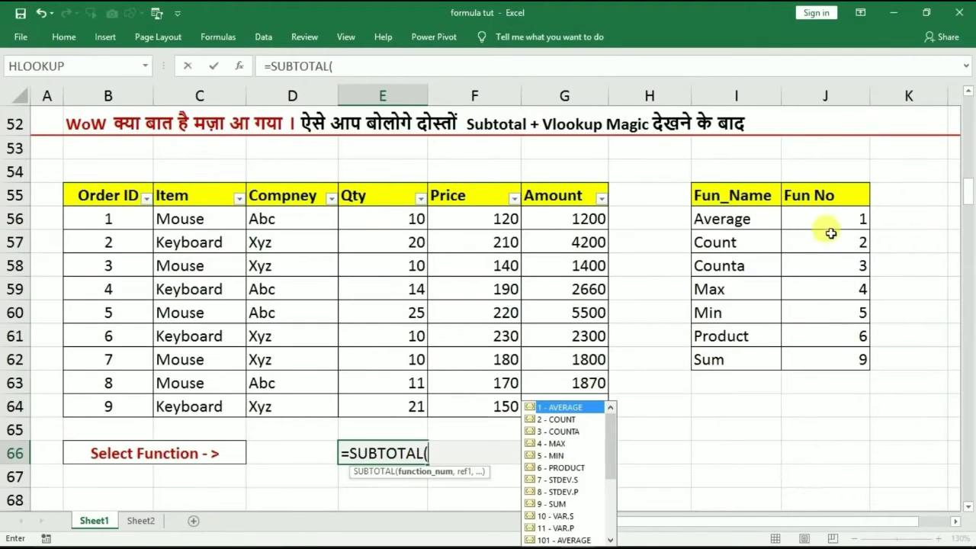
{"action": "left_click", "coordinate": [717, 313]}
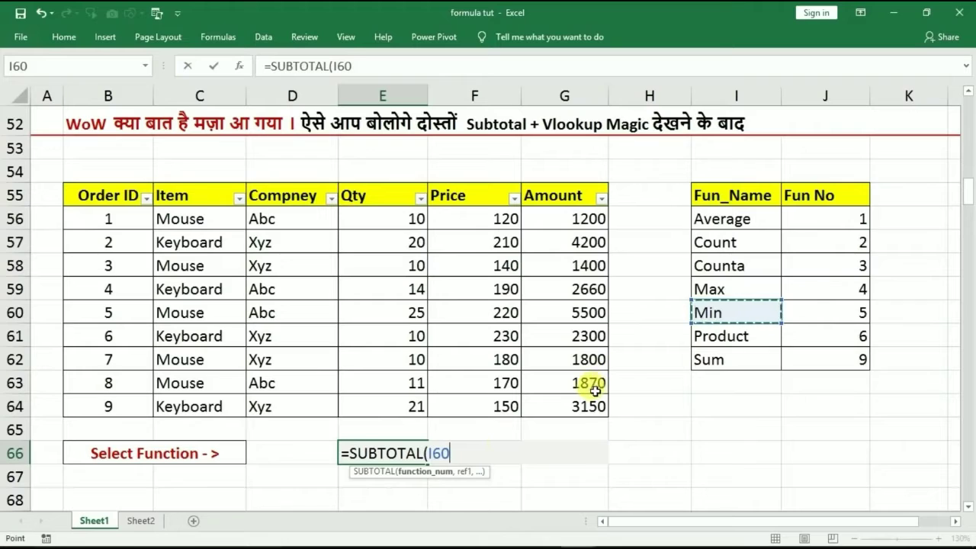
{"action": "left_click", "coordinate": [456, 452]}
{"action": "key", "text": "BackSpace"}
{"action": "key", "text": "BackSpace"}
{"action": "key", "text": "BackSpace"}
{"action": "key", "text": "BackSpace"}
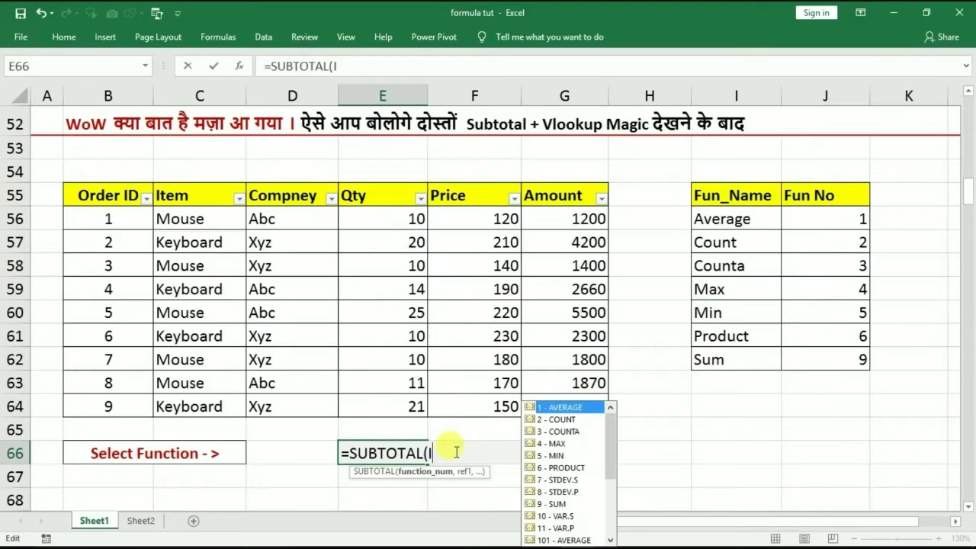
{"action": "key", "text": "BackSpace"}
{"action": "key", "text": "BackSpace"}
{"action": "key", "text": "BackSpace"}
{"action": "key", "text": "BackSpace"}
{"action": "key", "text": "BackSpace"}
{"action": "key", "text": "BackSpace"}
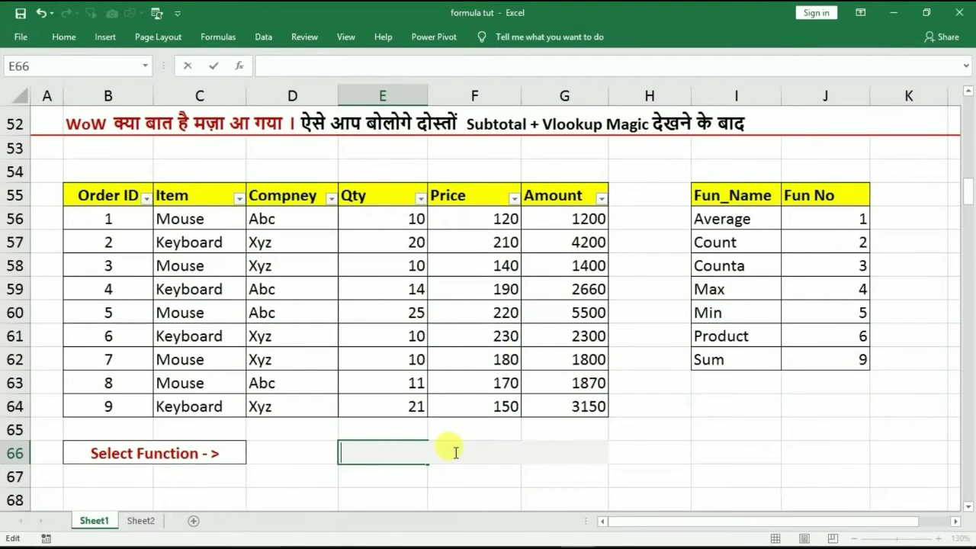
- Add a dropdown list to D66 sourced from the function names in I56:I62 and choose Average
{"action": "left_click", "coordinate": [305, 452]}
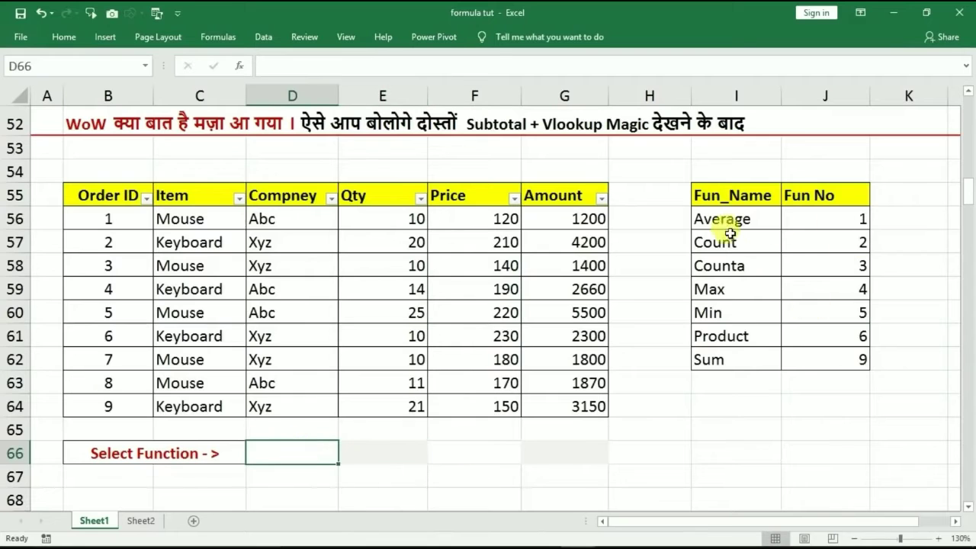
{"action": "left_click_drag", "start_coordinate": [725, 220], "coordinate": [721, 351]}
{"action": "left_click", "coordinate": [292, 450]}
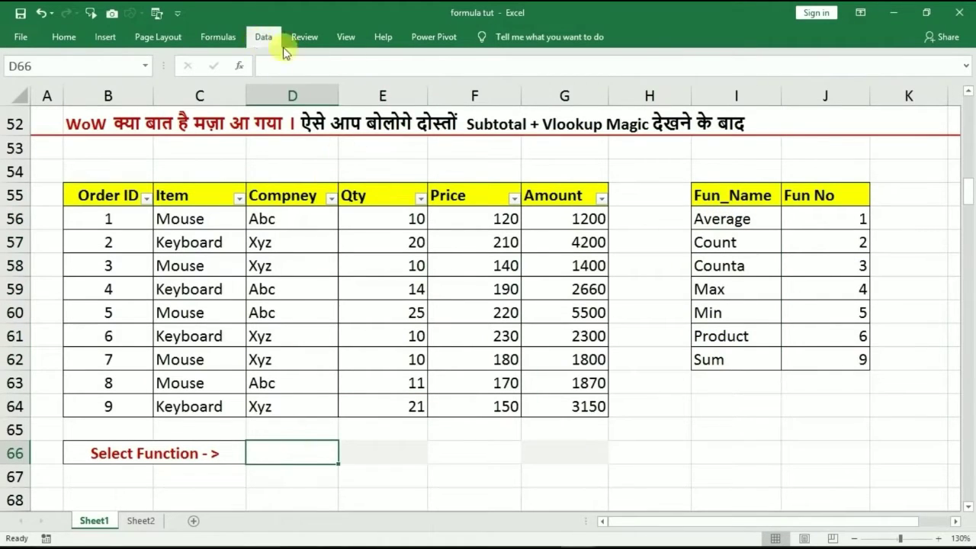
{"action": "left_click", "coordinate": [263, 37]}
{"action": "left_click", "coordinate": [595, 91]}
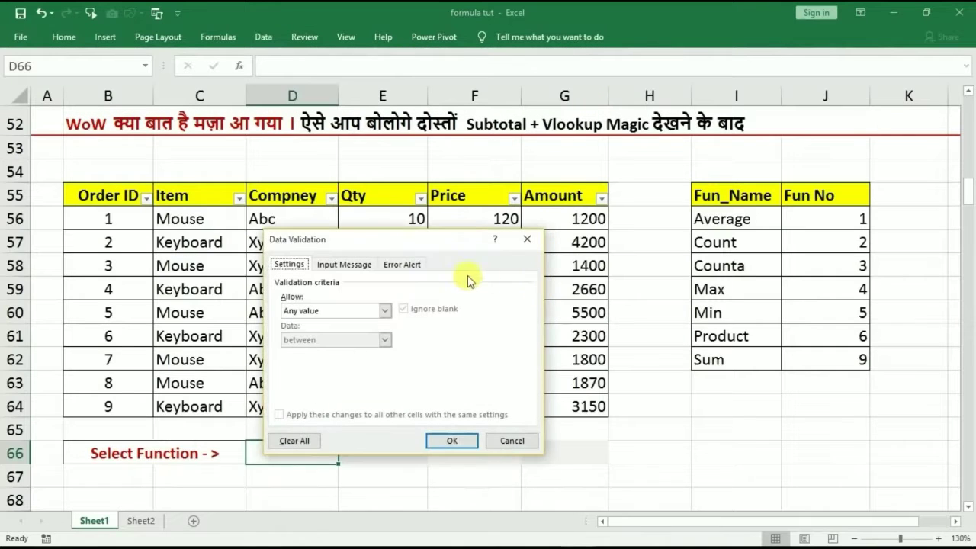
{"action": "left_click", "coordinate": [384, 307]}
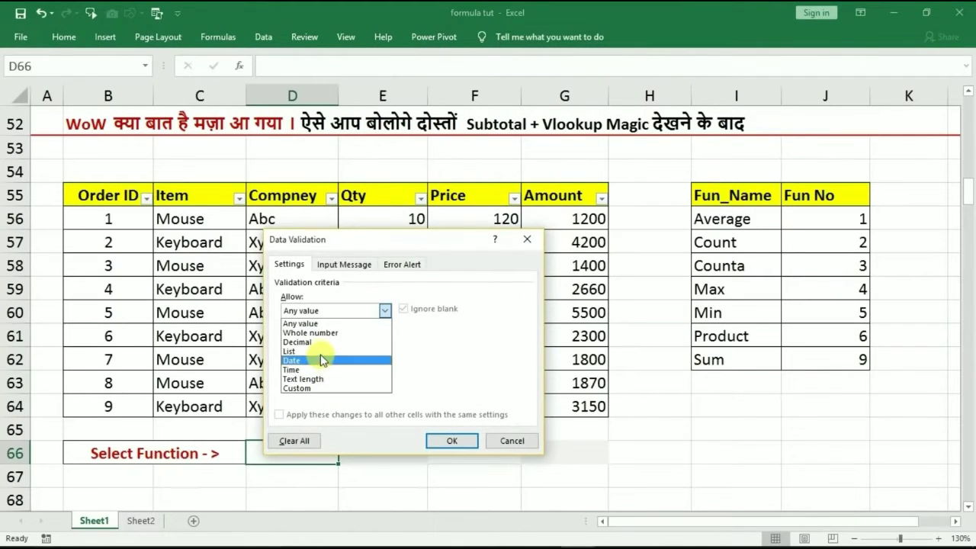
{"action": "left_click", "coordinate": [319, 351]}
{"action": "left_click", "coordinate": [338, 368]}
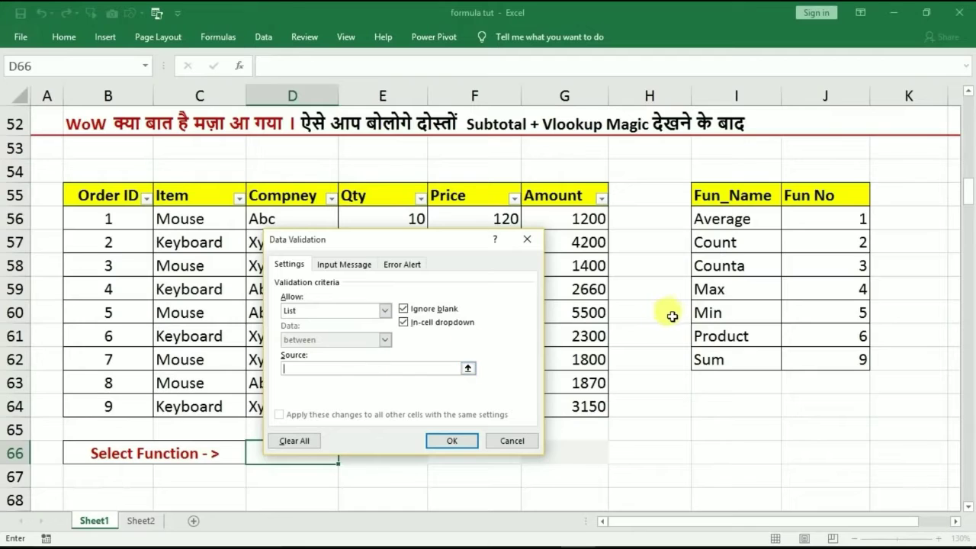
{"action": "left_click_drag", "start_coordinate": [733, 220], "coordinate": [722, 358]}
{"action": "left_click", "coordinate": [452, 441]}
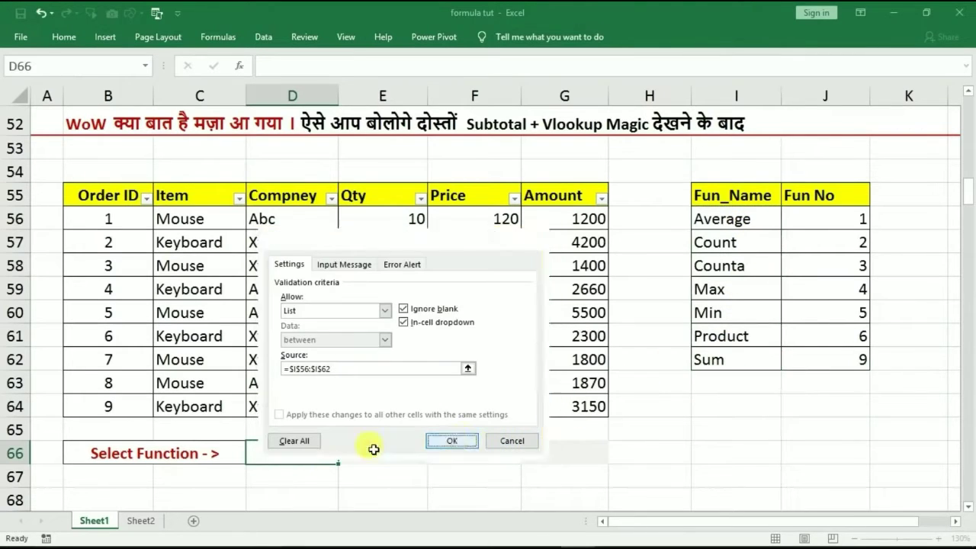
{"action": "left_click", "coordinate": [343, 457]}
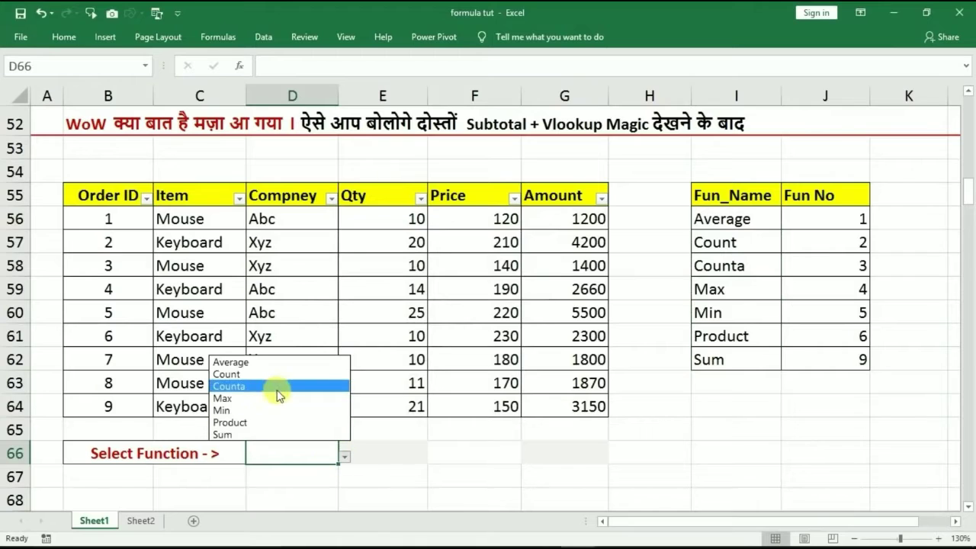
{"action": "left_click", "coordinate": [277, 366]}
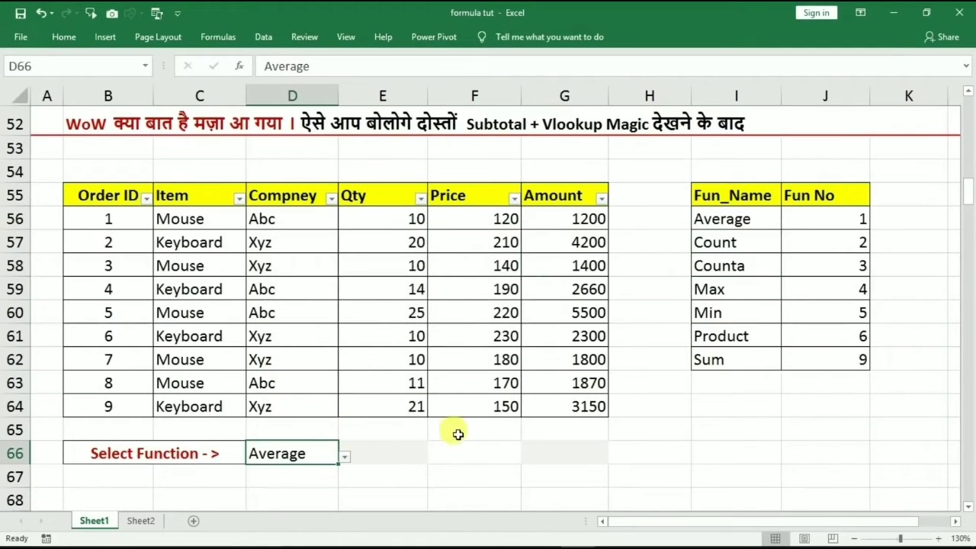
- Choose Max from the function dropdown in D66 and look over the Fun No values in the function table
{"action": "left_click", "coordinate": [343, 456]}
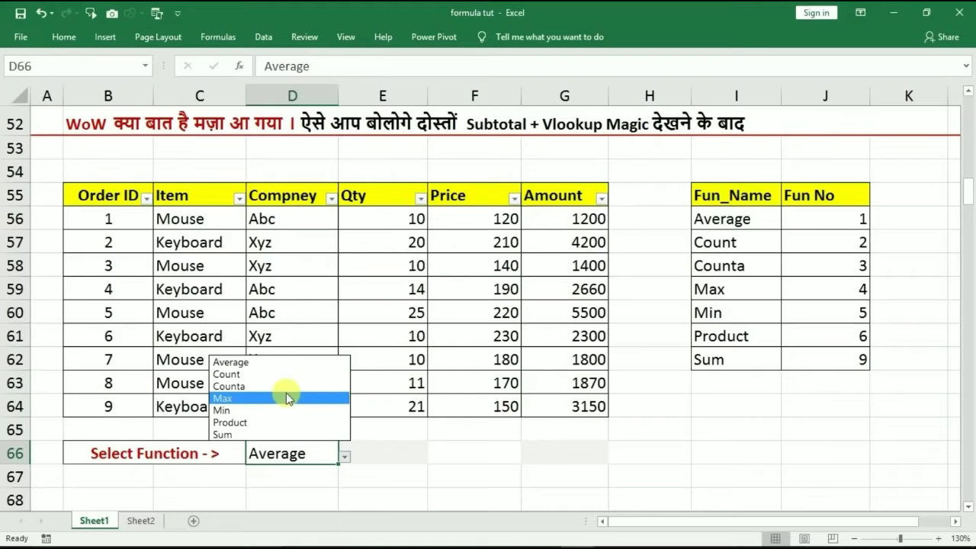
{"action": "left_click", "coordinate": [283, 397]}
{"action": "left_click_drag", "start_coordinate": [819, 217], "coordinate": [812, 336]}
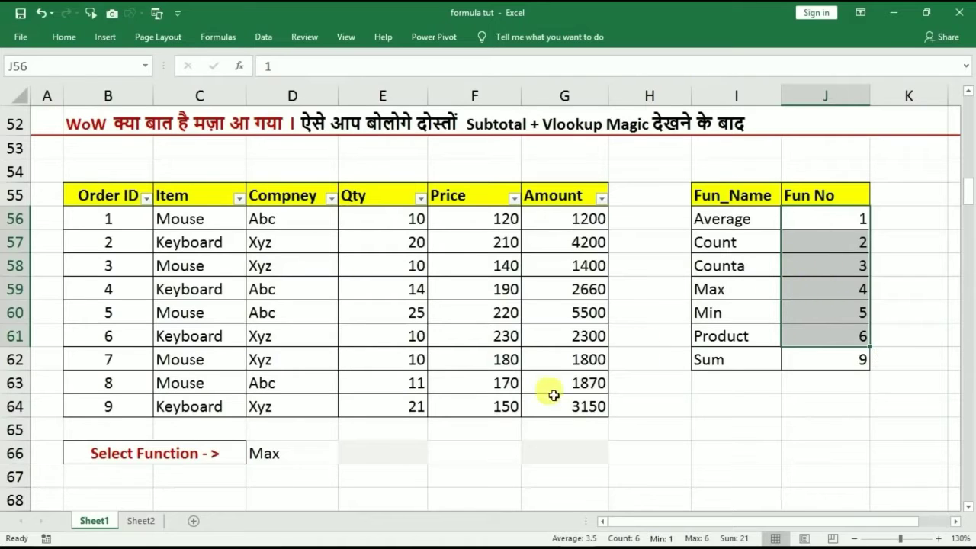
- Enter =VLOOKUP(D66,I55:J62,2,0) in E66 to look up the selected function's number
{"action": "left_click", "coordinate": [385, 451]}
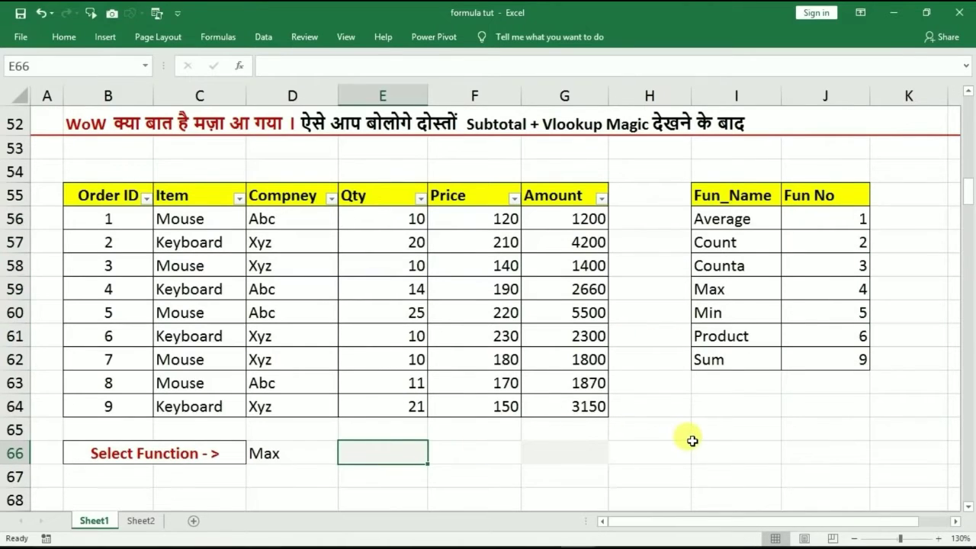
{"action": "type", "text": "=vlookup"}
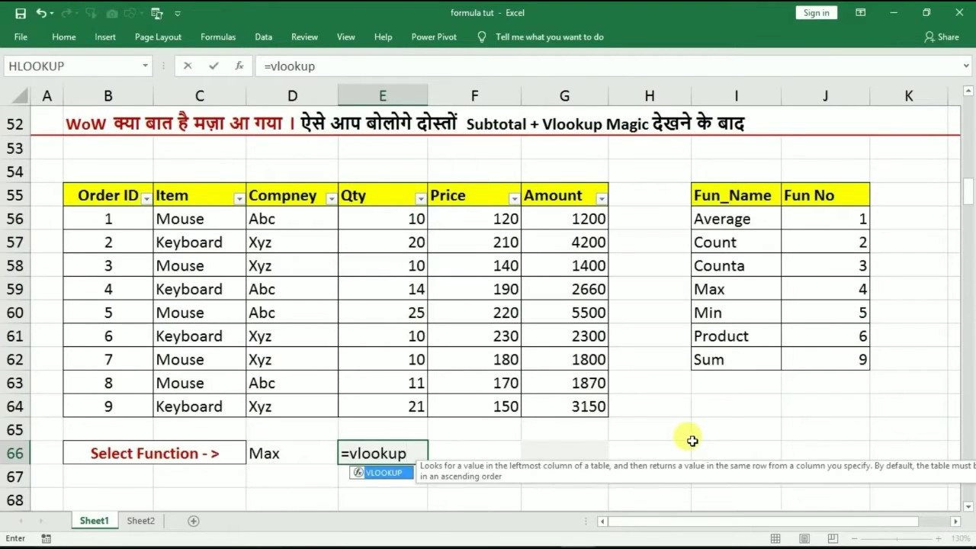
{"action": "type", "text": "("}
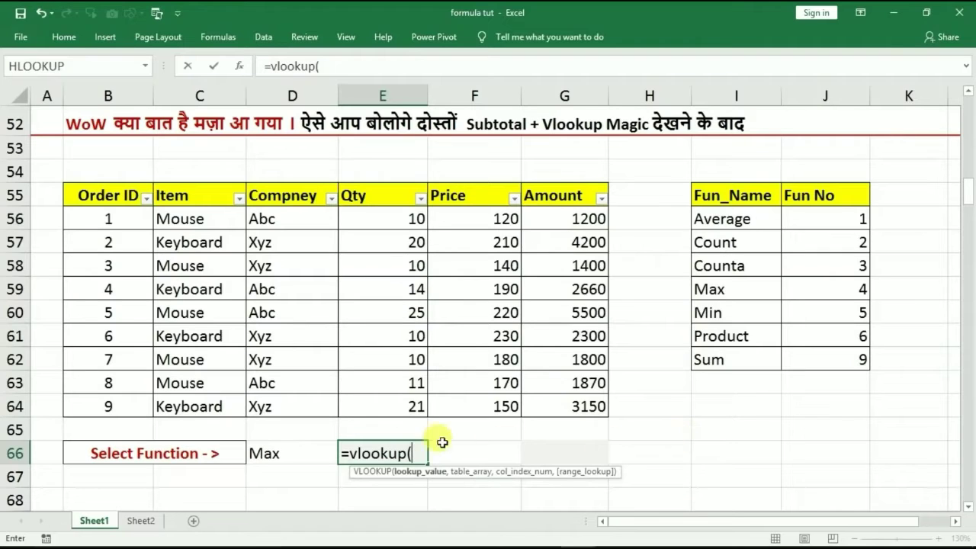
{"action": "left_click", "coordinate": [279, 456]}
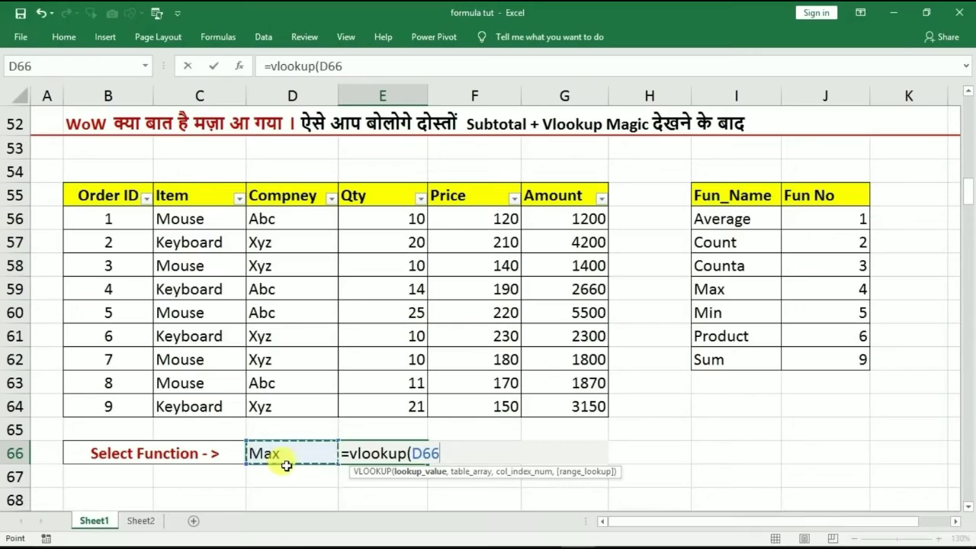
{"action": "type", "text": ","}
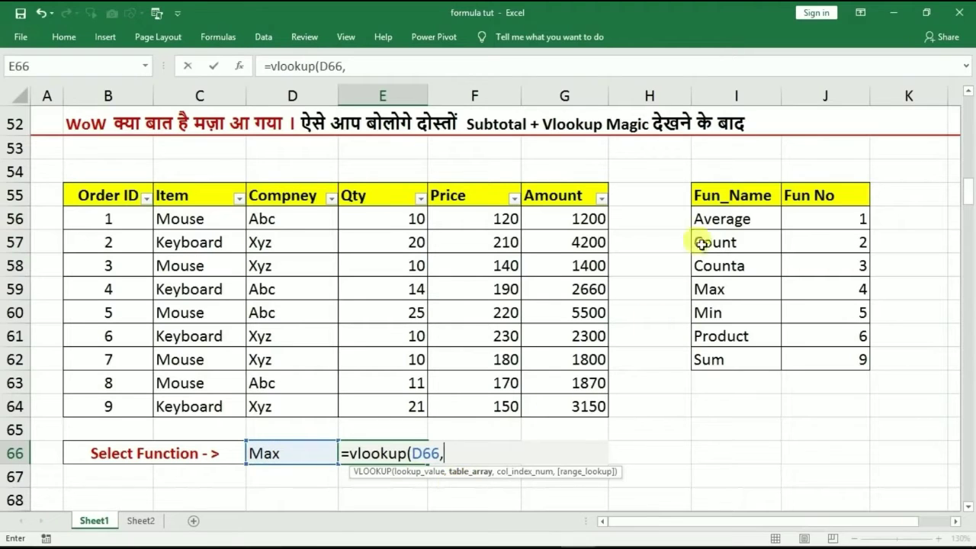
{"action": "left_click_drag", "start_coordinate": [728, 196], "coordinate": [833, 358]}
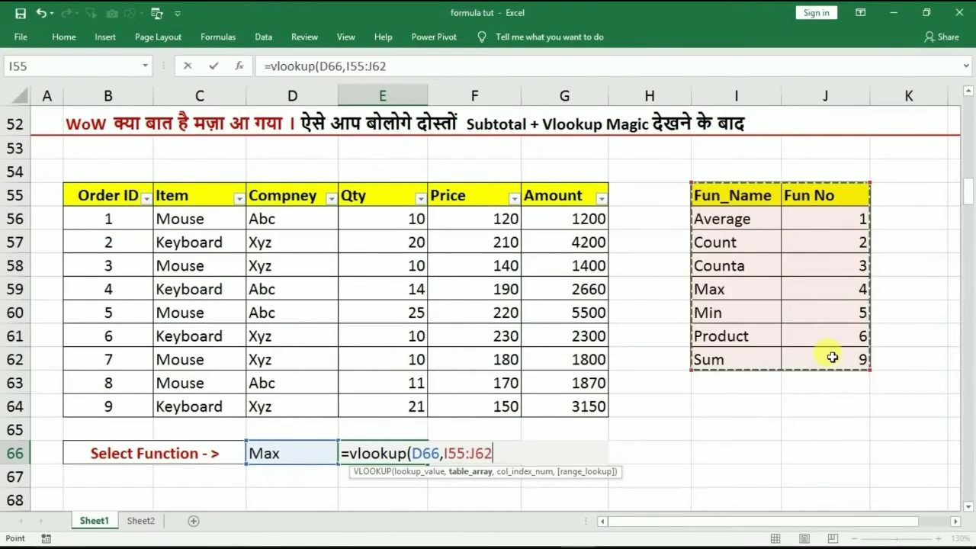
{"action": "type", "text": ",2,0"}
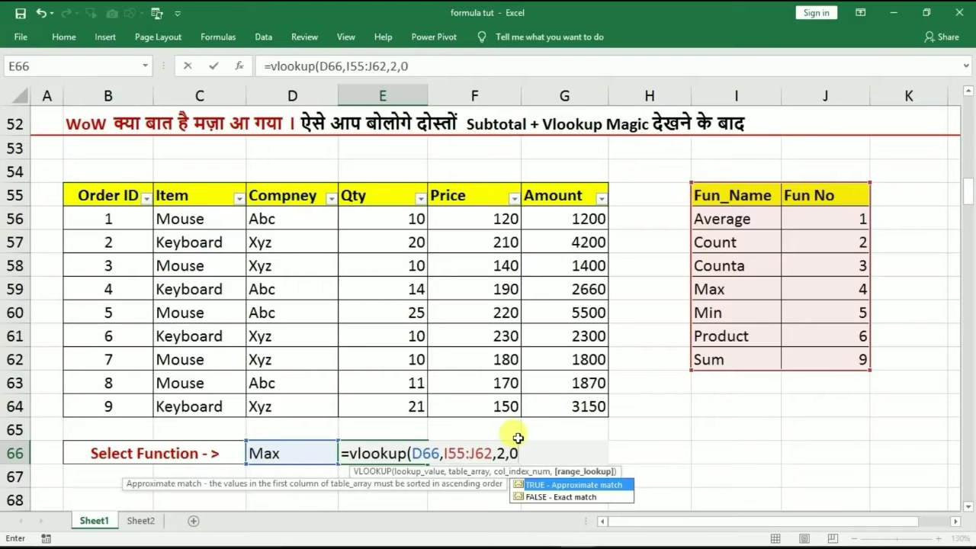
{"action": "type", "text": ")"}
{"action": "key", "text": "Return"}
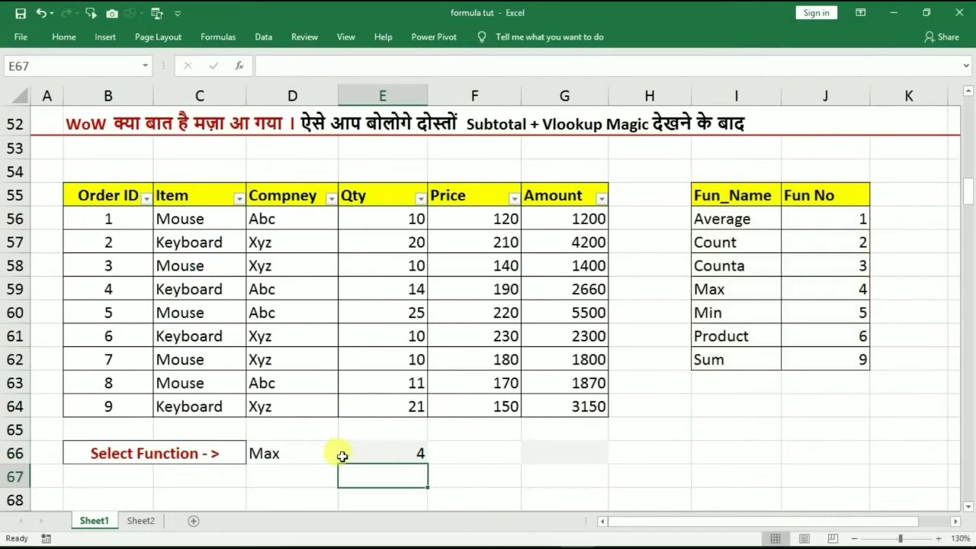
- Compare the Max lookup with J59, switch D66 to Average, and compare its lookup with J56
{"action": "left_click", "coordinate": [299, 453]}
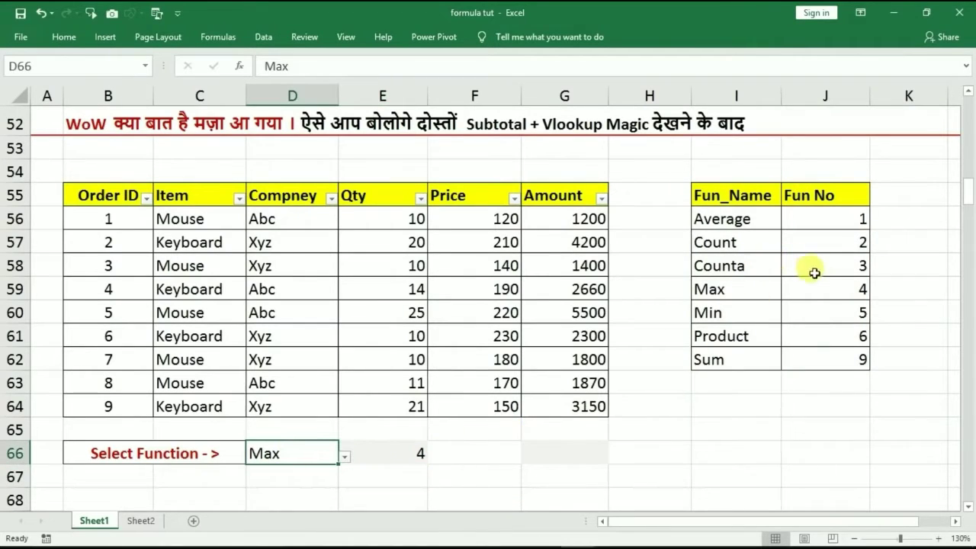
{"action": "left_click", "coordinate": [837, 285]}
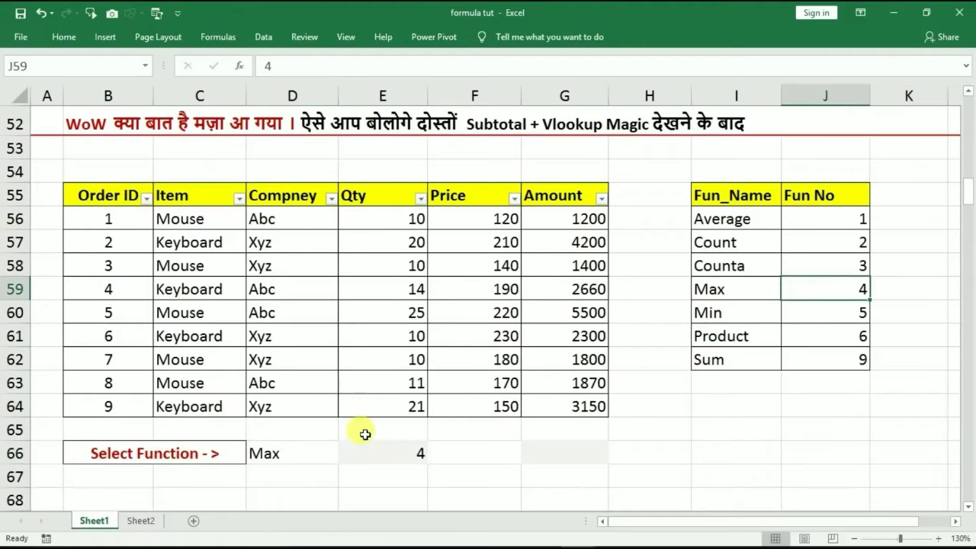
{"action": "left_click", "coordinate": [318, 449]}
{"action": "left_click", "coordinate": [345, 457]}
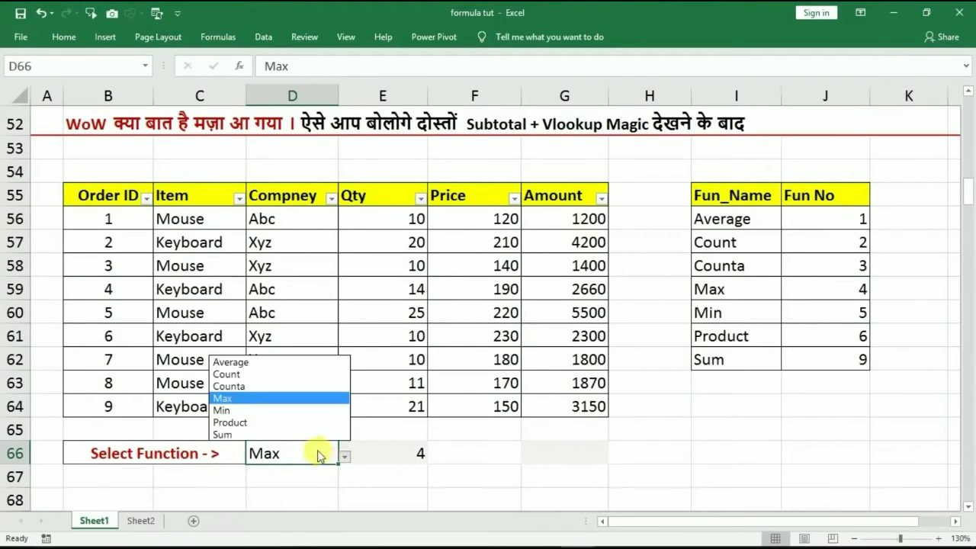
{"action": "left_click", "coordinate": [309, 362]}
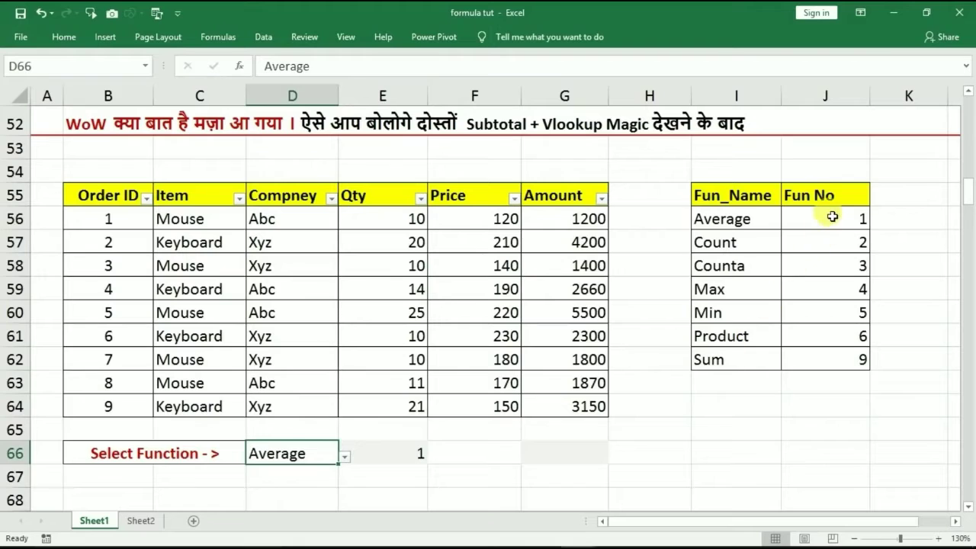
{"action": "left_click", "coordinate": [804, 217]}
- Set the function dropdown in D66 to Sum and compare the E66 lookup with J62
{"action": "left_click", "coordinate": [290, 451]}
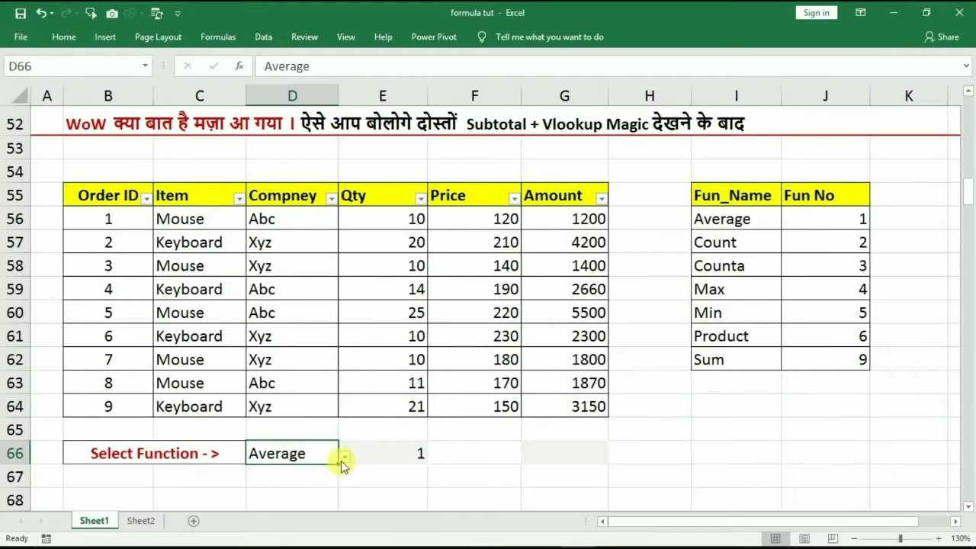
{"action": "left_click", "coordinate": [345, 458]}
{"action": "left_click", "coordinate": [308, 434]}
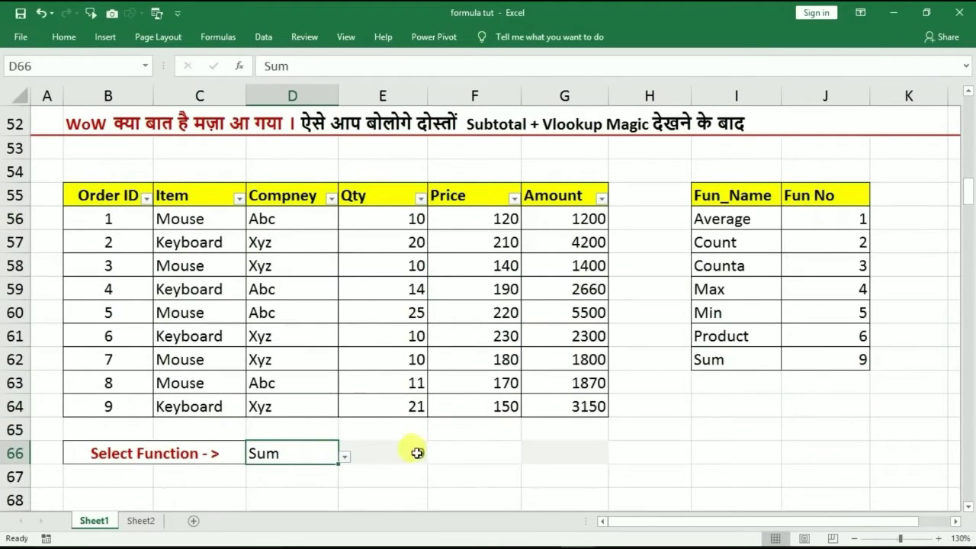
{"action": "left_click", "coordinate": [852, 361]}
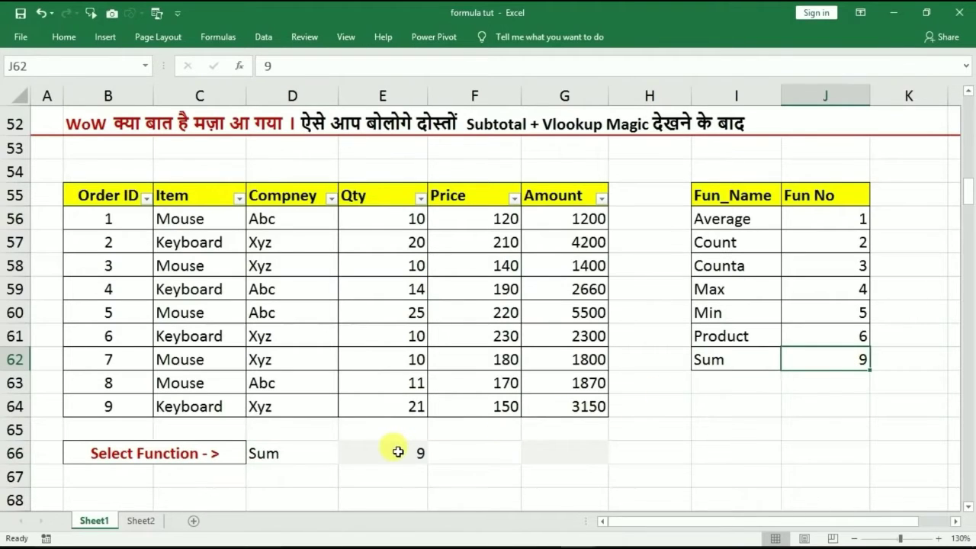
- Wrap the VLOOKUP in E66 in a SUBTOTAL, using it as the function number and Qty range E56:E64 as the reference
{"action": "left_click", "coordinate": [398, 452]}
{"action": "double_click", "coordinate": [398, 452]}
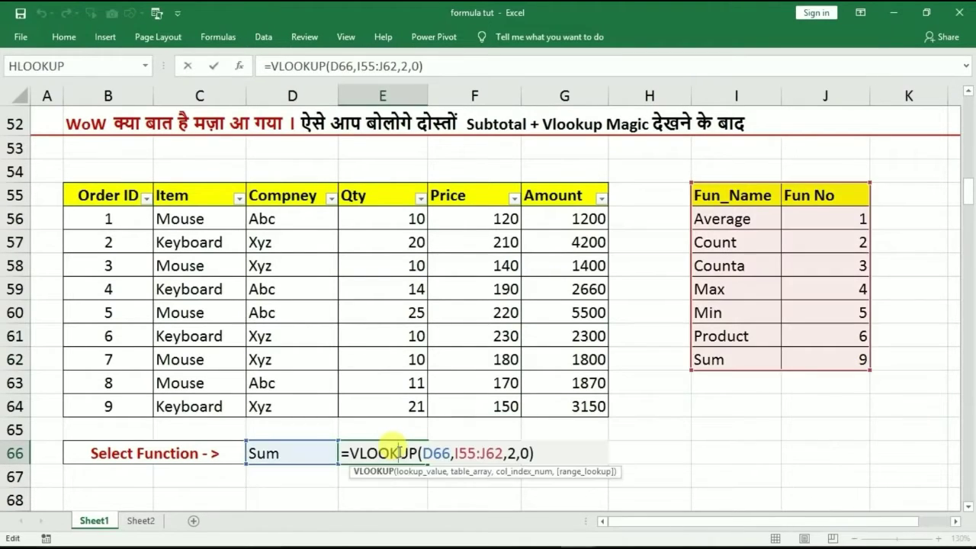
{"action": "left_click", "coordinate": [349, 453]}
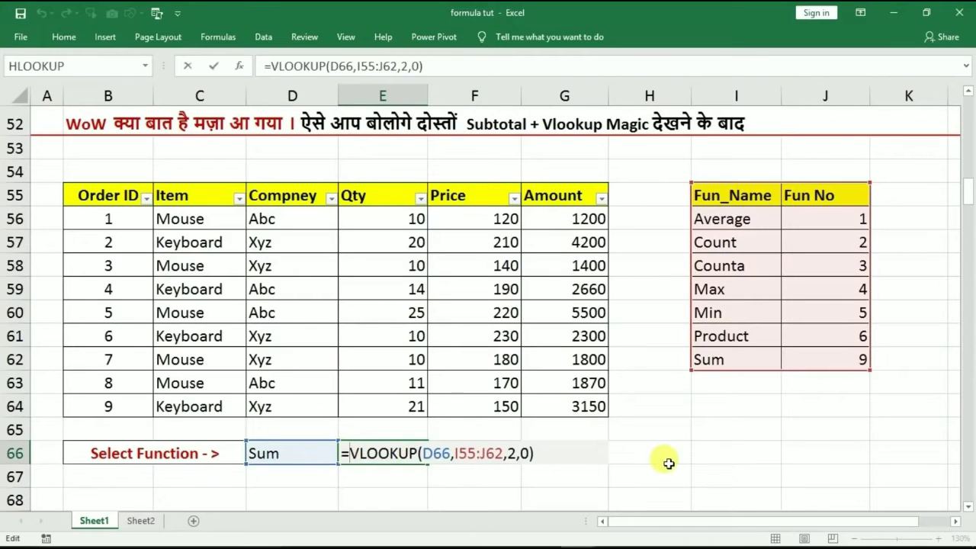
{"action": "type", "text": "subto"}
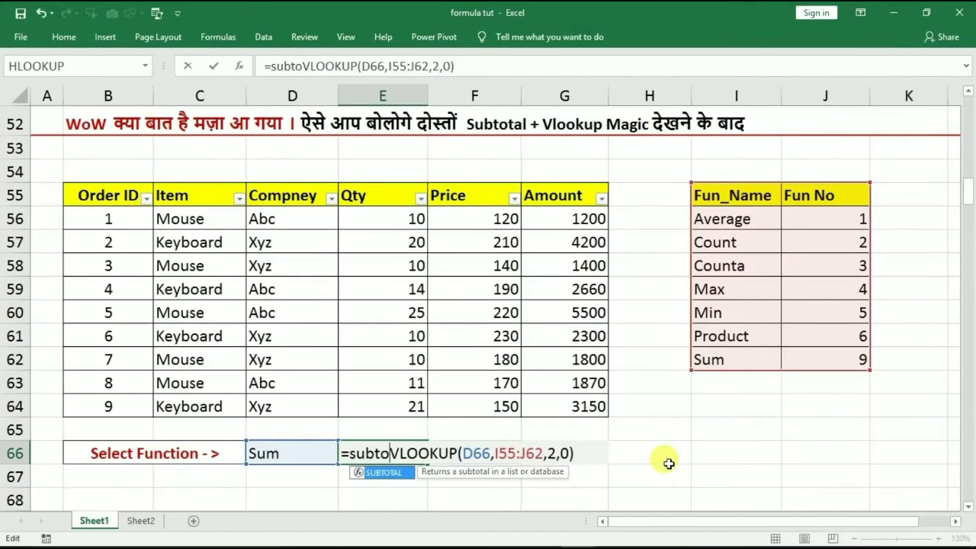
{"action": "key", "text": "Tab"}
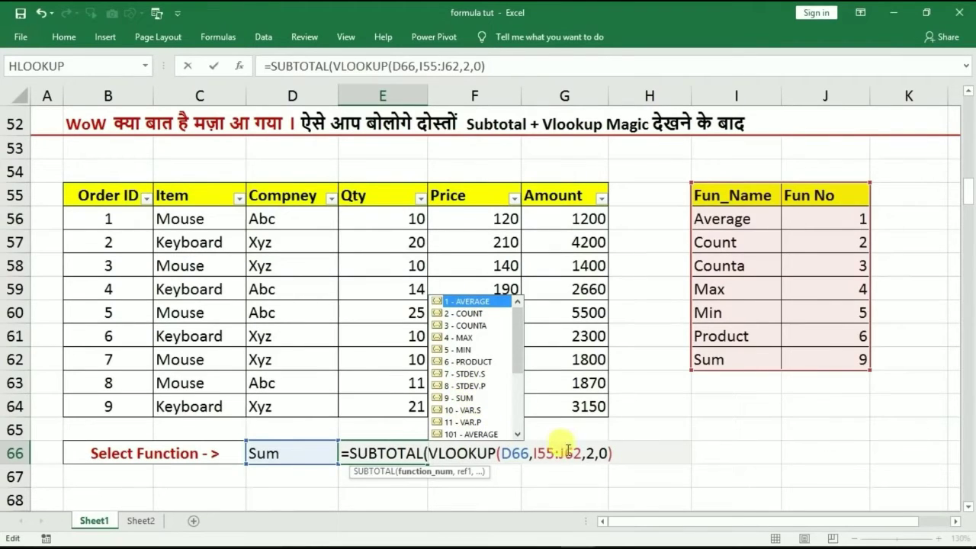
{"action": "left_click", "coordinate": [616, 456]}
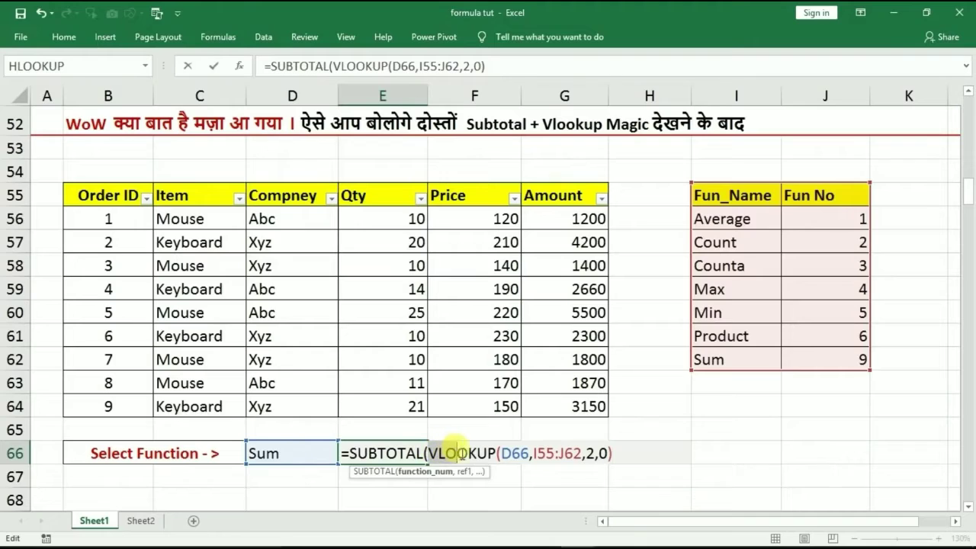
{"action": "left_click", "coordinate": [613, 456]}
{"action": "type", "text": ","}
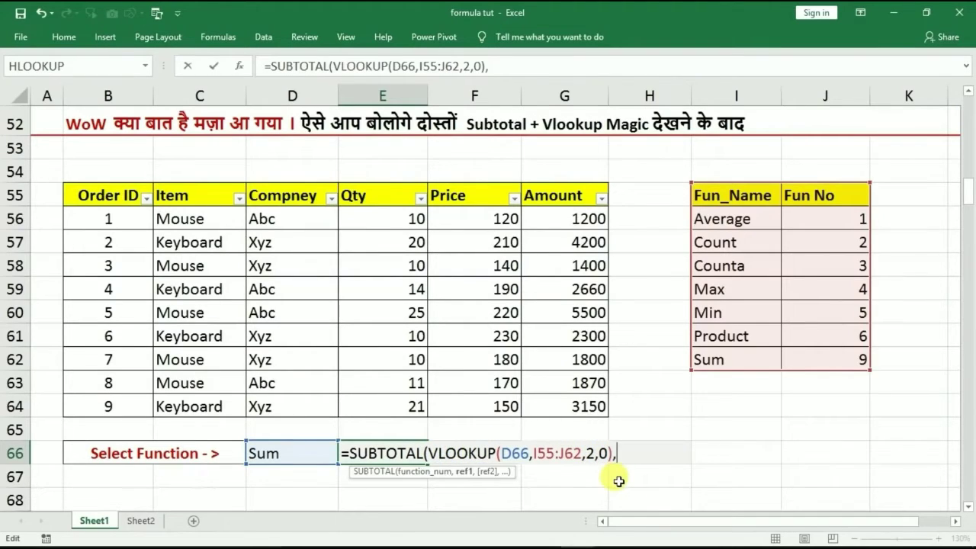
{"action": "left_click_drag", "start_coordinate": [387, 228], "coordinate": [405, 379]}
{"action": "key", "text": "Return"}
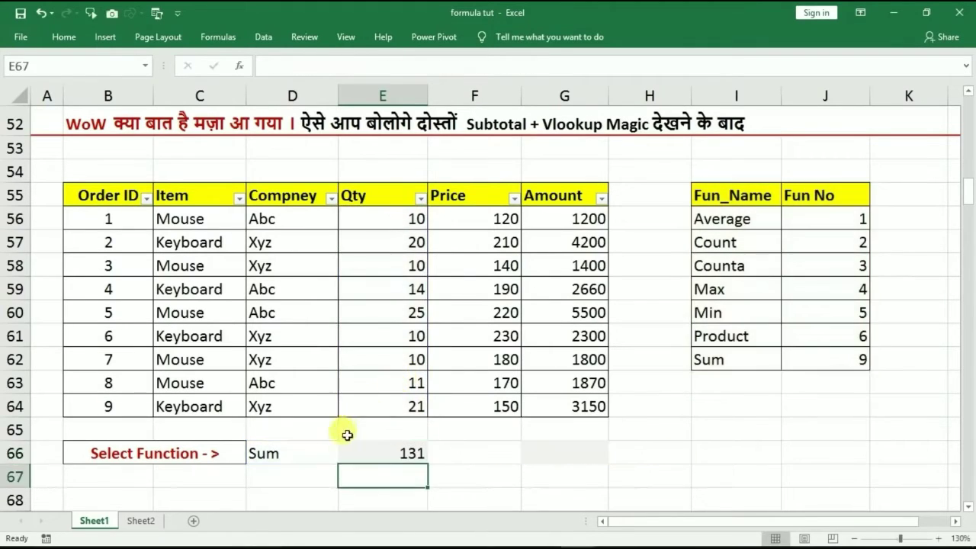
- Test the SUBTOTAL formula by switching D66 to Average, then Count, and back to Sum
{"action": "left_click", "coordinate": [299, 452]}
{"action": "left_click", "coordinate": [359, 453]}
{"action": "left_click", "coordinate": [326, 456]}
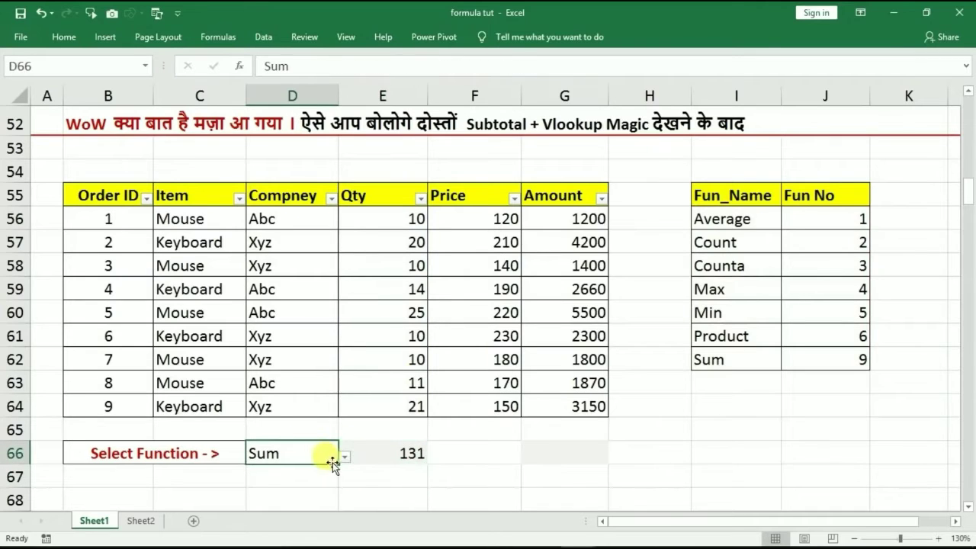
{"action": "left_click", "coordinate": [344, 457]}
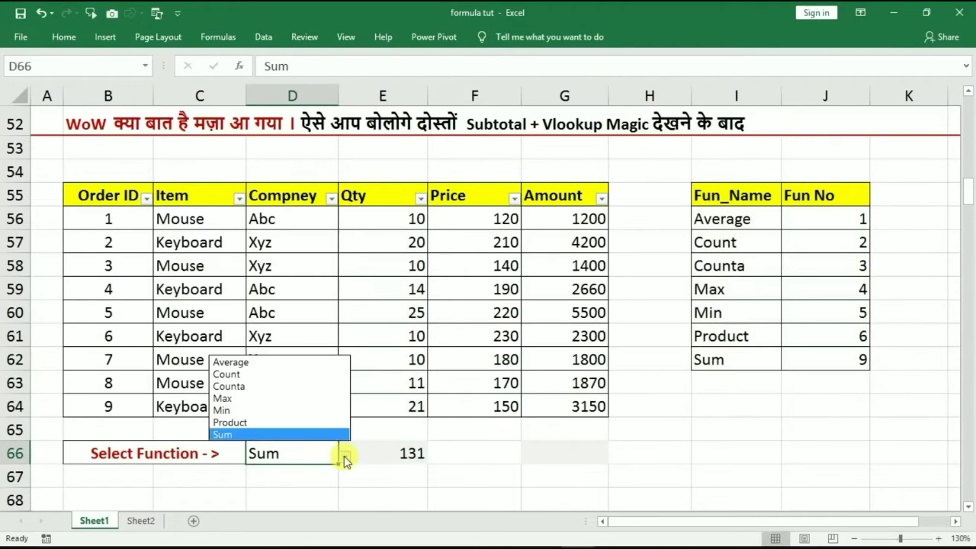
{"action": "left_click", "coordinate": [262, 366]}
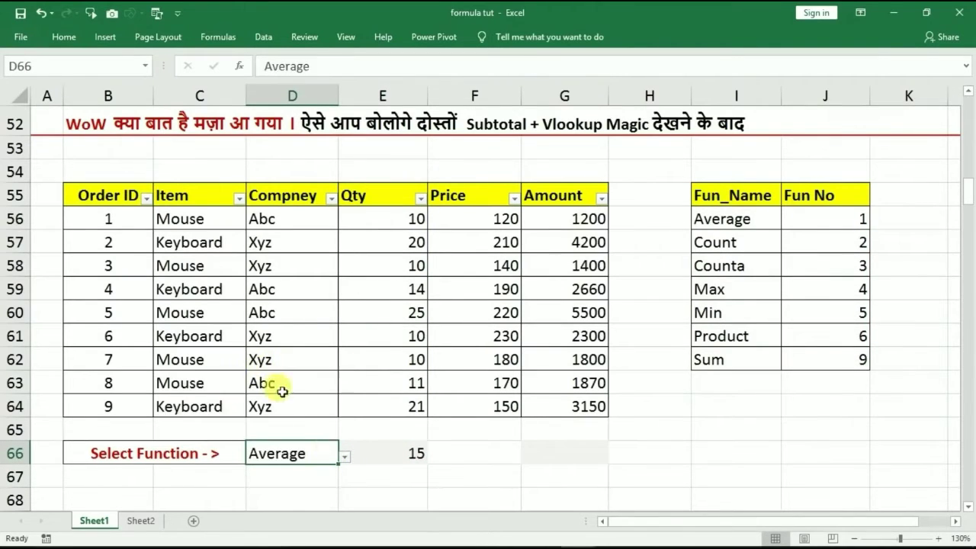
{"action": "left_click", "coordinate": [345, 457]}
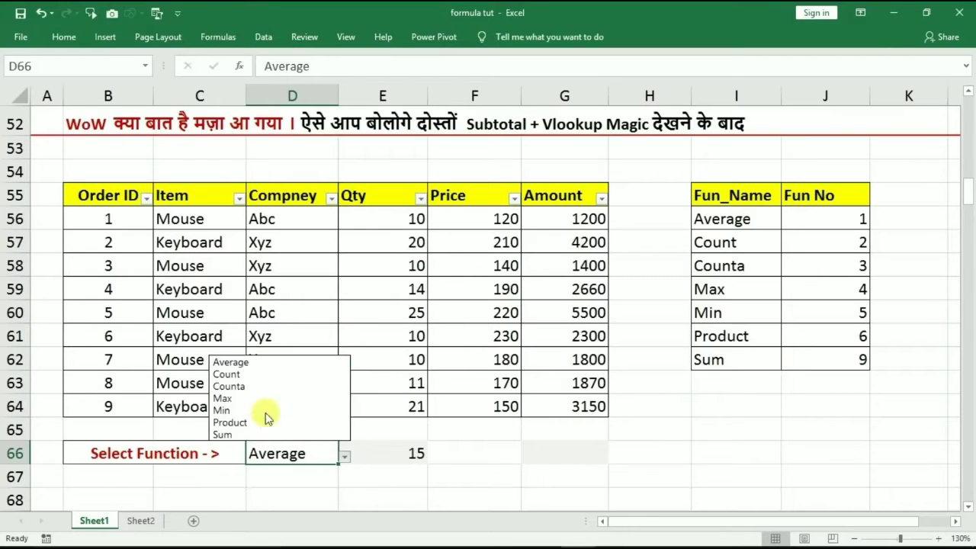
{"action": "left_click", "coordinate": [263, 374]}
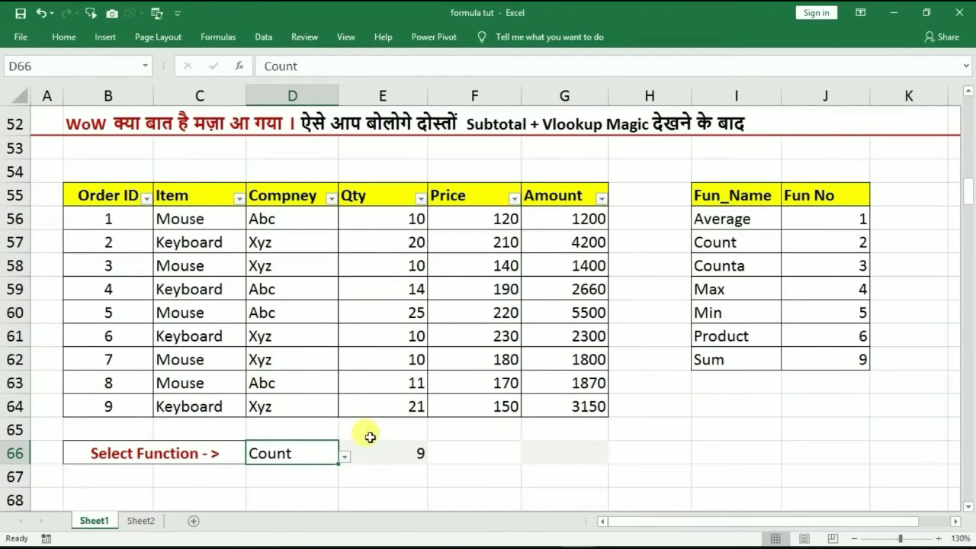
{"action": "left_click", "coordinate": [345, 456]}
{"action": "left_click", "coordinate": [275, 433]}
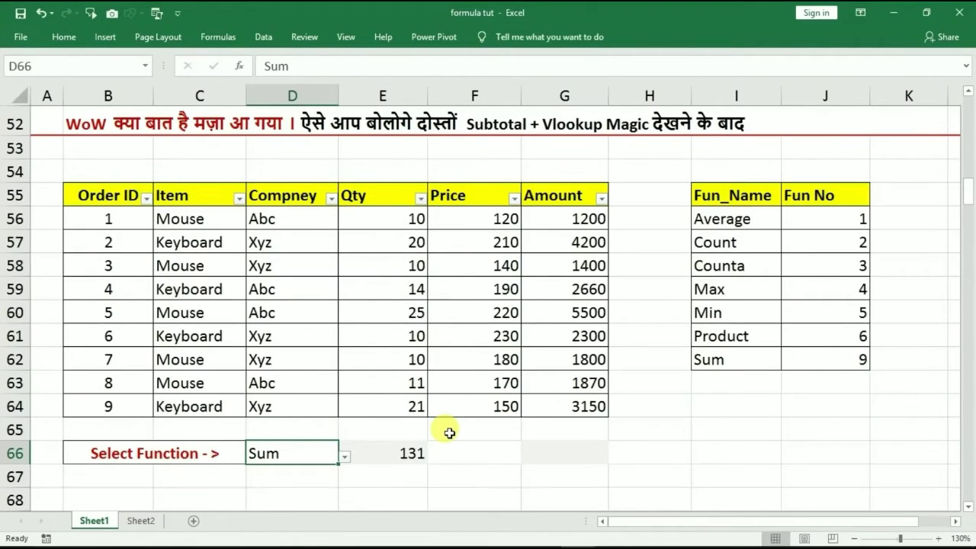
- Go to the Count, Counta & Countblank section and examine the Count description and the Acc. NO column
{"action": "left_click", "coordinate": [639, 416]}
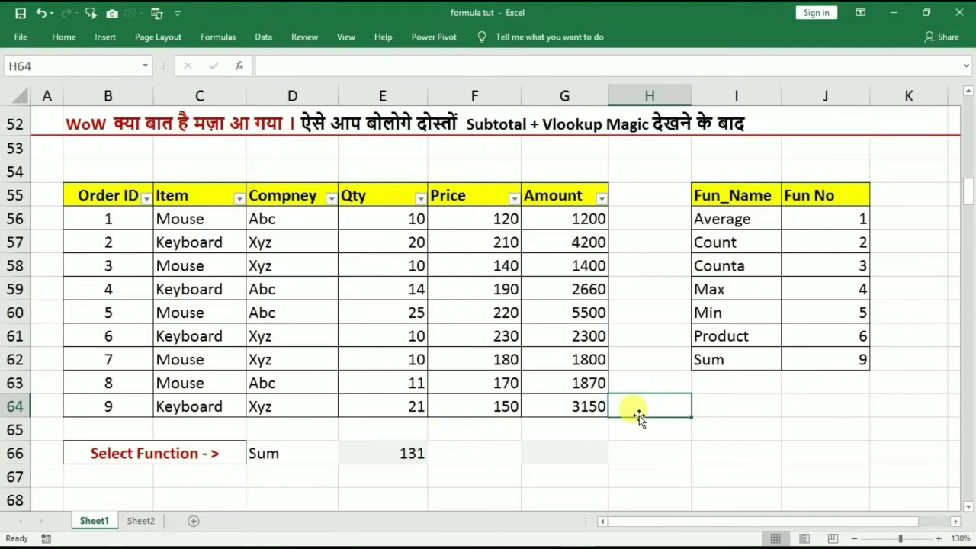
{"action": "key", "text": "Page_Down"}
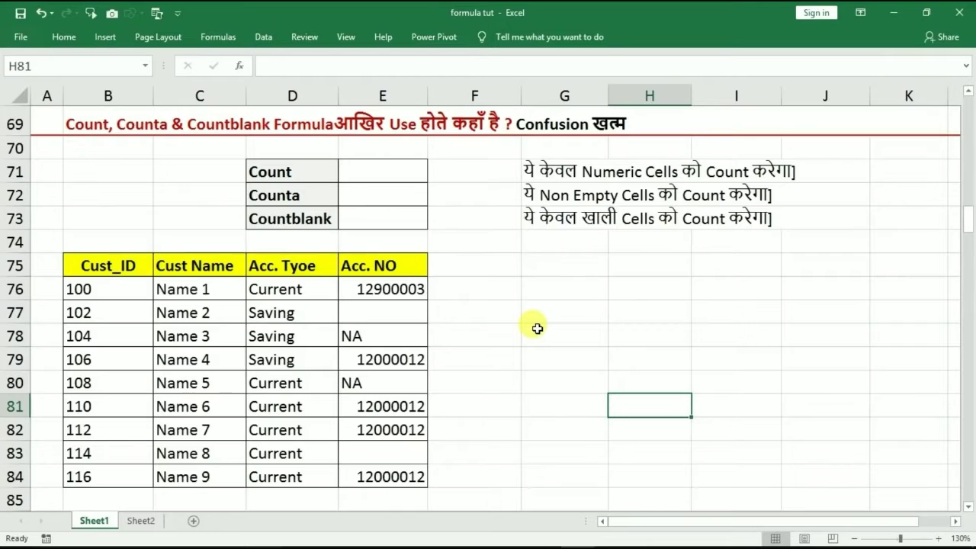
{"action": "left_click", "coordinate": [392, 172]}
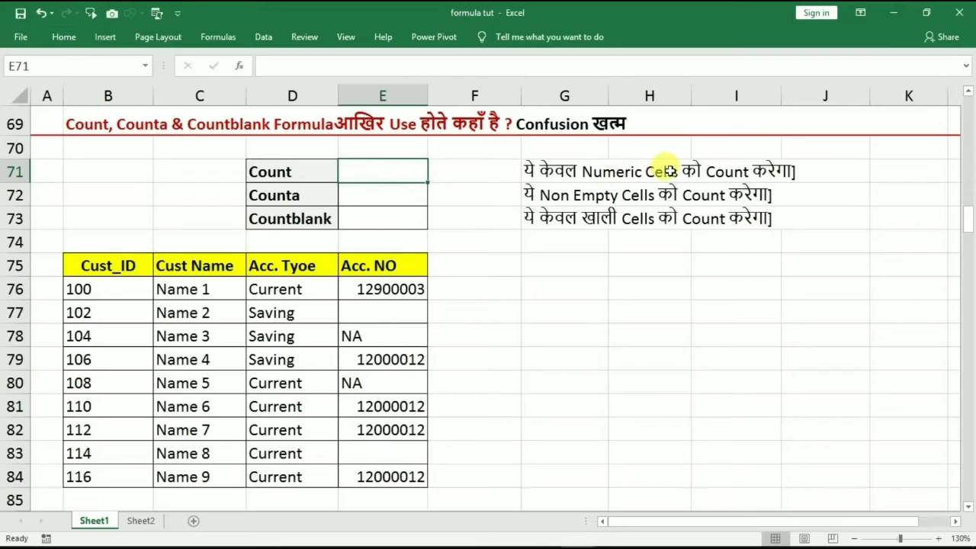
{"action": "left_click", "coordinate": [602, 171]}
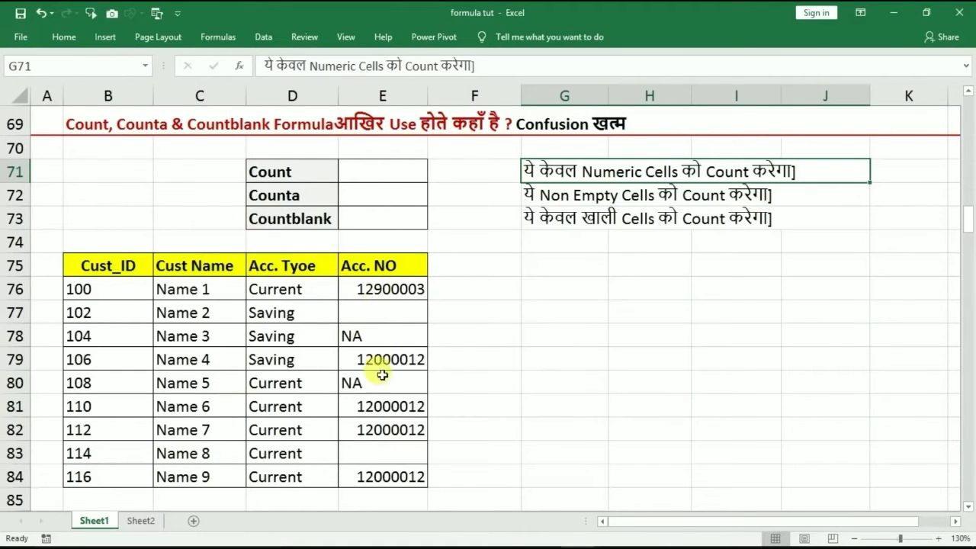
{"action": "left_click", "coordinate": [365, 287]}
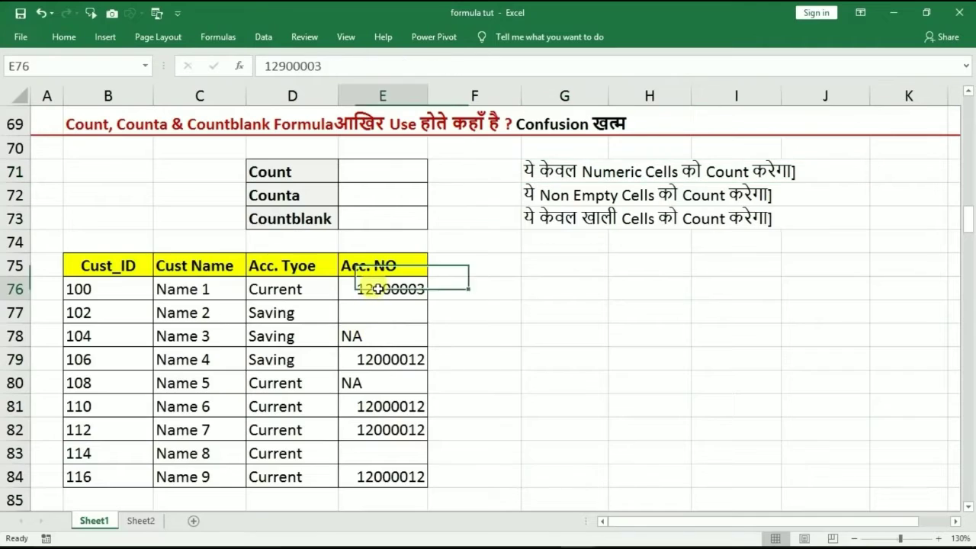
- Examine the numeric, text and blank entries in the Acc. NO column, E76:E84
{"action": "left_click", "coordinate": [371, 355]}
{"action": "left_click", "coordinate": [367, 333]}
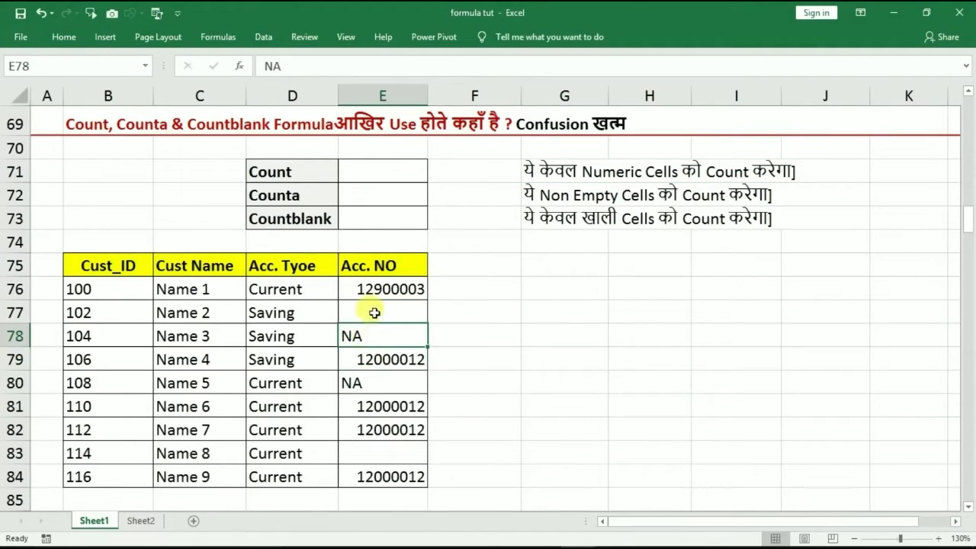
{"action": "left_click", "coordinate": [372, 312]}
{"action": "left_click", "coordinate": [371, 445]}
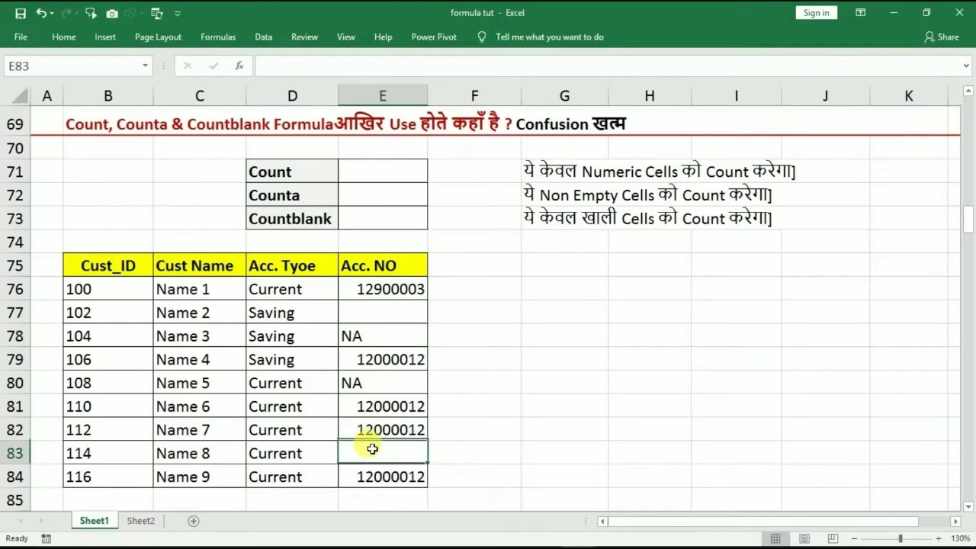
{"action": "left_click_drag", "start_coordinate": [379, 290], "coordinate": [388, 444]}
{"action": "left_click_drag", "start_coordinate": [387, 466], "coordinate": [387, 466]}
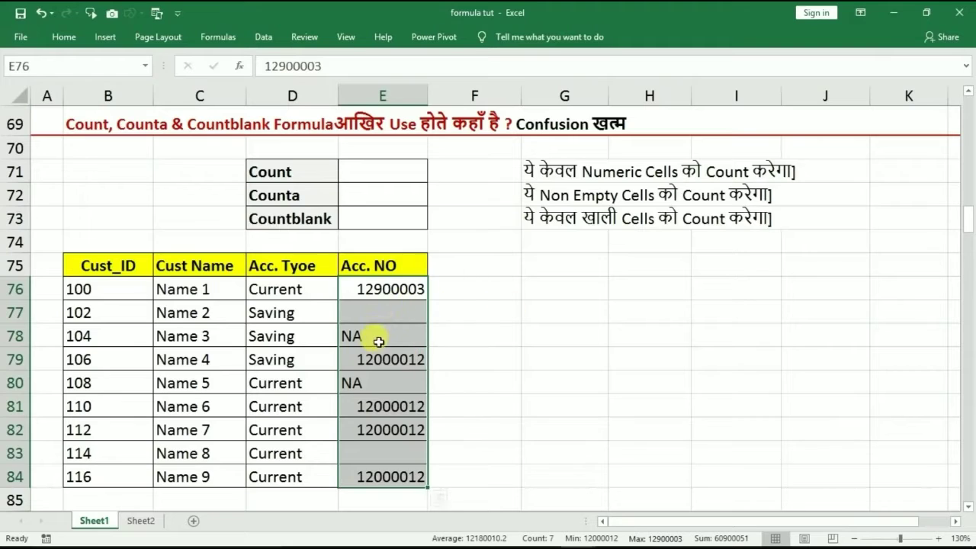
{"action": "left_click", "coordinate": [379, 342]}
{"action": "left_click_drag", "start_coordinate": [374, 290], "coordinate": [378, 477]}
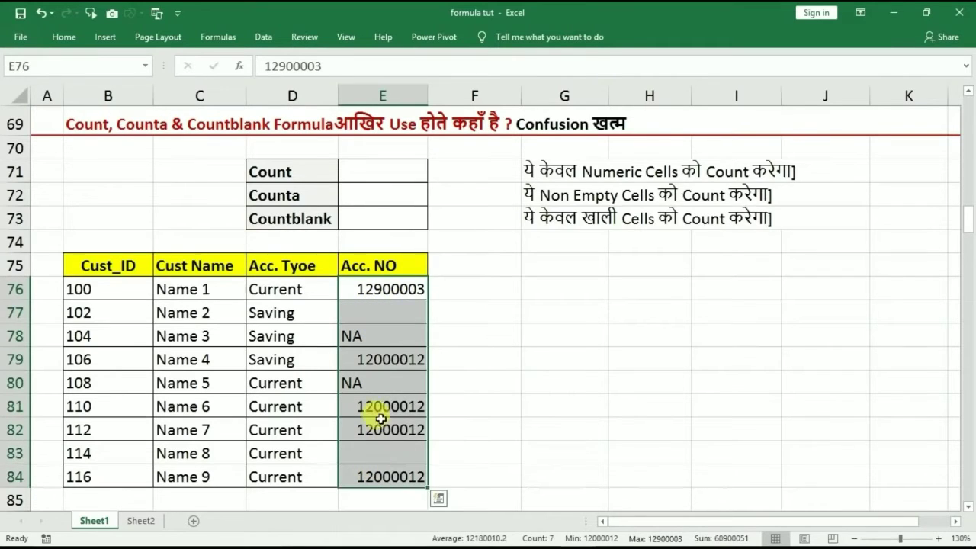
- Enter a COUNT formula in G76 over the Acc. NO range E76:E84
{"action": "left_click", "coordinate": [541, 292]}
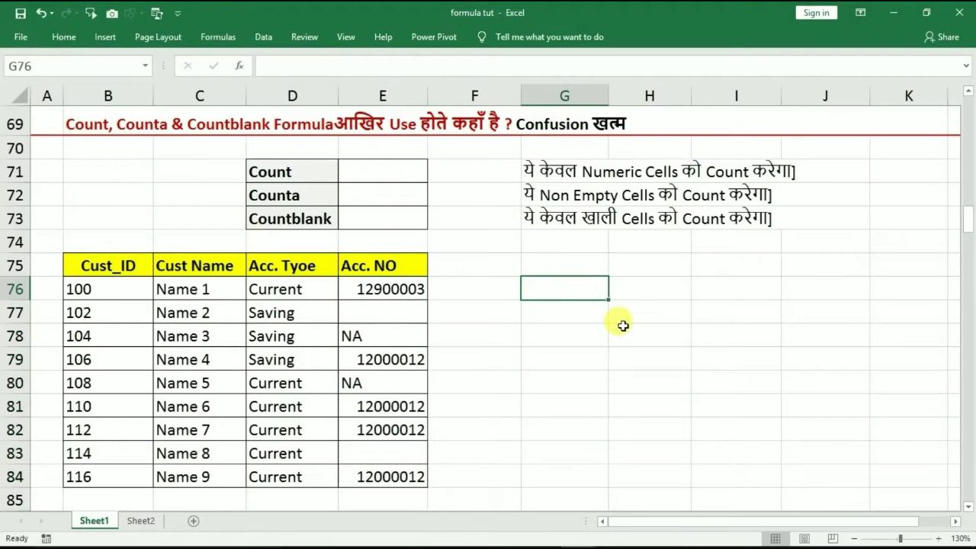
{"action": "type", "text": "=coun"}
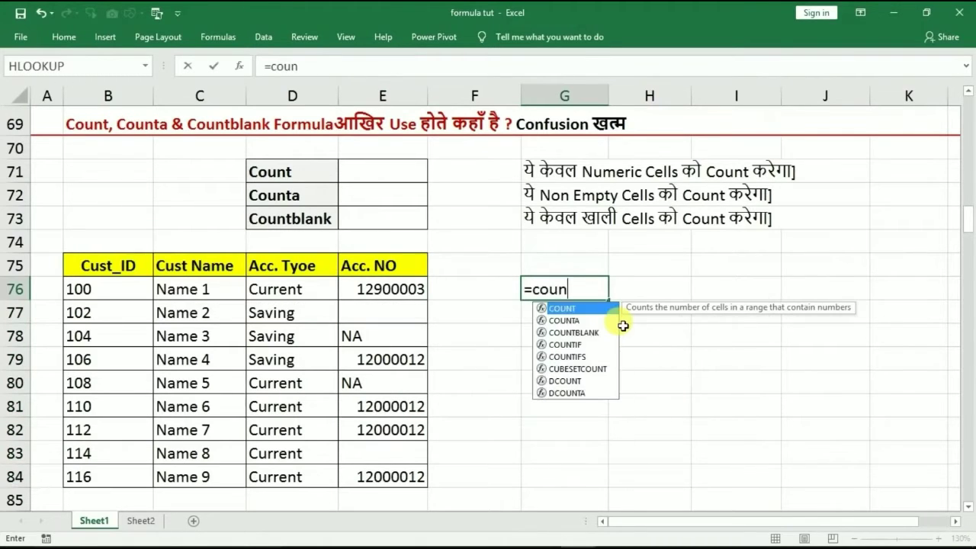
{"action": "type", "text": "t("}
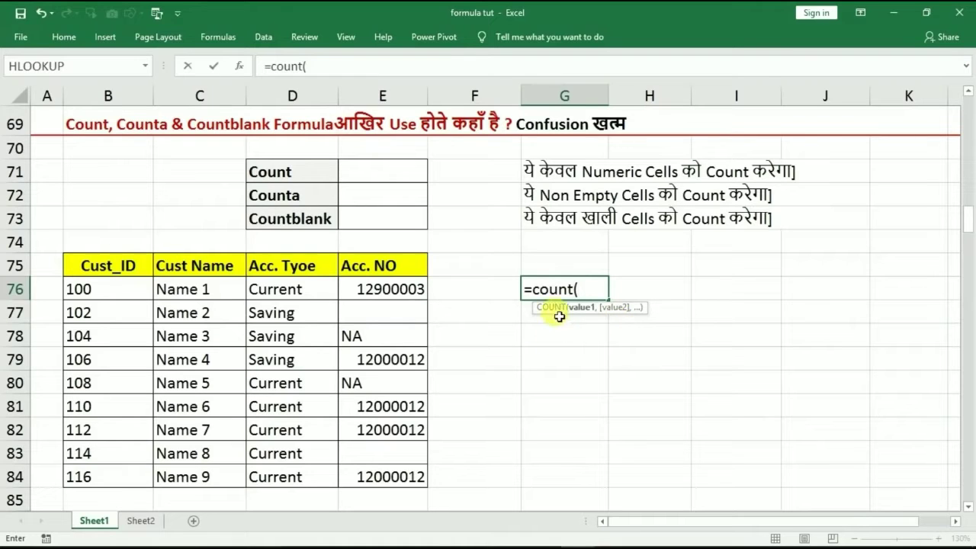
{"action": "left_click_drag", "start_coordinate": [390, 289], "coordinate": [374, 470]}
{"action": "key", "text": "Return"}
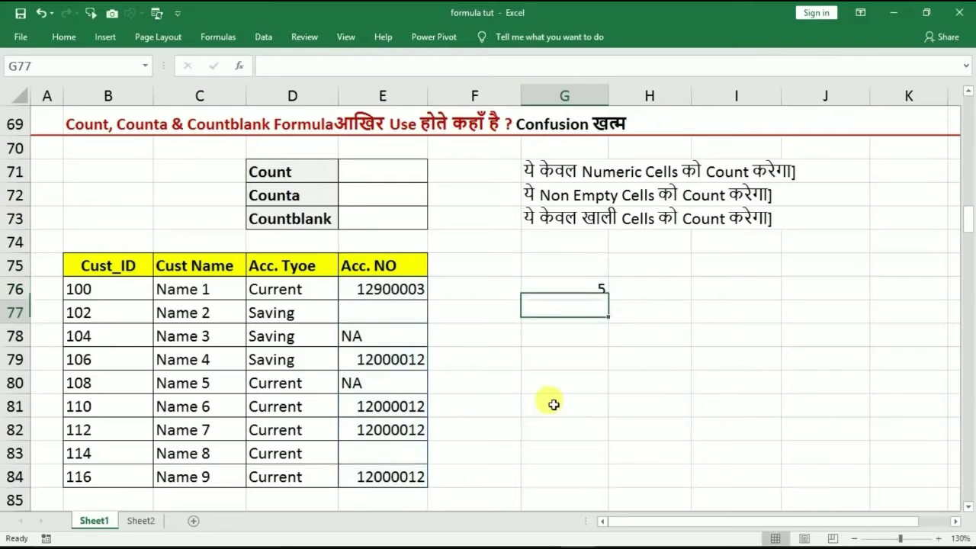
{"action": "left_click", "coordinate": [580, 293]}
- Check the numeric Acc. NO cells one by one against the COUNT result in G76
{"action": "left_click", "coordinate": [386, 290]}
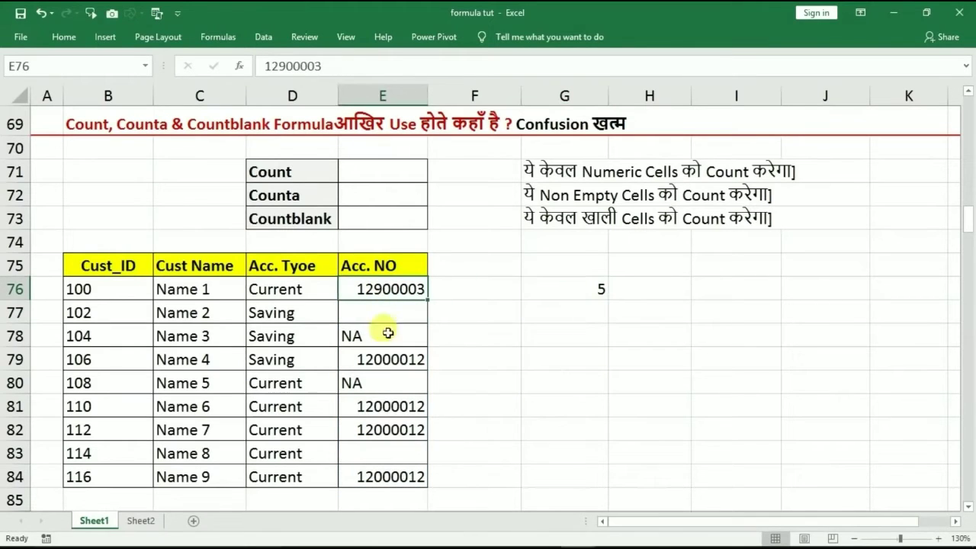
{"action": "left_click", "coordinate": [383, 358]}
{"action": "left_click", "coordinate": [381, 404]}
{"action": "left_click", "coordinate": [385, 429]}
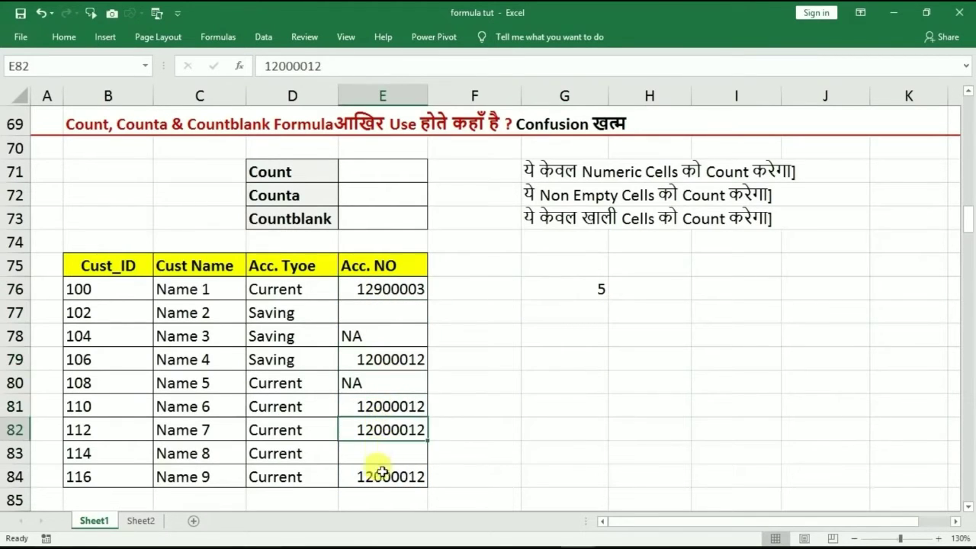
{"action": "left_click", "coordinate": [381, 475]}
{"action": "left_click", "coordinate": [595, 286]}
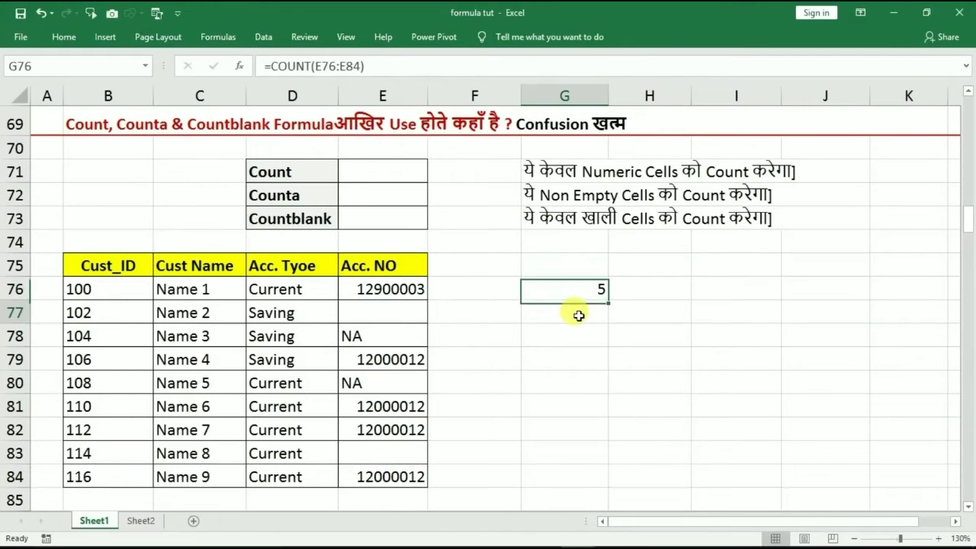
- Review the Counta label and description, and enter a COUNTA formula in G78 over the Acc. NO range E76:E84
{"action": "left_click", "coordinate": [578, 313]}
{"action": "left_click", "coordinate": [319, 196]}
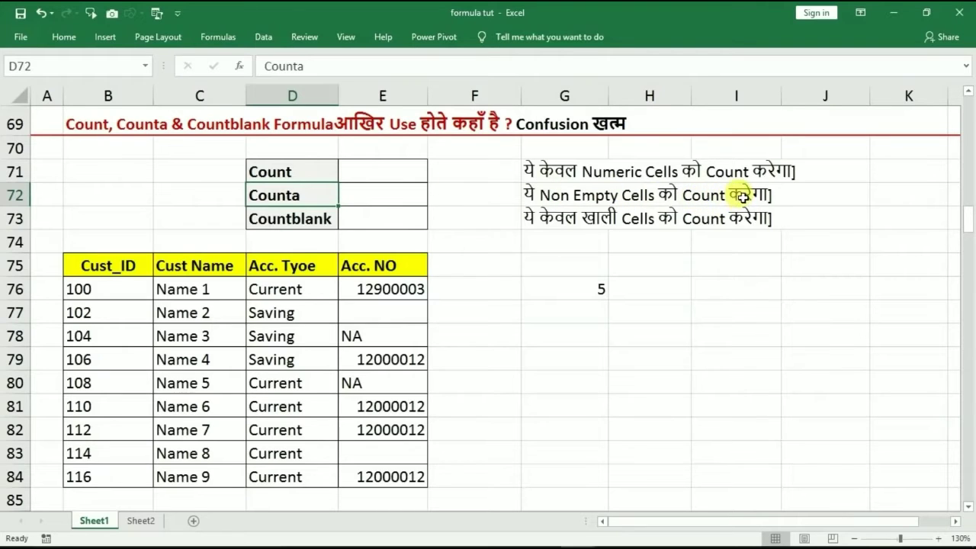
{"action": "left_click", "coordinate": [398, 312]}
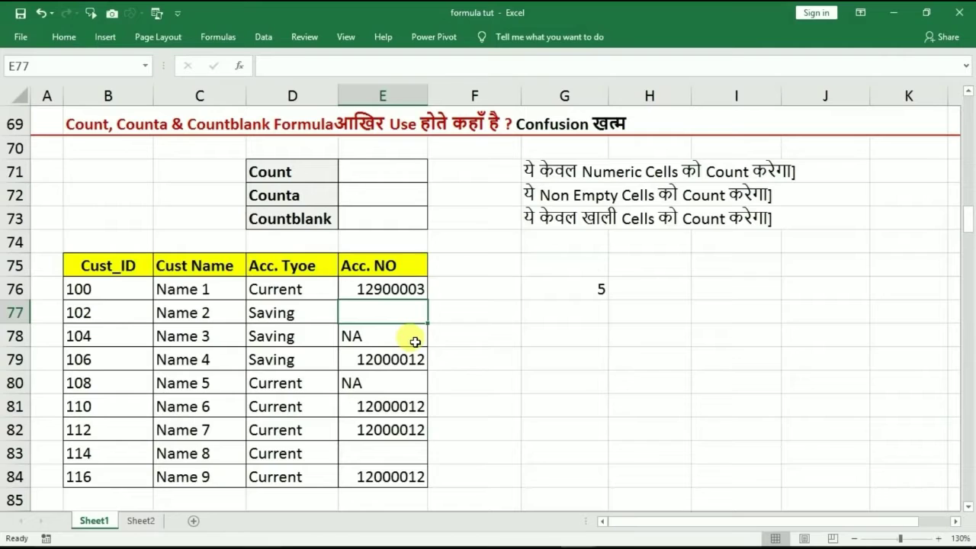
{"action": "left_click", "coordinate": [564, 342]}
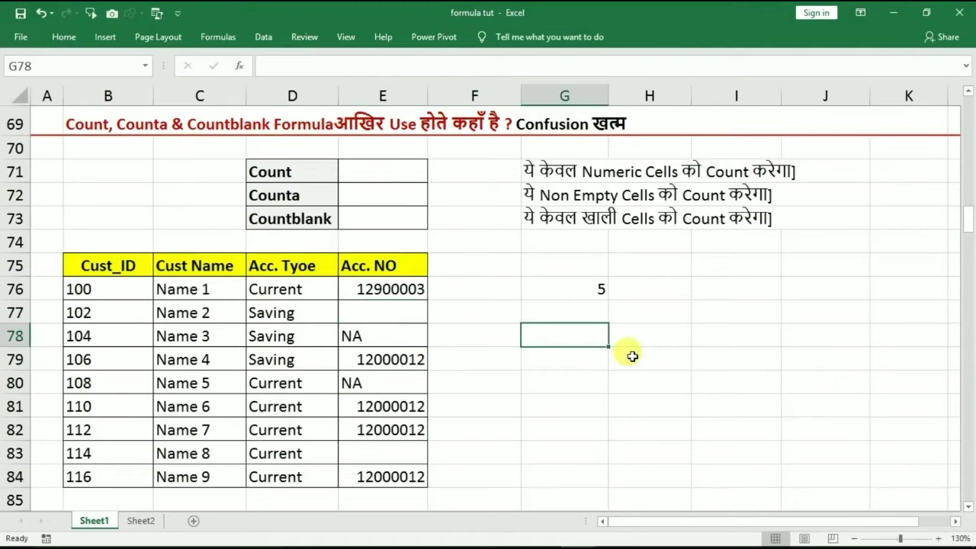
{"action": "type", "text": "=count"}
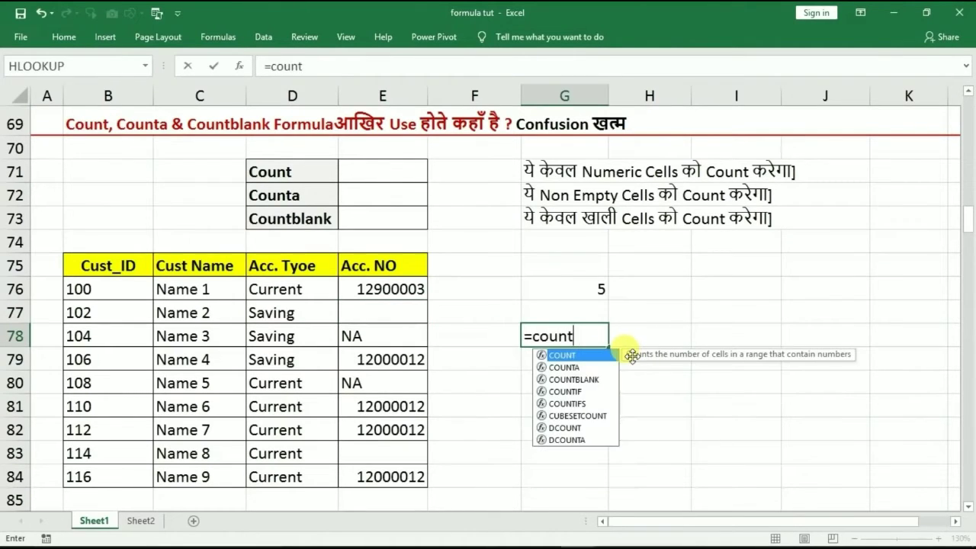
{"action": "type", "text": "a("}
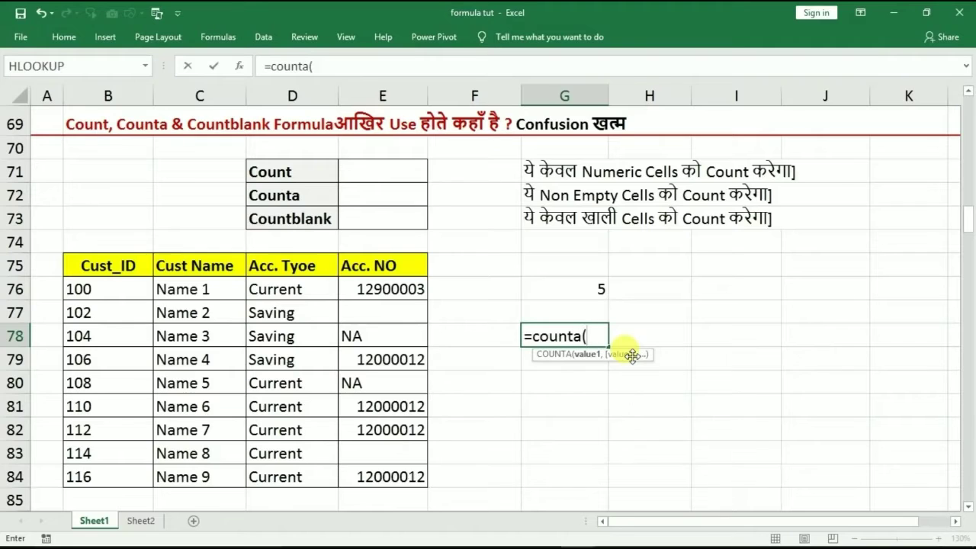
{"action": "left_click_drag", "start_coordinate": [365, 289], "coordinate": [373, 477]}
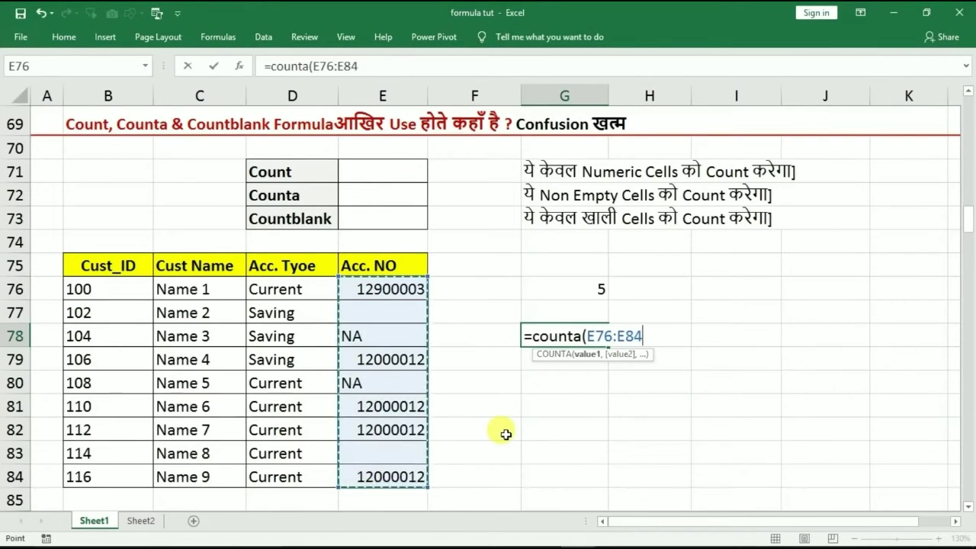
{"action": "key", "text": "Return"}
{"action": "left_click", "coordinate": [576, 340]}
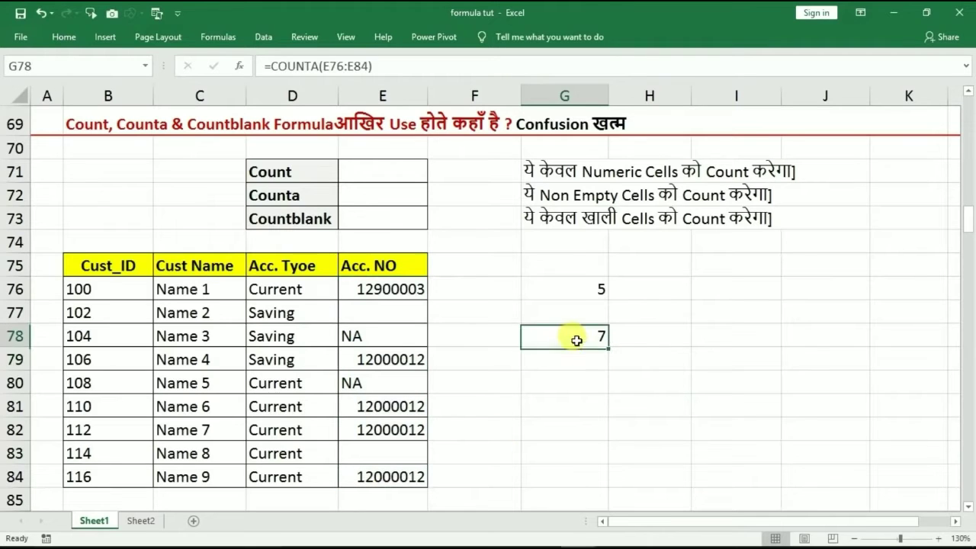
- Go through the non-empty Acc. NO cells one by one to verify the COUNTA result
{"action": "left_click", "coordinate": [392, 298]}
{"action": "left_click", "coordinate": [384, 338]}
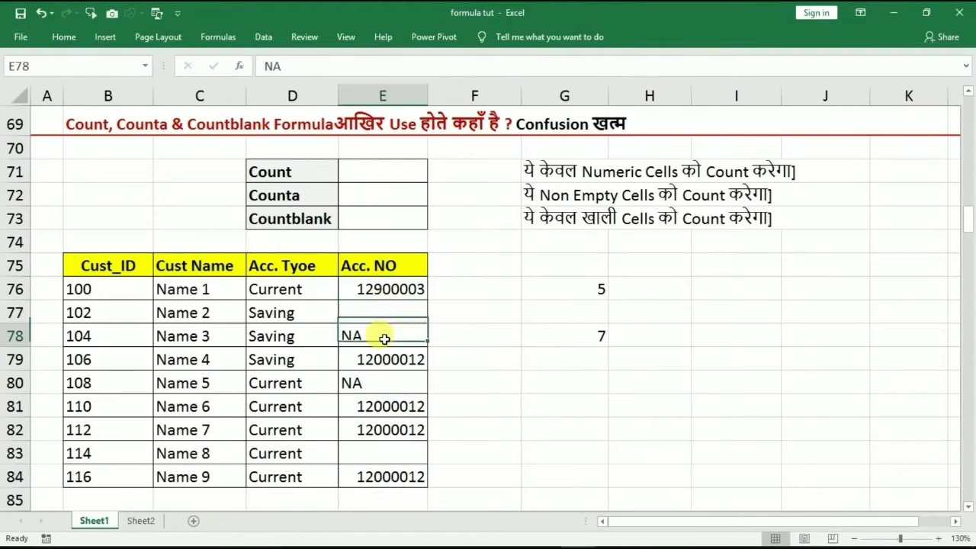
{"action": "left_click", "coordinate": [375, 357]}
{"action": "left_click", "coordinate": [381, 383]}
{"action": "left_click", "coordinate": [370, 405]}
{"action": "left_click", "coordinate": [372, 433]}
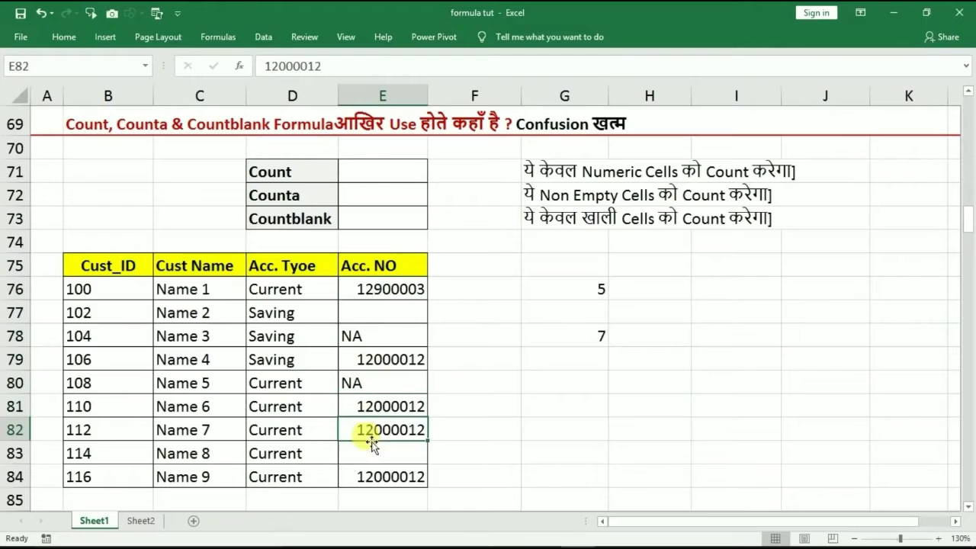
{"action": "left_click", "coordinate": [367, 475]}
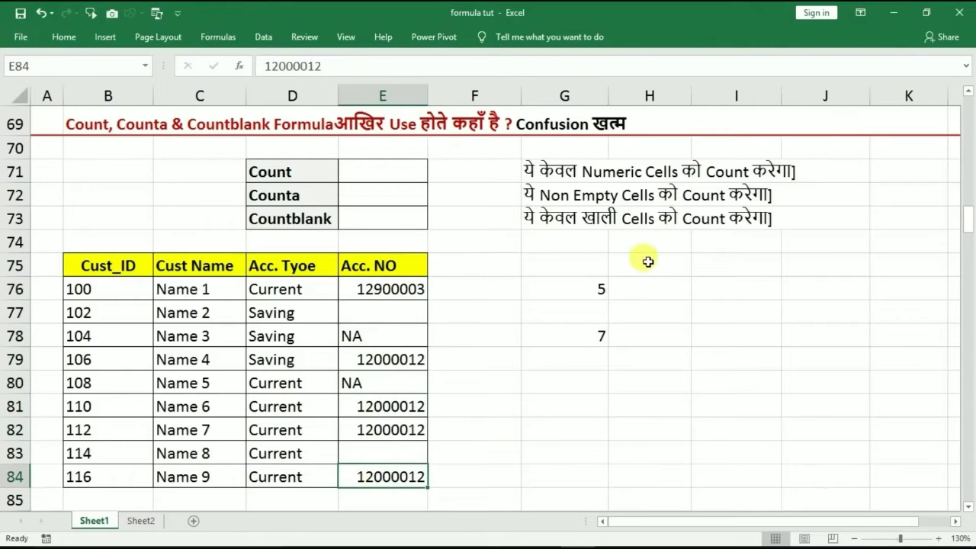
- Review the Countblank label and enter a COUNTBLANK formula in G79 over the Acc. NO range E76:E84
{"action": "left_click", "coordinate": [308, 221]}
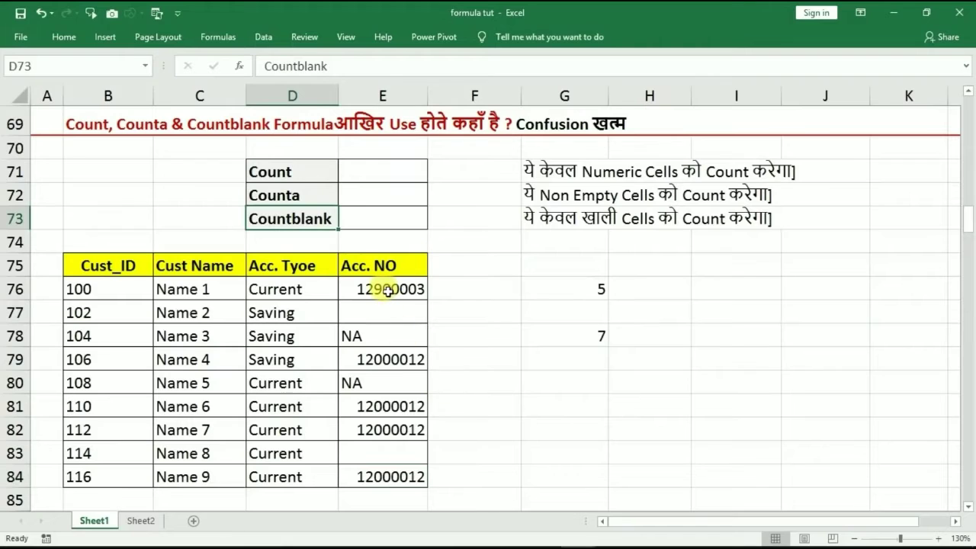
{"action": "left_click_drag", "start_coordinate": [381, 287], "coordinate": [375, 463]}
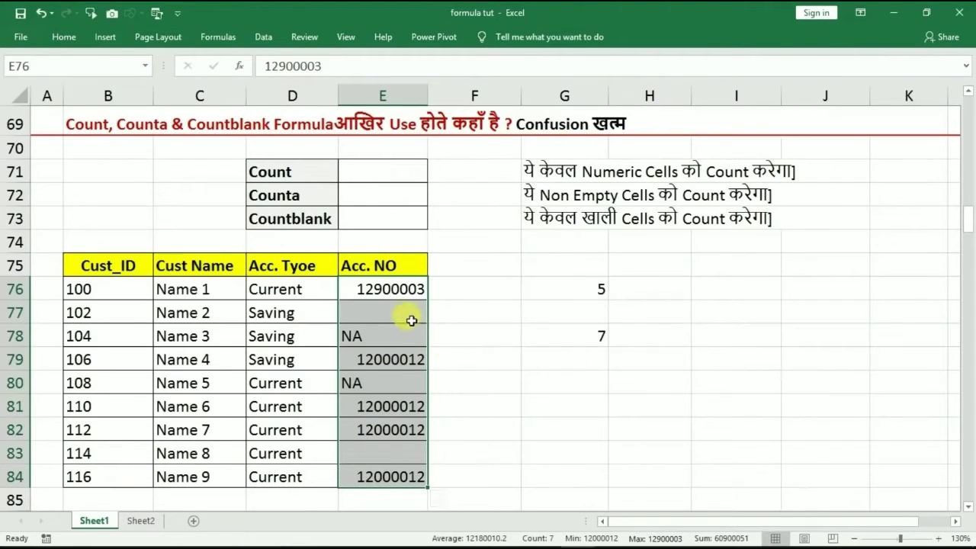
{"action": "left_click", "coordinate": [572, 359]}
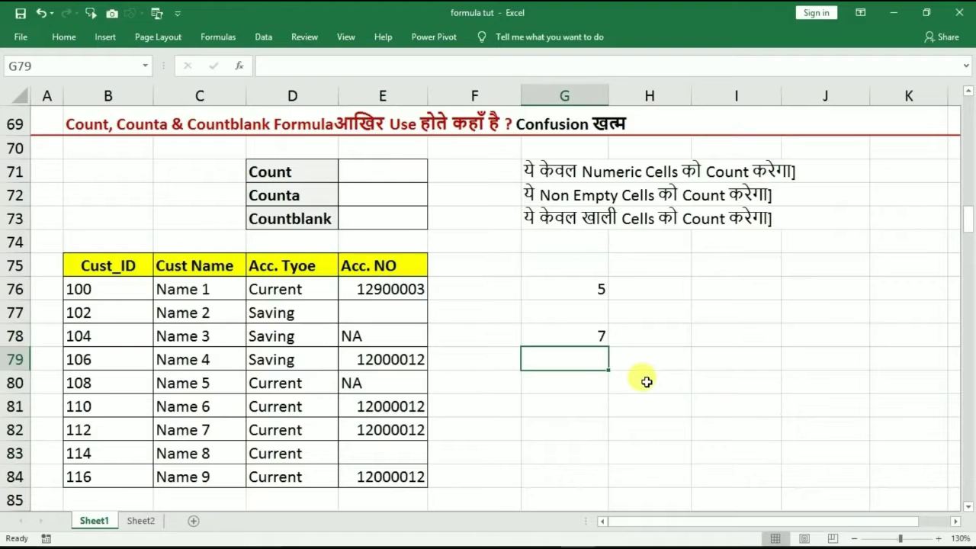
{"action": "type", "text": "=countb"}
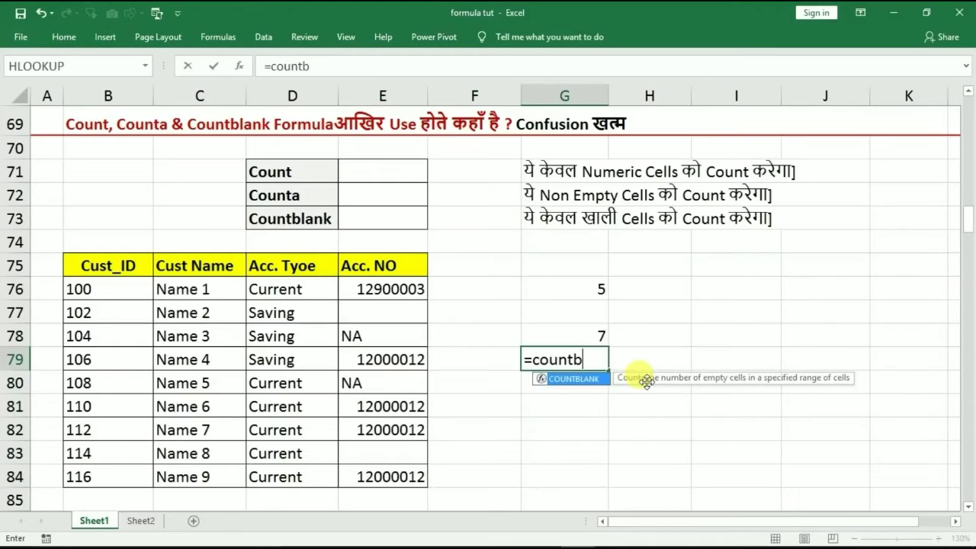
{"action": "type", "text": "lank"}
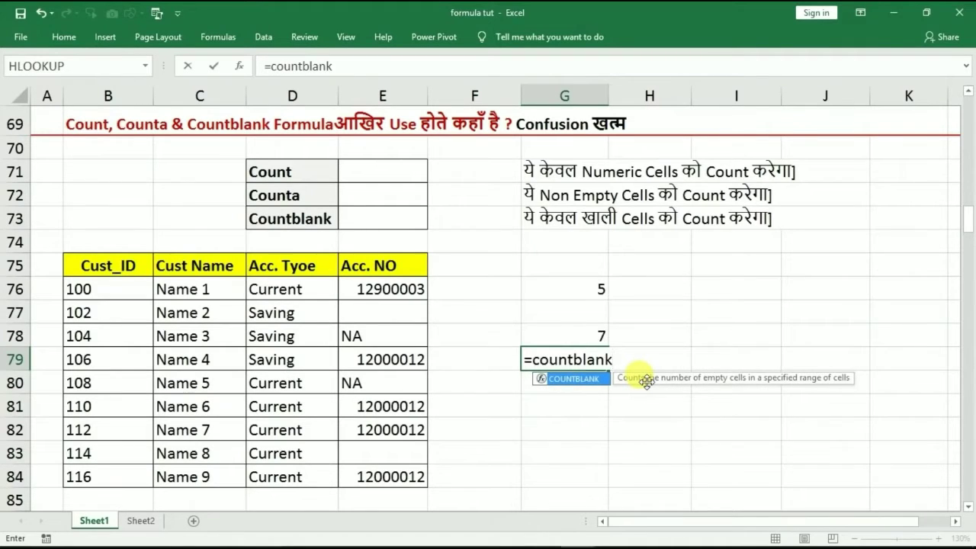
{"action": "type", "text": "("}
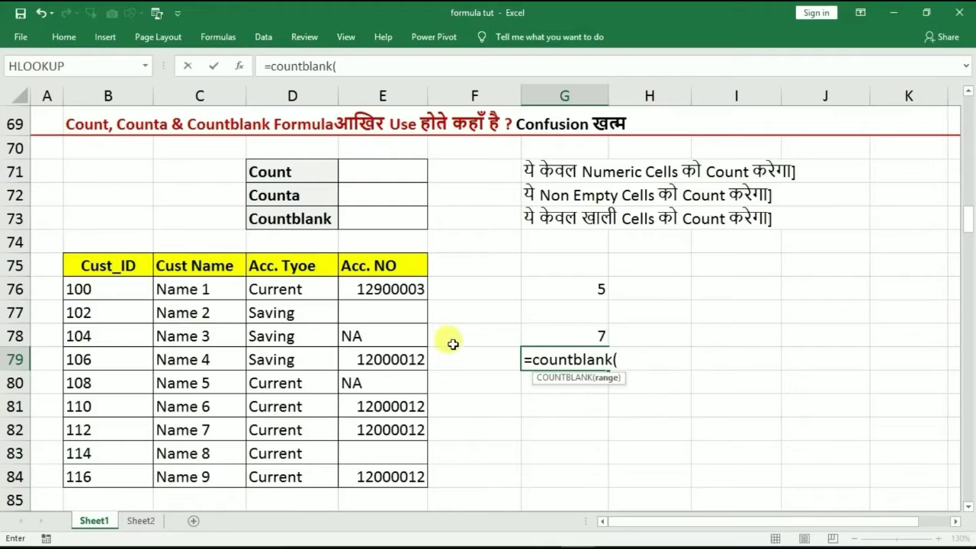
{"action": "left_click_drag", "start_coordinate": [408, 291], "coordinate": [508, 449]}
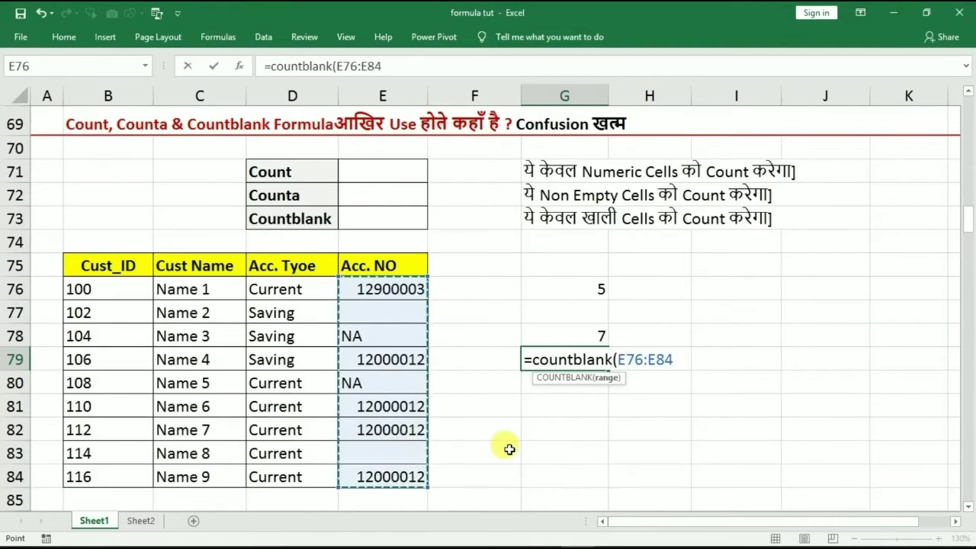
{"action": "type", "text": ")"}
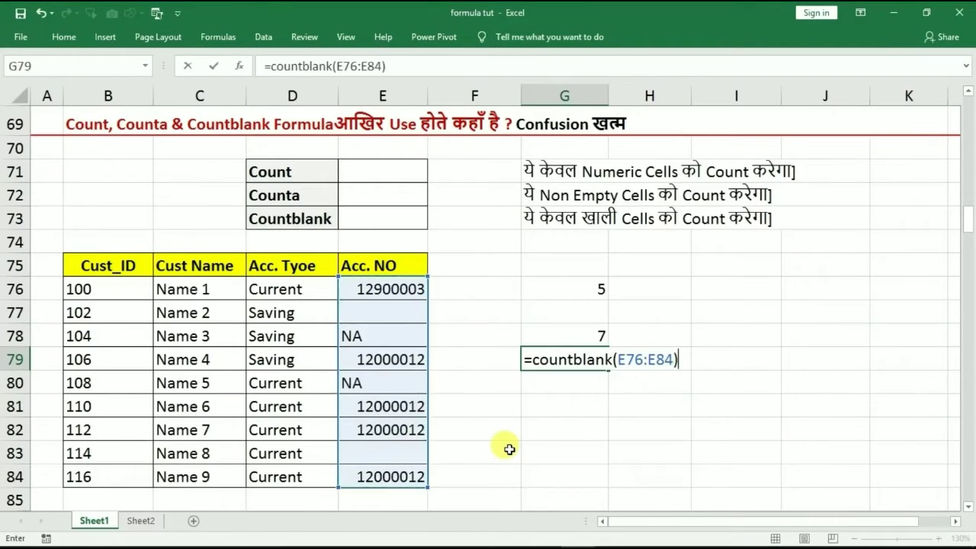
{"action": "key", "text": "Return"}
{"action": "left_click", "coordinate": [562, 362]}
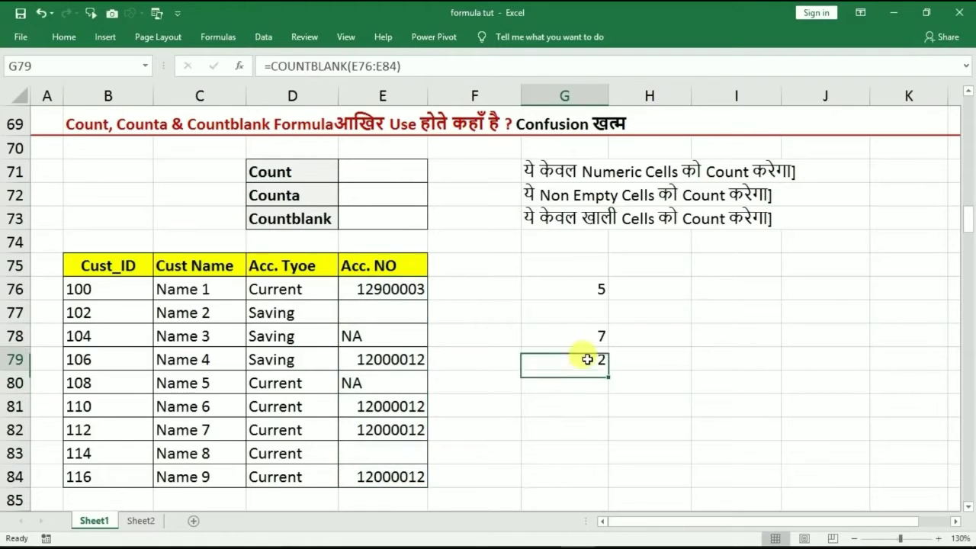
- Check the blank cells E77 and E83 against the COUNTBLANK result, and go to the Dsum, Daverage, Dmin, Dmax, Dcount section
{"action": "left_click", "coordinate": [390, 314]}
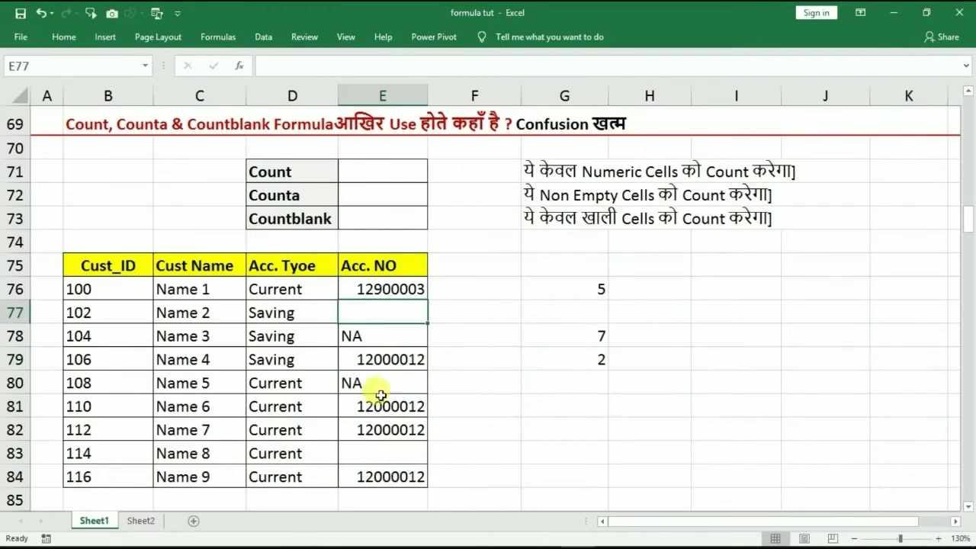
{"action": "left_click", "coordinate": [370, 453]}
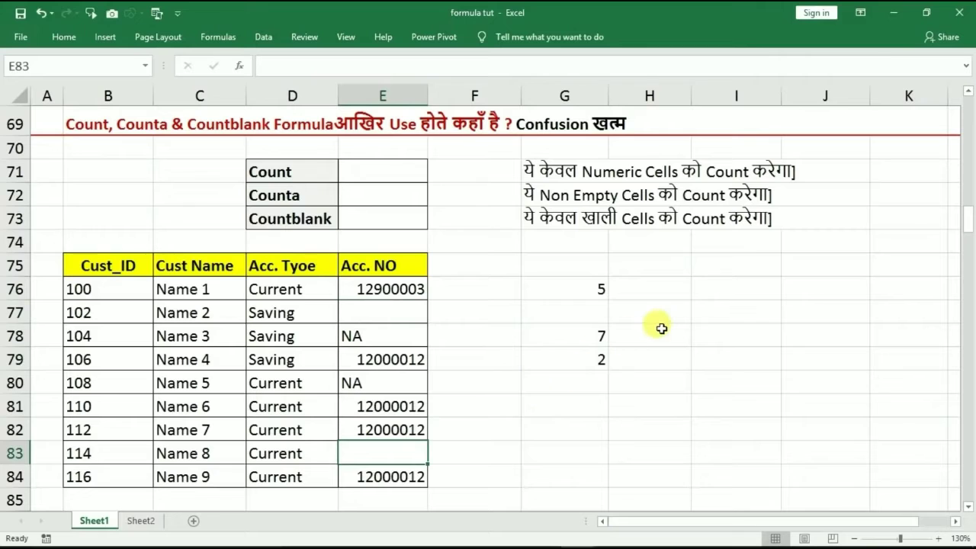
{"action": "left_click", "coordinate": [684, 327]}
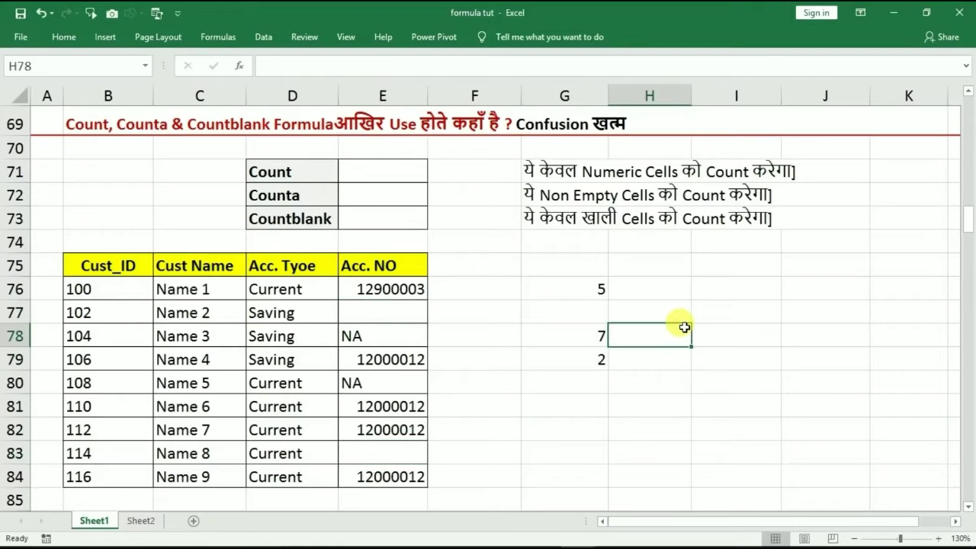
{"action": "key", "text": "Page_Down"}
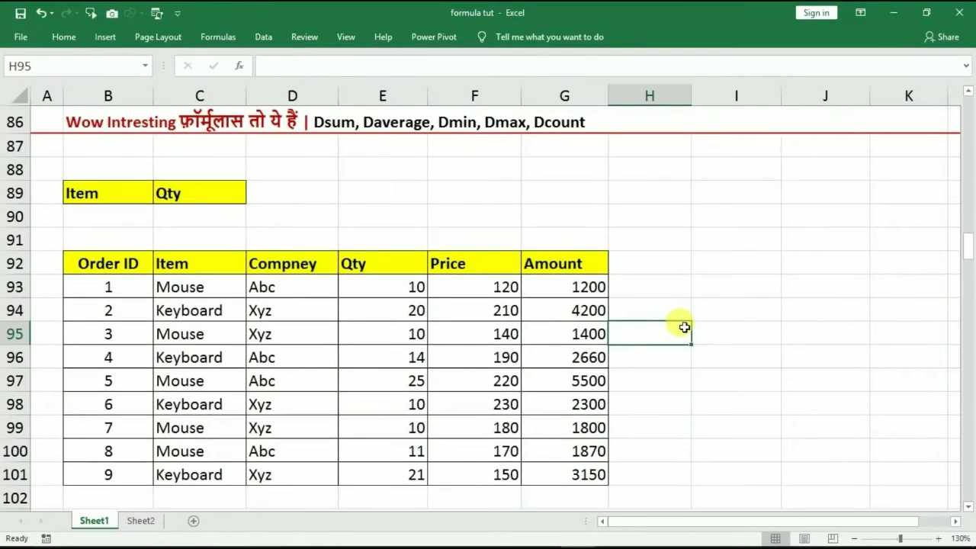
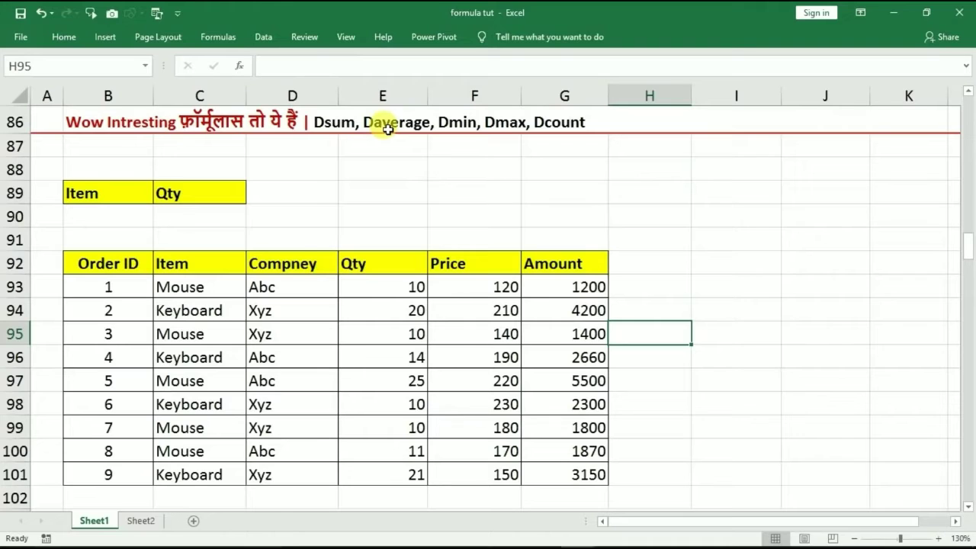
- Review the order table B92:G101 and match its Item and Qty headers with the Item and Qty headers in row 89
{"action": "left_click_drag", "start_coordinate": [109, 264], "coordinate": [552, 459]}
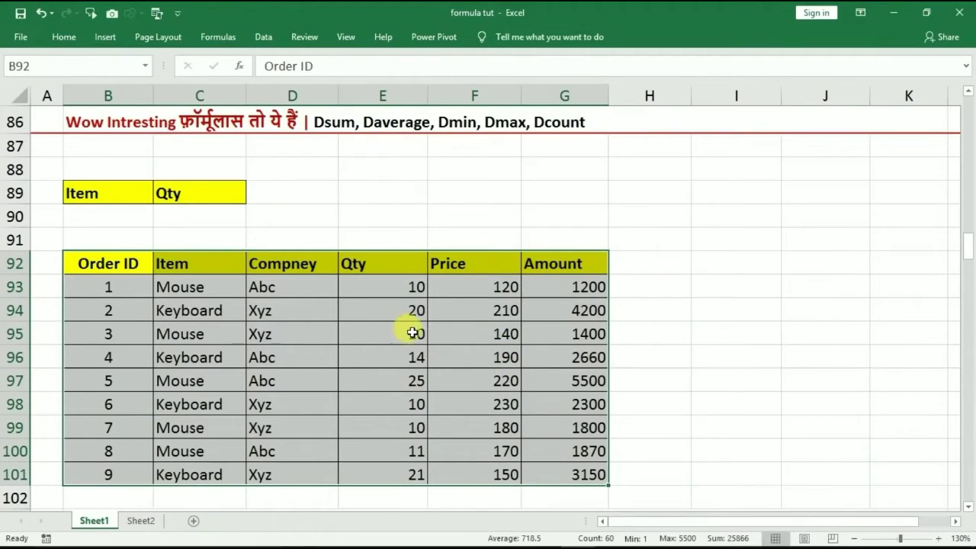
{"action": "left_click", "coordinate": [270, 304]}
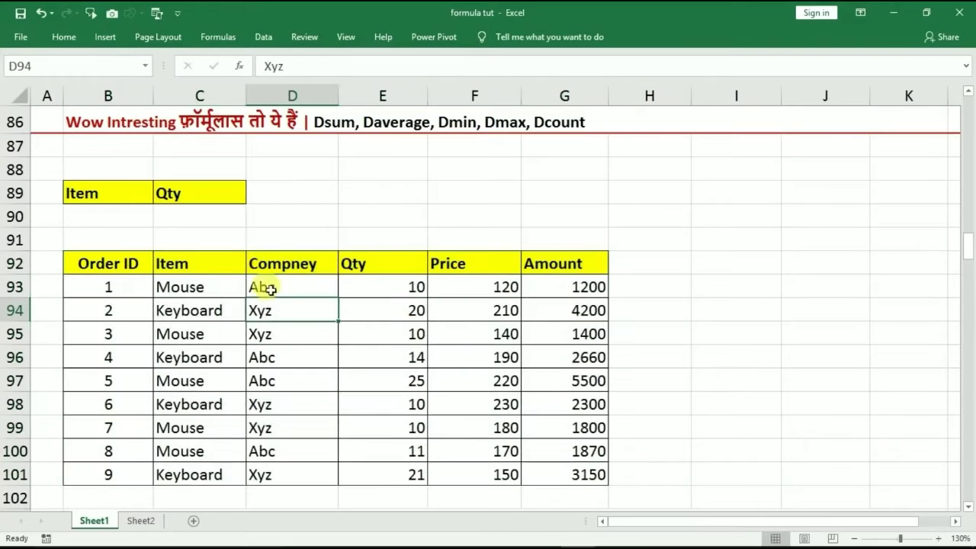
{"action": "left_click", "coordinate": [189, 265]}
{"action": "left_click", "coordinate": [87, 192]}
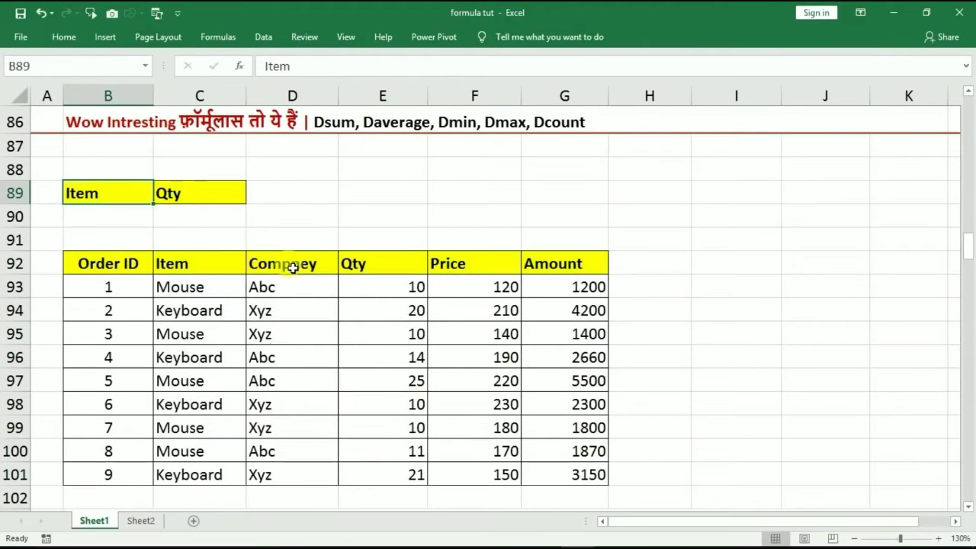
{"action": "left_click", "coordinate": [356, 262]}
{"action": "left_click", "coordinate": [186, 193]}
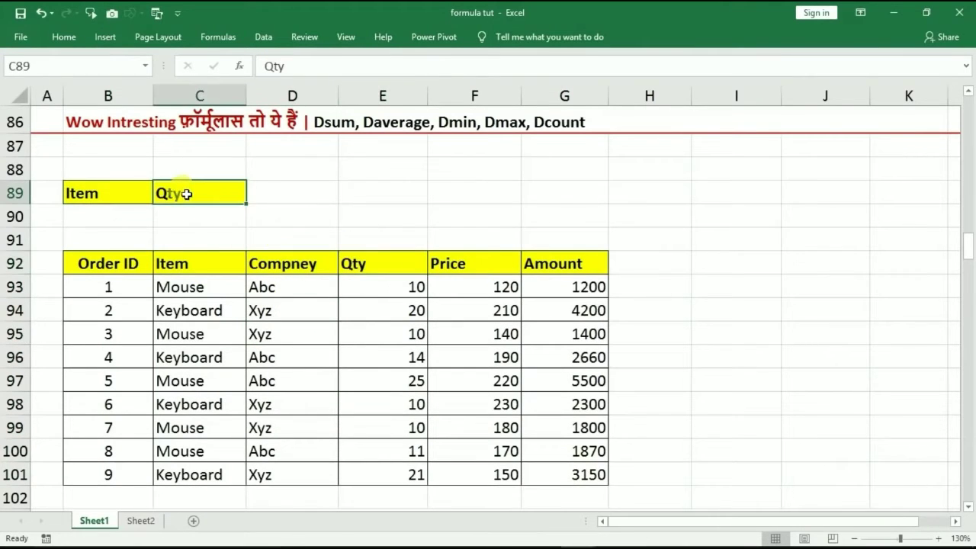
{"action": "left_click", "coordinate": [122, 214]}
{"action": "left_click", "coordinate": [180, 284]}
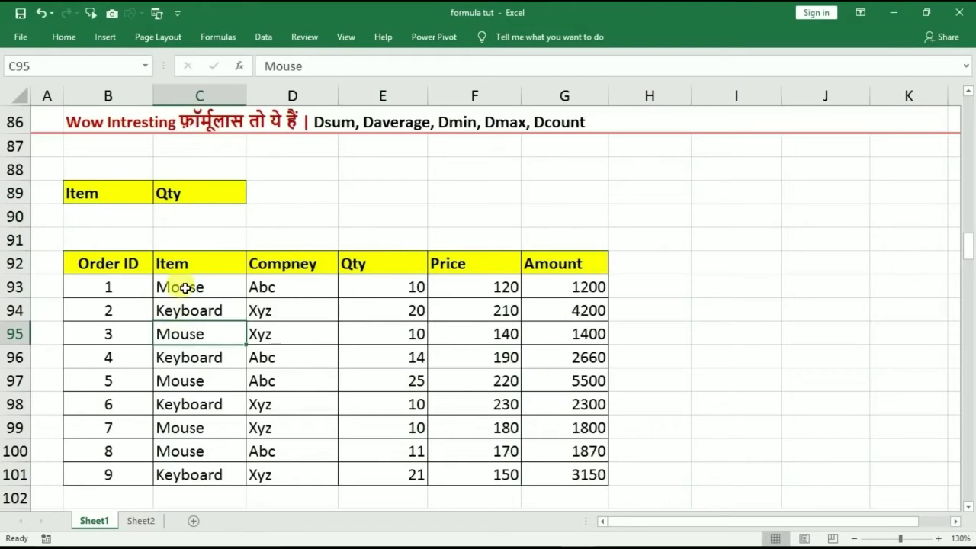
- Examine the empty cells B90 and C90 under the Item and Qty headers against the Qty values in E93:E101
{"action": "left_click", "coordinate": [90, 215]}
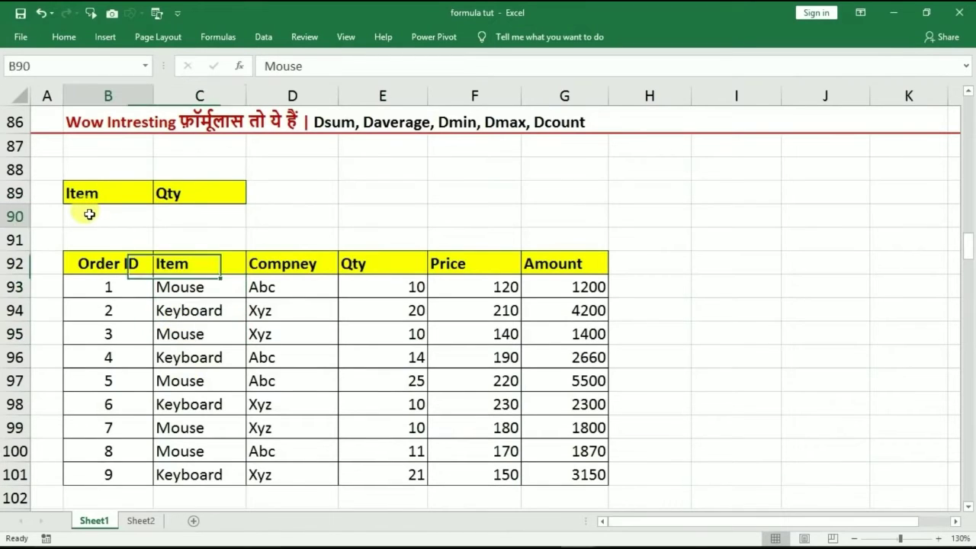
{"action": "left_click", "coordinate": [192, 218]}
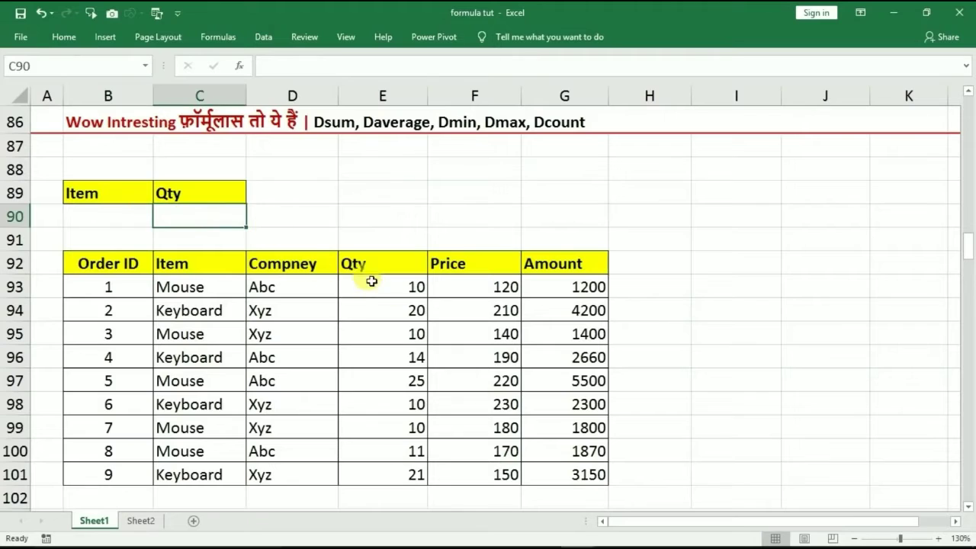
{"action": "left_click_drag", "start_coordinate": [370, 278], "coordinate": [364, 473]}
{"action": "left_click", "coordinate": [193, 215]}
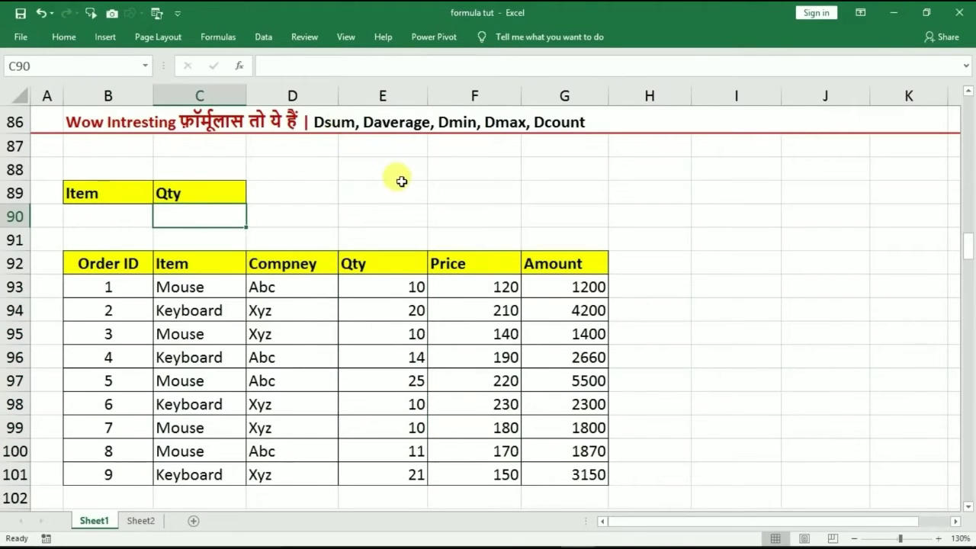
{"action": "left_click", "coordinate": [133, 214]}
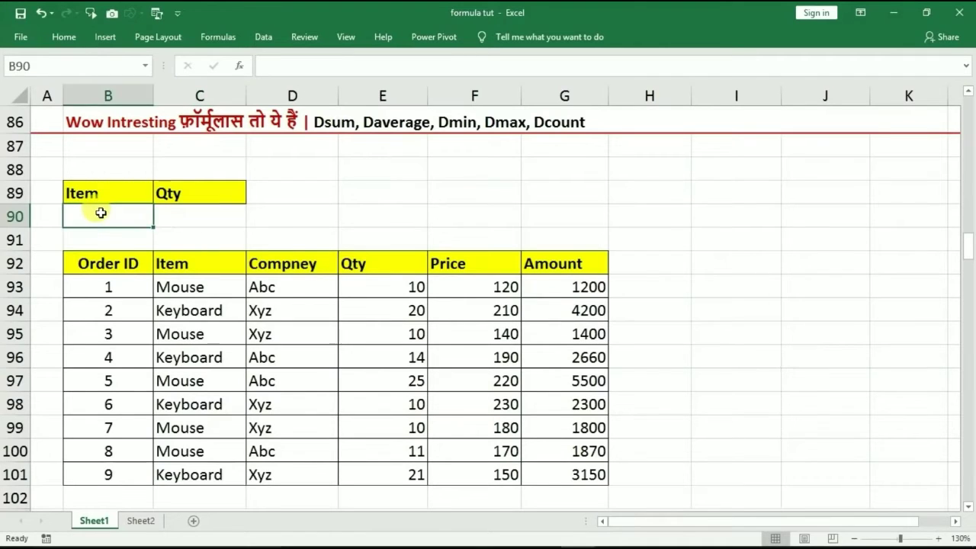
{"action": "left_click_drag", "start_coordinate": [373, 286], "coordinate": [374, 475]}
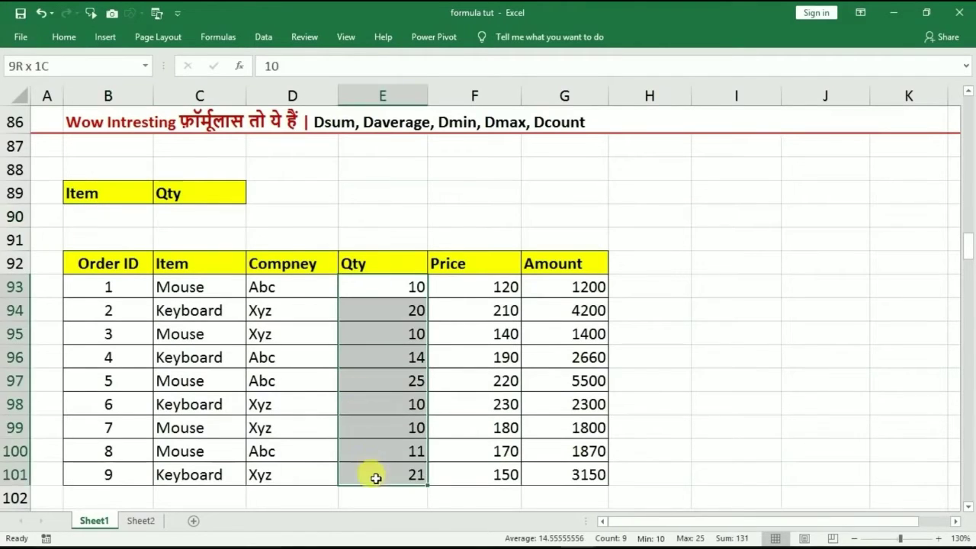
{"action": "left_click", "coordinate": [122, 217]}
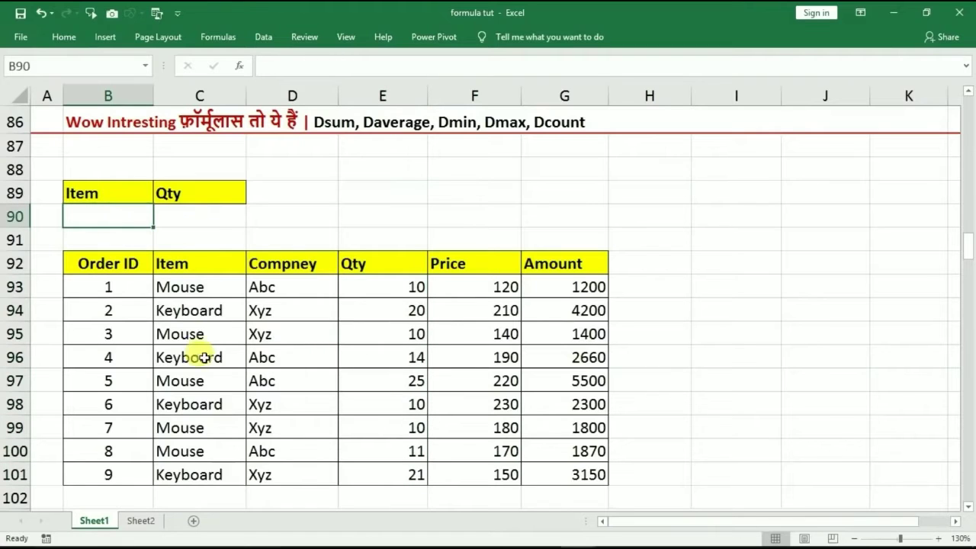
{"action": "left_click_drag", "start_coordinate": [373, 287], "coordinate": [388, 435]}
- Enter a DSUM formula in C90 with database B92:G101, Qty header E92 as the field, and B89:B90 as the criteria
{"action": "left_click", "coordinate": [199, 217]}
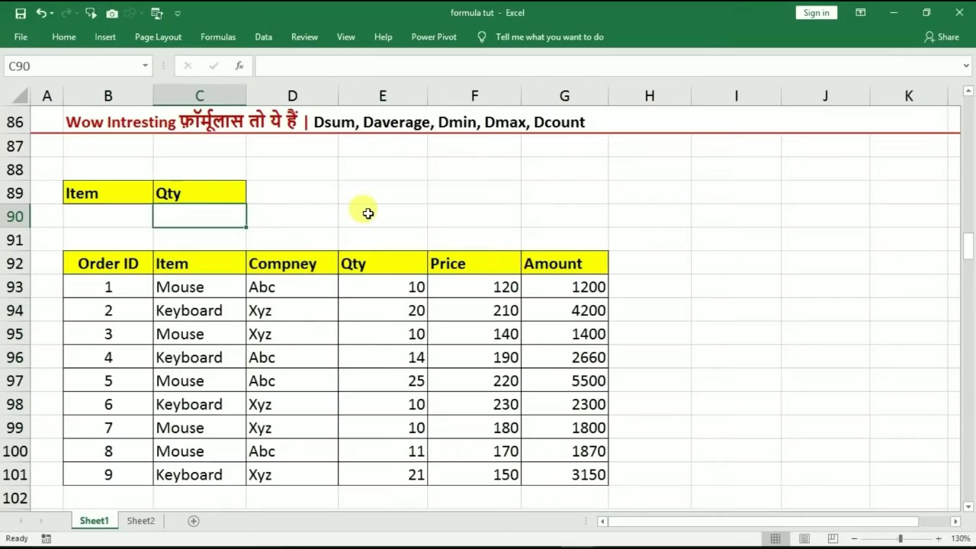
{"action": "type", "text": "="}
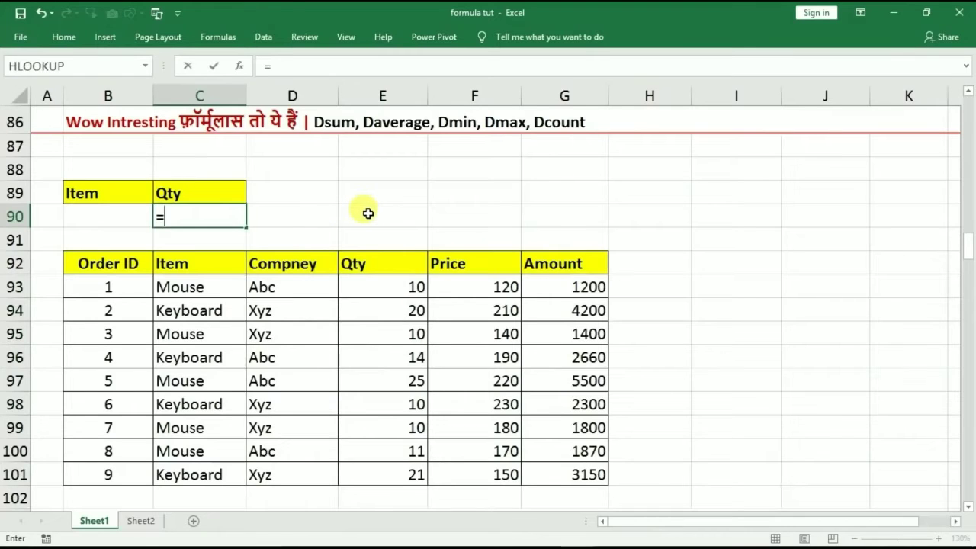
{"action": "type", "text": "dsum"}
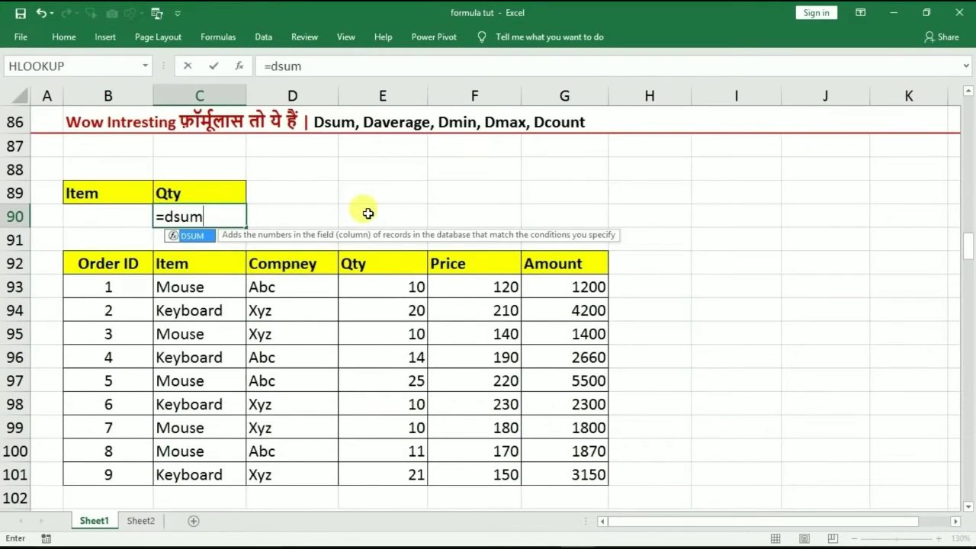
{"action": "type", "text": "("}
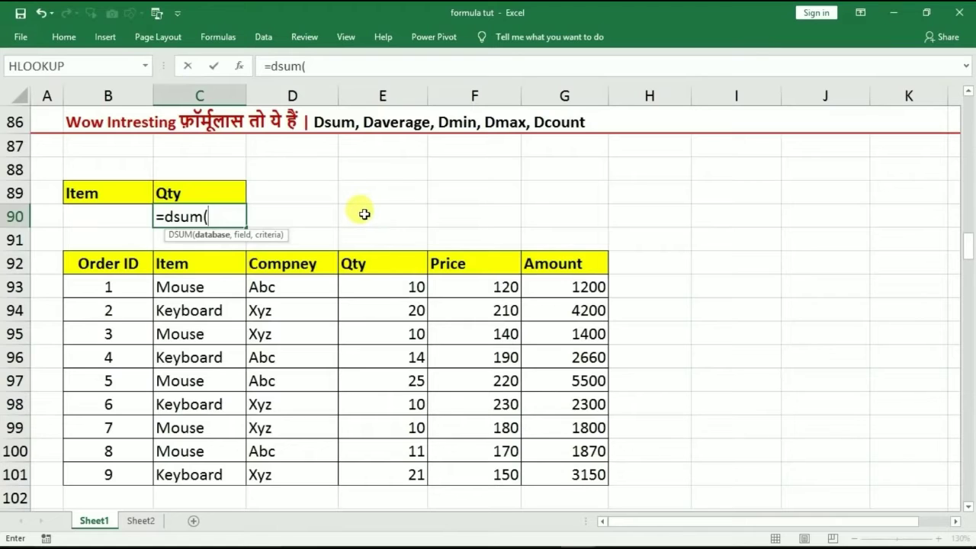
{"action": "left_click", "coordinate": [96, 268]}
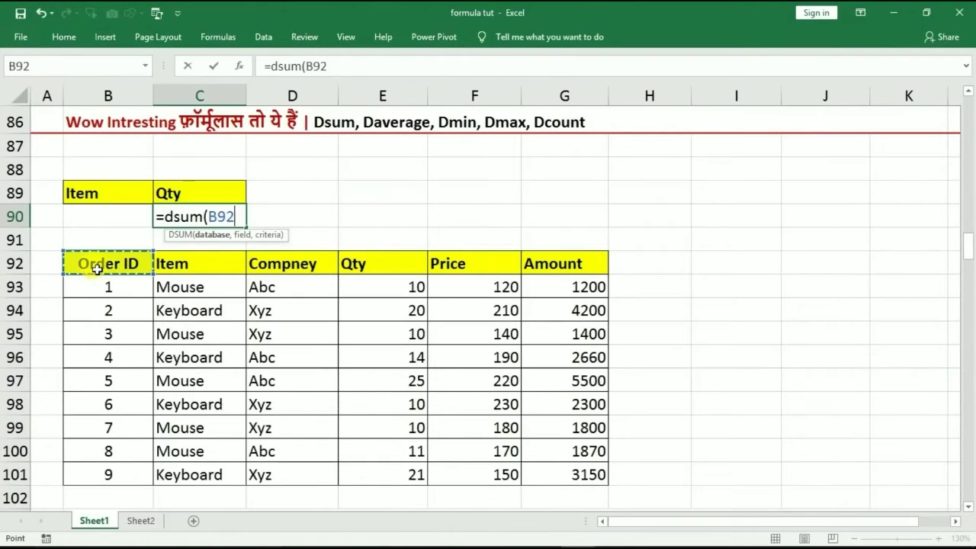
{"action": "left_click_drag", "start_coordinate": [97, 268], "coordinate": [560, 474]}
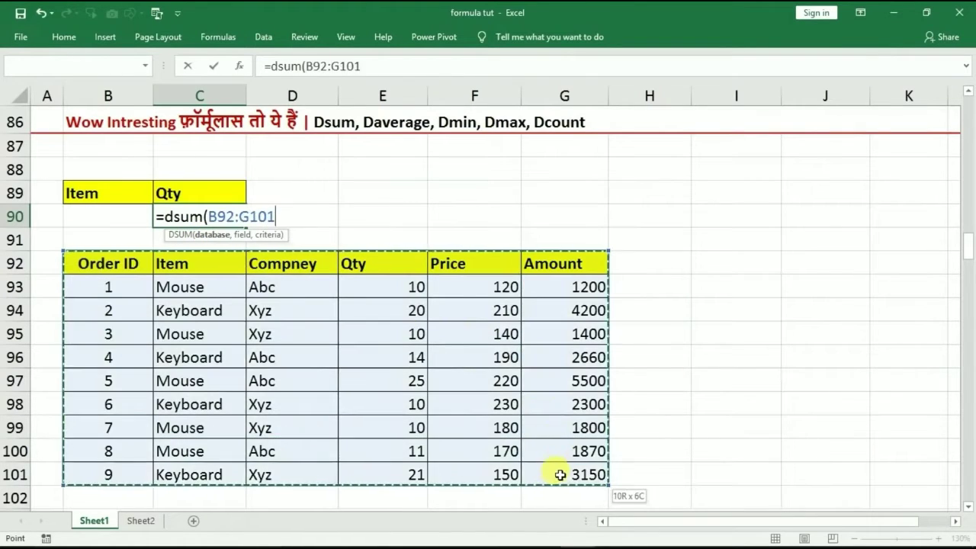
{"action": "type", "text": ","}
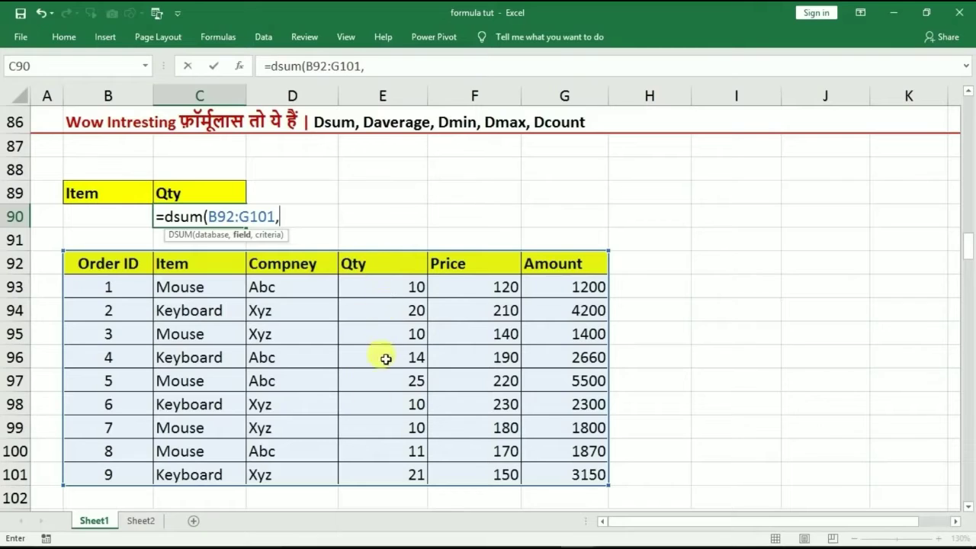
{"action": "left_click", "coordinate": [363, 269]}
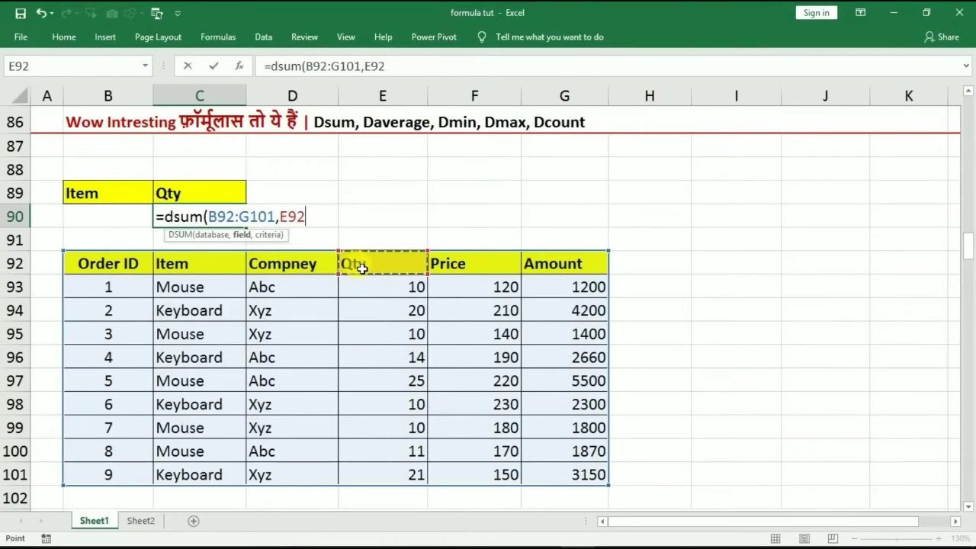
{"action": "type", "text": ","}
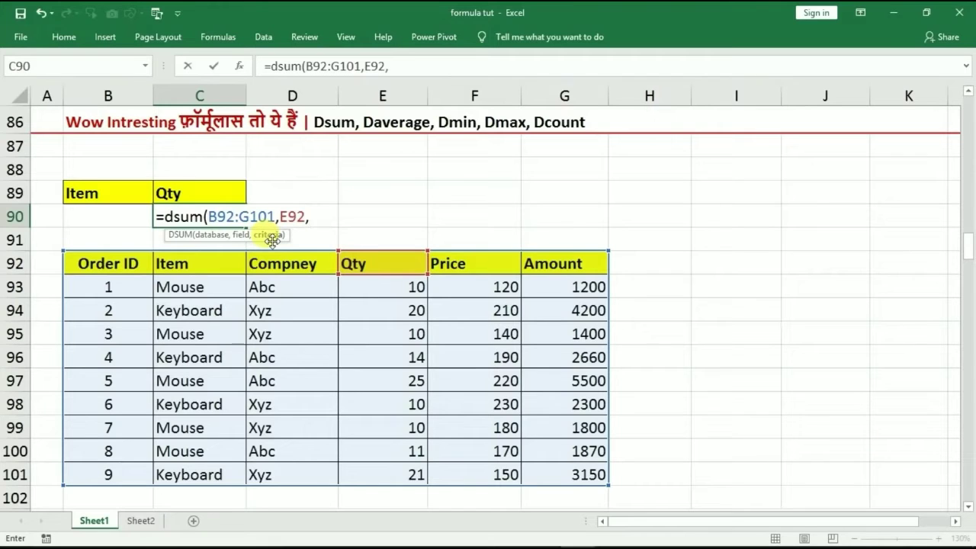
{"action": "left_click", "coordinate": [95, 194]}
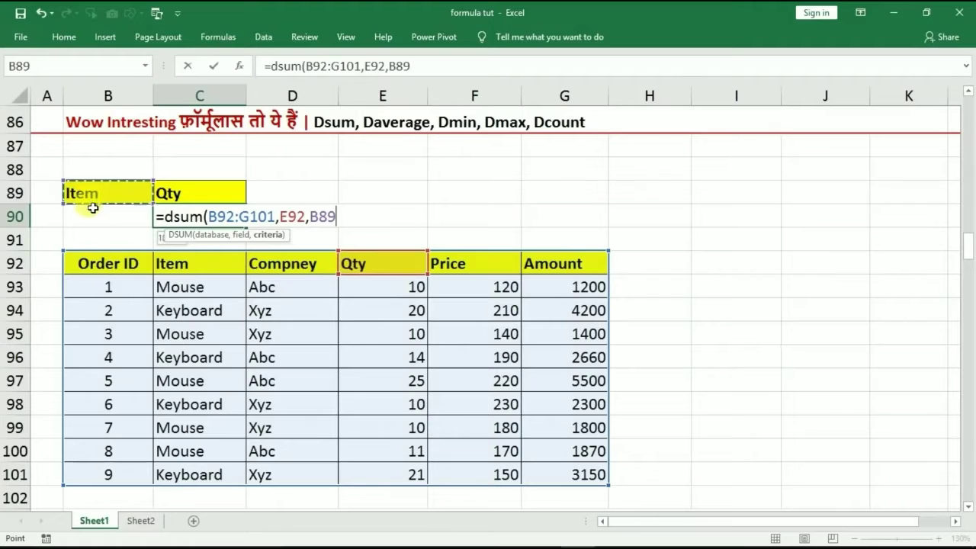
{"action": "left_click_drag", "start_coordinate": [92, 207], "coordinate": [88, 216]}
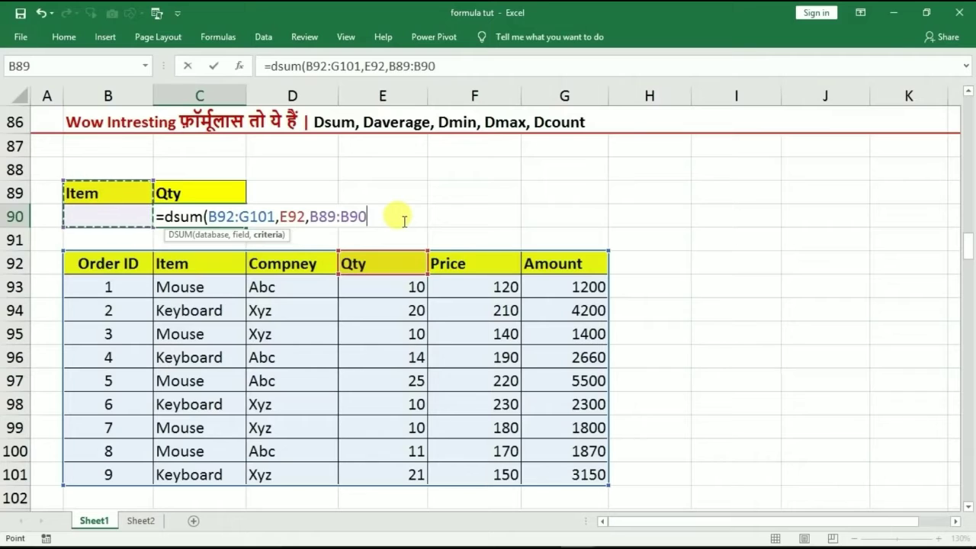
{"action": "type", "text": ")"}
{"action": "key", "text": "Return"}
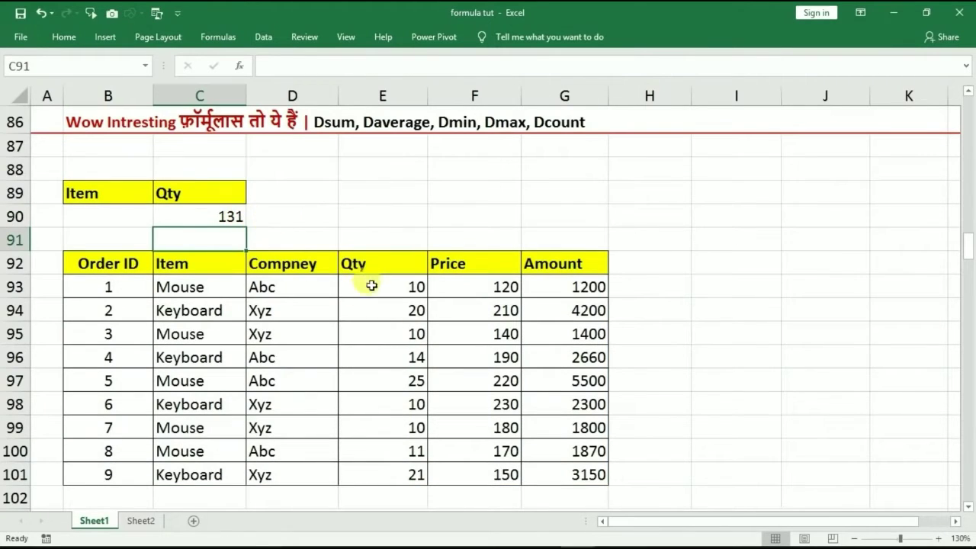
- Test the DSUM formula by entering mouse as the item in B90, and replace it with keyboard
{"action": "left_click", "coordinate": [144, 215]}
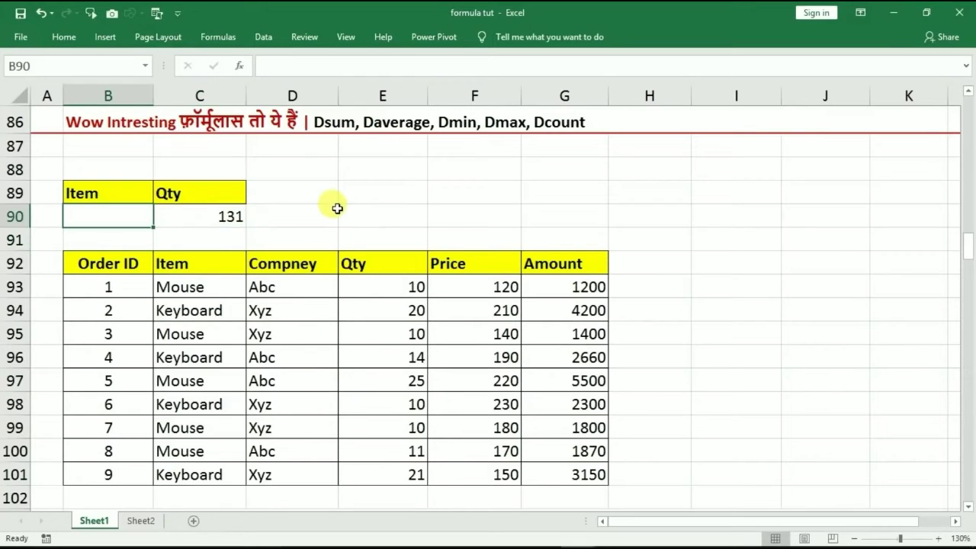
{"action": "type", "text": "mouse"}
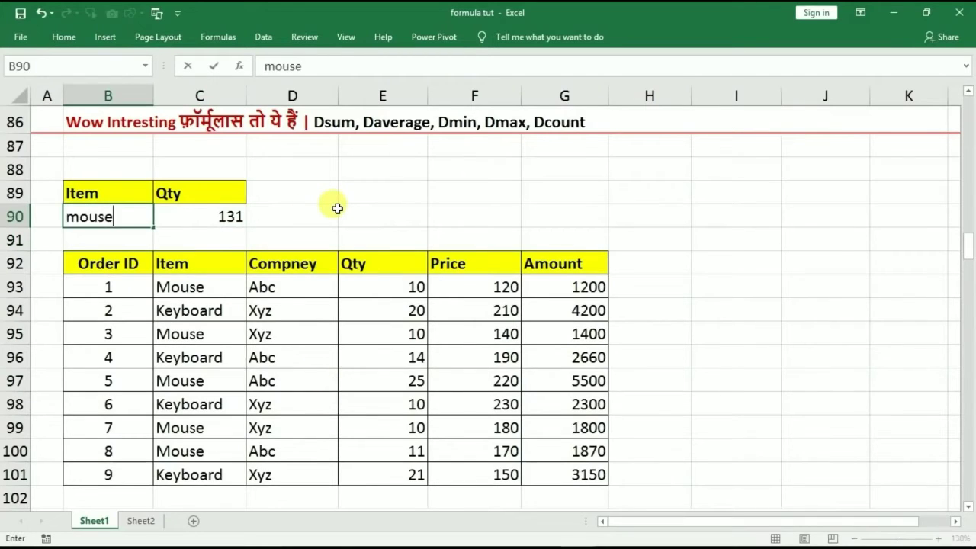
{"action": "key", "text": "Return"}
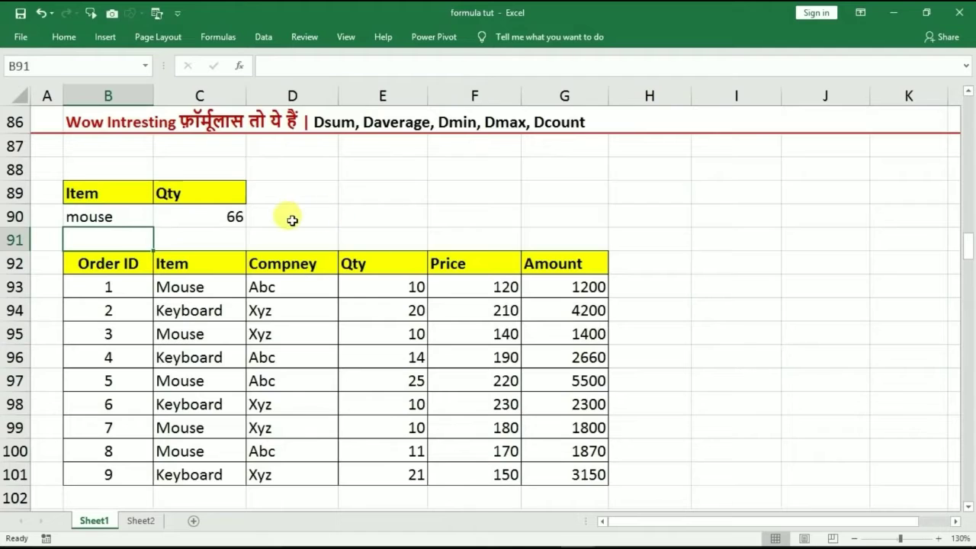
{"action": "key", "text": "Up"}
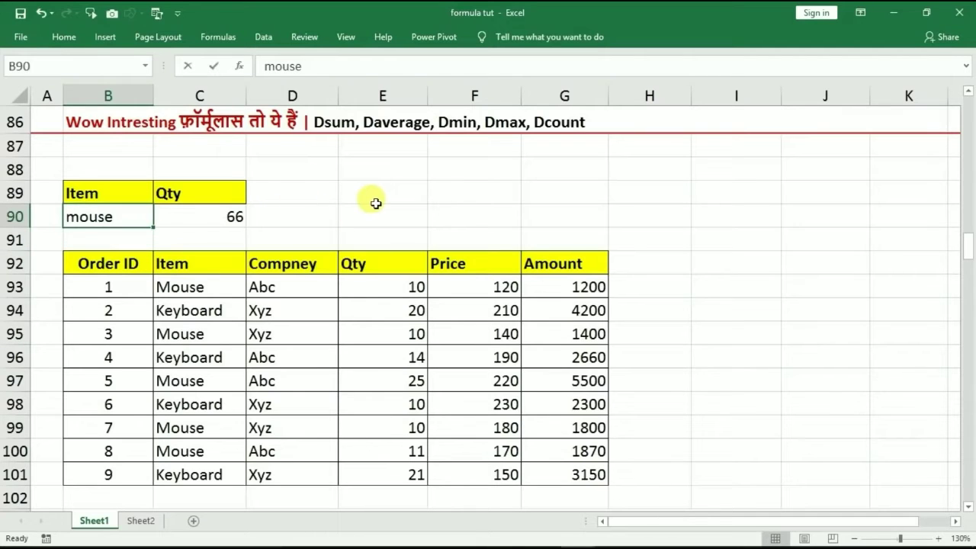
{"action": "type", "text": "keyboard"}
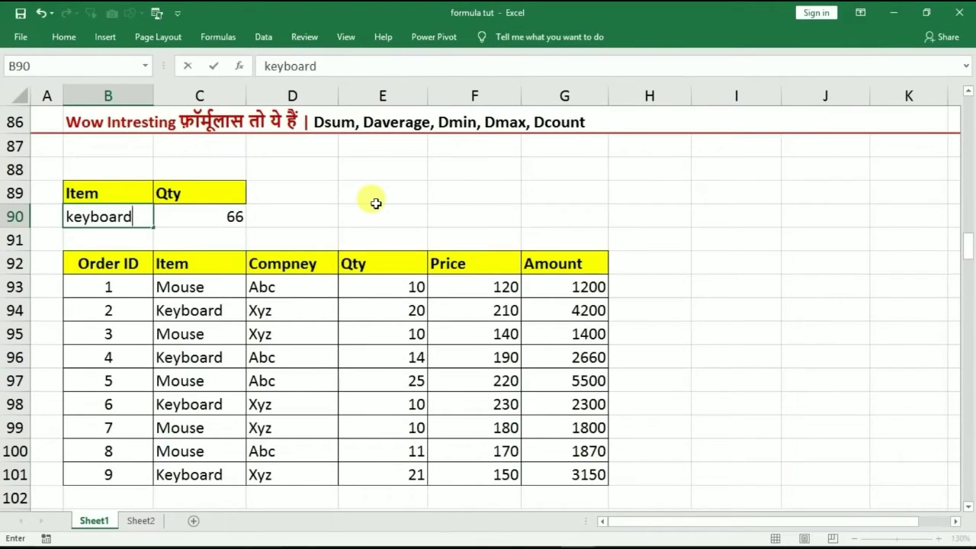
{"action": "key", "text": "Return"}
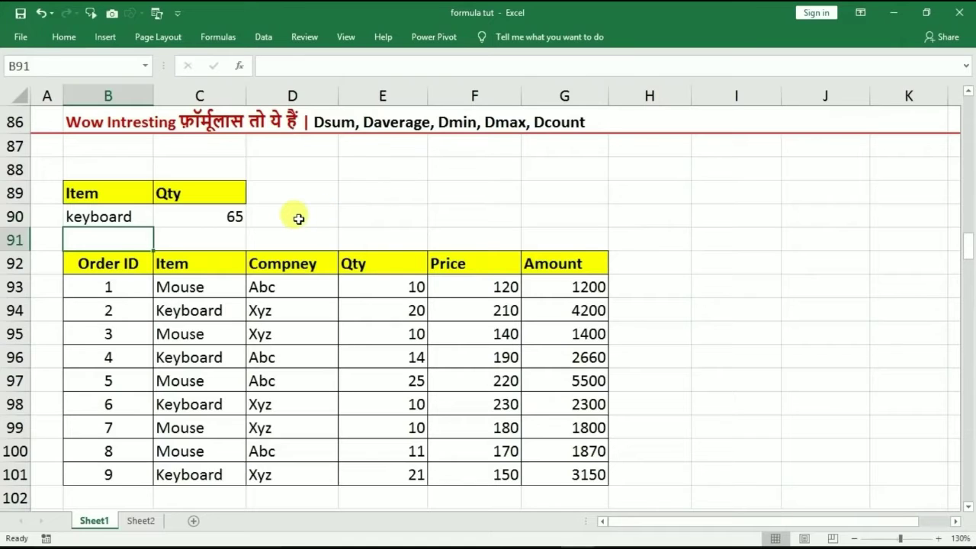
- Review the DSUM formula in C90, its criteria B89:B90, and the matching Keyboard entry in row 94 of the order table
{"action": "left_click", "coordinate": [211, 218]}
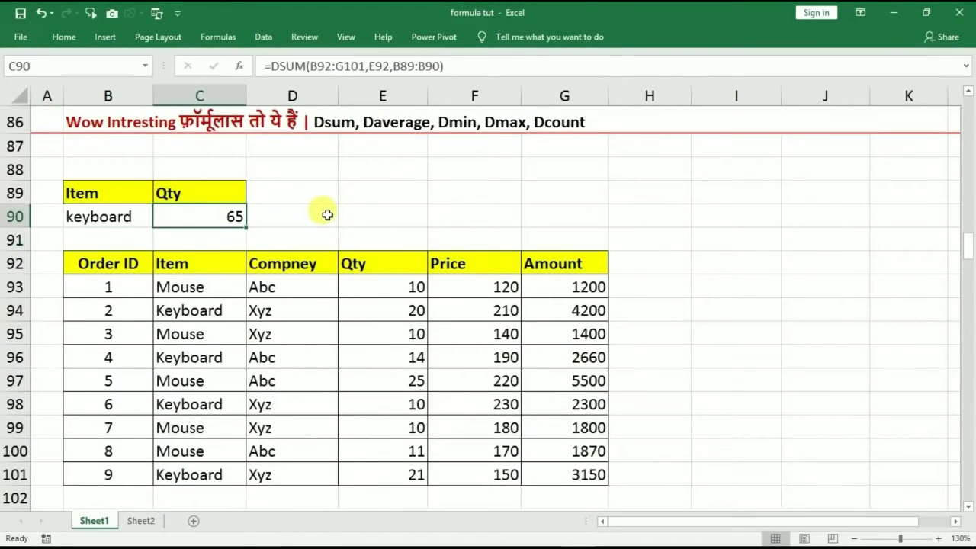
{"action": "left_click", "coordinate": [103, 218]}
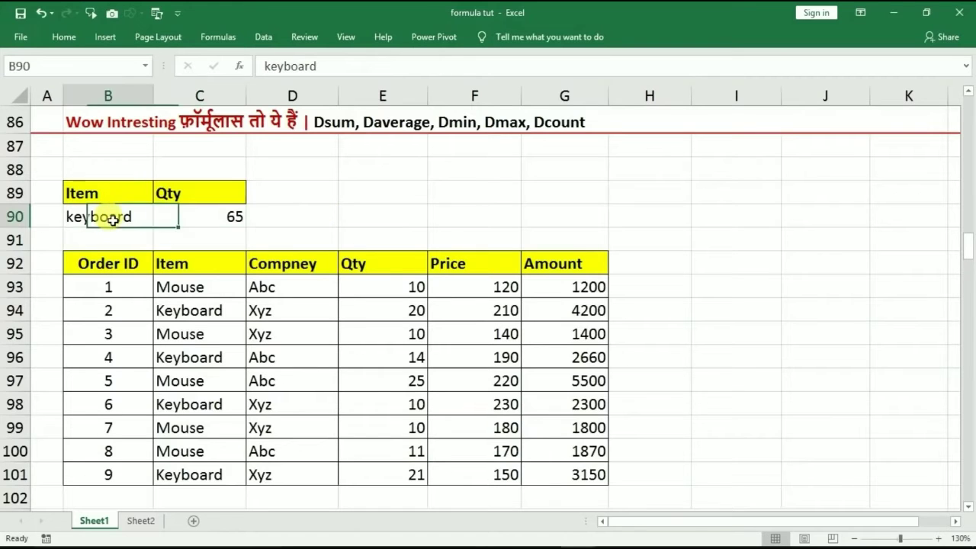
{"action": "left_click_drag", "start_coordinate": [113, 190], "coordinate": [109, 213]}
{"action": "left_click_drag", "start_coordinate": [178, 265], "coordinate": [192, 425]}
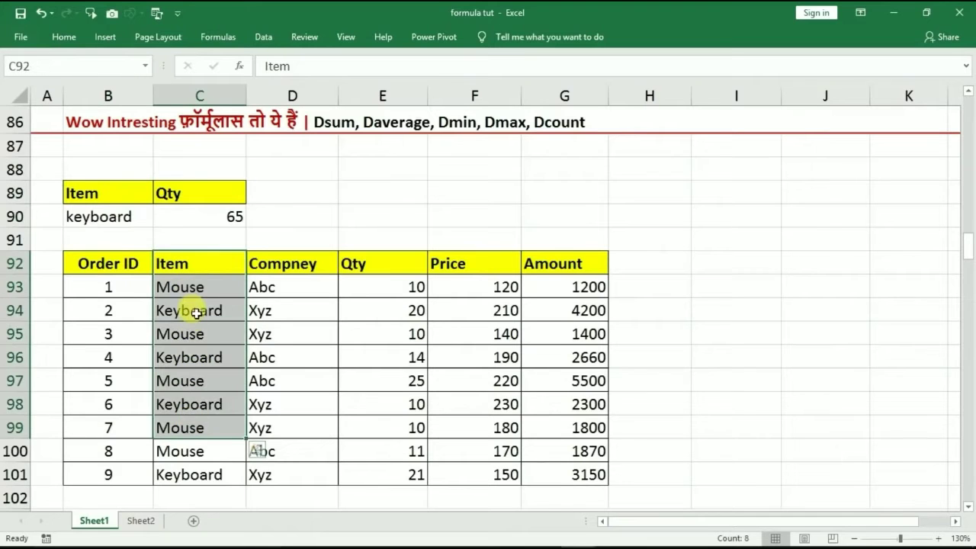
{"action": "left_click_drag", "start_coordinate": [191, 312], "coordinate": [347, 312]}
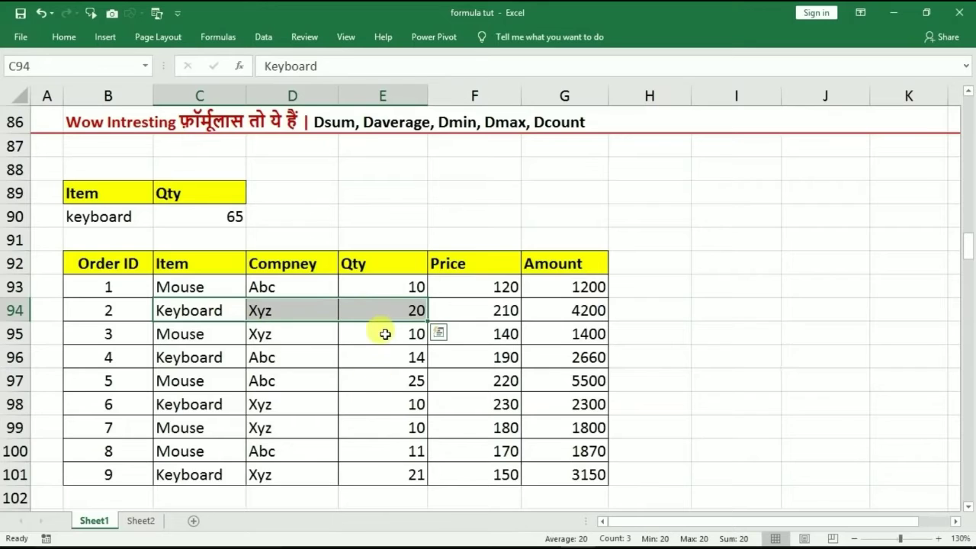
- Copy the Amount header from G92 into D89, beside the Qty header of the summary table
{"action": "left_click", "coordinate": [270, 193]}
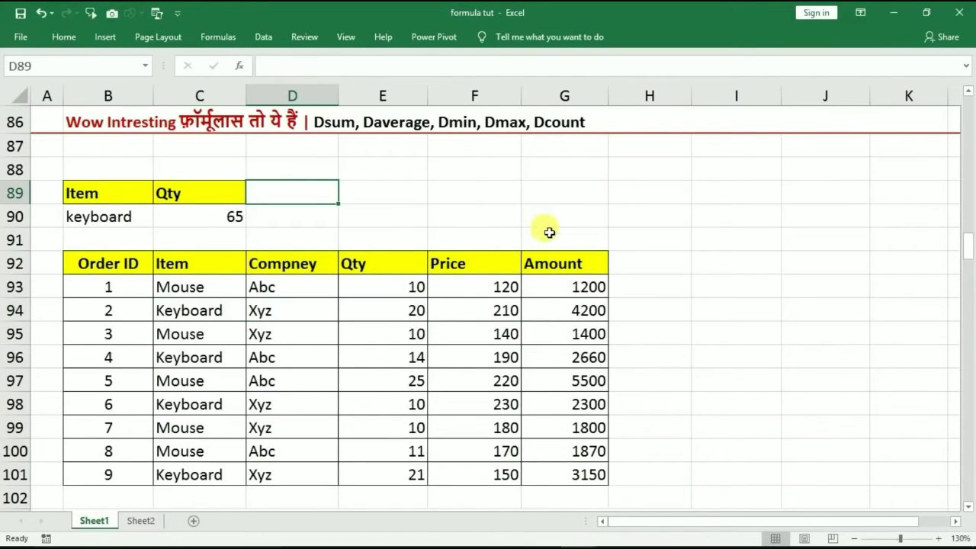
{"action": "left_click", "coordinate": [538, 263]}
{"action": "key", "text": "ctrl+c"}
{"action": "left_click", "coordinate": [267, 192]}
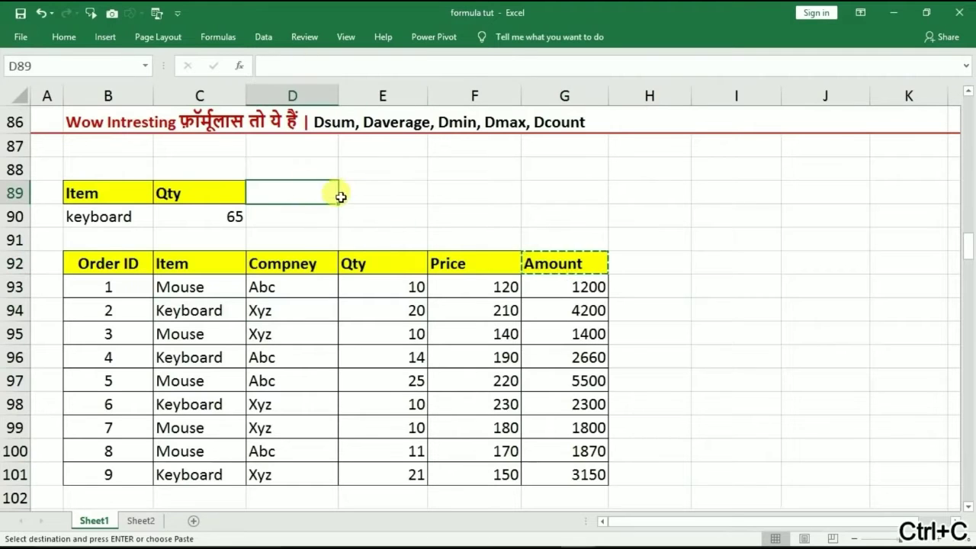
{"action": "key", "text": "ctrl+v"}
- Enter a DSUM formula in D90 with database B92:G101, Amount header G92 as the field, and B89:B90 as the criteria
{"action": "key", "text": "Down"}
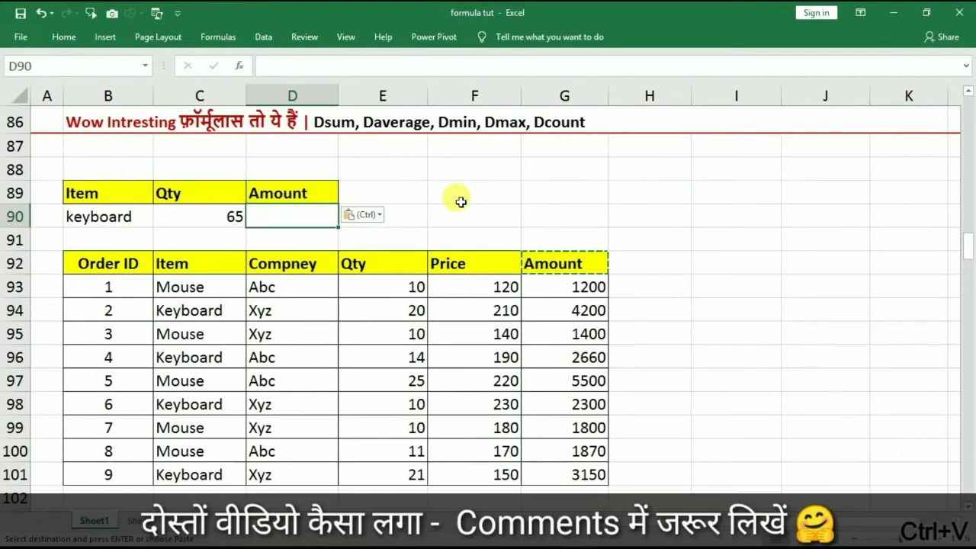
{"action": "type", "text": "=dsu"}
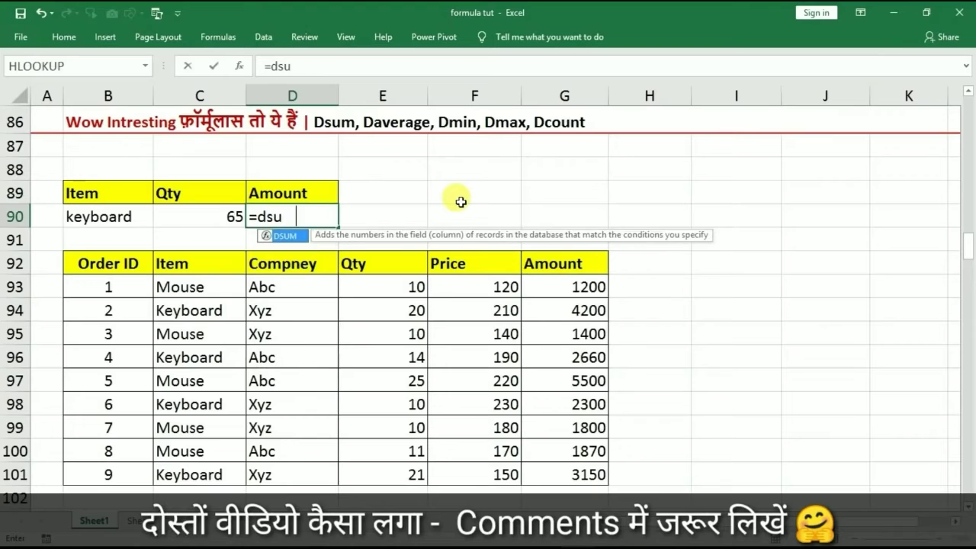
{"action": "type", "text": "m("}
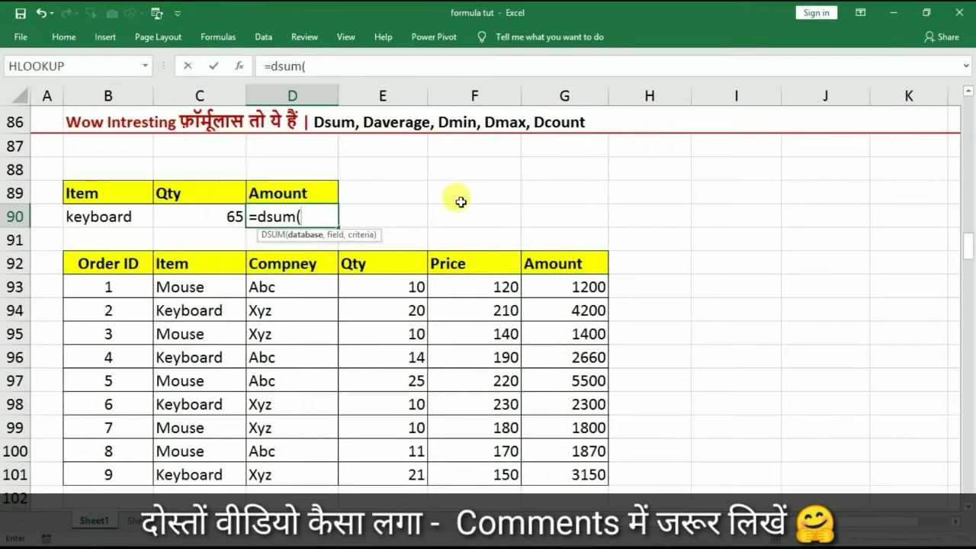
{"action": "left_click_drag", "start_coordinate": [76, 263], "coordinate": [580, 472]}
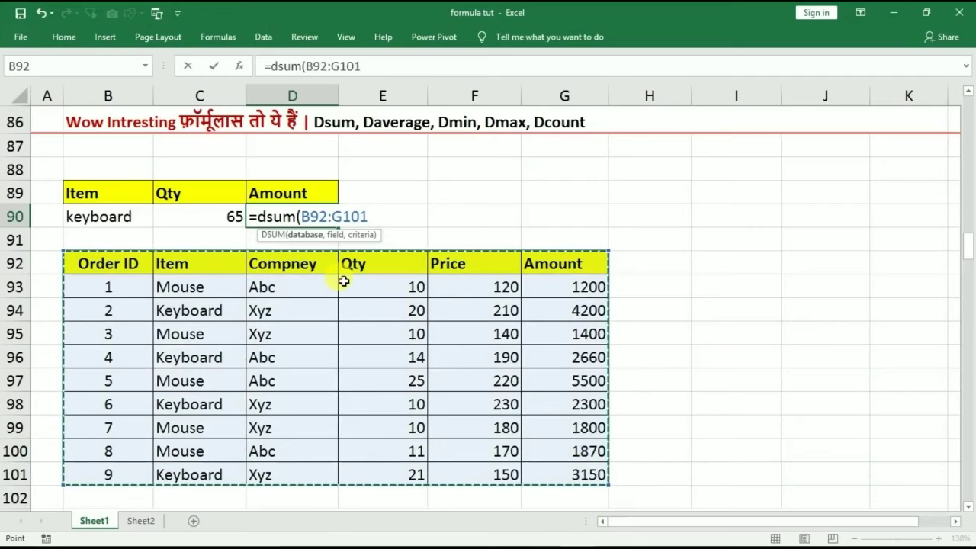
{"action": "type", "text": ","}
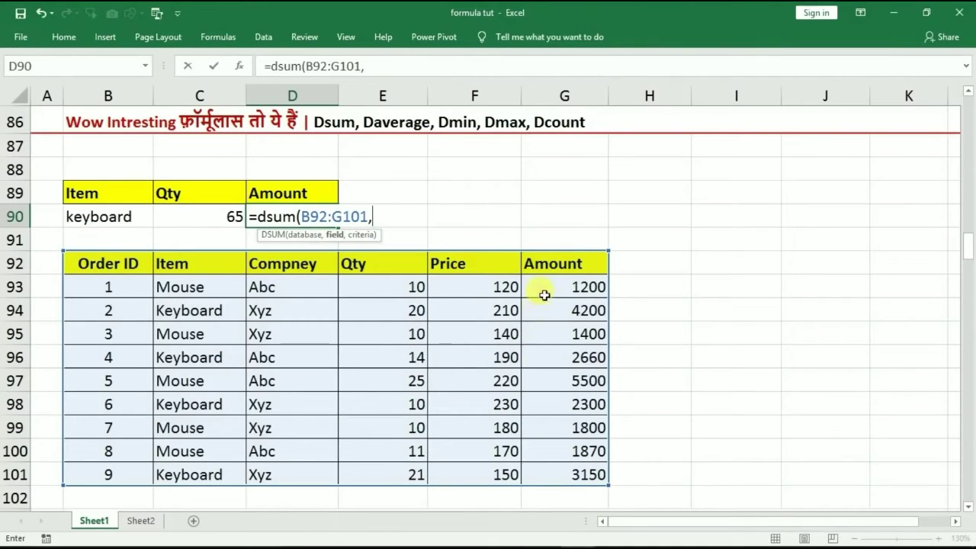
{"action": "left_click", "coordinate": [548, 264]}
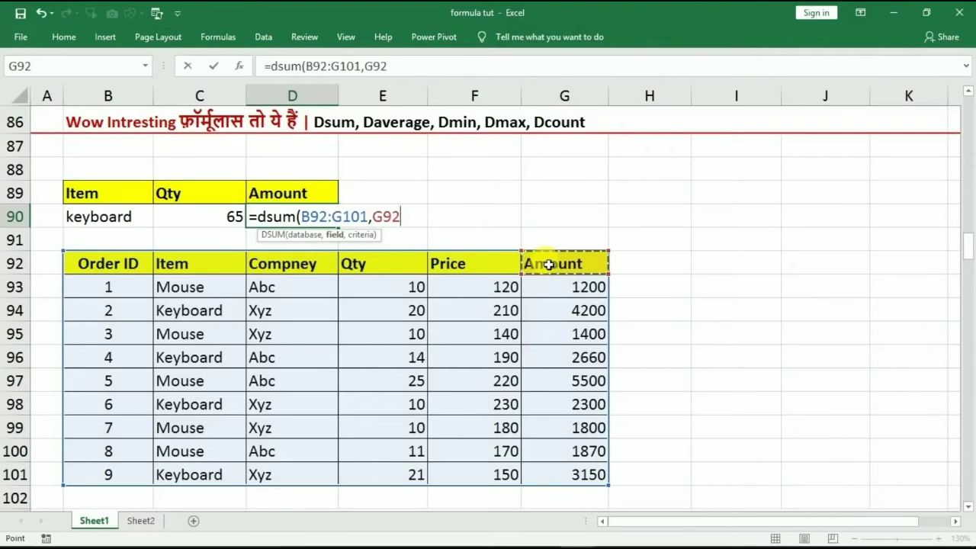
{"action": "type", "text": ","}
{"action": "left_click_drag", "start_coordinate": [96, 194], "coordinate": [111, 215]}
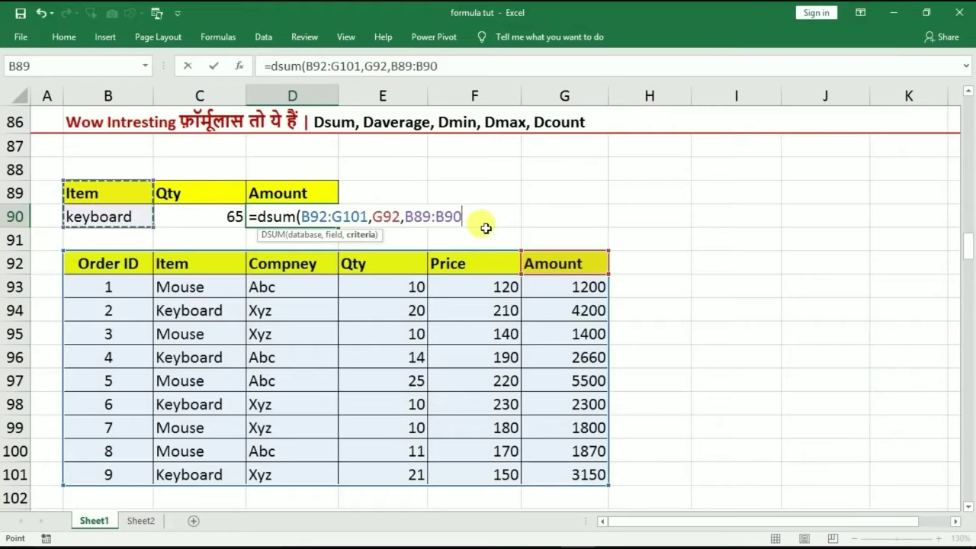
{"action": "key", "text": "Return"}
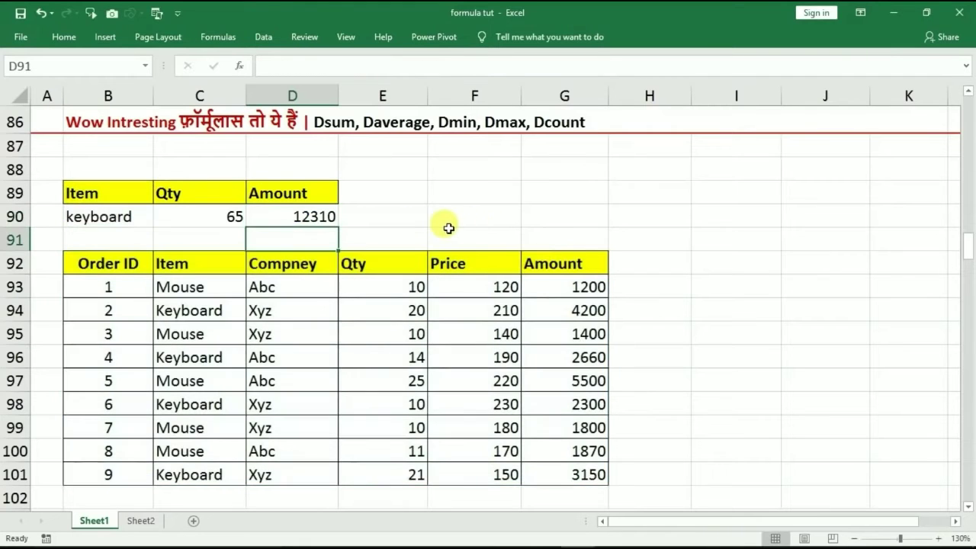
- Test both DSUM formulas by entering mouse as the item in B90 and checking the Qty and Amount cells
{"action": "left_click", "coordinate": [198, 216]}
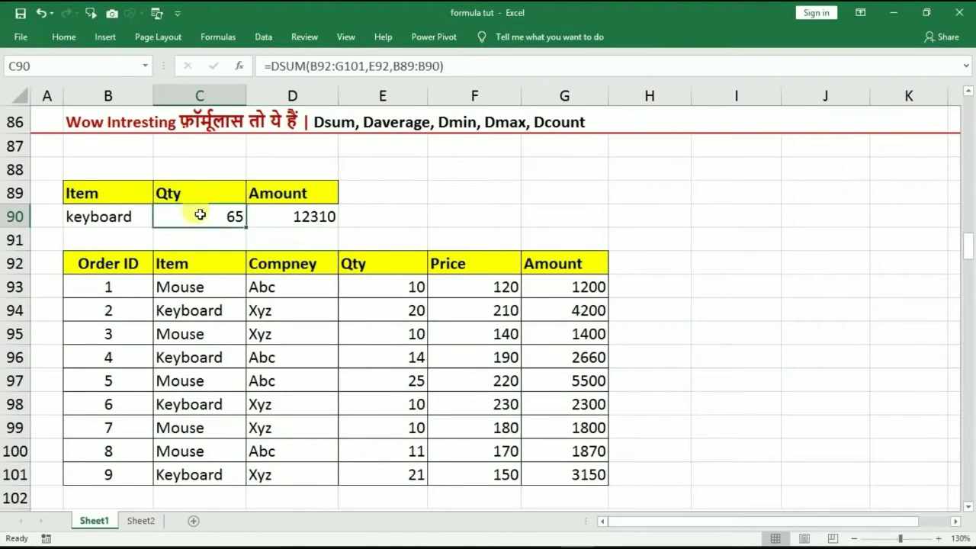
{"action": "left_click", "coordinate": [282, 224]}
{"action": "left_click", "coordinate": [84, 216]}
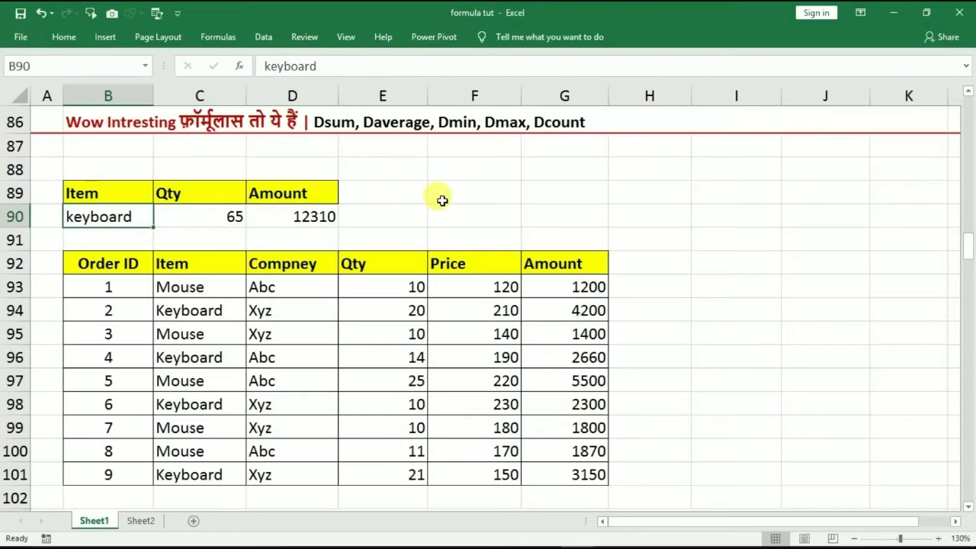
{"action": "type", "text": "mouse"}
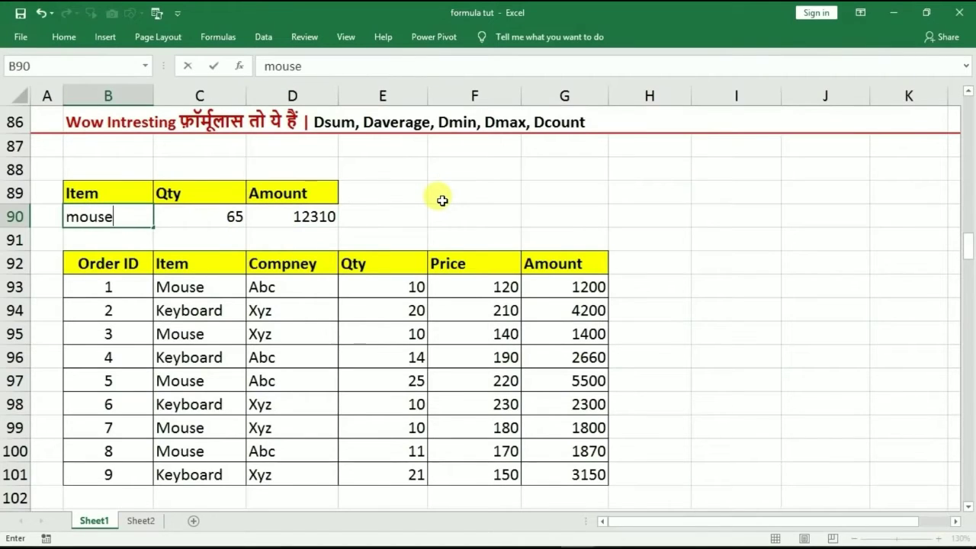
{"action": "key", "text": "Return"}
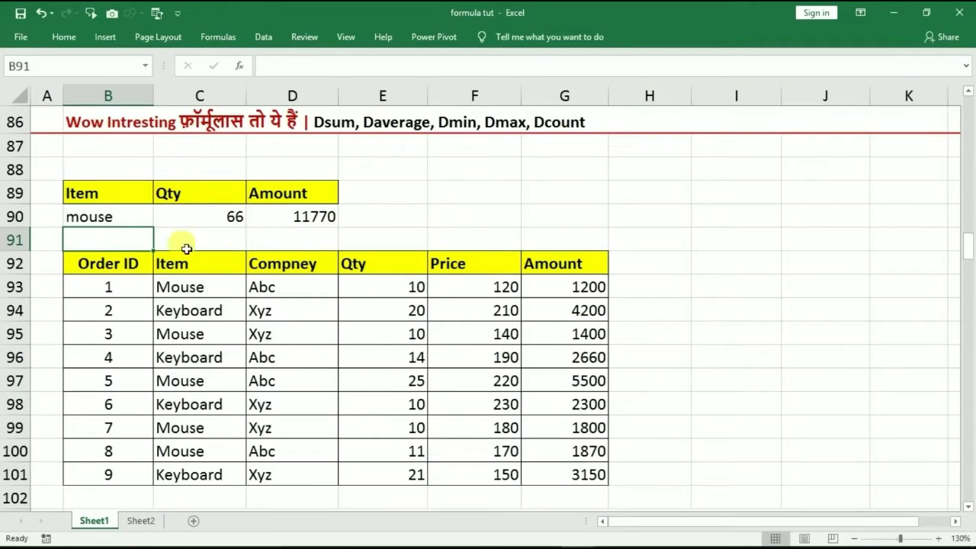
{"action": "left_click_drag", "start_coordinate": [178, 203], "coordinate": [254, 211]}
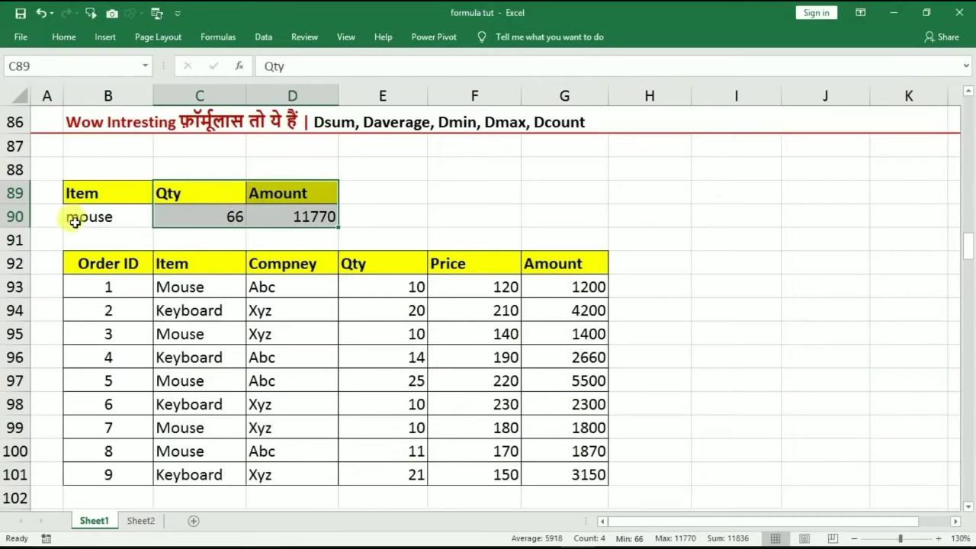
- Copy the Item, Compney and Qty headers from C92:E92 to F88:H88 to set up a two-criteria summary
{"action": "left_click_drag", "start_coordinate": [196, 282], "coordinate": [191, 329]}
{"action": "left_click", "coordinate": [200, 264]}
{"action": "left_click_drag", "start_coordinate": [200, 264], "coordinate": [286, 357]}
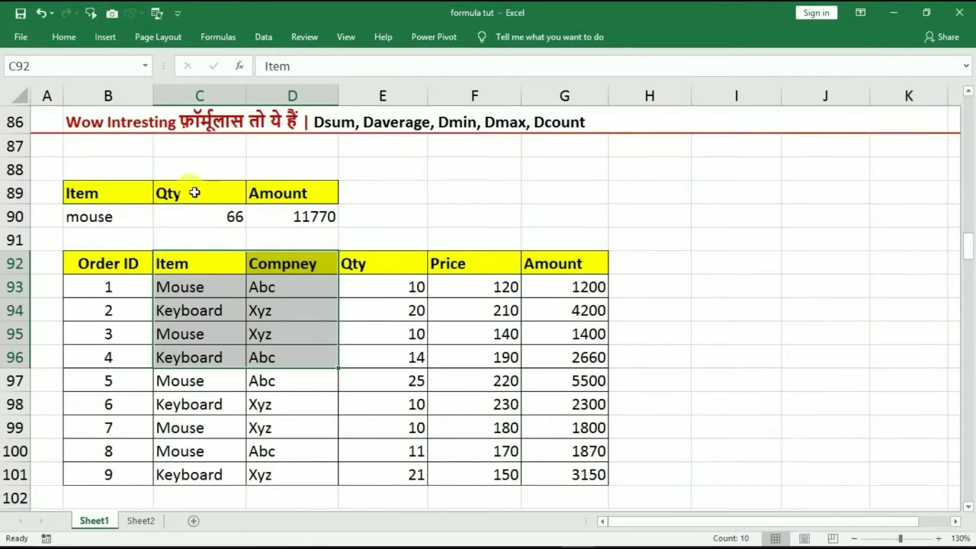
{"action": "left_click", "coordinate": [209, 266]}
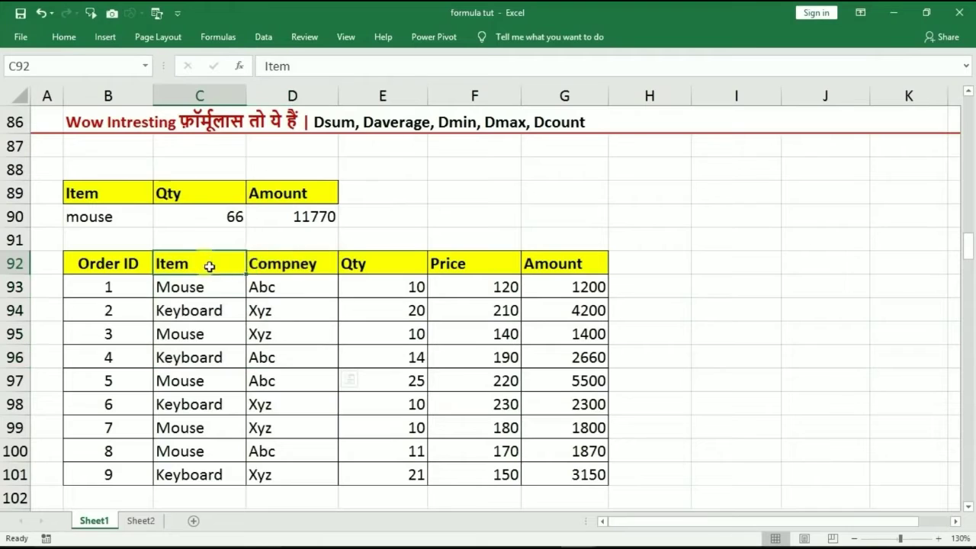
{"action": "left_click_drag", "start_coordinate": [209, 265], "coordinate": [348, 264]}
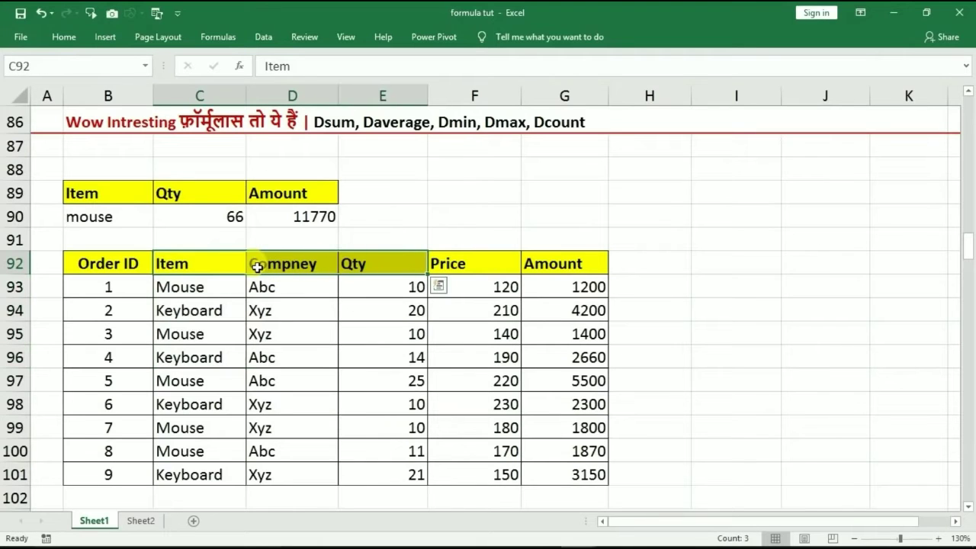
{"action": "key", "text": "ctrl+c"}
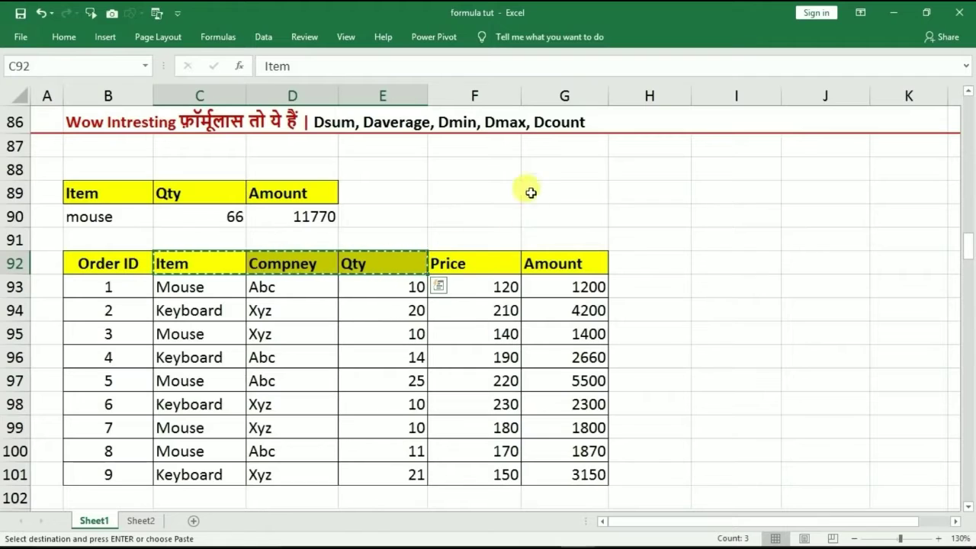
{"action": "left_click", "coordinate": [483, 171]}
{"action": "key", "text": "ctrl+v"}
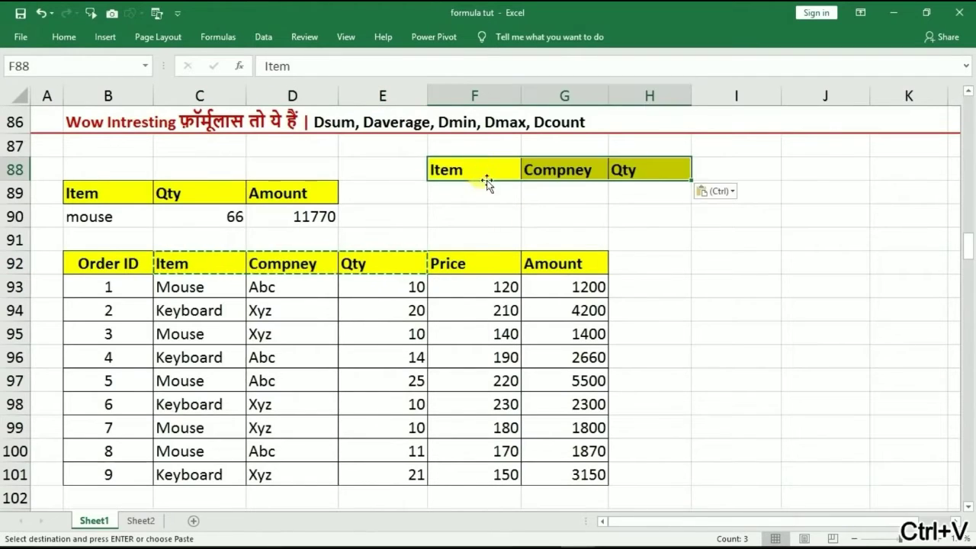
{"action": "left_click", "coordinate": [466, 195]}
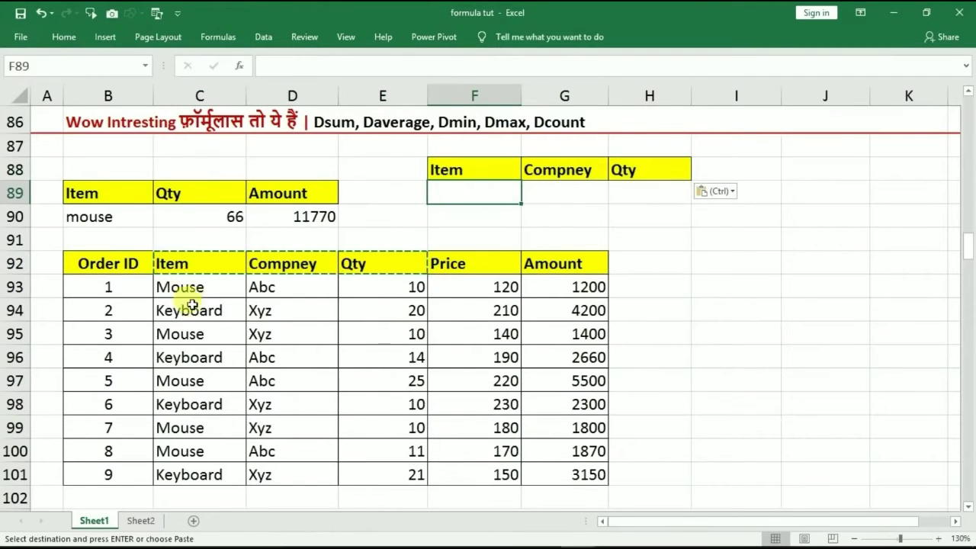
{"action": "left_click", "coordinate": [554, 193]}
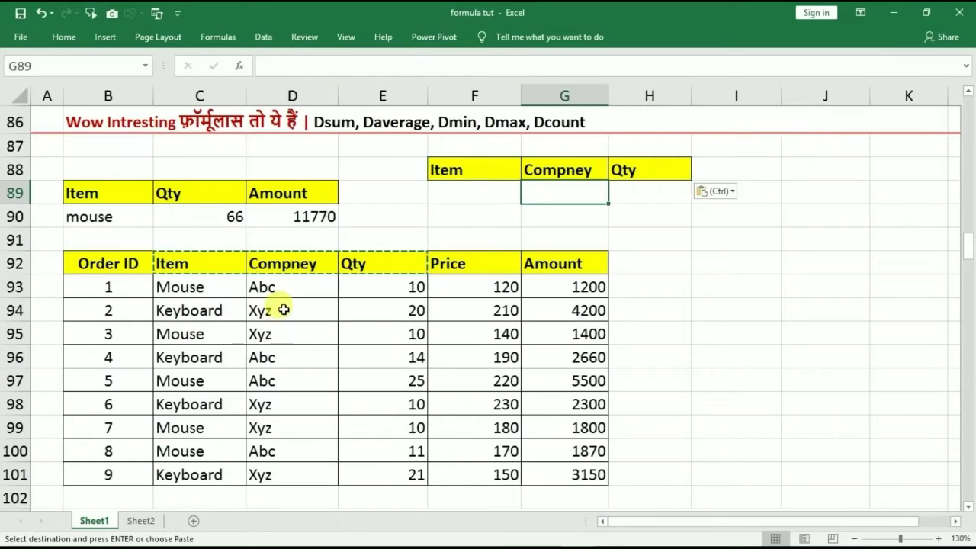
{"action": "left_click", "coordinate": [483, 196]}
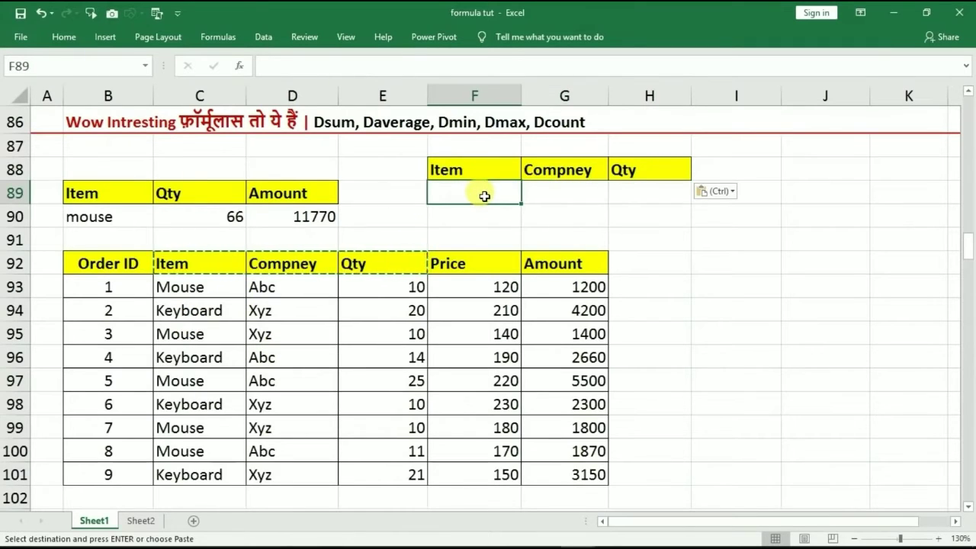
{"action": "left_click", "coordinate": [554, 188]}
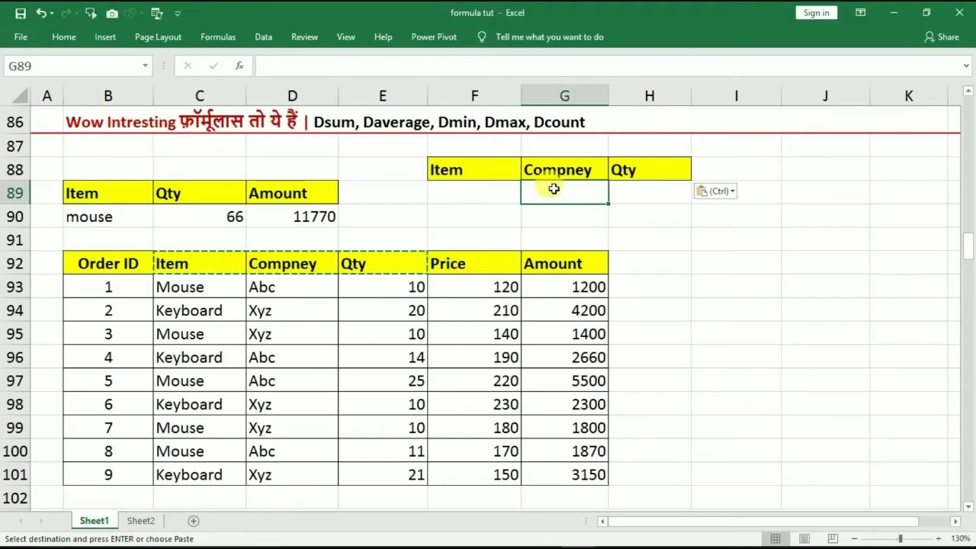
- Enter a DSUM formula in H89 with database B92:G101, Qty header E92 as the field, and F88:G89 as the criteria
{"action": "left_click", "coordinate": [647, 193]}
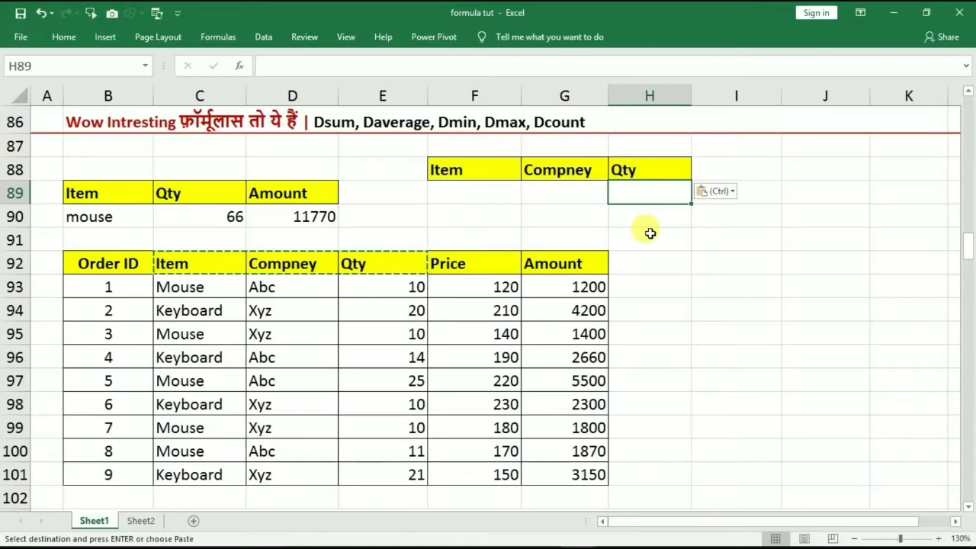
{"action": "type", "text": "=s"}
{"action": "key", "text": "BackSpace"}
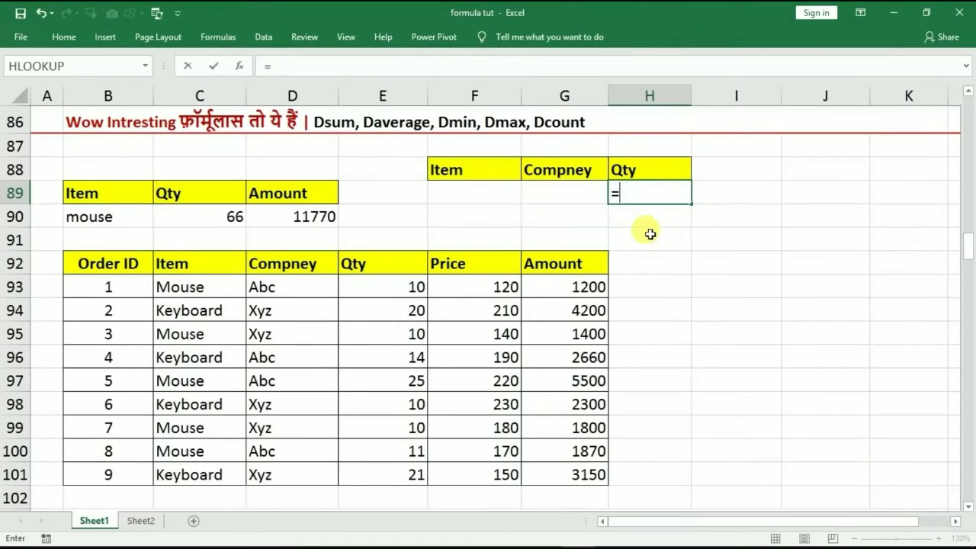
{"action": "type", "text": "dum("}
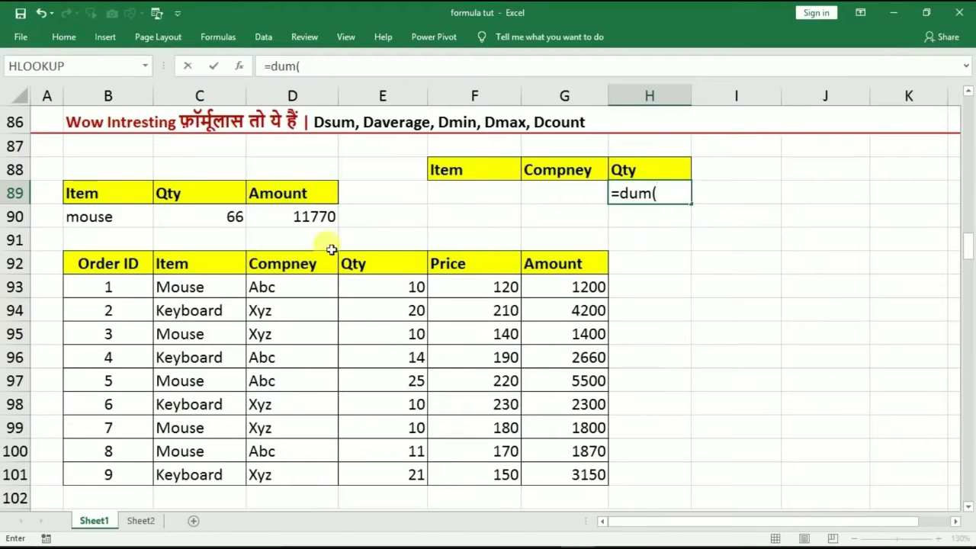
{"action": "left_click", "coordinate": [627, 195]}
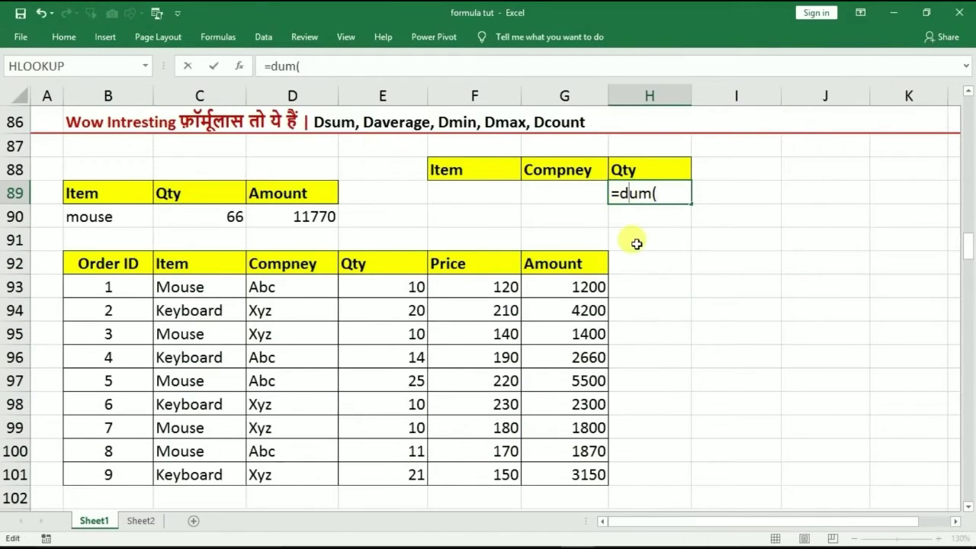
{"action": "type", "text": "s"}
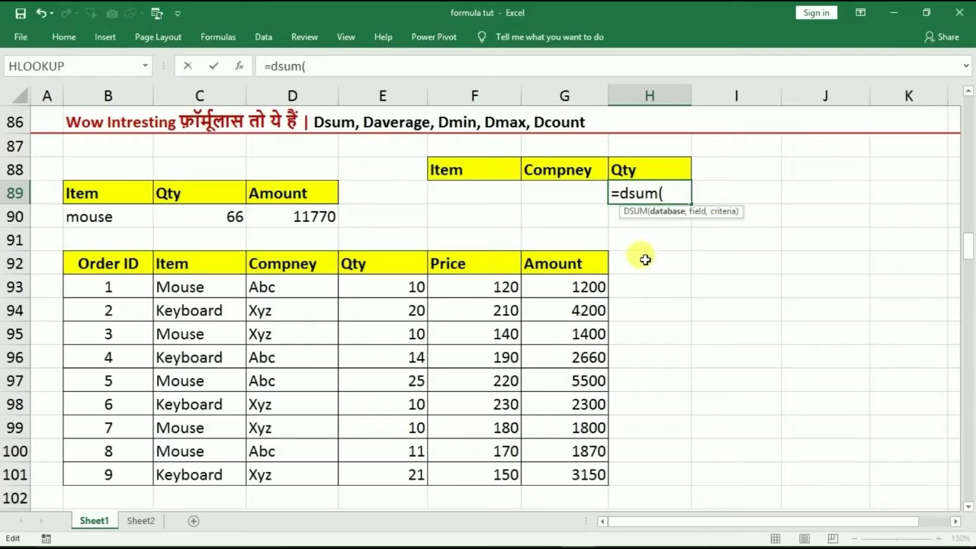
{"action": "left_click_drag", "start_coordinate": [132, 267], "coordinate": [562, 473]}
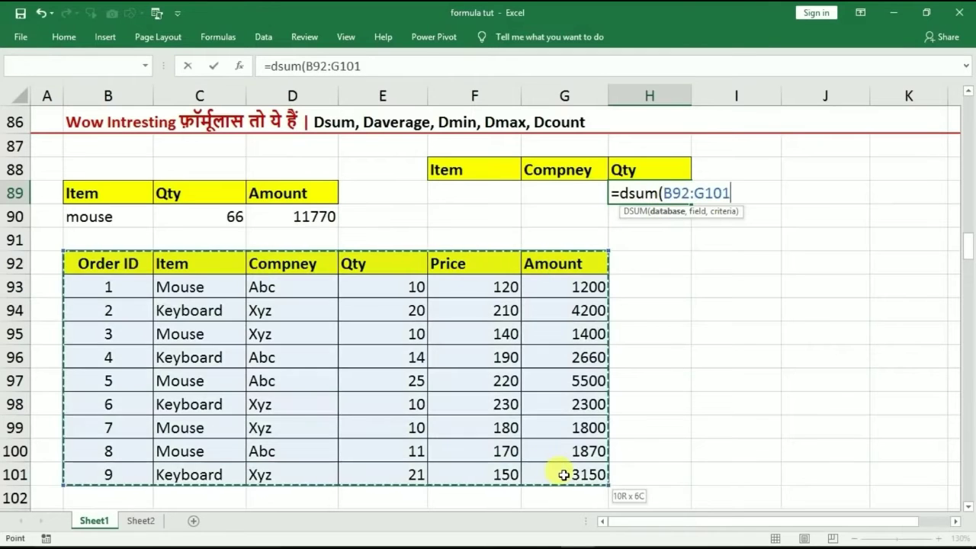
{"action": "type", "text": ","}
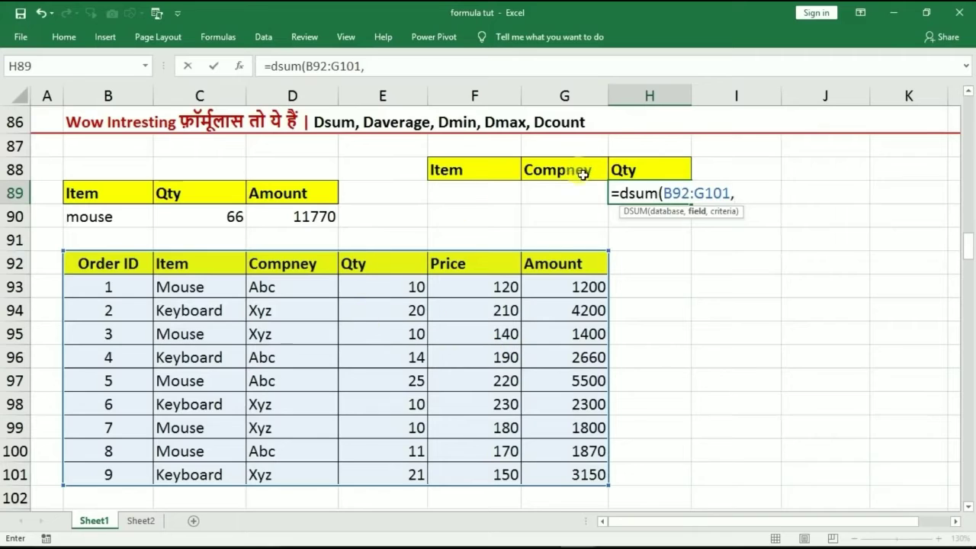
{"action": "left_click", "coordinate": [361, 265]}
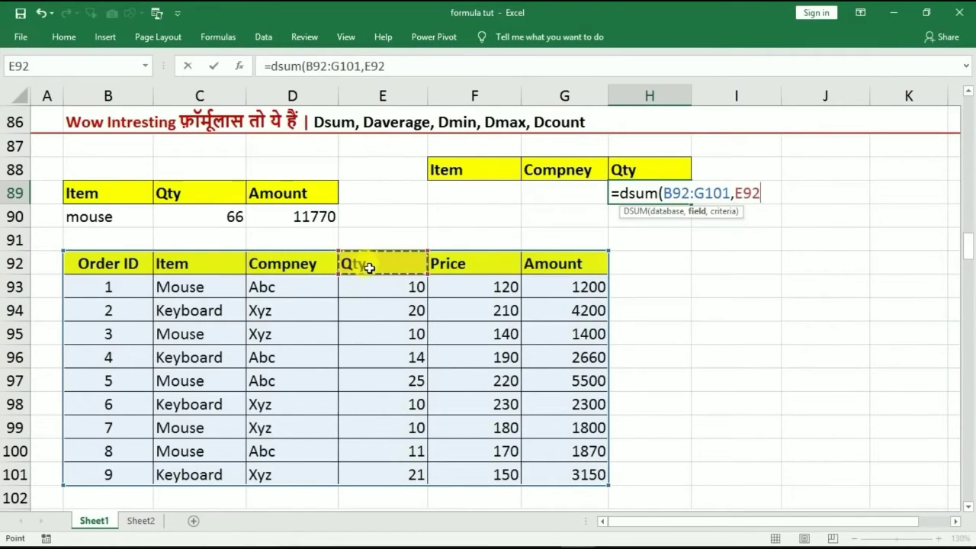
{"action": "type", "text": ","}
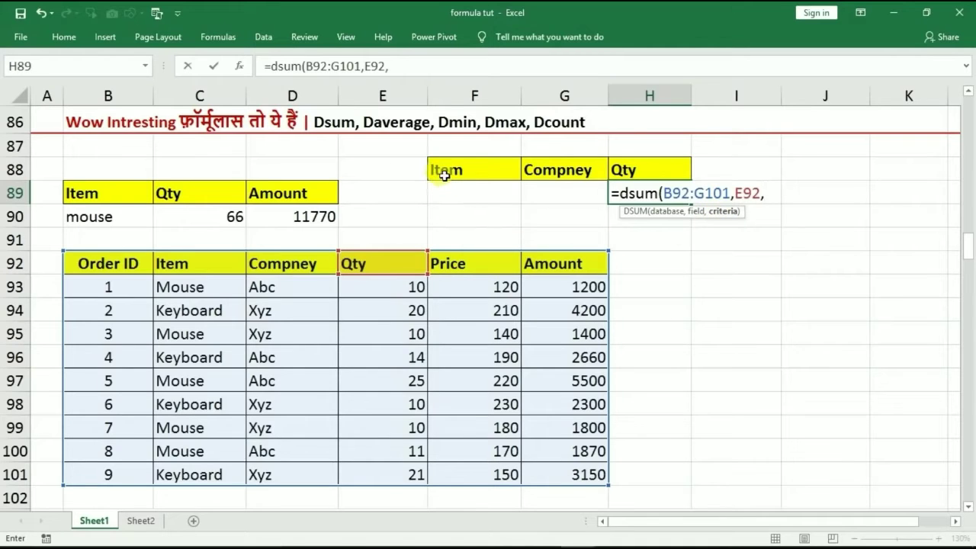
{"action": "left_click_drag", "start_coordinate": [444, 175], "coordinate": [552, 181]}
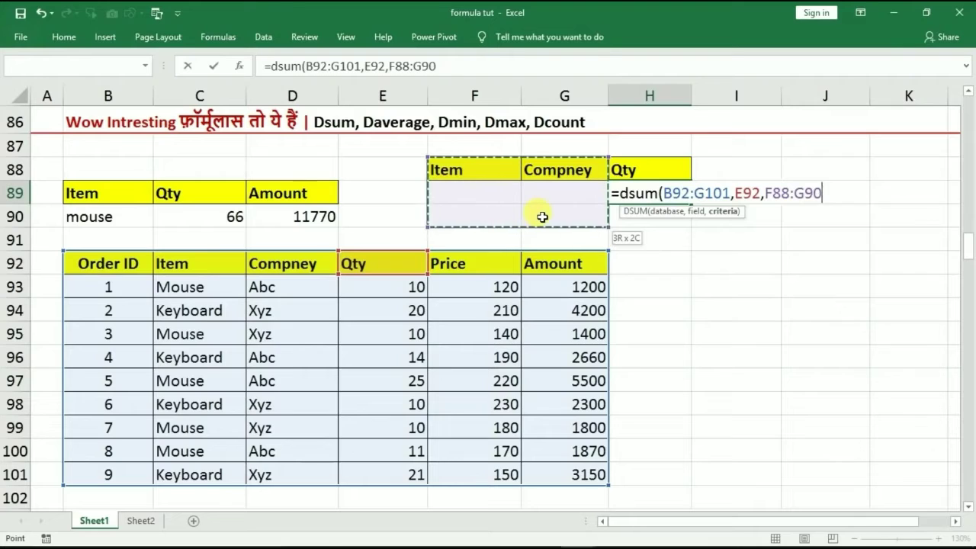
{"action": "left_click_drag", "start_coordinate": [542, 217], "coordinate": [510, 216]}
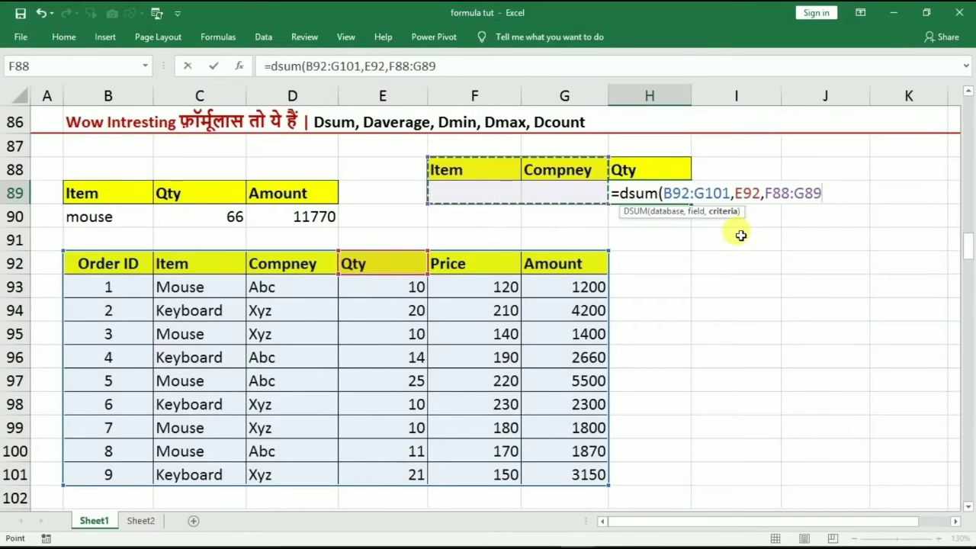
{"action": "type", "text": ")"}
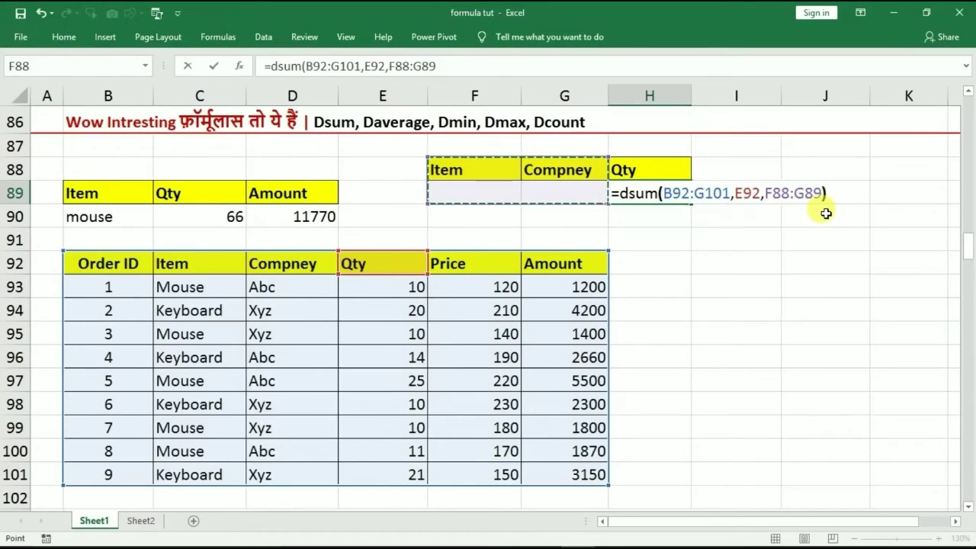
{"action": "key", "text": "Return"}
{"action": "left_click", "coordinate": [679, 194]}
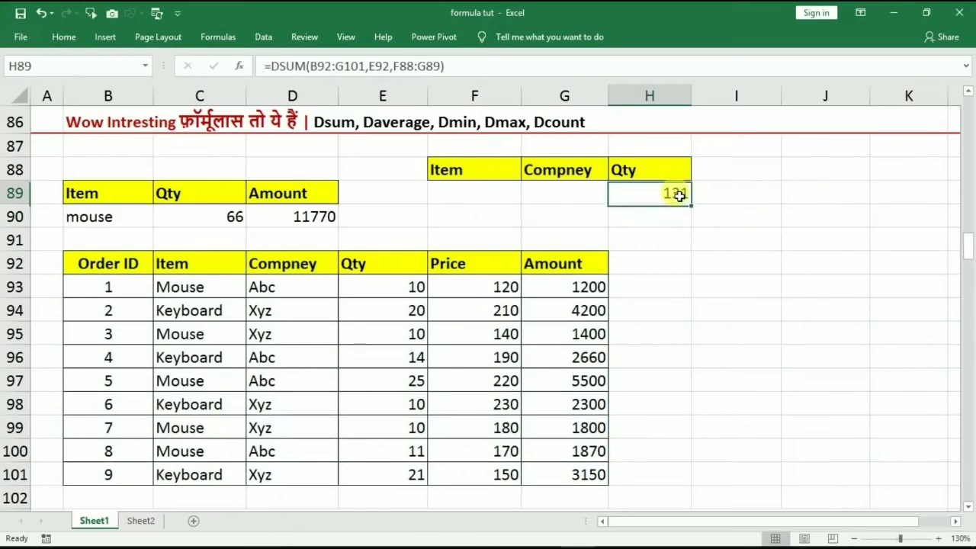
- Enter the criteria mouse as the item in F89 and abc as the company in G89
{"action": "left_click", "coordinate": [482, 192]}
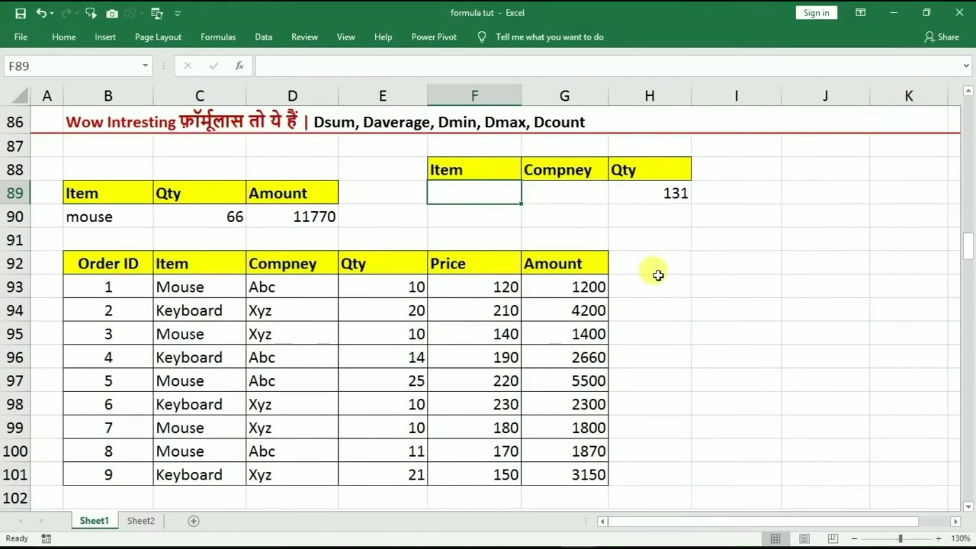
{"action": "type", "text": "mouse"}
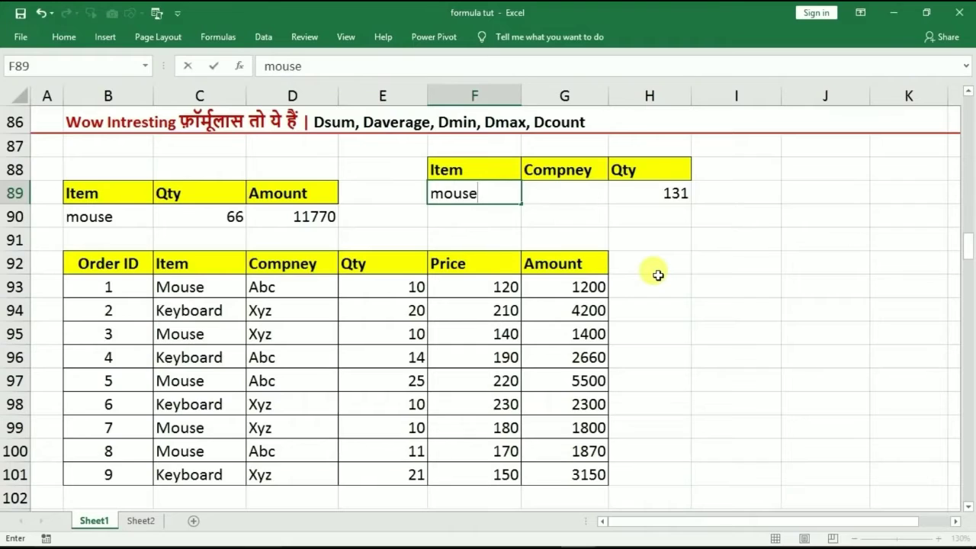
{"action": "key", "text": "Return"}
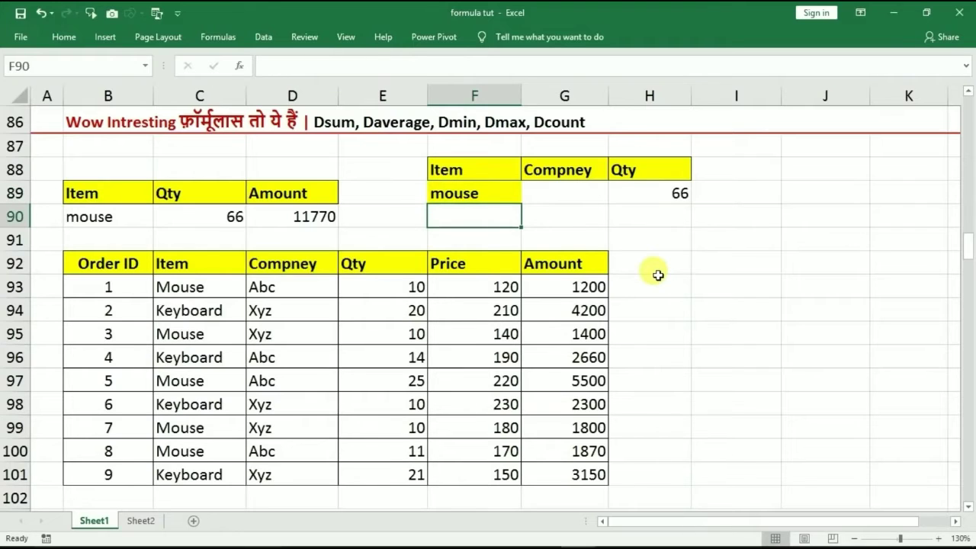
{"action": "left_click", "coordinate": [555, 195]}
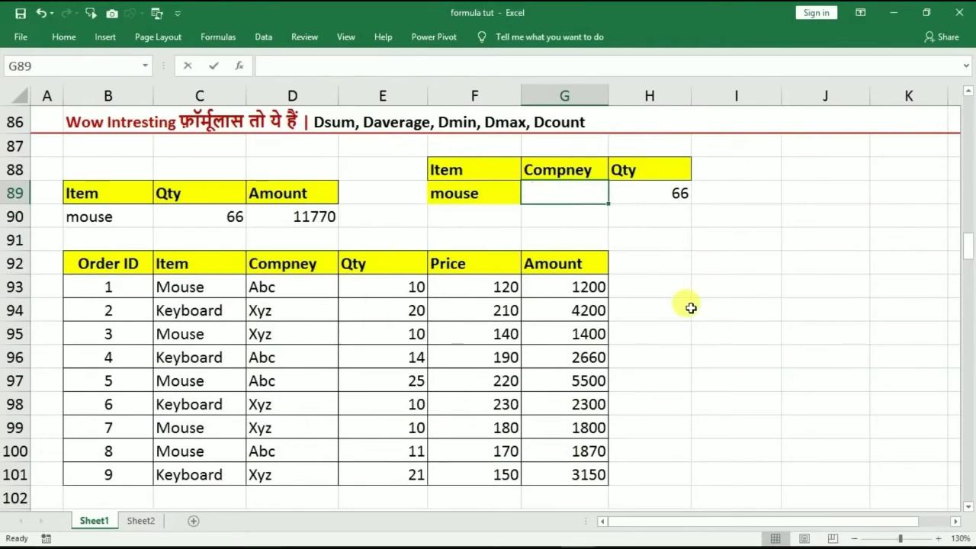
{"action": "type", "text": "abc"}
{"action": "key", "text": "Return"}
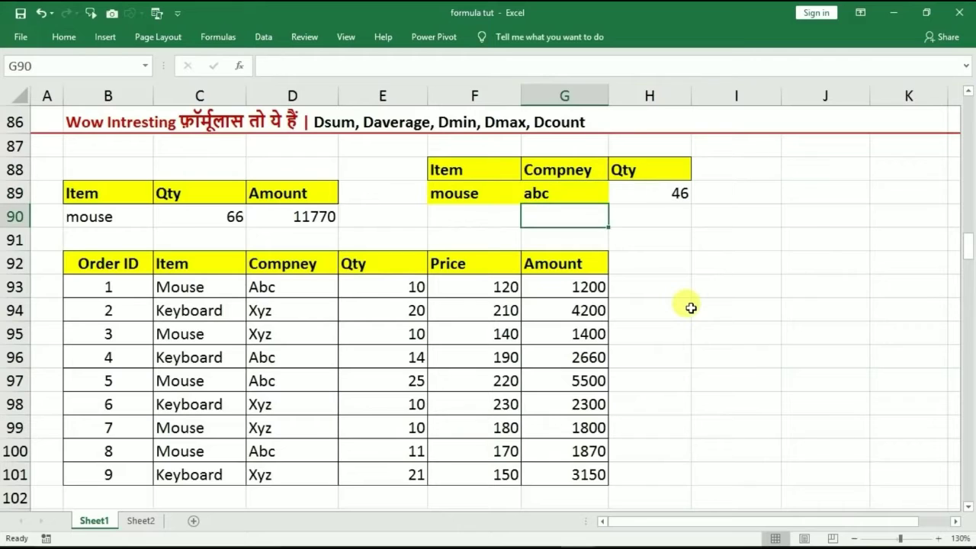
- Check the two-criteria Qty total in H89 against the Mouse and Abc rows 93, 97 and 100 of the order table
{"action": "left_click", "coordinate": [463, 196]}
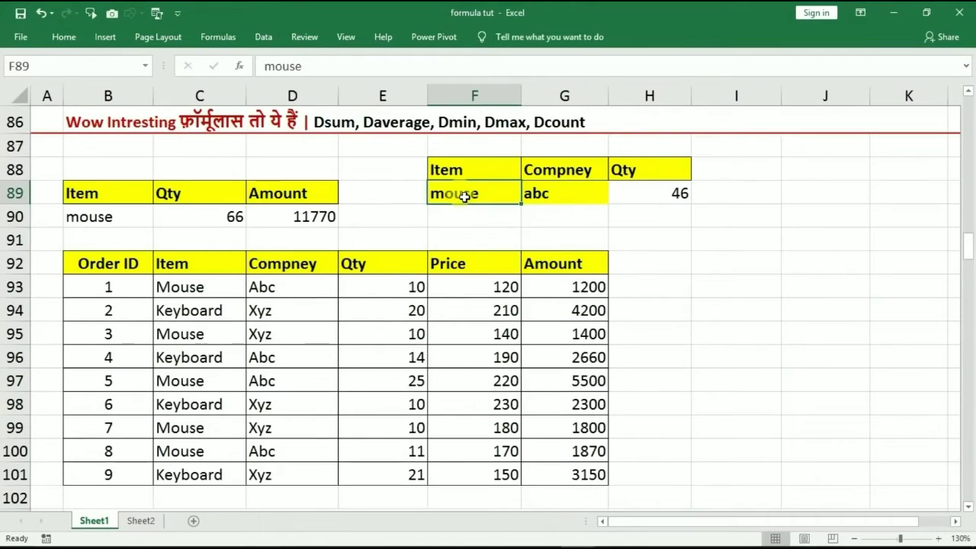
{"action": "left_click", "coordinate": [557, 195]}
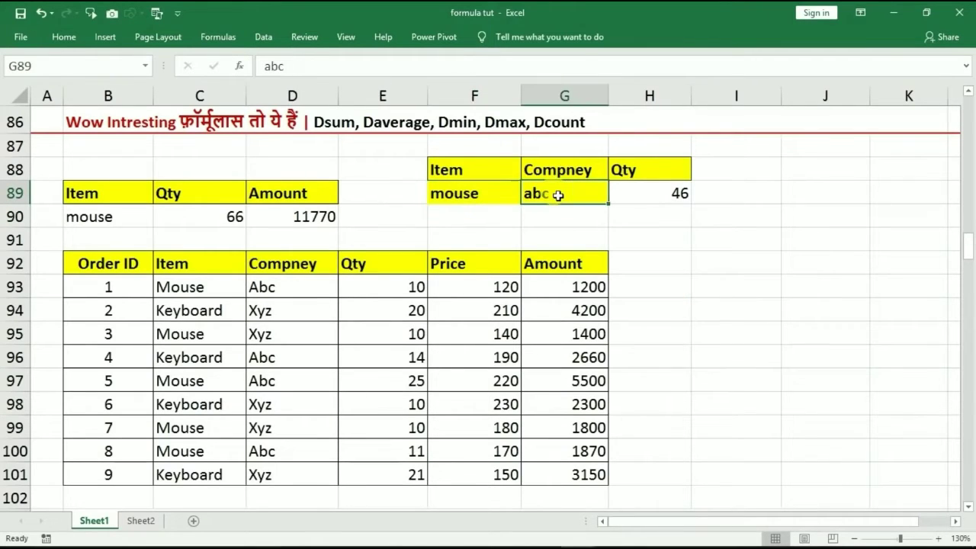
{"action": "left_click", "coordinate": [639, 198]}
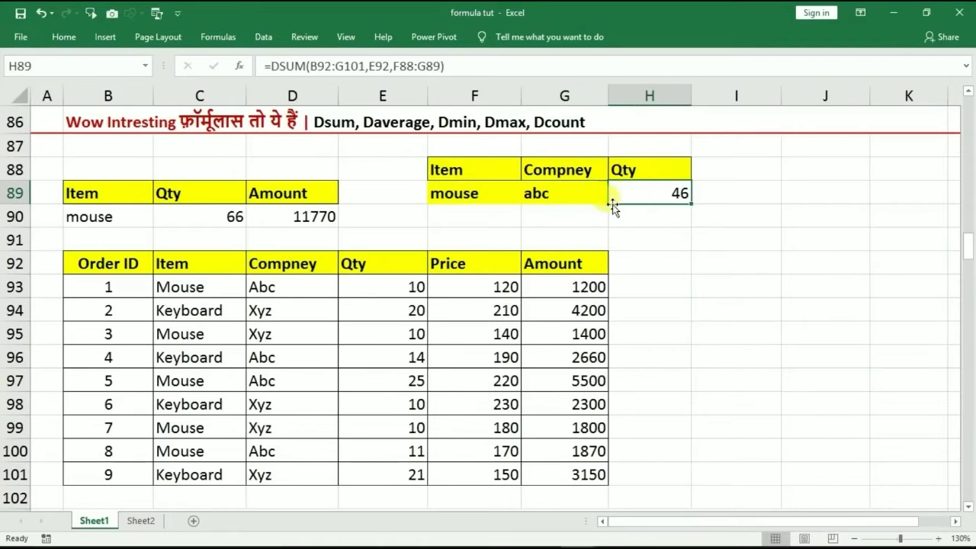
{"action": "left_click", "coordinate": [208, 290]}
{"action": "left_click_drag", "start_coordinate": [208, 290], "coordinate": [378, 285]}
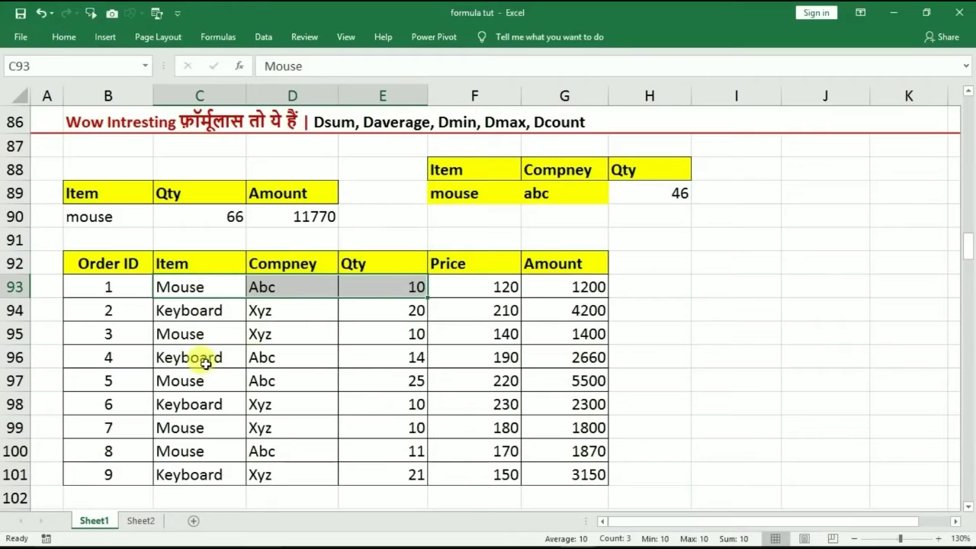
{"action": "left_click_drag", "start_coordinate": [196, 376], "coordinate": [395, 373]}
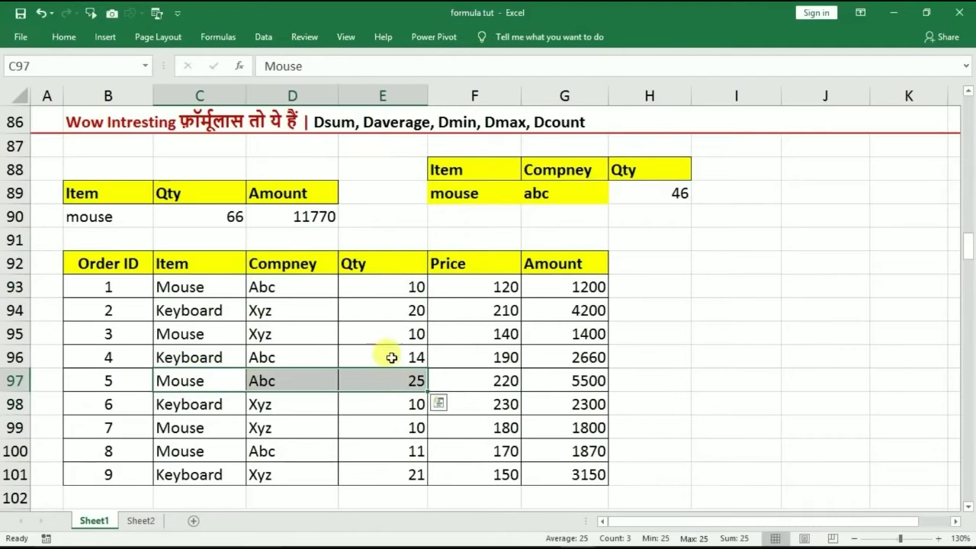
{"action": "left_click", "coordinate": [233, 452]}
{"action": "left_click_drag", "start_coordinate": [233, 452], "coordinate": [389, 454]}
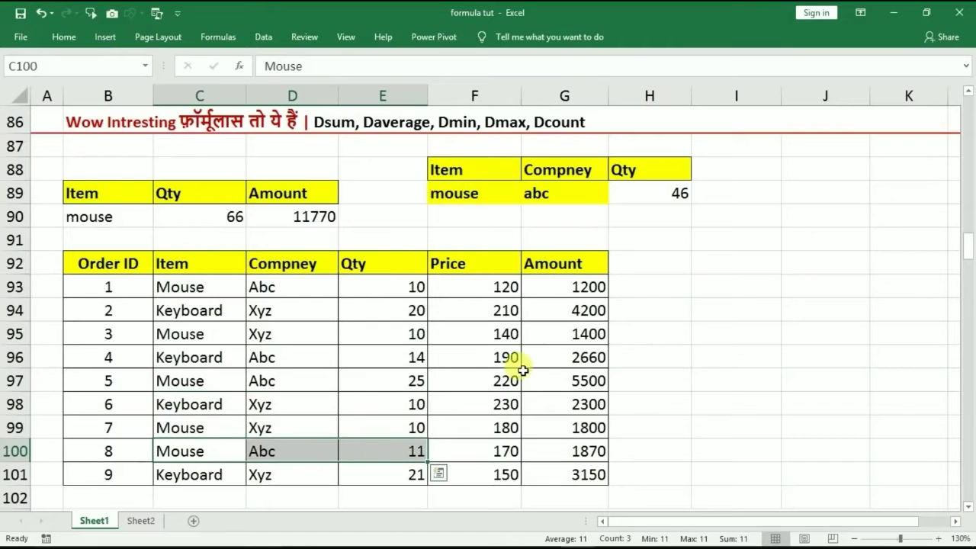
{"action": "left_click", "coordinate": [665, 194]}
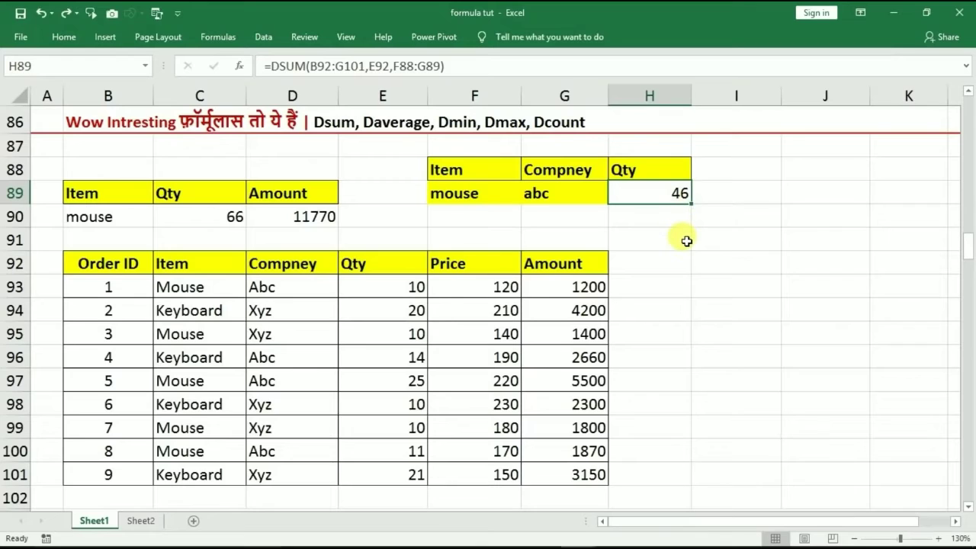
- Change the function in H89 from DSUM to DAVERAGE, keeping the same database, field and criteria arguments
{"action": "double_click", "coordinate": [652, 193]}
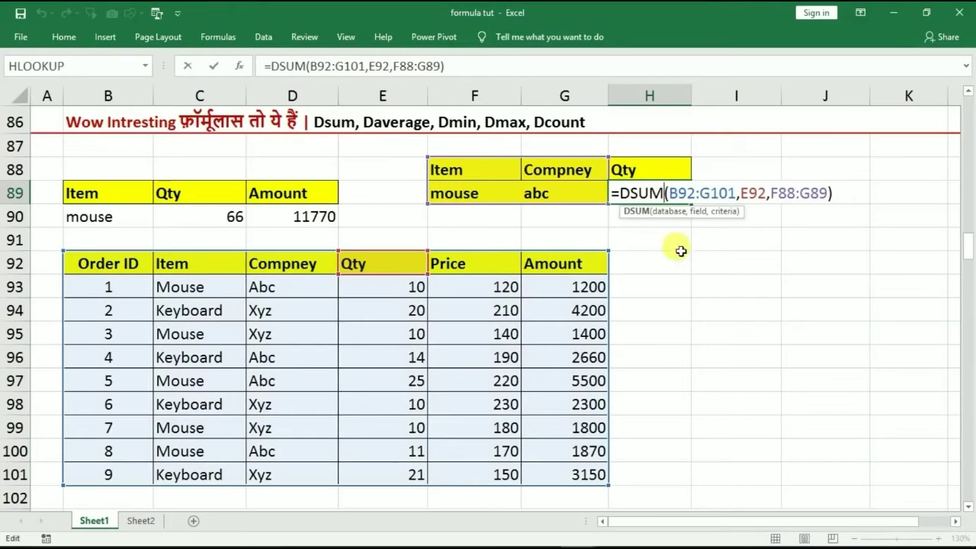
{"action": "key", "text": "BackSpace"}
{"action": "key", "text": "BackSpace"}
{"action": "key", "text": "BackSpace"}
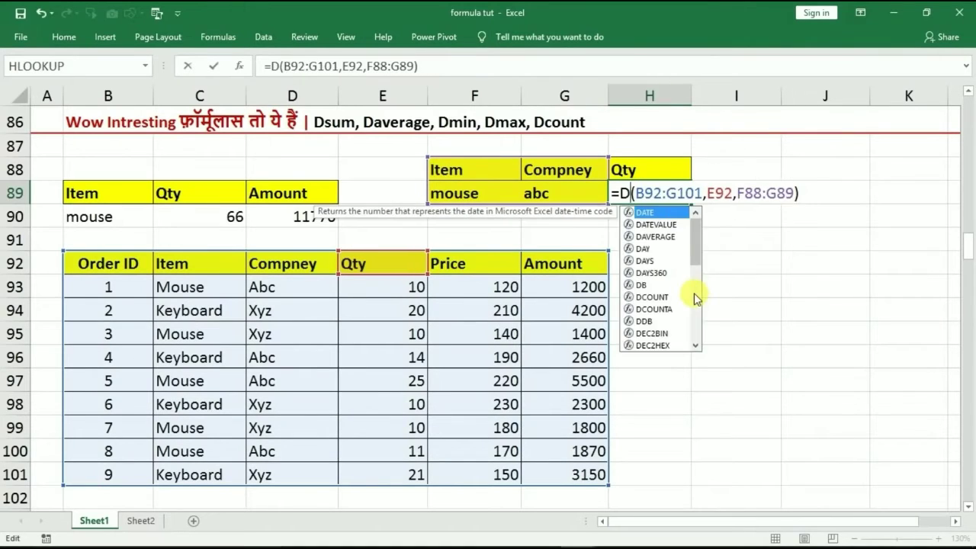
{"action": "type", "text": "average"}
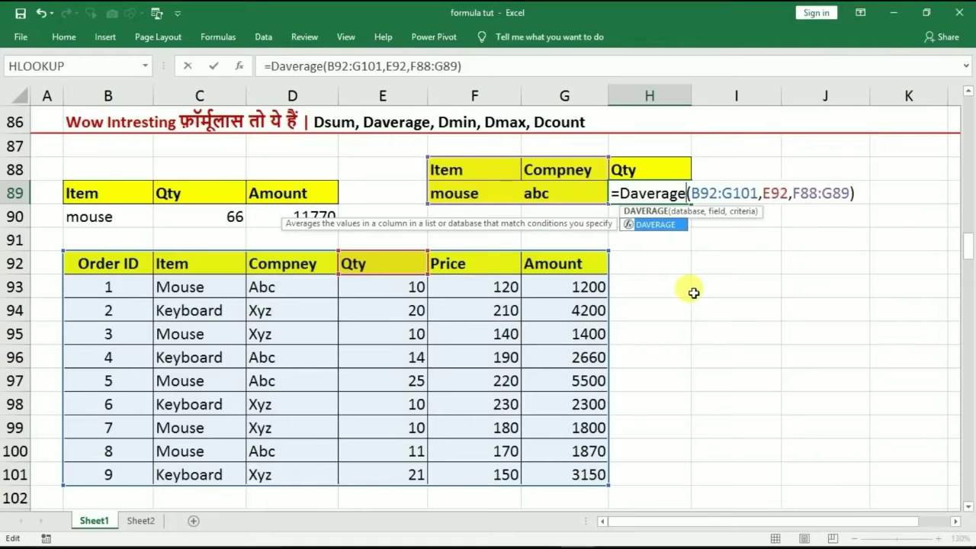
{"action": "key", "text": "Return"}
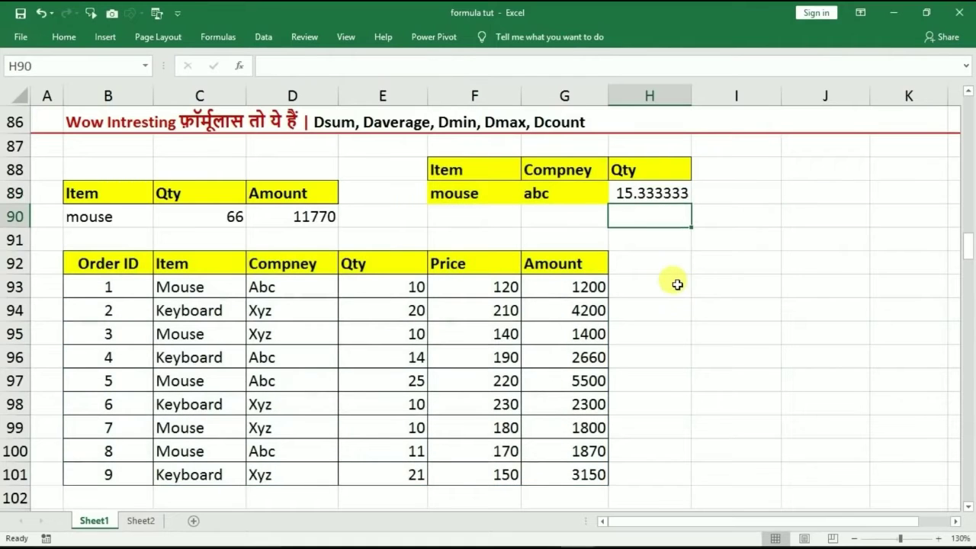
- Review the average quantity in H89 together with its item and company criteria in F89:G89
{"action": "left_click", "coordinate": [492, 196]}
{"action": "left_click", "coordinate": [543, 195]}
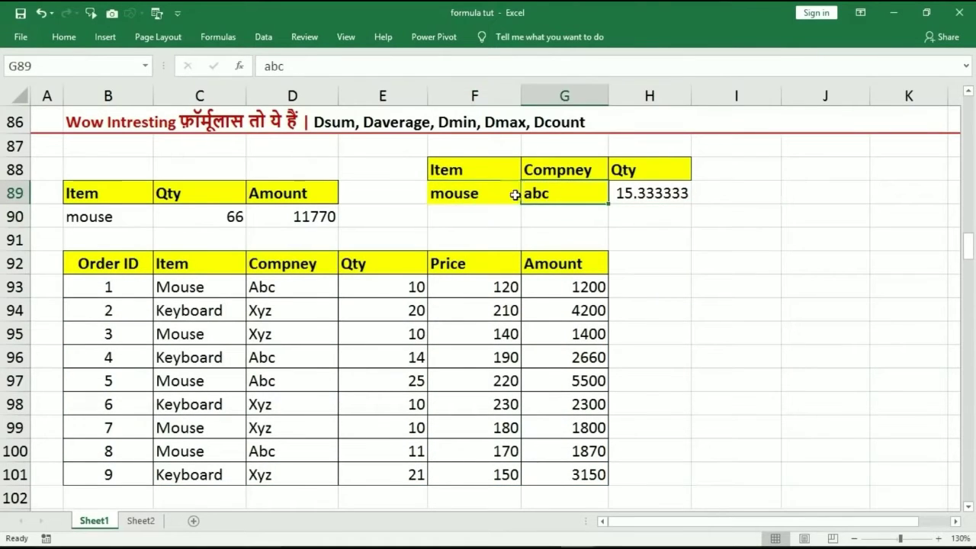
{"action": "left_click", "coordinate": [504, 195]}
{"action": "left_click", "coordinate": [644, 195]}
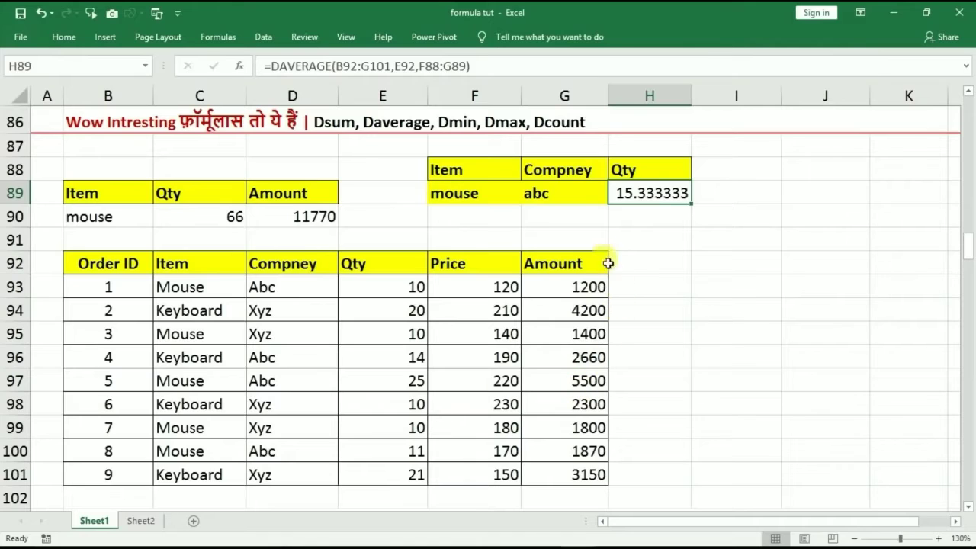
{"action": "left_click", "coordinate": [474, 195]}
{"action": "left_click", "coordinate": [528, 195]}
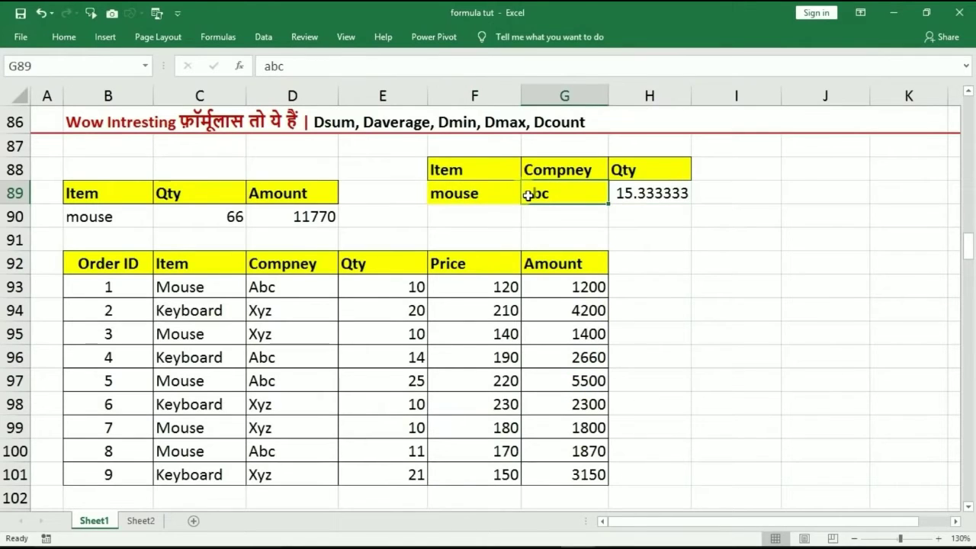
{"action": "left_click", "coordinate": [632, 193]}
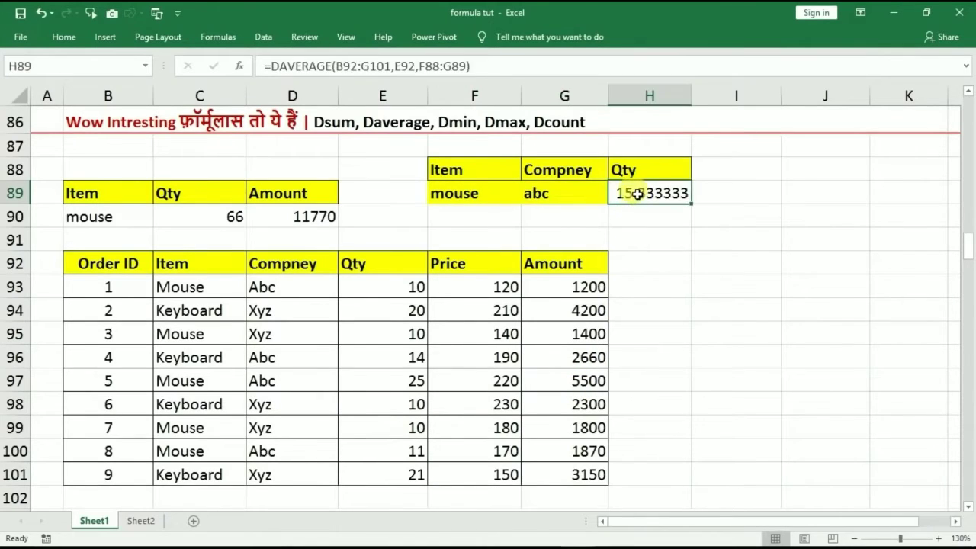
- Change the function in H89 from DAVERAGE to DCOUNT, keeping the same database, field and criteria arguments
{"action": "double_click", "coordinate": [637, 193]}
{"action": "left_click_drag", "start_coordinate": [691, 194], "coordinate": [638, 195]}
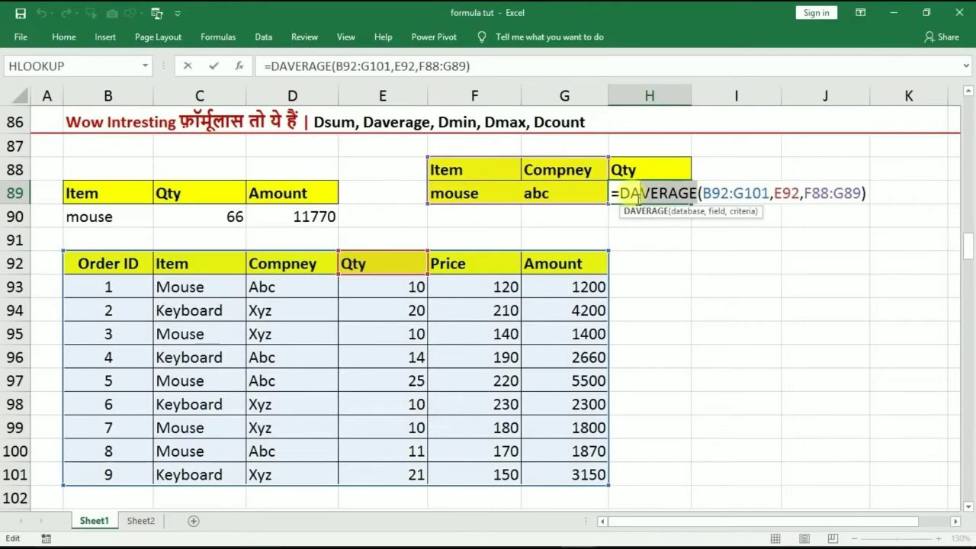
{"action": "type", "text": "count"}
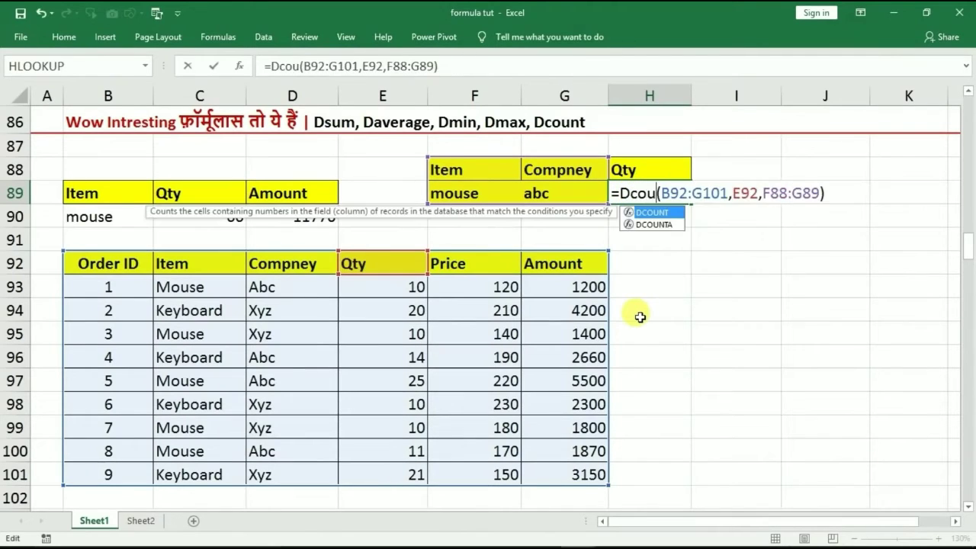
{"action": "key", "text": "Return"}
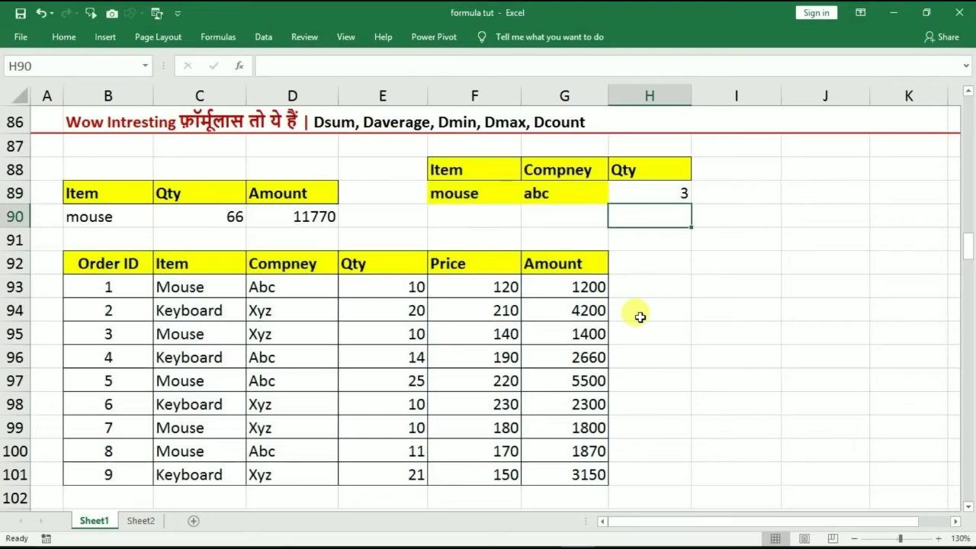
- Check the count in H89 against its item and company criteria and the Mouse and Abc rows 93, 97 and 100
{"action": "left_click", "coordinate": [466, 192]}
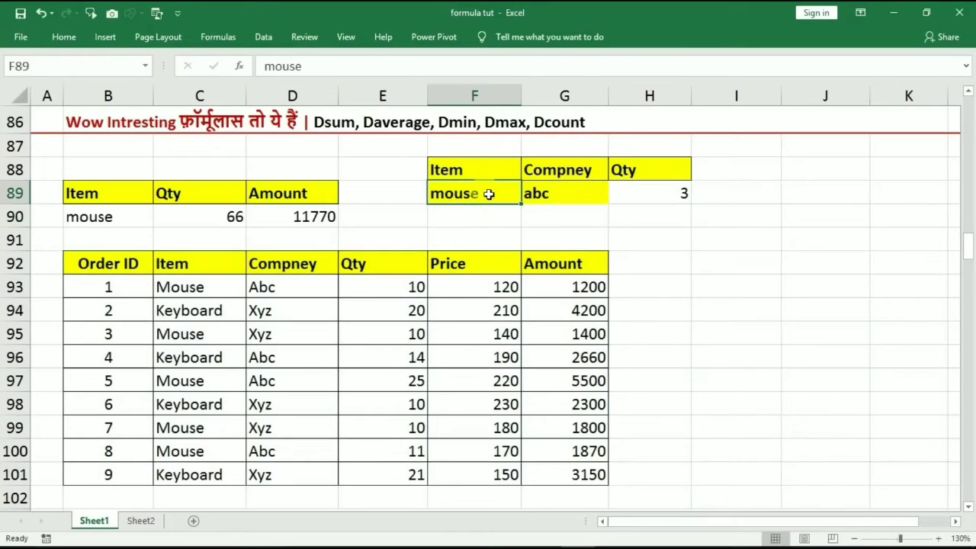
{"action": "left_click", "coordinate": [562, 194]}
{"action": "left_click", "coordinate": [648, 196]}
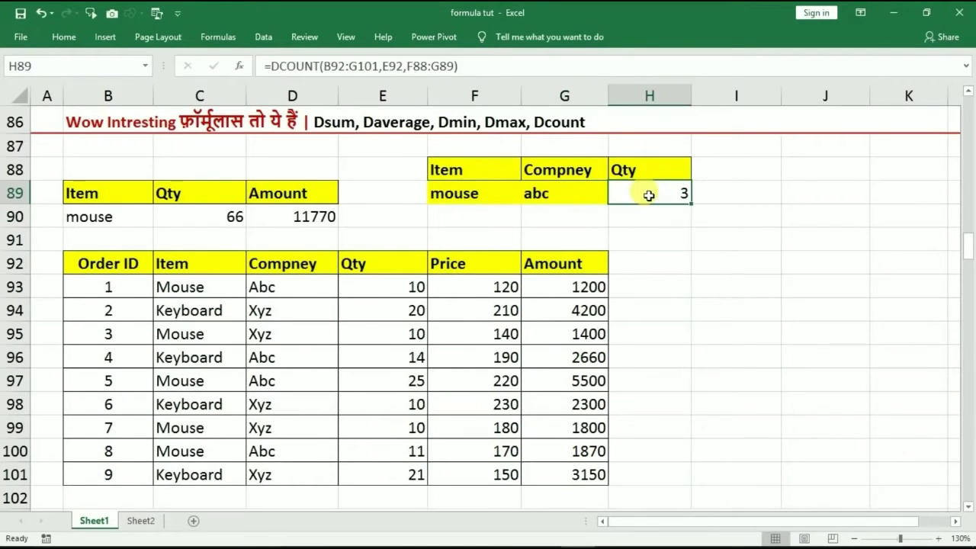
{"action": "left_click", "coordinate": [480, 192]}
{"action": "left_click", "coordinate": [543, 193]}
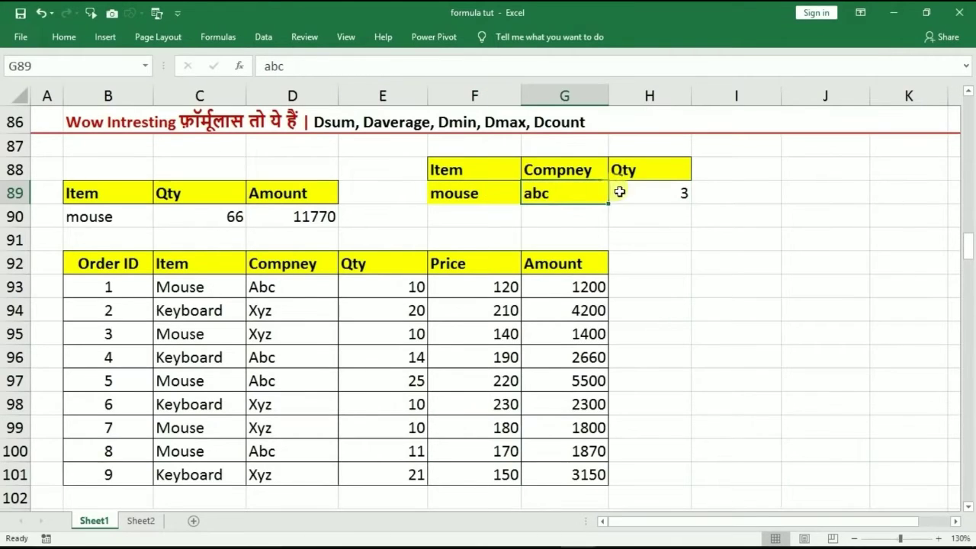
{"action": "left_click", "coordinate": [193, 280]}
{"action": "left_click_drag", "start_coordinate": [227, 282], "coordinate": [269, 286]}
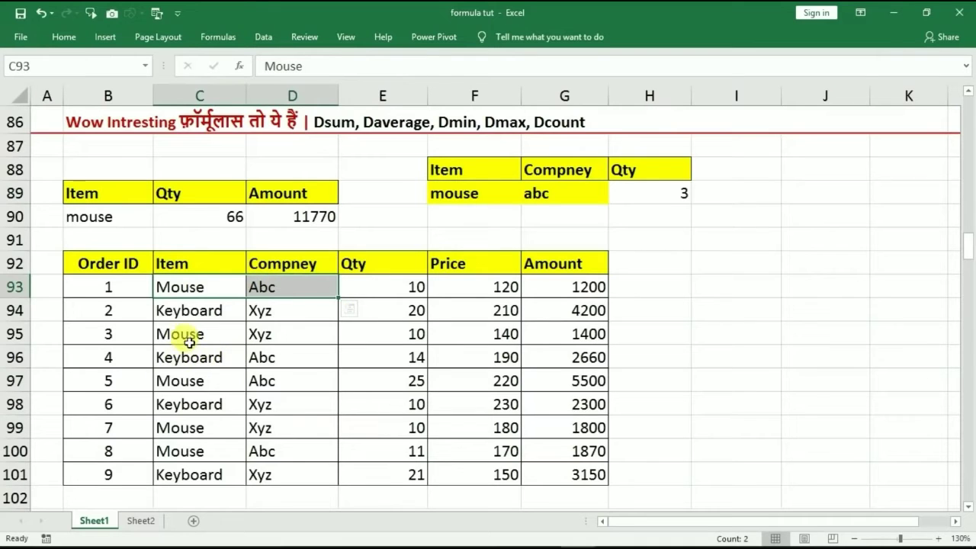
{"action": "left_click_drag", "start_coordinate": [189, 381], "coordinate": [268, 389], "text": "ctrl"}
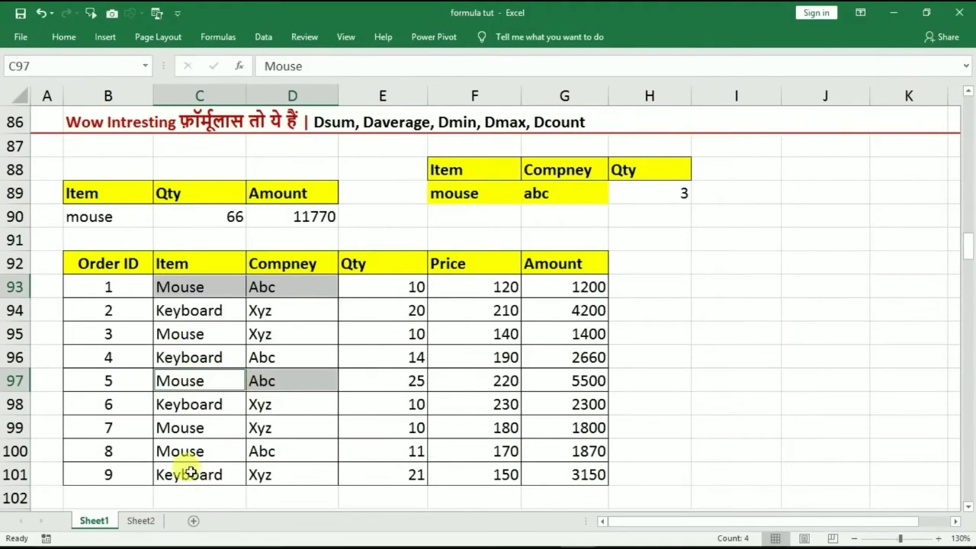
{"action": "left_click_drag", "start_coordinate": [182, 449], "coordinate": [271, 453], "text": "ctrl"}
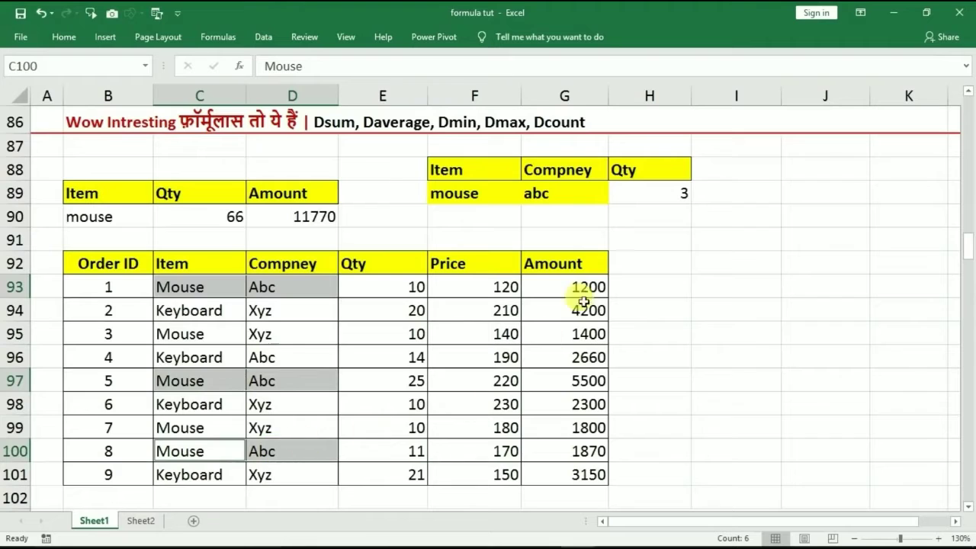
{"action": "left_click", "coordinate": [632, 191]}
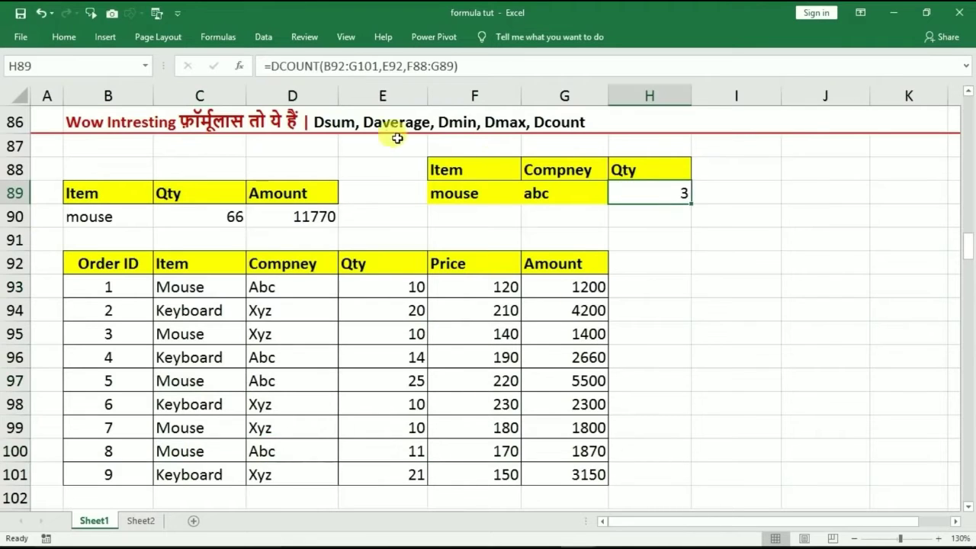
{"action": "left_click", "coordinate": [701, 272]}
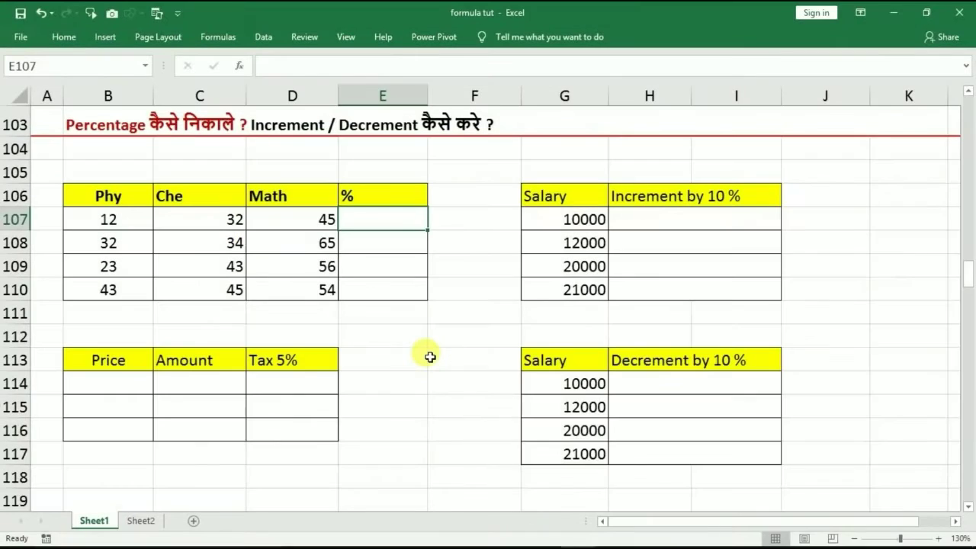
- Sum the Phy, Che and Math marks B107:D107 in E107 and fill the formula down to E110
{"action": "key", "text": "alt+equal"}
{"action": "key", "text": "Return"}
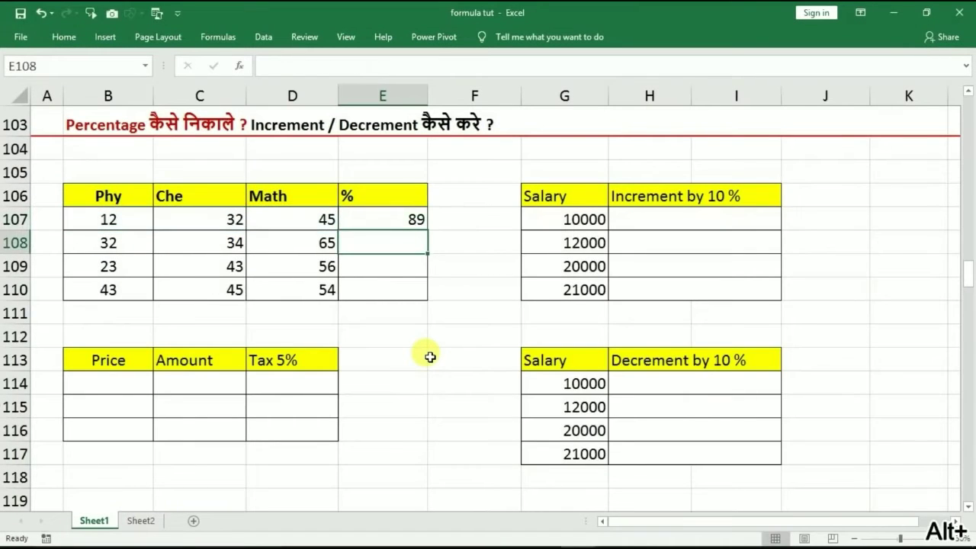
{"action": "left_click", "coordinate": [411, 220]}
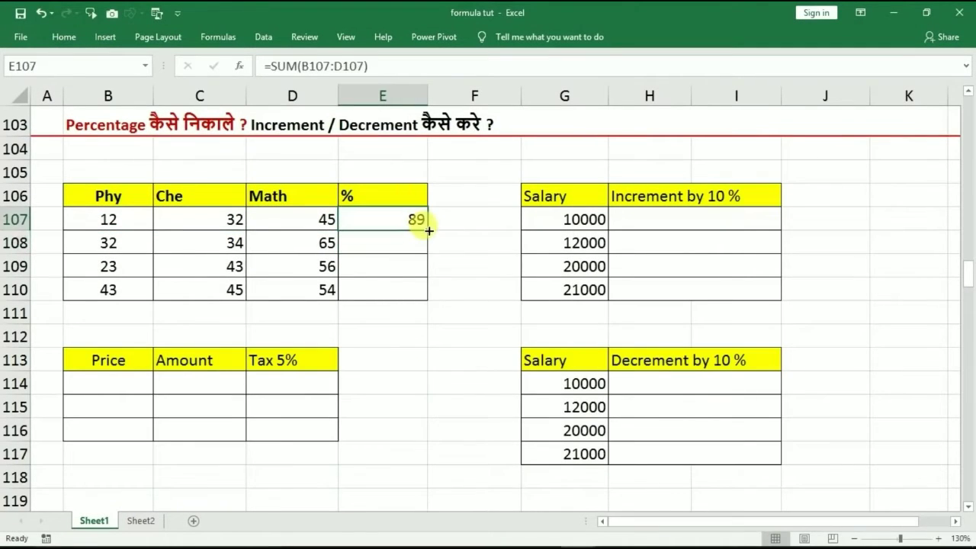
{"action": "left_click_drag", "start_coordinate": [427, 230], "coordinate": [412, 298]}
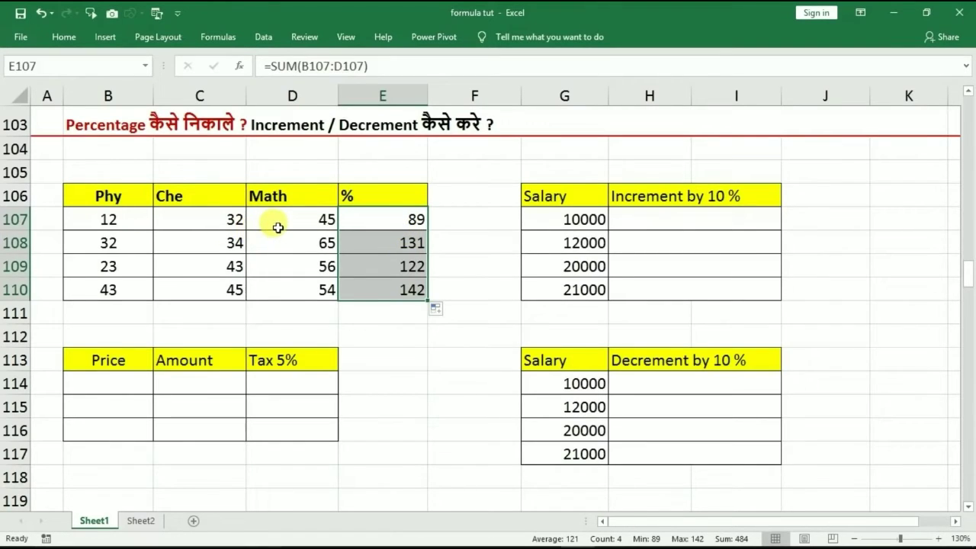
- Divide the marks sum in E107 by 300 and fill the updated formula down to E110
{"action": "double_click", "coordinate": [382, 218]}
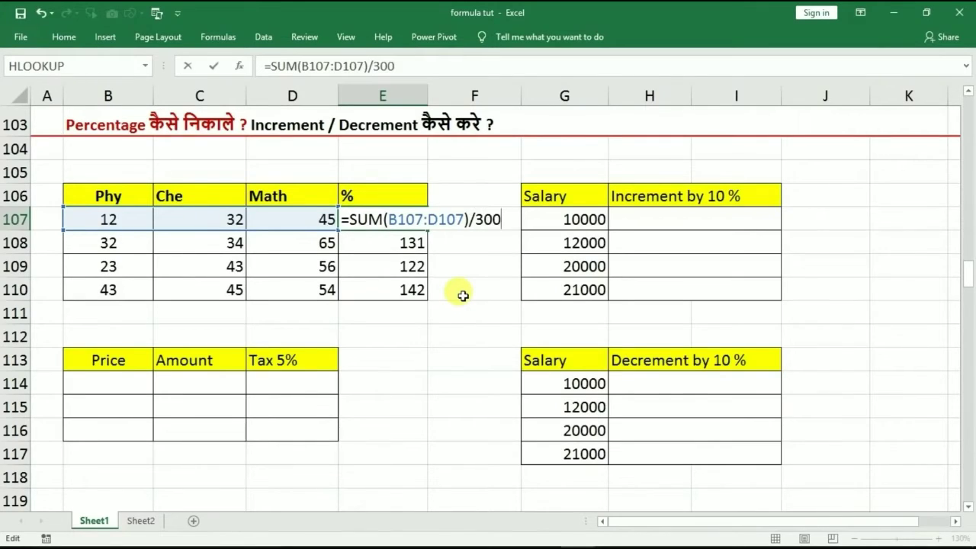
{"action": "key", "text": "Return"}
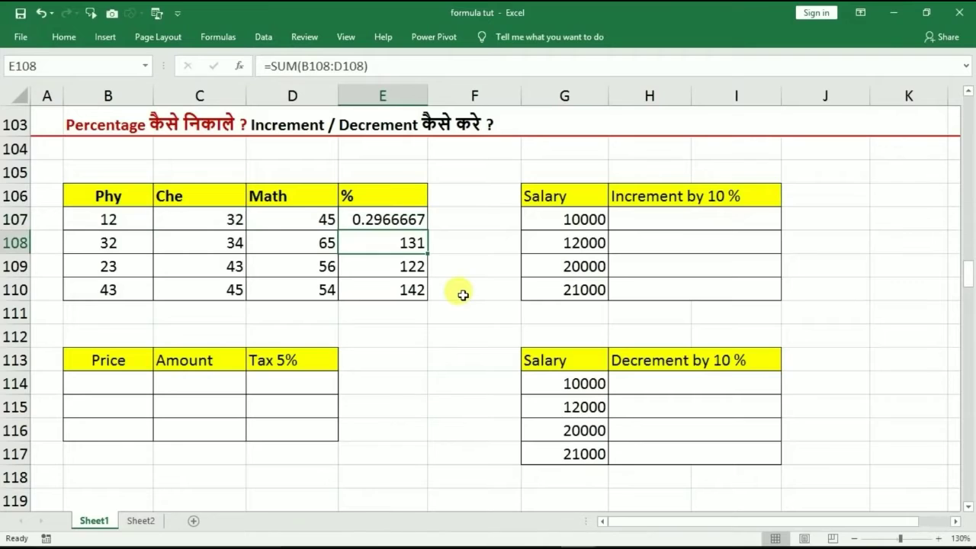
{"action": "left_click", "coordinate": [418, 223]}
{"action": "left_click_drag", "start_coordinate": [428, 231], "coordinate": [421, 294]}
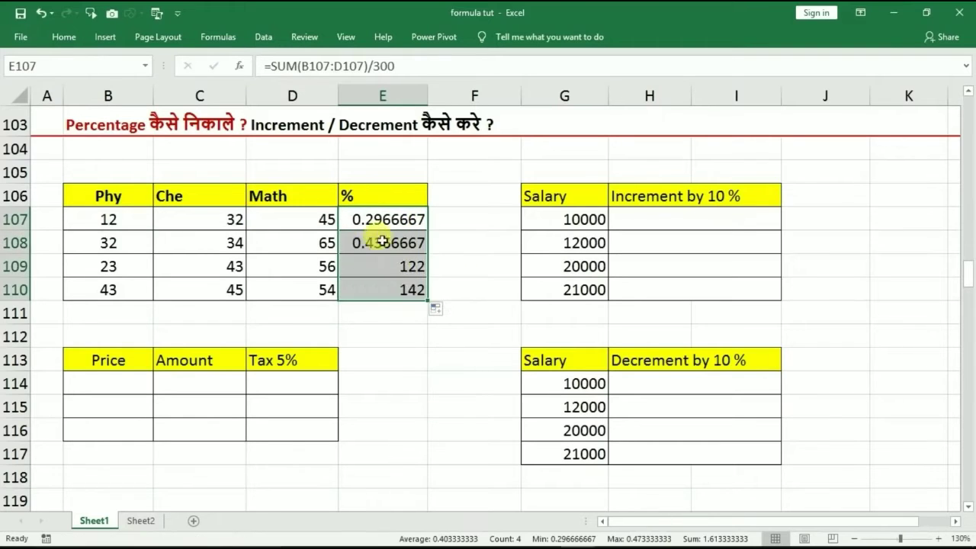
- Format the % column cells E107:E110 as Percentage with 2 decimal places
{"action": "right_click", "coordinate": [376, 239]}
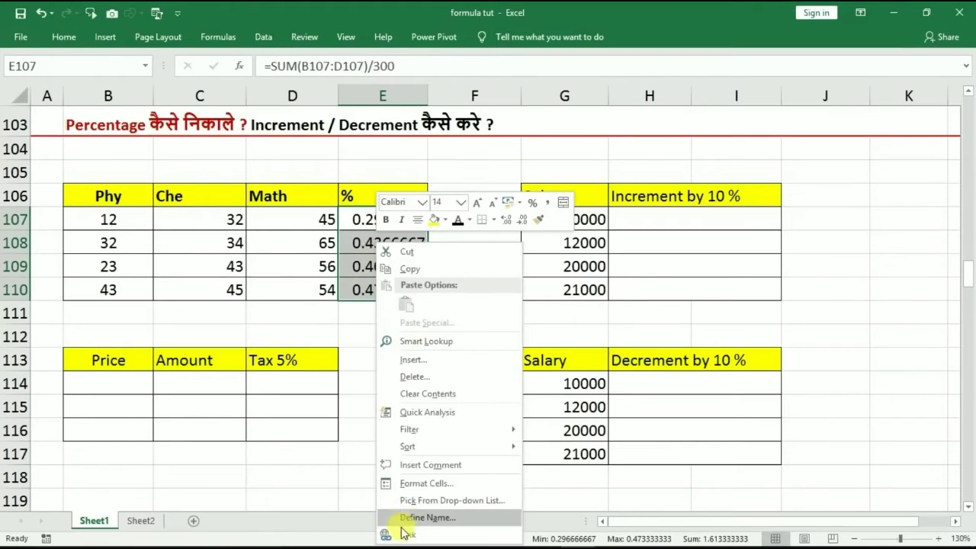
{"action": "left_click", "coordinate": [412, 483]}
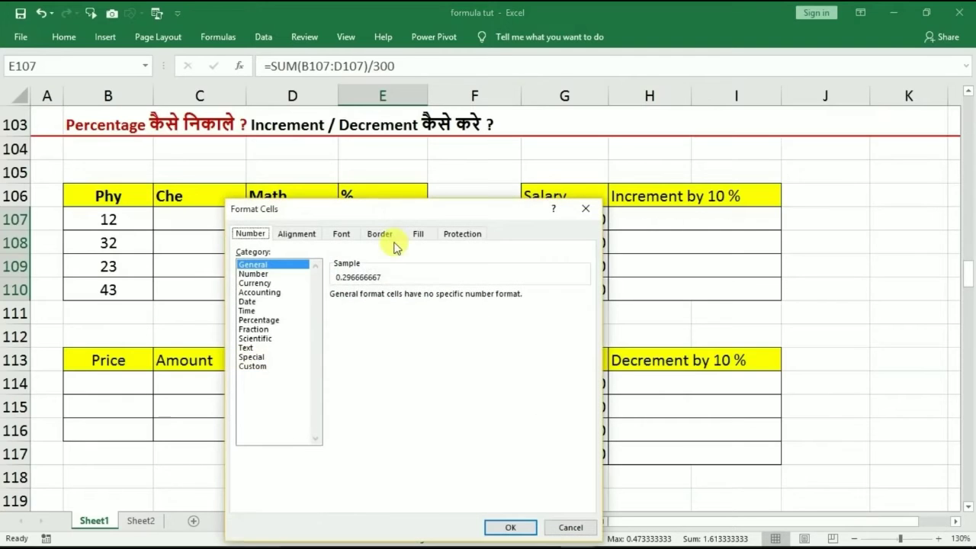
{"action": "left_click", "coordinate": [258, 320]}
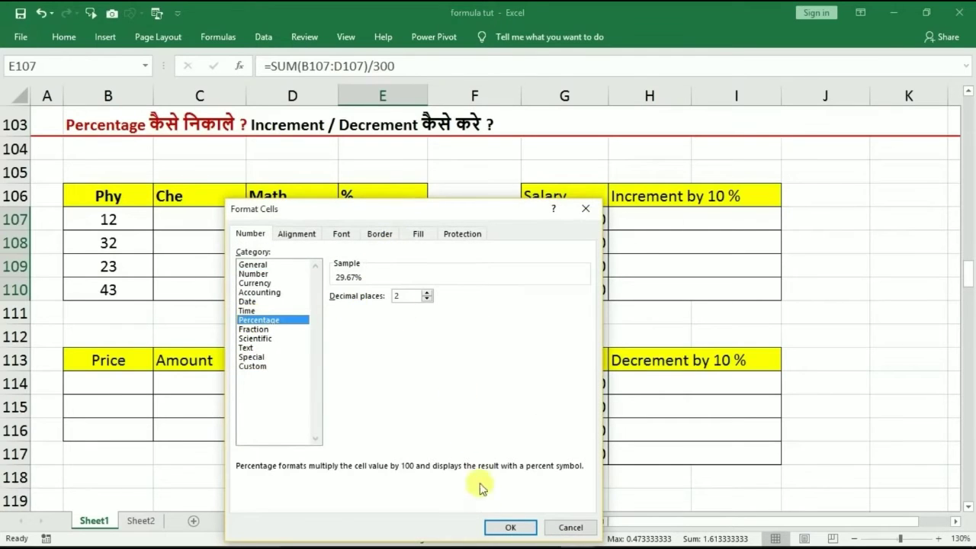
{"action": "left_click", "coordinate": [510, 527]}
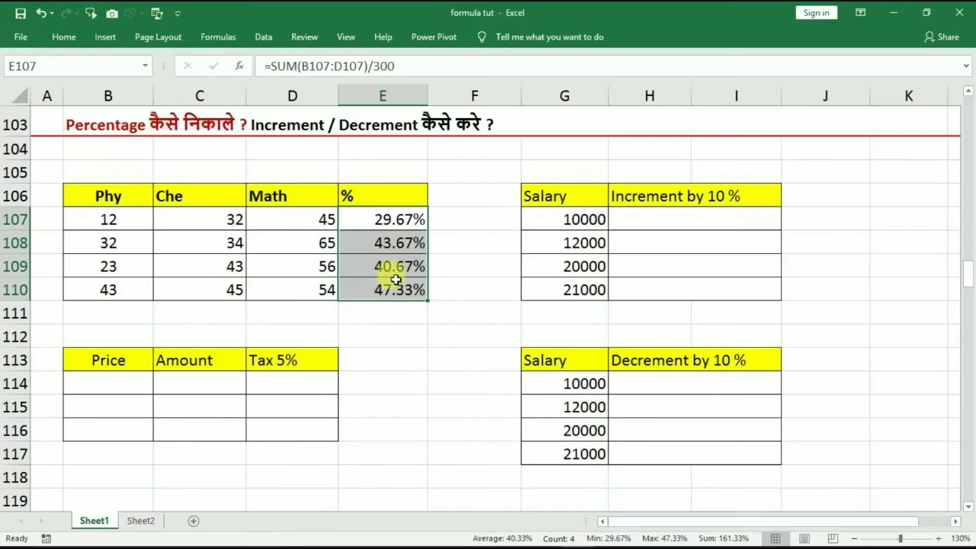
- Enter the amounts 100, 200 and 300 in C114:C116 of the tax table
{"action": "left_click", "coordinate": [122, 383]}
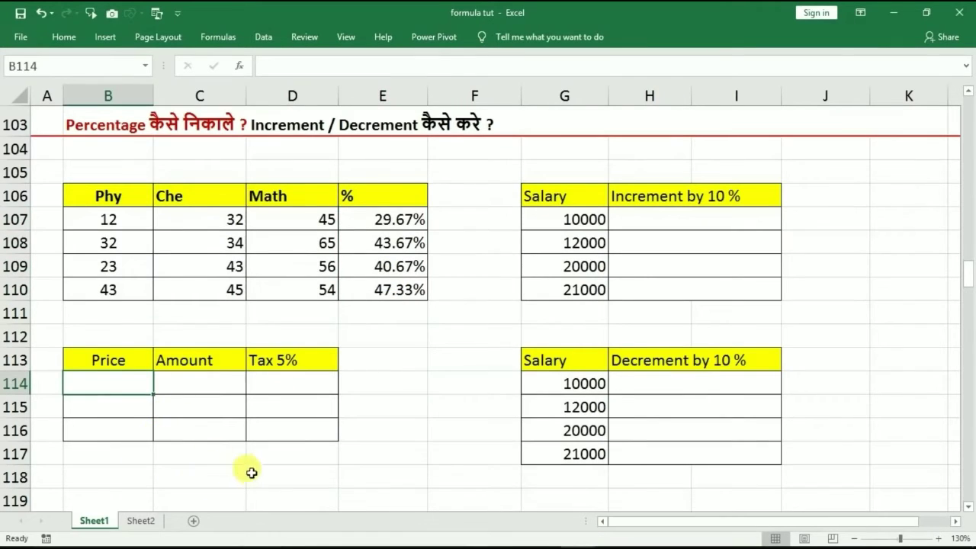
{"action": "left_click", "coordinate": [200, 381]}
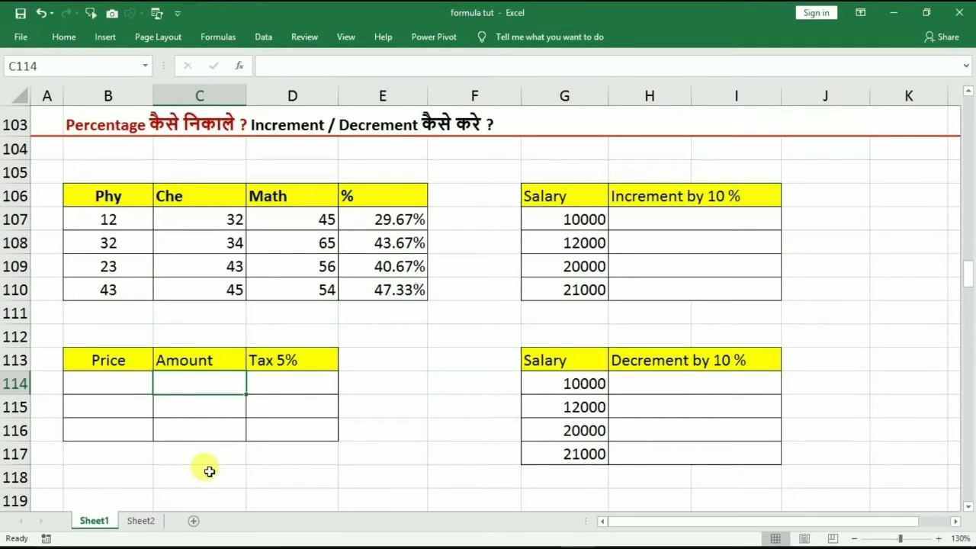
{"action": "type", "text": "100"}
{"action": "key", "text": "Return"}
{"action": "type", "text": "200"}
{"action": "key", "text": "Return"}
{"action": "type", "text": "300"}
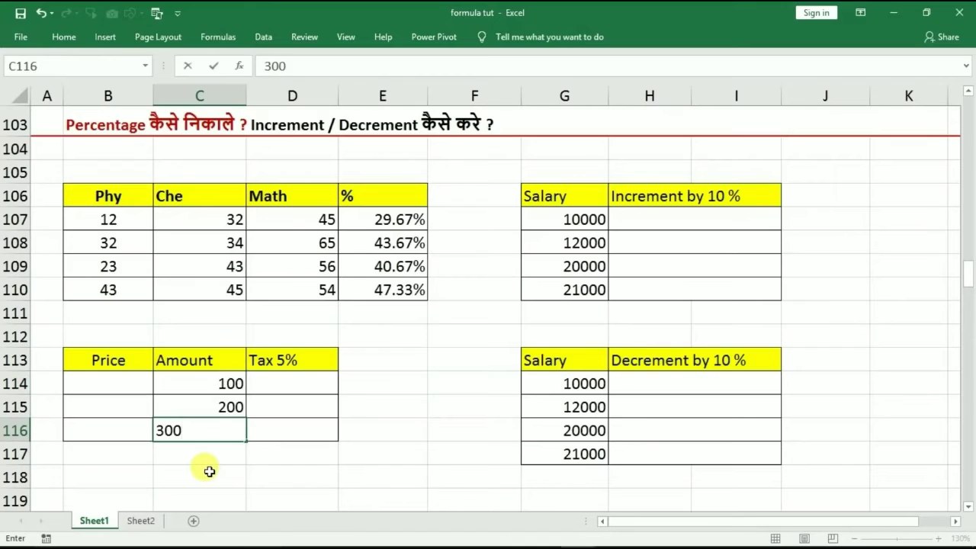
{"action": "left_click", "coordinate": [283, 386]}
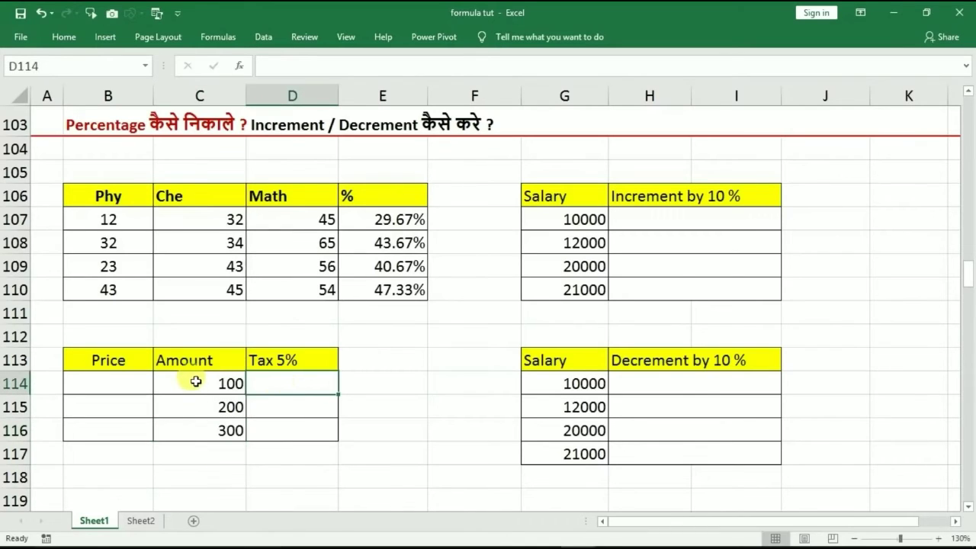
- Add 5% tax to the first amount in D114 with the formula =C114+C114*5%
{"action": "left_click_drag", "start_coordinate": [198, 380], "coordinate": [201, 429]}
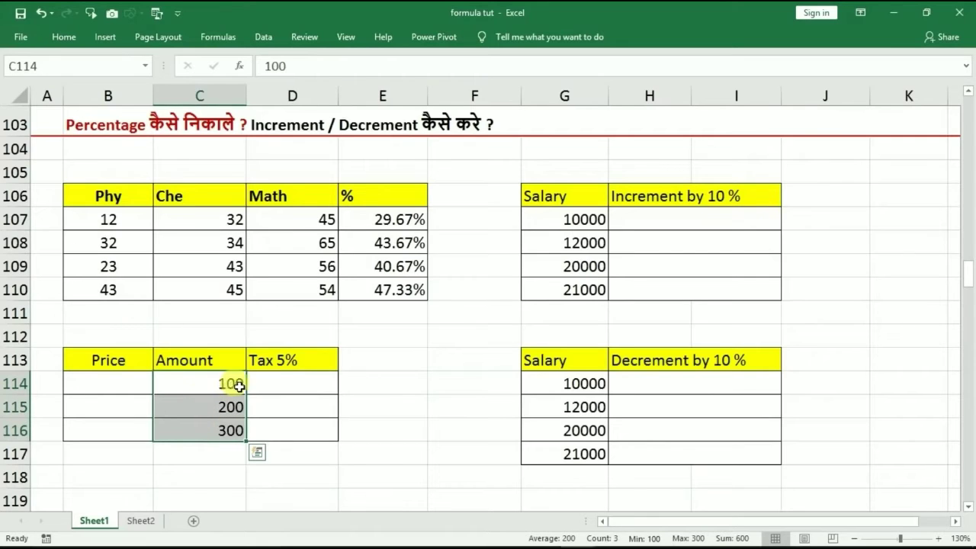
{"action": "left_click", "coordinate": [283, 384]}
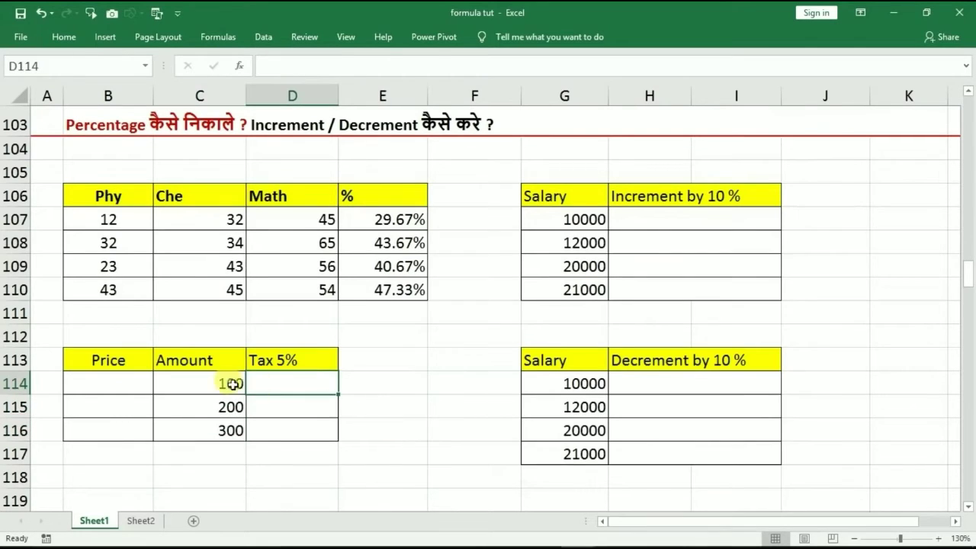
{"action": "left_click", "coordinate": [207, 382]}
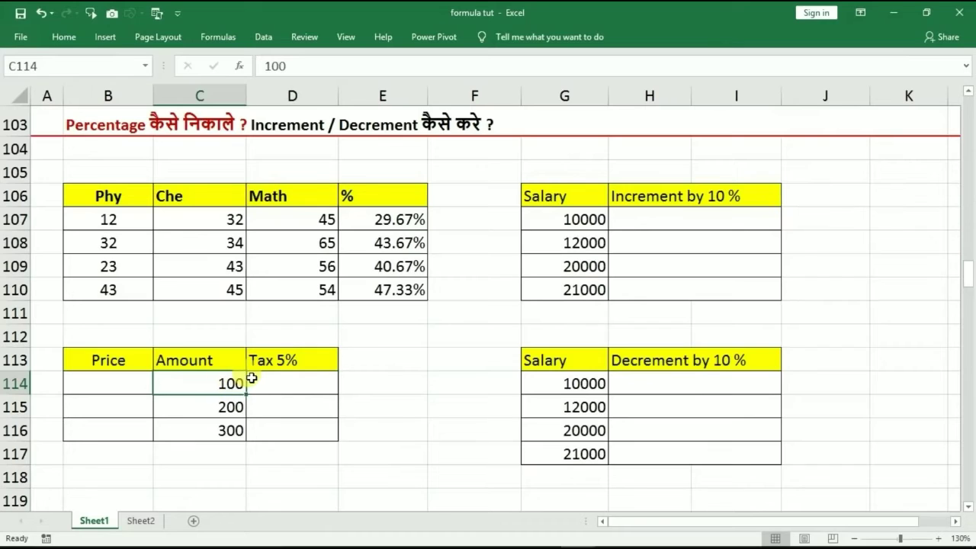
{"action": "left_click", "coordinate": [276, 383]}
{"action": "type", "text": "="}
{"action": "left_click", "coordinate": [218, 390]}
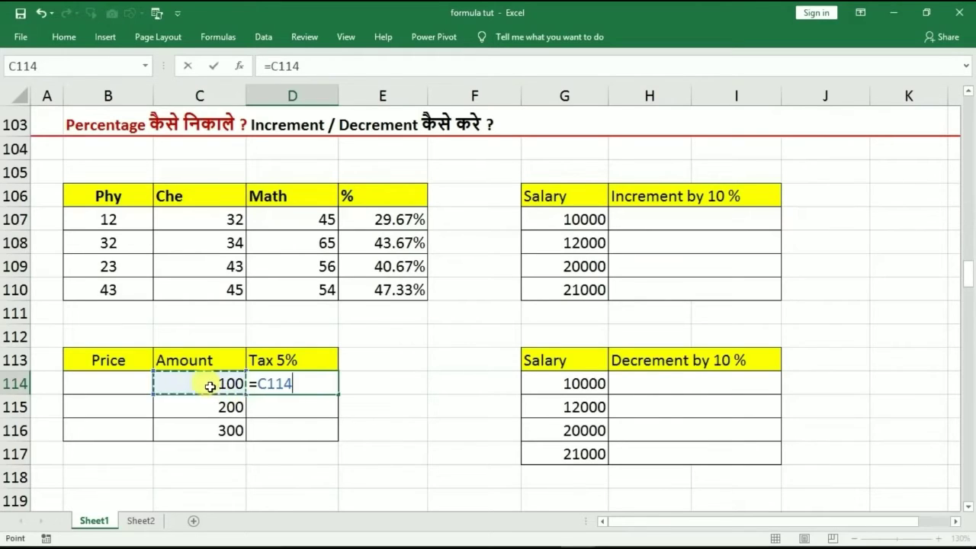
{"action": "type", "text": "+"}
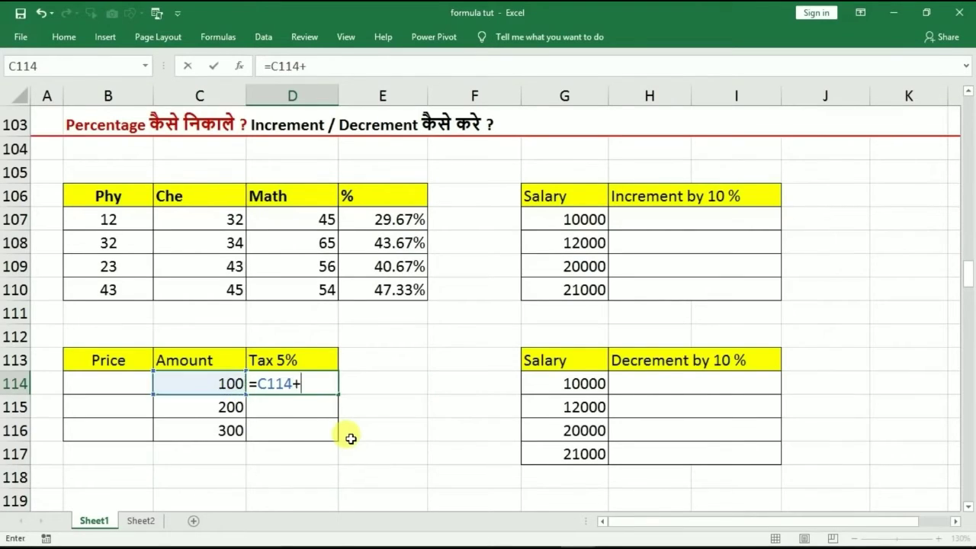
{"action": "left_click", "coordinate": [211, 386]}
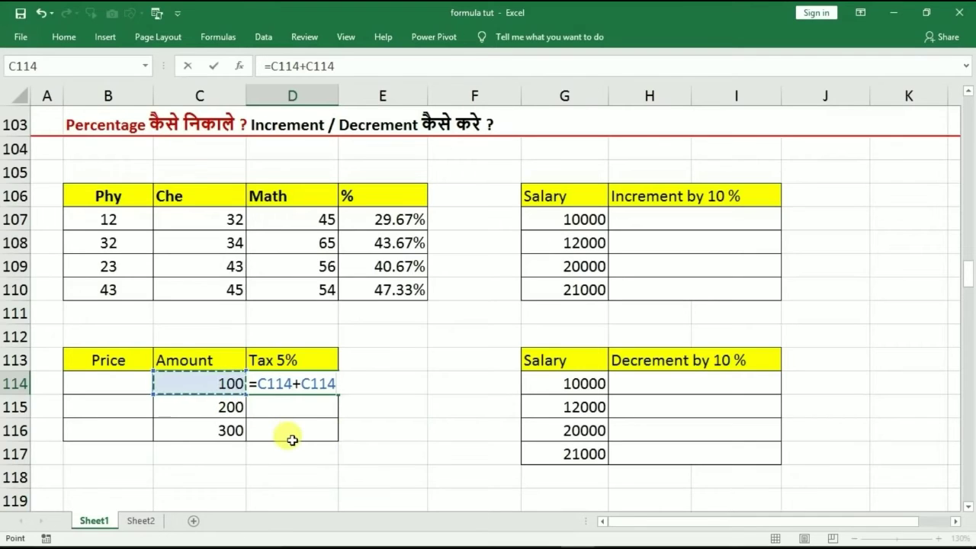
{"action": "type", "text": "*"}
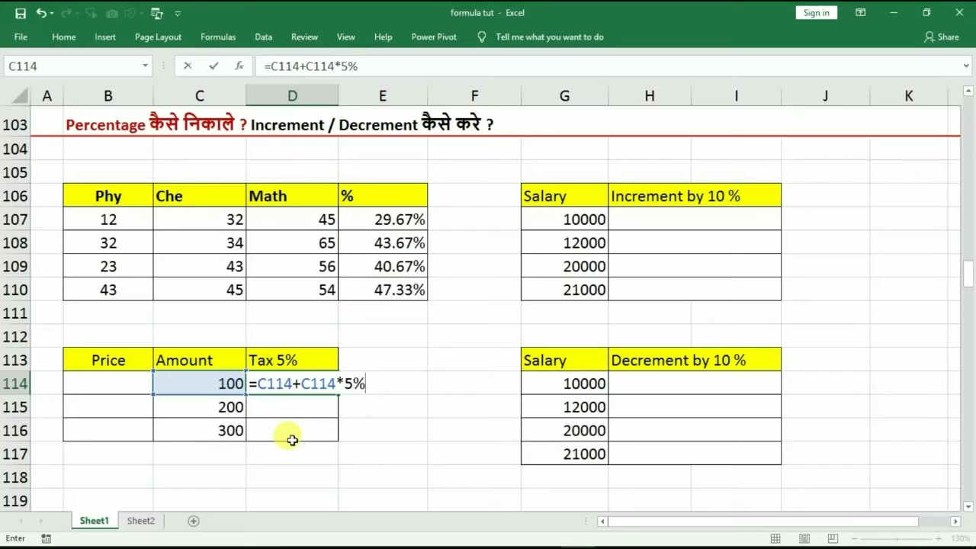
{"action": "key", "text": "Return"}
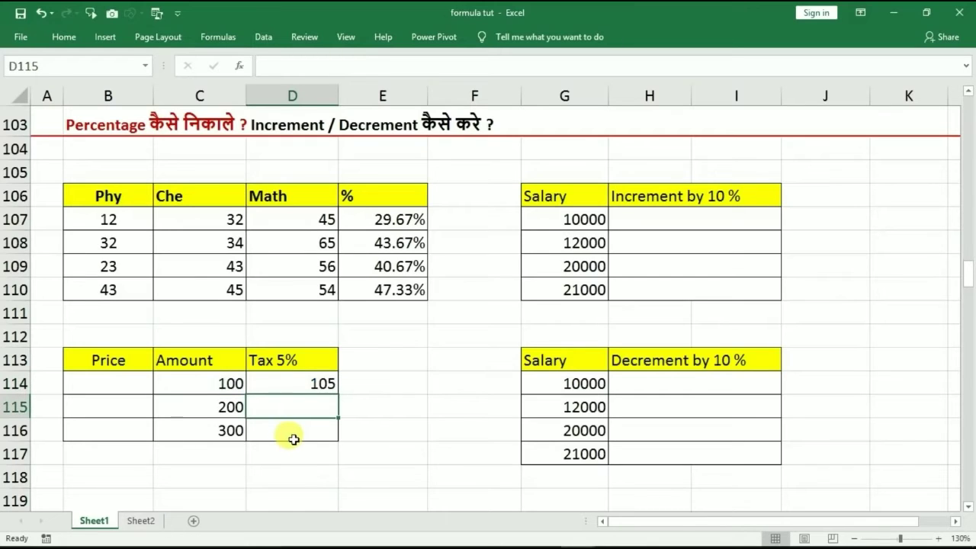
- Calculate only the 5% tax on the second amount in D115 with the formula =C115*5%
{"action": "left_click", "coordinate": [222, 410]}
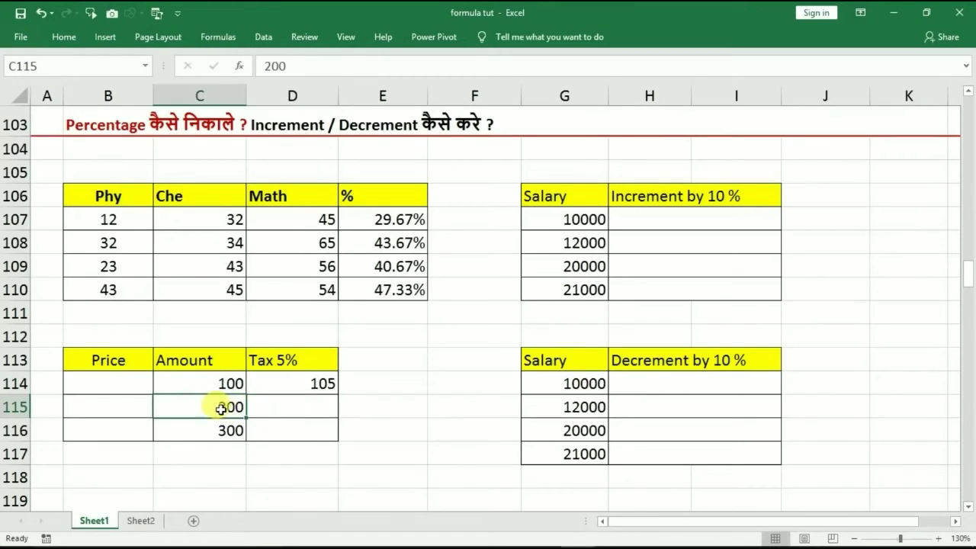
{"action": "left_click", "coordinate": [272, 406]}
{"action": "type", "text": "="}
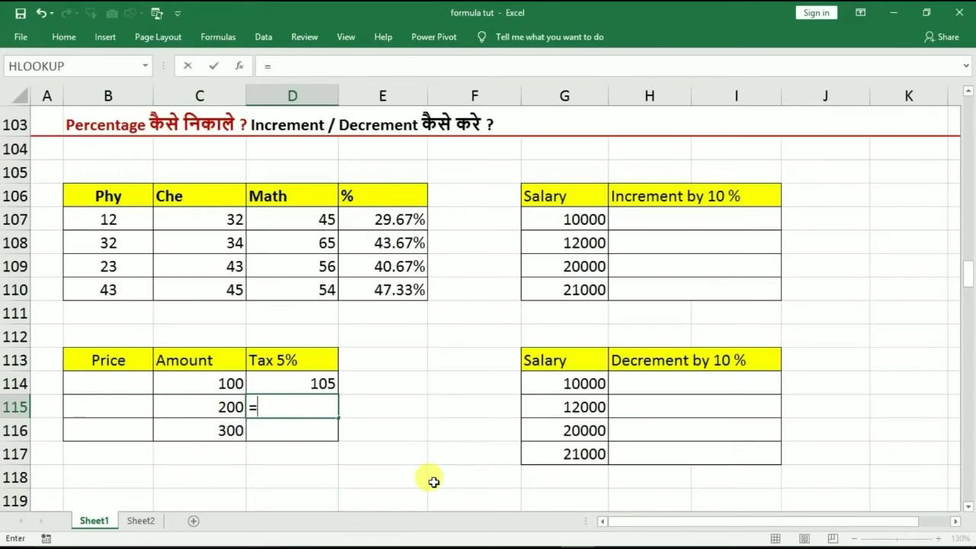
{"action": "left_click", "coordinate": [233, 407]}
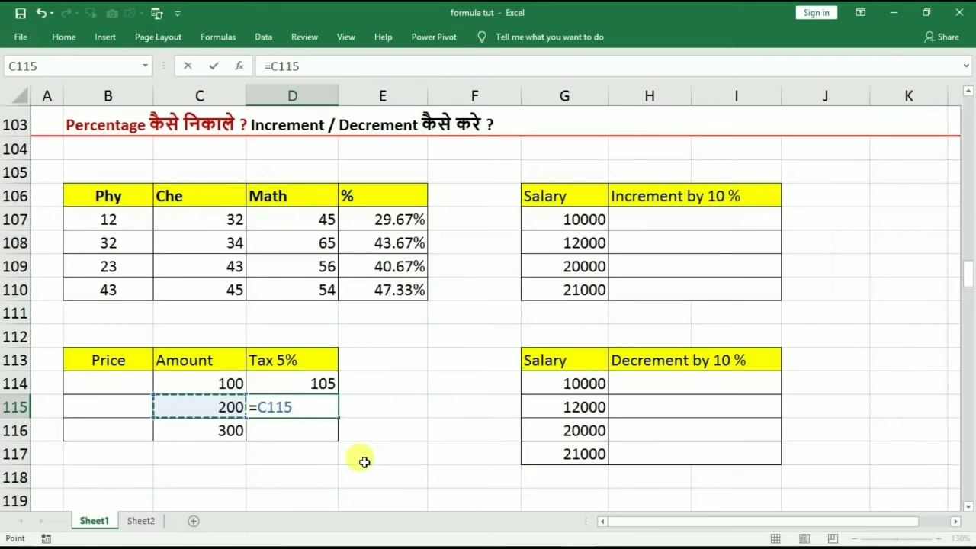
{"action": "type", "text": "*"}
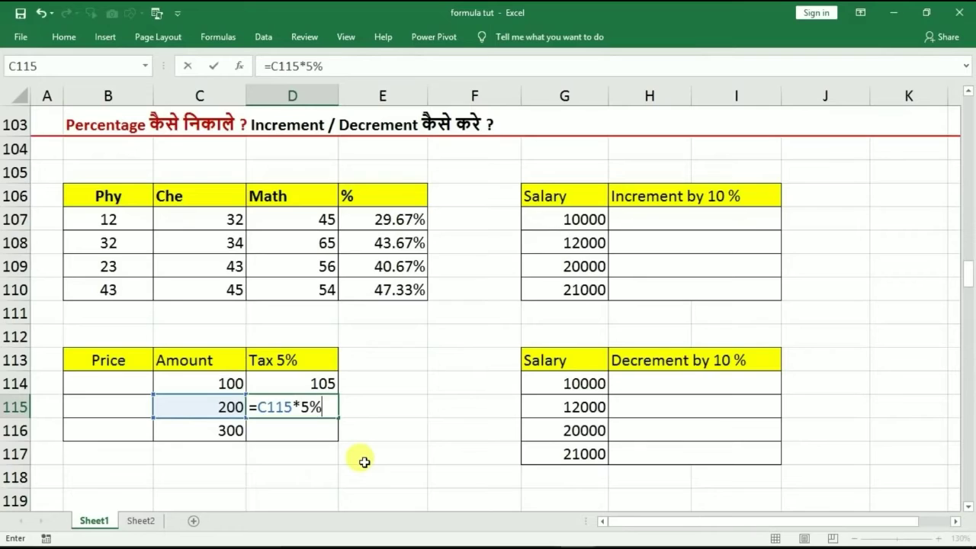
{"action": "key", "text": "Return"}
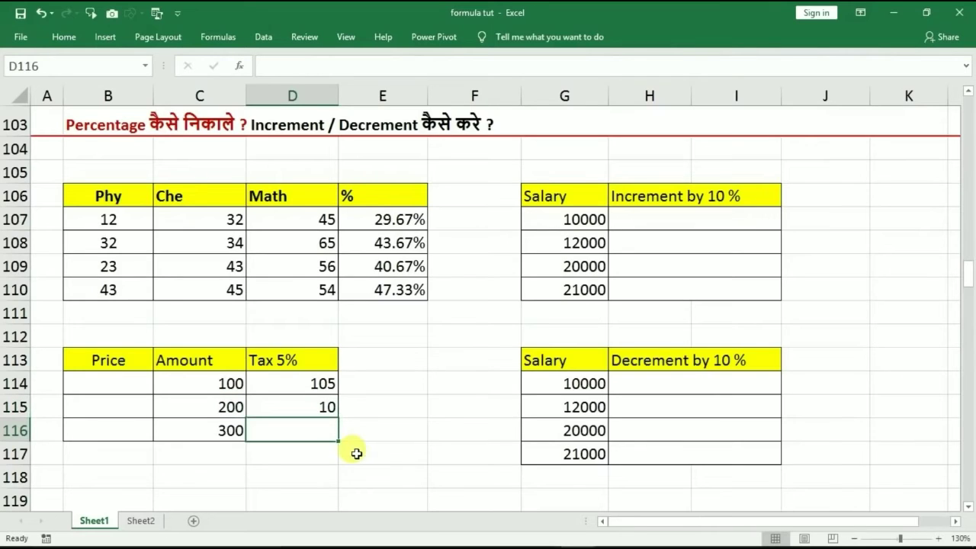
{"action": "left_click", "coordinate": [286, 411]}
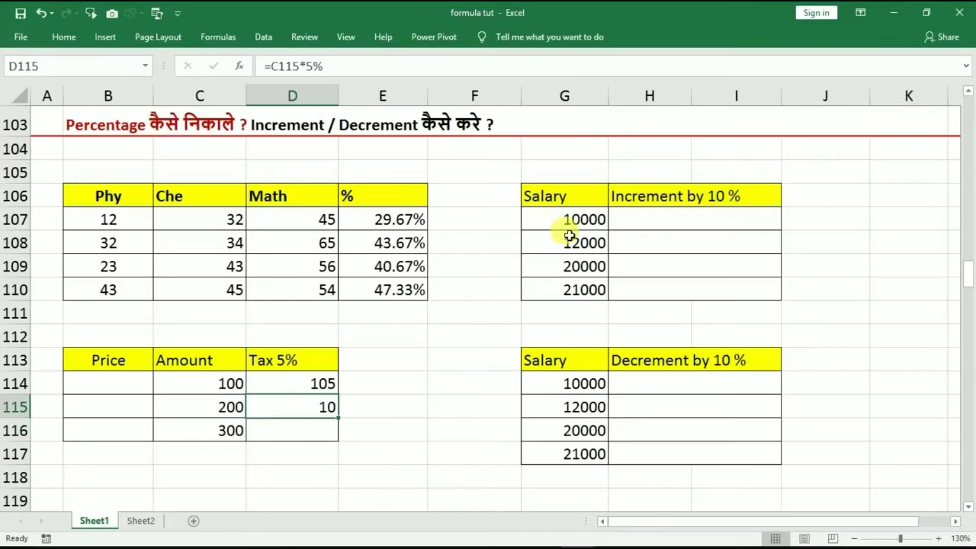
- Increase the first salary by 10% in H107 of the increment table with the formula =G107+G107*10%
{"action": "left_click_drag", "start_coordinate": [571, 221], "coordinate": [571, 266]}
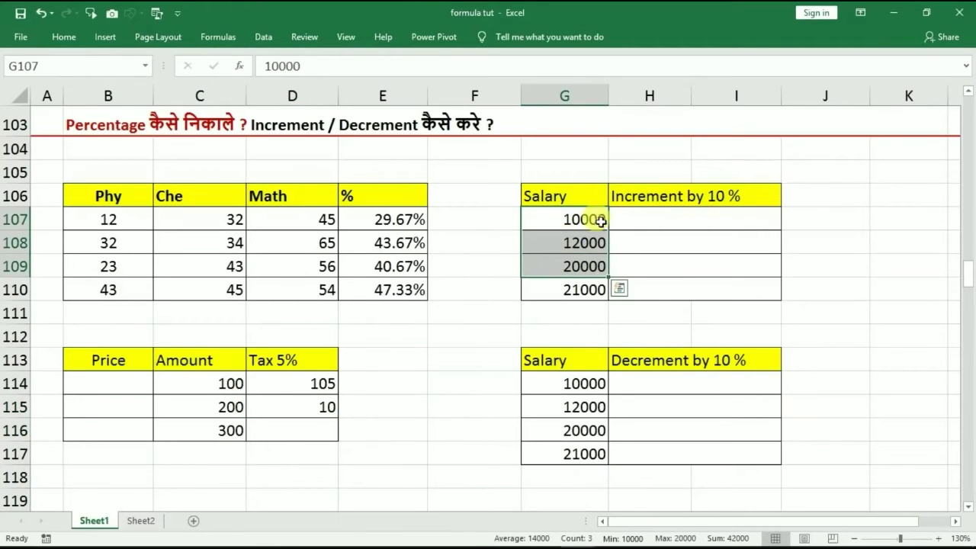
{"action": "left_click", "coordinate": [654, 219]}
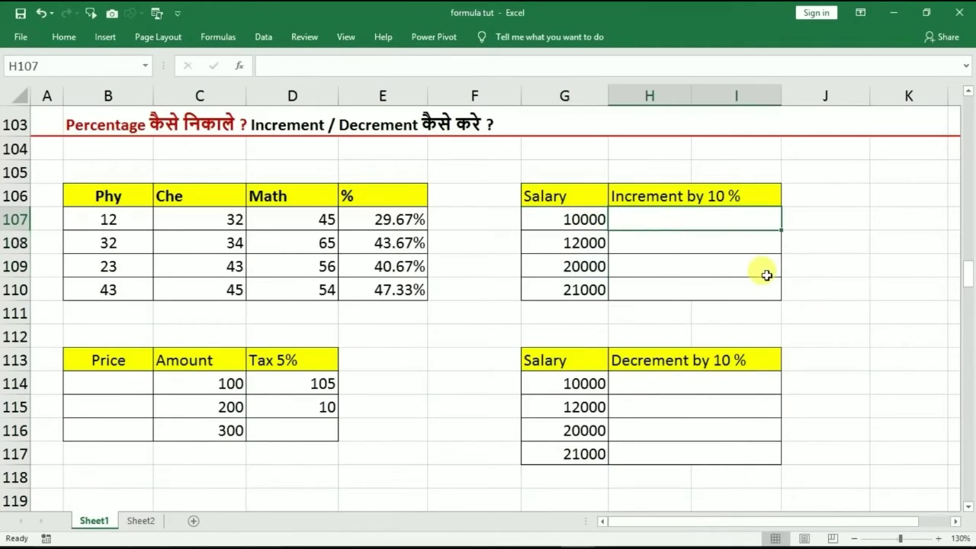
{"action": "type", "text": "="}
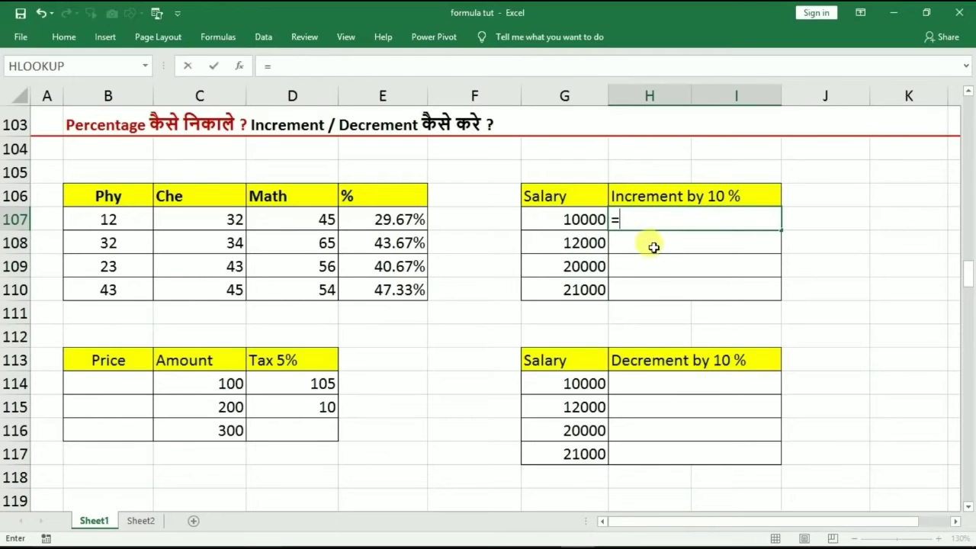
{"action": "left_click", "coordinate": [564, 220]}
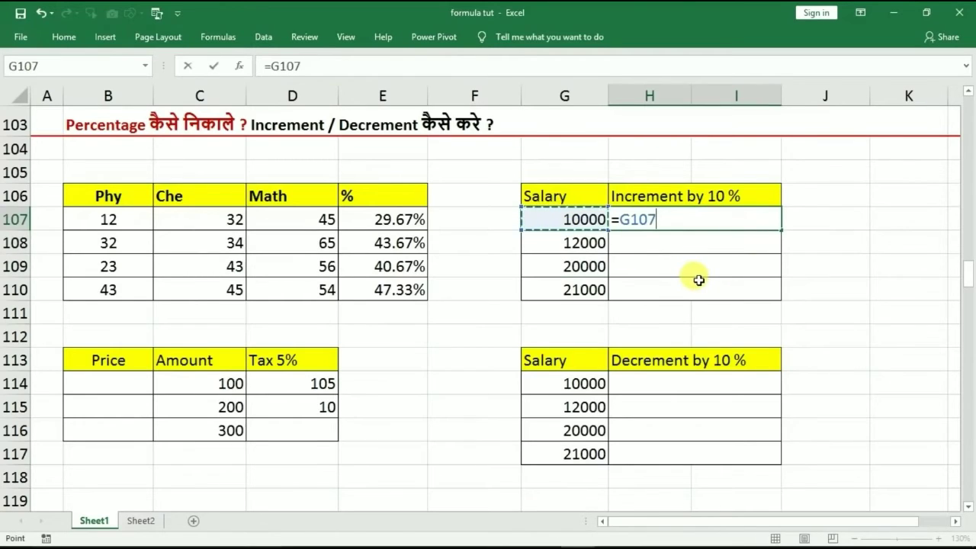
{"action": "type", "text": "+"}
{"action": "left_click", "coordinate": [562, 219]}
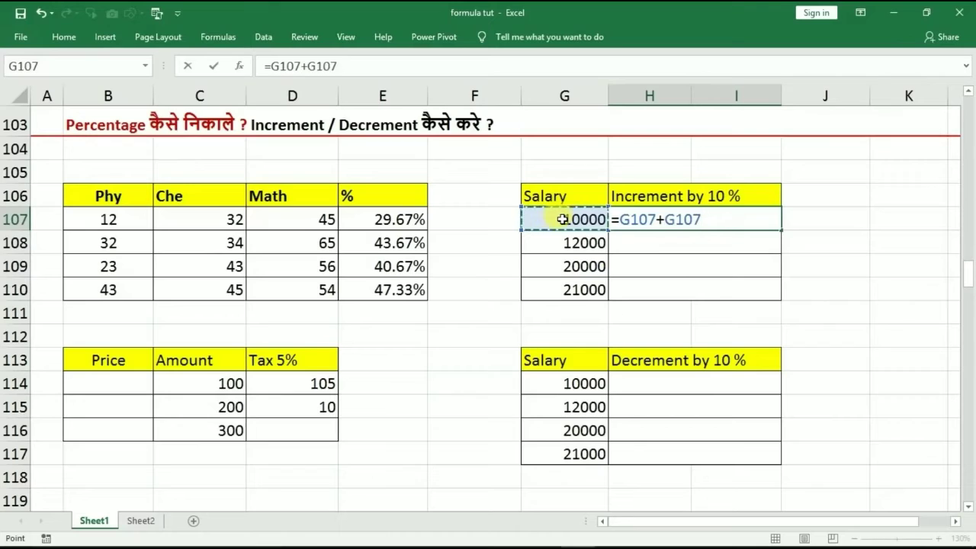
{"action": "type", "text": "*"}
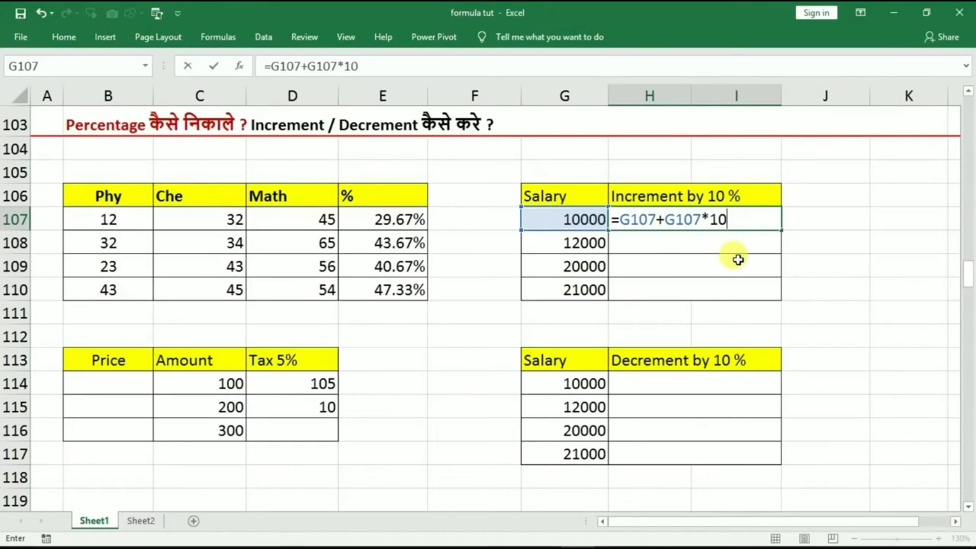
{"action": "type", "text": "10%"}
{"action": "key", "text": "Return"}
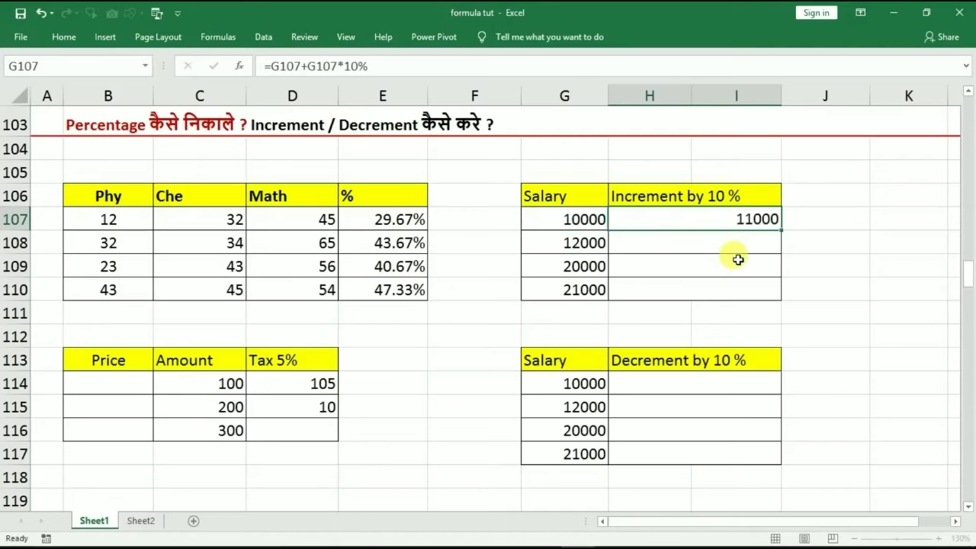
- Reduce the first salary by 10% in H114 of the decrement table with the formula =G114-G114*10%
{"action": "left_click", "coordinate": [671, 385]}
{"action": "left_click", "coordinate": [718, 223]}
{"action": "double_click", "coordinate": [718, 224]}
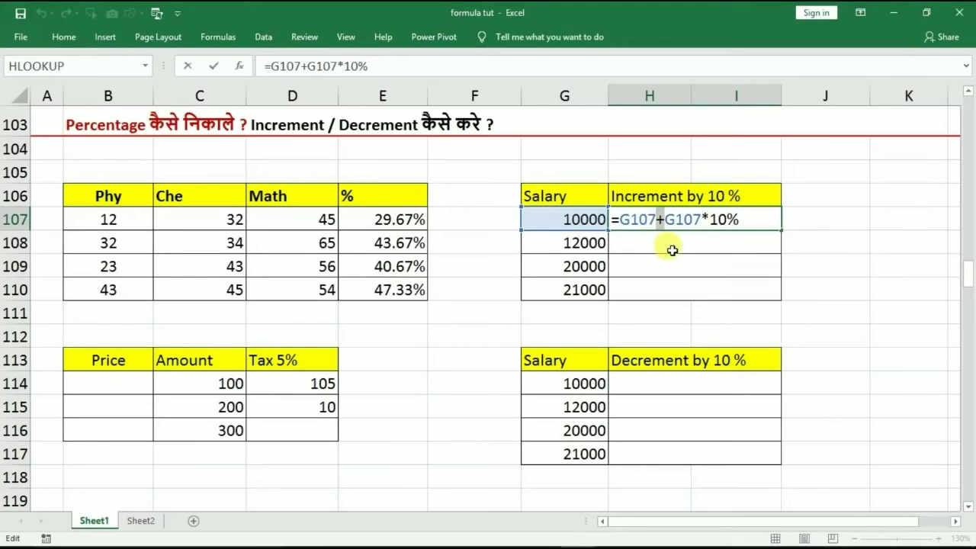
{"action": "key", "text": "Return"}
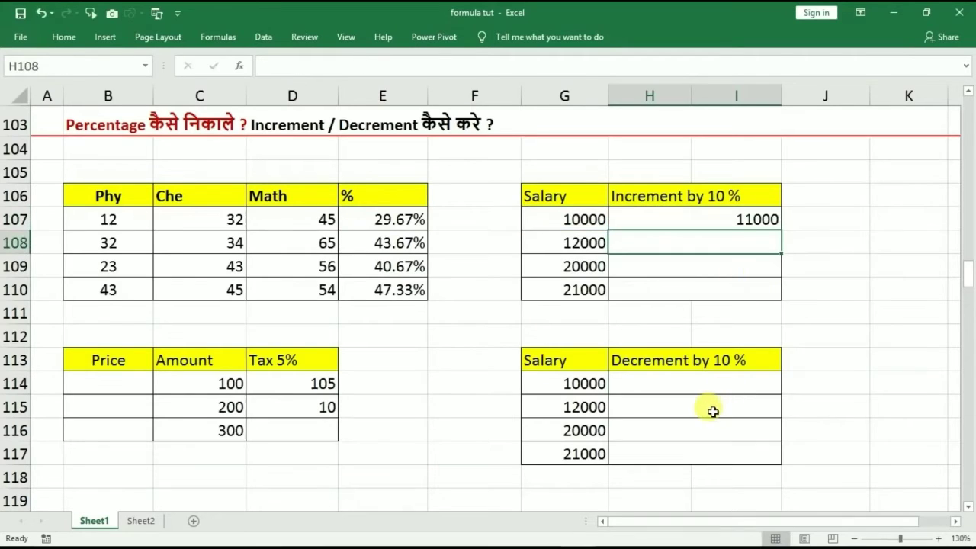
{"action": "left_click", "coordinate": [667, 386]}
{"action": "type", "text": "="}
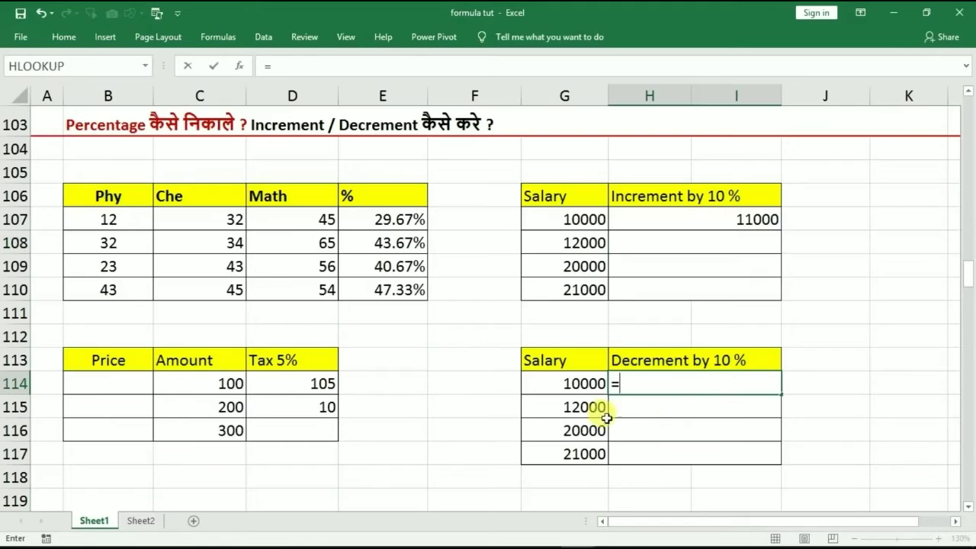
{"action": "left_click", "coordinate": [582, 385]}
{"action": "type", "text": "-"}
{"action": "left_click", "coordinate": [582, 385]}
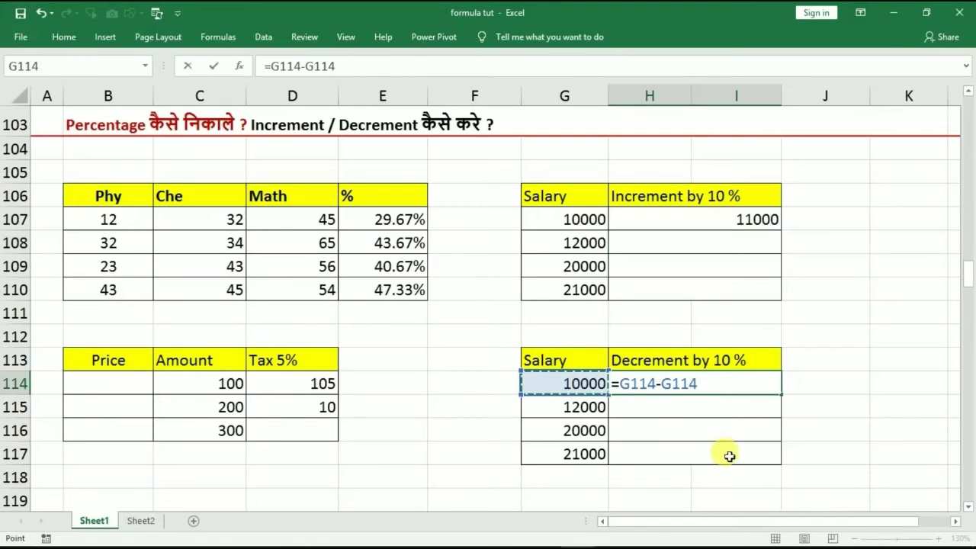
{"action": "type", "text": "*"}
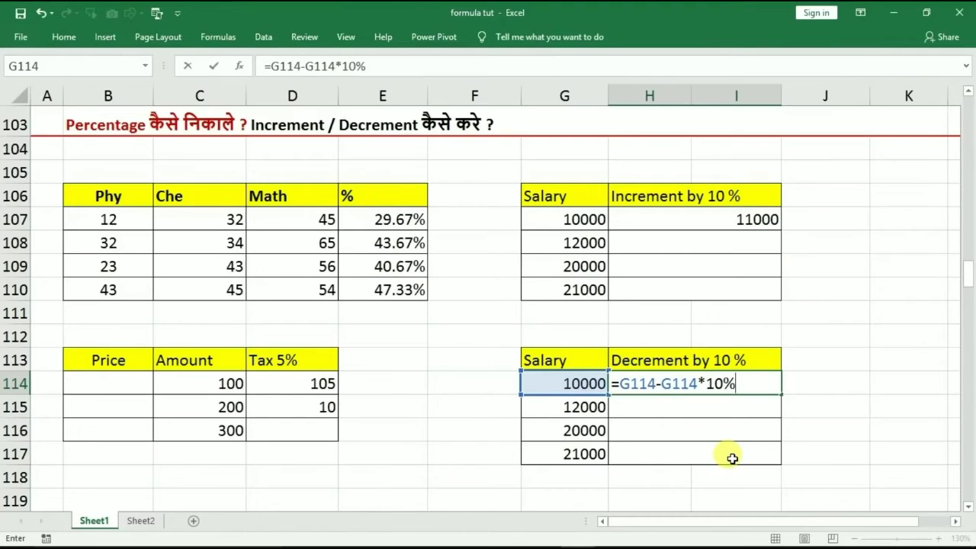
{"action": "key", "text": "Return"}
{"action": "left_click", "coordinate": [563, 385]}
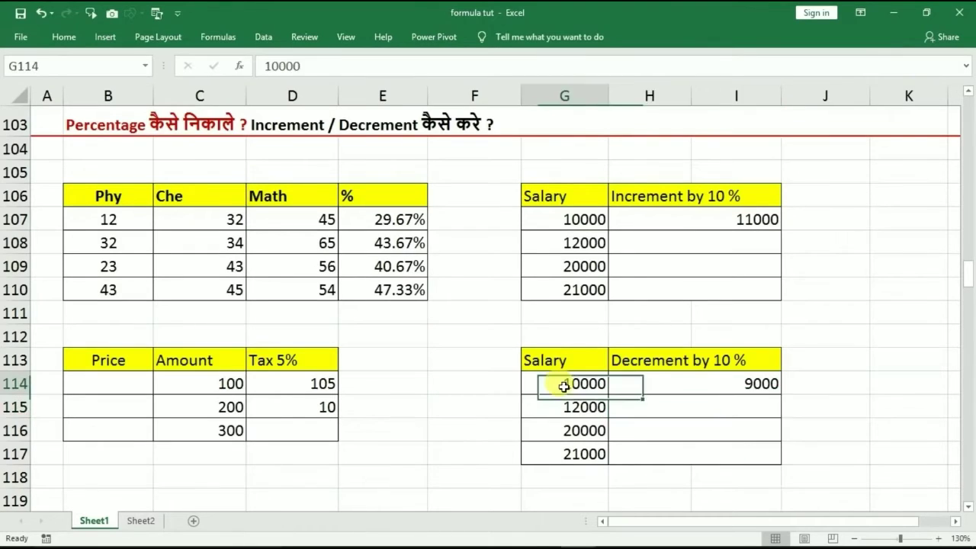
- Clear the existing results beside the Numbers list in C124:C128 of the Abs section
{"action": "left_click", "coordinate": [686, 390]}
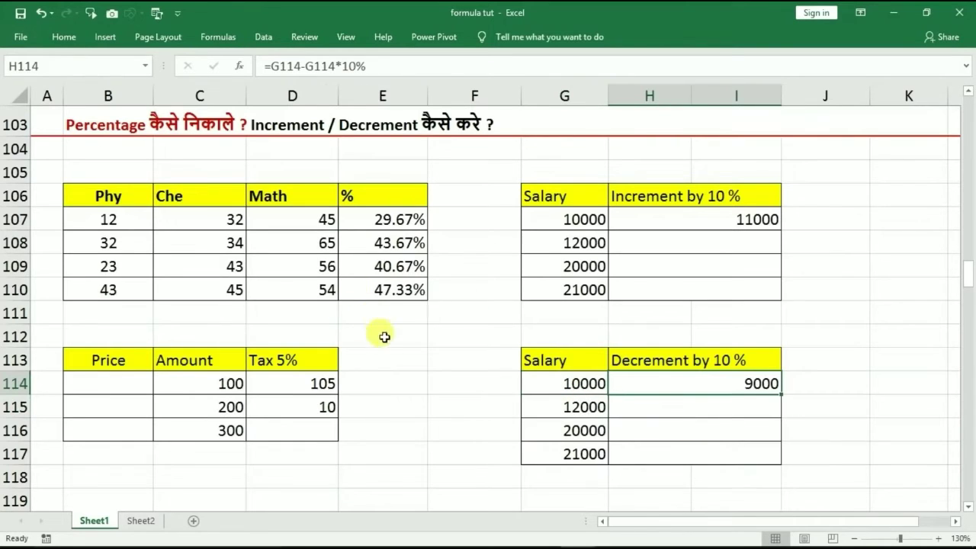
{"action": "left_click", "coordinate": [433, 360]}
{"action": "key", "text": "Page_Down"}
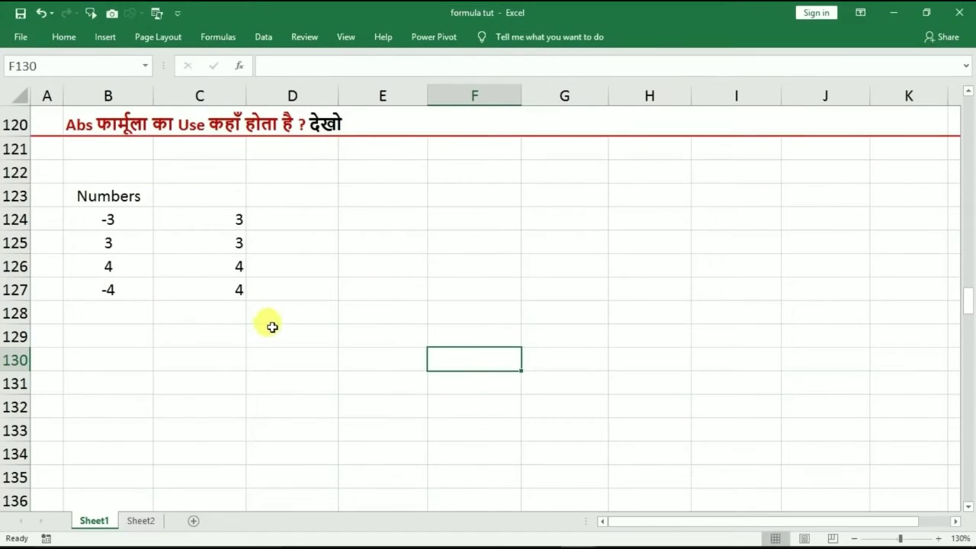
{"action": "left_click_drag", "start_coordinate": [221, 219], "coordinate": [228, 313]}
{"action": "key", "text": "Delete"}
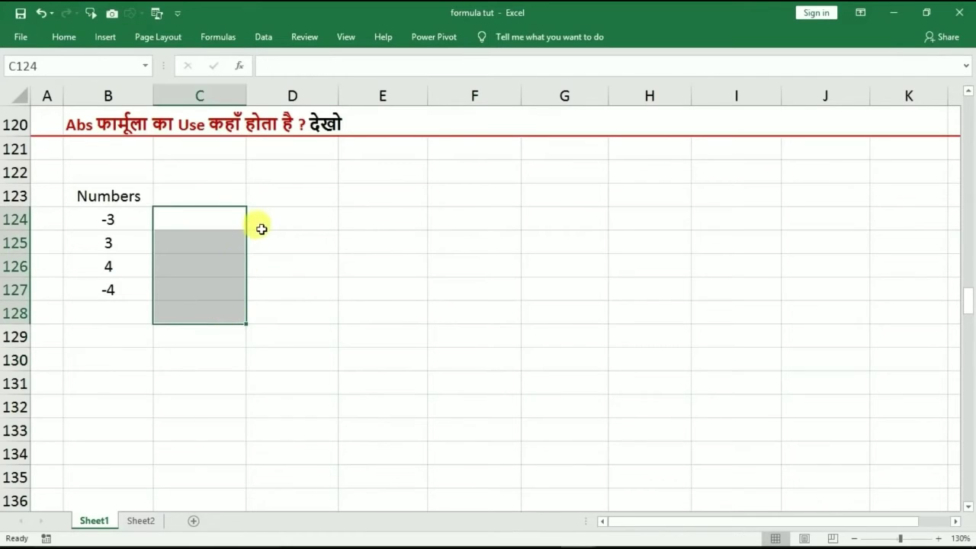
- Enter =ABS(B124) in D124 and fill the formula down through D127
{"action": "left_click", "coordinate": [261, 219]}
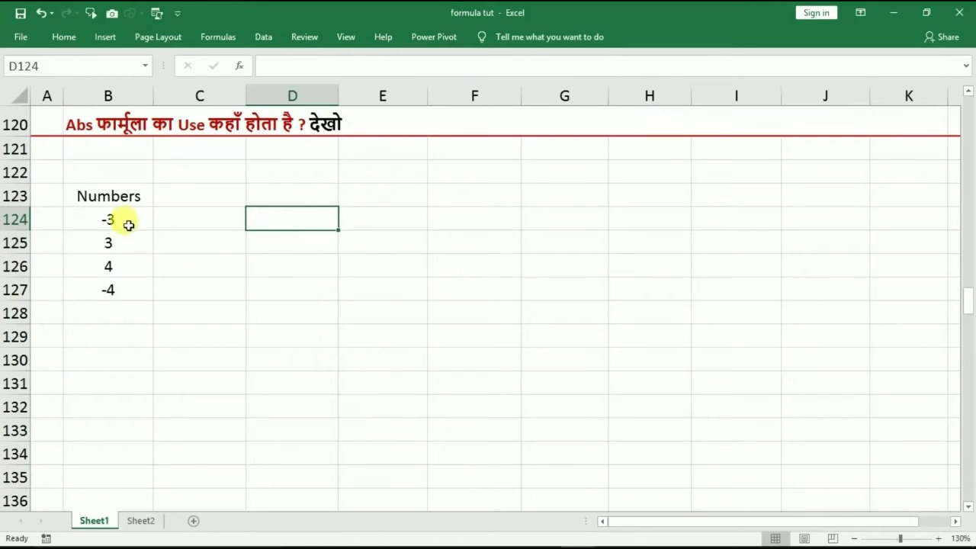
{"action": "type", "text": "=ab"}
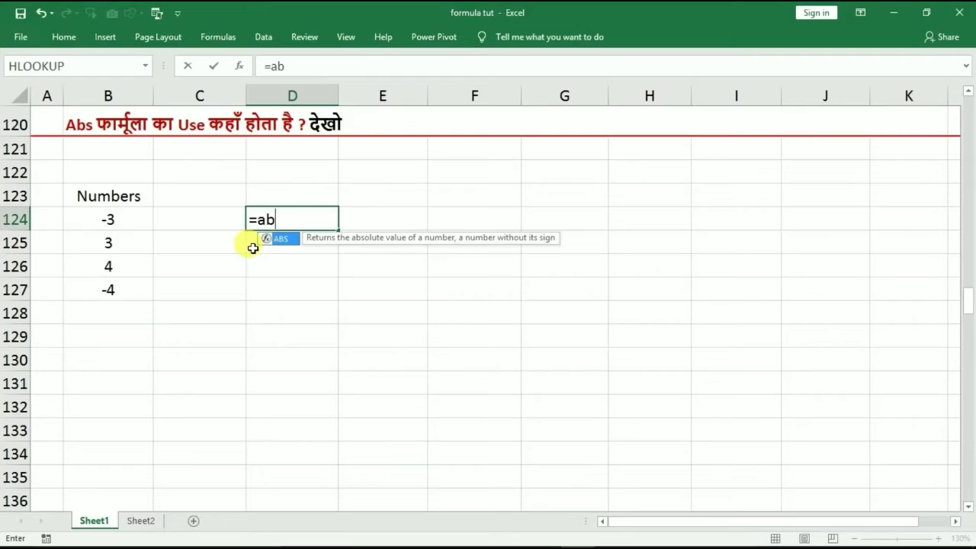
{"action": "type", "text": "s("}
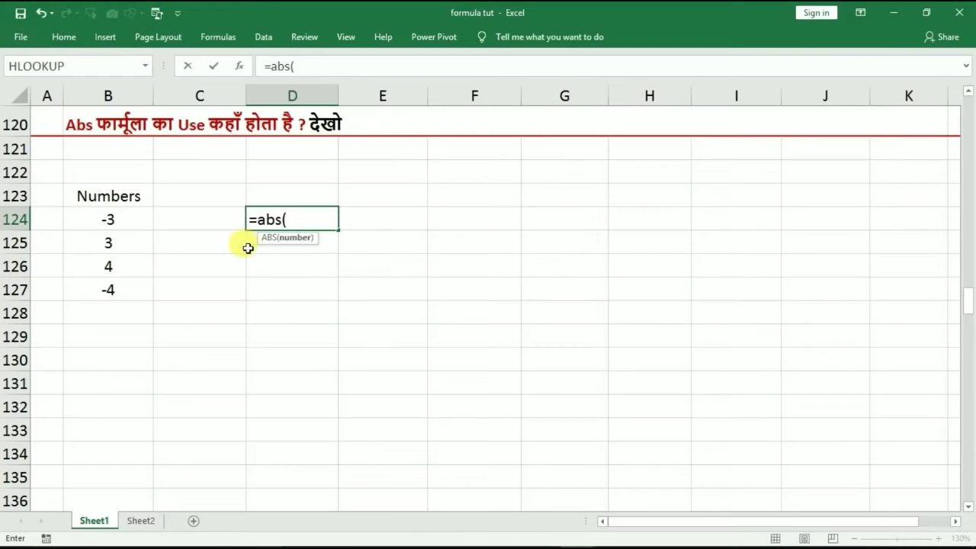
{"action": "left_click", "coordinate": [109, 216]}
{"action": "key", "text": "Return"}
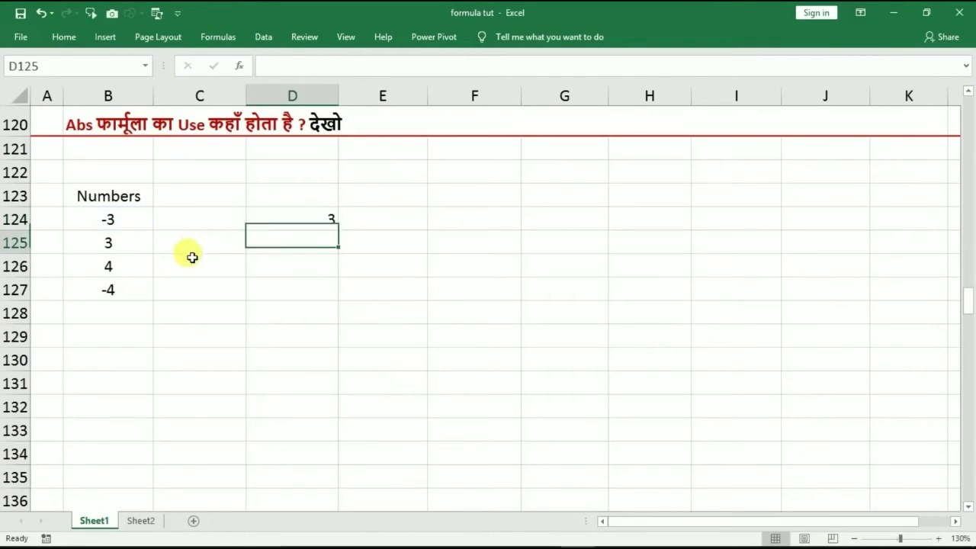
{"action": "left_click", "coordinate": [309, 219]}
{"action": "left_click_drag", "start_coordinate": [340, 232], "coordinate": [337, 302]}
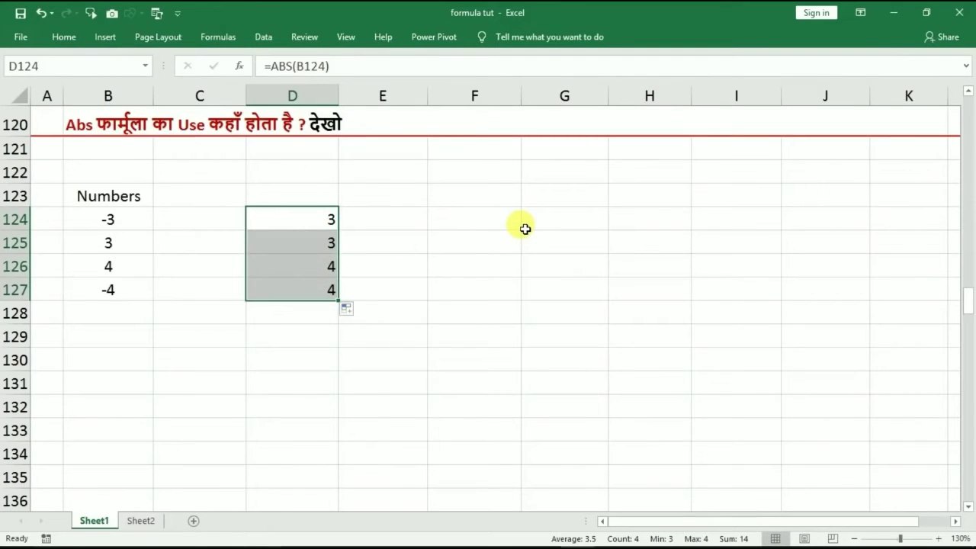
- Compare the original values in the Numbers list with their absolute values in column D
{"action": "left_click", "coordinate": [121, 221]}
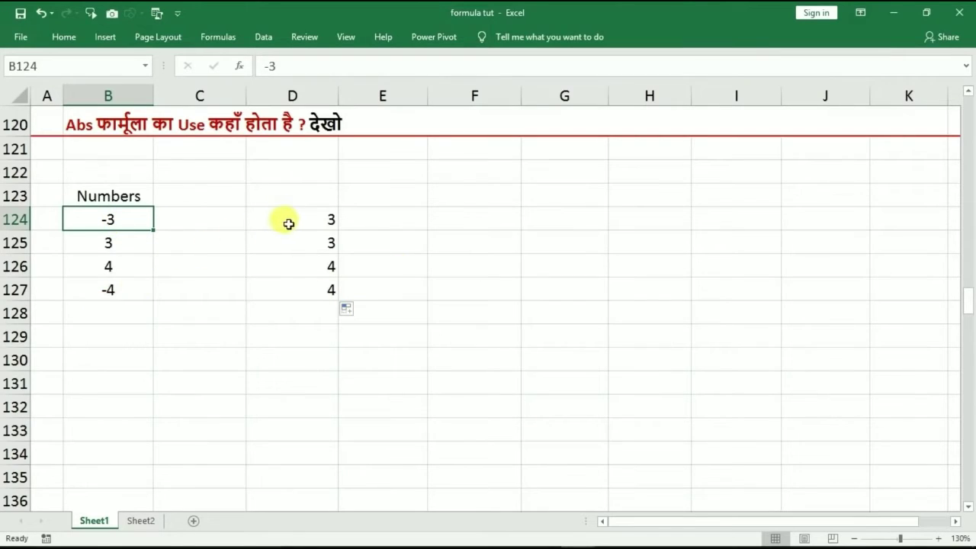
{"action": "left_click", "coordinate": [110, 243]}
{"action": "left_click", "coordinate": [284, 242]}
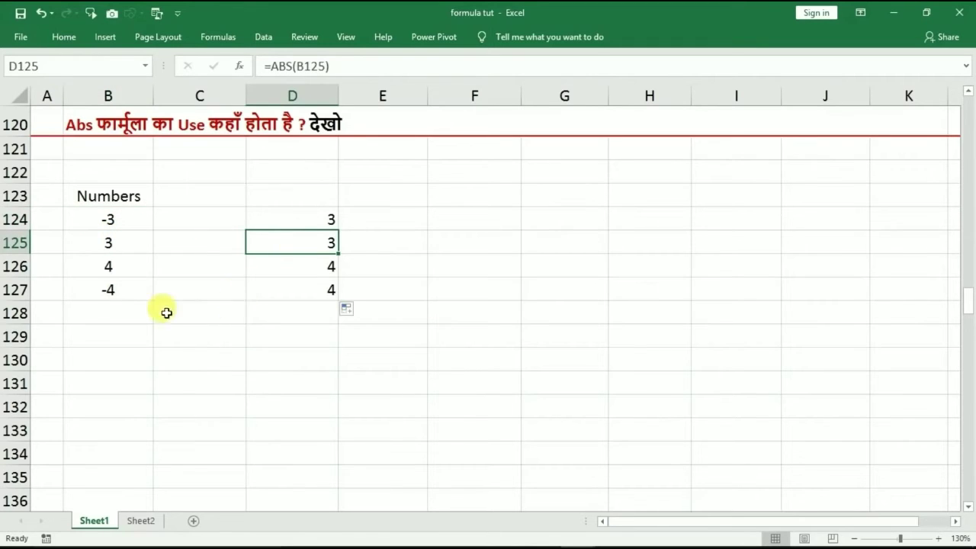
{"action": "left_click_drag", "start_coordinate": [124, 221], "coordinate": [114, 289]}
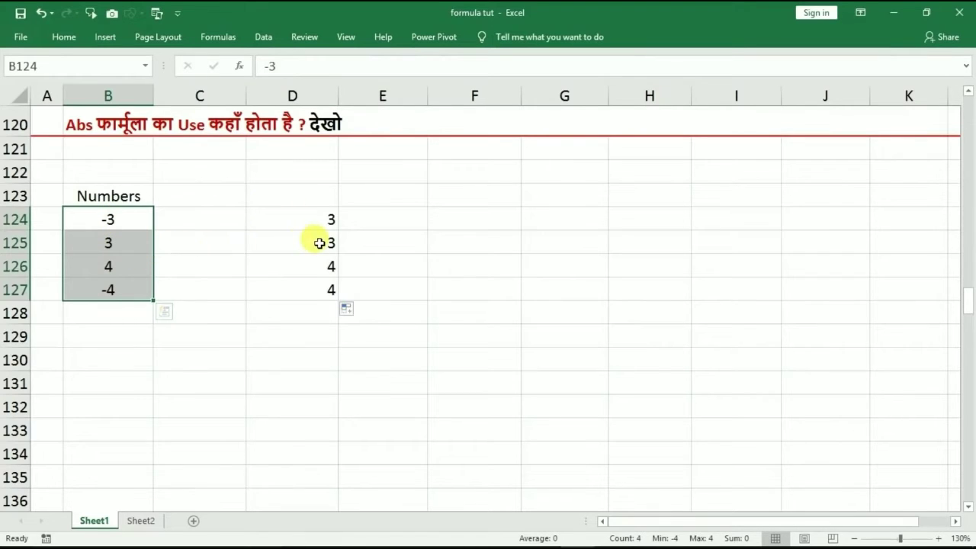
{"action": "left_click", "coordinate": [427, 251]}
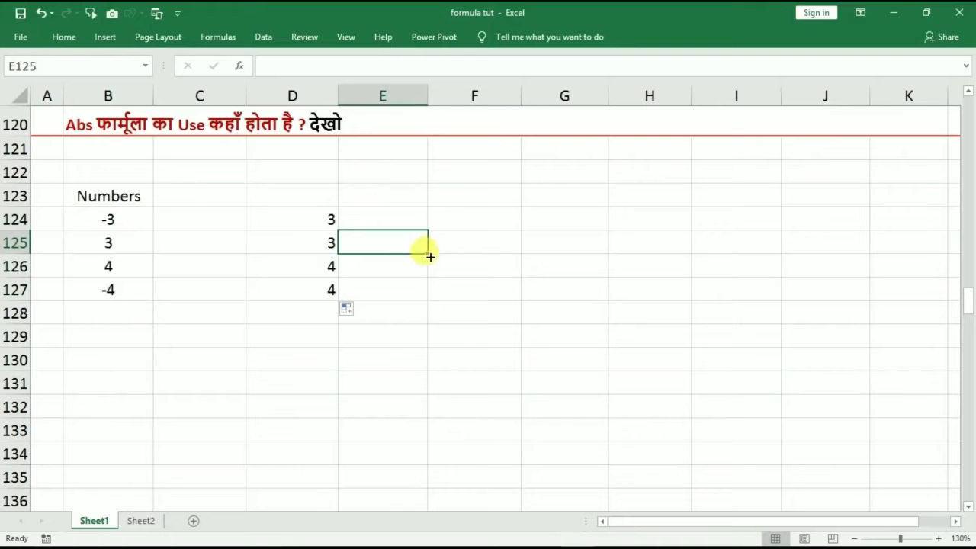
- Examine the entries of the Name list in the TRIM section for leading, repeated and trailing spaces
{"action": "left_click", "coordinate": [429, 257]}
{"action": "scroll", "coordinate": [429, 257], "scroll_direction": "down", "scroll_amount": 6}
{"action": "left_click", "coordinate": [429, 257]}
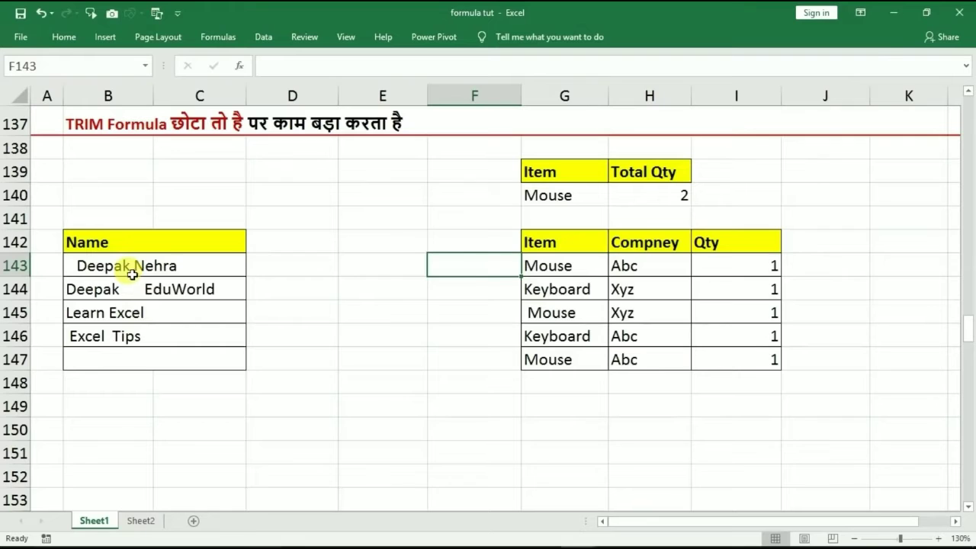
{"action": "left_click", "coordinate": [103, 266]}
{"action": "double_click", "coordinate": [103, 266]}
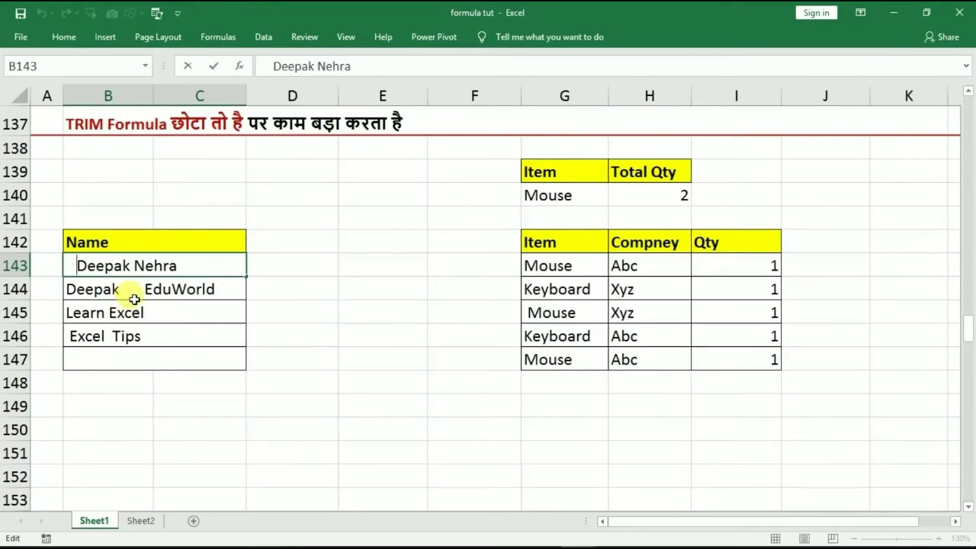
{"action": "key", "text": "Return"}
{"action": "double_click", "coordinate": [157, 313]}
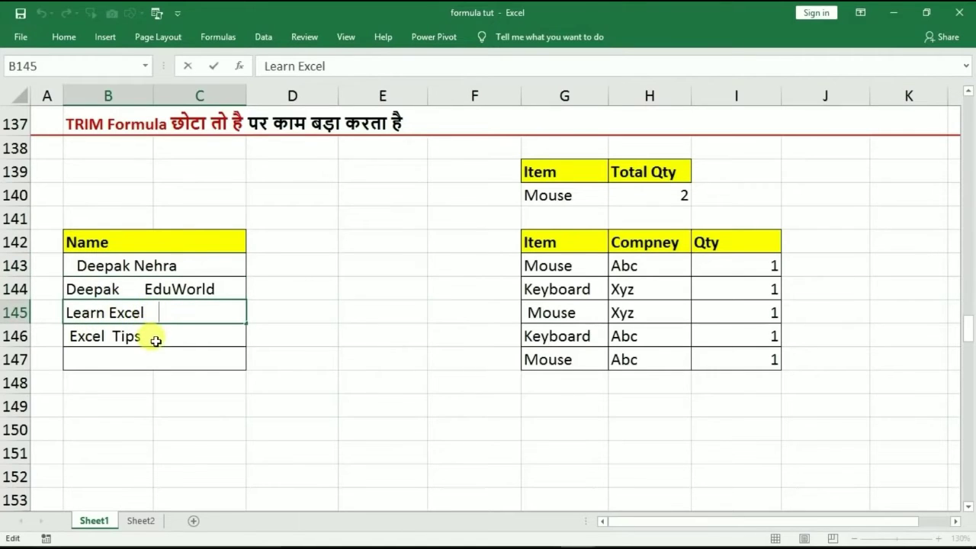
{"action": "left_click", "coordinate": [145, 337]}
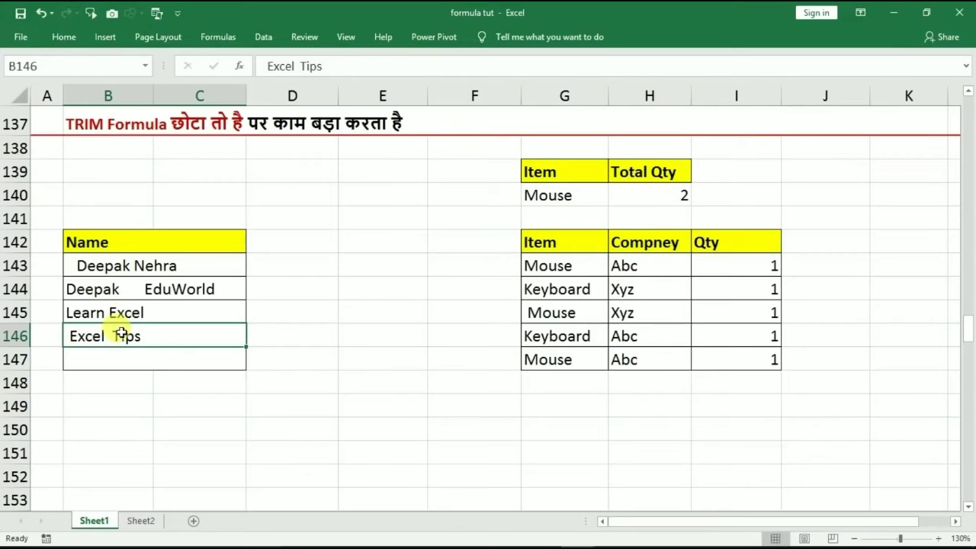
- Inspect the DSUM formula for Total Qty in H140 along with its Mouse criterion and the first matching item
{"action": "double_click", "coordinate": [638, 195]}
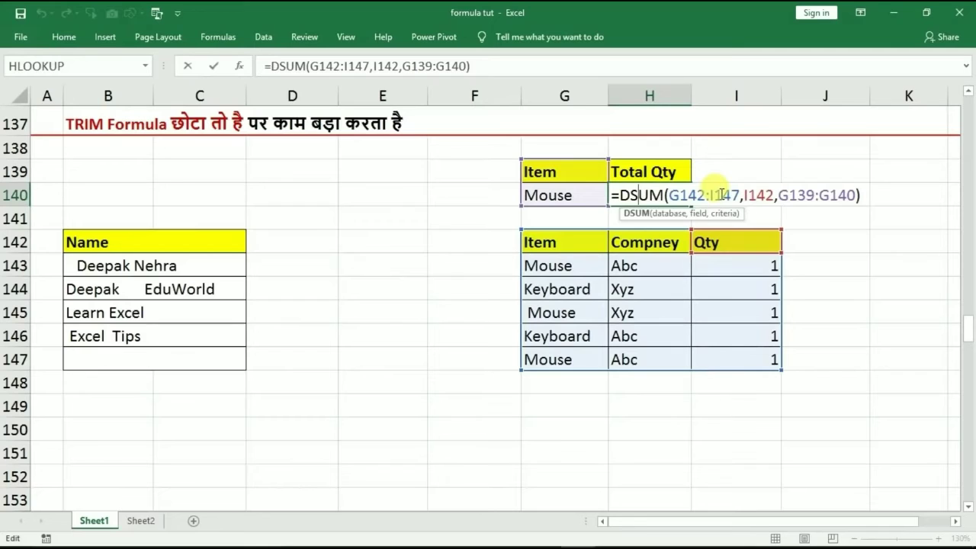
{"action": "key", "text": "Return"}
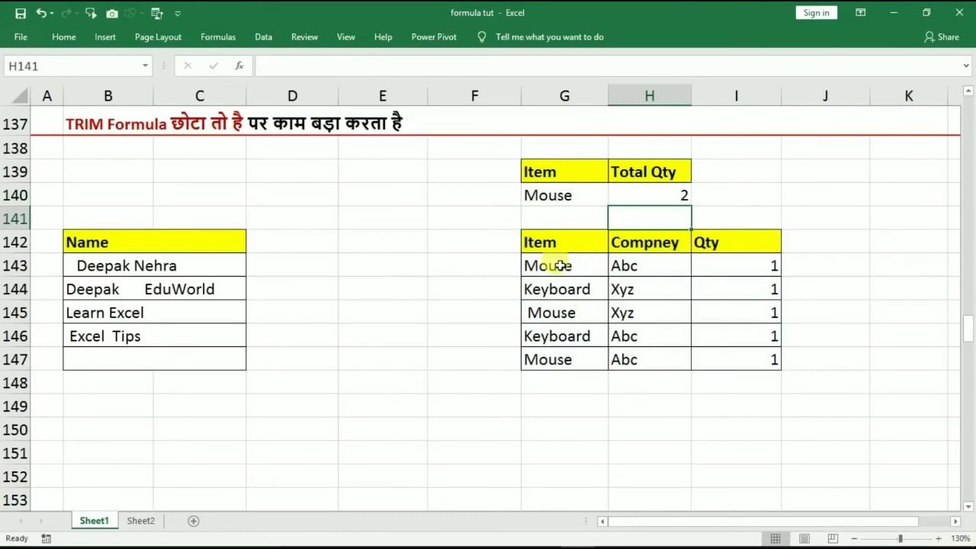
{"action": "left_click", "coordinate": [538, 200]}
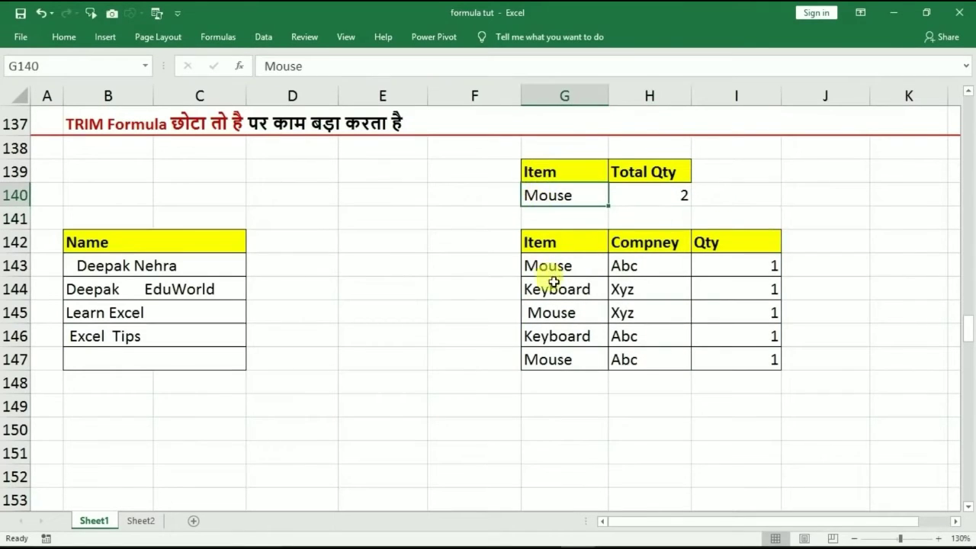
{"action": "mouse_move", "coordinate": [551, 275]}
{"action": "left_mouse_down"}
{"action": "mouse_move", "coordinate": [547, 337]}
{"action": "mouse_move", "coordinate": [555, 276]}
{"action": "left_mouse_up"}
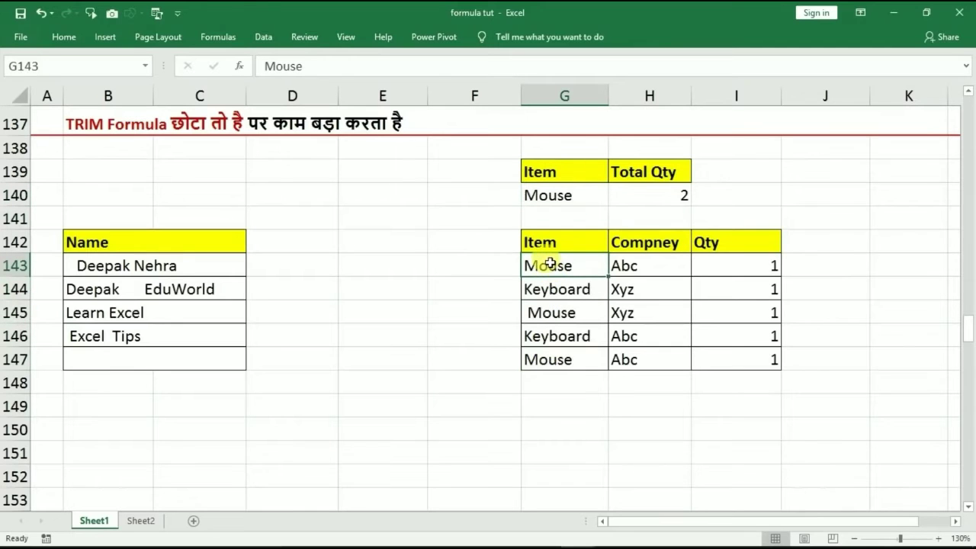
{"action": "left_click", "coordinate": [709, 264]}
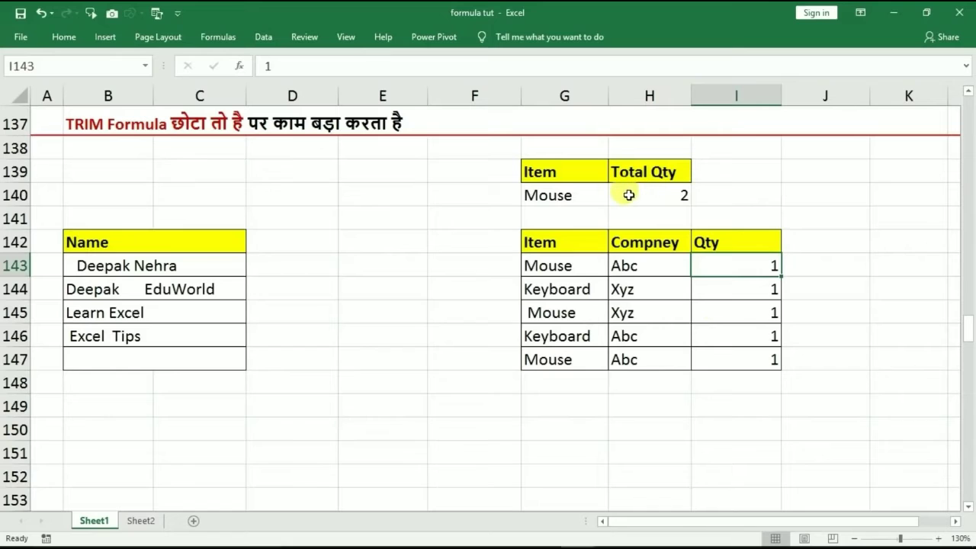
{"action": "left_click", "coordinate": [560, 195]}
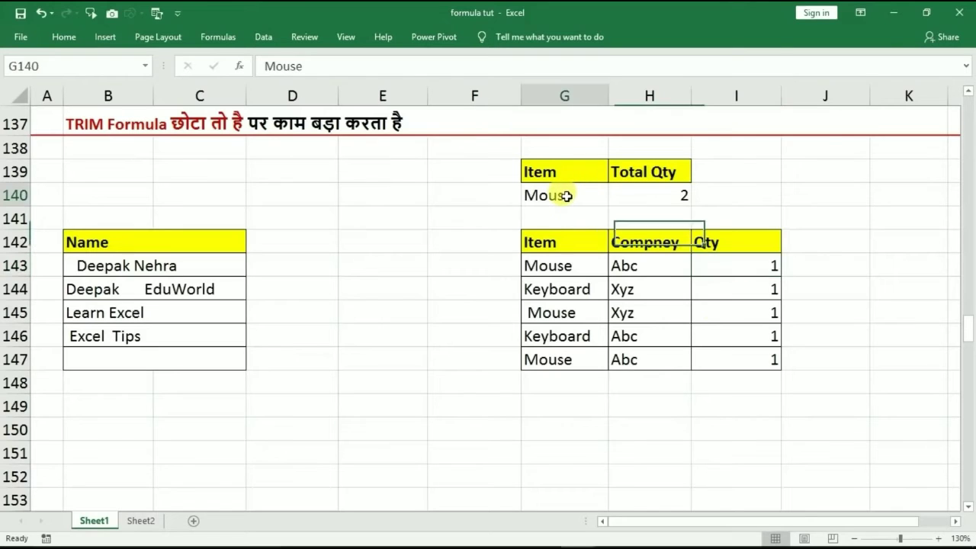
{"action": "left_click", "coordinate": [650, 196]}
- Check the Mouse rows of the item table and compare the spacing in G145 with the criterion in G140
{"action": "left_click_drag", "start_coordinate": [568, 268], "coordinate": [726, 274]}
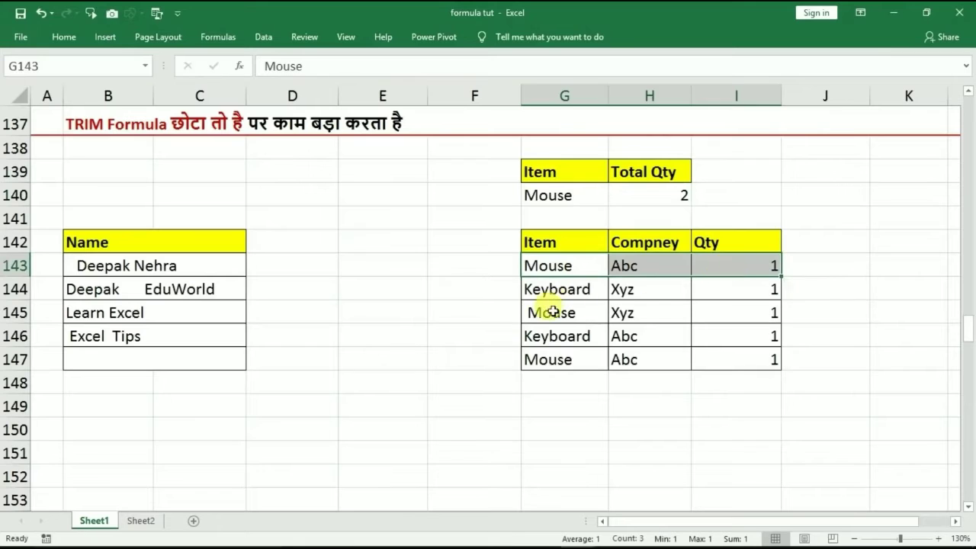
{"action": "left_click_drag", "start_coordinate": [542, 313], "coordinate": [735, 310]}
{"action": "left_click_drag", "start_coordinate": [558, 357], "coordinate": [731, 357]}
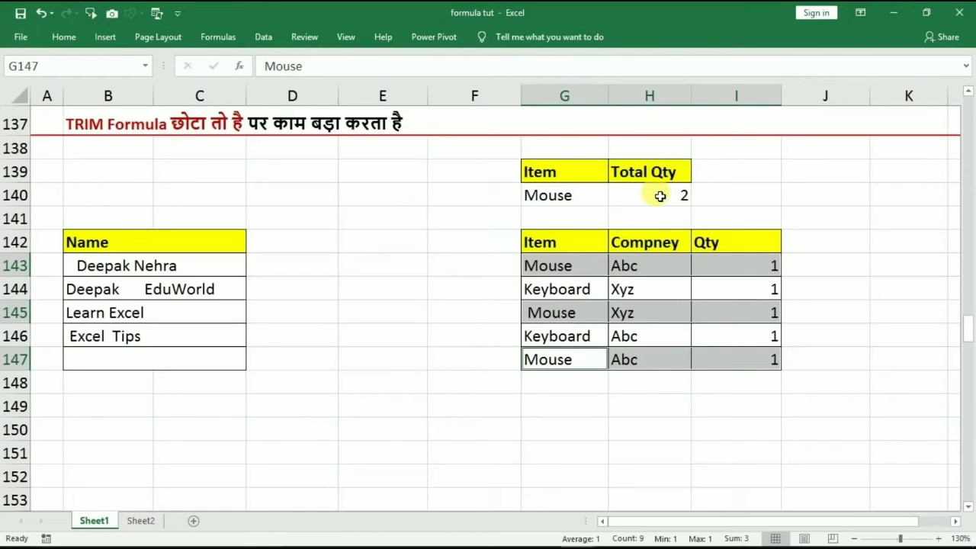
{"action": "left_click", "coordinate": [546, 320]}
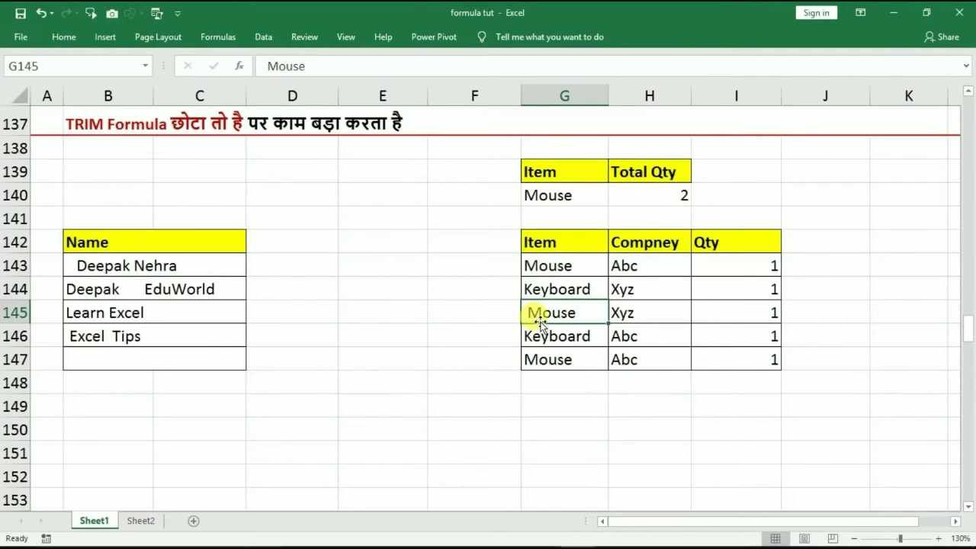
{"action": "left_click", "coordinate": [550, 197]}
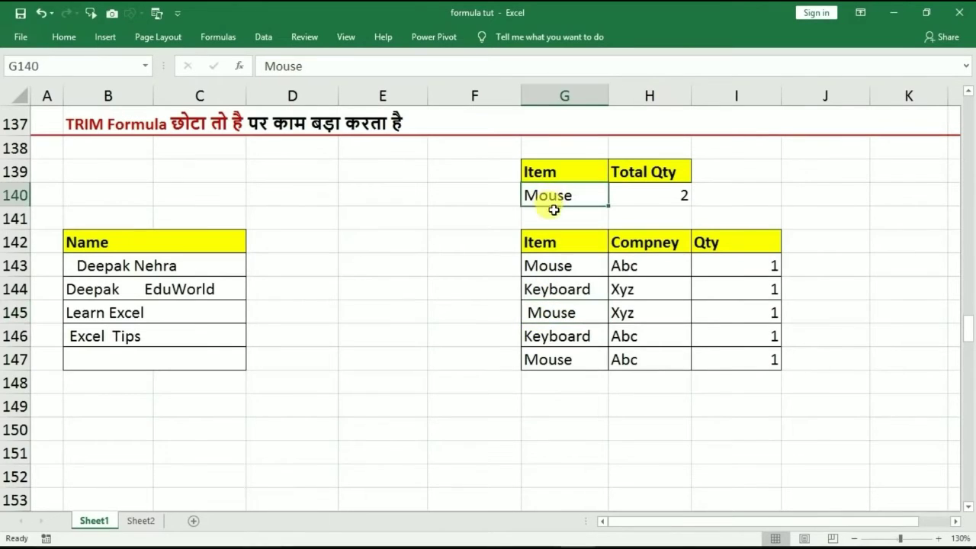
{"action": "left_click", "coordinate": [546, 311]}
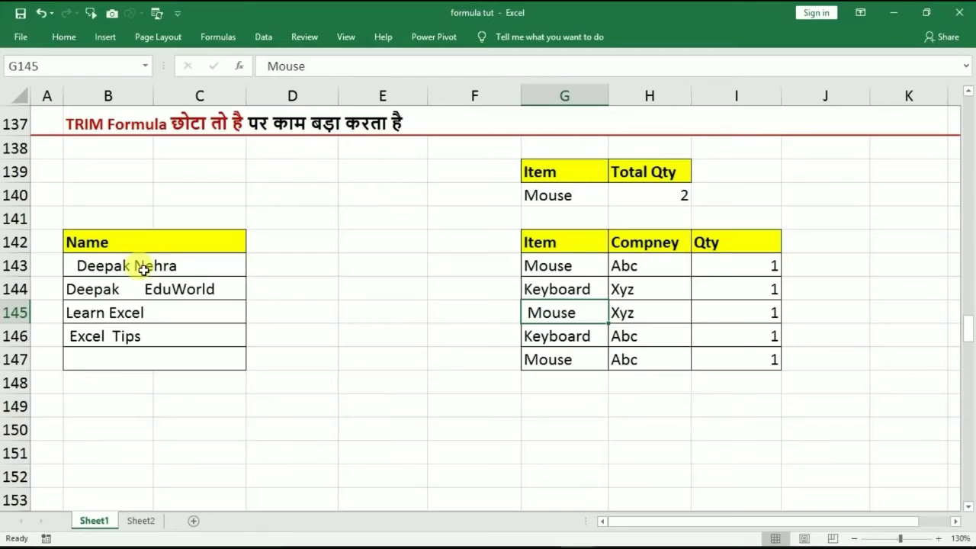
{"action": "left_click_drag", "start_coordinate": [561, 268], "coordinate": [559, 356]}
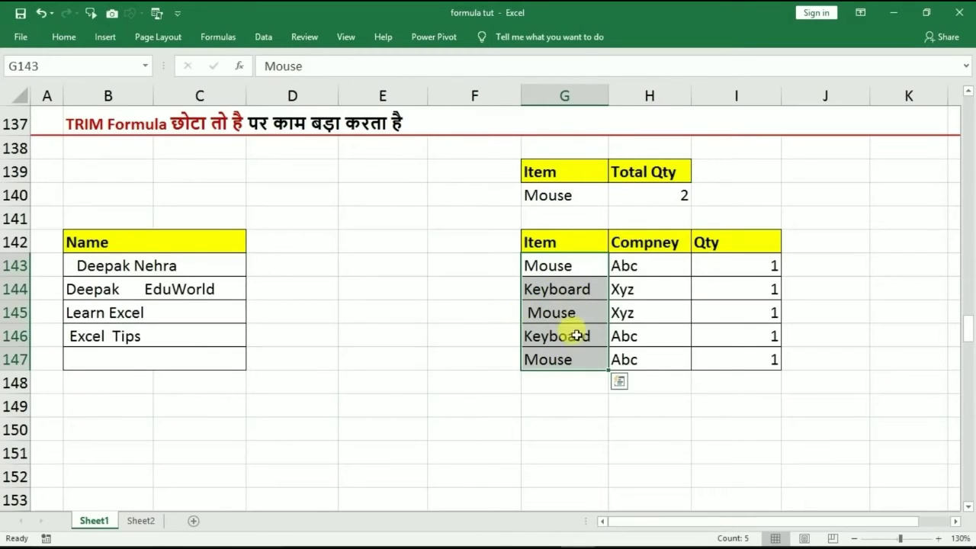
- Enter =TRIM(B143) in D143 and fill the formula down through D148
{"action": "left_click", "coordinate": [270, 266]}
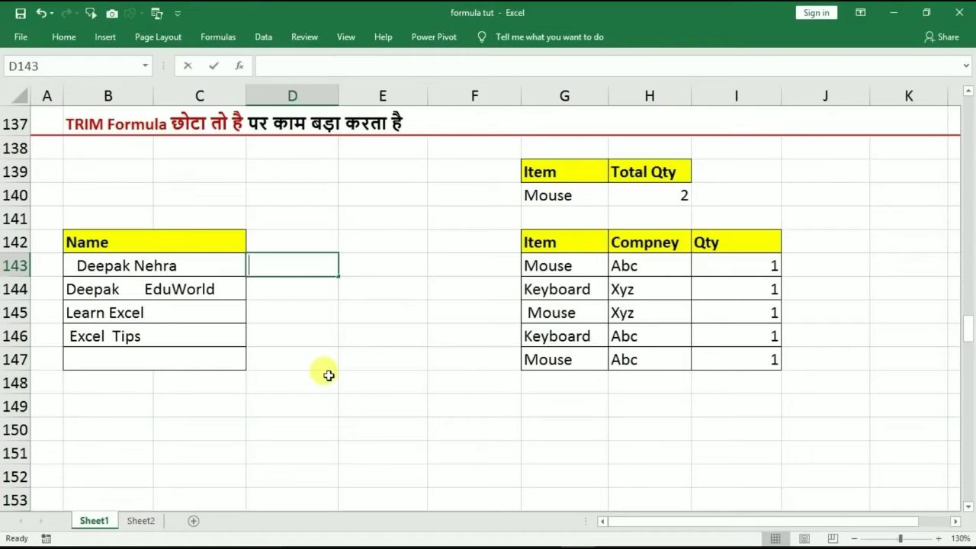
{"action": "type", "text": "=trim"}
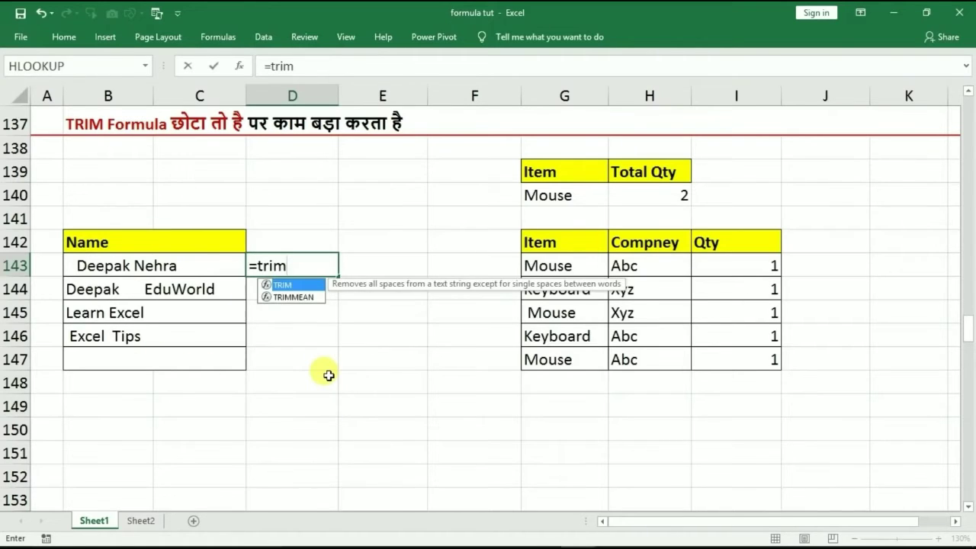
{"action": "type", "text": "("}
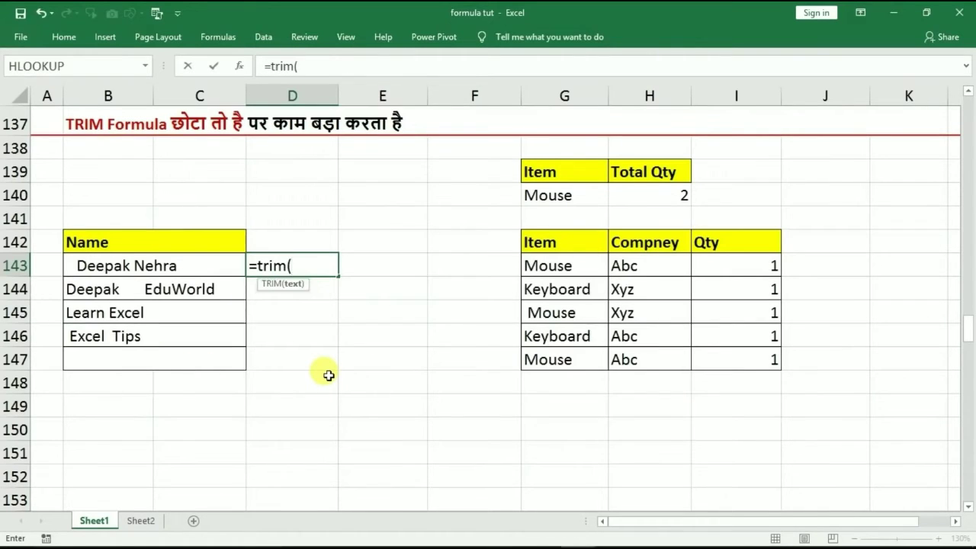
{"action": "left_click", "coordinate": [210, 272]}
{"action": "key", "text": "Return"}
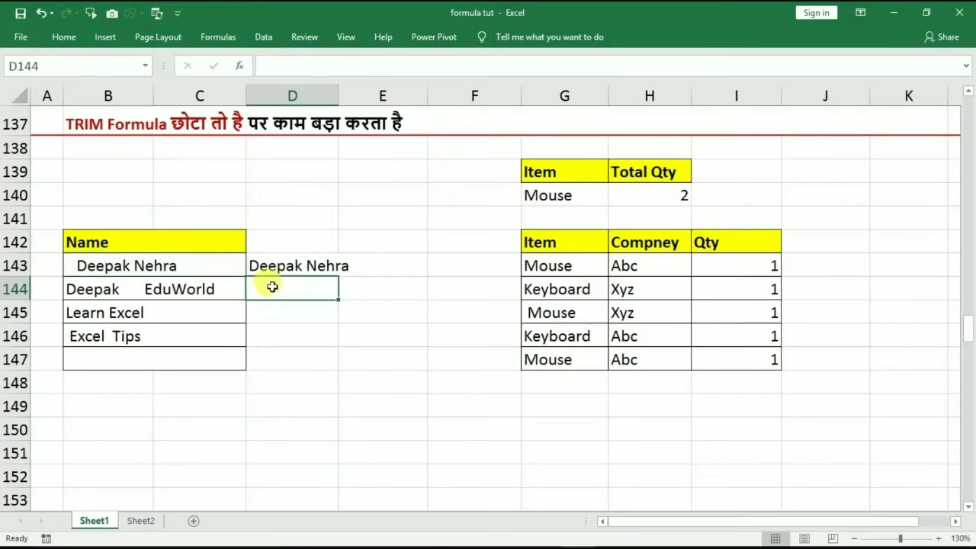
{"action": "left_click", "coordinate": [252, 264]}
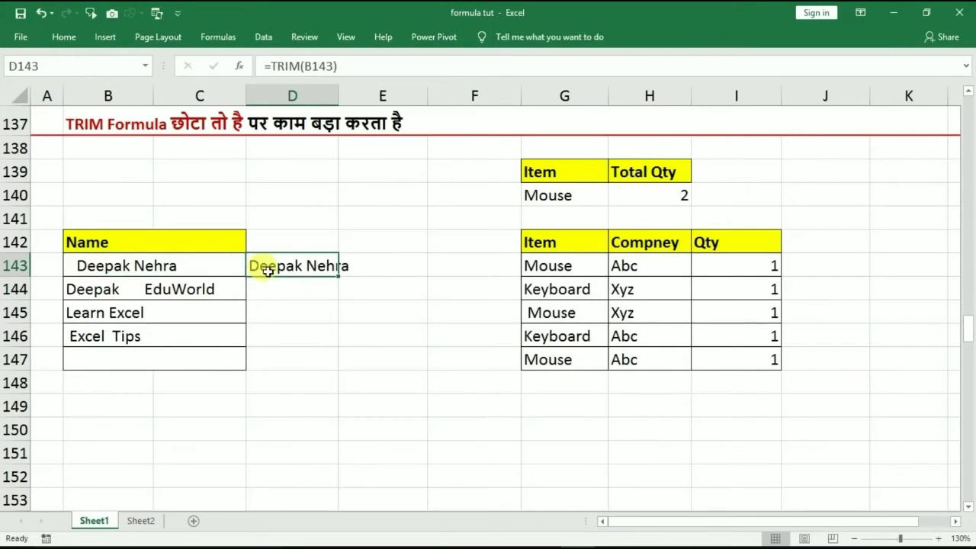
{"action": "left_click_drag", "start_coordinate": [340, 278], "coordinate": [323, 385]}
- Compare the spacing of the original entries in B144 and B145 with the trimmed results, and inspect the formula in D145
{"action": "left_click", "coordinate": [130, 290]}
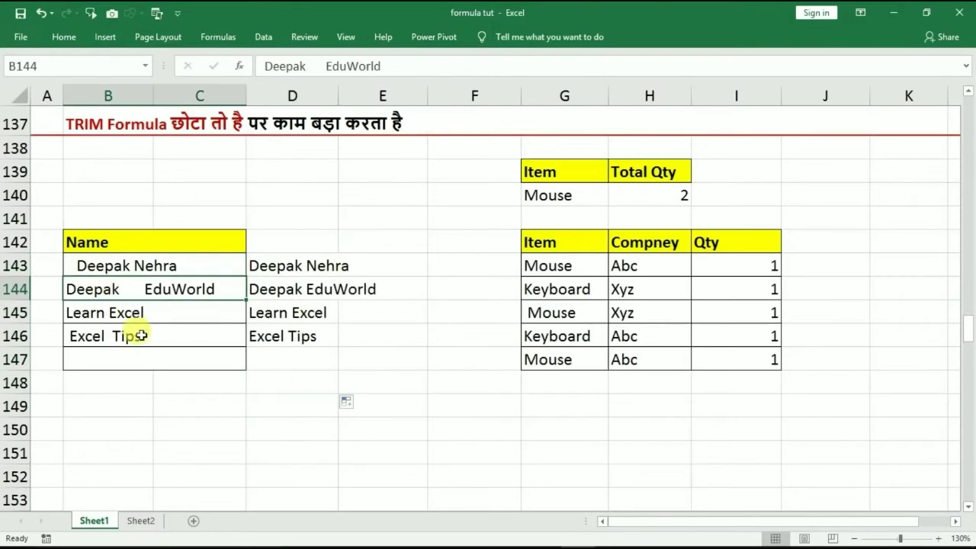
{"action": "left_click", "coordinate": [156, 309]}
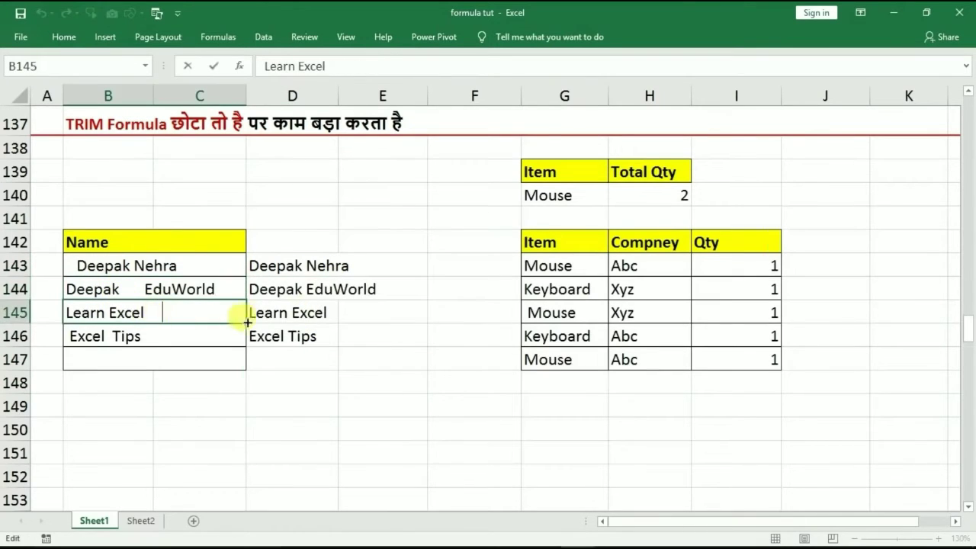
{"action": "double_click", "coordinate": [271, 313]}
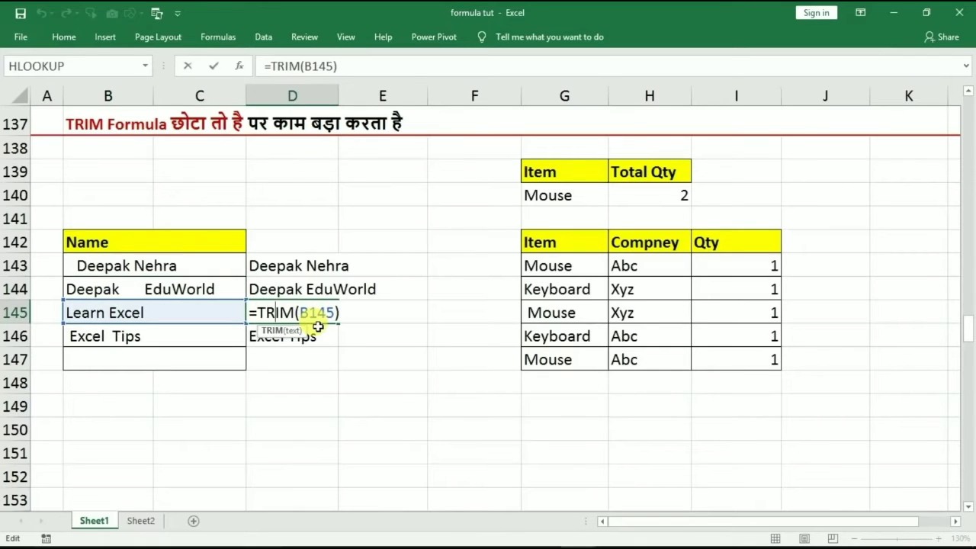
{"action": "key", "text": "Return"}
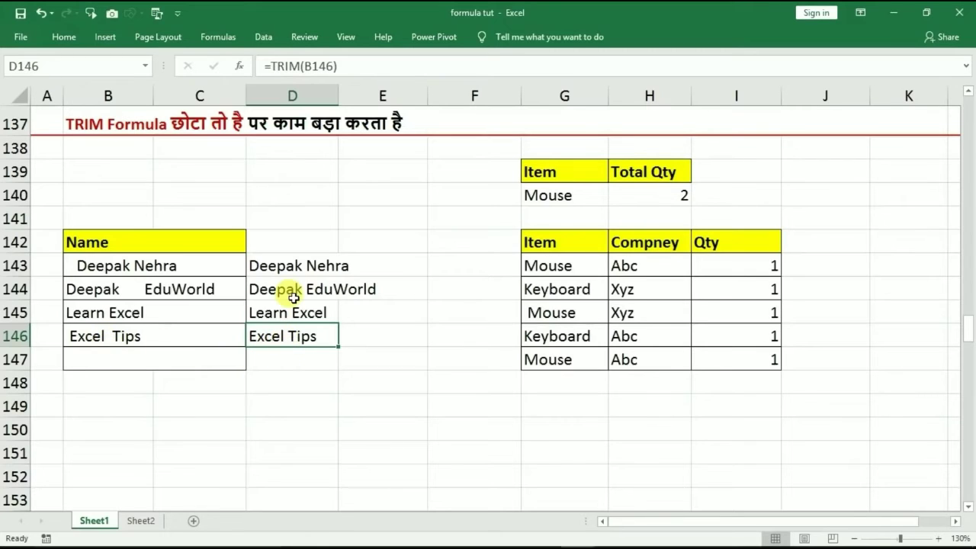
- Enter =TRIM(G143) in F143, fill it down through F147 and check the copied formula in F144
{"action": "left_click", "coordinate": [455, 267]}
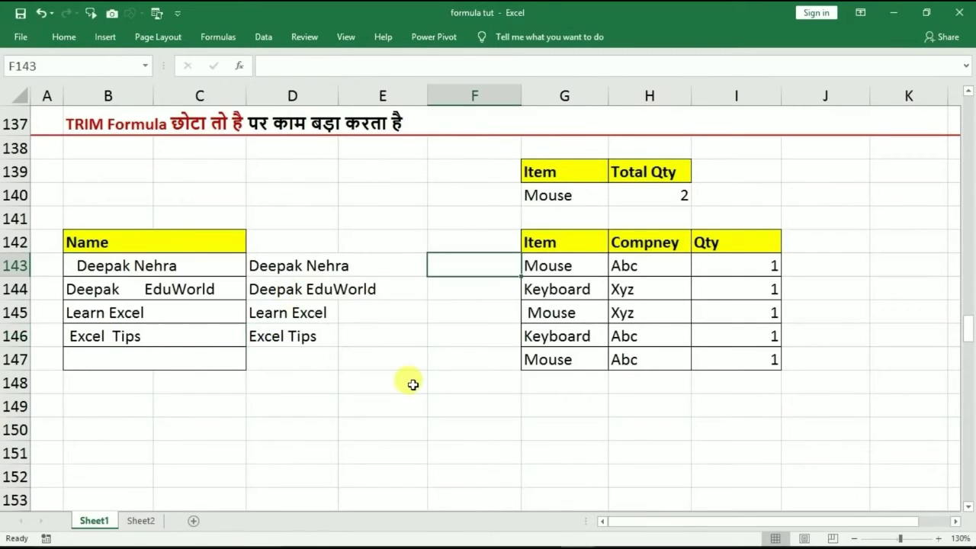
{"action": "type", "text": "="}
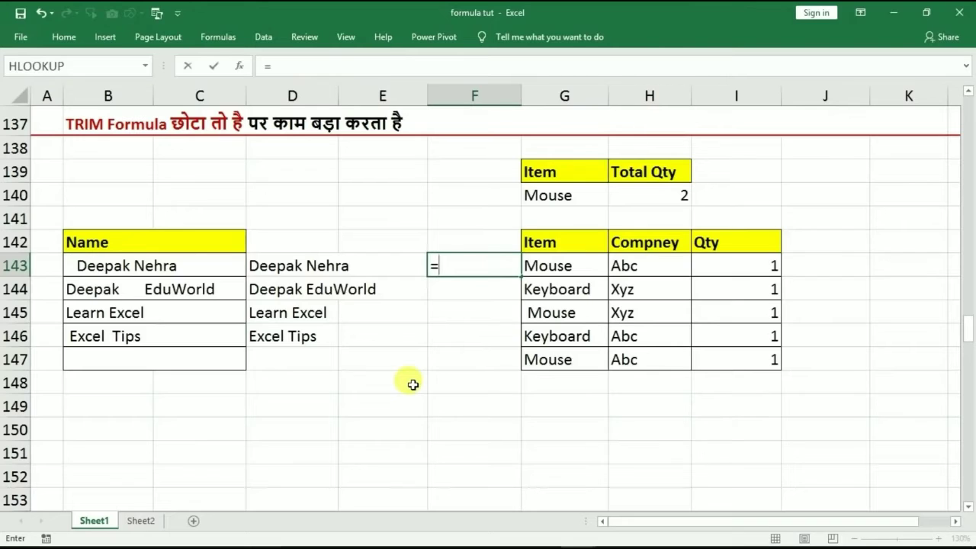
{"action": "type", "text": "trim("}
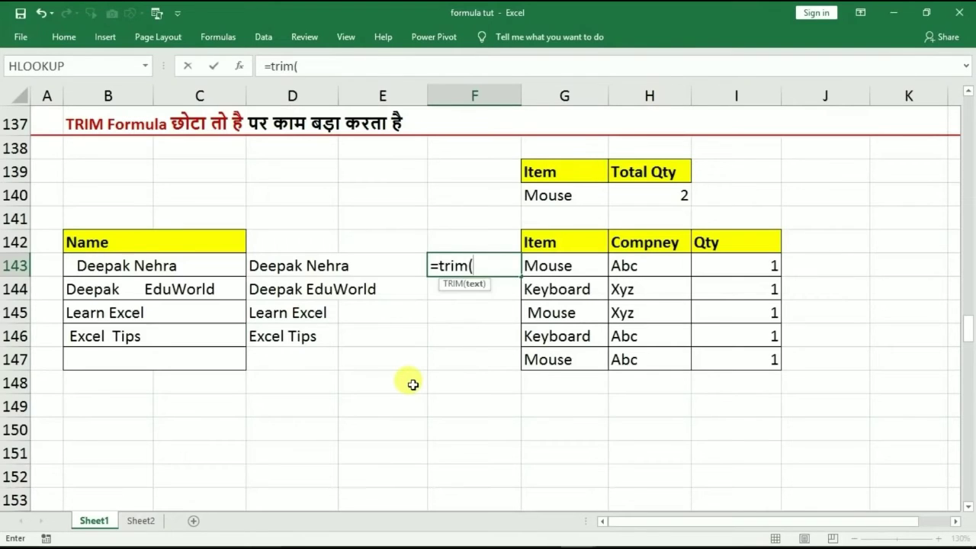
{"action": "left_click", "coordinate": [548, 266]}
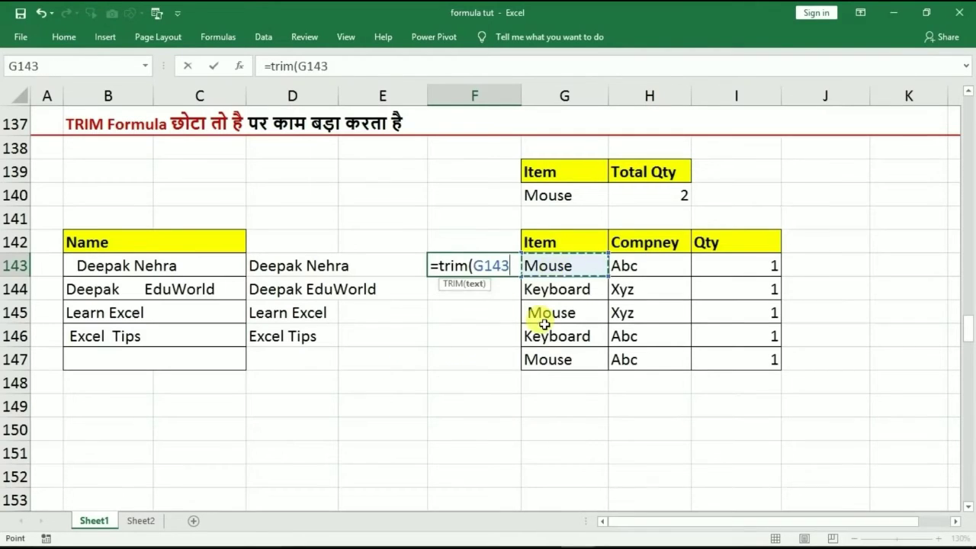
{"action": "key", "text": "Return"}
{"action": "left_click", "coordinate": [475, 266]}
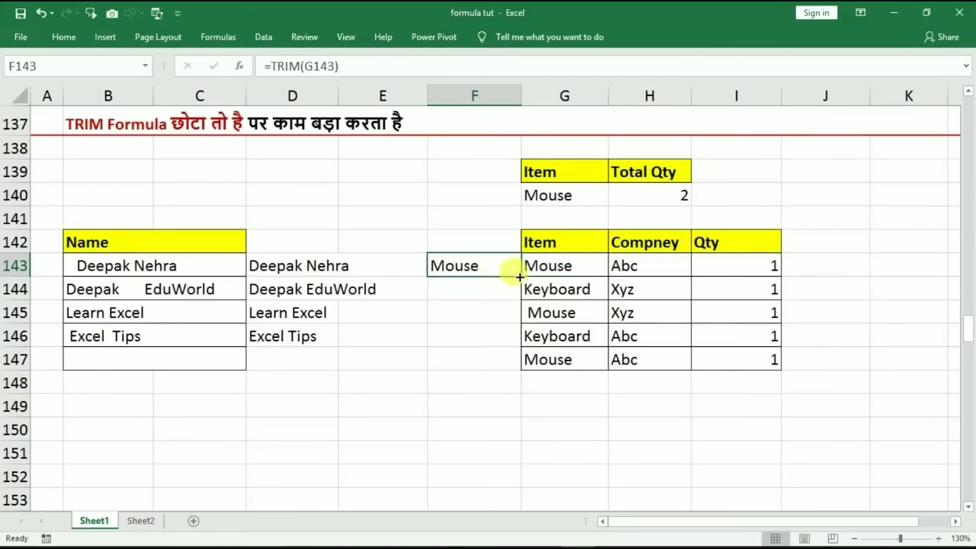
{"action": "left_click_drag", "start_coordinate": [519, 277], "coordinate": [496, 365]}
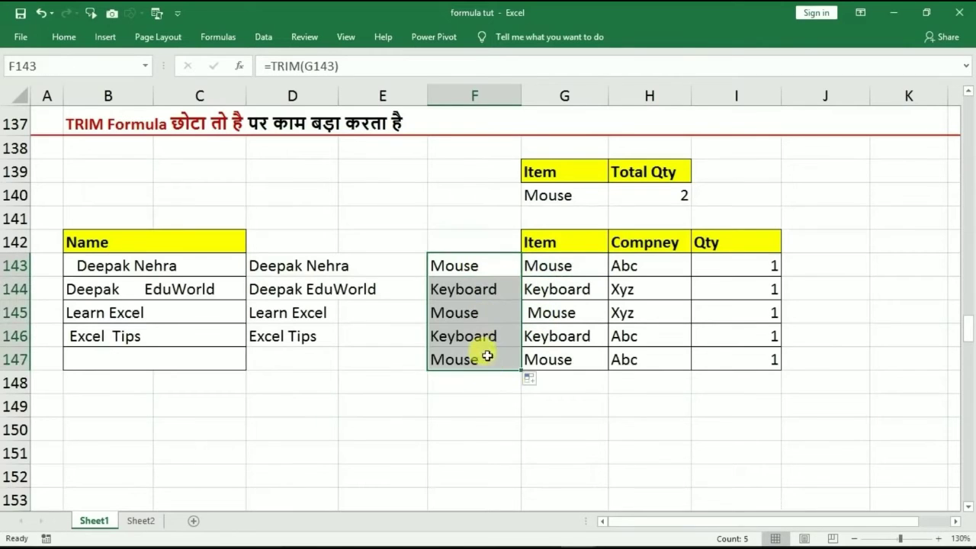
{"action": "left_click", "coordinate": [591, 429]}
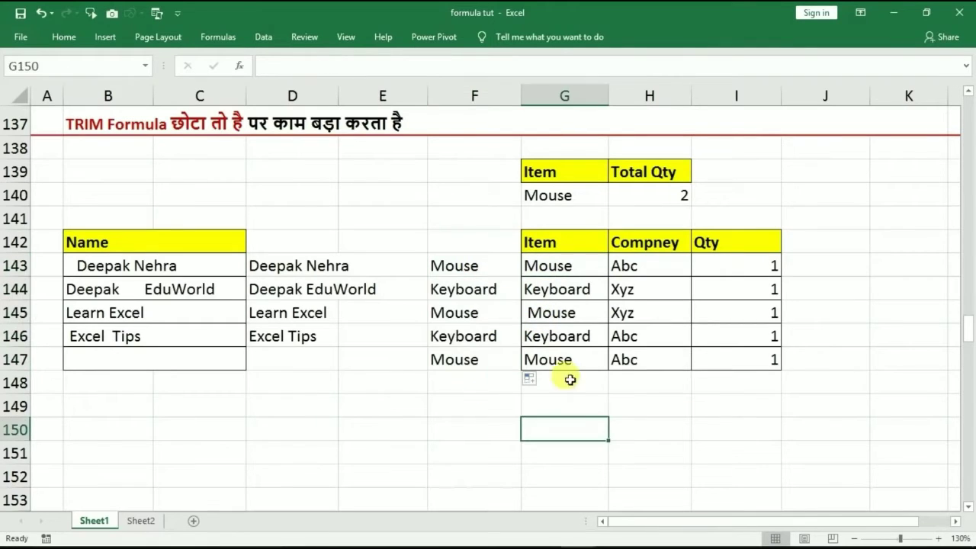
{"action": "double_click", "coordinate": [449, 289]}
{"action": "key", "text": "Return"}
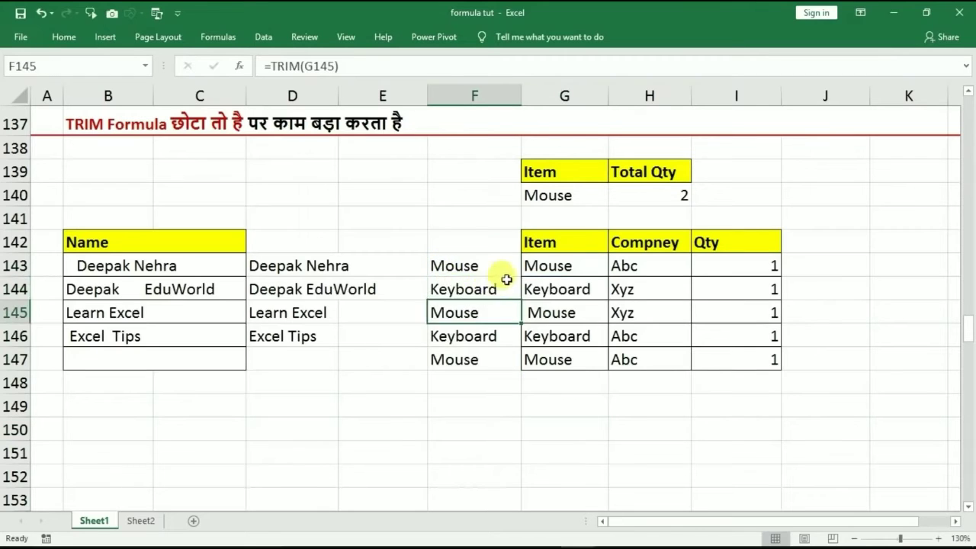
- Copy the trimmed items in F143:F147 and paste them as values over the Item entries in G143:G147
{"action": "left_click_drag", "start_coordinate": [460, 264], "coordinate": [464, 361]}
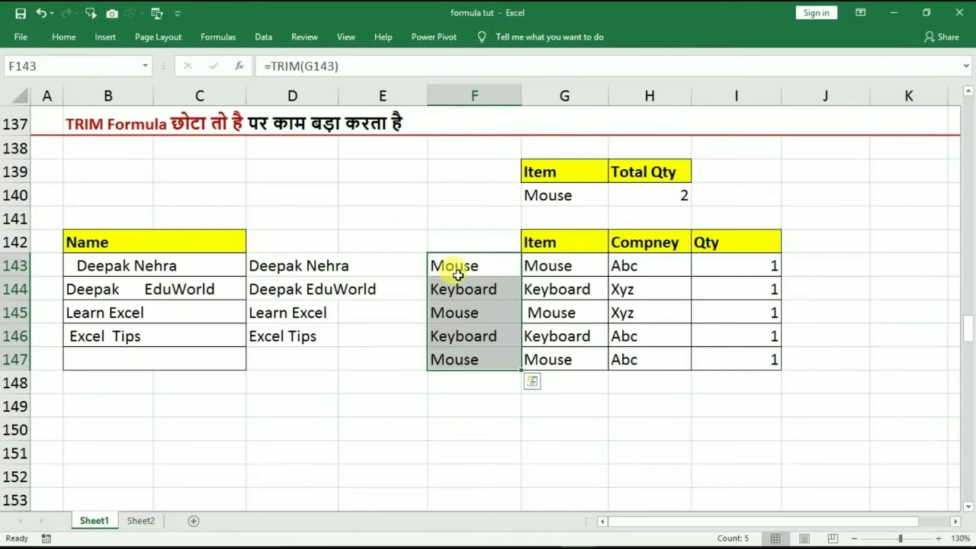
{"action": "key", "text": "ctrl+c"}
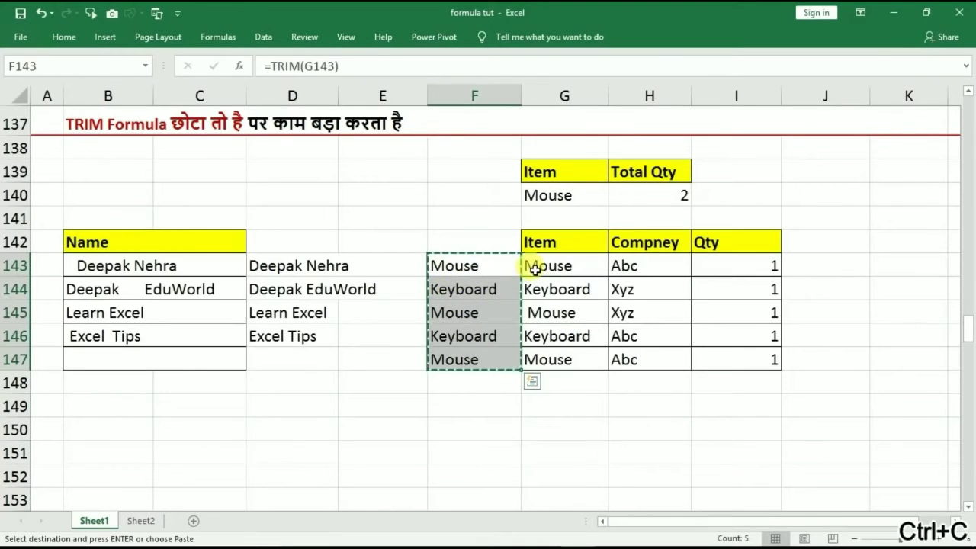
{"action": "left_click_drag", "start_coordinate": [536, 268], "coordinate": [549, 359]}
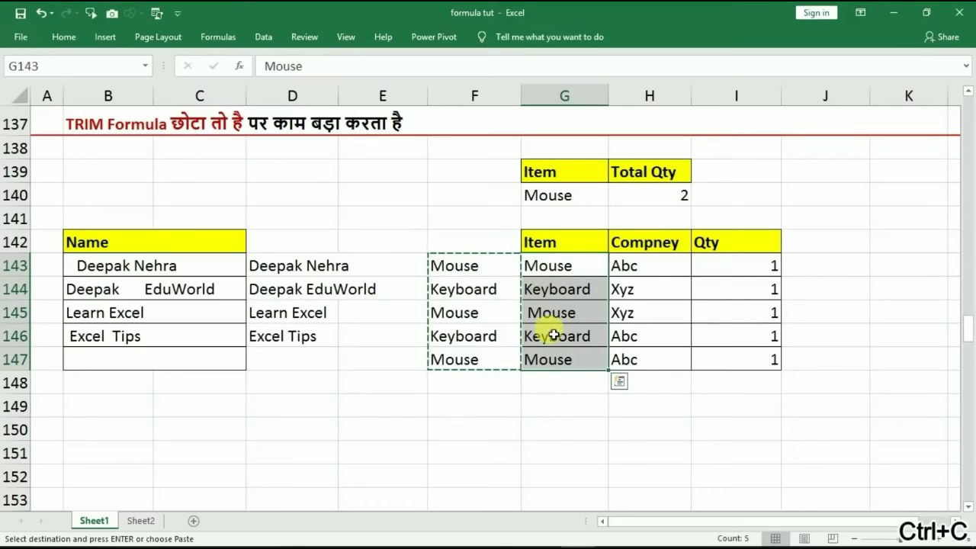
{"action": "right_click", "coordinate": [547, 290]}
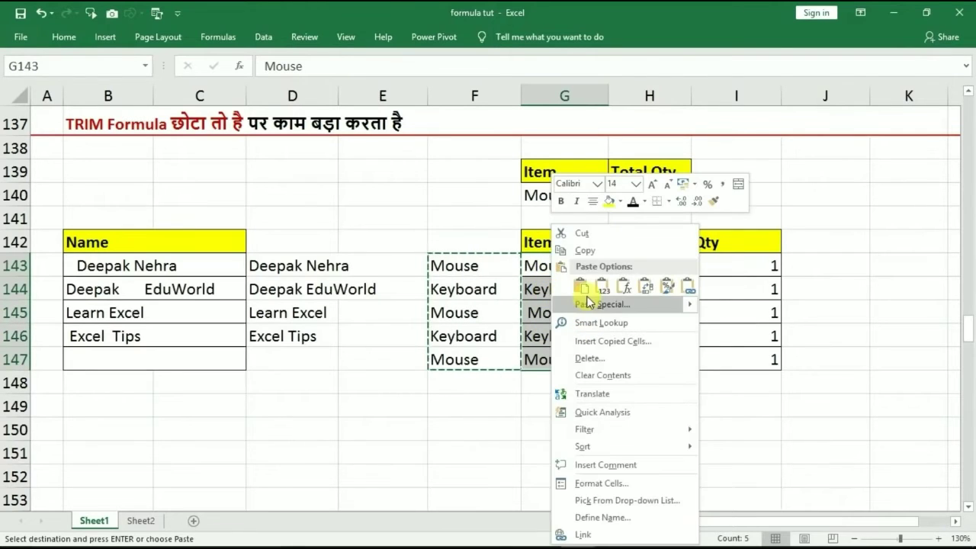
{"action": "left_click", "coordinate": [588, 304]}
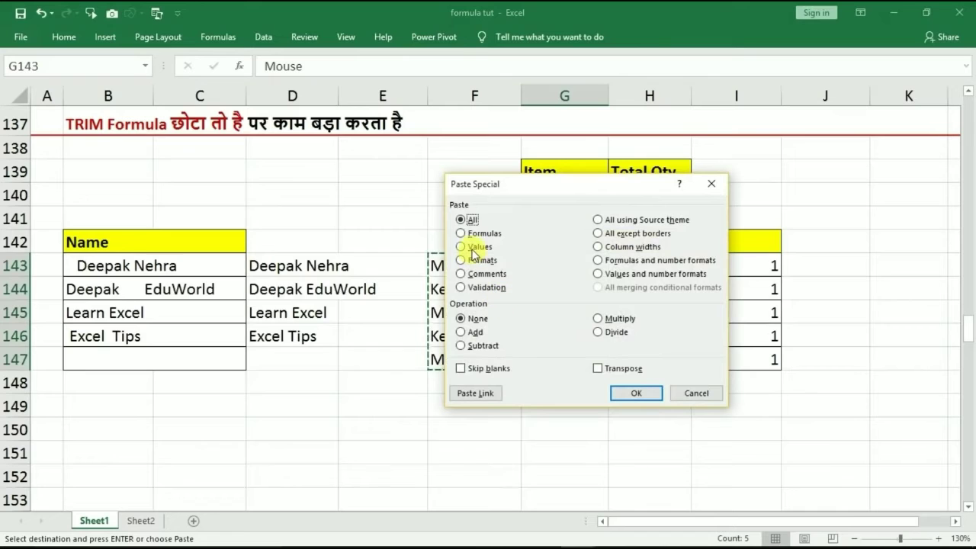
{"action": "left_click", "coordinate": [626, 392]}
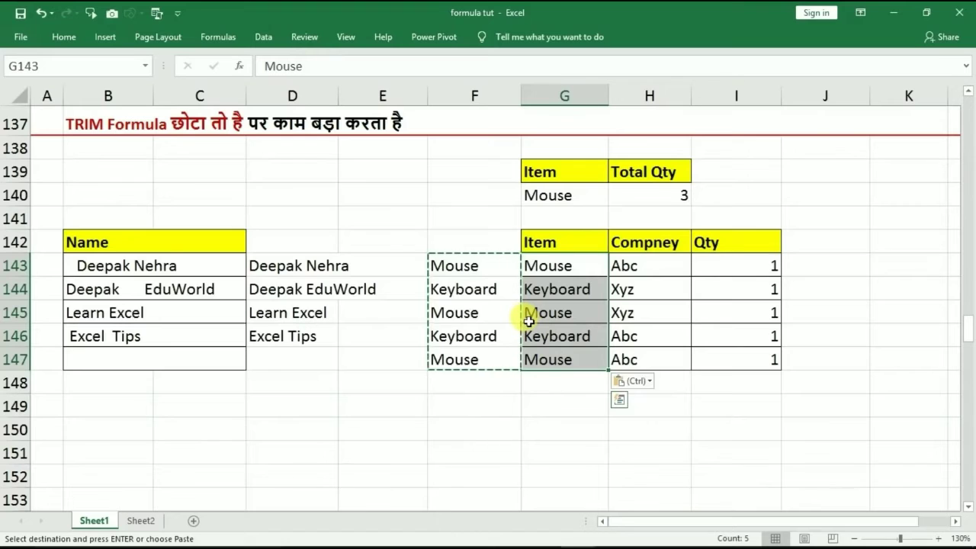
- Clear the helper TRIM formulas from F143:F147
{"action": "left_click", "coordinate": [465, 289]}
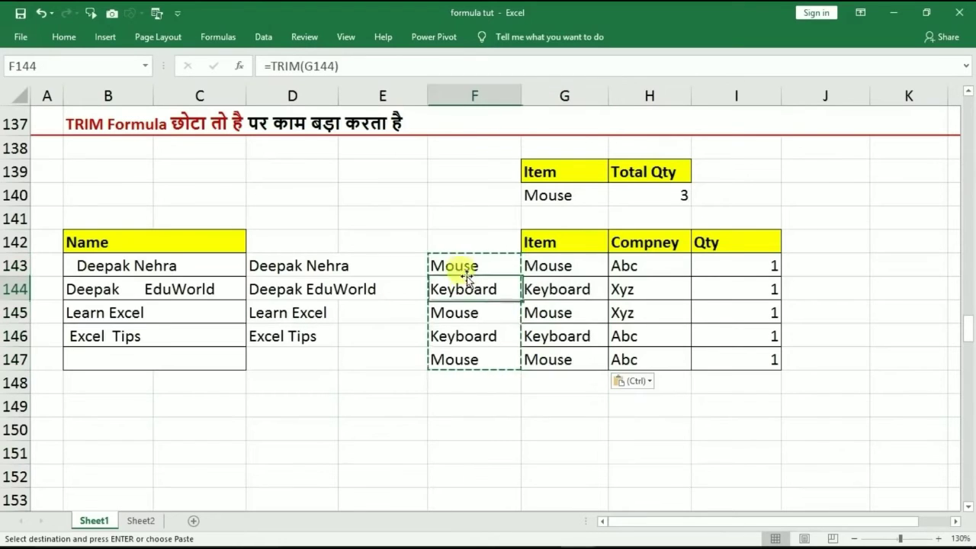
{"action": "left_click_drag", "start_coordinate": [461, 263], "coordinate": [463, 364]}
{"action": "key", "text": "Delete"}
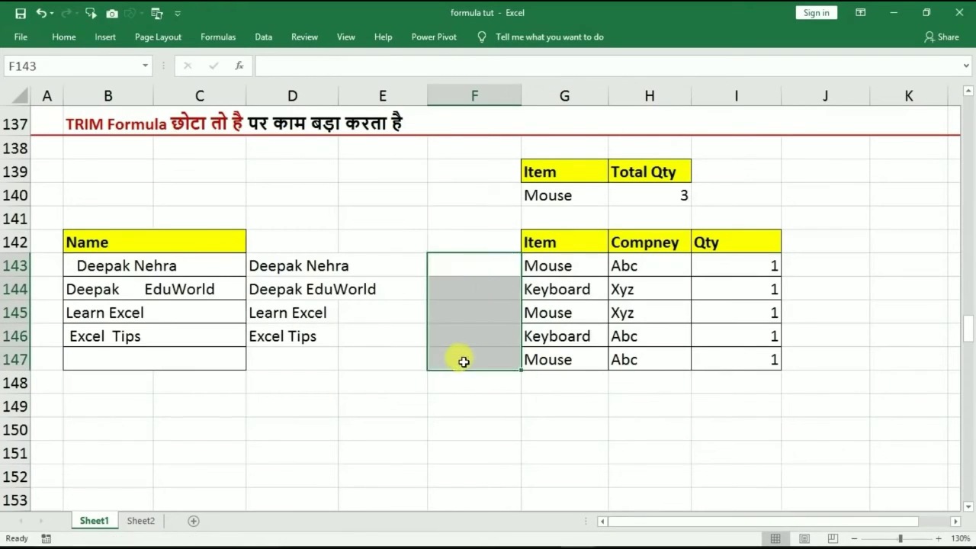
{"action": "left_click", "coordinate": [454, 407]}
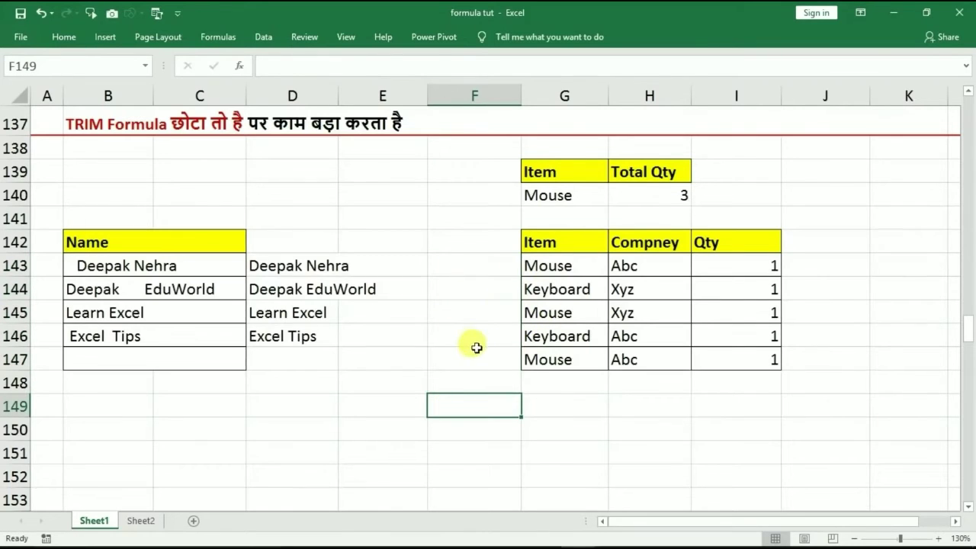
- Check the Mouse entry in G145 for any remaining leading space
{"action": "double_click", "coordinate": [557, 305]}
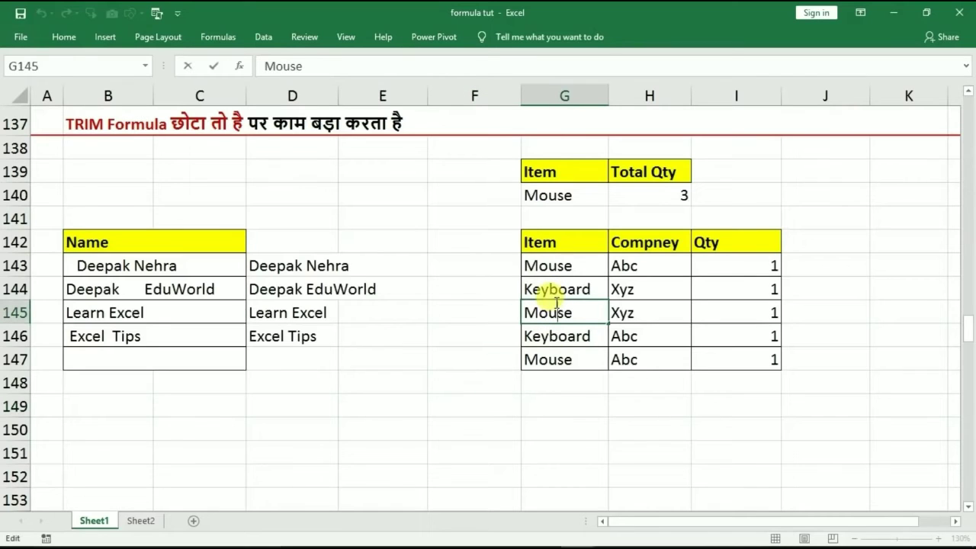
{"action": "key", "text": "Return"}
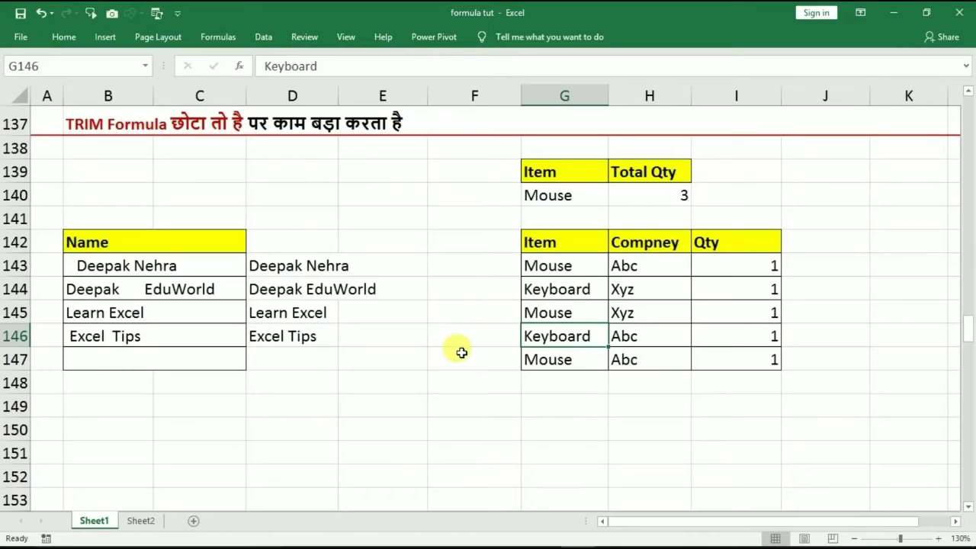
{"action": "left_click", "coordinate": [478, 383]}
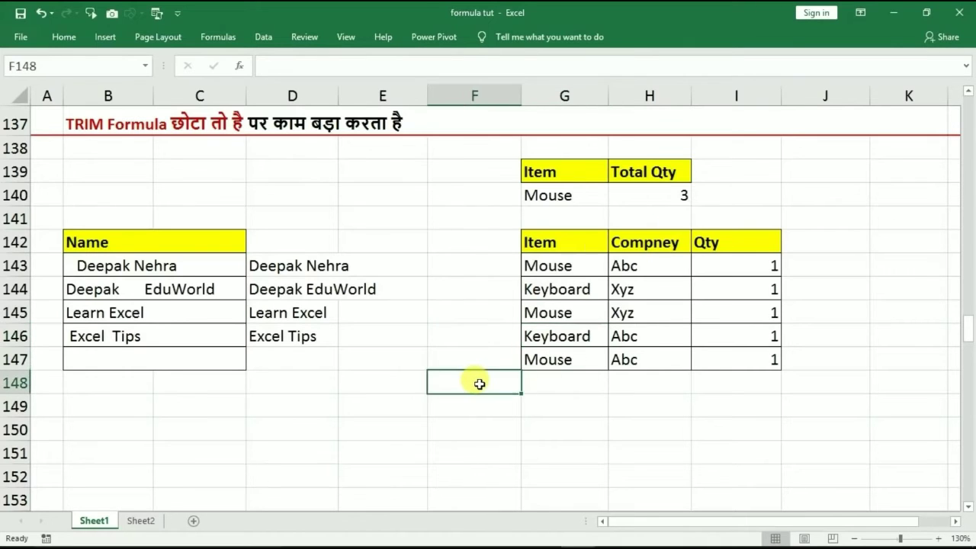
- In the UPPER, LOWER & PROPER section, enter =UPPER(B158) in E158 and fill the formula down through E162
{"action": "key", "text": "Page_Down"}
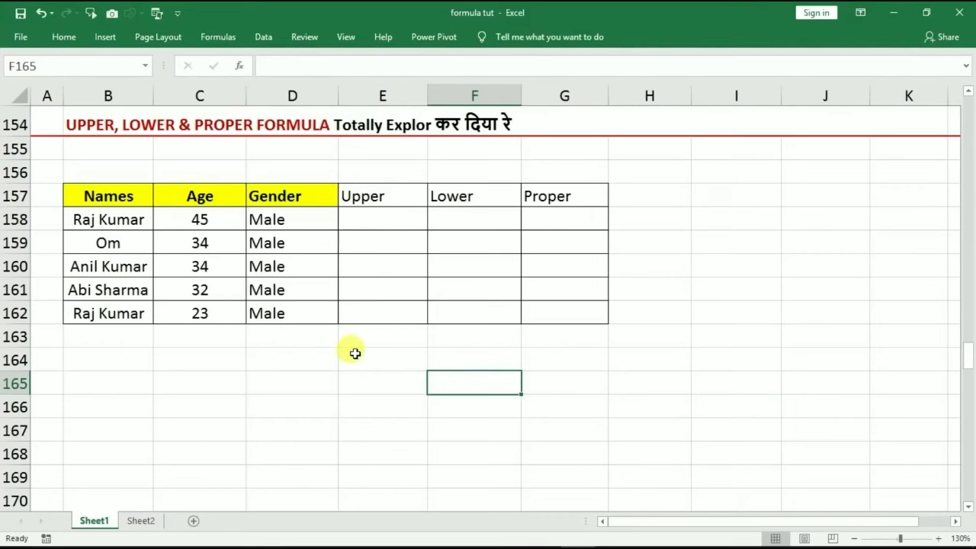
{"action": "left_click", "coordinate": [372, 221]}
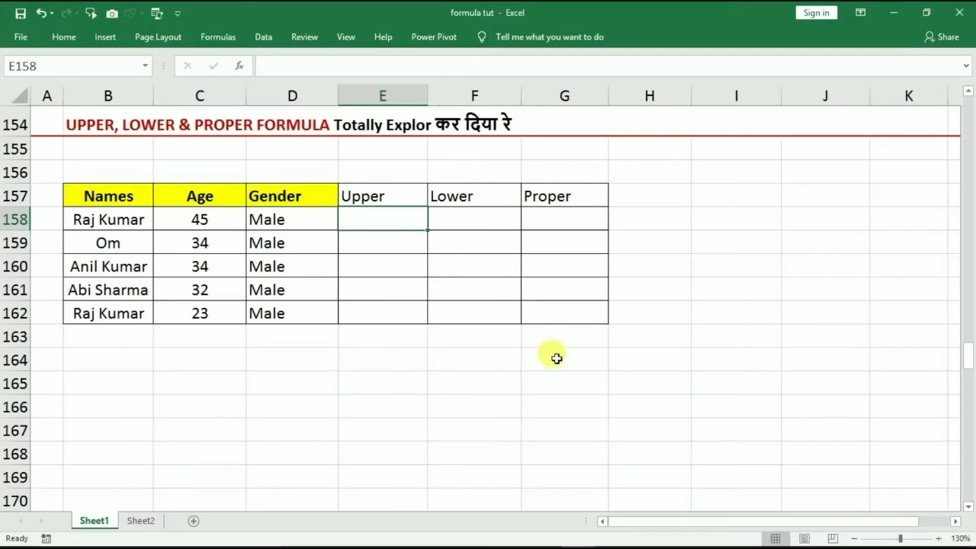
{"action": "type", "text": "=upper"}
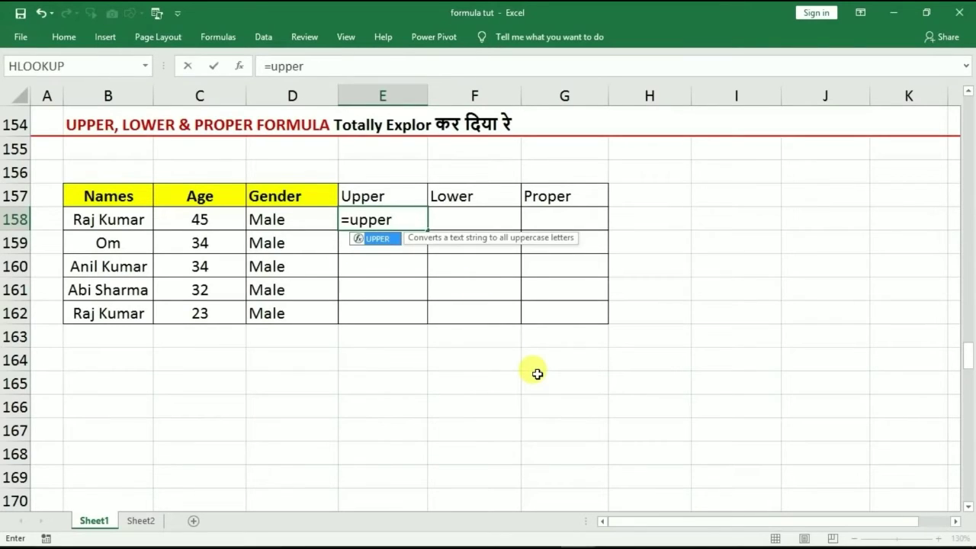
{"action": "type", "text": "("}
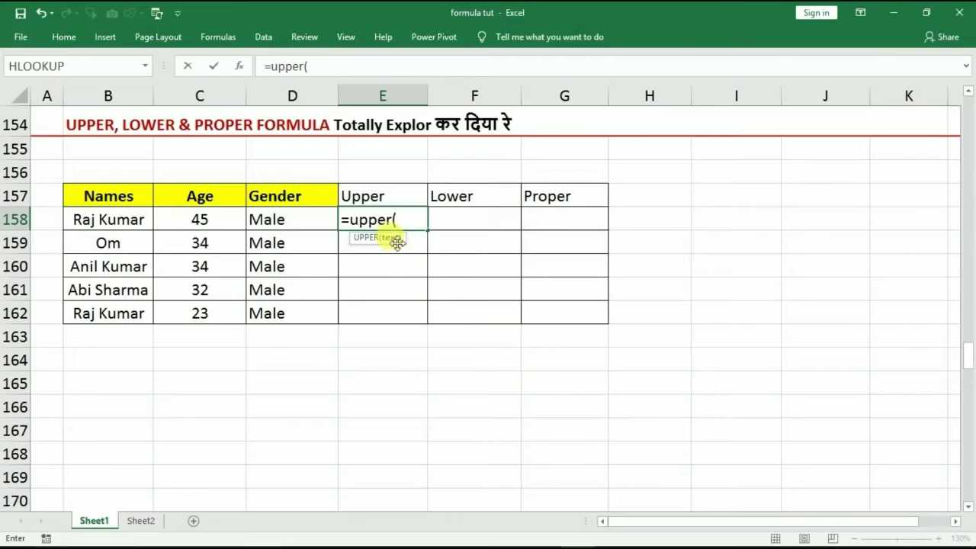
{"action": "left_click", "coordinate": [138, 226]}
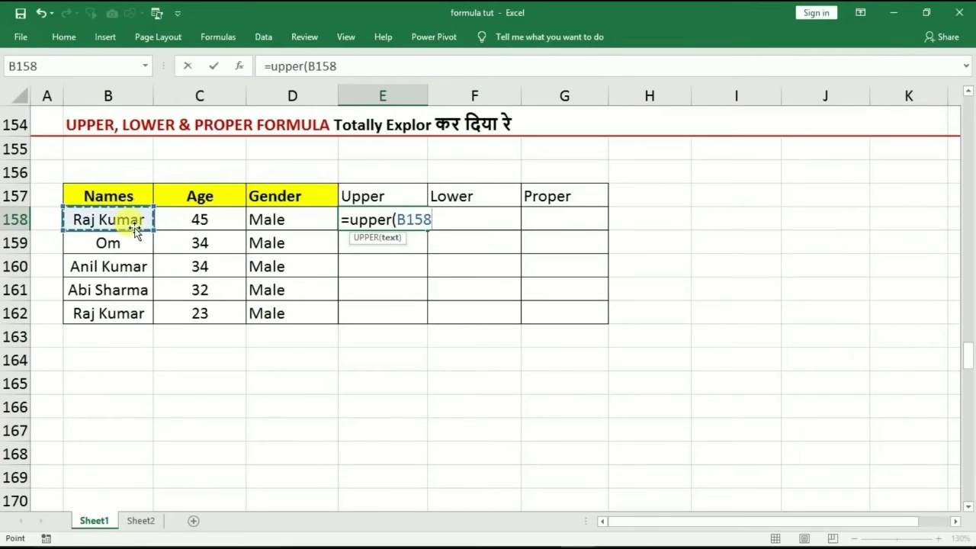
{"action": "key", "text": "Return"}
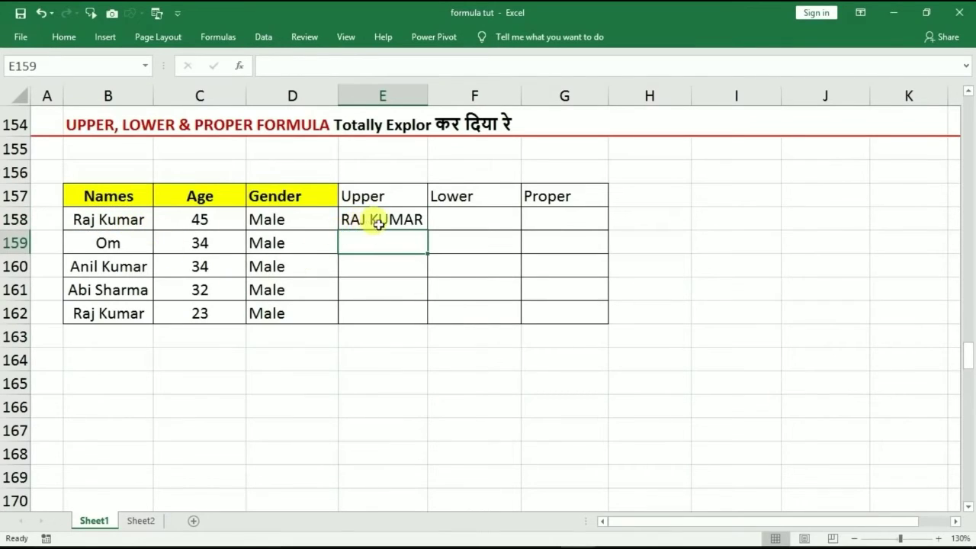
{"action": "left_click", "coordinate": [96, 218]}
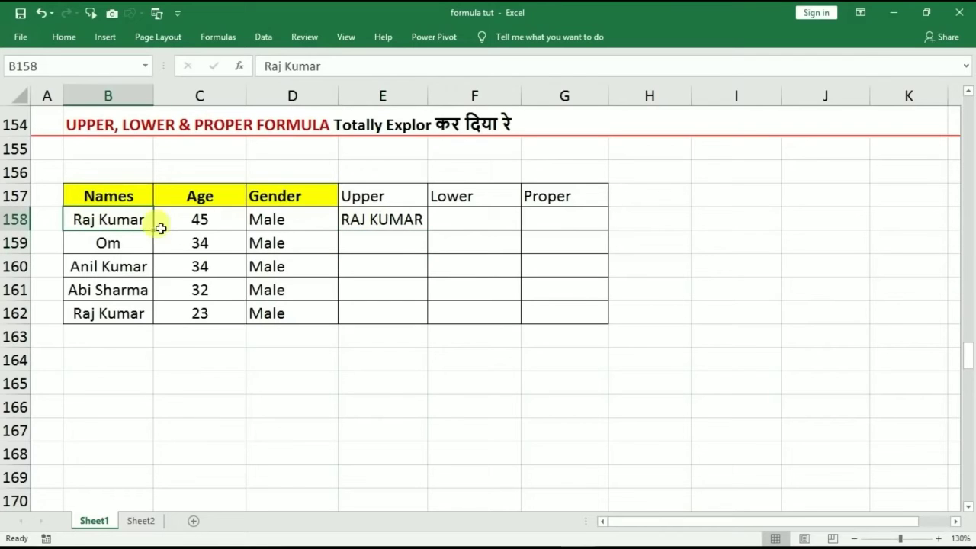
{"action": "left_click", "coordinate": [358, 229]}
{"action": "left_click_drag", "start_coordinate": [427, 229], "coordinate": [420, 312]}
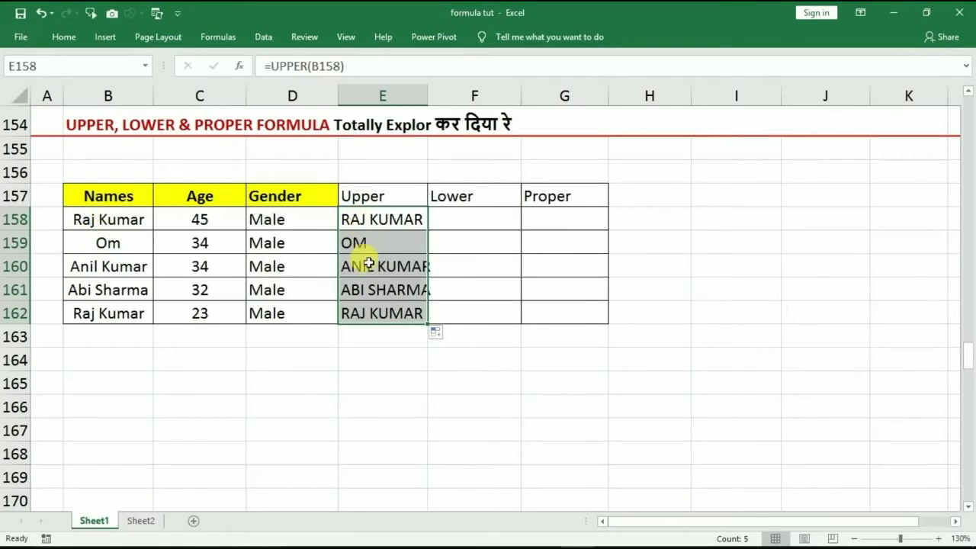
{"action": "left_click", "coordinate": [351, 381]}
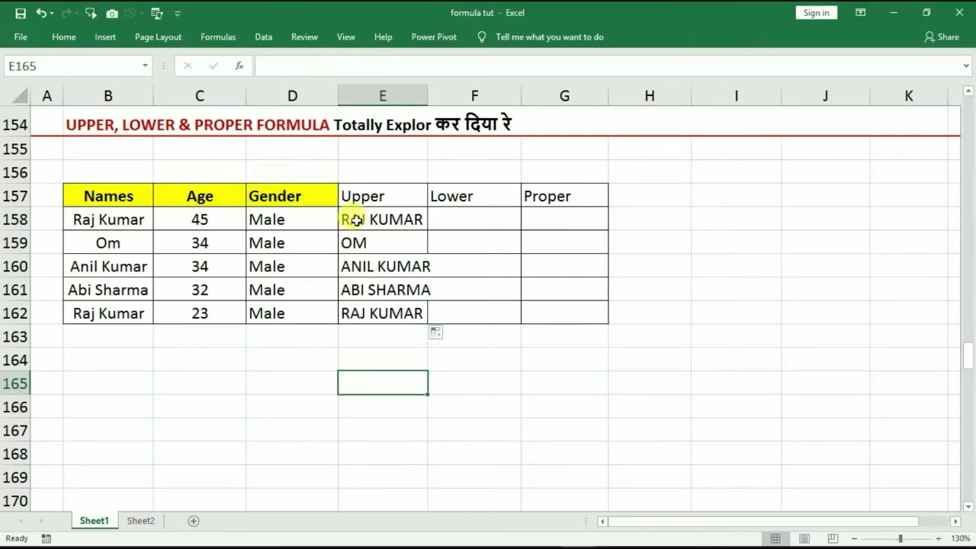
- Copy the uppercase results in E158:E162 and paste them as values over the Names entries in B158:B162
{"action": "left_click_drag", "start_coordinate": [355, 219], "coordinate": [358, 313]}
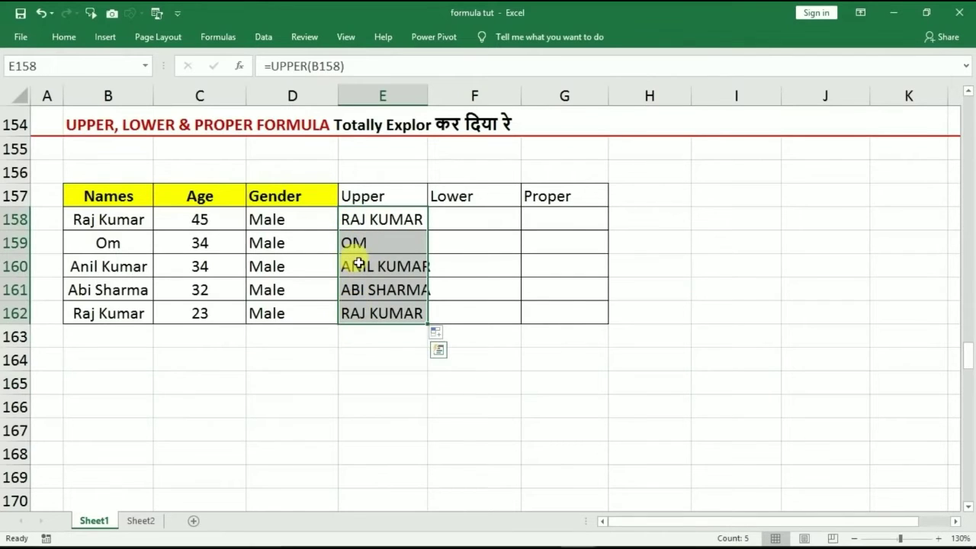
{"action": "key", "text": "ctrl+c"}
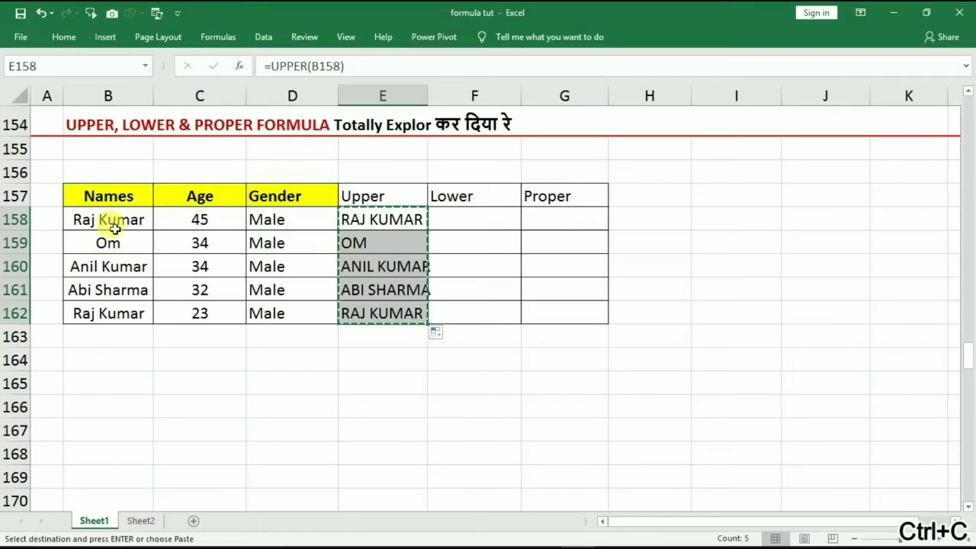
{"action": "left_click_drag", "start_coordinate": [107, 220], "coordinate": [105, 304]}
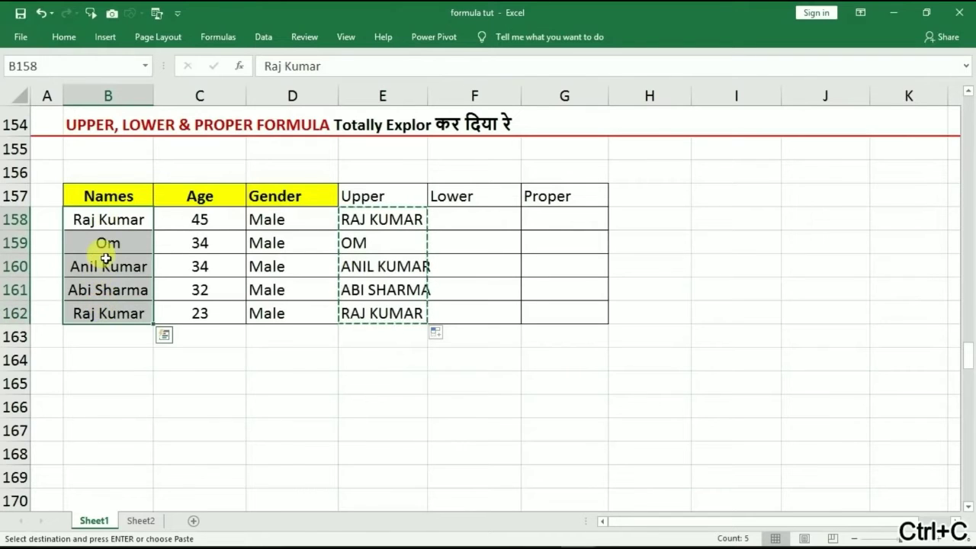
{"action": "right_click", "coordinate": [108, 225]}
{"action": "left_click", "coordinate": [142, 304]}
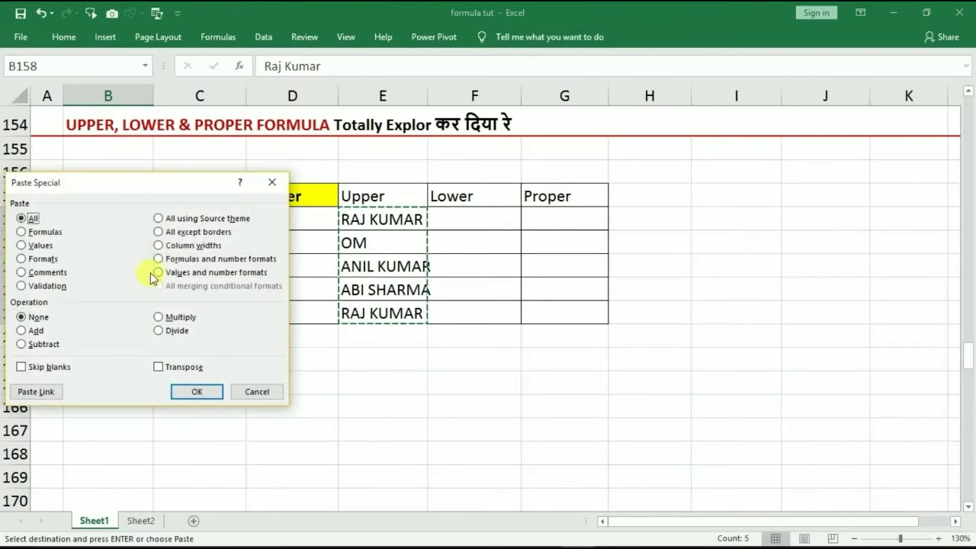
{"action": "left_click_drag", "start_coordinate": [120, 187], "coordinate": [387, 162]}
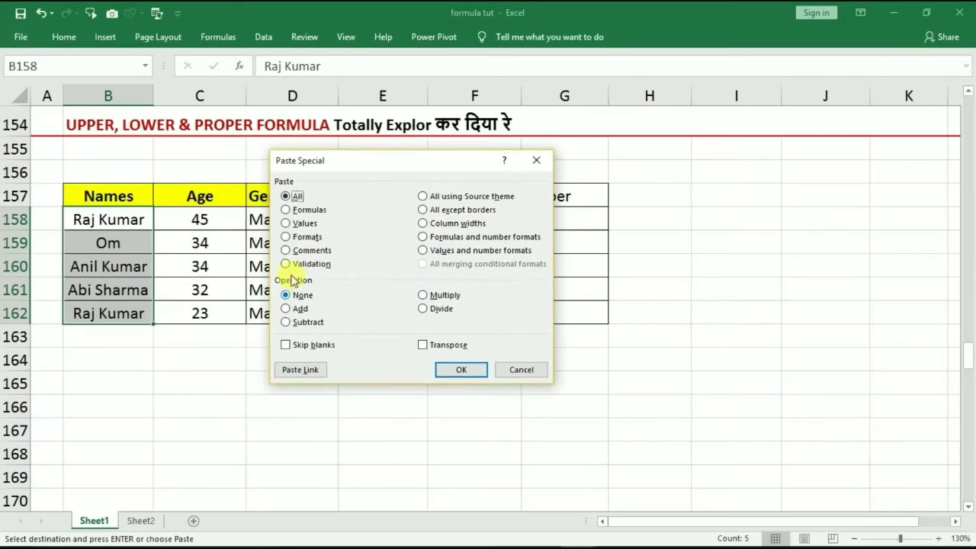
{"action": "left_click", "coordinate": [449, 369]}
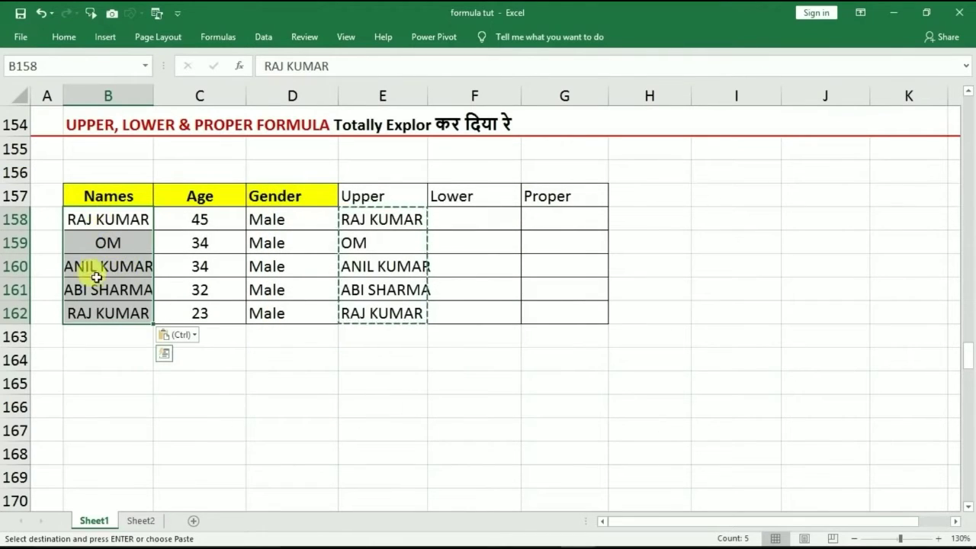
- Enter =LOWER(B158) in F158 under the Lower heading
{"action": "left_click", "coordinate": [453, 218]}
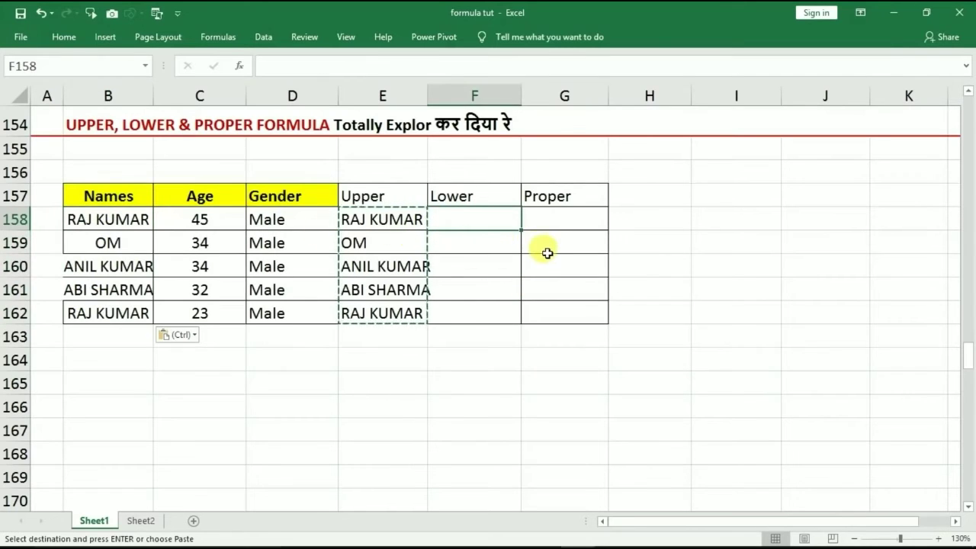
{"action": "key", "text": "Escape"}
{"action": "type", "text": "="}
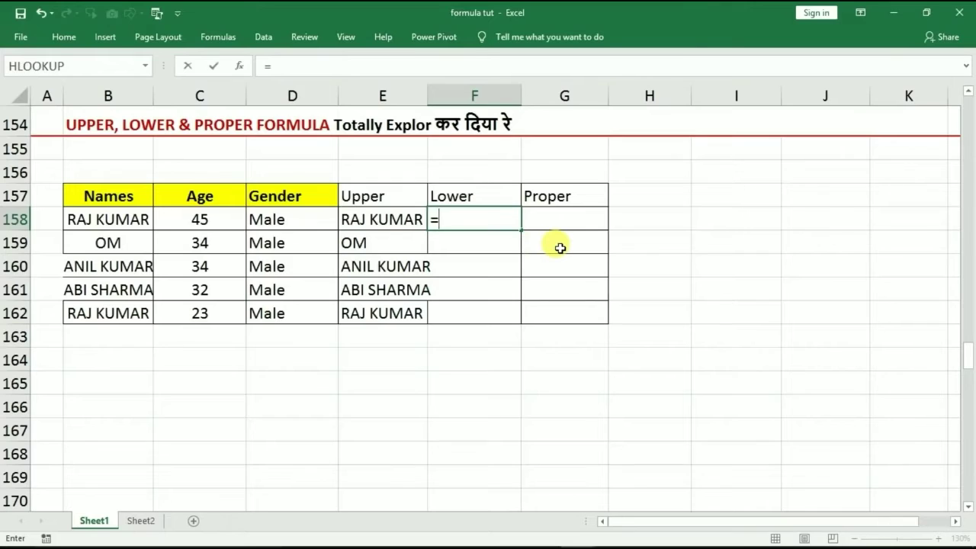
{"action": "type", "text": "lower"}
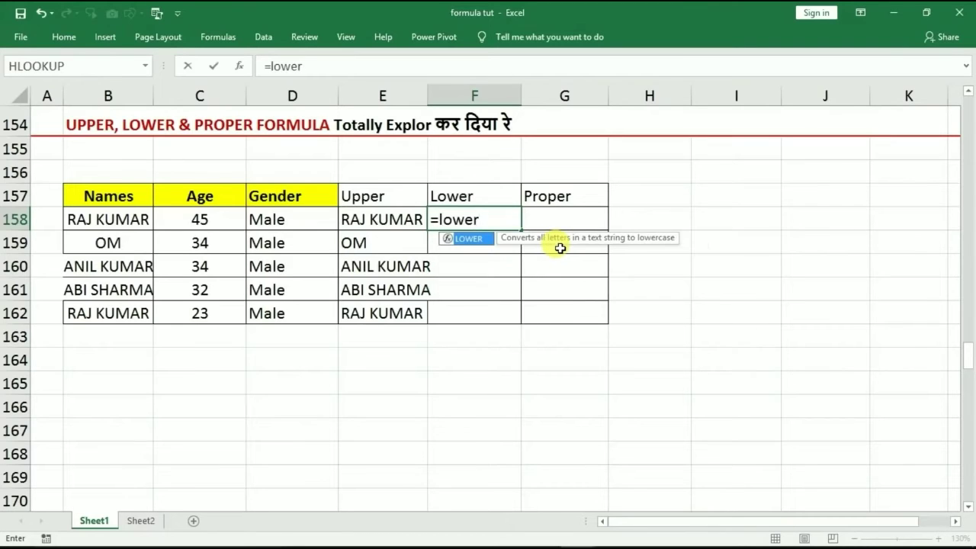
{"action": "type", "text": "("}
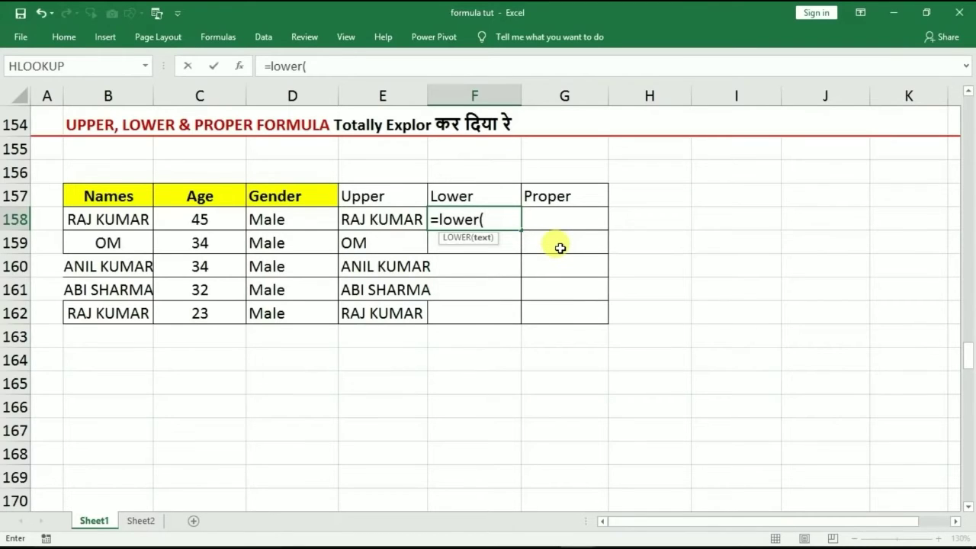
{"action": "left_click", "coordinate": [157, 219]}
{"action": "left_click", "coordinate": [122, 218]}
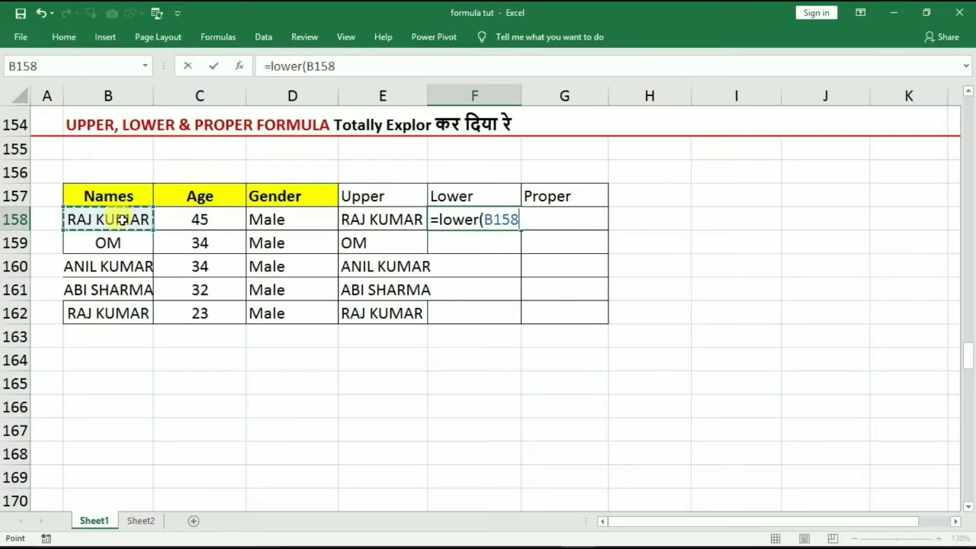
{"action": "key", "text": "Return"}
{"action": "left_click", "coordinate": [465, 220]}
- Enter =PROPER(B158) in G158 under the Proper heading
{"action": "left_click", "coordinate": [536, 220]}
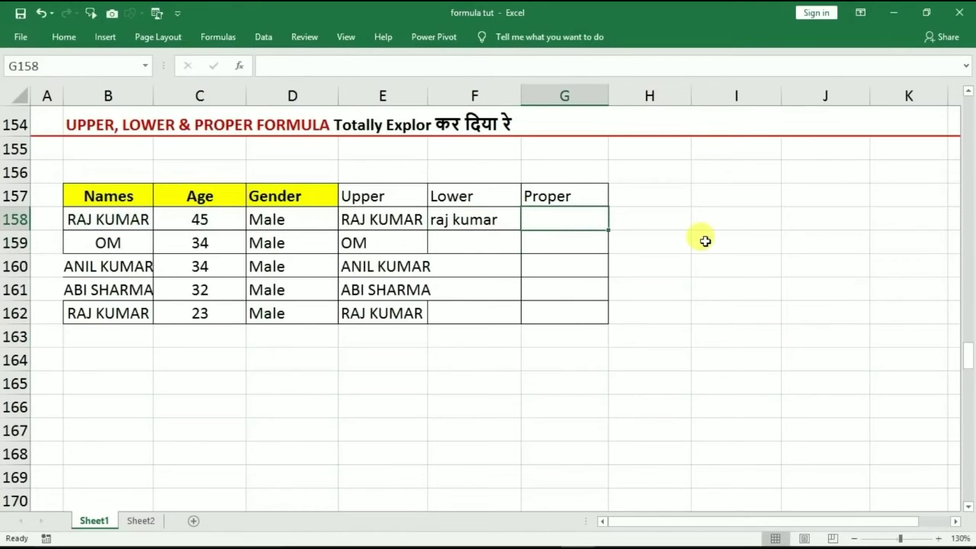
{"action": "type", "text": "=pro"}
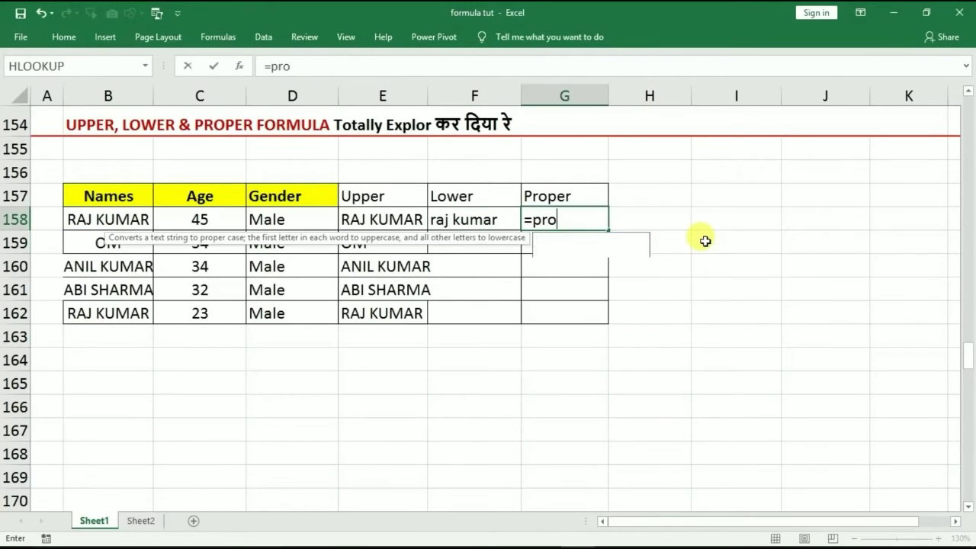
{"action": "type", "text": "per("}
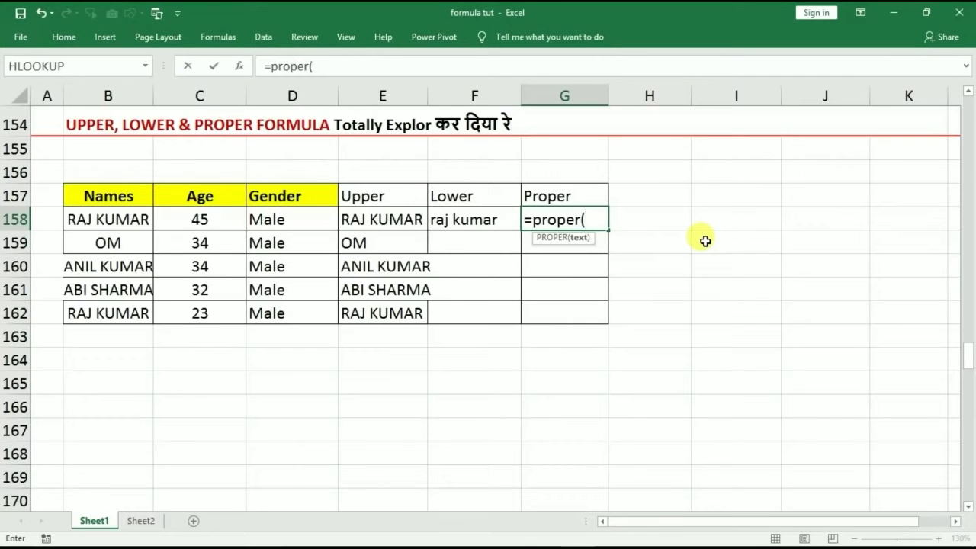
{"action": "left_click", "coordinate": [126, 219]}
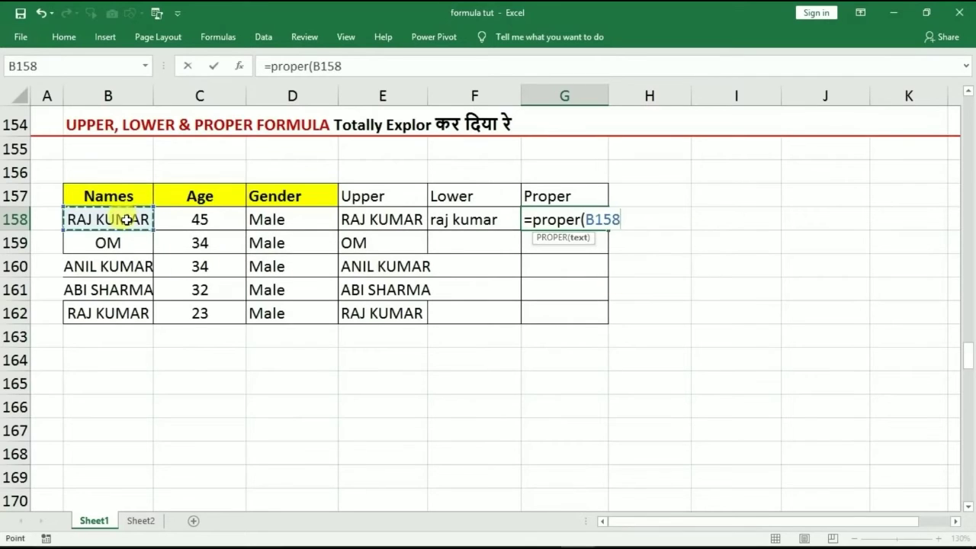
{"action": "key", "text": "Return"}
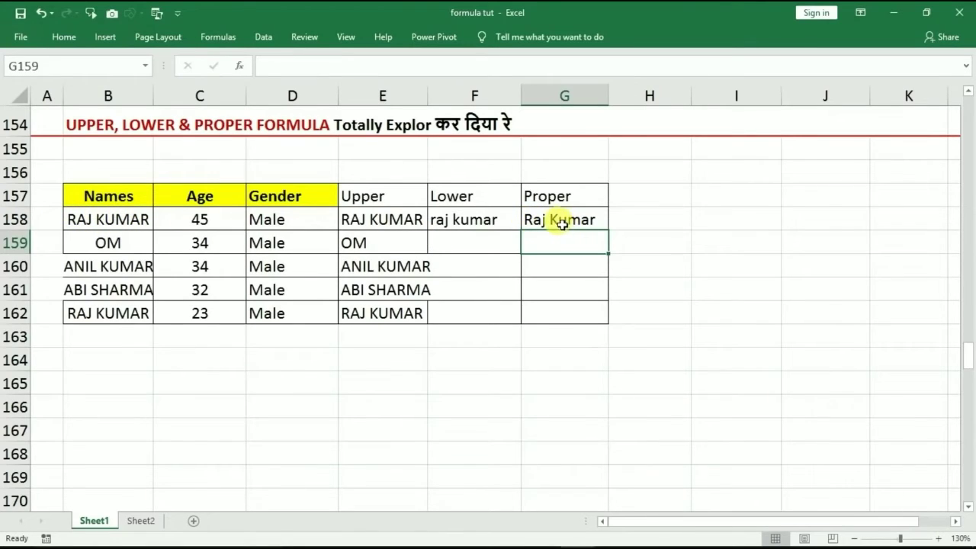
{"action": "left_click_drag", "start_coordinate": [468, 219], "coordinate": [467, 264]}
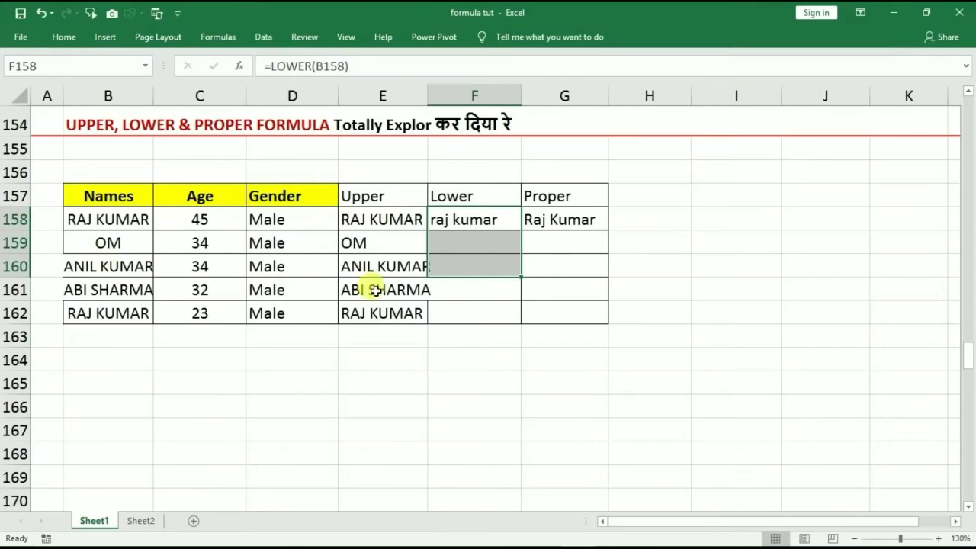
{"action": "left_click", "coordinate": [633, 322]}
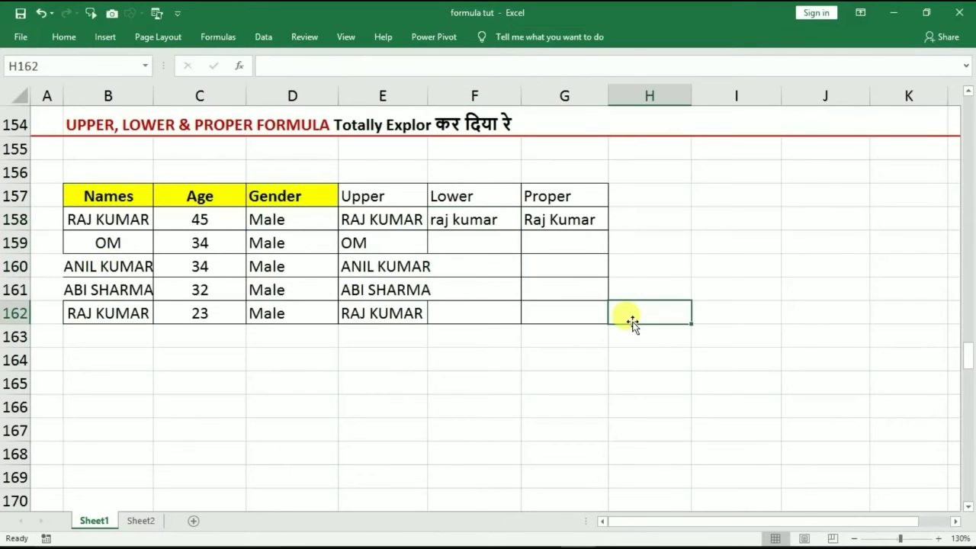
- In the CONCATENATE section, start a CONCATENATE formula in F175, the first Full Name cell
{"action": "key", "text": "Page_Down"}
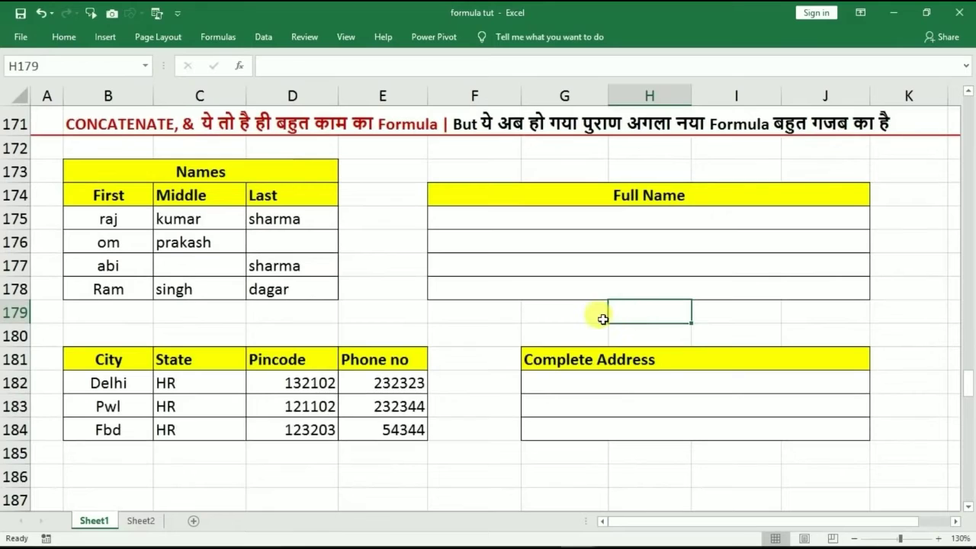
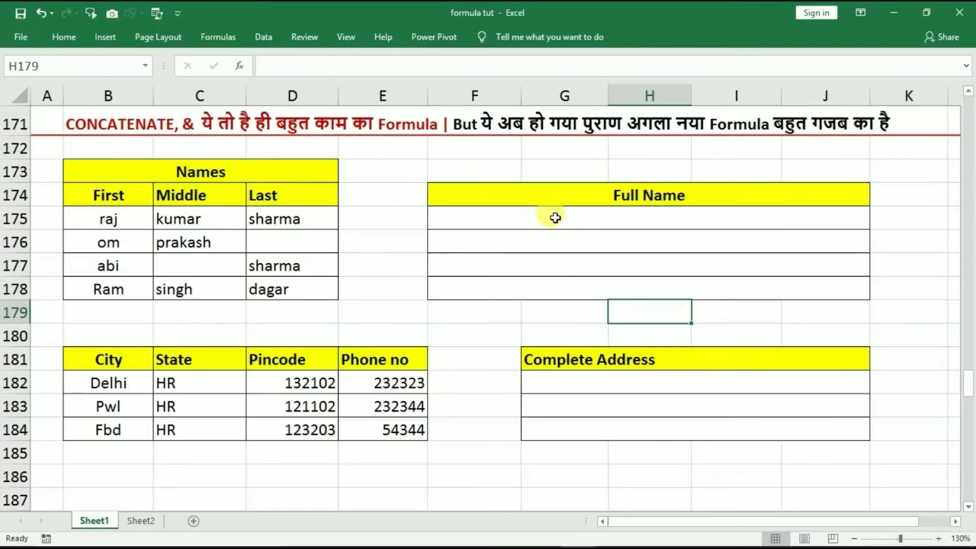
{"action": "left_click", "coordinate": [497, 220]}
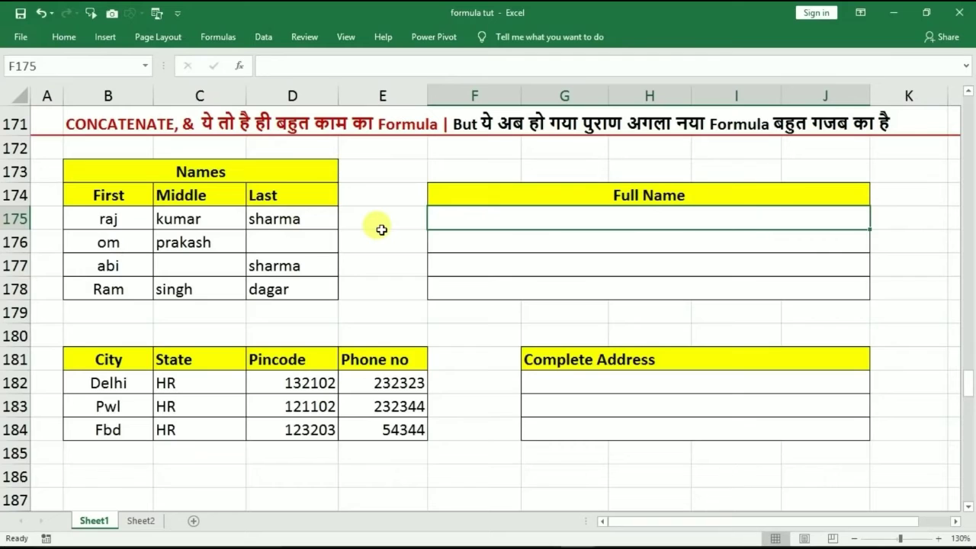
{"action": "left_click", "coordinate": [122, 221]}
{"action": "left_click", "coordinate": [183, 220]}
{"action": "left_click", "coordinate": [285, 221]}
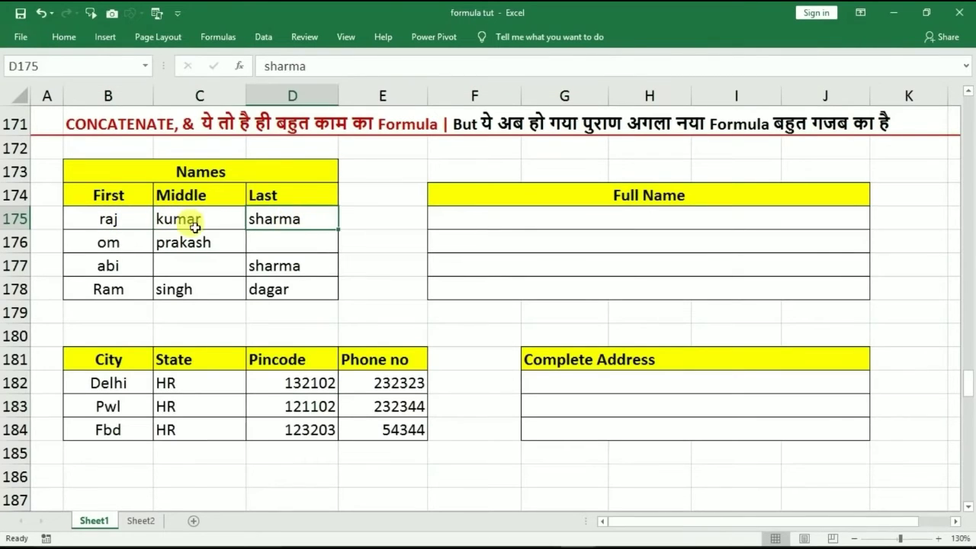
{"action": "left_click", "coordinate": [497, 222]}
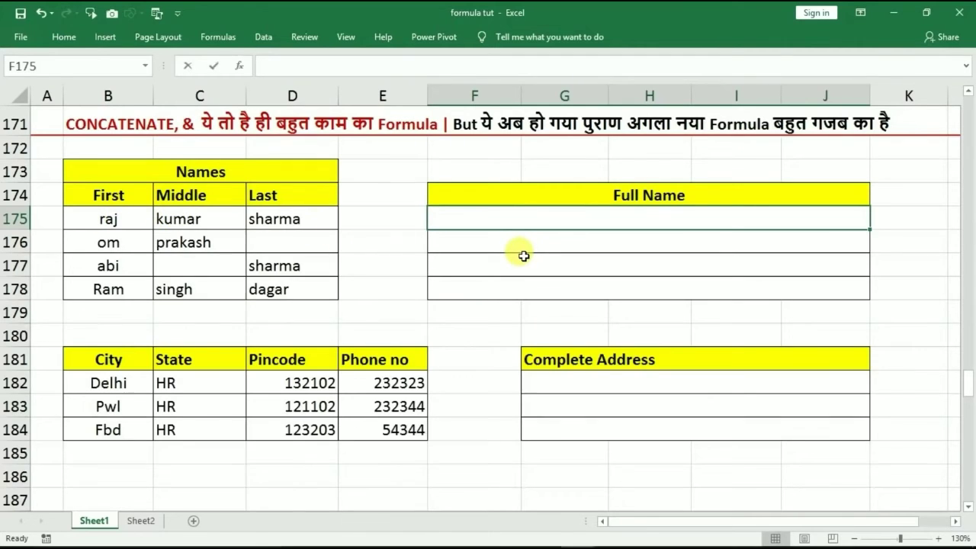
{"action": "type", "text": "=concate"}
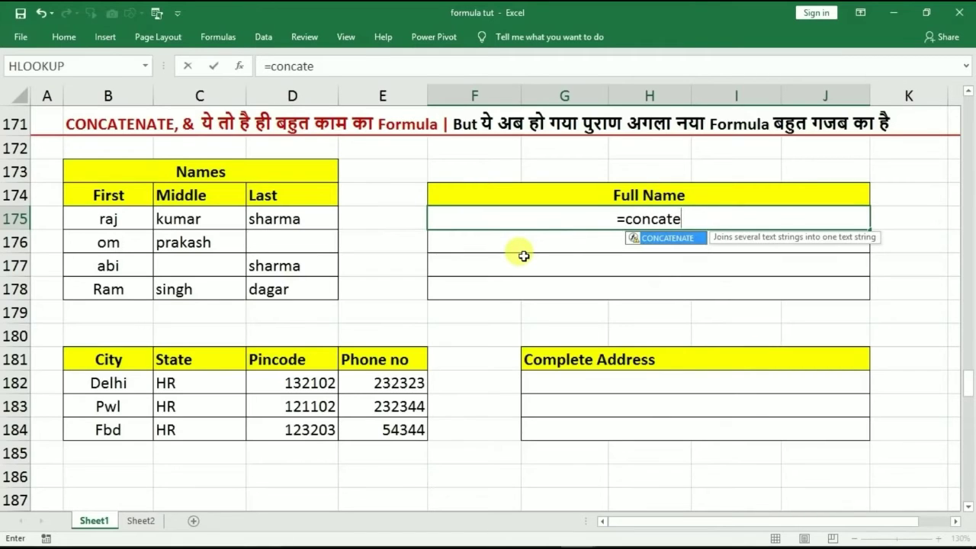
{"action": "key", "text": "Tab"}
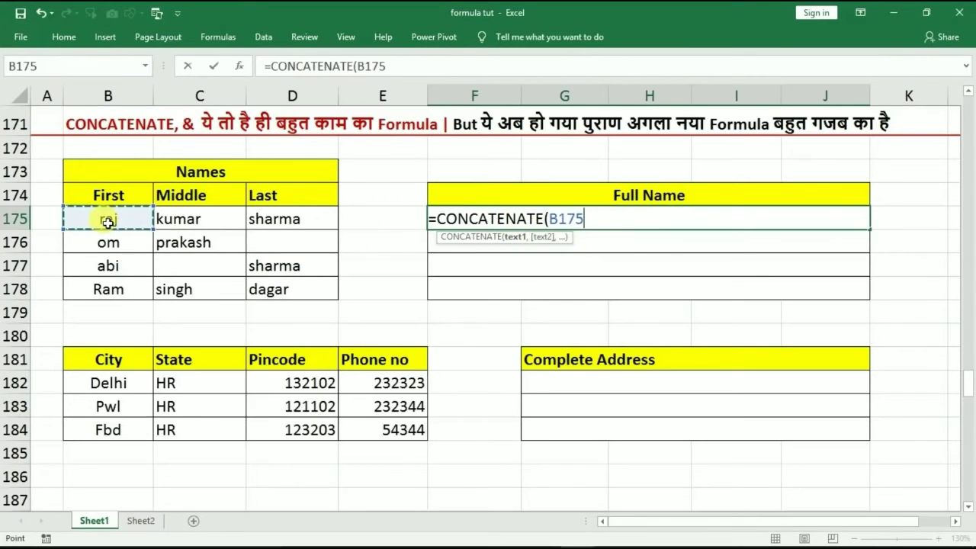
{"action": "type", "text": ","}
{"action": "left_click", "coordinate": [180, 219]}
{"action": "type", "text": ","}
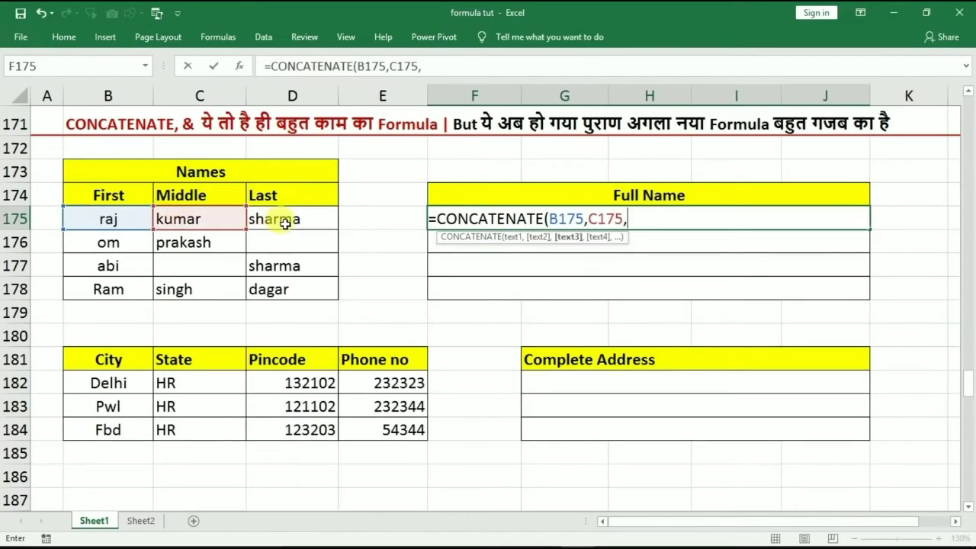
{"action": "left_click", "coordinate": [284, 221]}
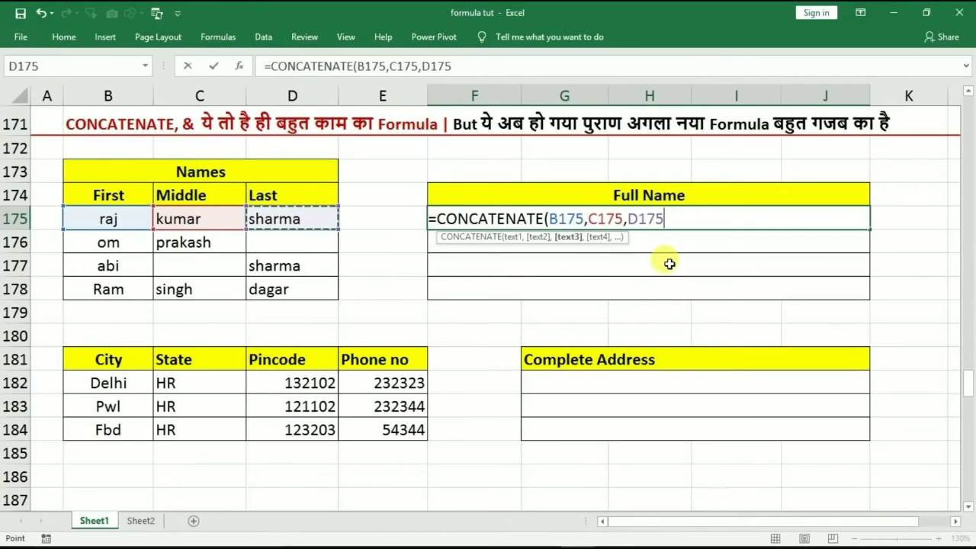
{"action": "type", "text": ")"}
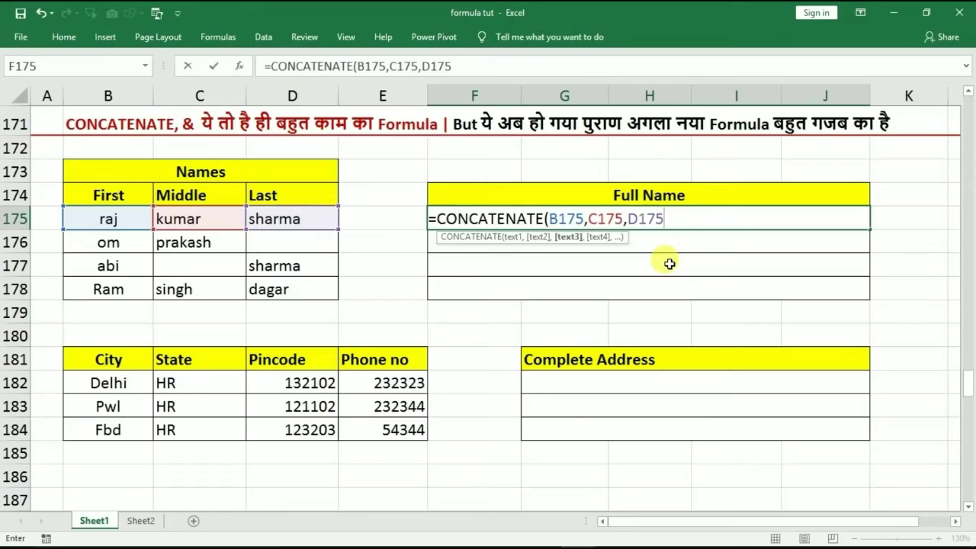
{"action": "key", "text": "BackSpace"}
{"action": "key", "text": "BackSpace"}
{"action": "key", "text": "BackSpace"}
{"action": "key", "text": "BackSpace"}
{"action": "key", "text": "BackSpace"}
{"action": "key", "text": "BackSpace"}
{"action": "key", "text": "BackSpace"}
{"action": "key", "text": "BackSpace"}
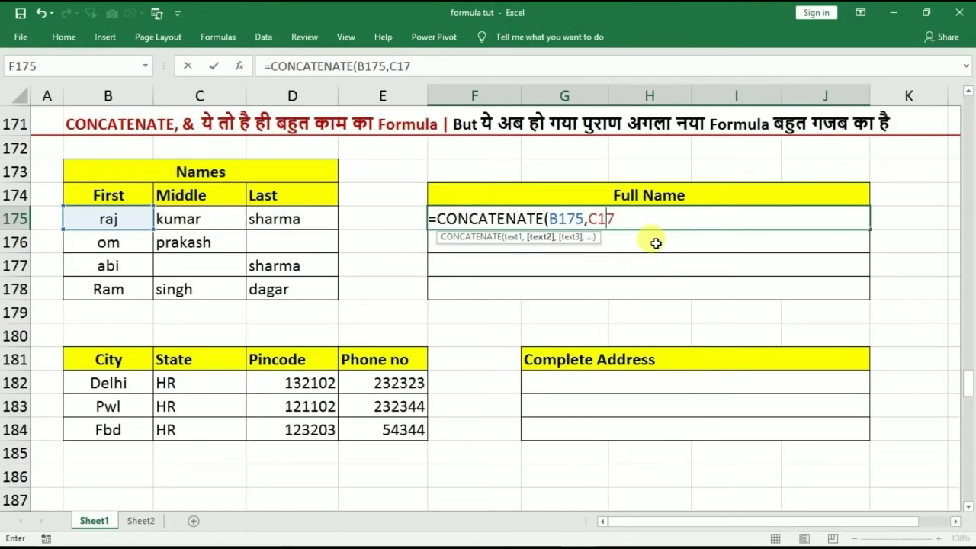
{"action": "key", "text": "BackSpace"}
{"action": "key", "text": "BackSpace"}
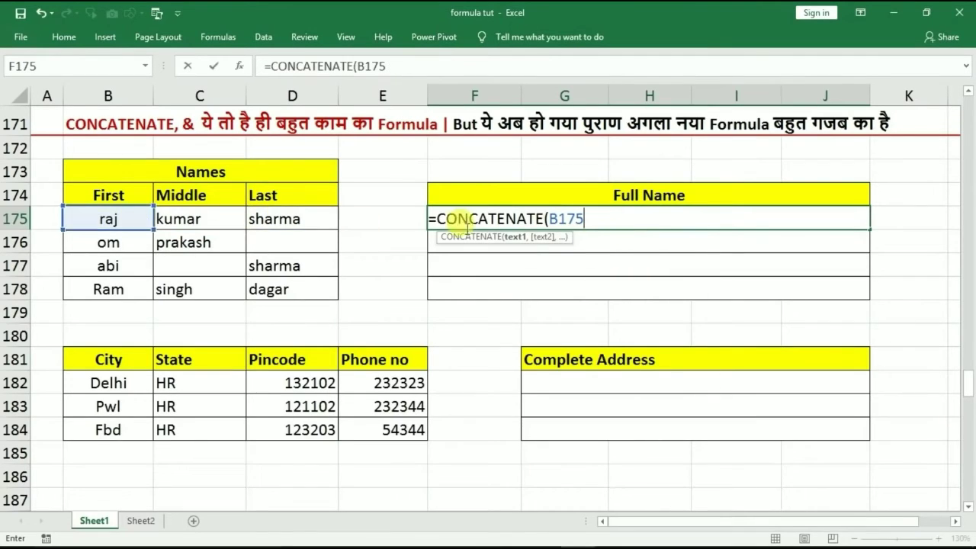
{"action": "key", "text": "BackSpace"}
{"action": "key", "text": "BackSpace"}
{"action": "key", "text": "BackSpace"}
{"action": "key", "text": "BackSpace"}
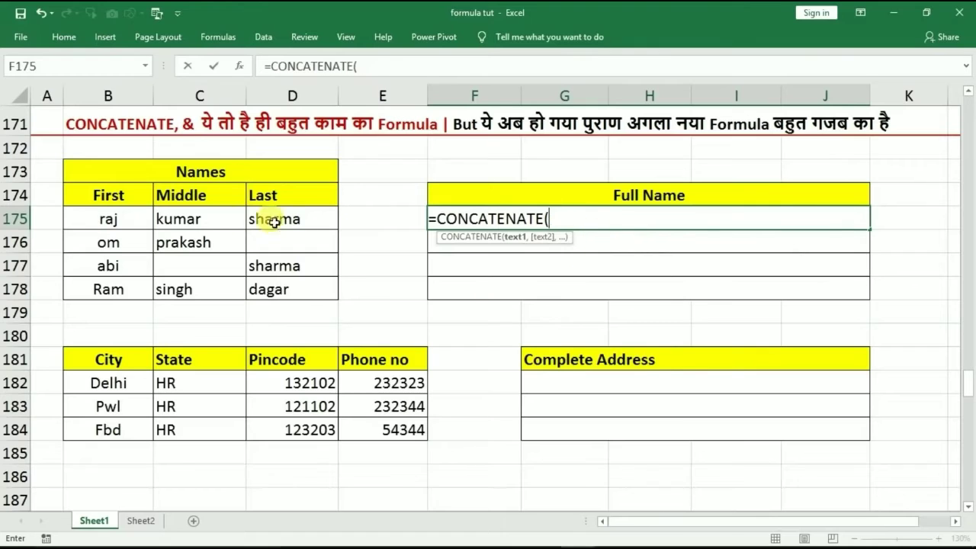
- Complete the F175 formula as =CONCATENATE(B175,C175,D175) to join the first, middle and last names
{"action": "left_click", "coordinate": [112, 220]}
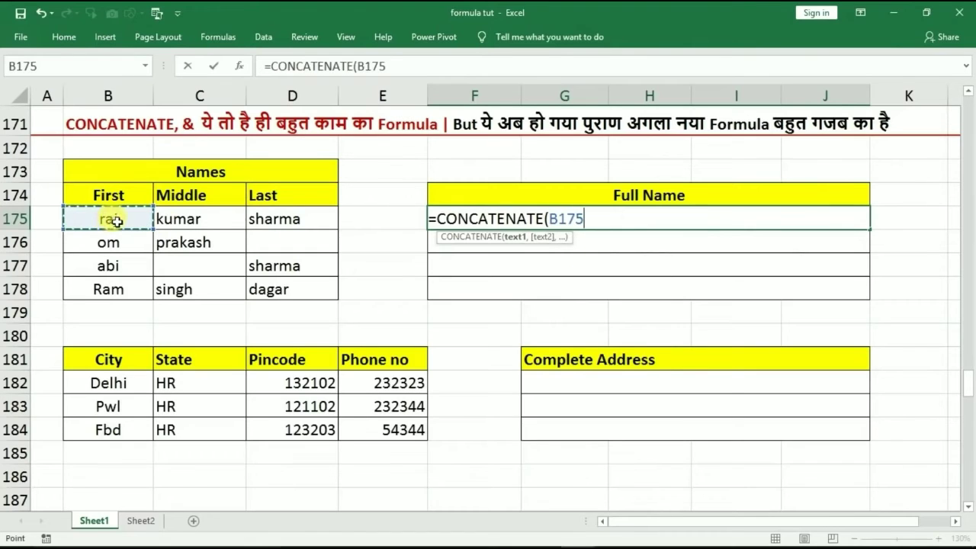
{"action": "type", "text": ","}
{"action": "left_click", "coordinate": [187, 220]}
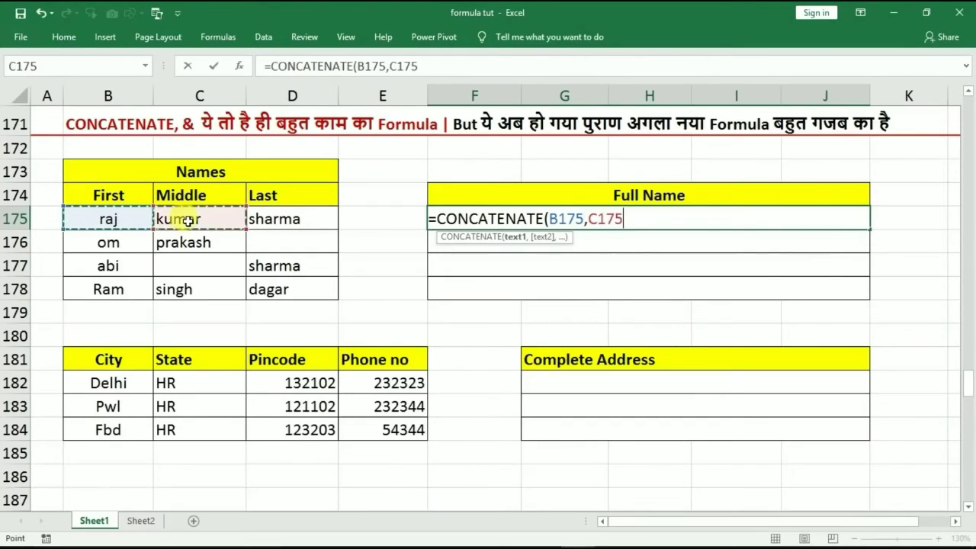
{"action": "type", "text": ","}
{"action": "left_click", "coordinate": [282, 222]}
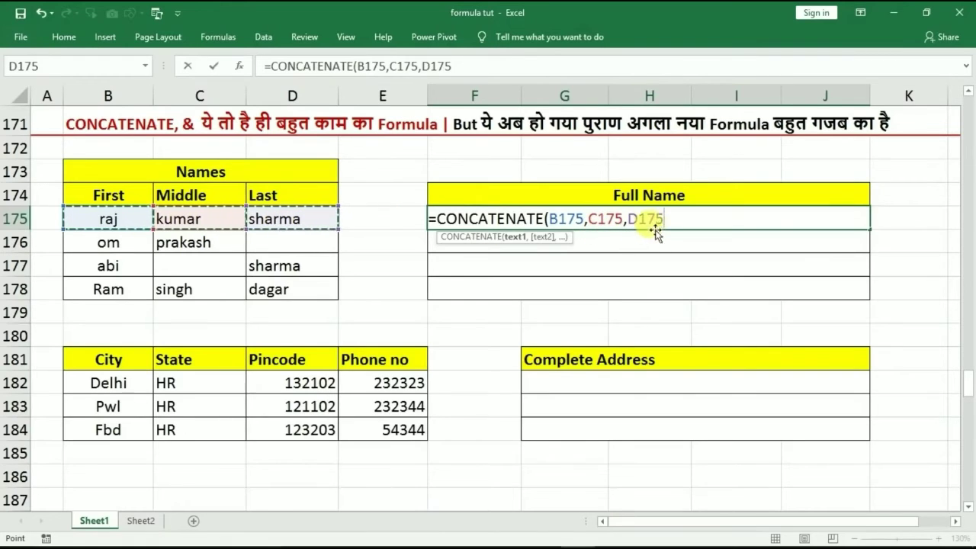
{"action": "type", "text": ")"}
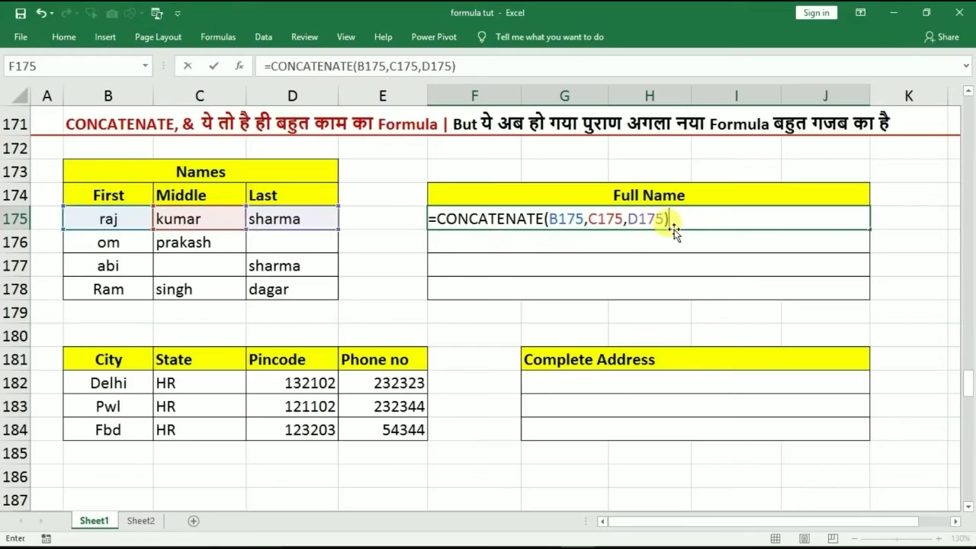
{"action": "key", "text": "Return"}
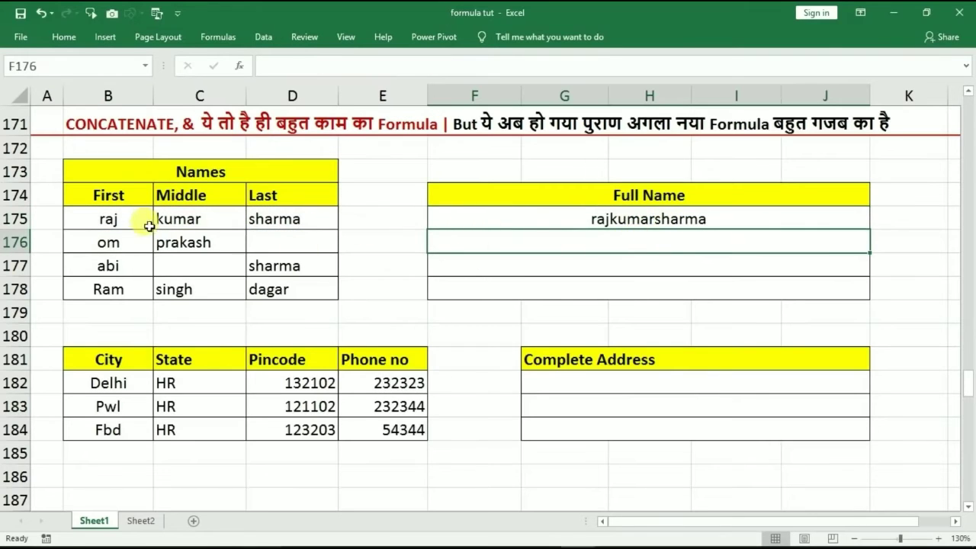
- Reopen the CONCATENATE formula in F175 and remove all of its cell arguments
{"action": "left_click", "coordinate": [718, 221]}
{"action": "double_click", "coordinate": [719, 221]}
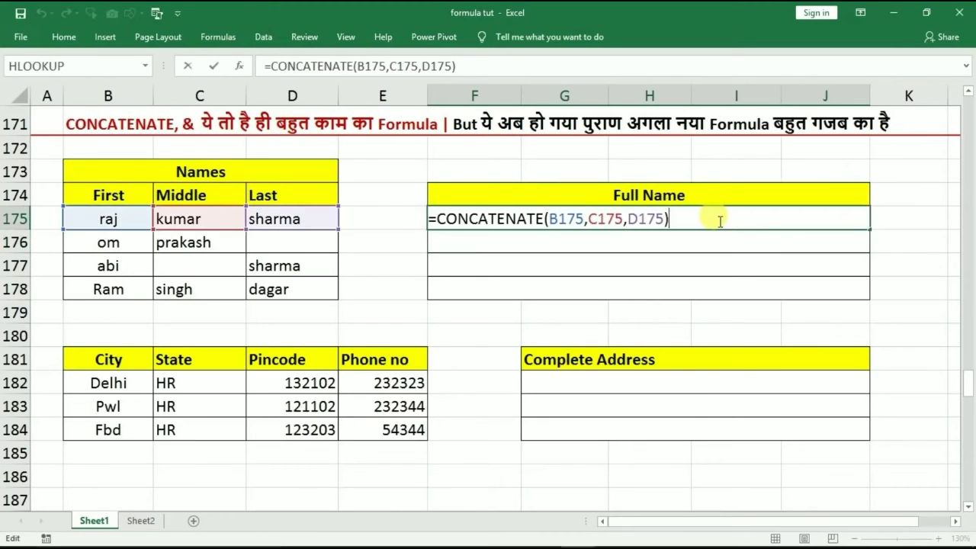
{"action": "key", "text": "BackSpace"}
{"action": "key", "text": "BackSpace"}
{"action": "key", "text": "BackSpace"}
{"action": "key", "text": "BackSpace"}
{"action": "key", "text": "BackSpace"}
{"action": "key", "text": "BackSpace"}
{"action": "key", "text": "BackSpace"}
{"action": "key", "text": "BackSpace"}
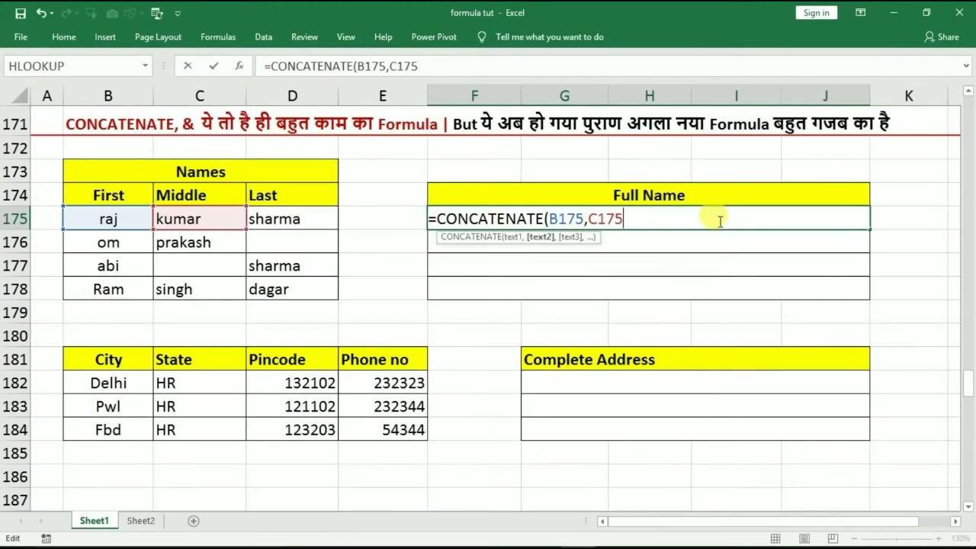
{"action": "key", "text": "BackSpace"}
{"action": "key", "text": "BackSpace"}
{"action": "key", "text": "BackSpace"}
{"action": "key", "text": "BackSpace"}
{"action": "key", "text": "BackSpace"}
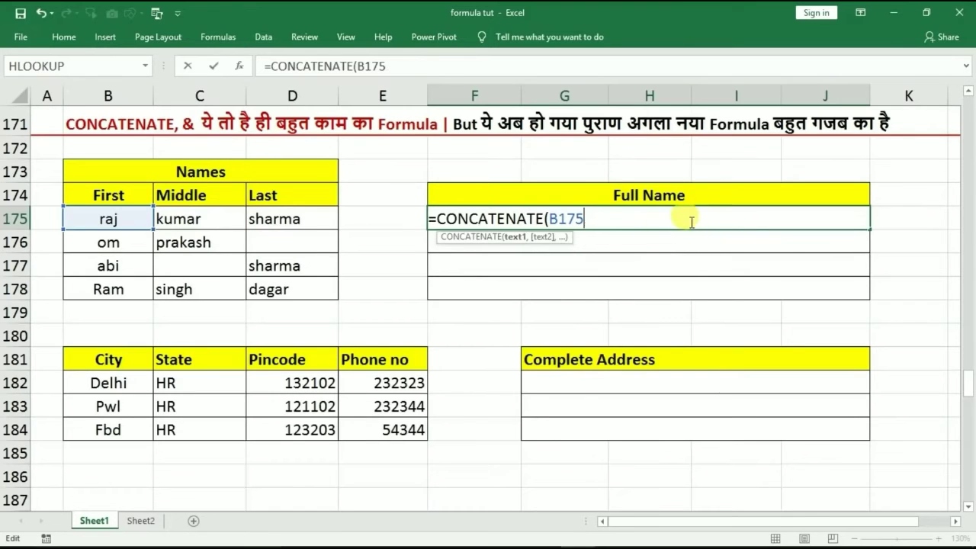
{"action": "key", "text": "BackSpace"}
{"action": "key", "text": "BackSpace"}
- Rebuild the F175 formula with space separators as =CONCATENATE(B175," ",C175," ",D175)
{"action": "left_click", "coordinate": [98, 220]}
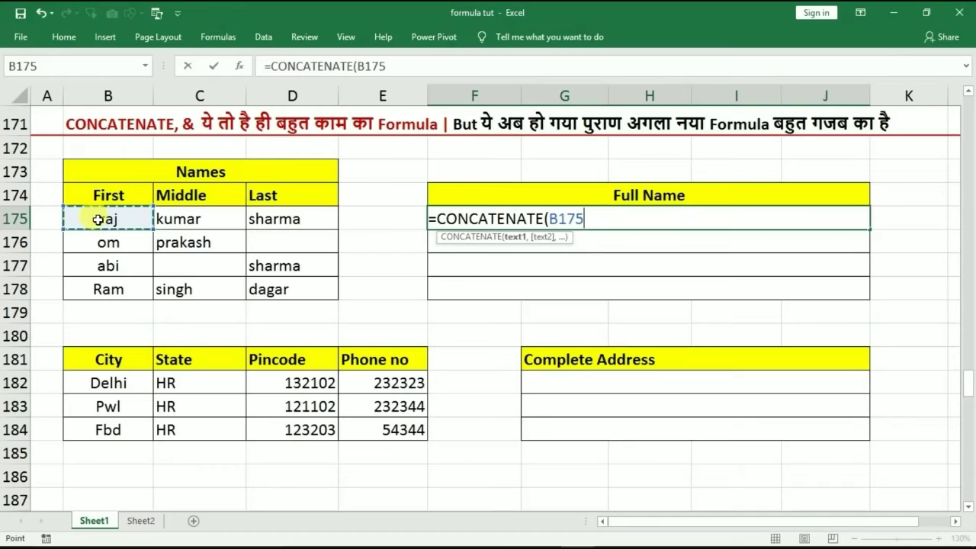
{"action": "type", "text": ","}
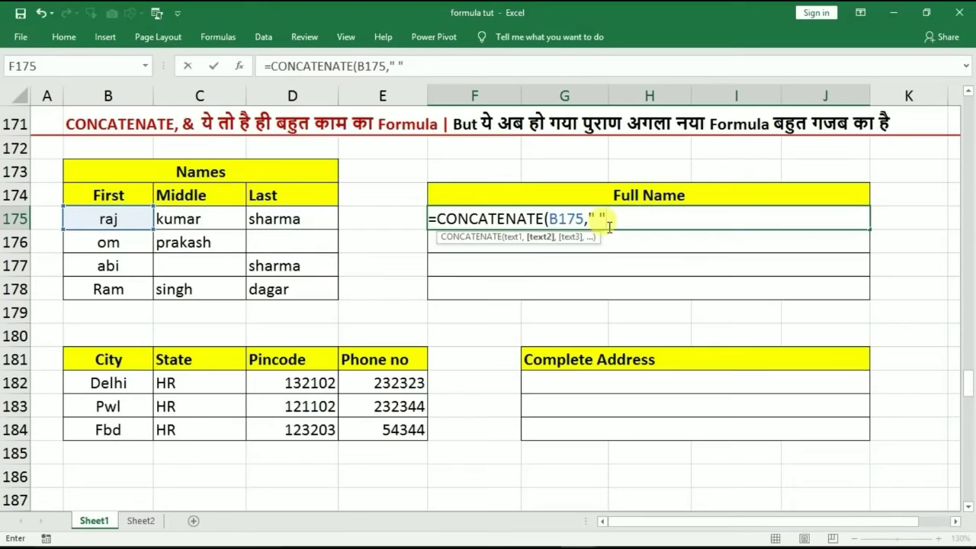
{"action": "type", "text": "\" \","}
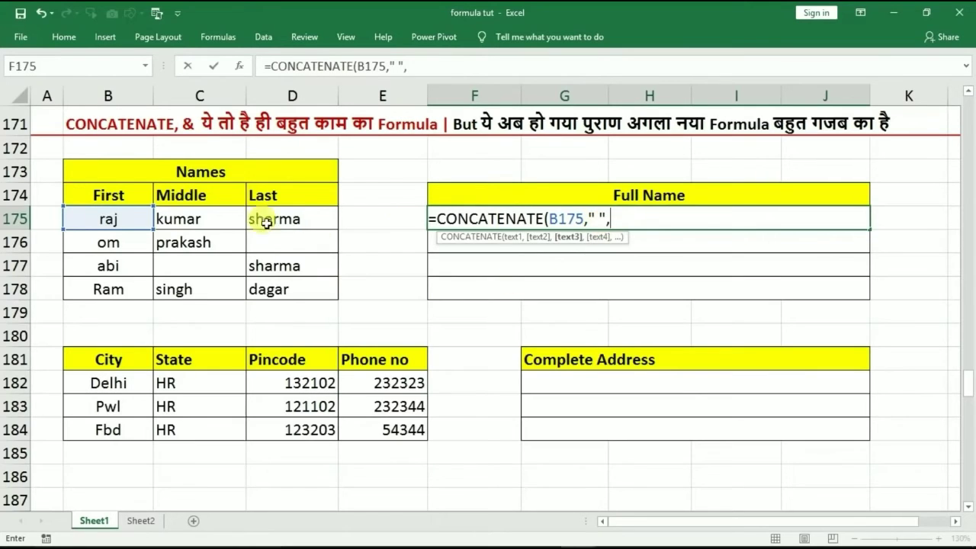
{"action": "left_click", "coordinate": [223, 218]}
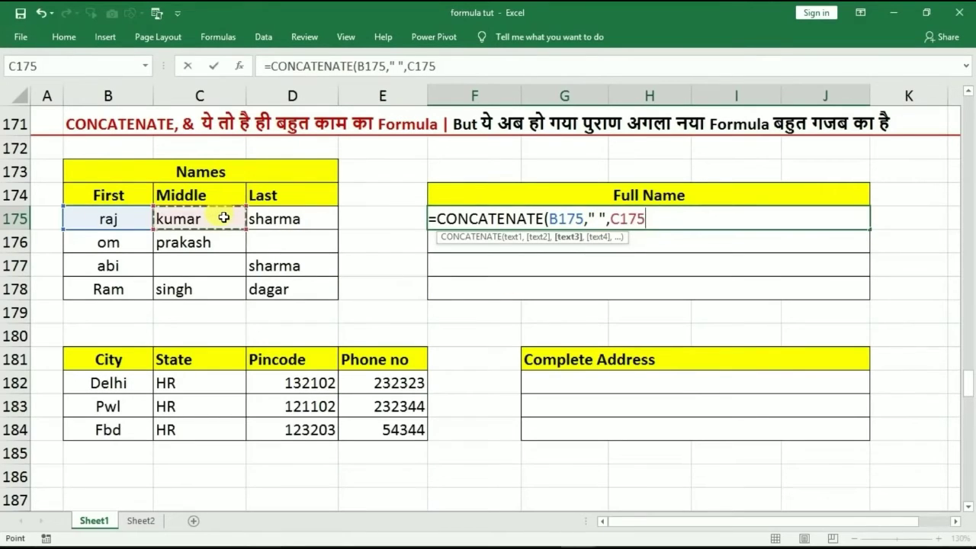
{"action": "type", "text": ","}
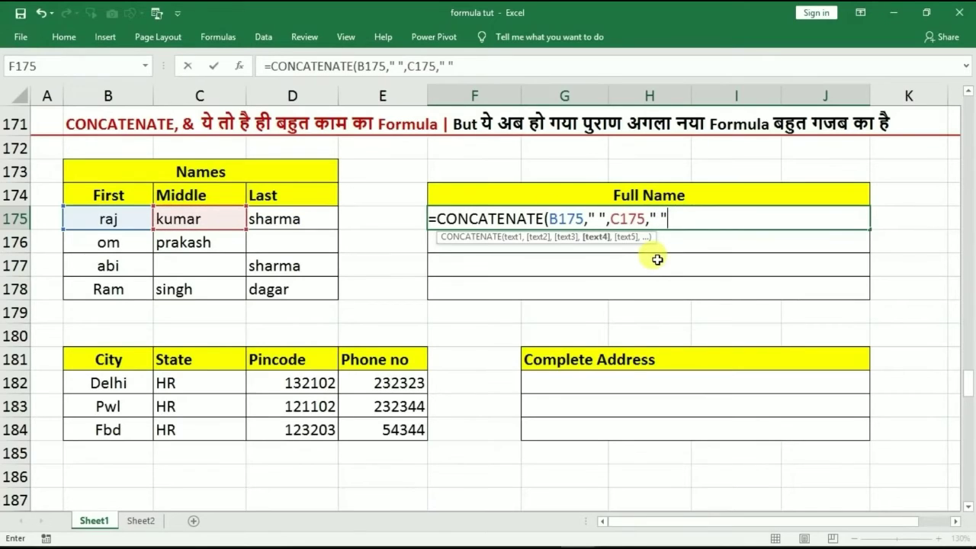
{"action": "type", "text": "\" \","}
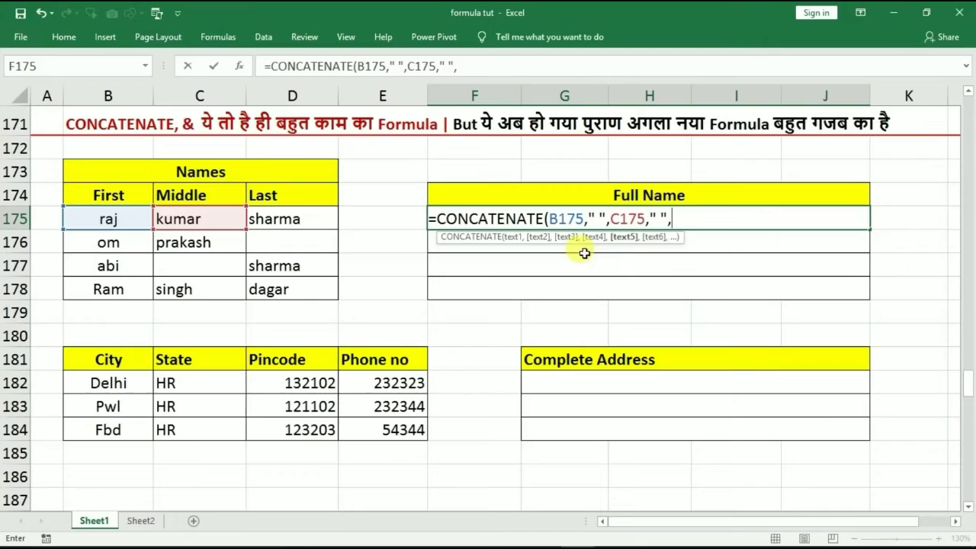
{"action": "left_click", "coordinate": [271, 220]}
{"action": "key", "text": "Return"}
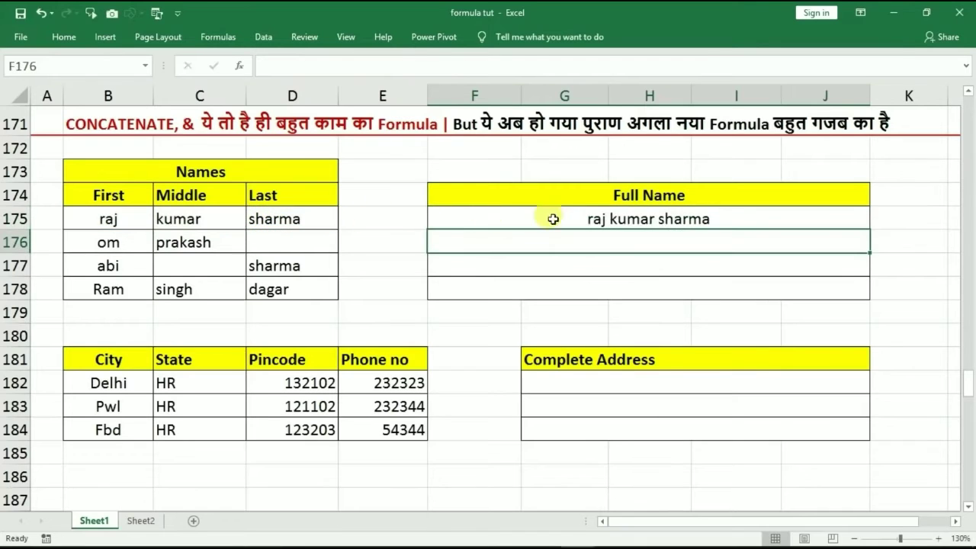
- Change the separator between the first and middle names in the F175 formula to " - "
{"action": "double_click", "coordinate": [637, 220]}
{"action": "left_click", "coordinate": [596, 220]}
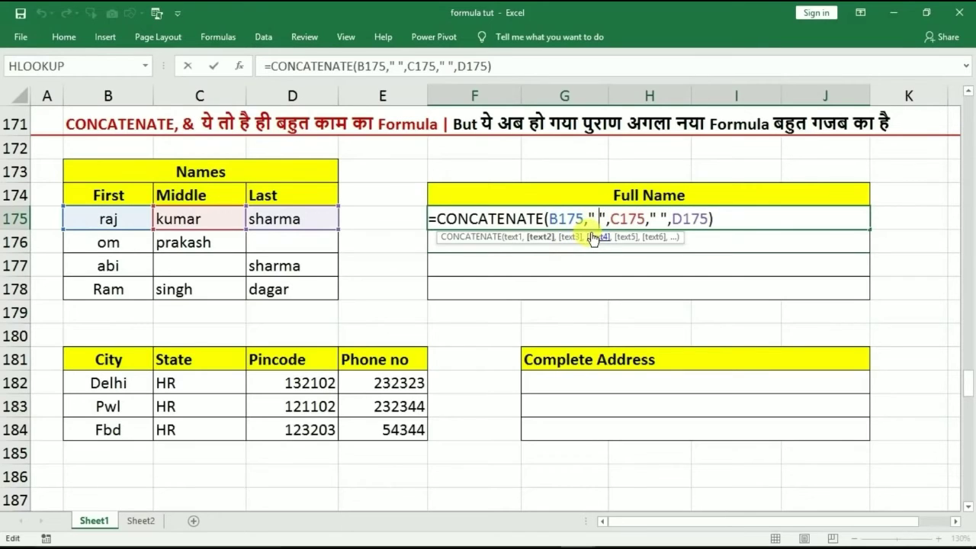
{"action": "type", "text": "-"}
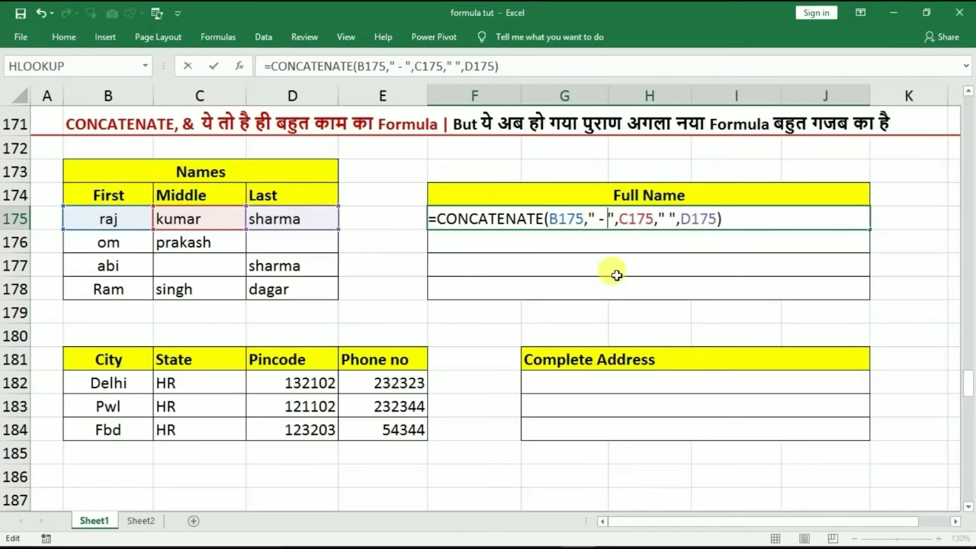
{"action": "key", "text": "Return"}
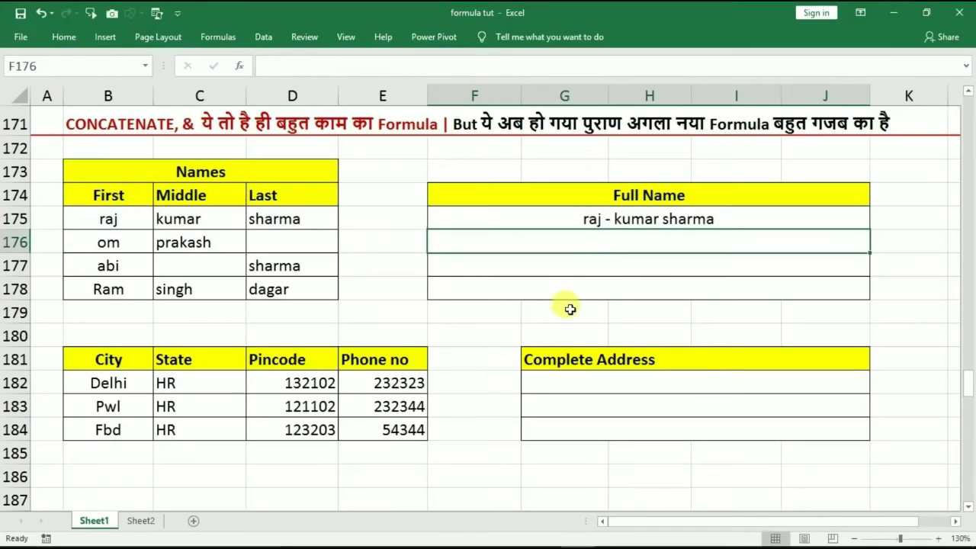
- Fill the CONCATENATE formula from F175 down through F178 in the Full Name column
{"action": "double_click", "coordinate": [592, 222]}
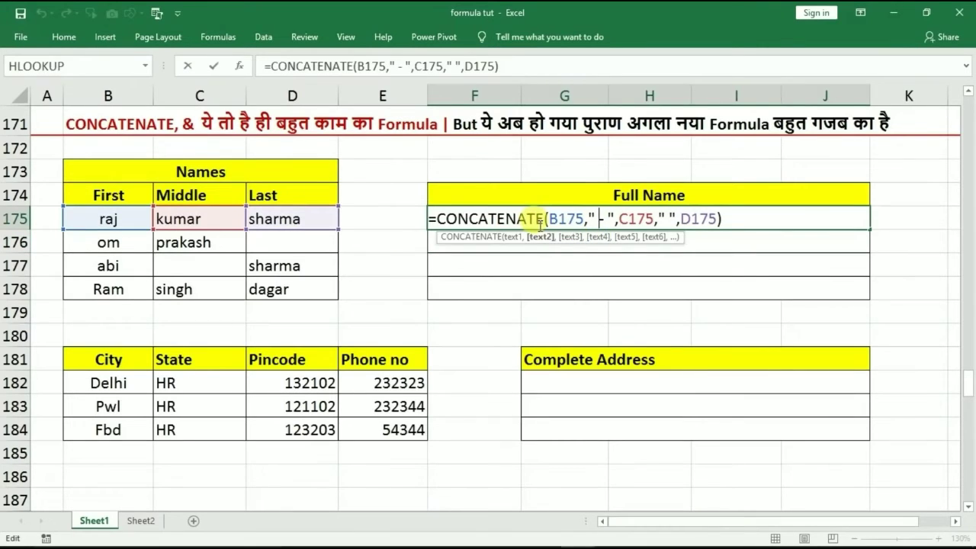
{"action": "left_click_drag", "start_coordinate": [540, 227], "coordinate": [437, 221]}
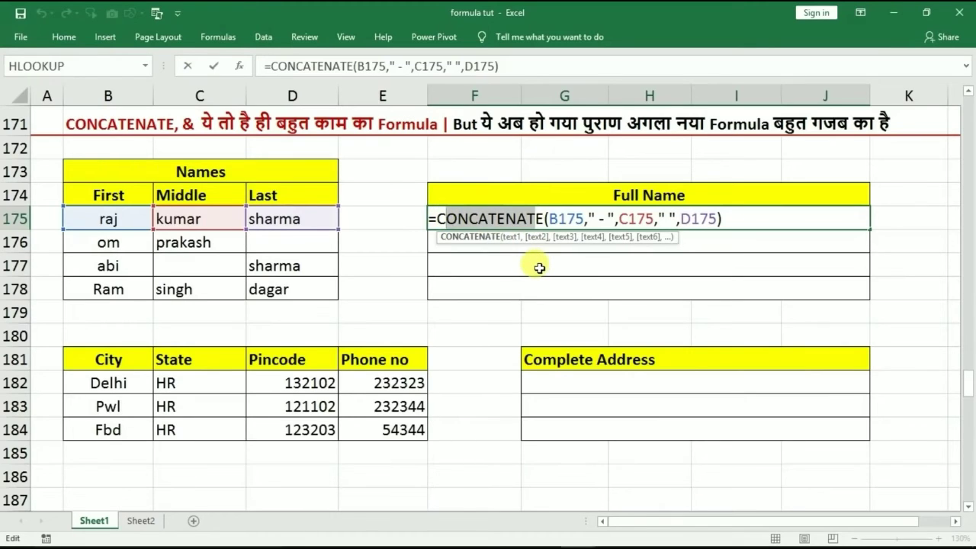
{"action": "key", "text": "Return"}
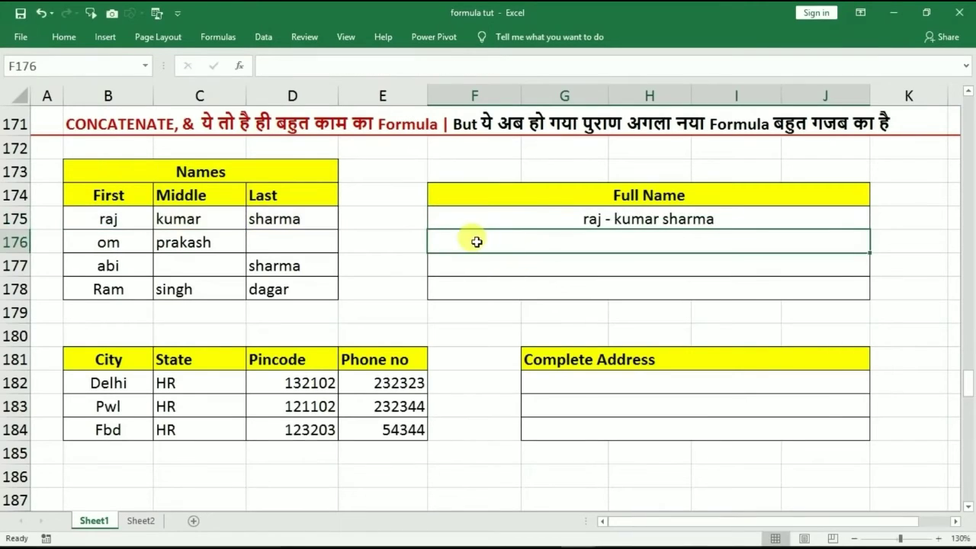
{"action": "left_click", "coordinate": [562, 218]}
{"action": "left_click_drag", "start_coordinate": [869, 228], "coordinate": [856, 288]}
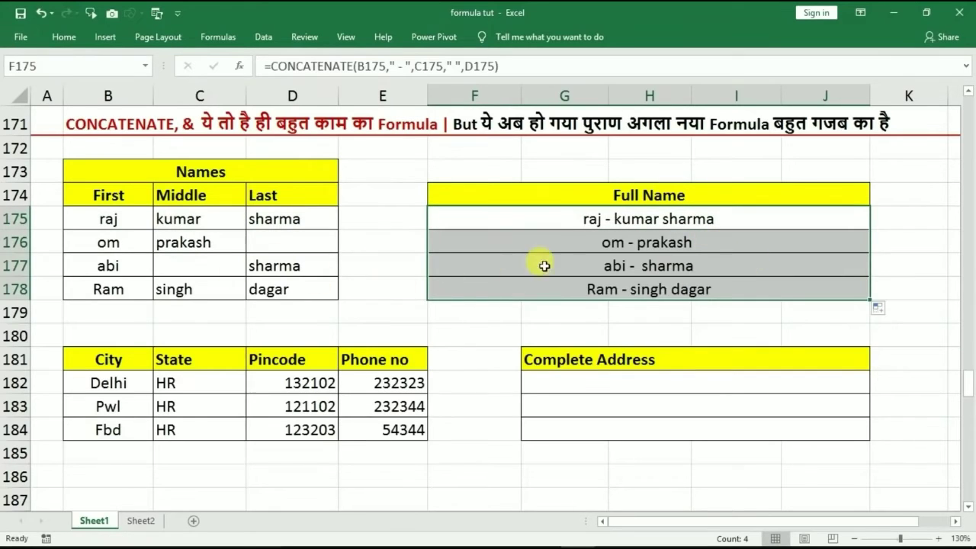
- Clear the formulas in F177:F178 and enter =B177&C177&D177 in F177
{"action": "left_click_drag", "start_coordinate": [593, 265], "coordinate": [599, 282]}
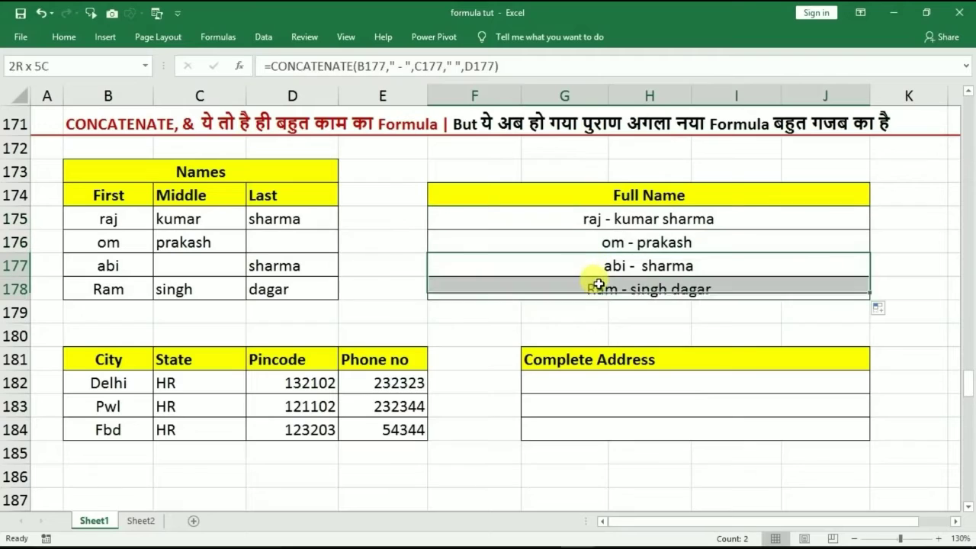
{"action": "key", "text": "Delete"}
{"action": "left_click", "coordinate": [502, 261]}
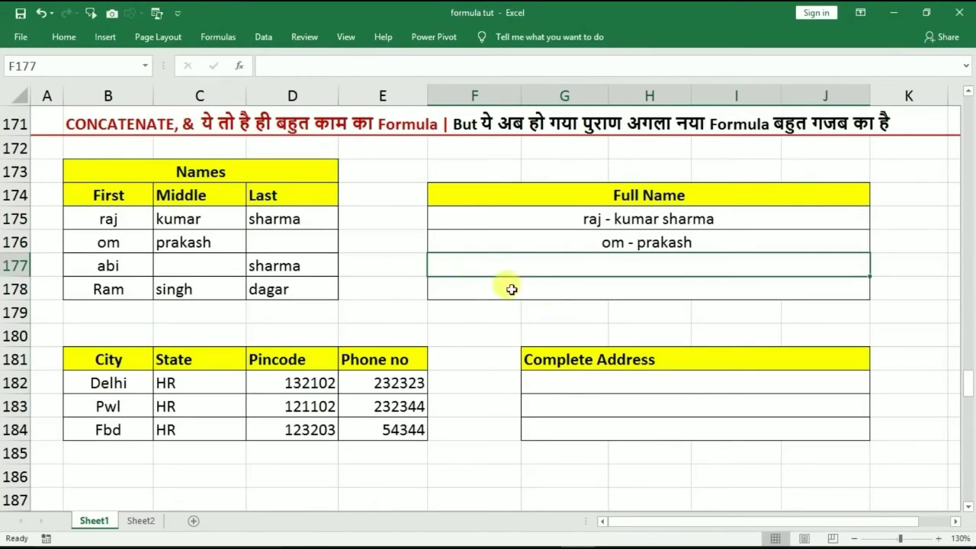
{"action": "type", "text": "="}
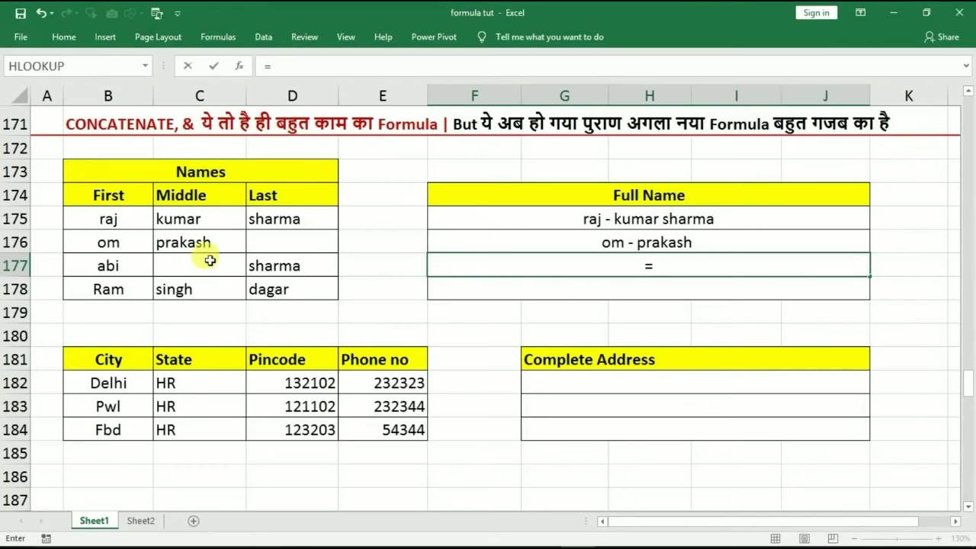
{"action": "left_click", "coordinate": [97, 267]}
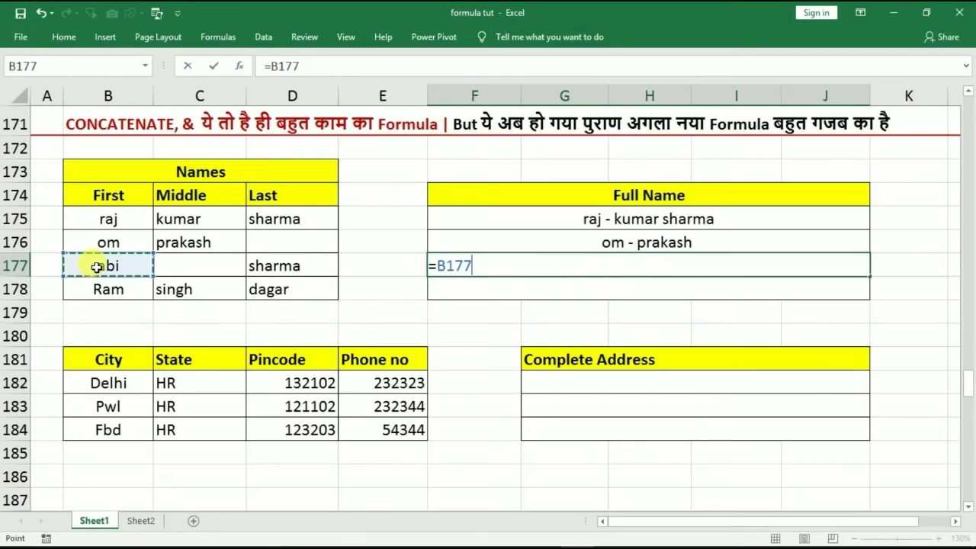
{"action": "type", "text": "&"}
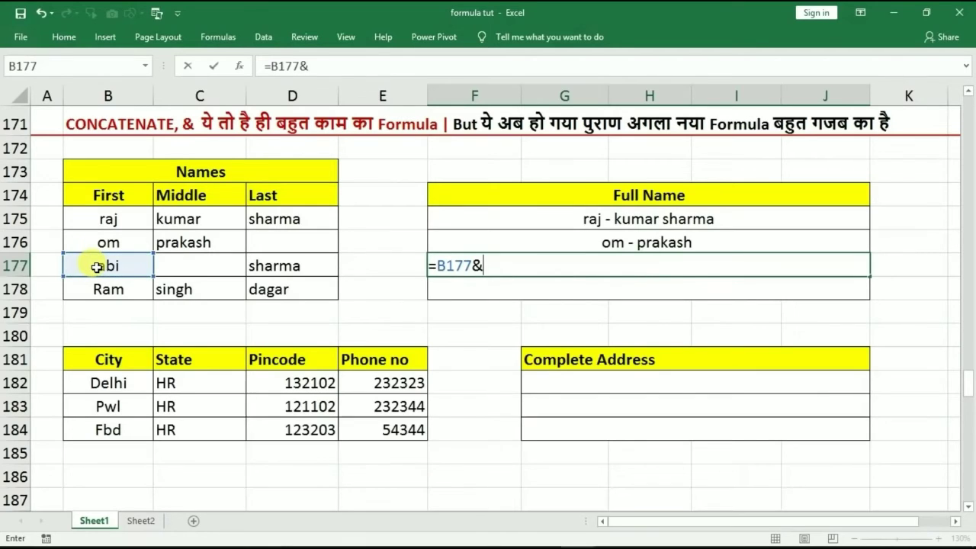
{"action": "left_click", "coordinate": [179, 264]}
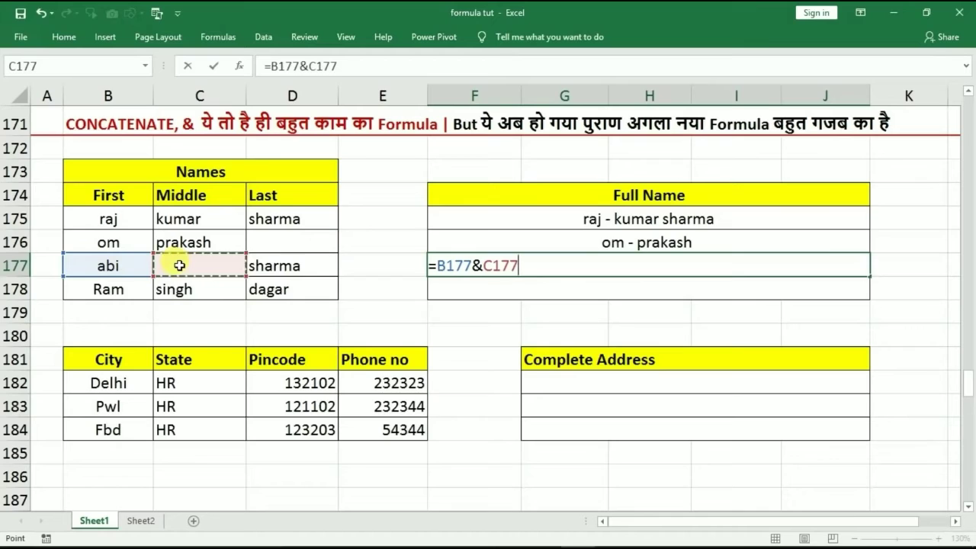
{"action": "type", "text": "&"}
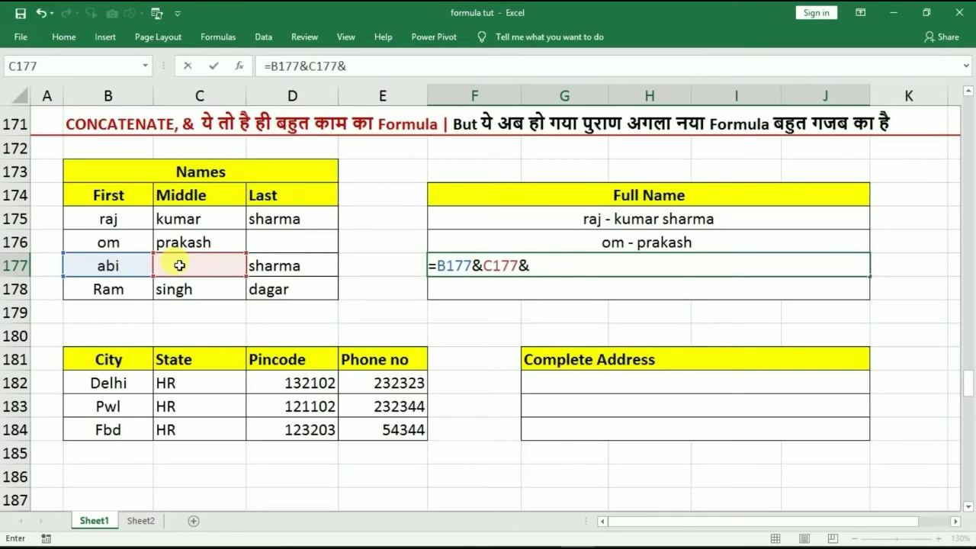
{"action": "left_click", "coordinate": [259, 267]}
{"action": "key", "text": "ctrl+Return"}
{"action": "key", "text": "Return"}
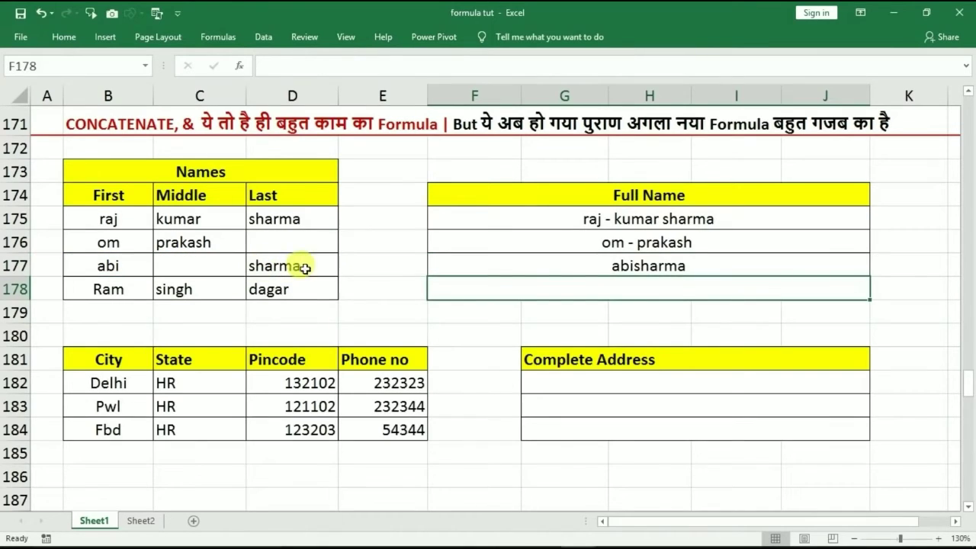
- Replace the F177 formula with =B177&" "&C177&" "&D177 and fill it down to F178
{"action": "left_click", "coordinate": [633, 266]}
{"action": "key", "text": "Delete"}
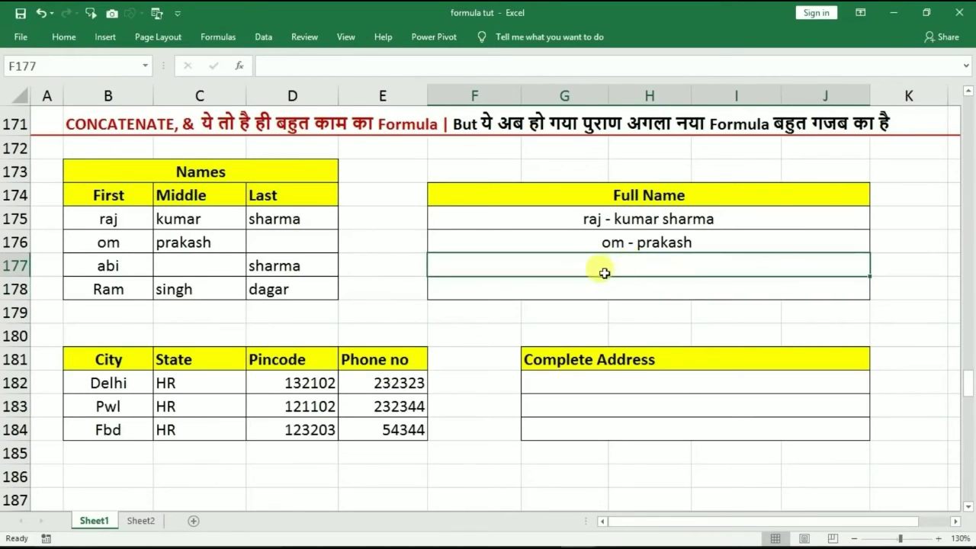
{"action": "type", "text": "="}
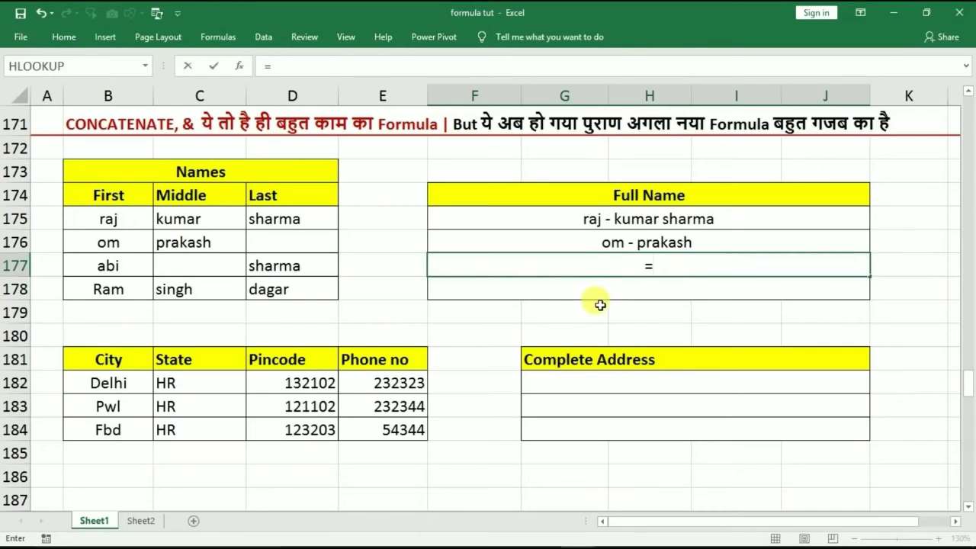
{"action": "left_click", "coordinate": [116, 264]}
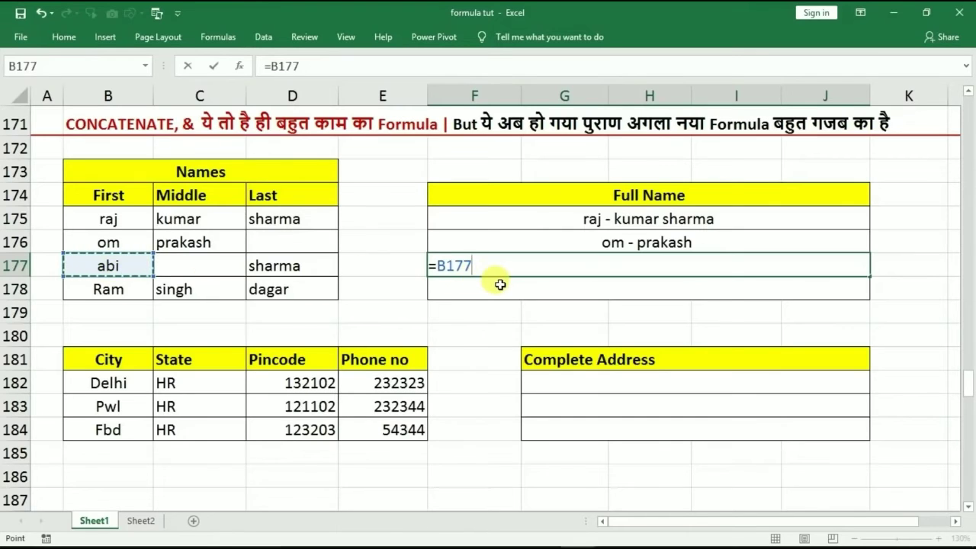
{"action": "type", "text": "&\" \"&"}
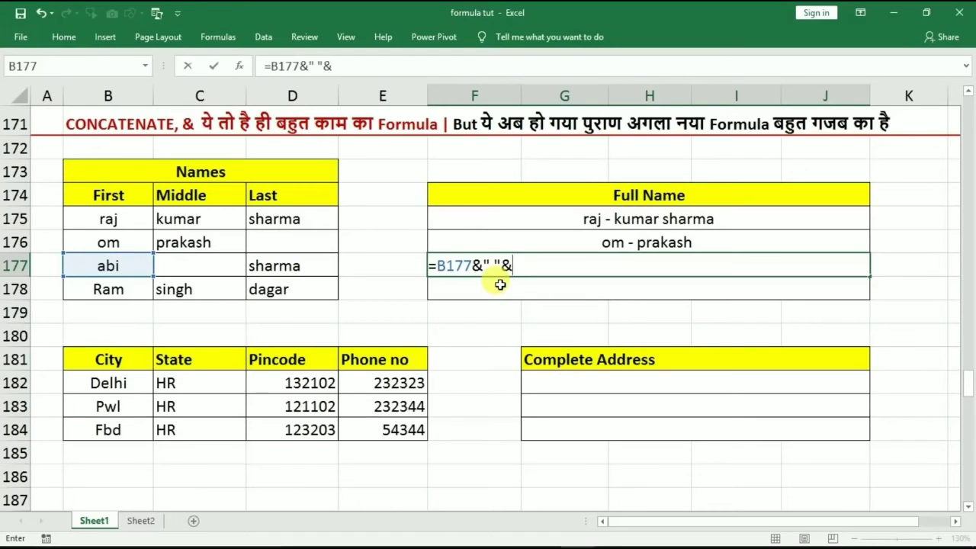
{"action": "left_click", "coordinate": [185, 262]}
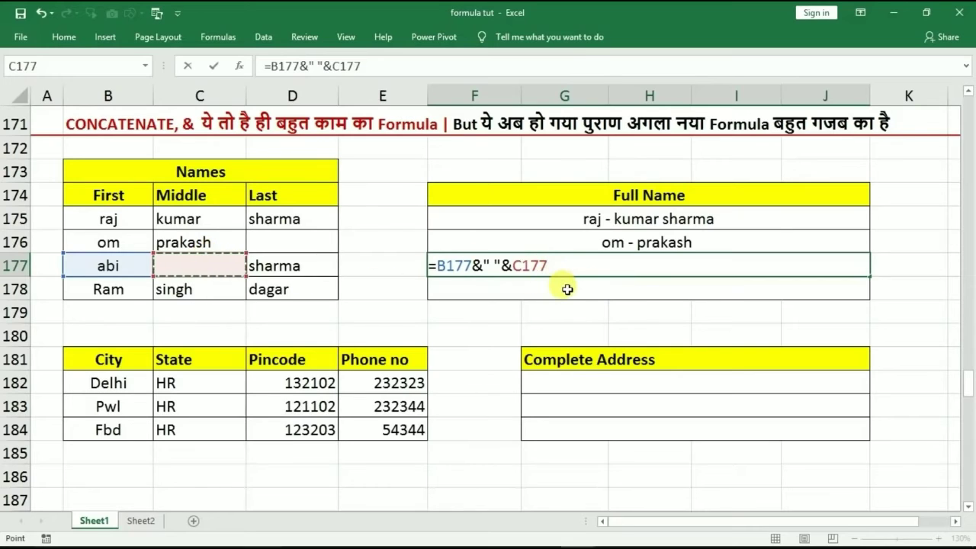
{"action": "type", "text": "&\" \"&"}
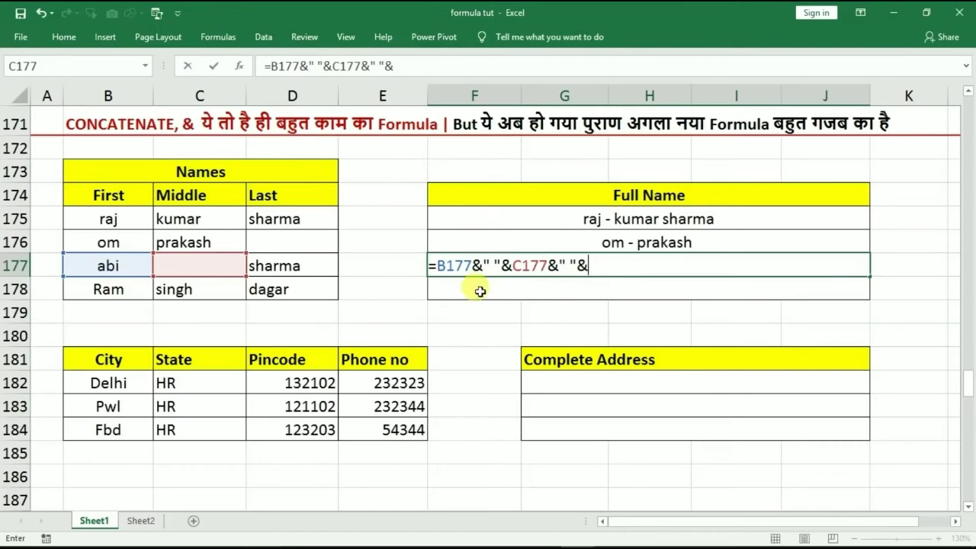
{"action": "left_click", "coordinate": [325, 271]}
{"action": "key", "text": "Return"}
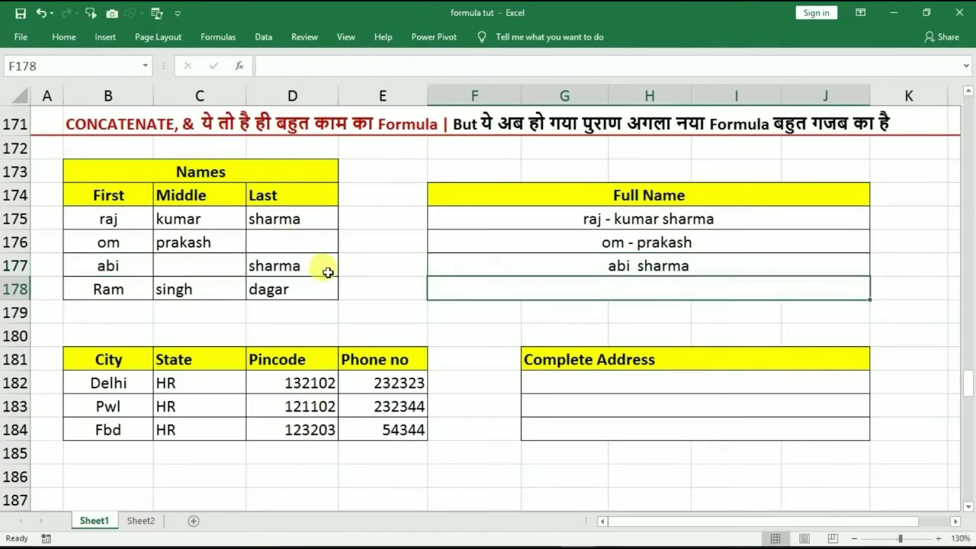
{"action": "left_click", "coordinate": [644, 265]}
{"action": "left_click_drag", "start_coordinate": [860, 279], "coordinate": [867, 297]}
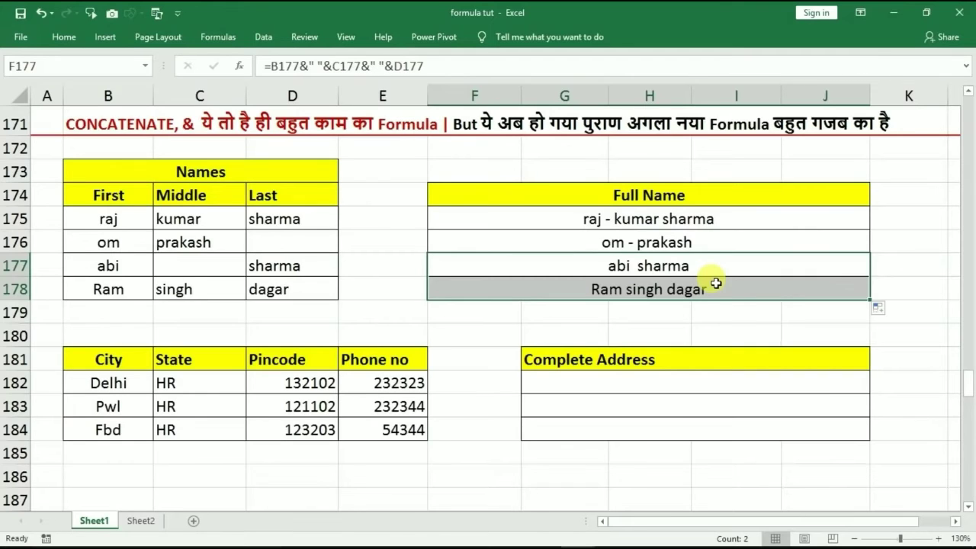
- Try to join the first row's name parts in G193 with =CONCATENATE(B193:D193), and clear the cell
{"action": "left_click", "coordinate": [597, 383]}
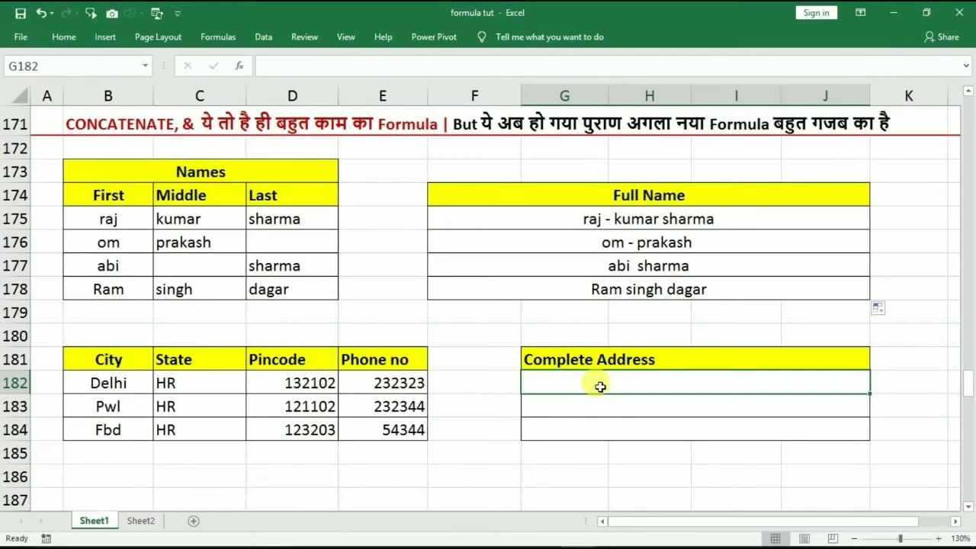
{"action": "left_click", "coordinate": [588, 412]}
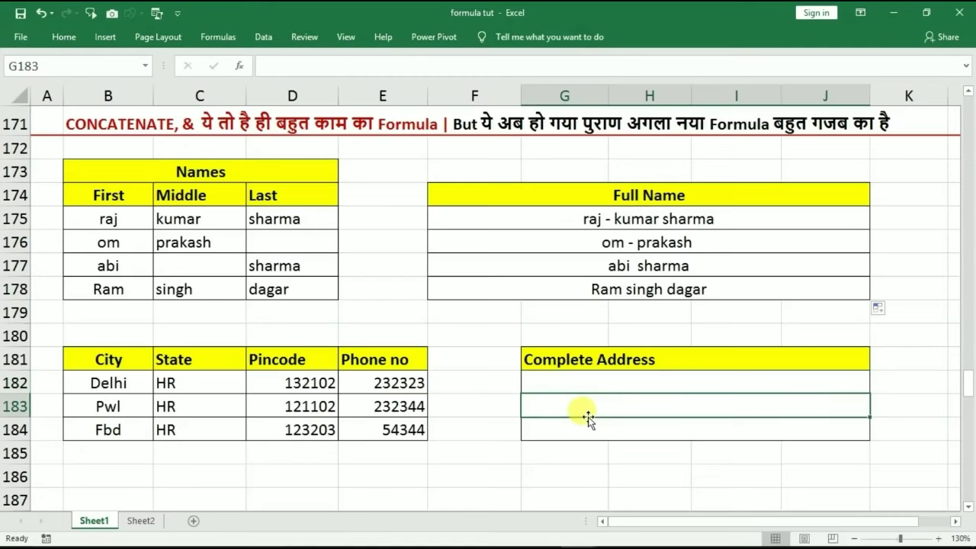
{"action": "key", "text": "Page_Down"}
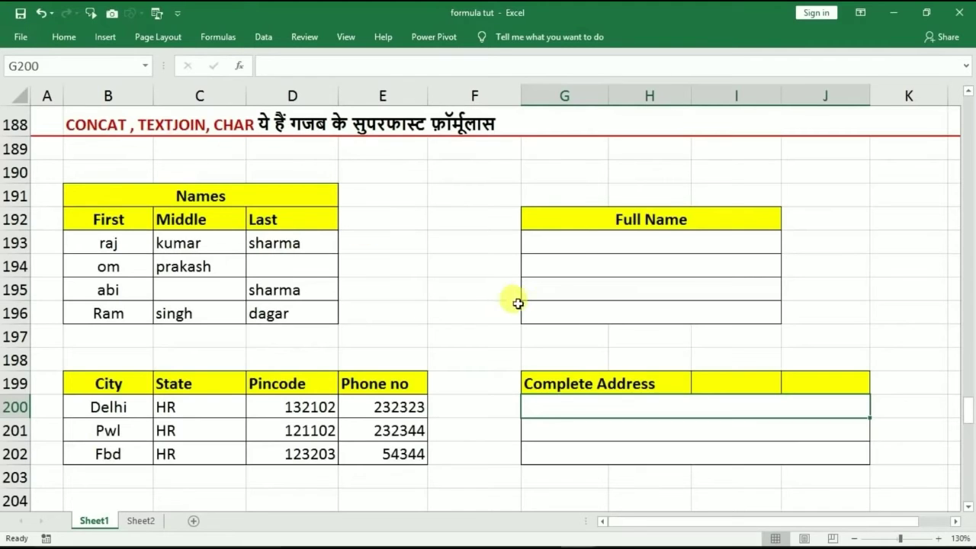
{"action": "left_click", "coordinate": [530, 247]}
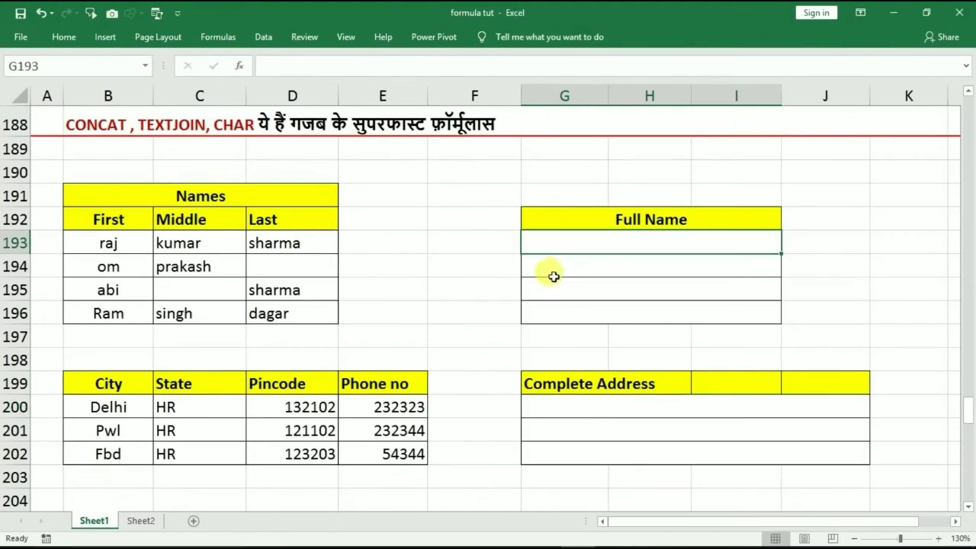
{"action": "type", "text": "="}
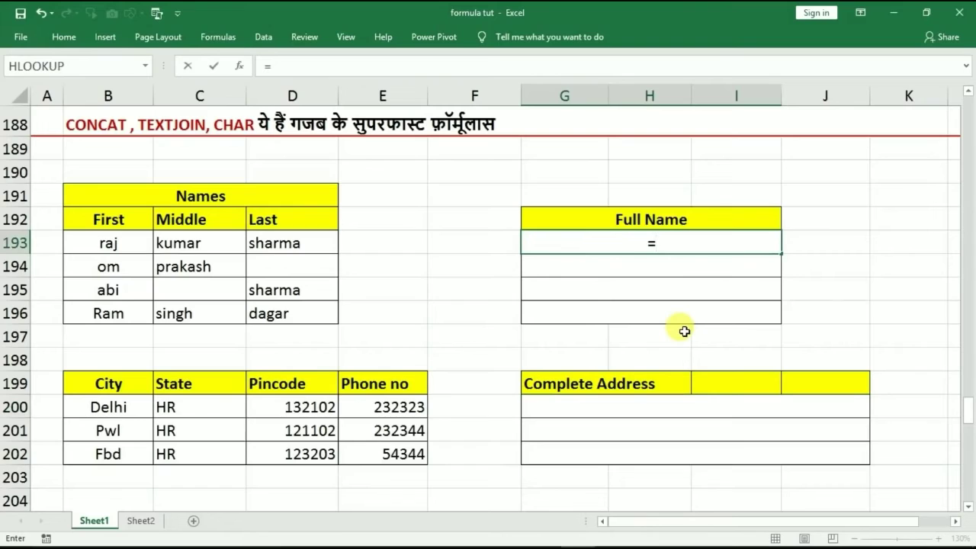
{"action": "type", "text": "conc"}
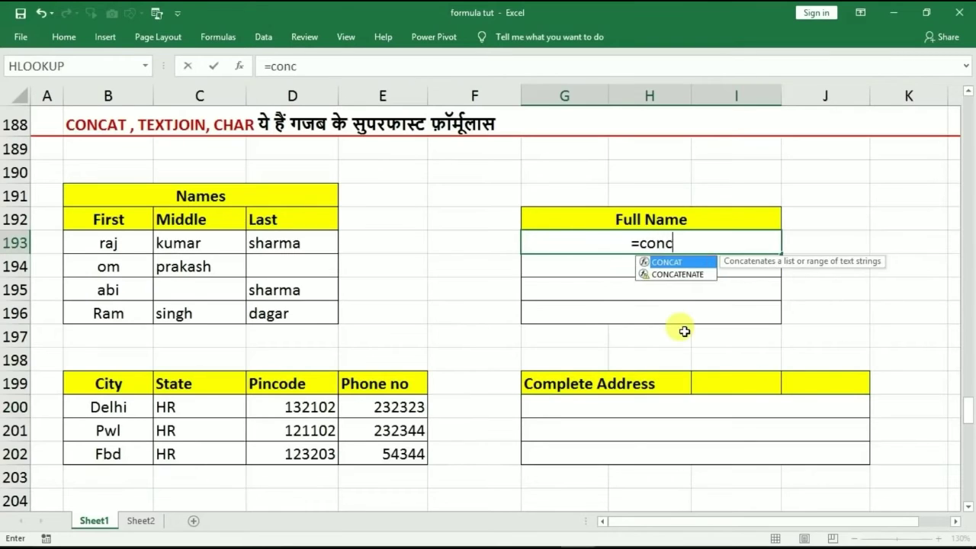
{"action": "type", "text": "atenate"}
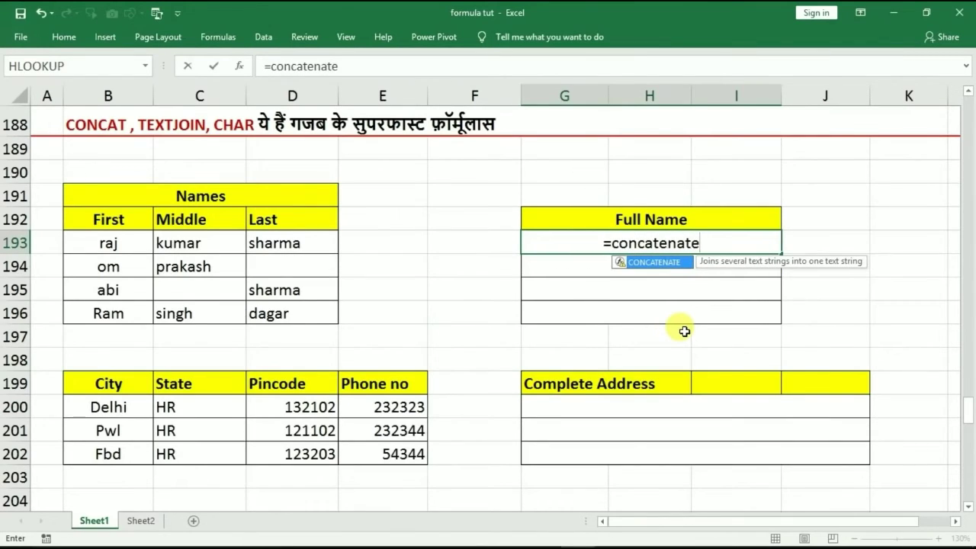
{"action": "type", "text": "("}
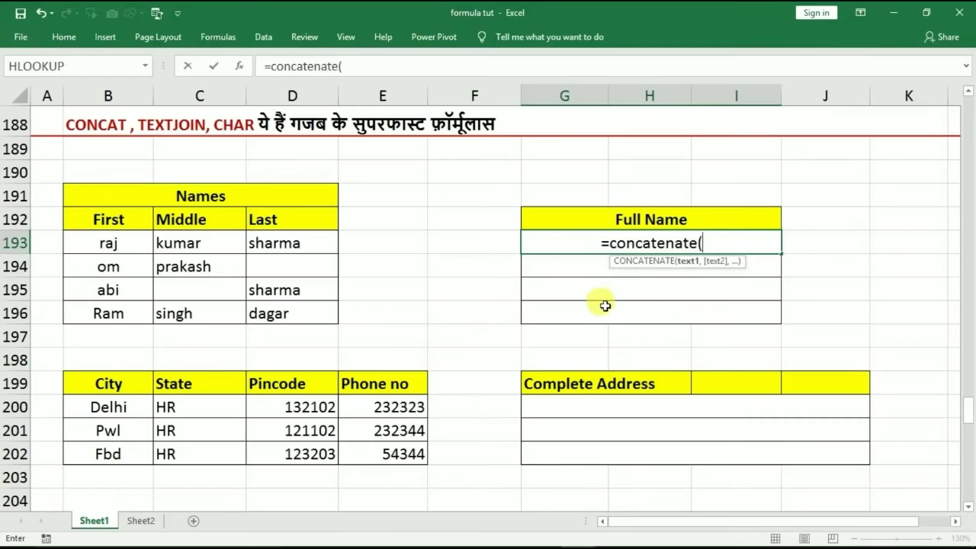
{"action": "left_click", "coordinate": [129, 242]}
{"action": "left_click_drag", "start_coordinate": [175, 237], "coordinate": [262, 240]}
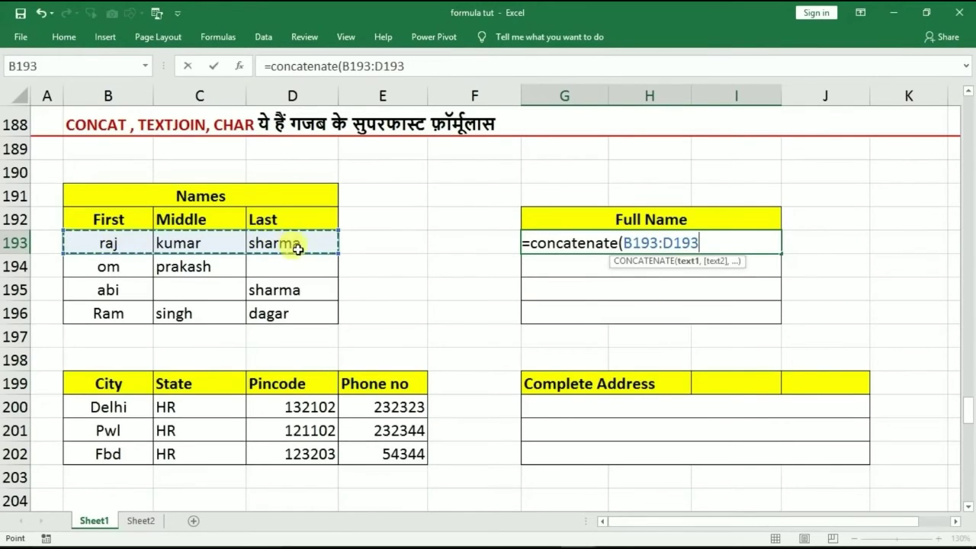
{"action": "key", "text": "Return"}
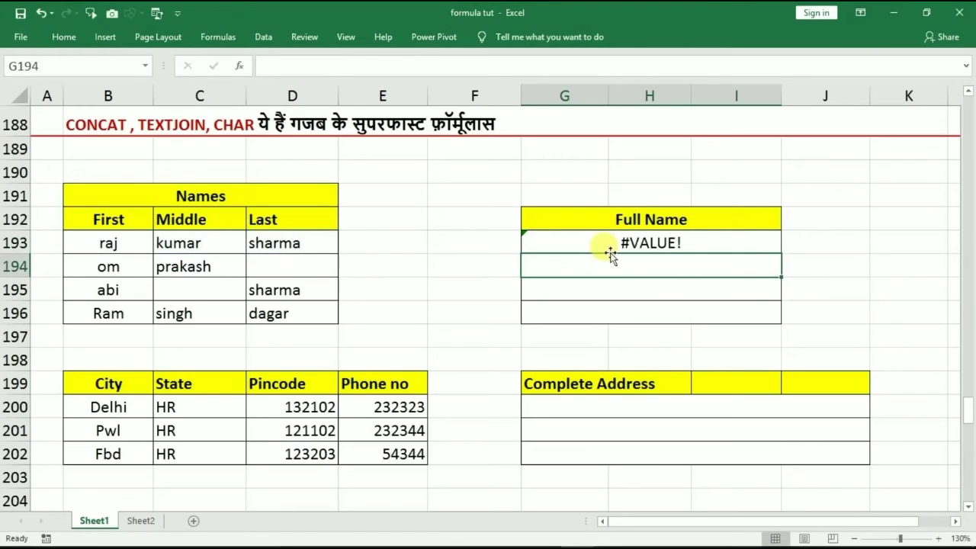
{"action": "left_click", "coordinate": [658, 244]}
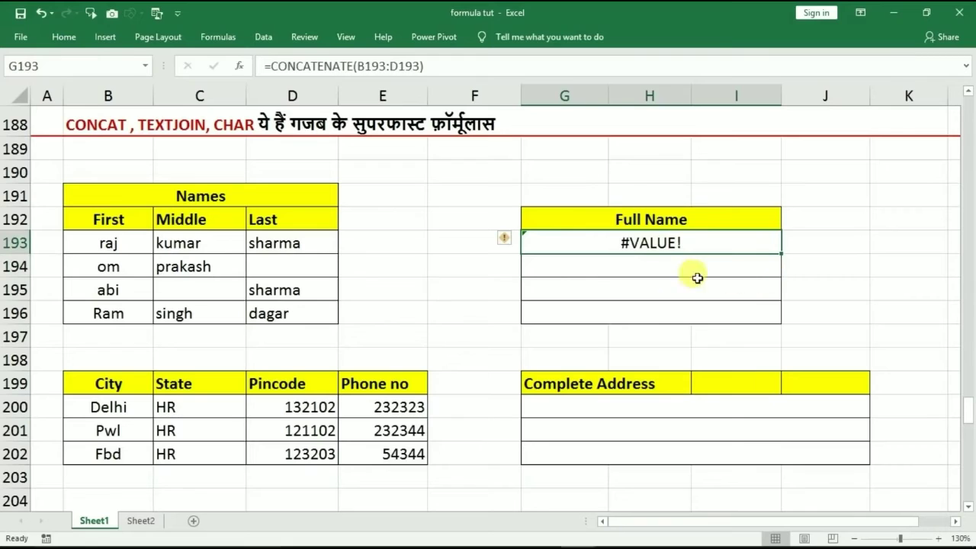
{"action": "key", "text": "Delete"}
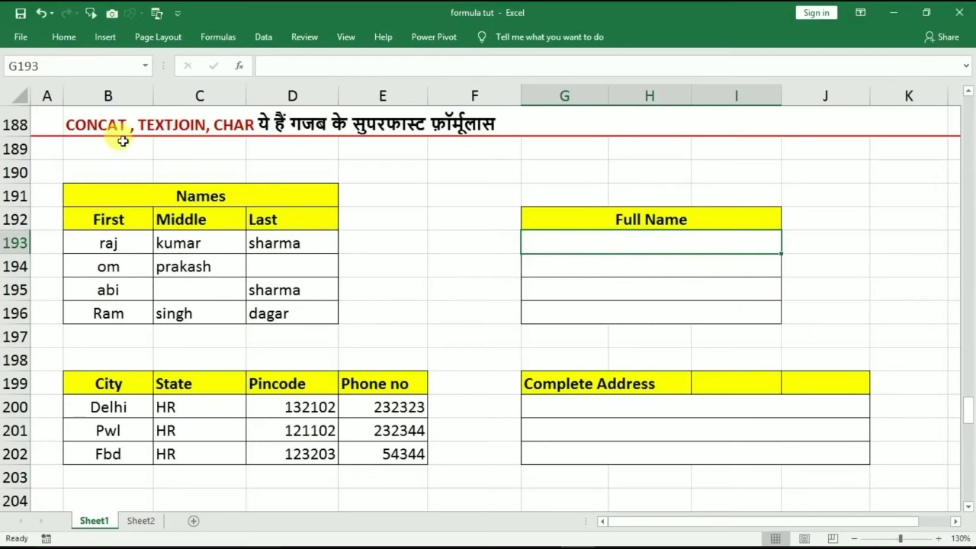
- Enter =CONCAT(B193:D193) in G193 to join the first row's name parts
{"action": "type", "text": "="}
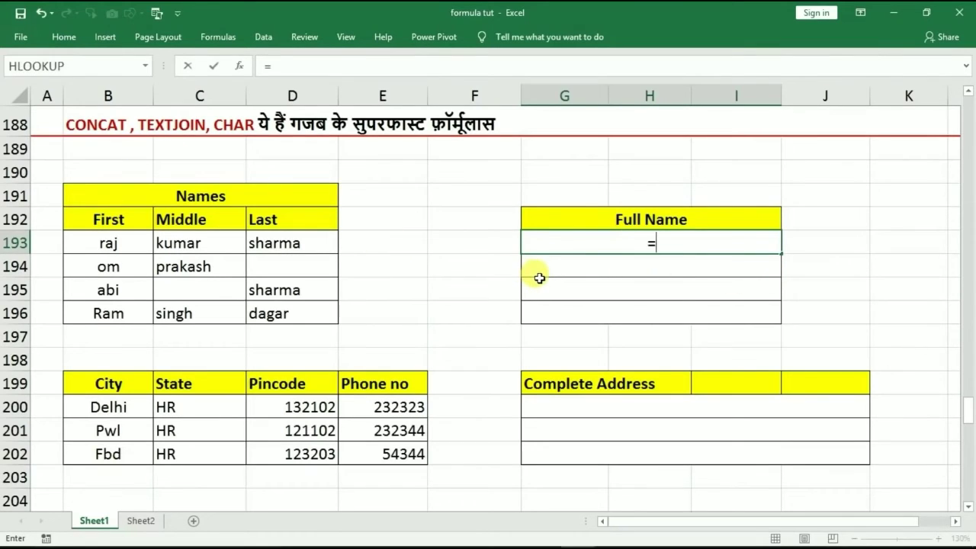
{"action": "type", "text": "concat"}
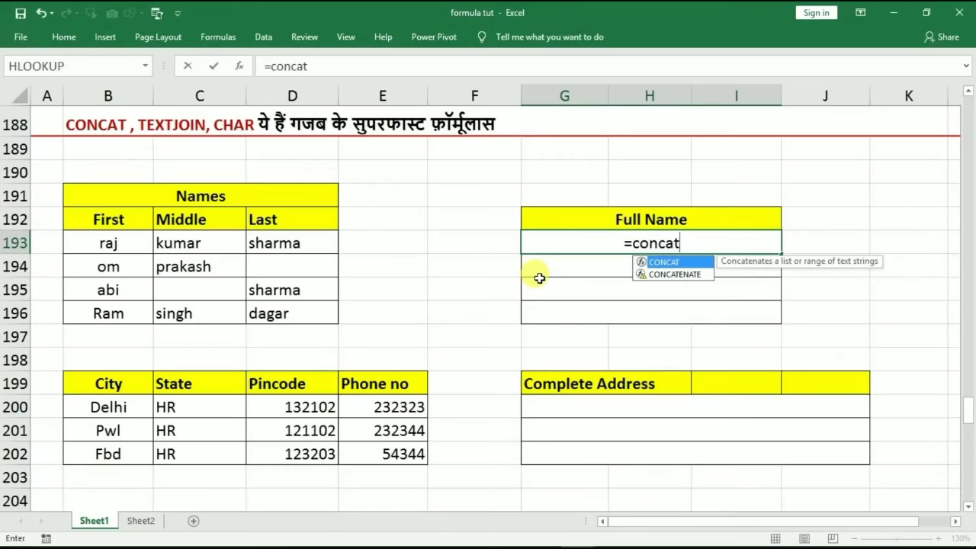
{"action": "type", "text": "("}
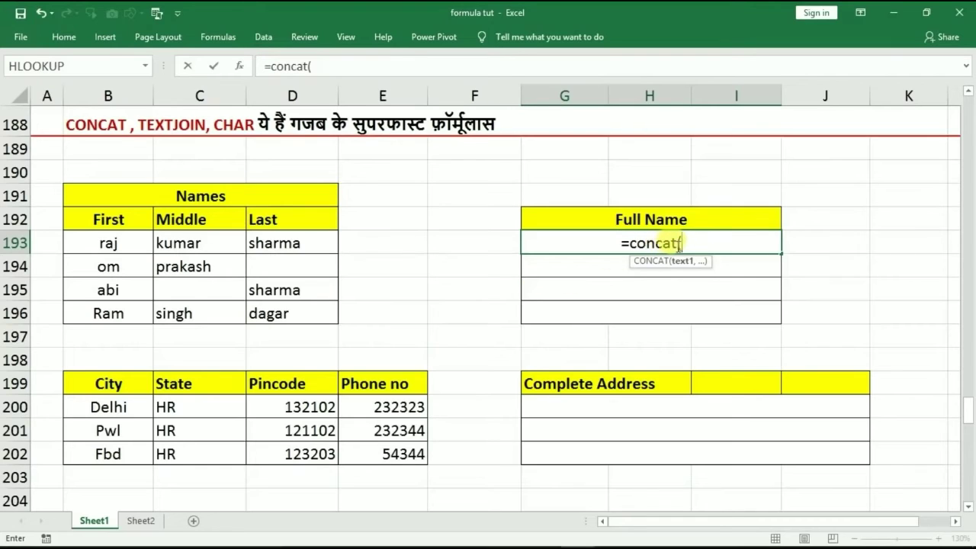
{"action": "left_click", "coordinate": [102, 243]}
{"action": "left_click_drag", "start_coordinate": [101, 242], "coordinate": [272, 244]}
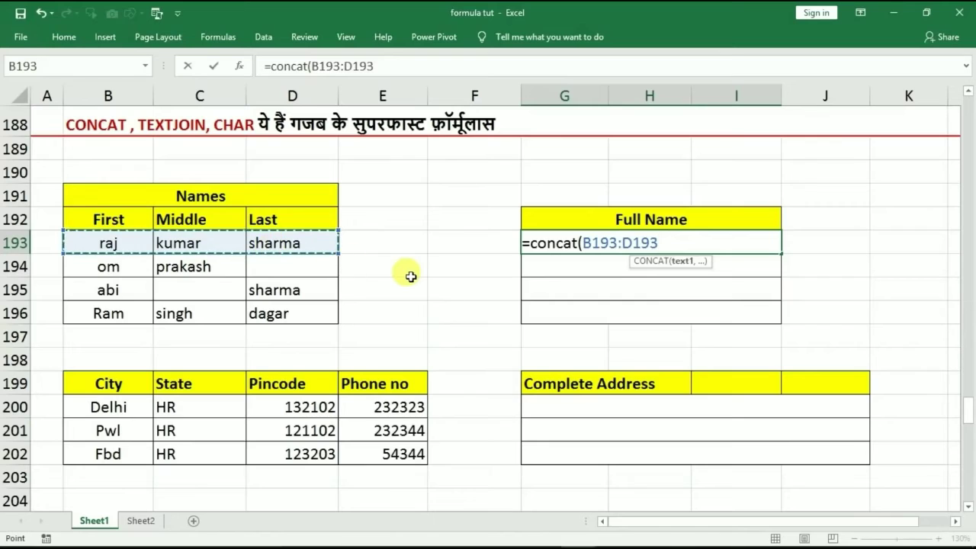
{"action": "key", "text": "Return"}
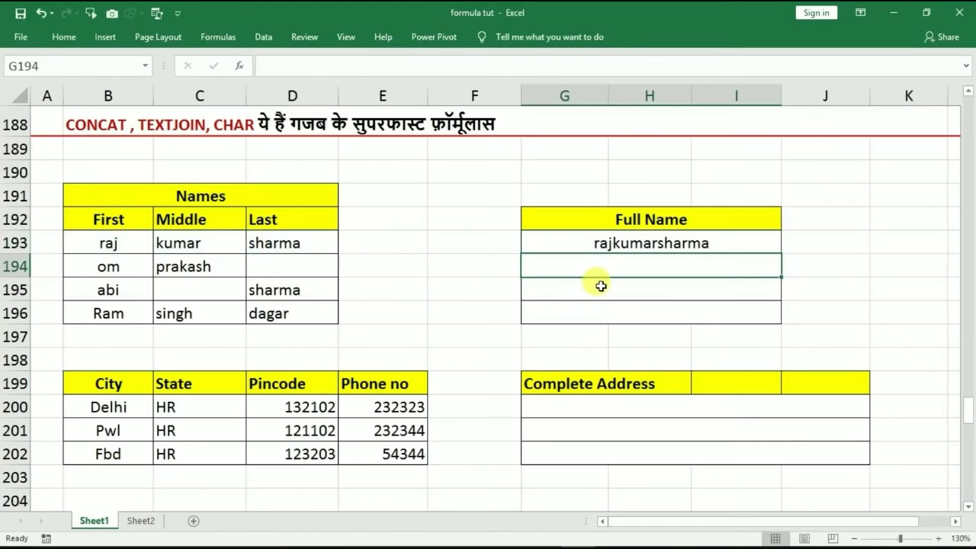
{"action": "left_click", "coordinate": [647, 251]}
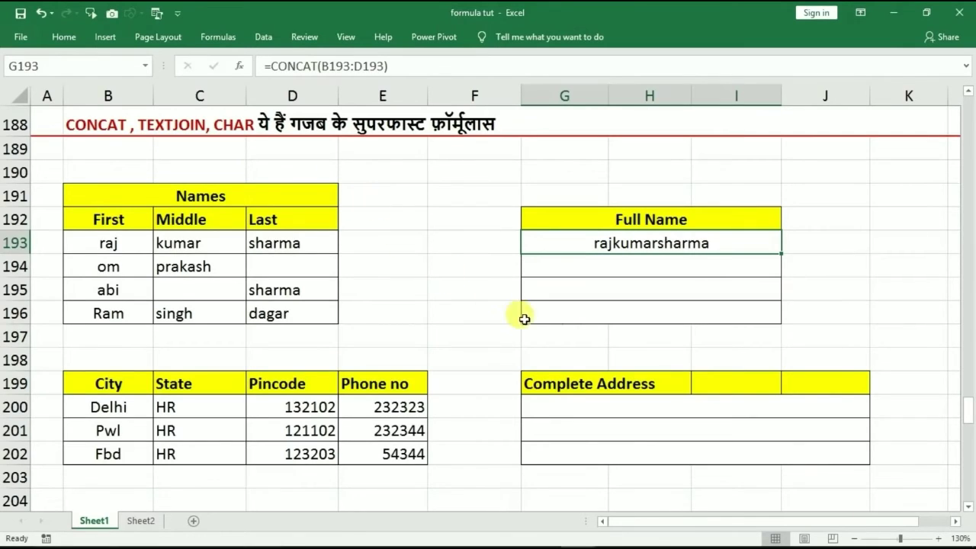
- Enter a TEXTJOIN formula in G195 joining row 195's name parts with " " as delimiter and TRUE for ignoring empty cells
{"action": "left_click", "coordinate": [584, 286]}
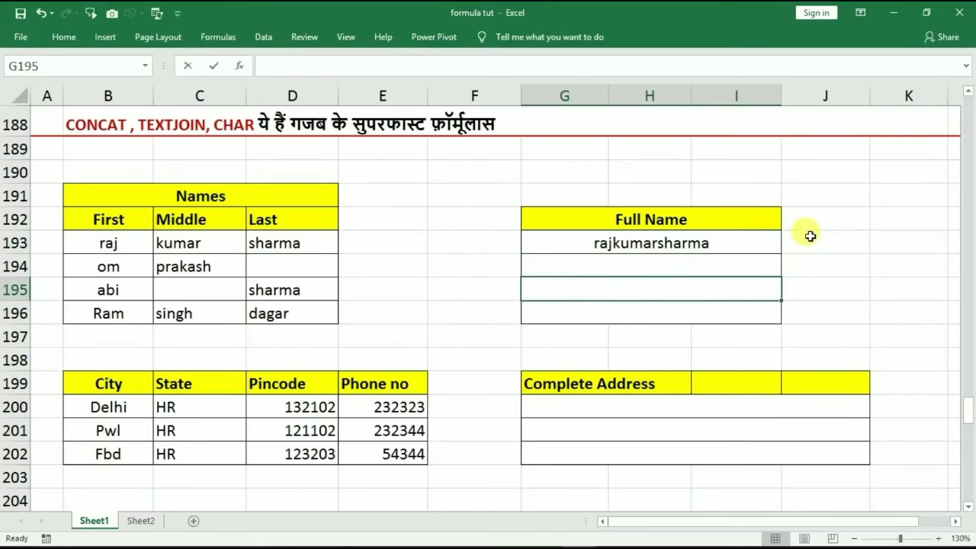
{"action": "type", "text": "=text"}
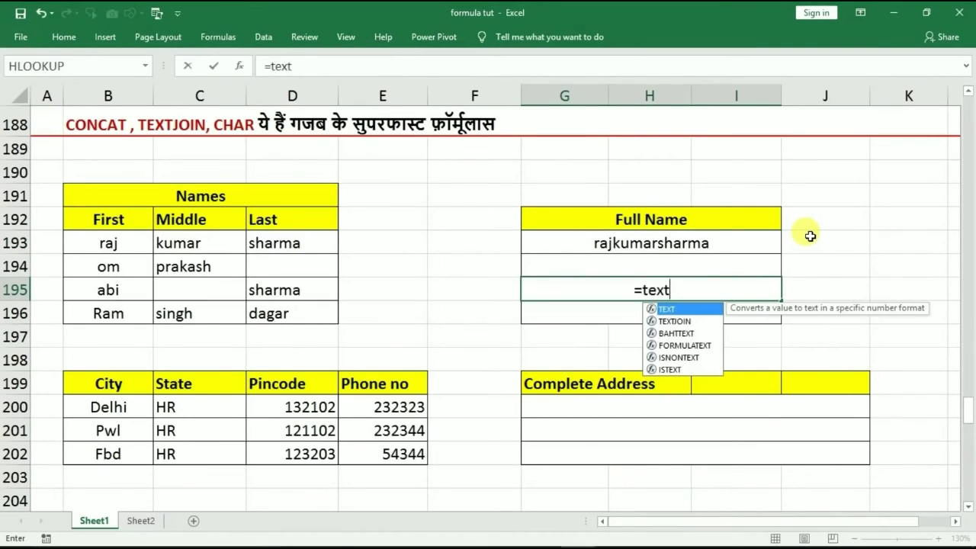
{"action": "type", "text": "k"}
{"action": "key", "text": "BackSpace"}
{"action": "type", "text": "join"}
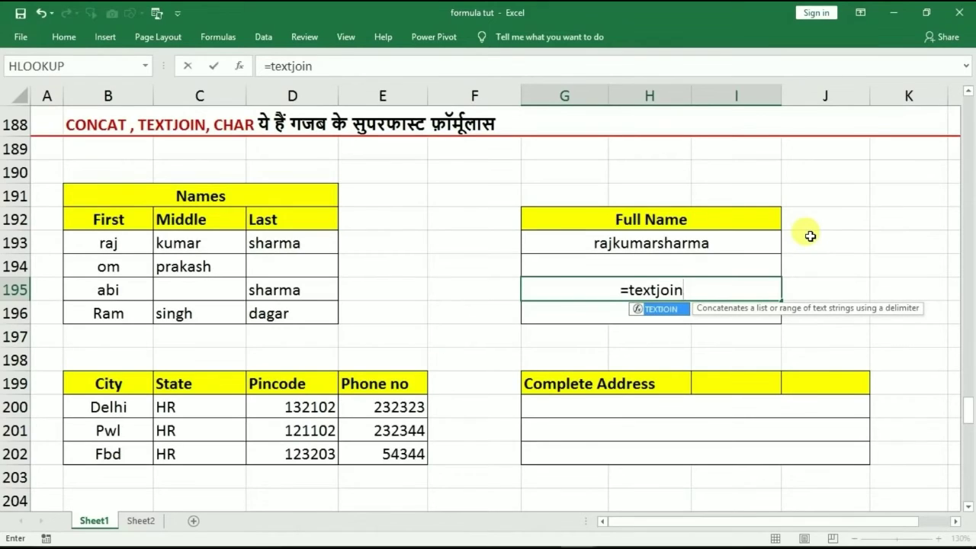
{"action": "type", "text": "("}
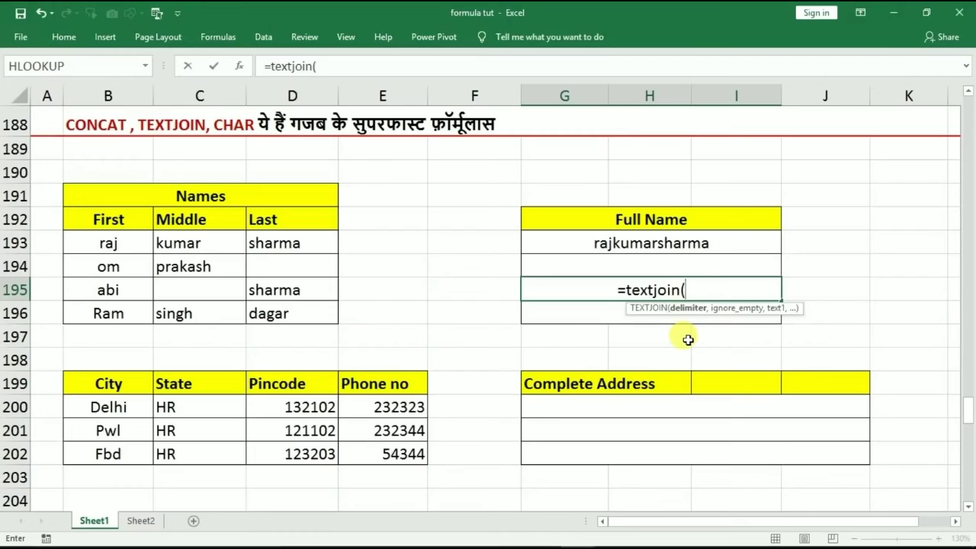
{"action": "type", "text": "\" \""}
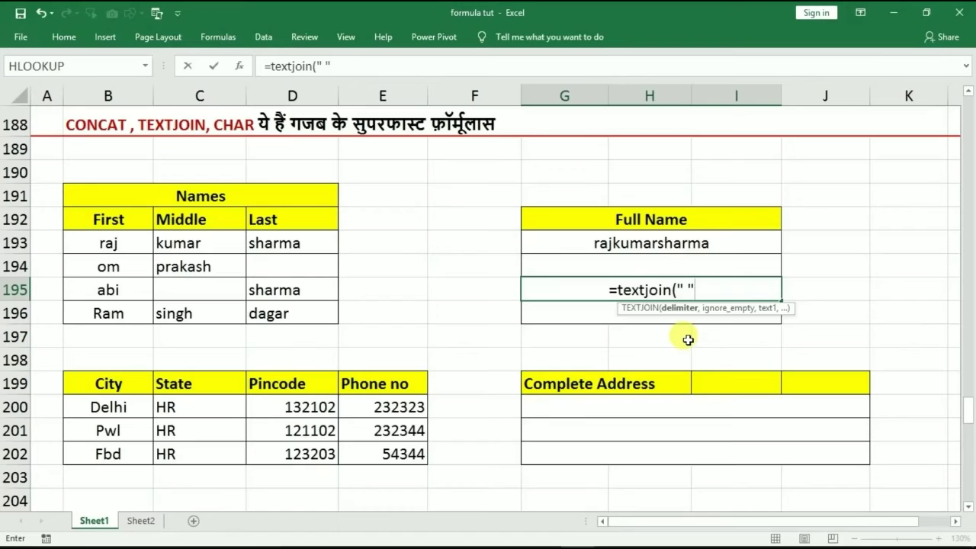
{"action": "type", "text": ","}
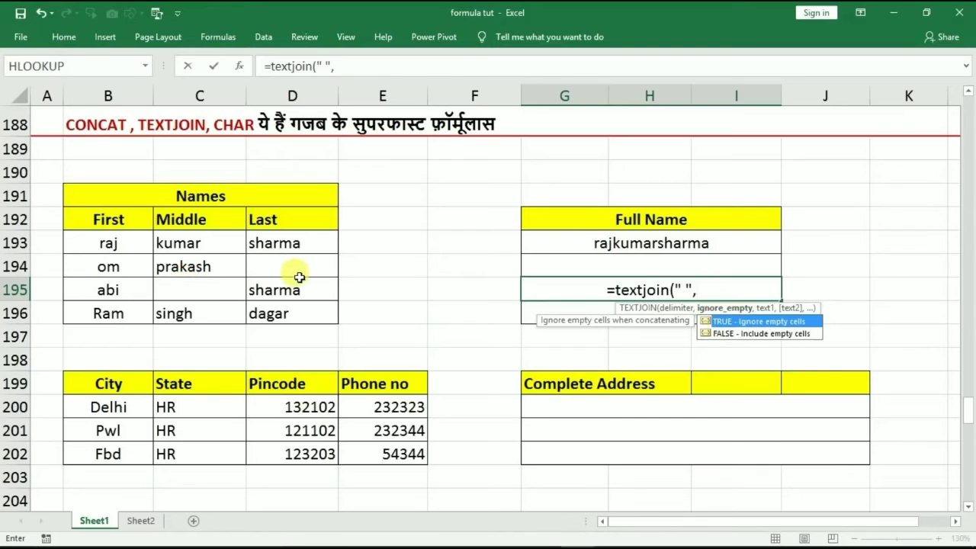
{"action": "double_click", "coordinate": [718, 326]}
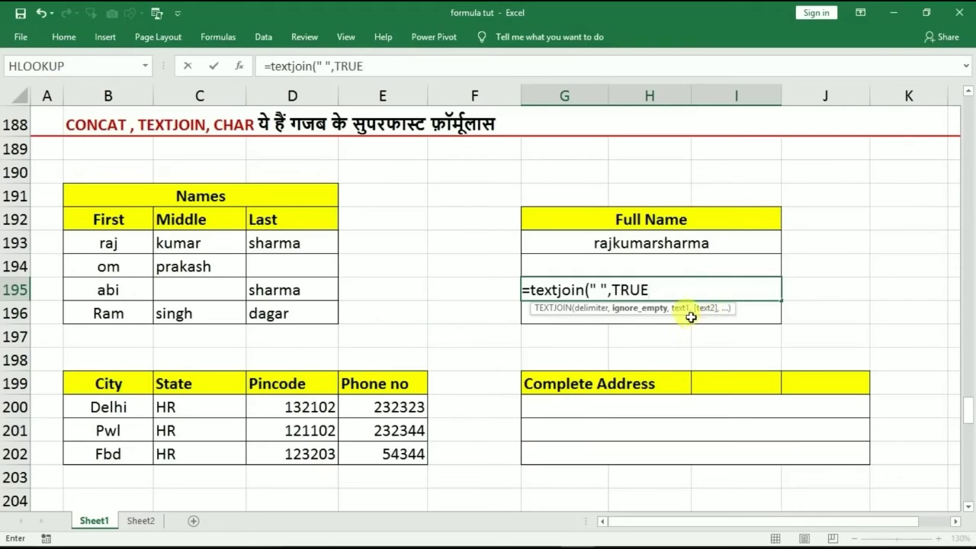
{"action": "type", "text": ","}
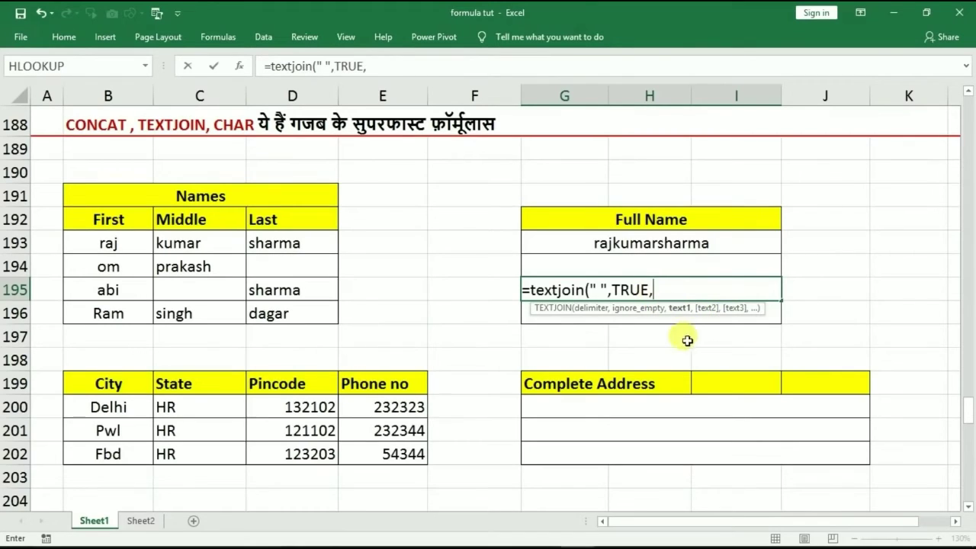
{"action": "left_click_drag", "start_coordinate": [109, 289], "coordinate": [341, 291]}
{"action": "key", "text": "Return"}
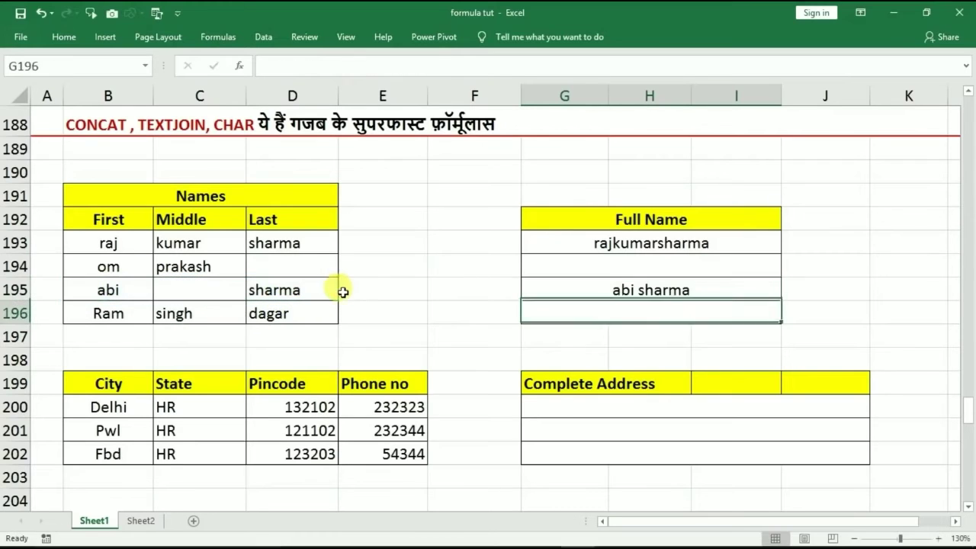
- Fill the TEXTJOIN formula from G195 down to G196, and check it against the name parts in row 195
{"action": "left_click", "coordinate": [686, 289]}
{"action": "left_click_drag", "start_coordinate": [768, 301], "coordinate": [701, 320]}
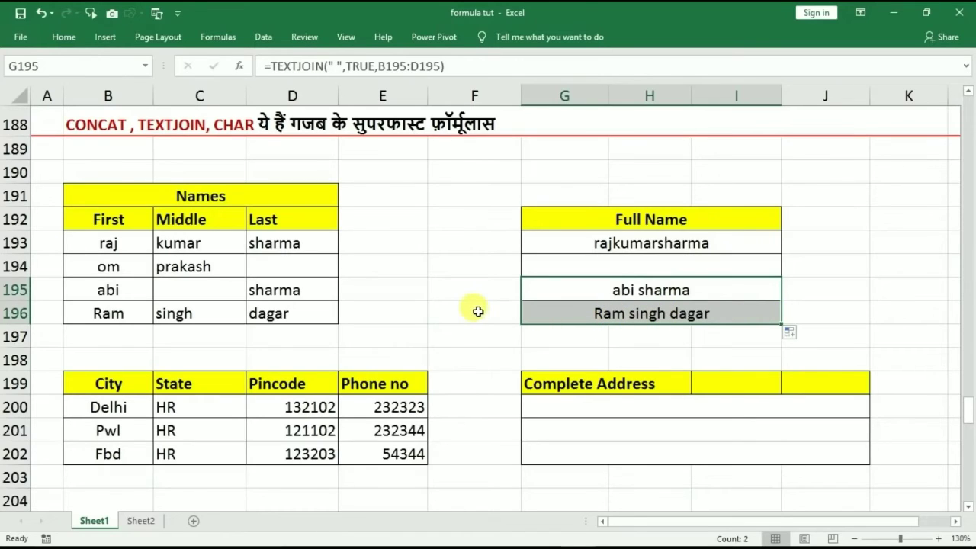
{"action": "left_click_drag", "start_coordinate": [126, 288], "coordinate": [249, 285]}
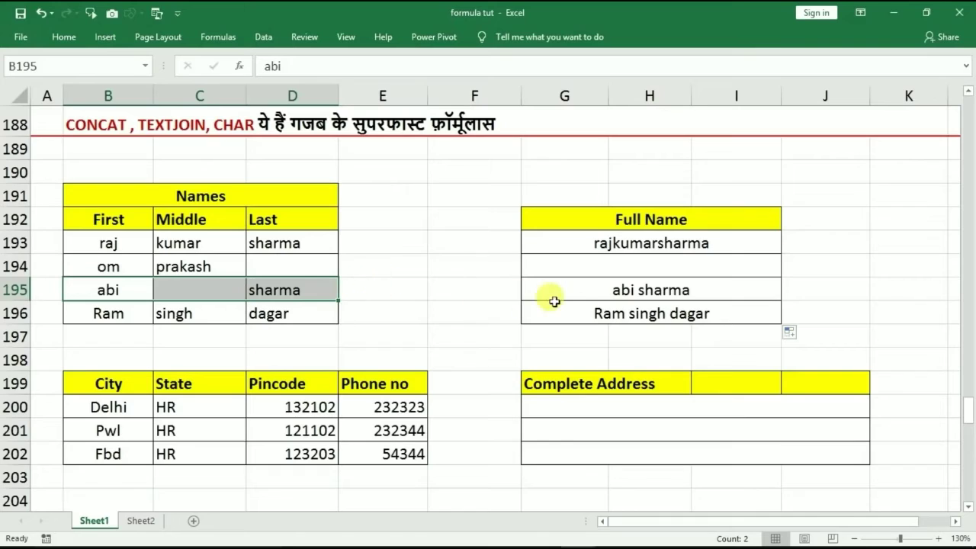
- Change the delimiter in the G196 TEXTJOIN formula to " - "
{"action": "left_click", "coordinate": [595, 312]}
{"action": "double_click", "coordinate": [595, 312]}
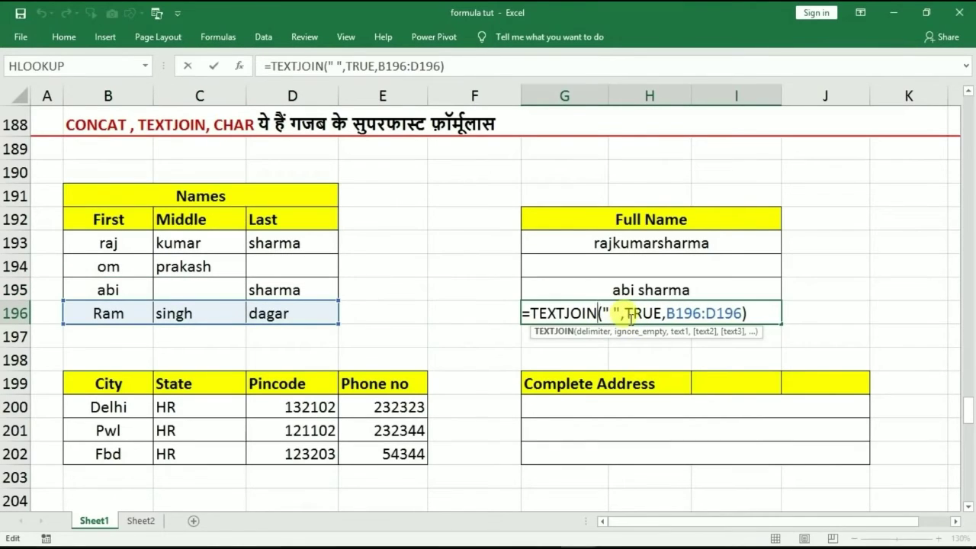
{"action": "left_click", "coordinate": [610, 313]}
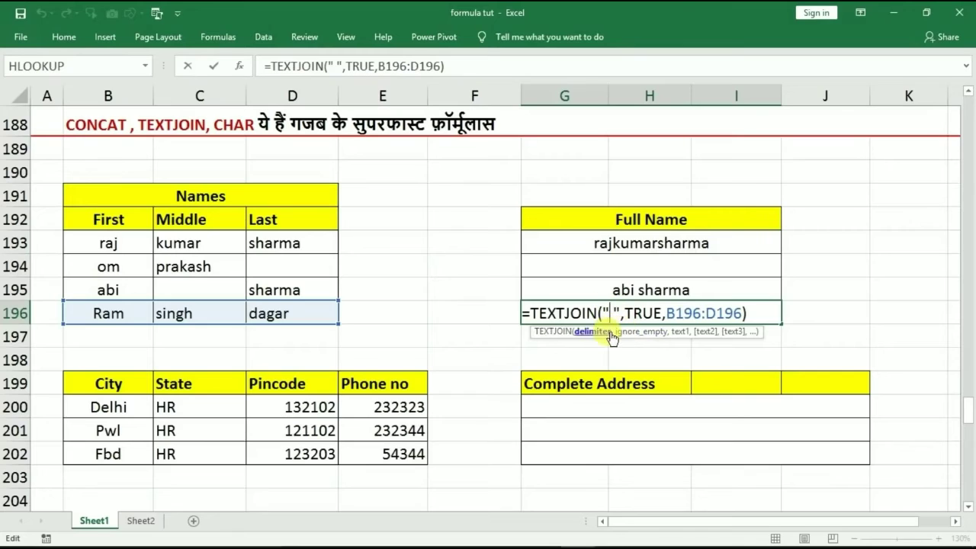
{"action": "type", "text": "-"}
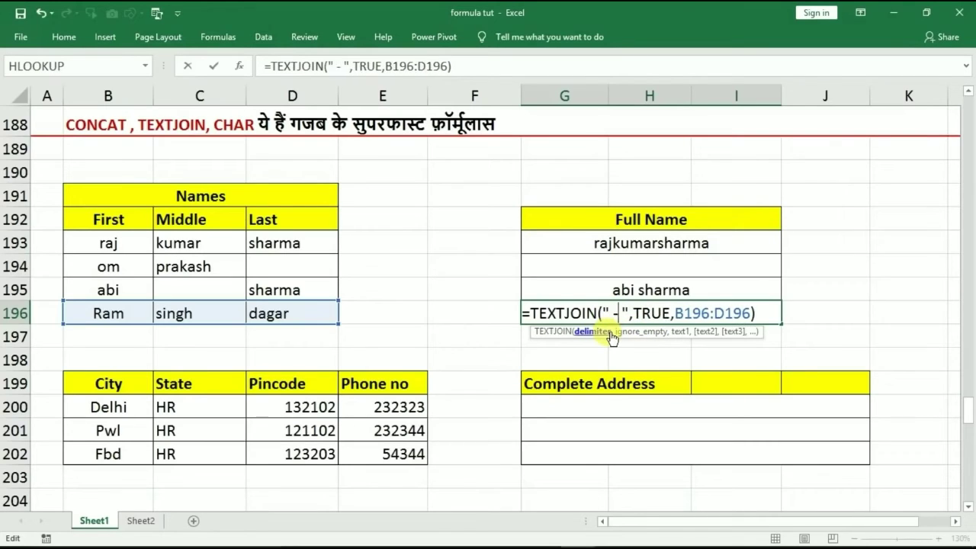
{"action": "key", "text": "Return"}
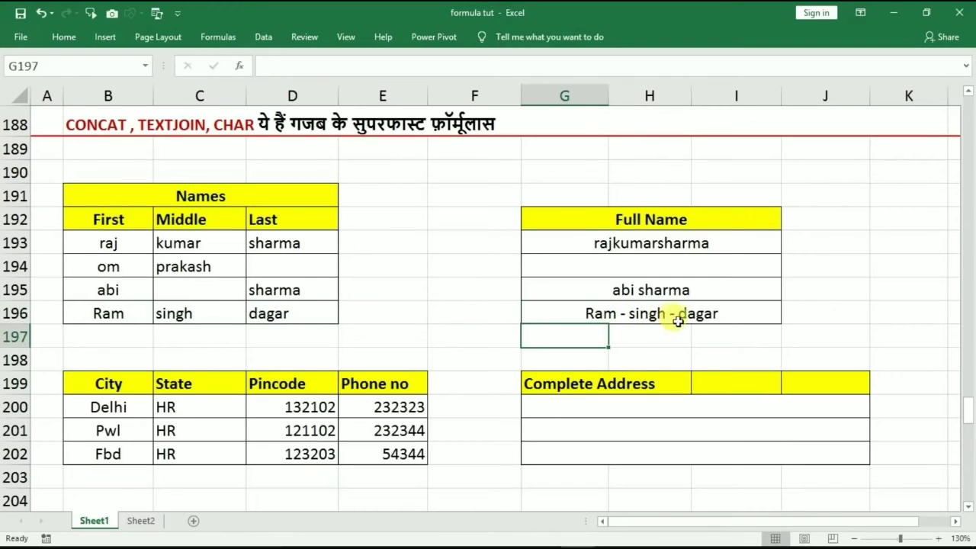
- Set the ignore_empty argument of the G195 TEXTJOIN formula to FALSE to include empty cells
{"action": "left_click", "coordinate": [658, 286]}
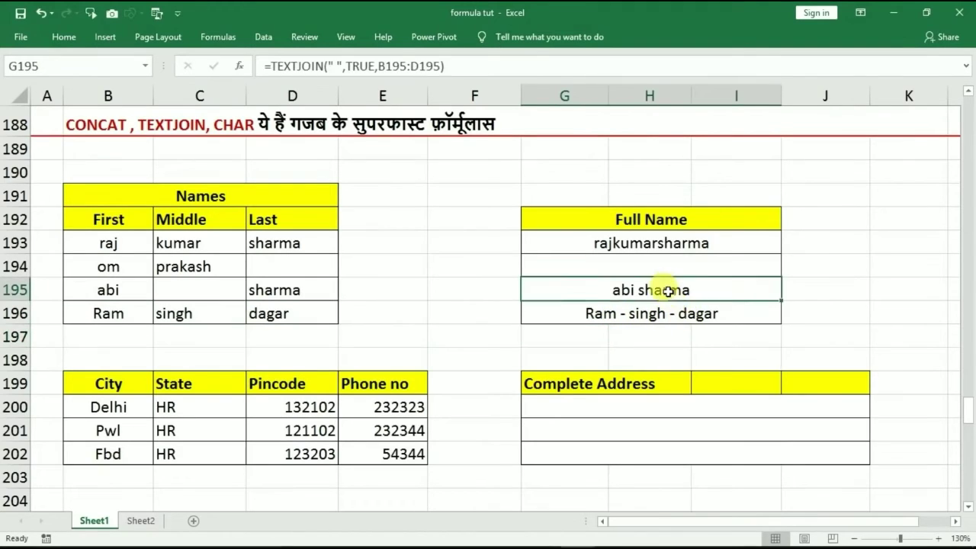
{"action": "double_click", "coordinate": [657, 289]}
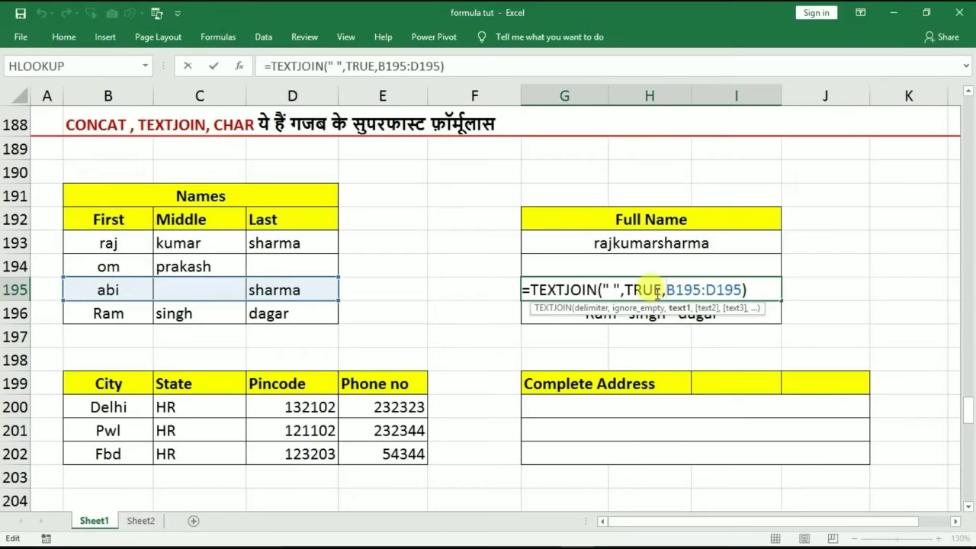
{"action": "left_click_drag", "start_coordinate": [663, 288], "coordinate": [624, 288]}
{"action": "type", "text": "false"}
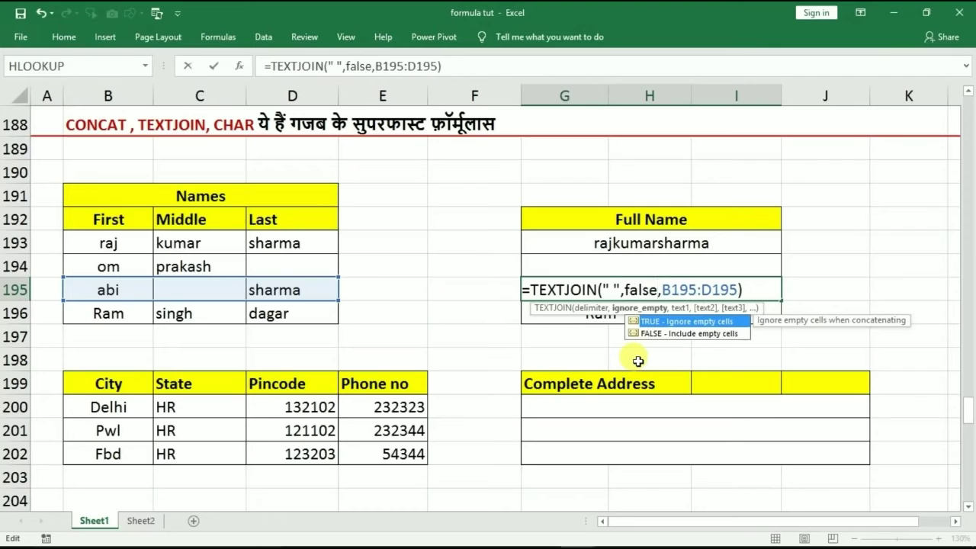
{"action": "key", "text": "Return"}
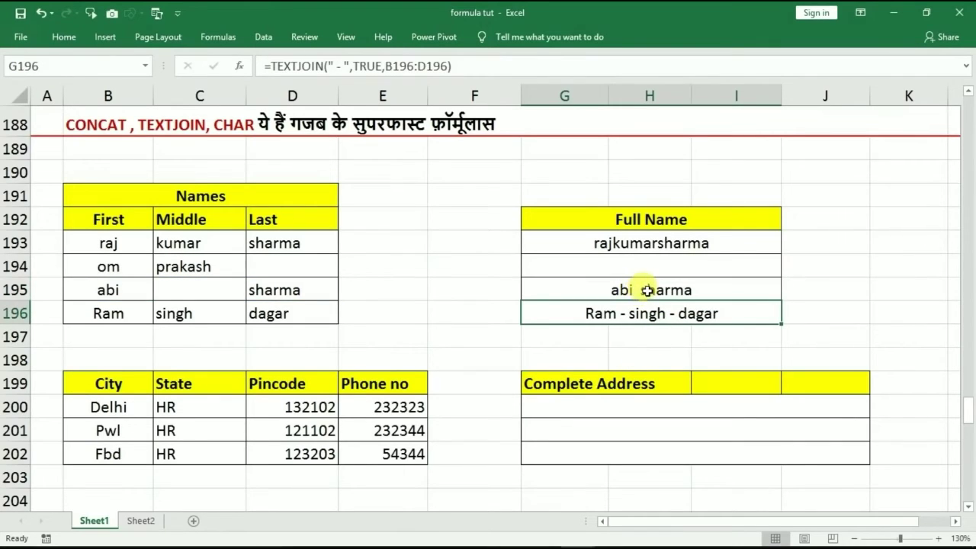
- Examine the name parts in rows 195 and 196 against their TEXTJOIN formulas, and the first row of the address table
{"action": "left_click", "coordinate": [118, 290]}
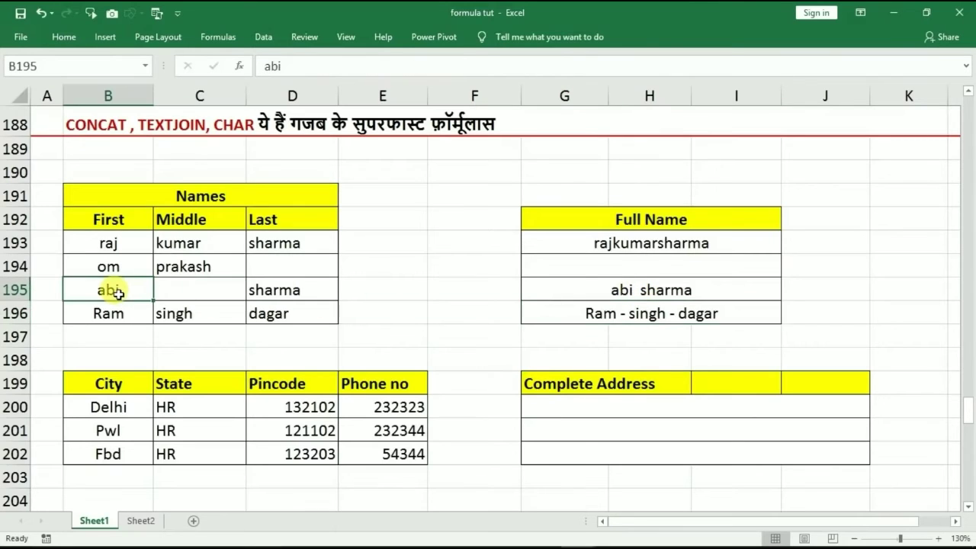
{"action": "left_click", "coordinate": [191, 291]}
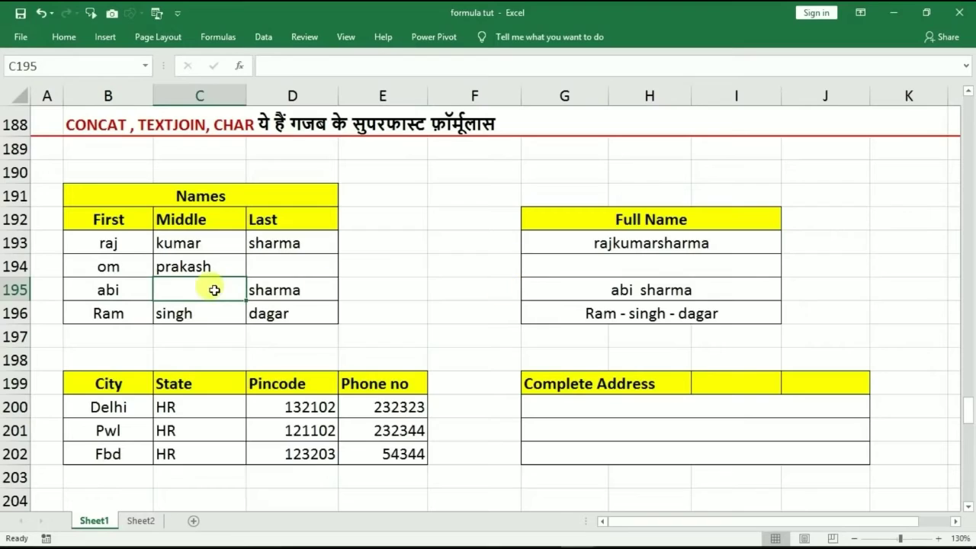
{"action": "left_click", "coordinate": [573, 291]}
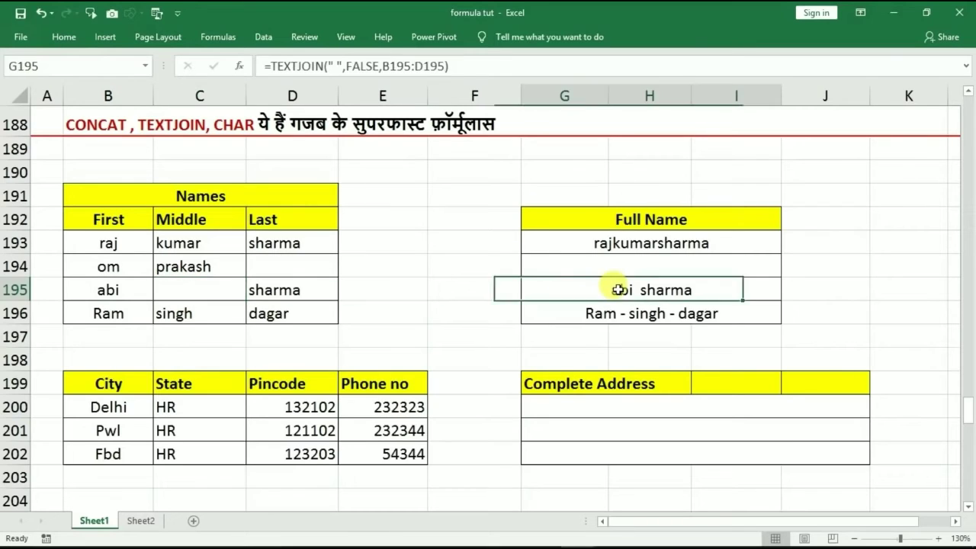
{"action": "double_click", "coordinate": [614, 290]}
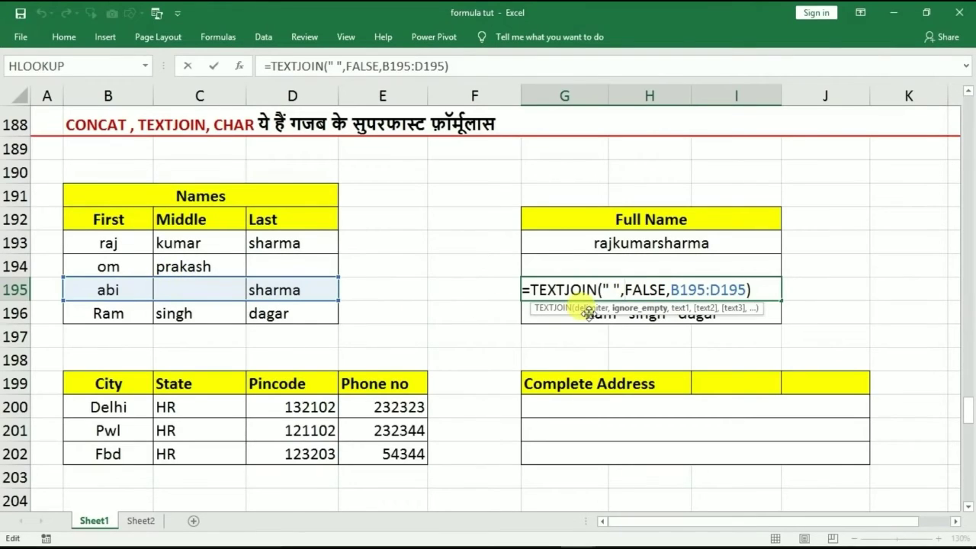
{"action": "key", "text": "Return"}
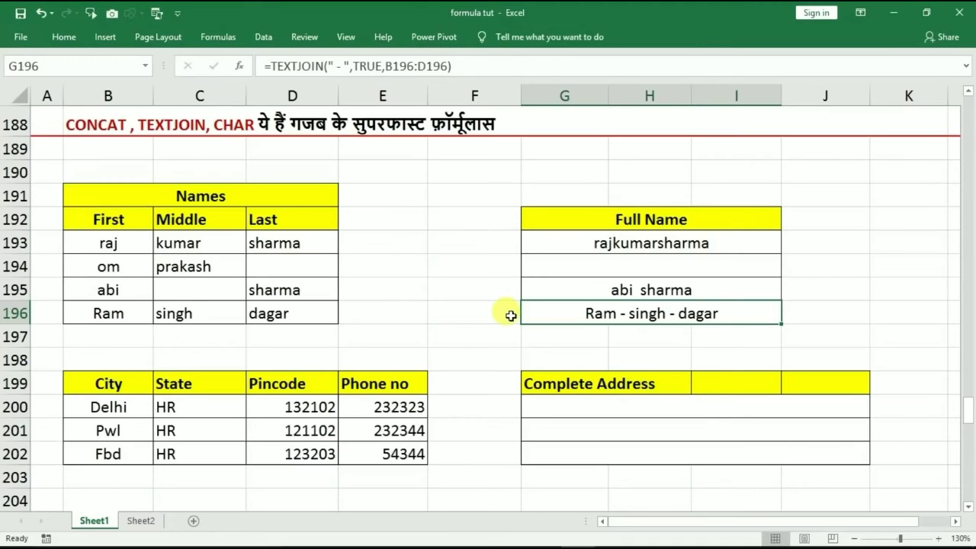
{"action": "left_click", "coordinate": [124, 313]}
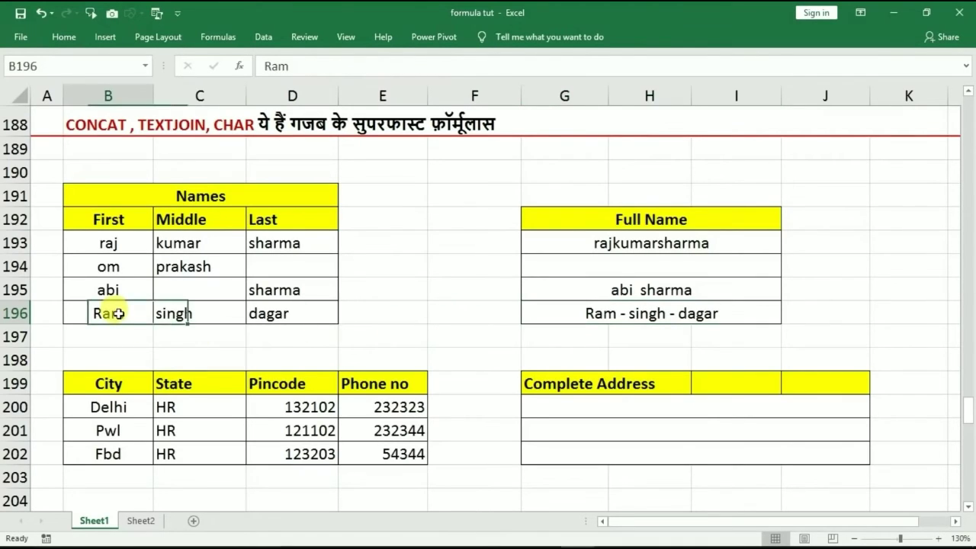
{"action": "left_click", "coordinate": [201, 313]}
{"action": "left_click", "coordinate": [267, 313]}
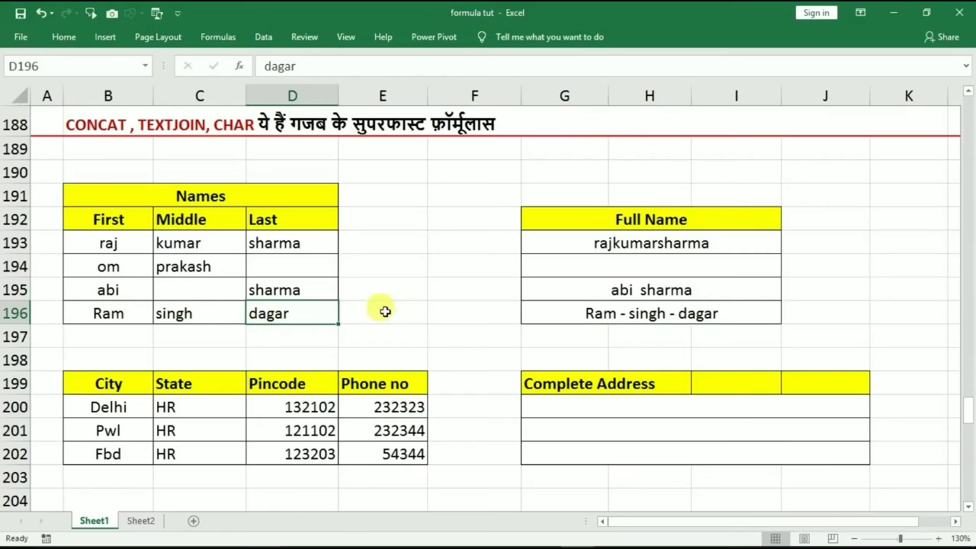
{"action": "left_click", "coordinate": [528, 313]}
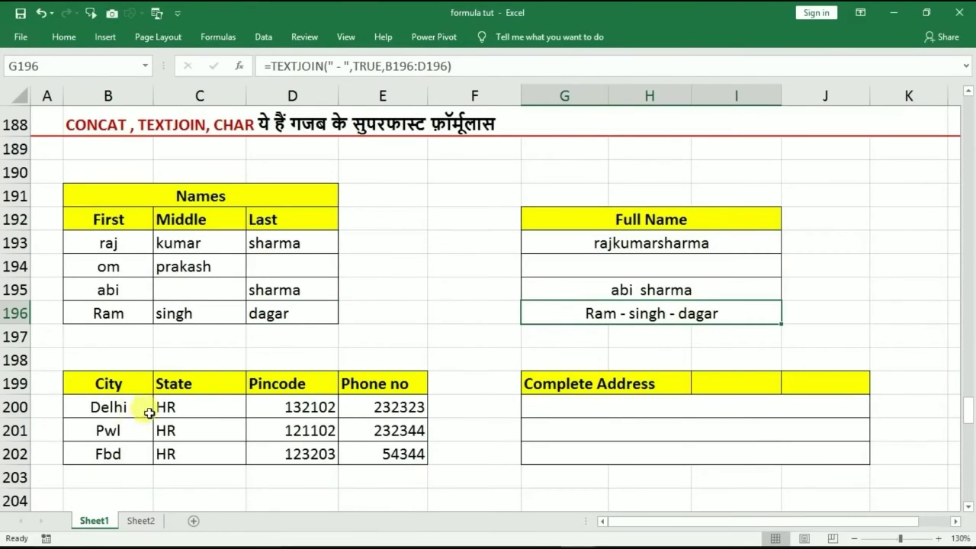
{"action": "left_click", "coordinate": [611, 407]}
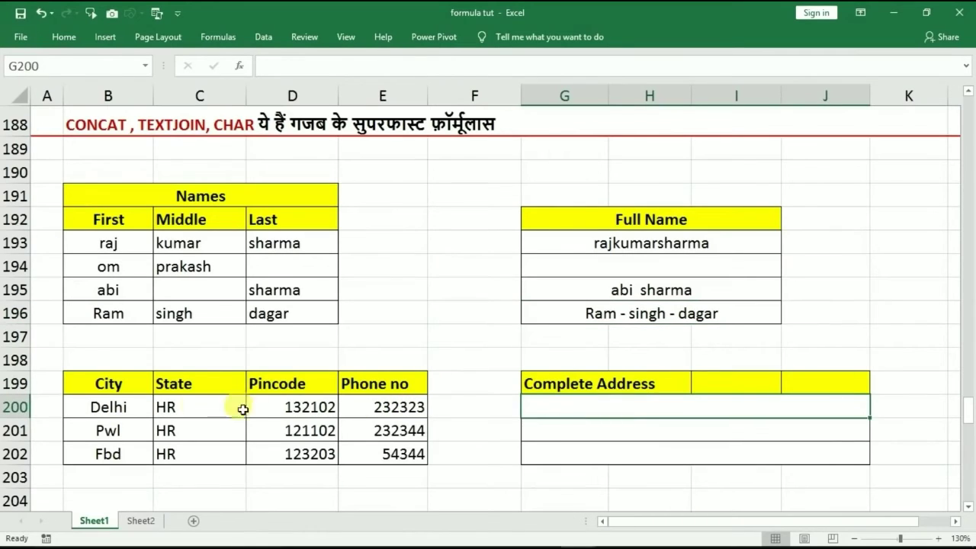
{"action": "left_click", "coordinate": [122, 406]}
{"action": "left_click", "coordinate": [549, 412]}
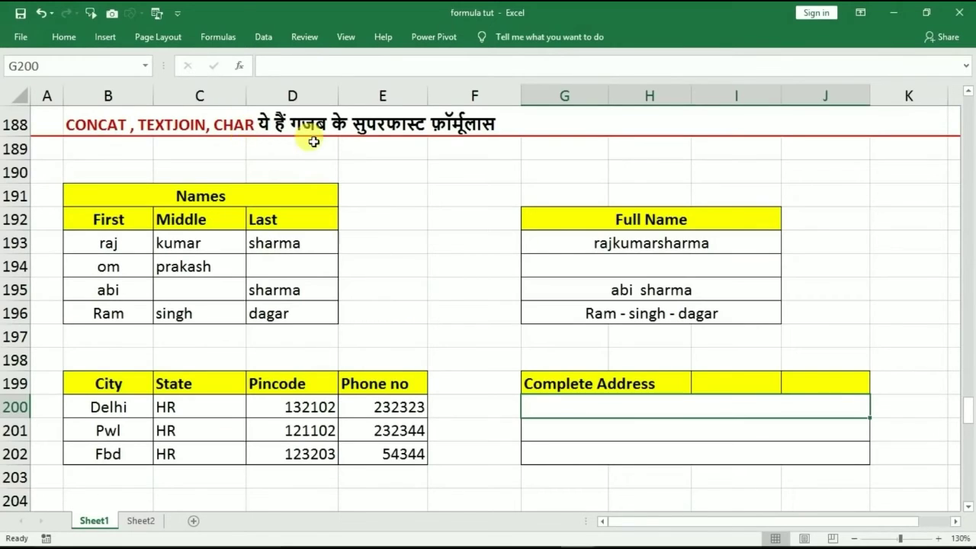
- Enter =CHAR(23) in F190 to return the character for that code
{"action": "left_click", "coordinate": [456, 169]}
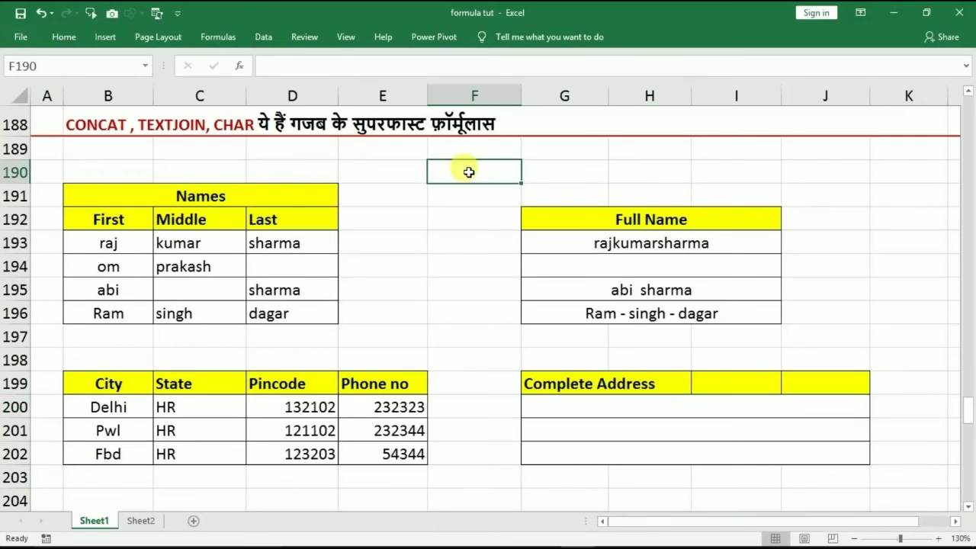
{"action": "type", "text": "=ch"}
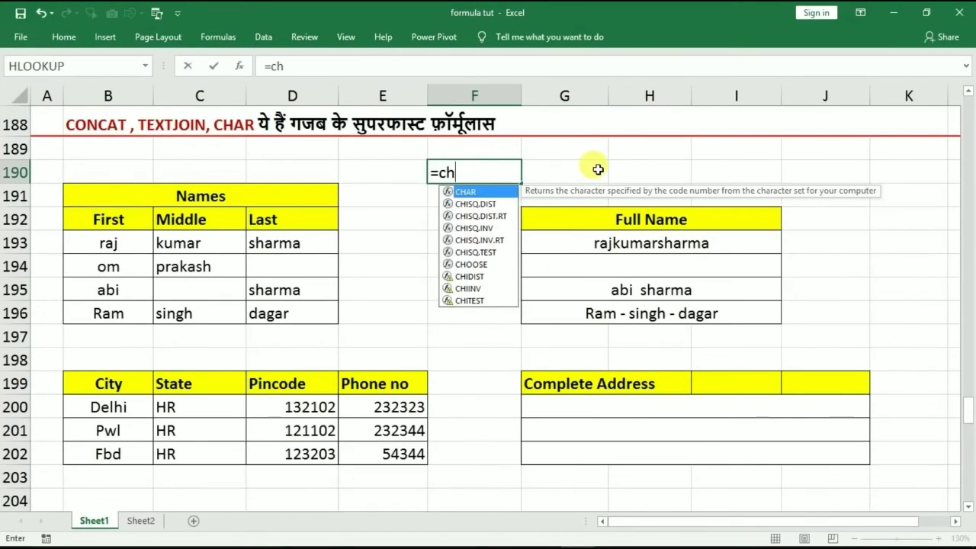
{"action": "type", "text": "ar(23"}
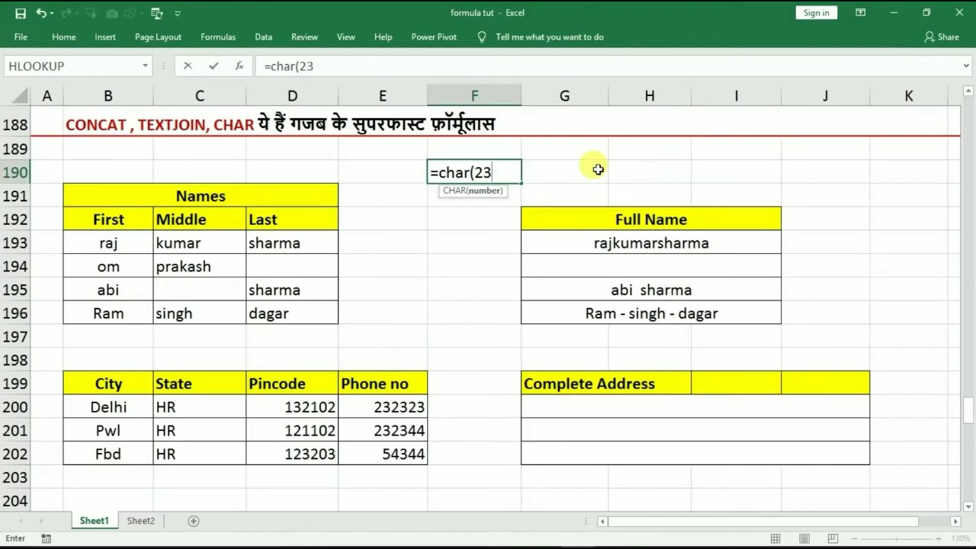
{"action": "key", "text": "Return"}
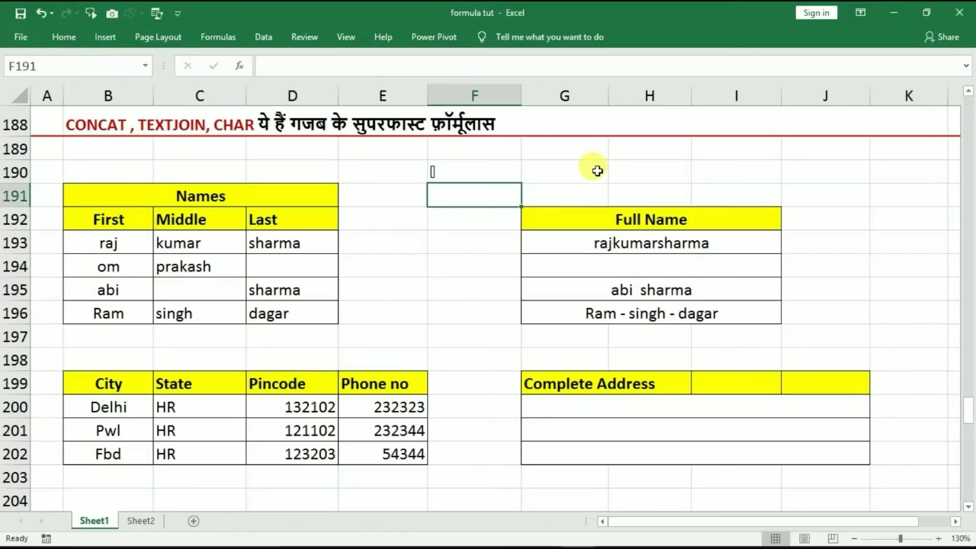
- Try other character codes in the F190 CHAR formula, including 87
{"action": "left_click", "coordinate": [460, 169]}
{"action": "key", "text": "F2"}
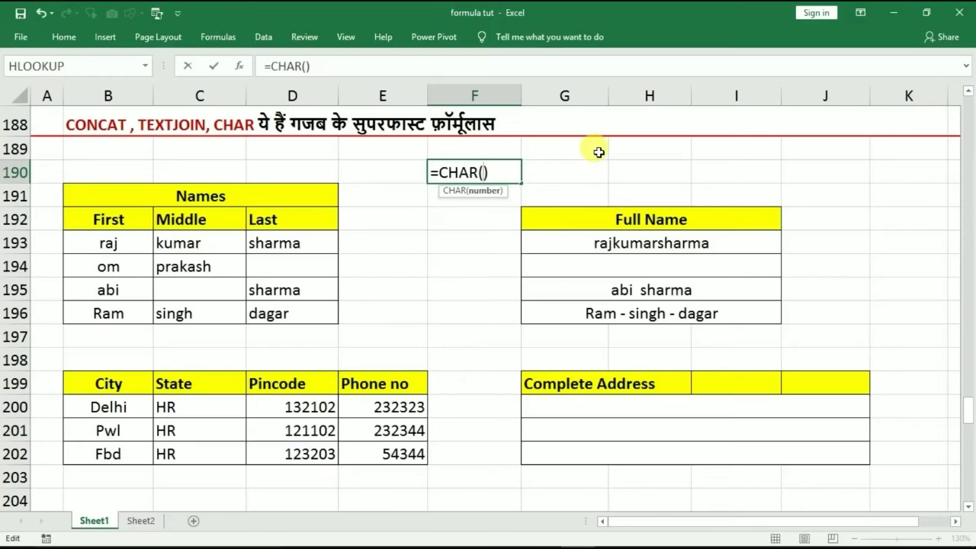
{"action": "key", "text": "Return"}
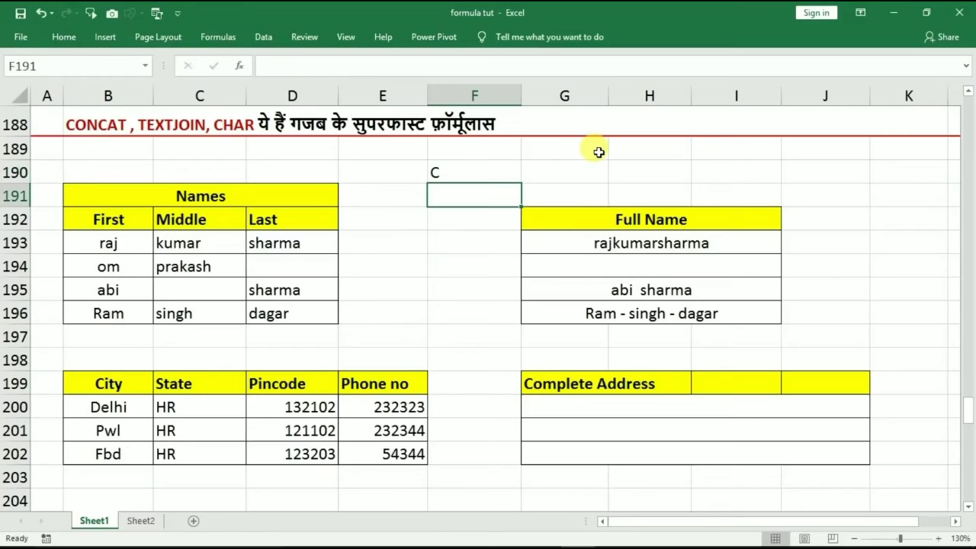
{"action": "double_click", "coordinate": [499, 175]}
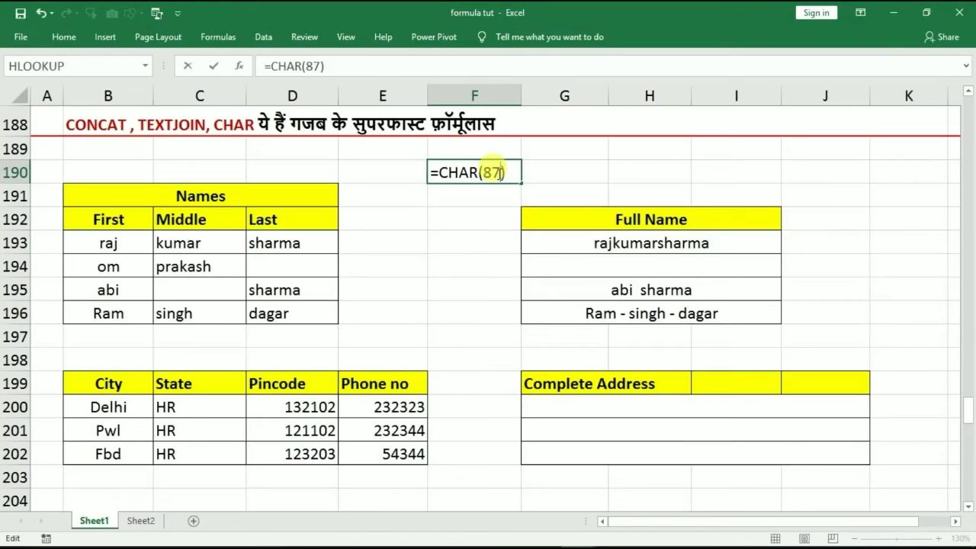
{"action": "key", "text": "Return"}
{"action": "double_click", "coordinate": [462, 173]}
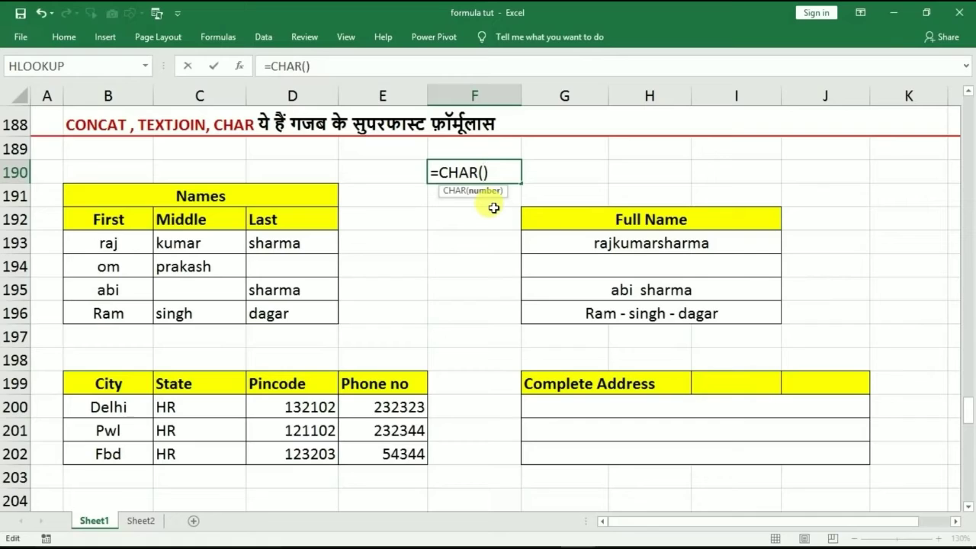
{"action": "key", "text": "Return"}
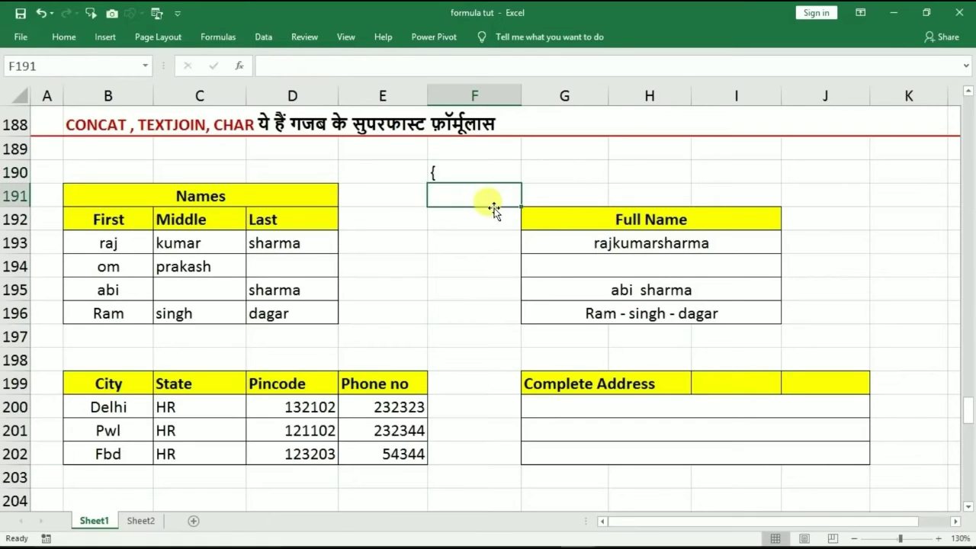
- Set the character code in the F190 CHAR formula to 10
{"action": "double_click", "coordinate": [444, 169]}
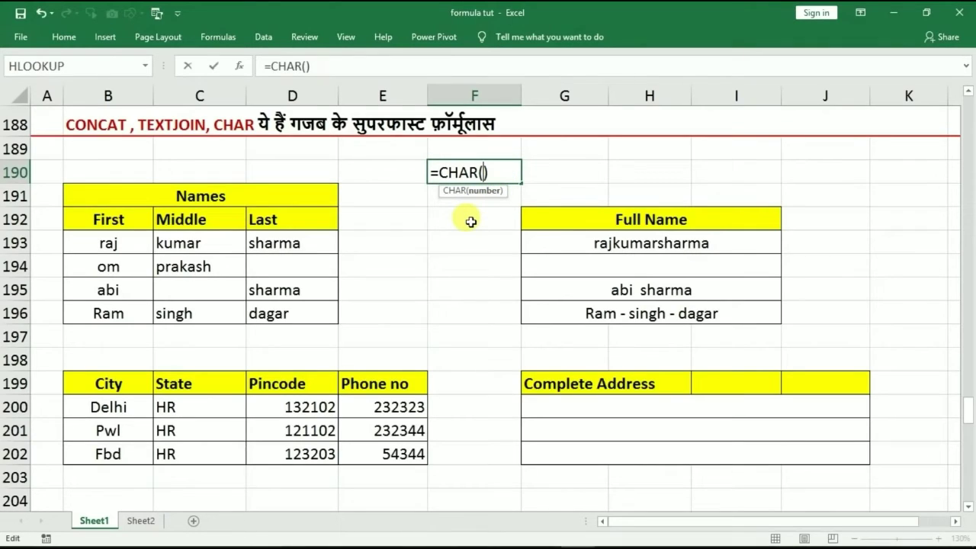
{"action": "type", "text": "10"}
{"action": "key", "text": "Return"}
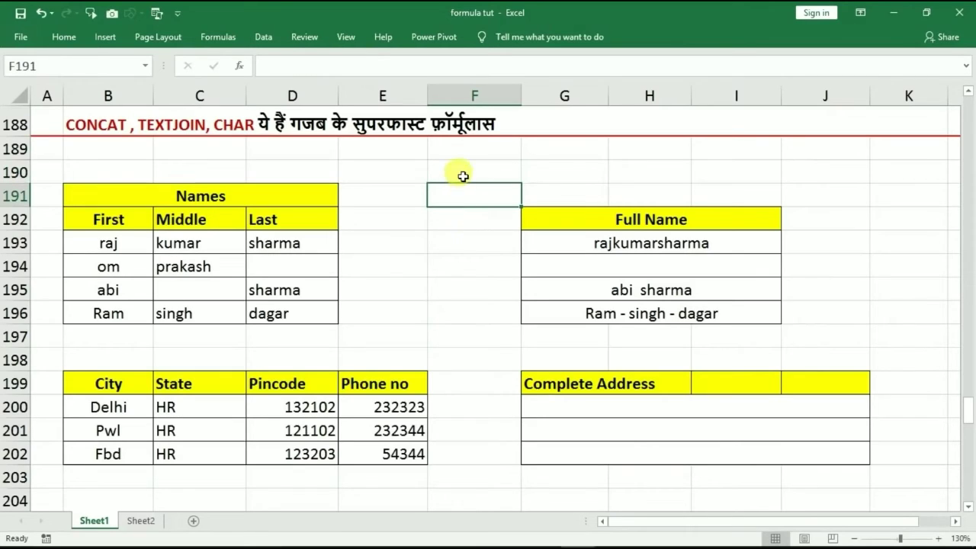
- Enter =TEXTJOIN(CHAR(10),TRUE,B200:E200) in G200 to join the first row's address parts with line breaks
{"action": "left_click", "coordinate": [546, 403]}
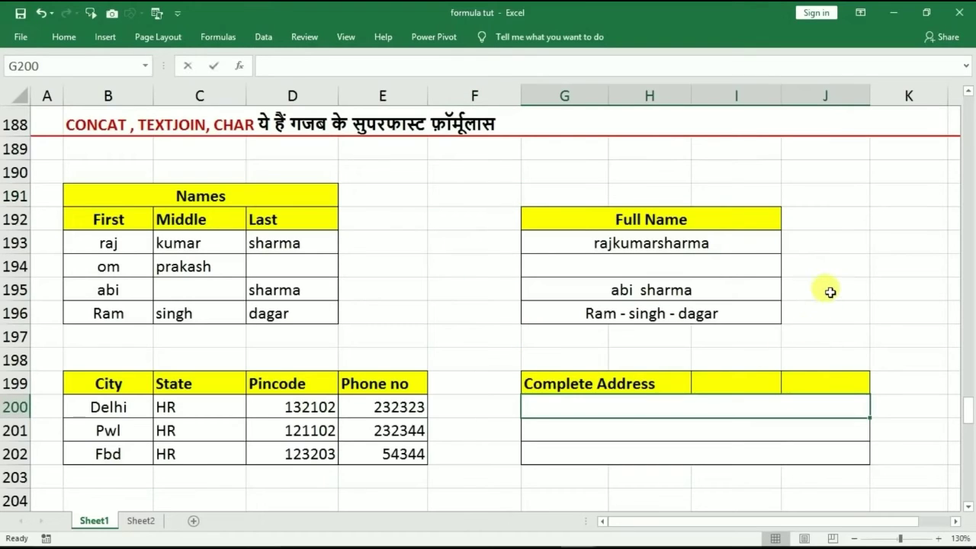
{"action": "type", "text": "=te"}
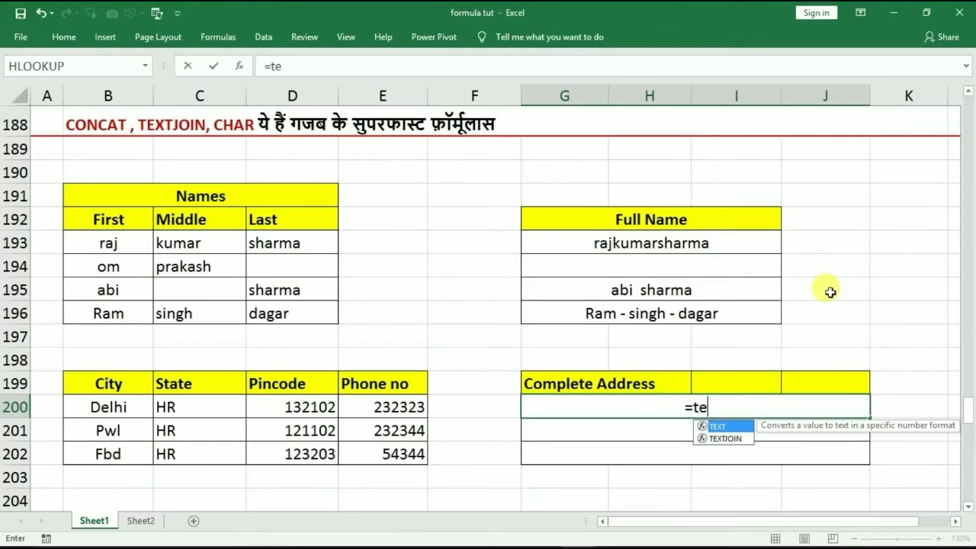
{"action": "type", "text": "xtjoin"}
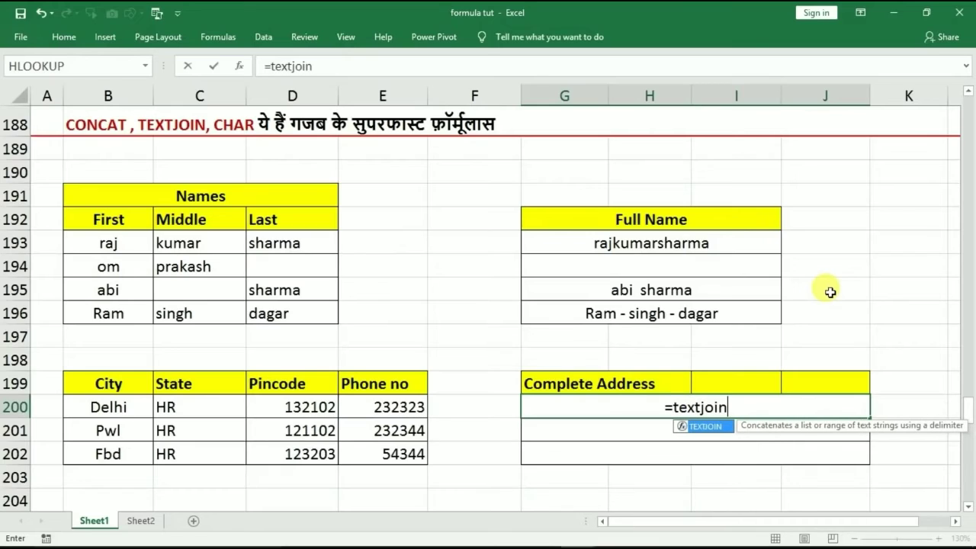
{"action": "type", "text": "("}
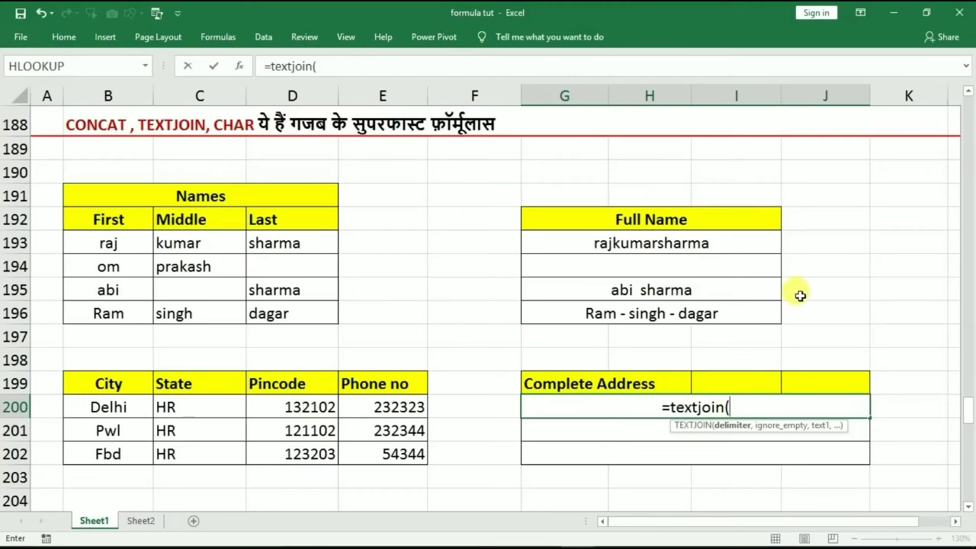
{"action": "type", "text": "ch"}
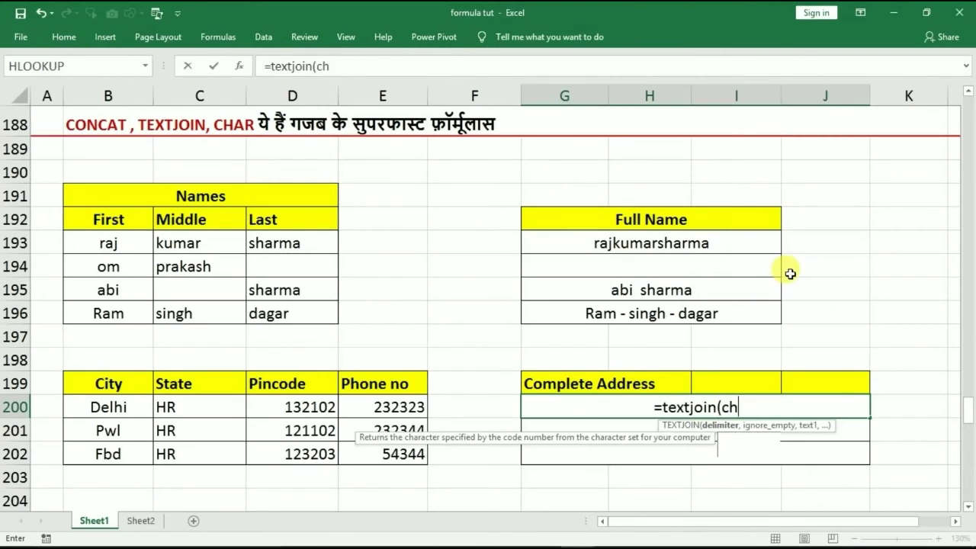
{"action": "type", "text": "ar("}
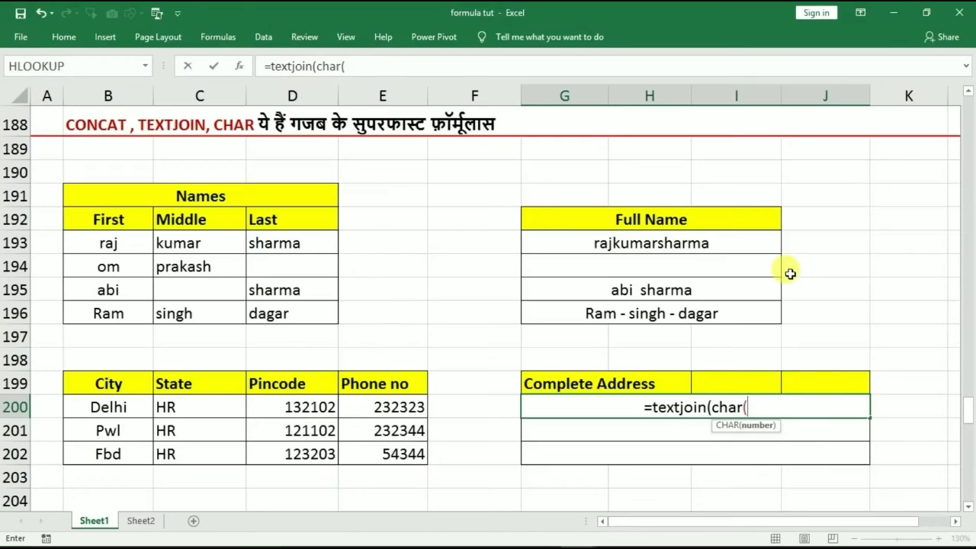
{"action": "type", "text": "10"}
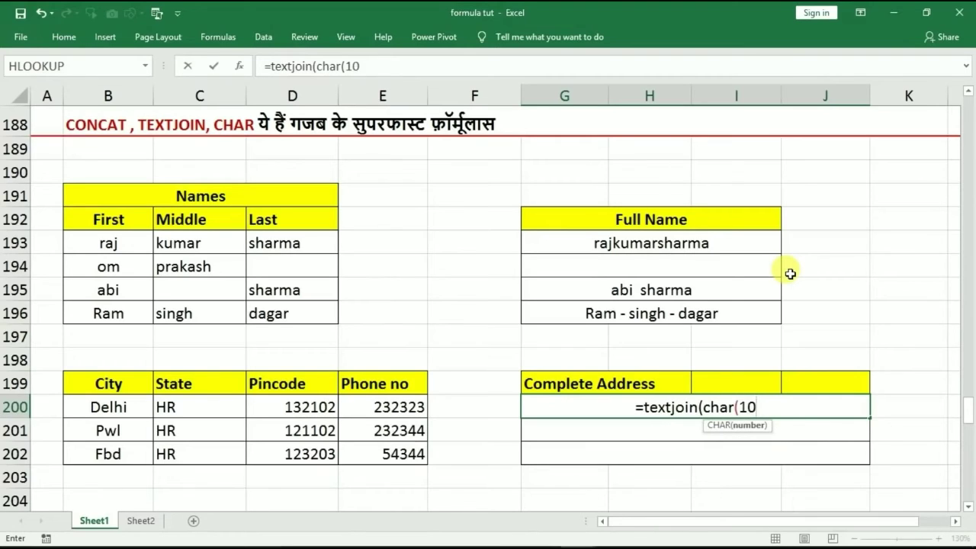
{"action": "type", "text": ")"}
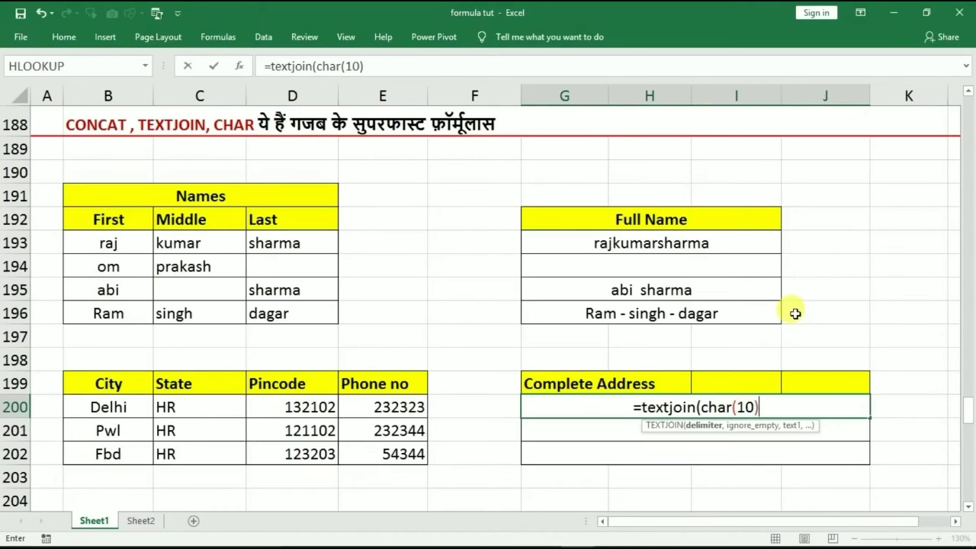
{"action": "type", "text": ","}
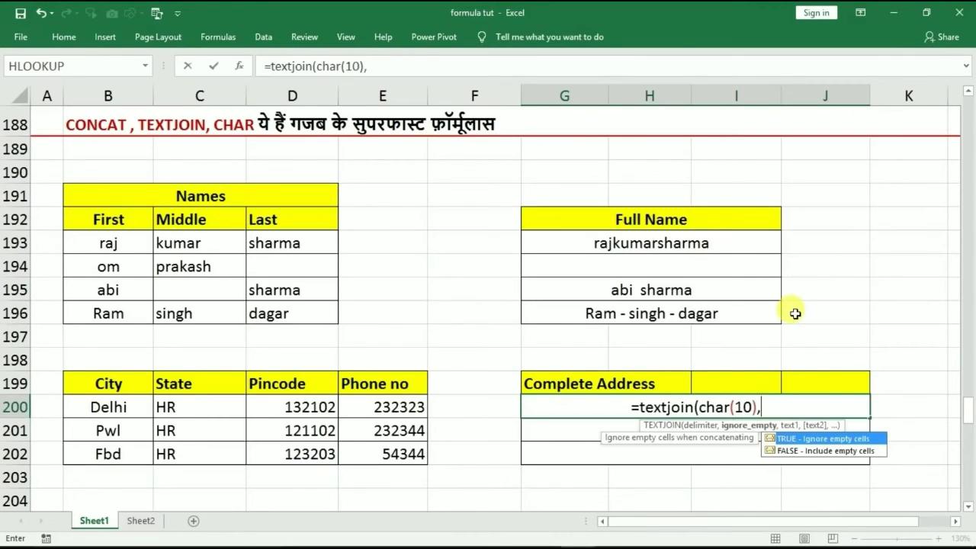
{"action": "double_click", "coordinate": [787, 439]}
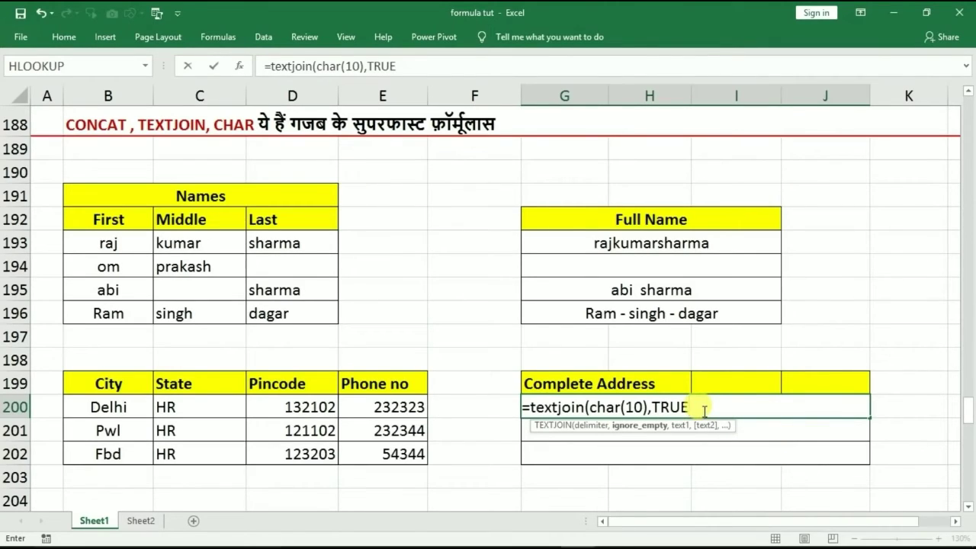
{"action": "type", "text": ","}
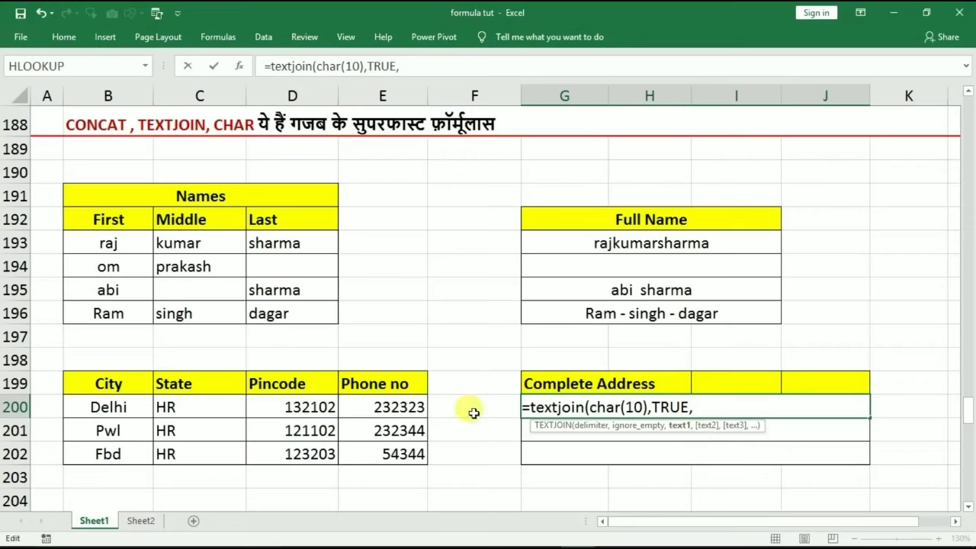
{"action": "left_click_drag", "start_coordinate": [133, 407], "coordinate": [412, 407]}
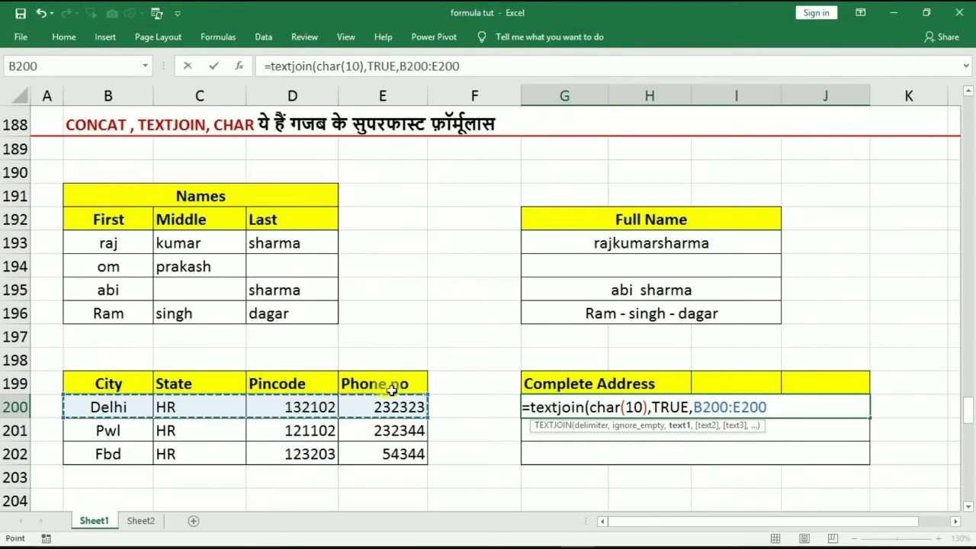
{"action": "key", "text": "Return"}
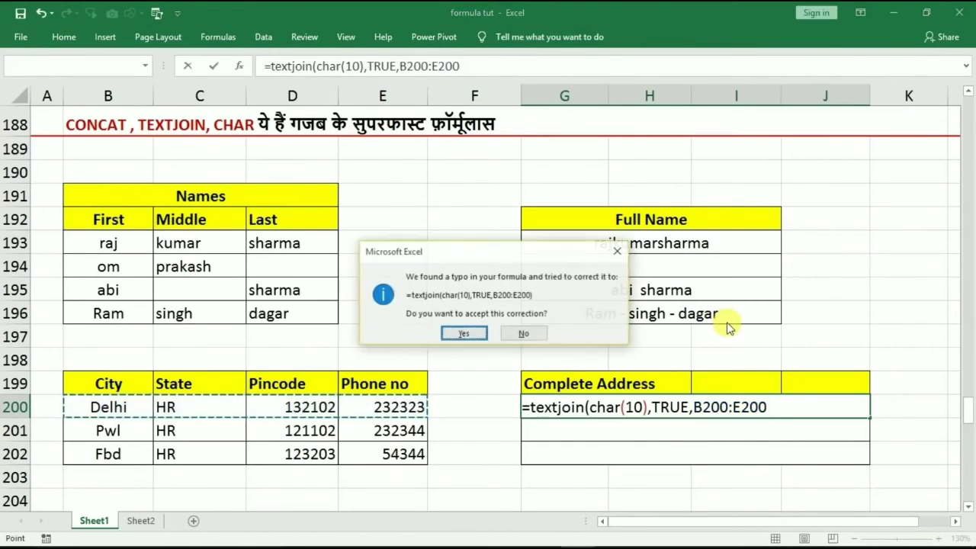
{"action": "key", "text": "Return"}
- Wrap the text in G200 and make row 200 tall enough to show all four address lines
{"action": "left_click", "coordinate": [663, 410]}
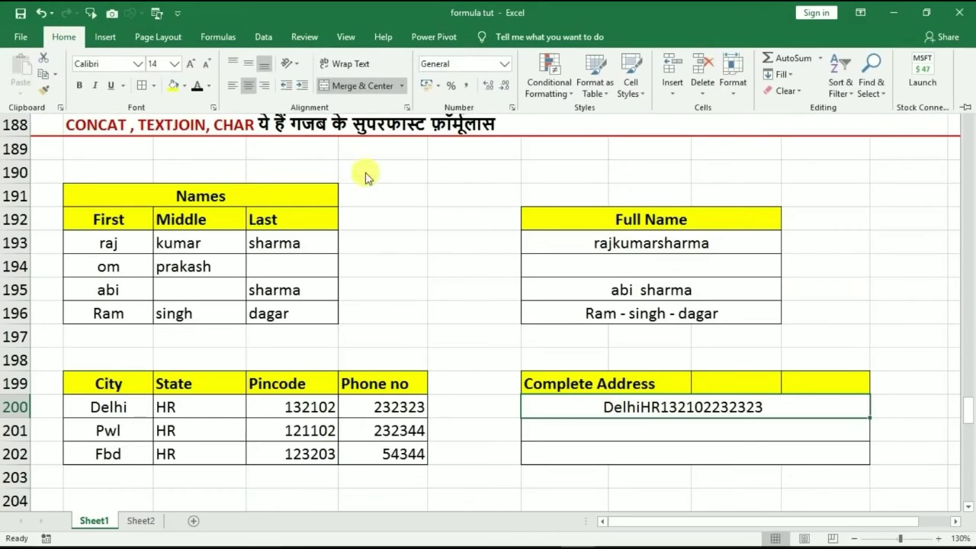
{"action": "left_click", "coordinate": [353, 65]}
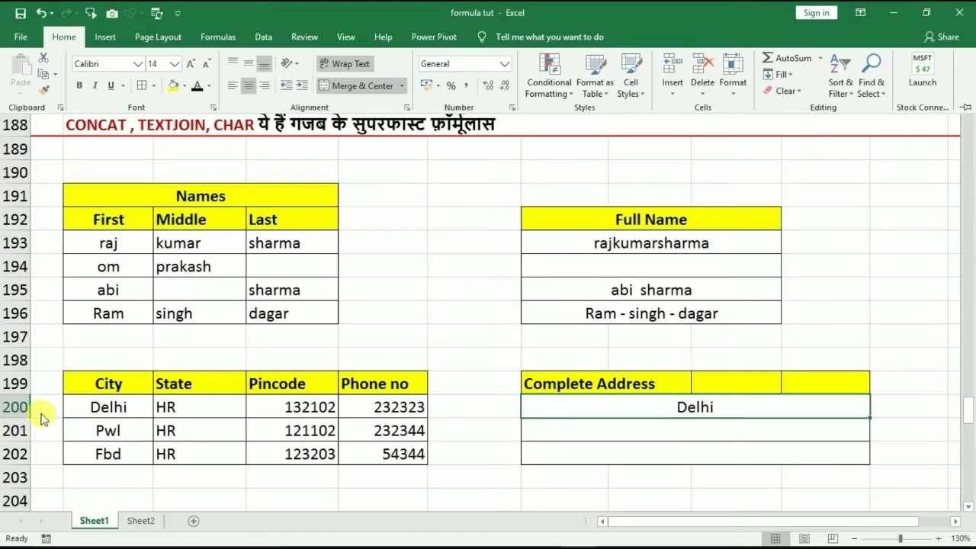
{"action": "left_click_drag", "start_coordinate": [21, 418], "coordinate": [21, 494]}
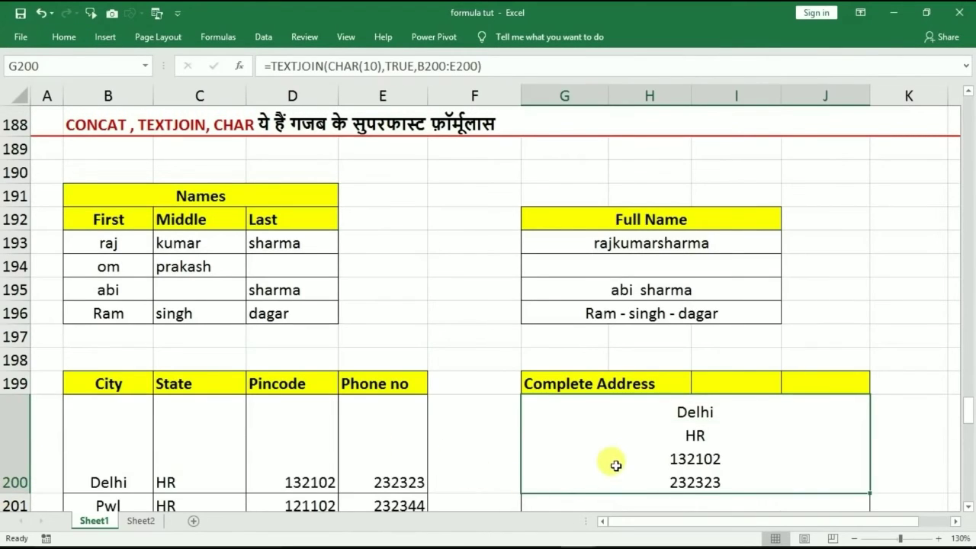
- Copy the G200 address formula down to G202 and increase the height of row 201 to fit its address lines
{"action": "scroll", "coordinate": [616, 465], "scroll_direction": "down", "scroll_amount": 2}
{"action": "left_click_drag", "start_coordinate": [870, 347], "coordinate": [849, 379]}
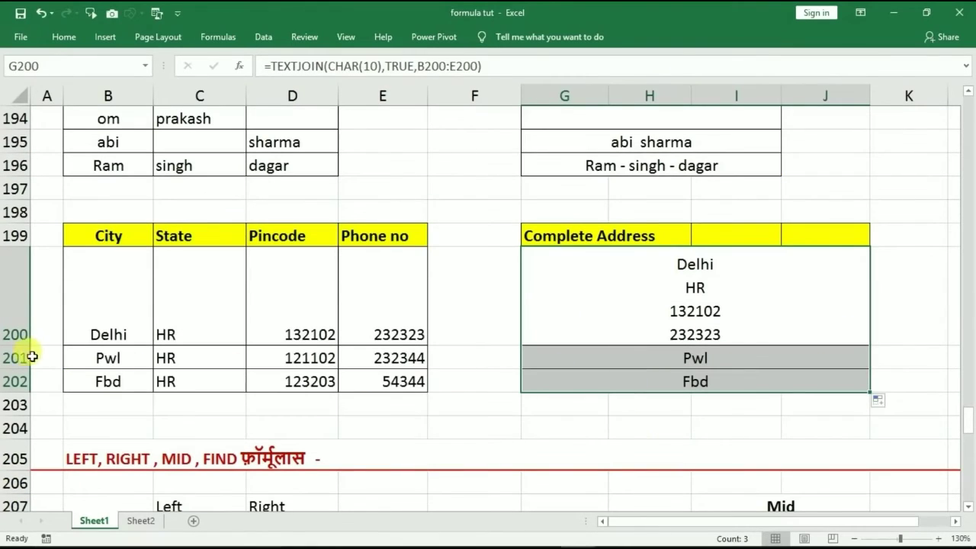
{"action": "left_click_drag", "start_coordinate": [15, 369], "coordinate": [11, 449]}
{"action": "left_click", "coordinate": [684, 391]}
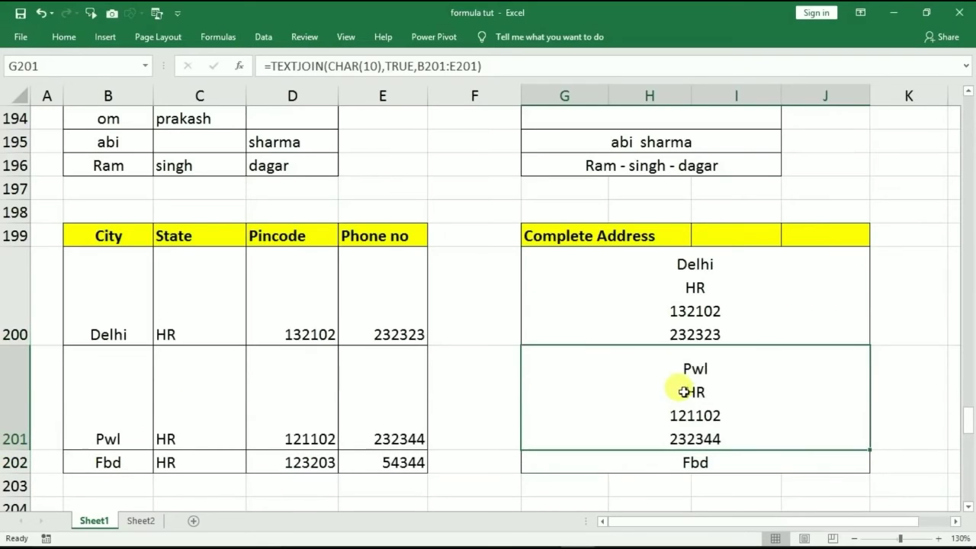
- Reduce the height of rows 200 and 201 together to about a single text line
{"action": "left_click", "coordinate": [667, 309]}
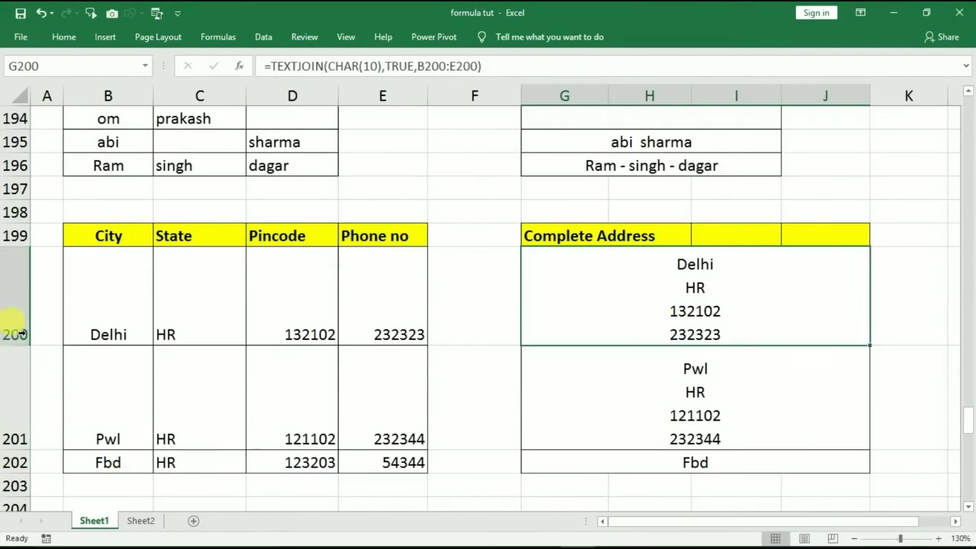
{"action": "left_click_drag", "start_coordinate": [15, 321], "coordinate": [18, 272]}
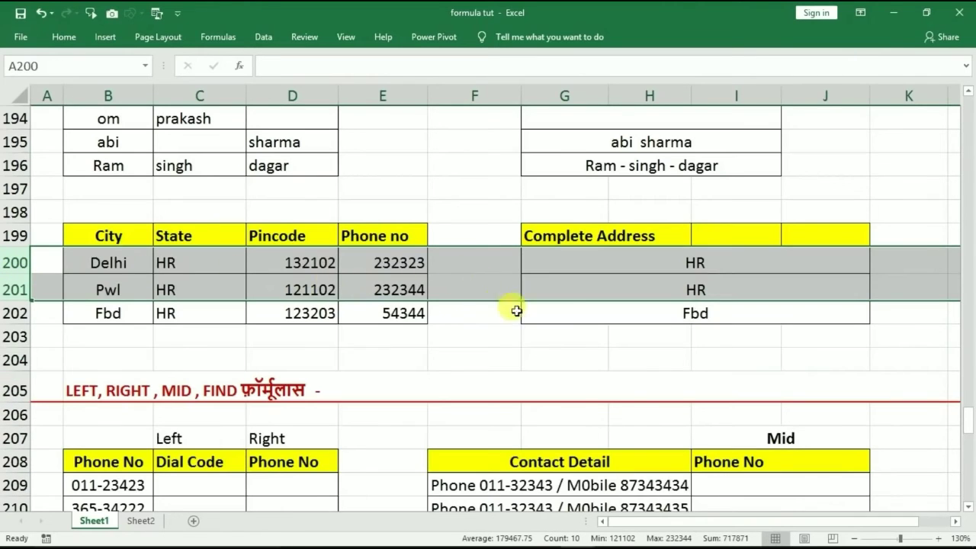
- Examine the practice tables in the LEFT, RIGHT, MID, FIND section, especially the phone numbers in B209:B212
{"action": "scroll", "coordinate": [597, 329], "scroll_direction": "down", "scroll_amount": 3}
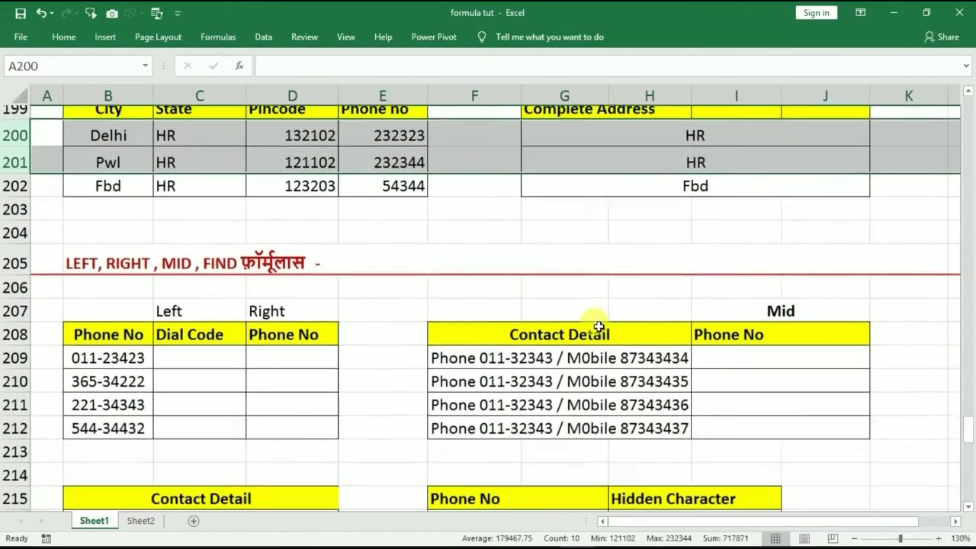
{"action": "scroll", "coordinate": [594, 320], "scroll_direction": "down", "scroll_amount": 1}
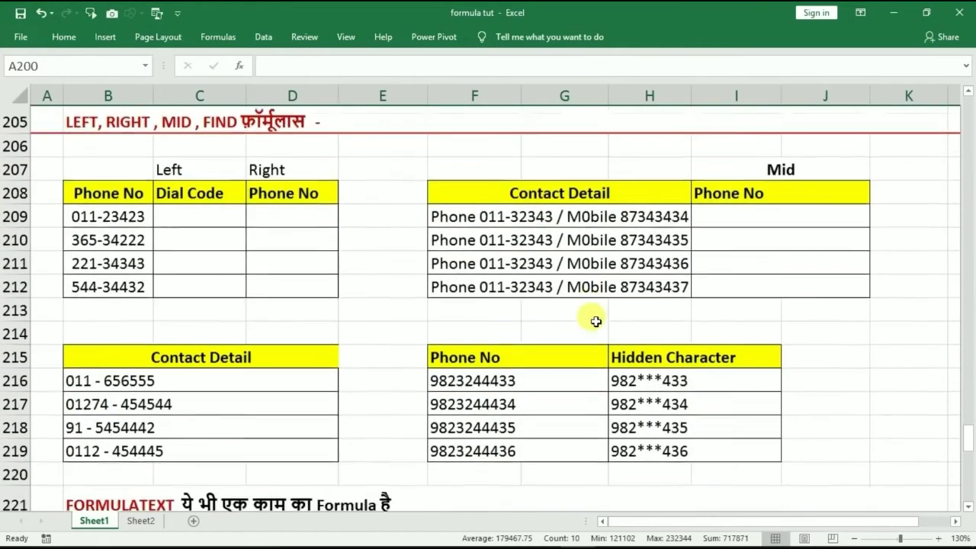
{"action": "key", "text": "Up"}
{"action": "key", "text": "Up"}
{"action": "key", "text": "Up"}
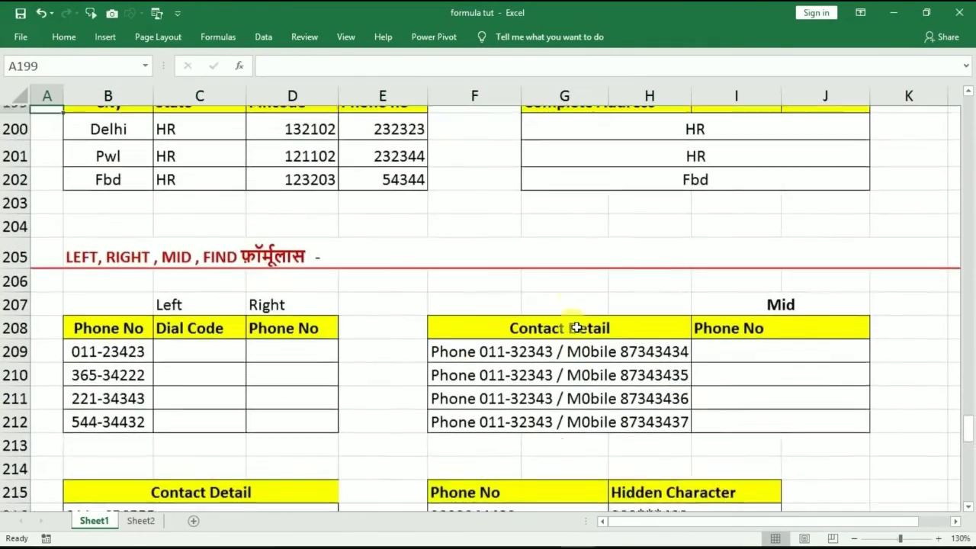
{"action": "key", "text": "Down"}
{"action": "key", "text": "Down"}
{"action": "key", "text": "Down"}
{"action": "key", "text": "Down"}
{"action": "key", "text": "Down"}
{"action": "key", "text": "Down"}
{"action": "key", "text": "Down"}
{"action": "key", "text": "Down"}
{"action": "key", "text": "Down"}
{"action": "key", "text": "Down"}
{"action": "key", "text": "Down"}
{"action": "key", "text": "Down"}
{"action": "key", "text": "Down"}
{"action": "key", "text": "Down"}
{"action": "key", "text": "Down"}
{"action": "key", "text": "Down"}
{"action": "key", "text": "Down"}
{"action": "key", "text": "Down"}
{"action": "key", "text": "Down"}
{"action": "key", "text": "Down"}
{"action": "key", "text": "Down"}
{"action": "key", "text": "Down"}
{"action": "key", "text": "Down"}
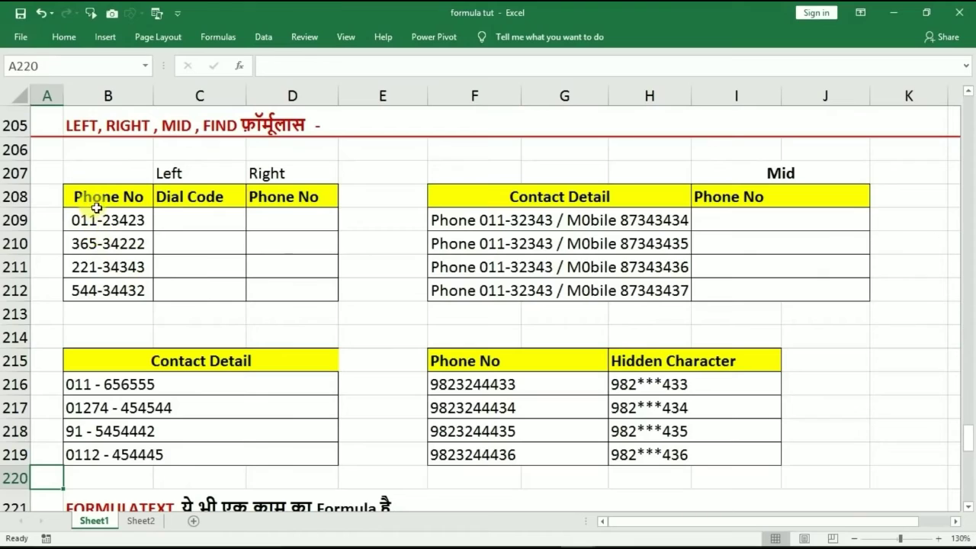
{"action": "left_click_drag", "start_coordinate": [95, 218], "coordinate": [84, 288]}
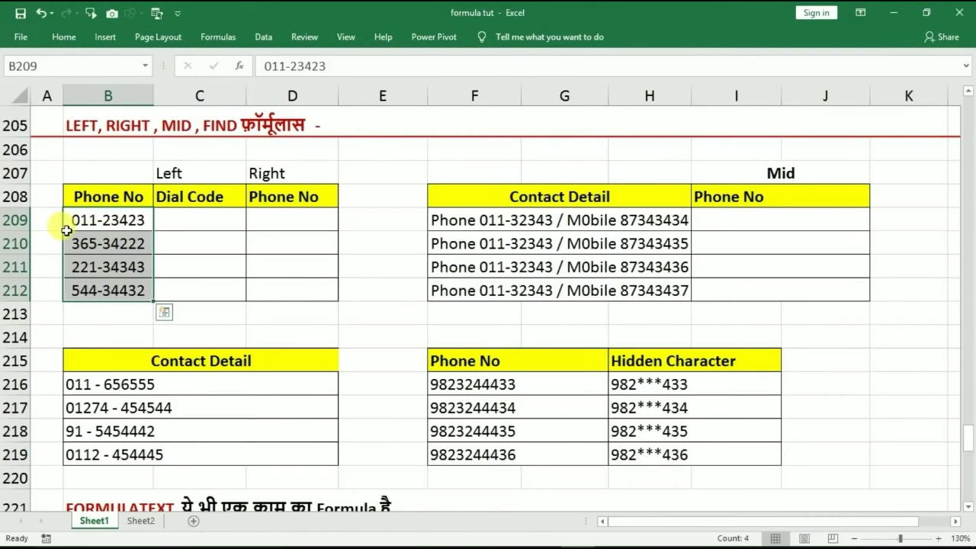
{"action": "left_click", "coordinate": [102, 222]}
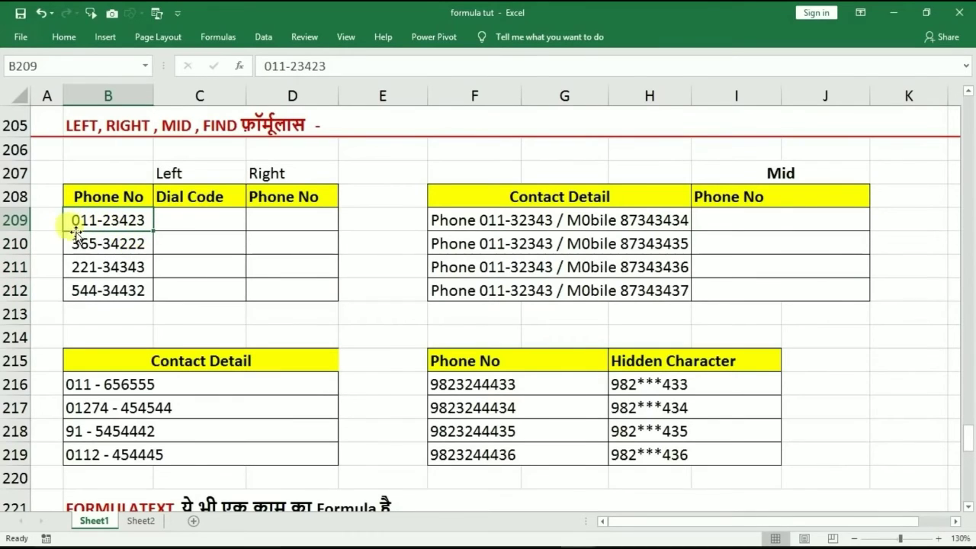
- Enter =LEFT(B209,3) in C209 and fill it down to C212 to extract the dial codes
{"action": "left_click", "coordinate": [178, 218]}
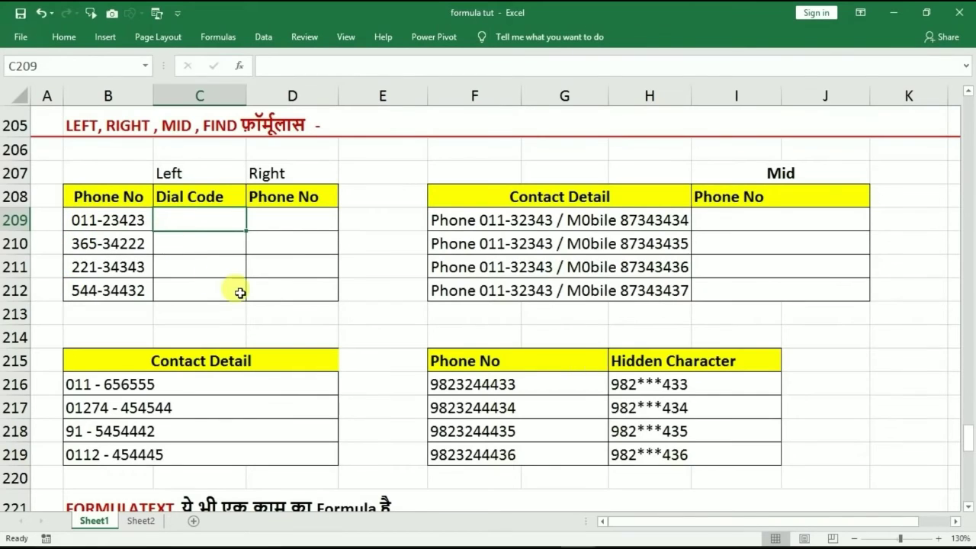
{"action": "type", "text": "=l"}
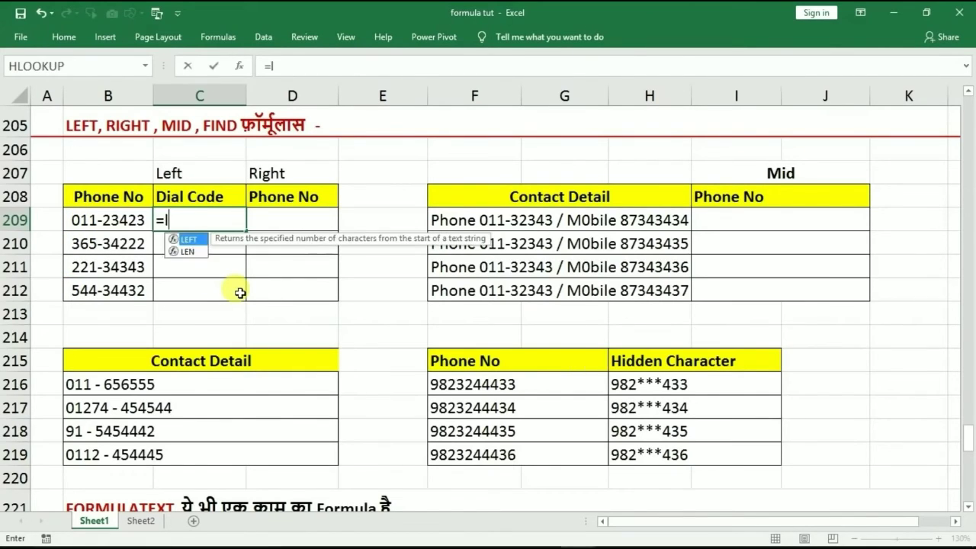
{"action": "type", "text": "eft("}
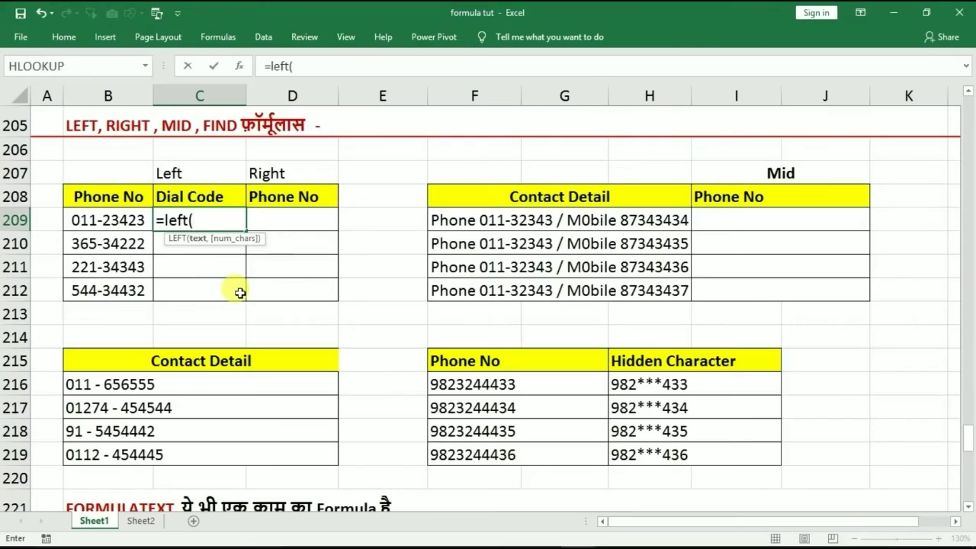
{"action": "left_click", "coordinate": [107, 221]}
{"action": "type", "text": ",3"}
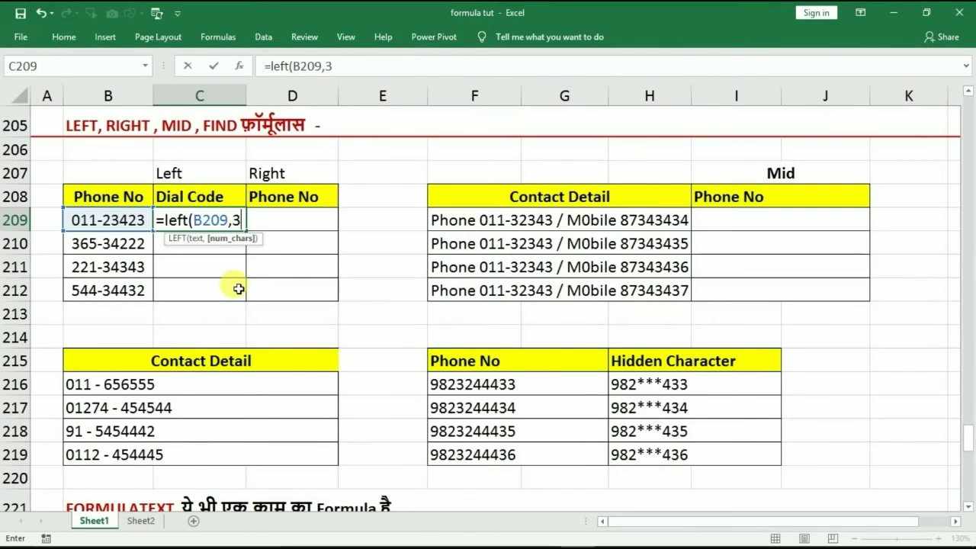
{"action": "type", "text": ")"}
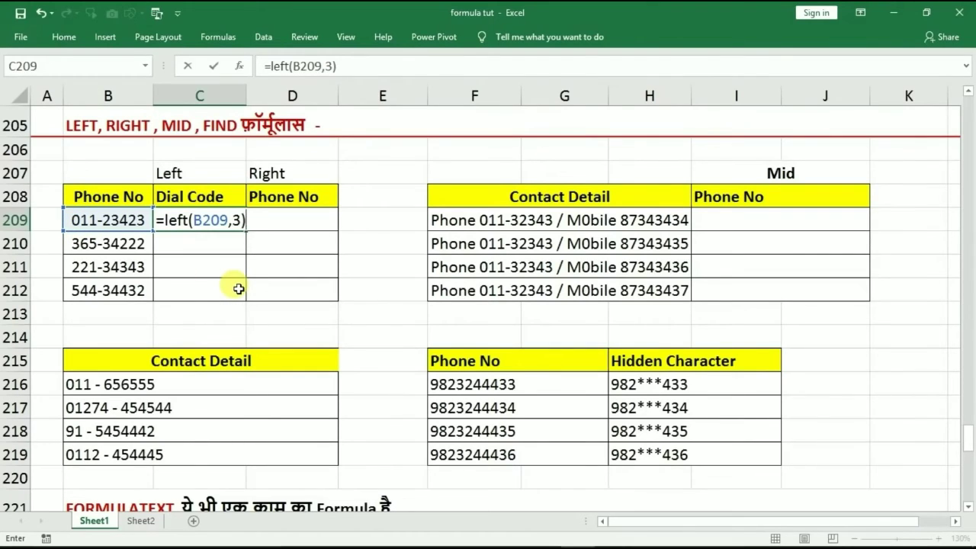
{"action": "key", "text": "Return"}
{"action": "left_click", "coordinate": [215, 224]}
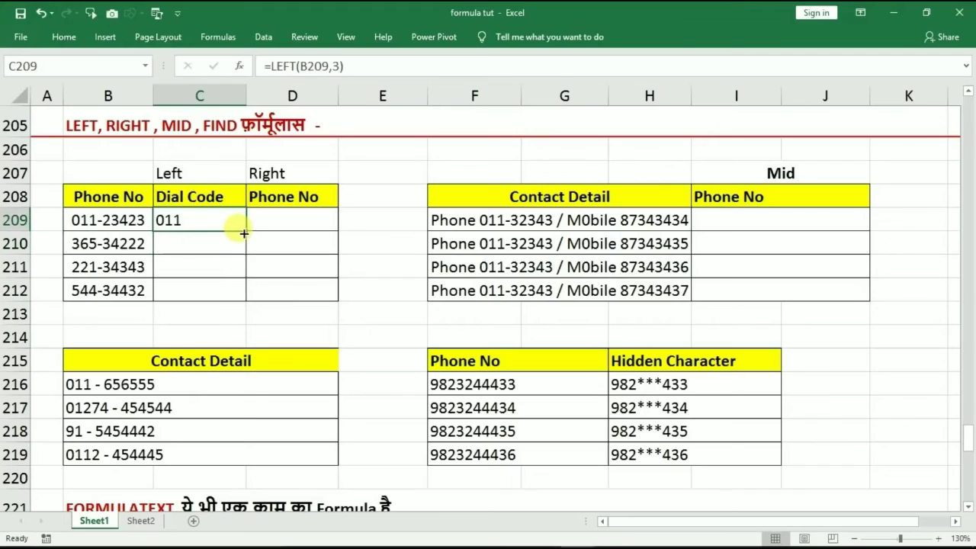
{"action": "left_click_drag", "start_coordinate": [244, 231], "coordinate": [240, 292]}
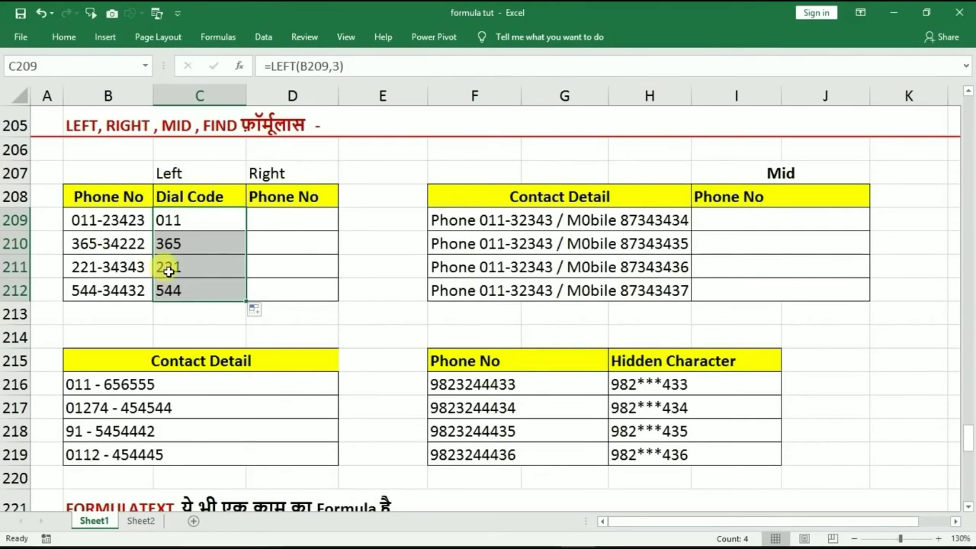
- Enter =RIGHT(B209,5) in D209 and fill it down to D212 to extract the phone numbers without dial codes
{"action": "left_click", "coordinate": [262, 220]}
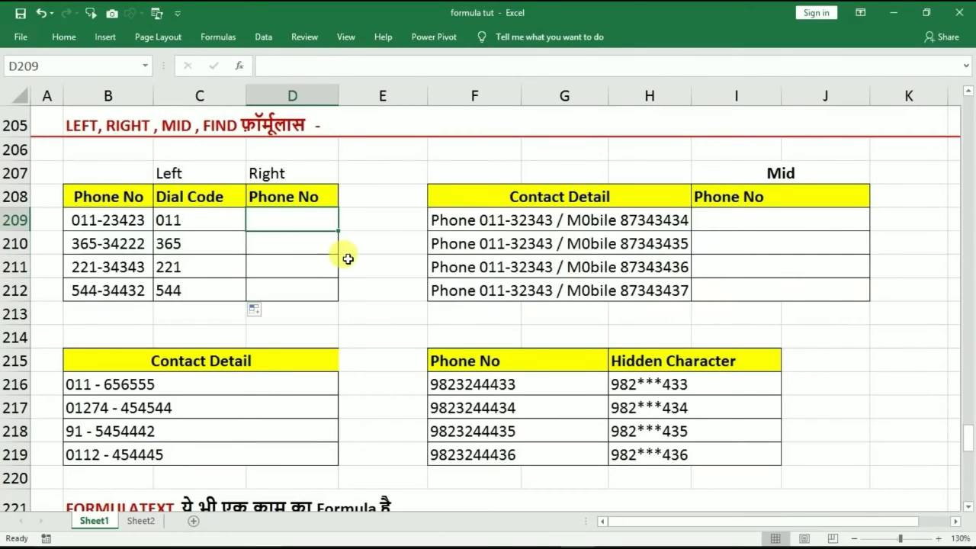
{"action": "type", "text": "=right"}
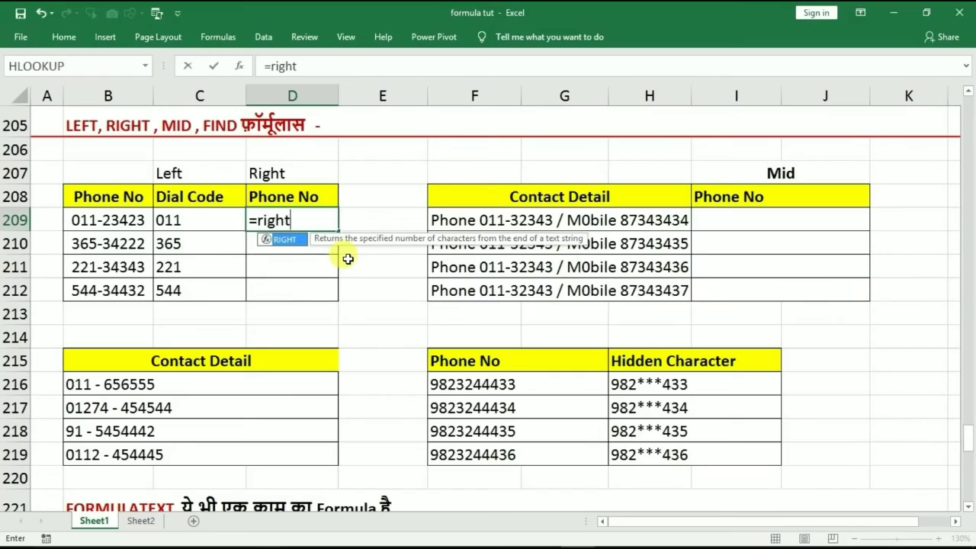
{"action": "type", "text": "("}
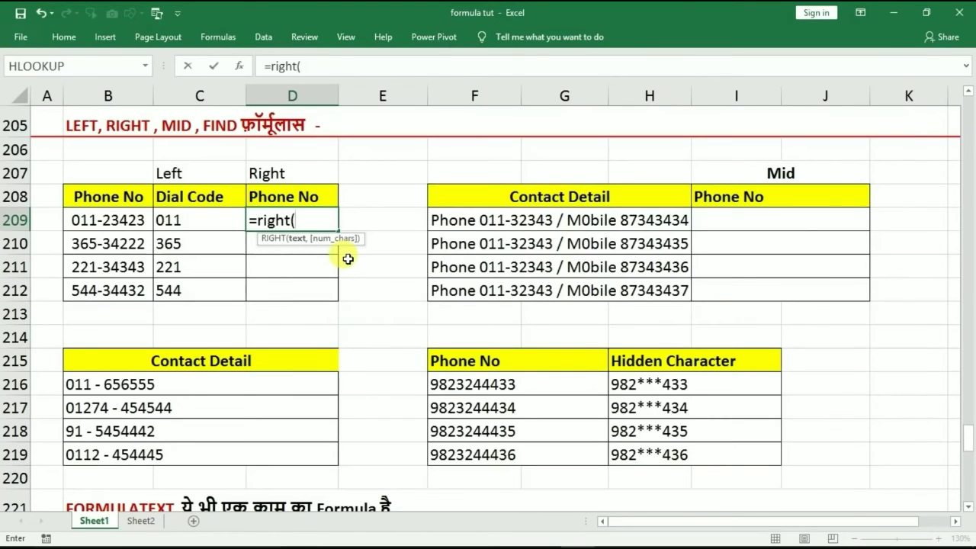
{"action": "left_click", "coordinate": [121, 220]}
{"action": "type", "text": ",5"}
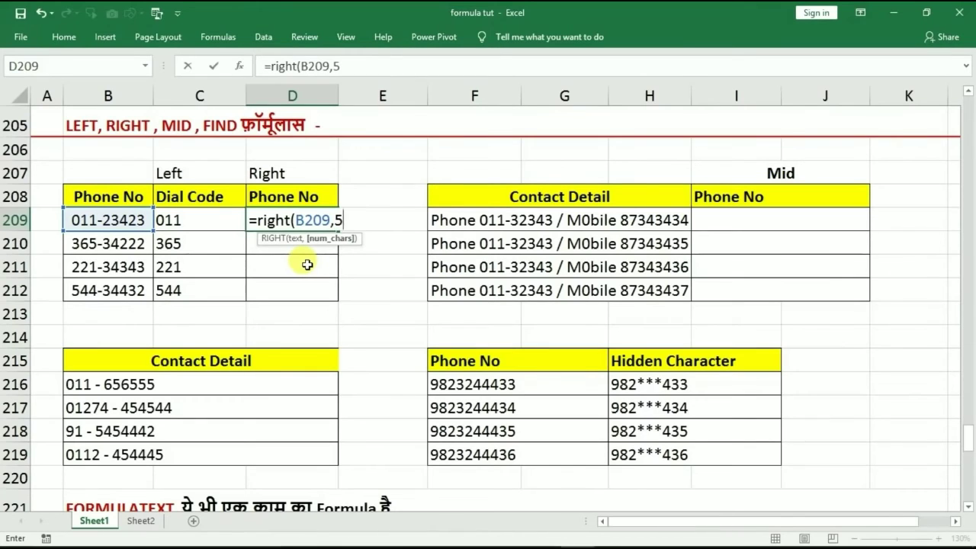
{"action": "type", "text": ")"}
{"action": "key", "text": "Return"}
{"action": "left_click", "coordinate": [315, 220]}
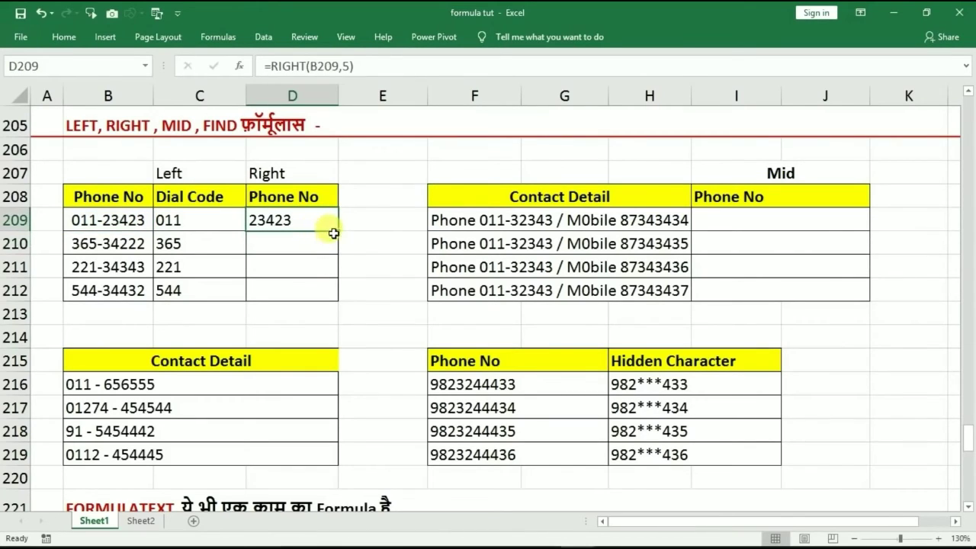
{"action": "left_click_drag", "start_coordinate": [333, 234], "coordinate": [326, 296]}
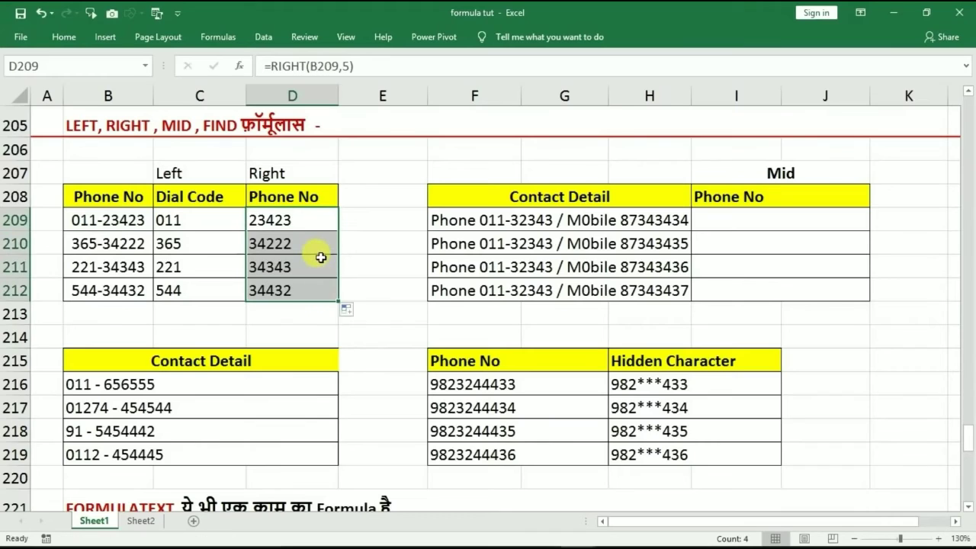
- Enter =MID(F209,7,9) in I209 and fill it down to I212 to extract the landline numbers from the contact details
{"action": "left_click", "coordinate": [791, 173]}
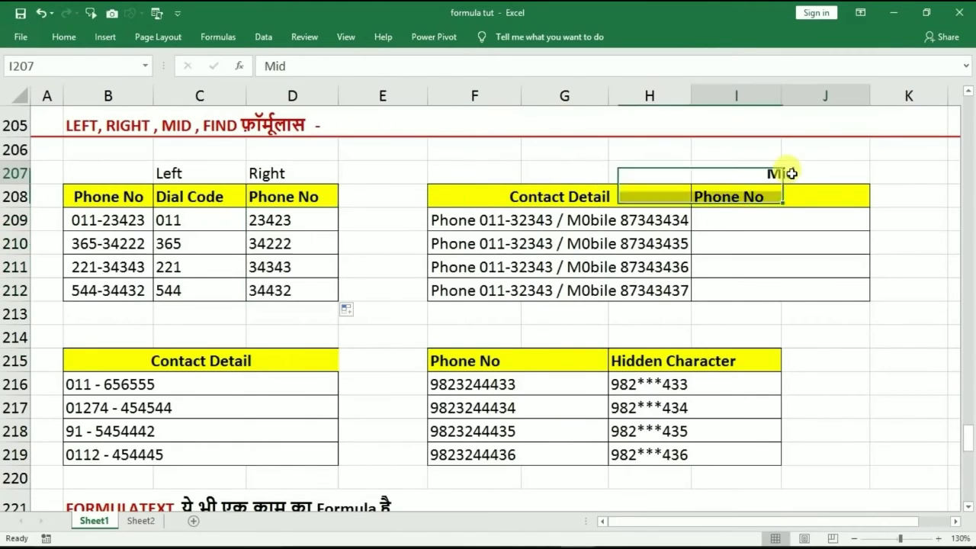
{"action": "left_click", "coordinate": [771, 219]}
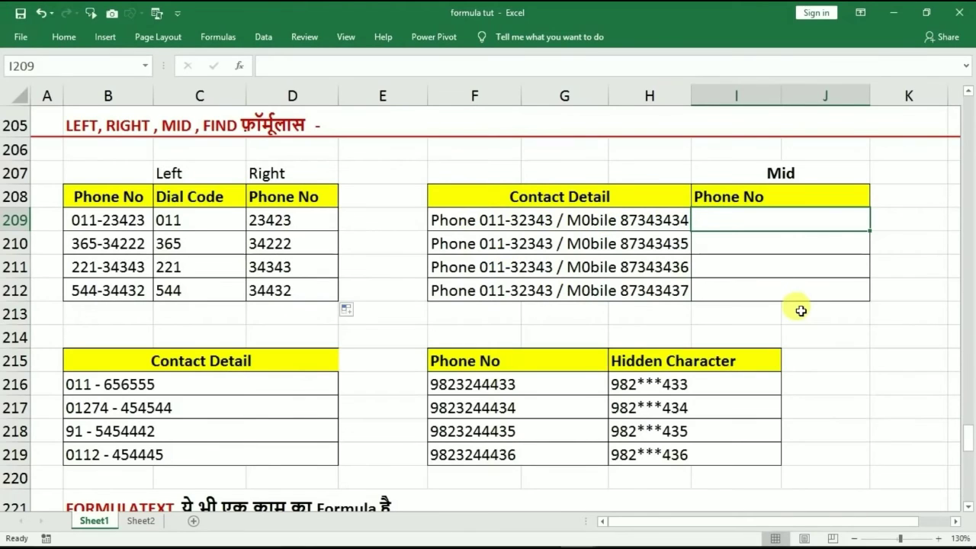
{"action": "type", "text": "=mi"}
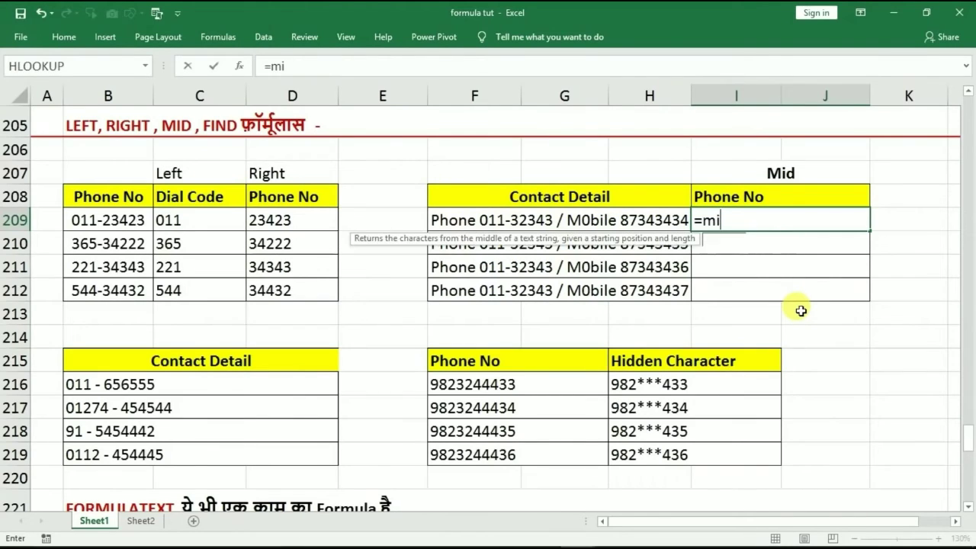
{"action": "type", "text": "d("}
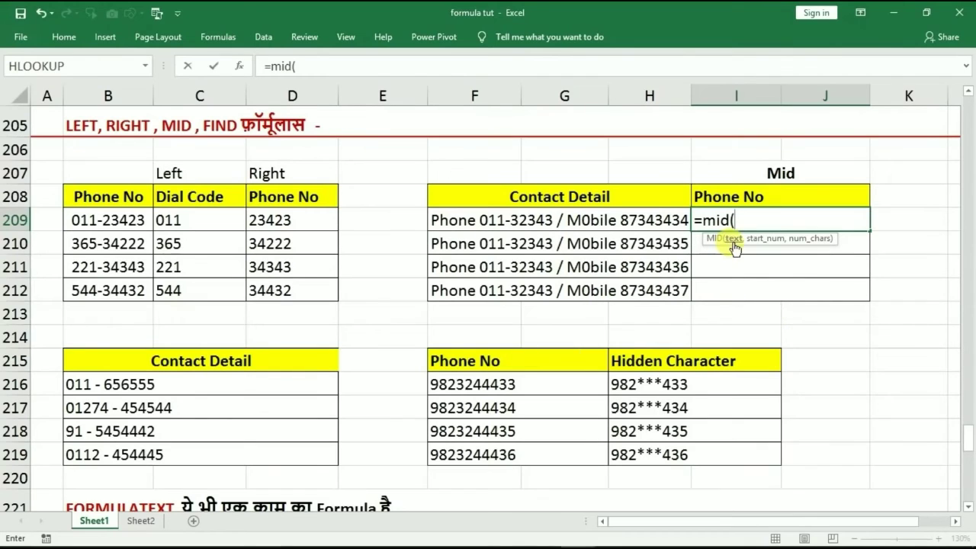
{"action": "left_click", "coordinate": [487, 220]}
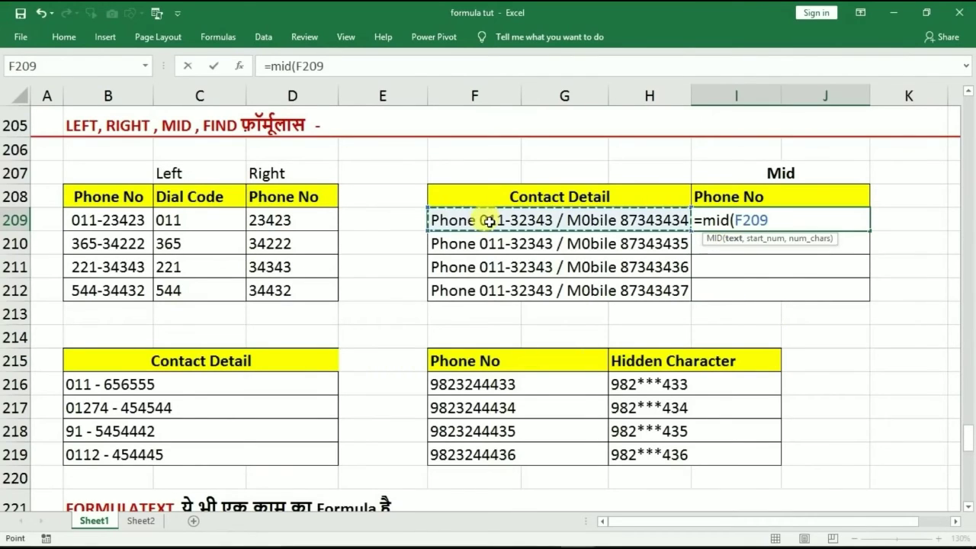
{"action": "type", "text": ",7,9"}
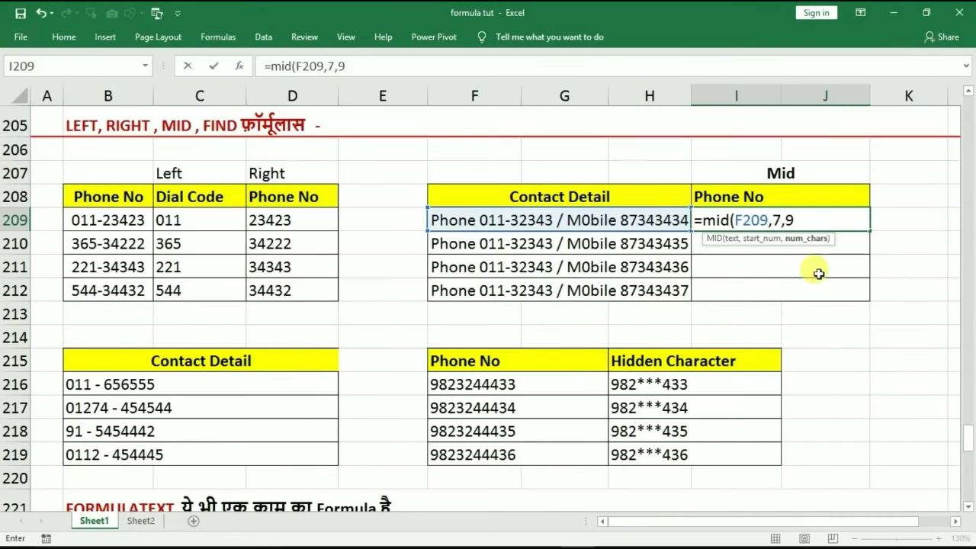
{"action": "key", "text": "Return"}
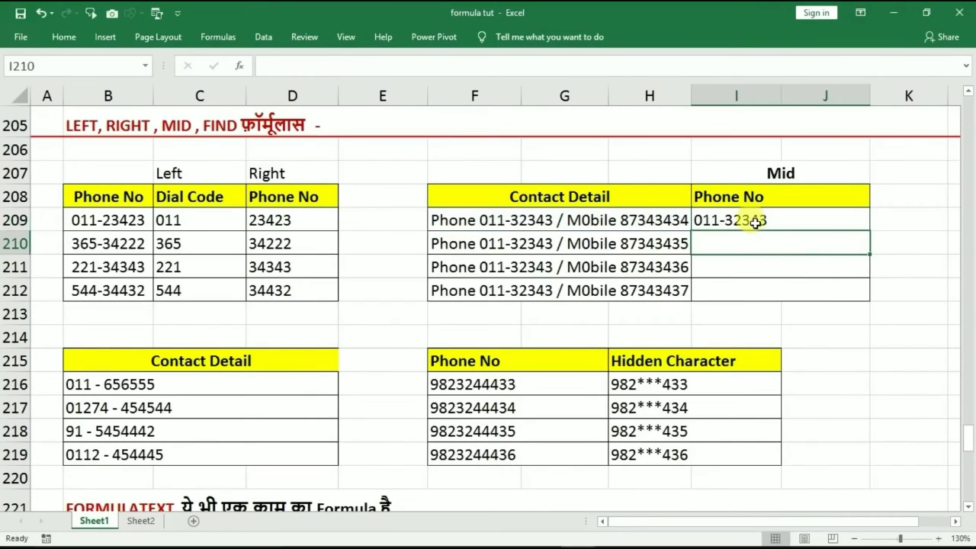
{"action": "left_click", "coordinate": [798, 224]}
{"action": "left_click_drag", "start_coordinate": [868, 228], "coordinate": [845, 286]}
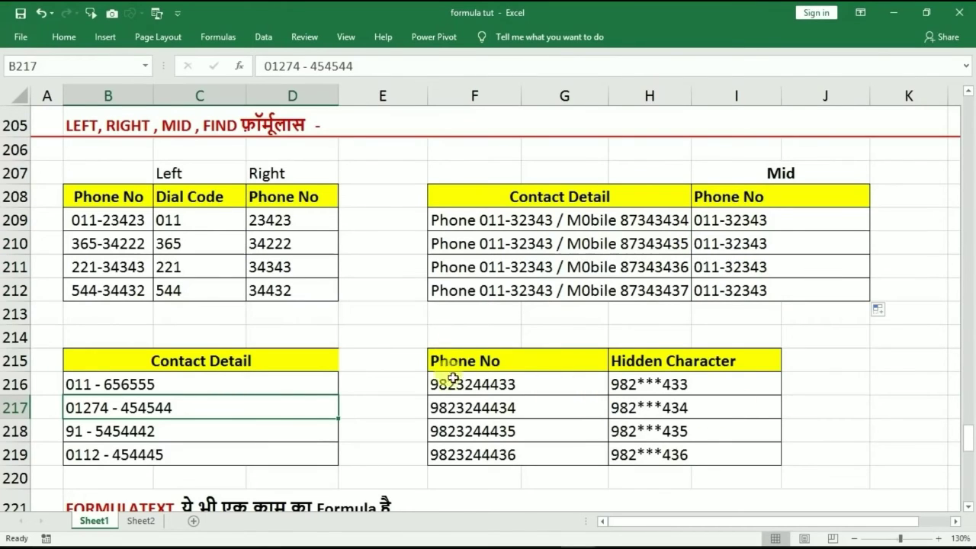
- Copy the Contact Detail table B215:D219 from Sheet1 and paste it on Sheet2 starting at B9
{"action": "left_click_drag", "start_coordinate": [130, 368], "coordinate": [246, 450]}
{"action": "key", "text": "ctrl+c"}
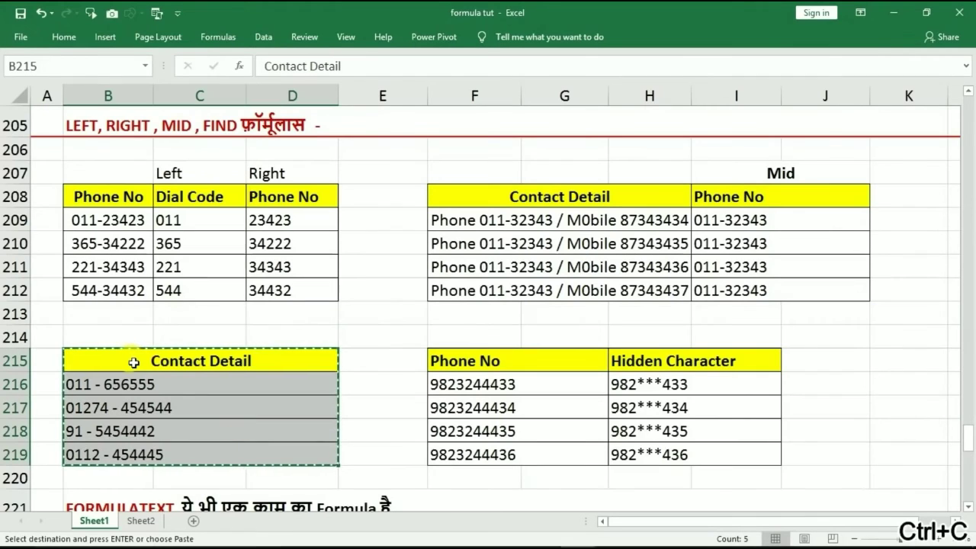
{"action": "left_click", "coordinate": [140, 520]}
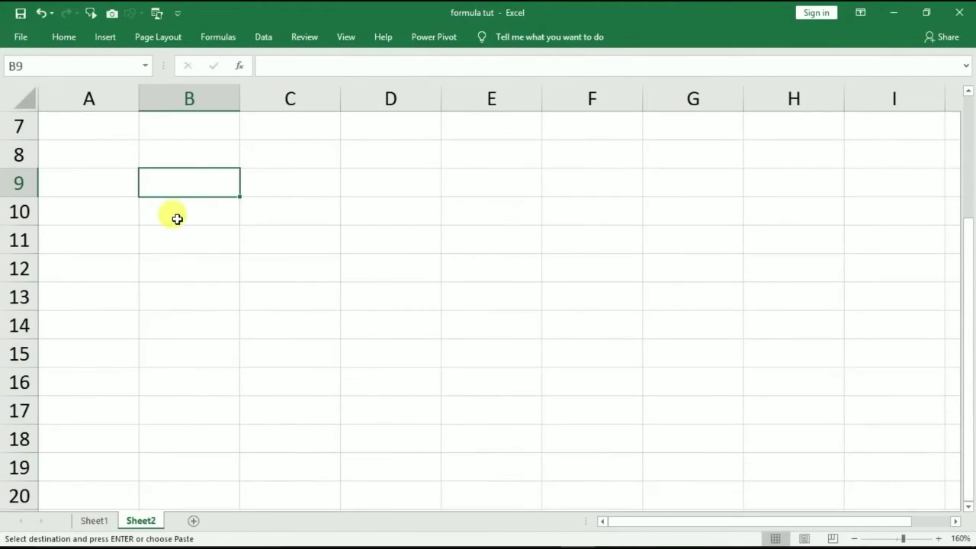
{"action": "key", "text": "ctrl+v"}
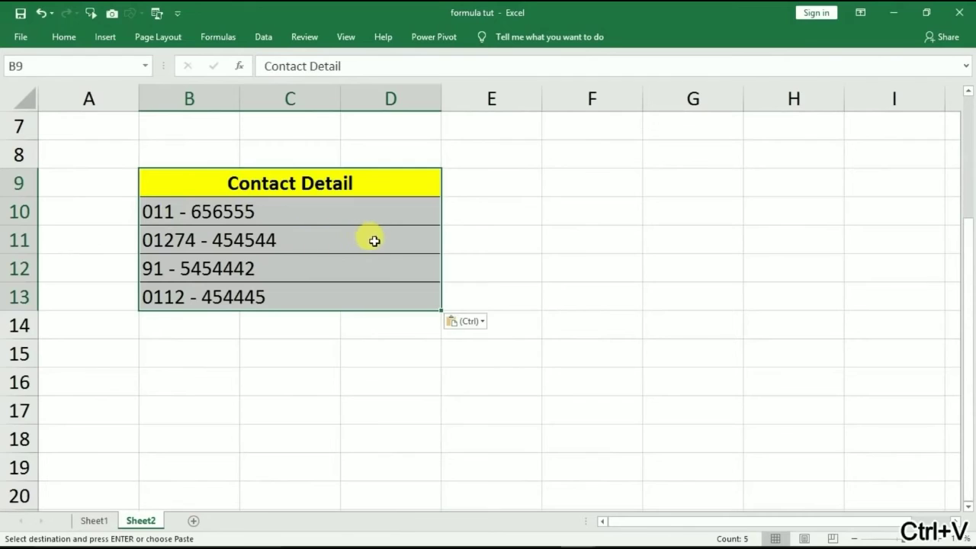
{"action": "left_click", "coordinate": [351, 246]}
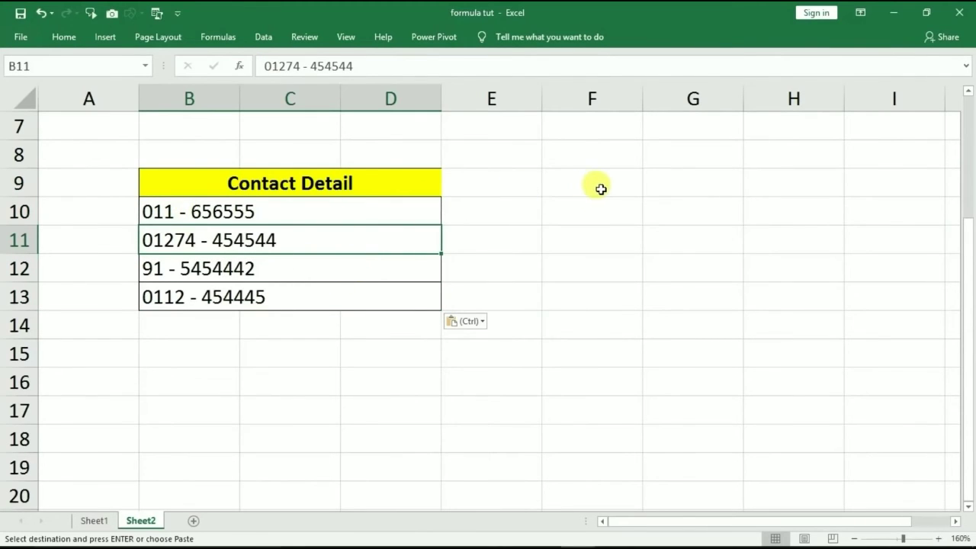
{"action": "left_click", "coordinate": [654, 183]}
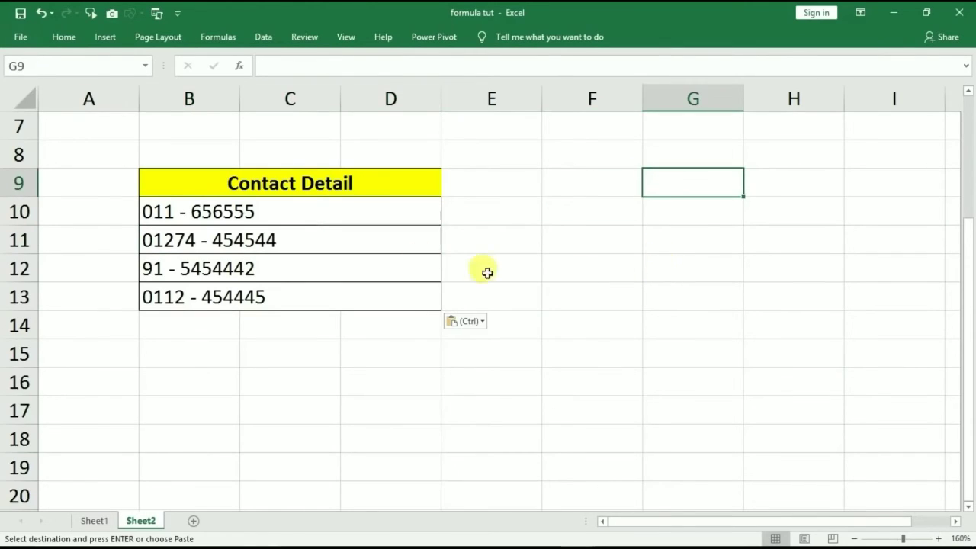
{"action": "left_click", "coordinate": [169, 214]}
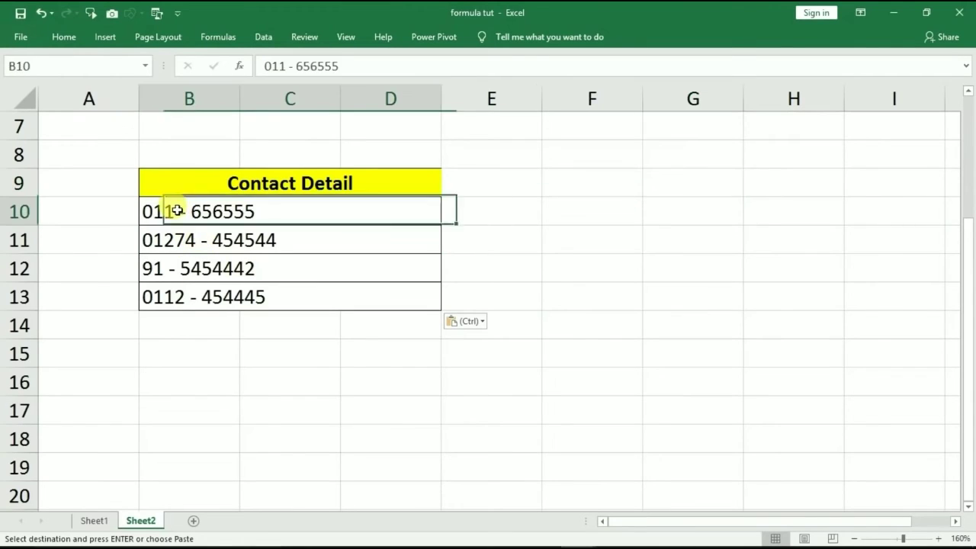
- Enter =FIND("-",B10) in F10 and fill it down to F13 to locate the hyphen in each contact number
{"action": "left_click", "coordinate": [591, 212]}
{"action": "type", "text": "=find(\"-"}
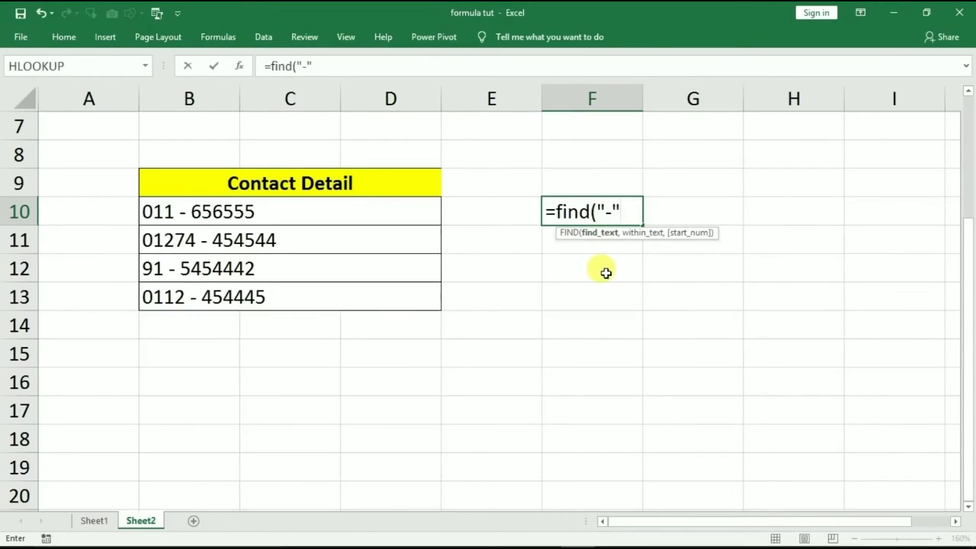
{"action": "type", "text": ","}
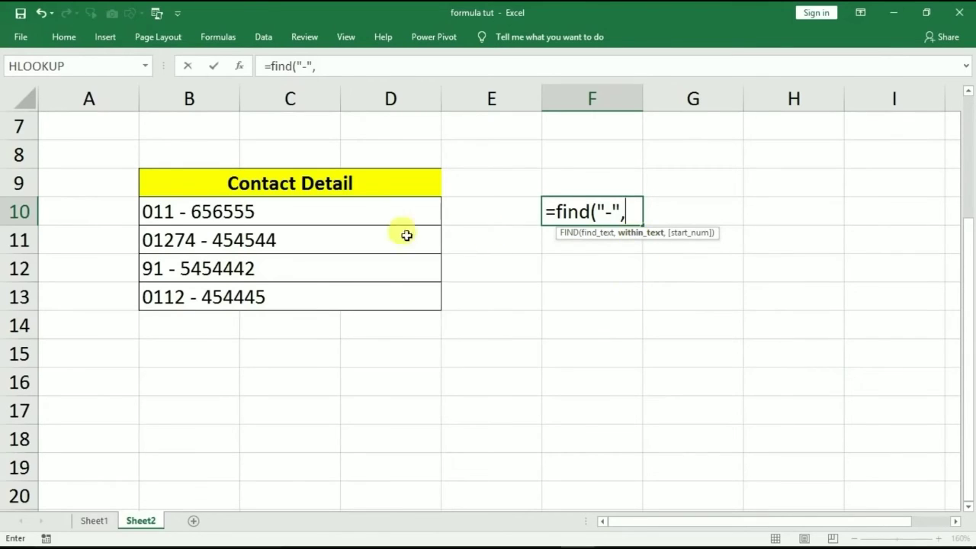
{"action": "left_click", "coordinate": [239, 216]}
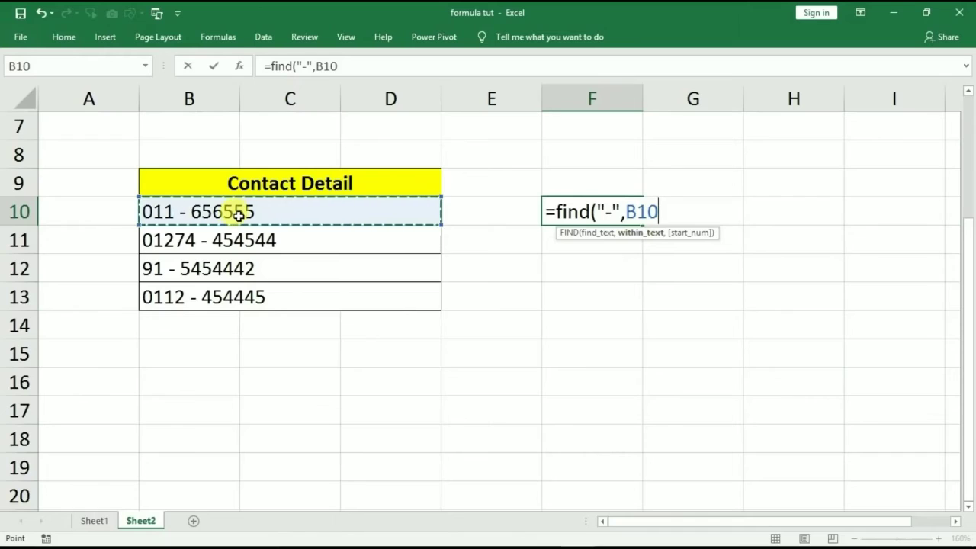
{"action": "key", "text": "Return"}
{"action": "left_click", "coordinate": [613, 216]}
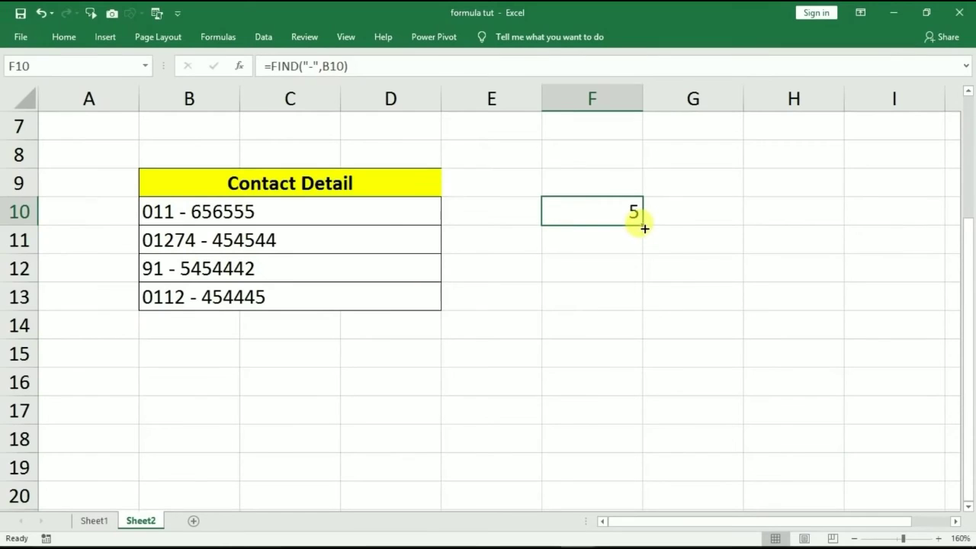
{"action": "left_click_drag", "start_coordinate": [644, 227], "coordinate": [634, 314]}
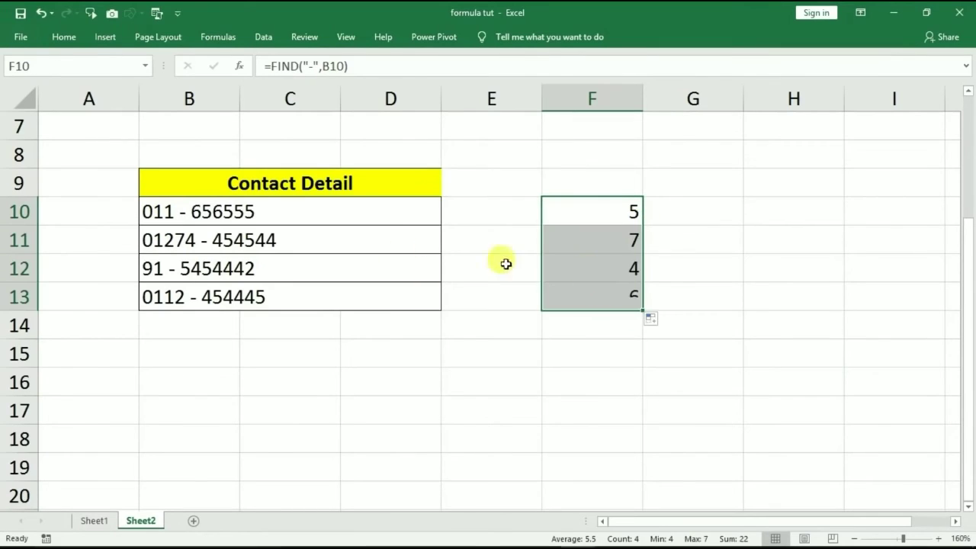
- Change the search character in the F10 FIND formula to "6", giving =FIND("6",B10)
{"action": "left_click", "coordinate": [274, 236]}
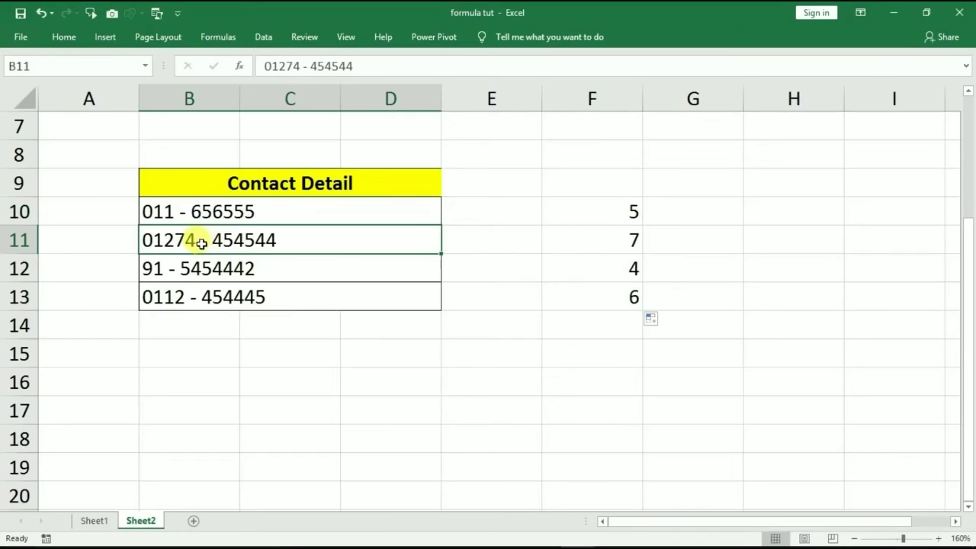
{"action": "left_click", "coordinate": [606, 209]}
{"action": "double_click", "coordinate": [603, 204]}
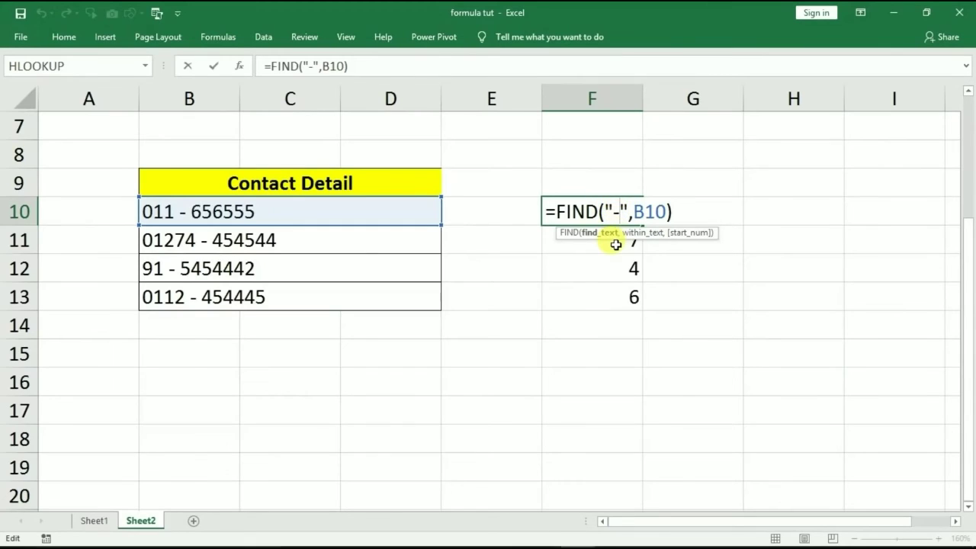
{"action": "key", "text": "BackSpace"}
{"action": "type", "text": "6"}
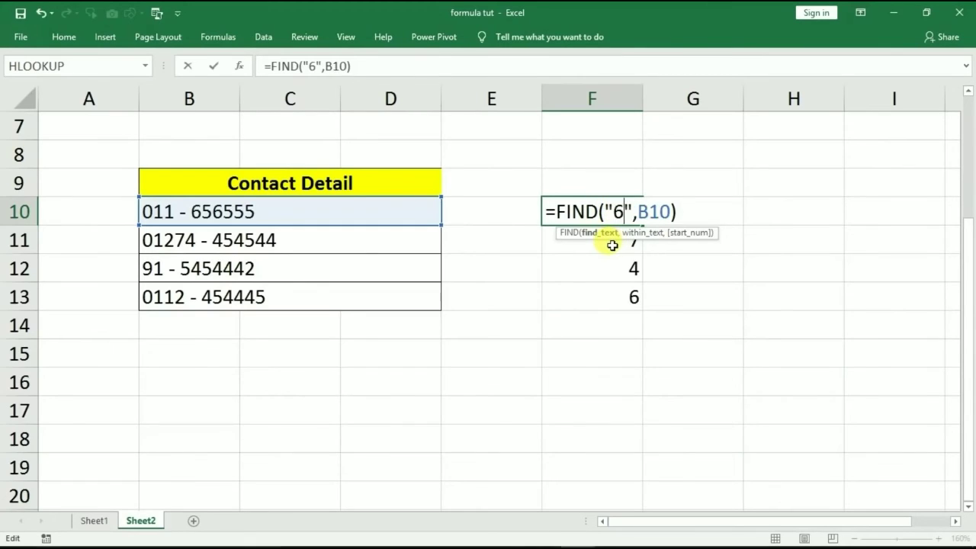
{"action": "key", "text": "Return"}
- Compare the dial code lengths in Sheet2's Contact Detail table with those of the phone numbers in B209:B212 on Sheet1
{"action": "left_click", "coordinate": [226, 206]}
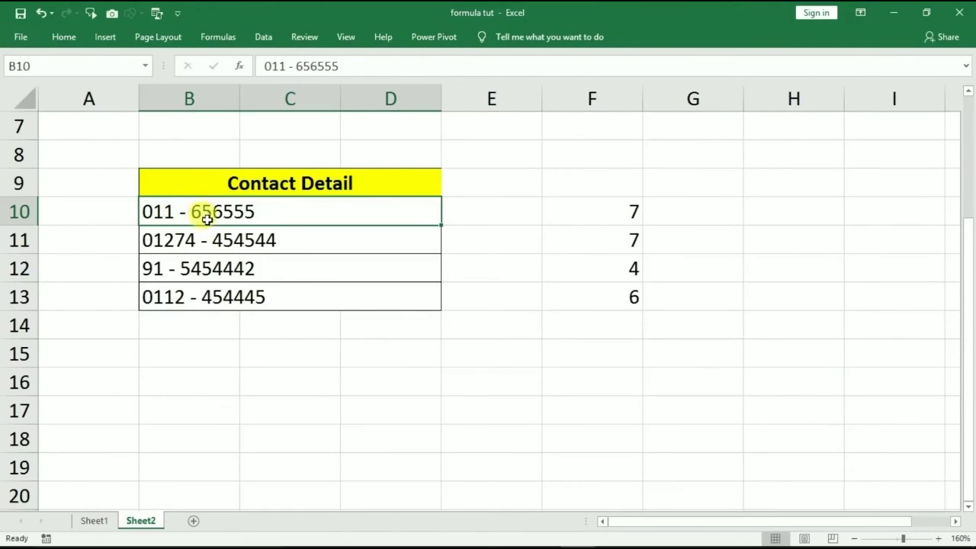
{"action": "left_click_drag", "start_coordinate": [207, 219], "coordinate": [201, 301]}
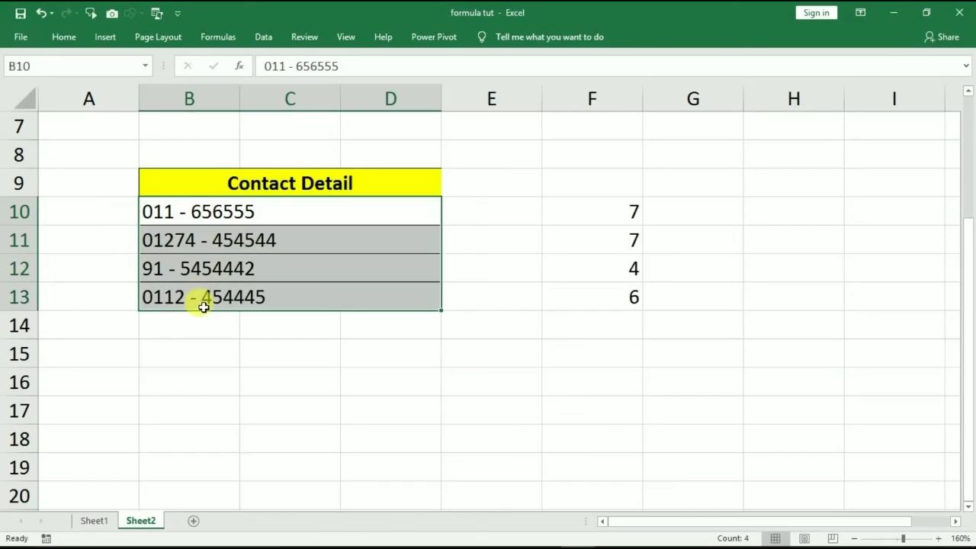
{"action": "left_click", "coordinate": [94, 521]}
{"action": "left_click", "coordinate": [84, 220]}
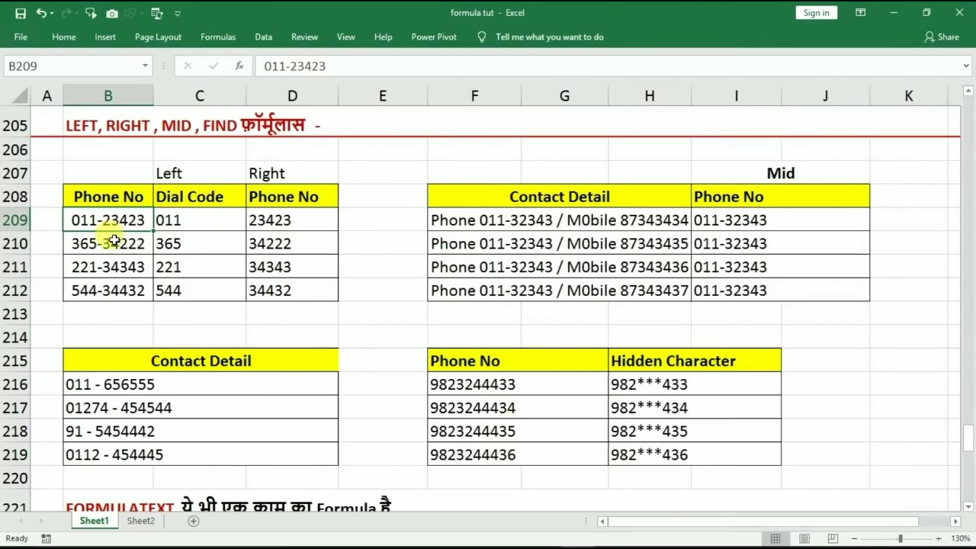
{"action": "left_click", "coordinate": [131, 532]}
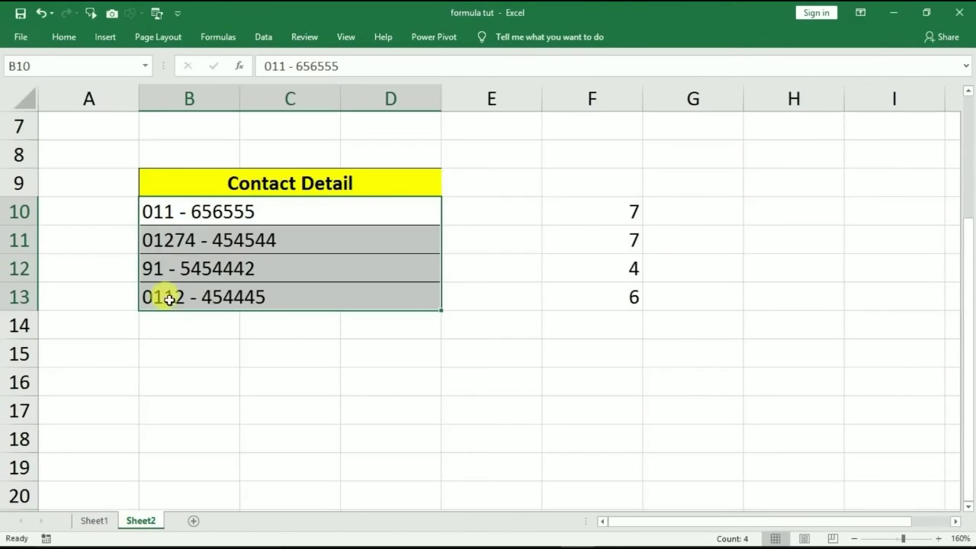
{"action": "left_click", "coordinate": [167, 218]}
{"action": "left_click", "coordinate": [173, 239]}
{"action": "left_click", "coordinate": [155, 269]}
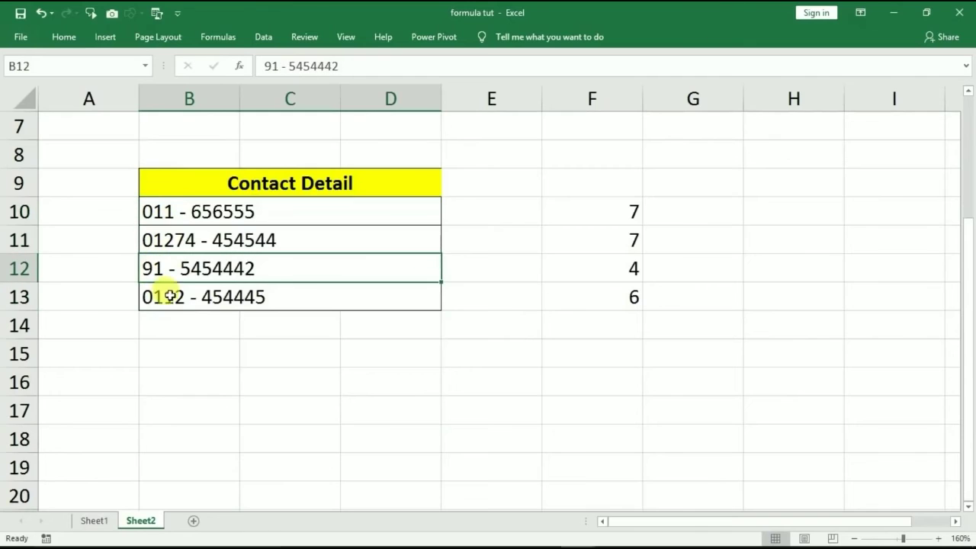
- Clear the trial FIND formulas from F10:F13 on Sheet2
{"action": "left_click_drag", "start_coordinate": [620, 299], "coordinate": [621, 301]}
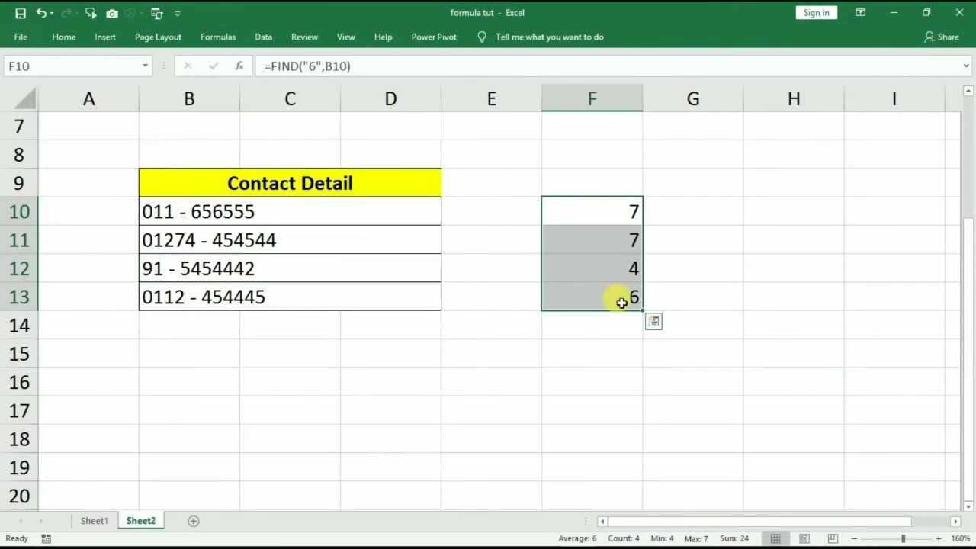
{"action": "key", "text": "Delete"}
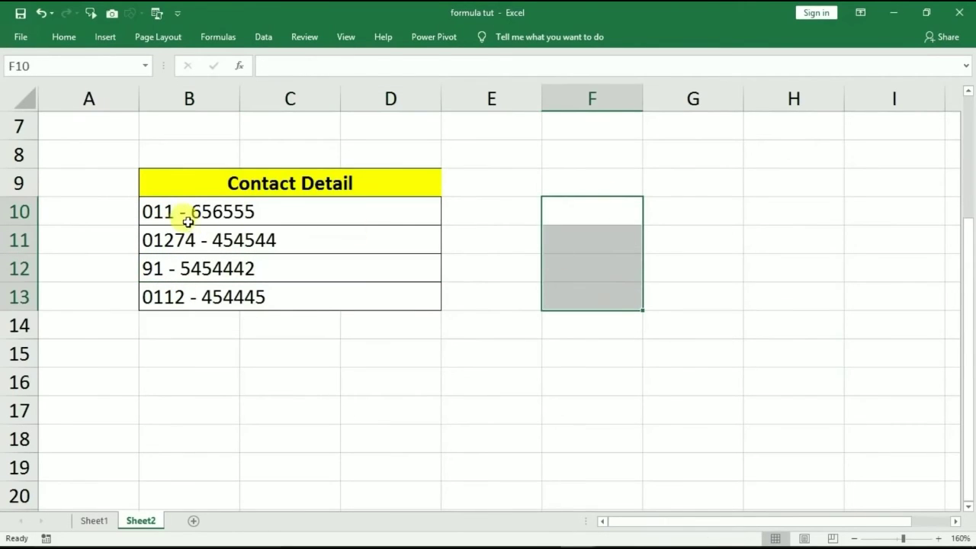
- Enter =LEFT(B10,FIND("-",B10)) in F10 to extract the contact number's text up to the hyphen
{"action": "left_click", "coordinate": [581, 212]}
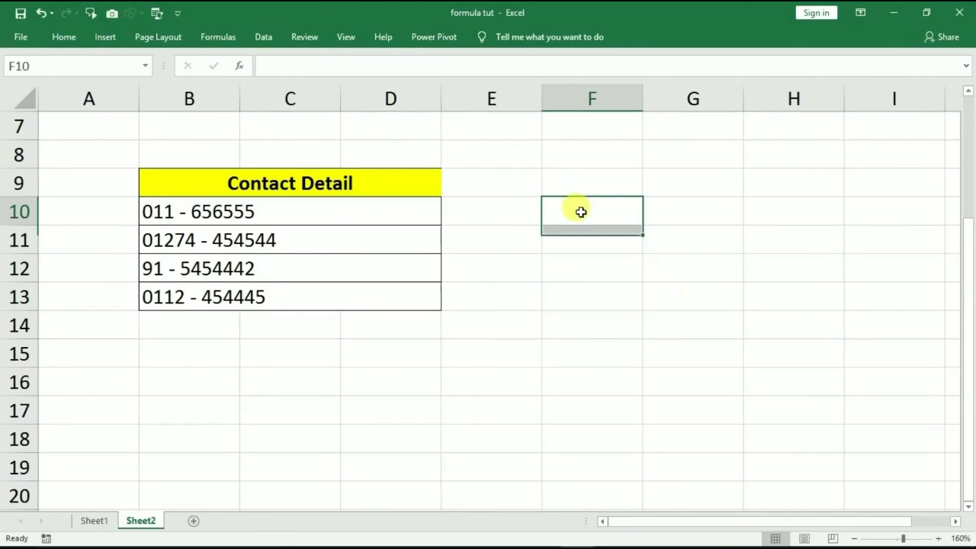
{"action": "double_click", "coordinate": [581, 212]}
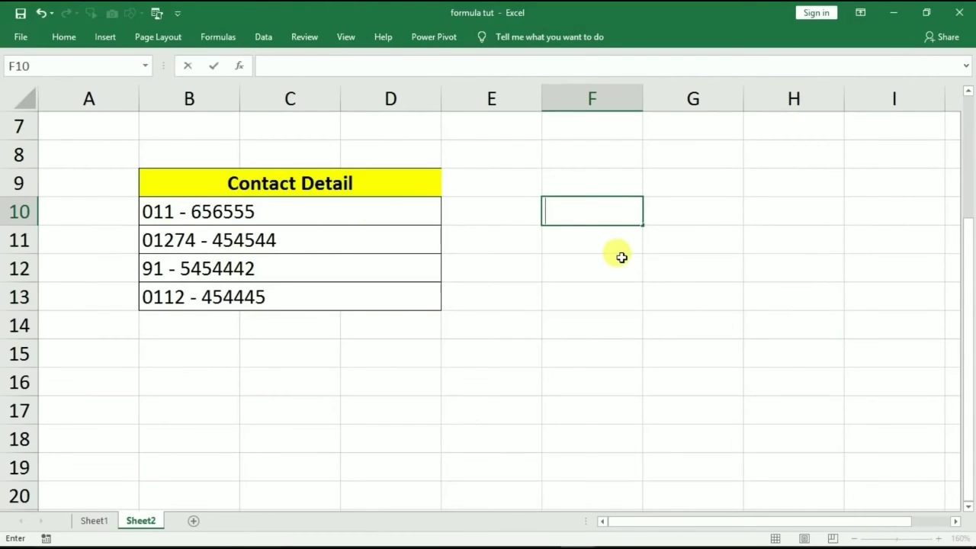
{"action": "type", "text": "=le"}
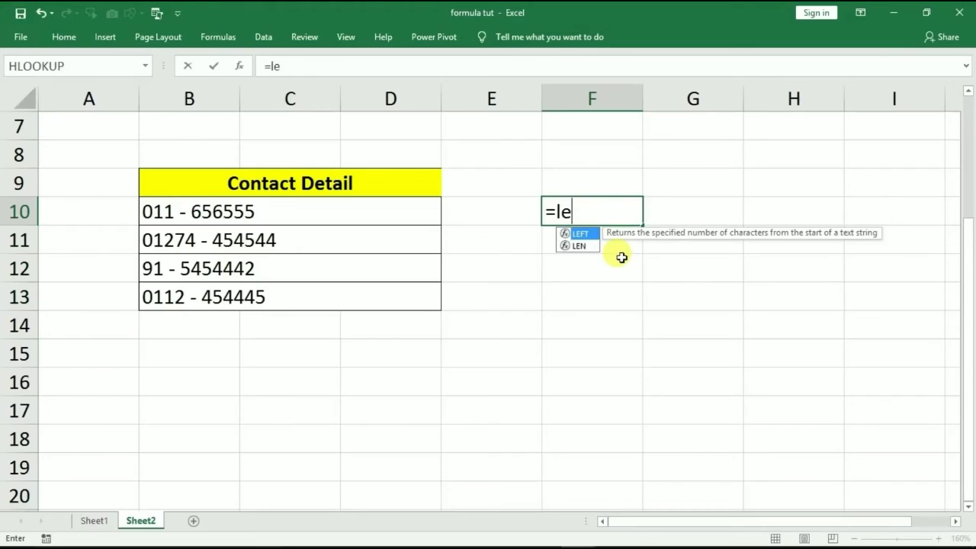
{"action": "type", "text": "ft("}
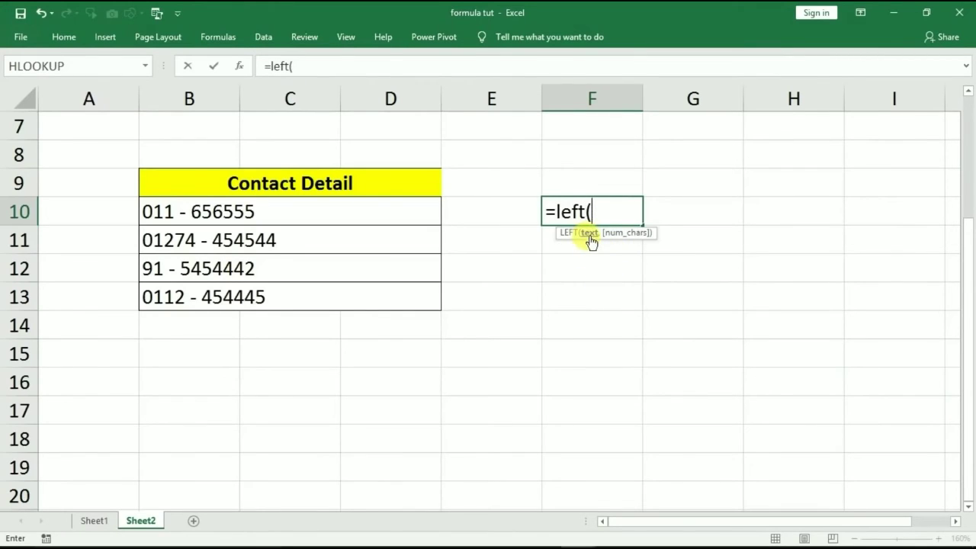
{"action": "left_click", "coordinate": [275, 211]}
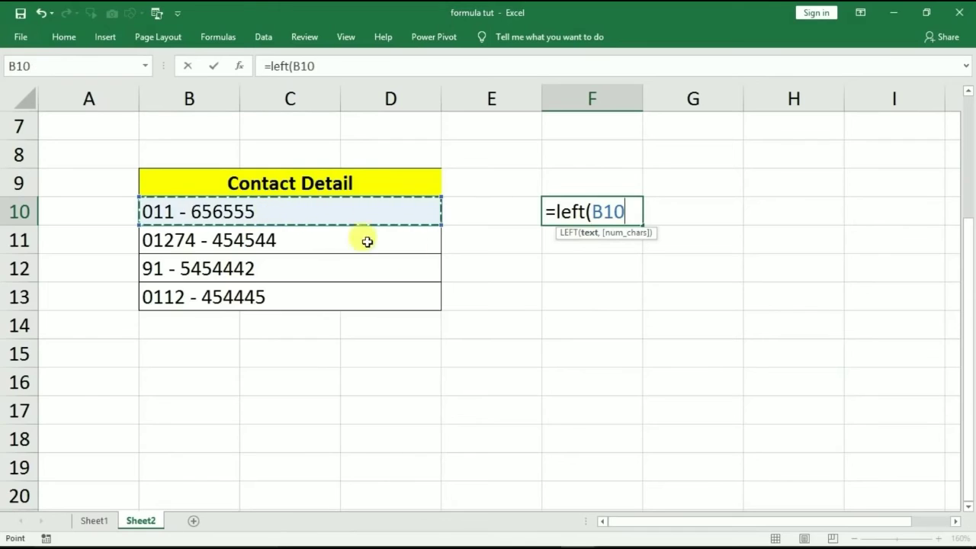
{"action": "type", "text": ","}
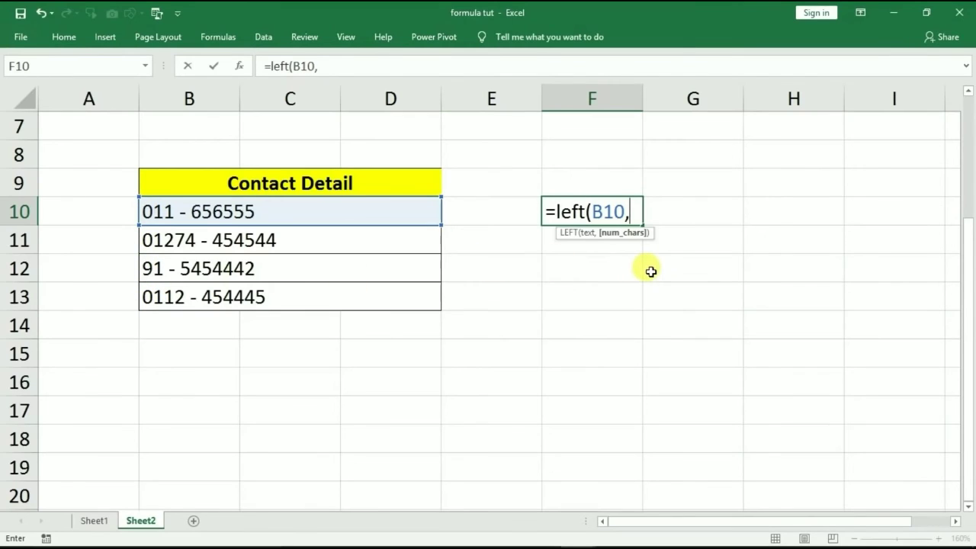
{"action": "type", "text": "find"}
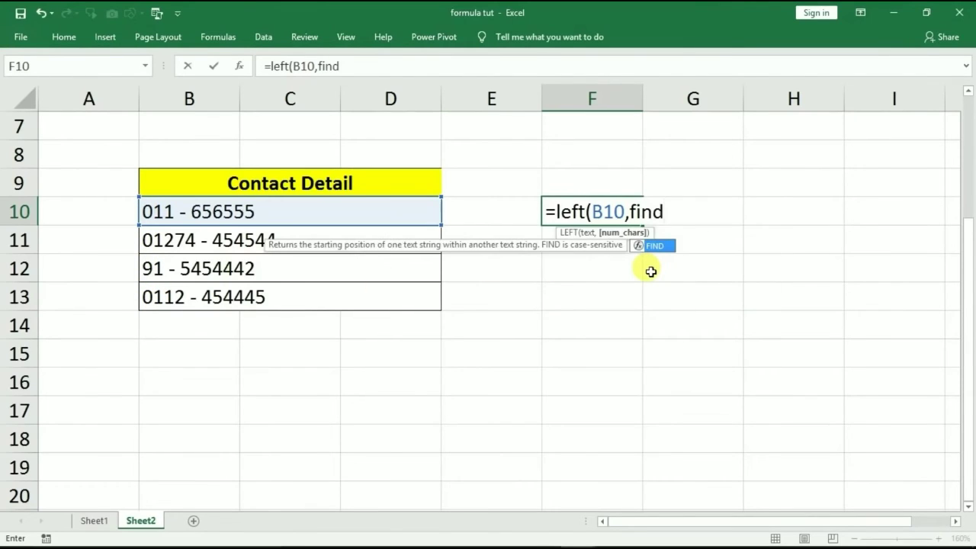
{"action": "type", "text": "(\"-"}
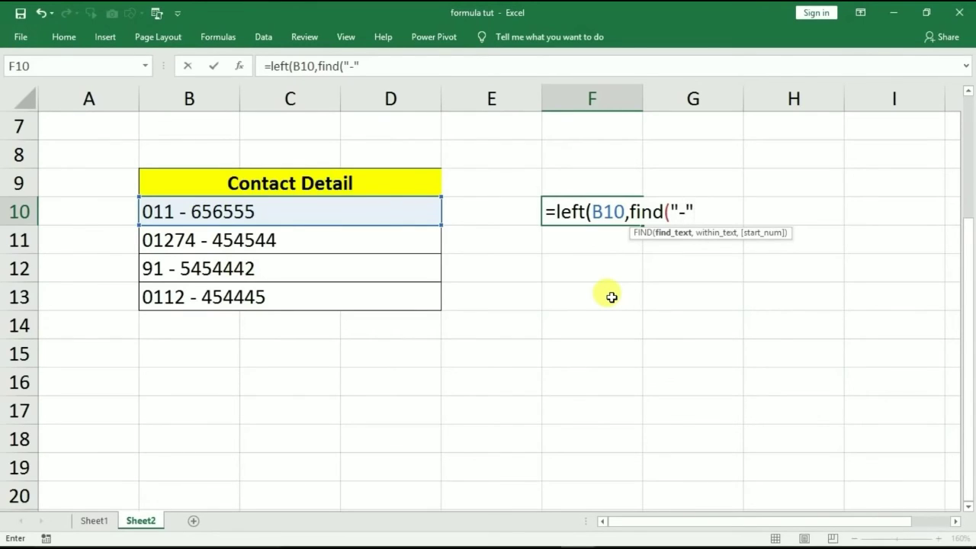
{"action": "type", "text": ","}
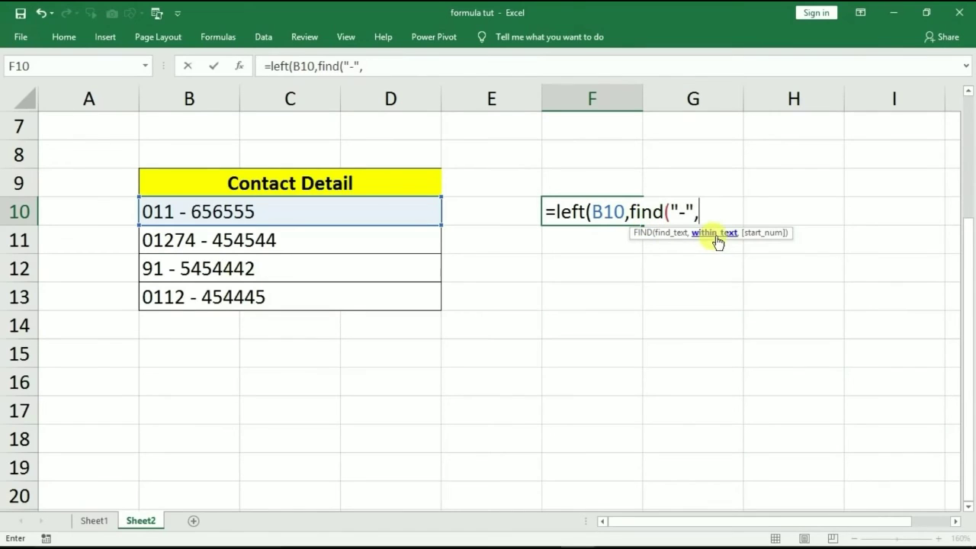
{"action": "left_click", "coordinate": [384, 212]}
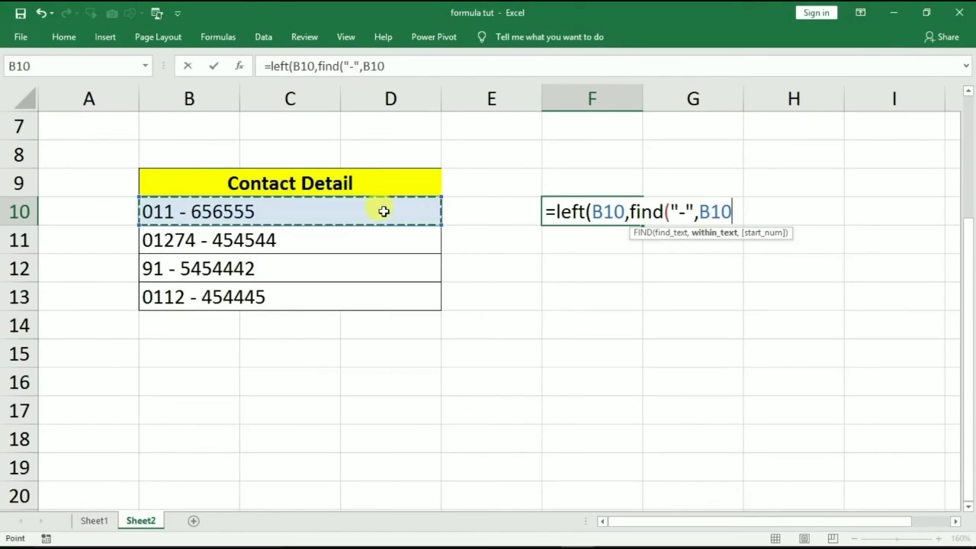
{"action": "type", "text": ")"}
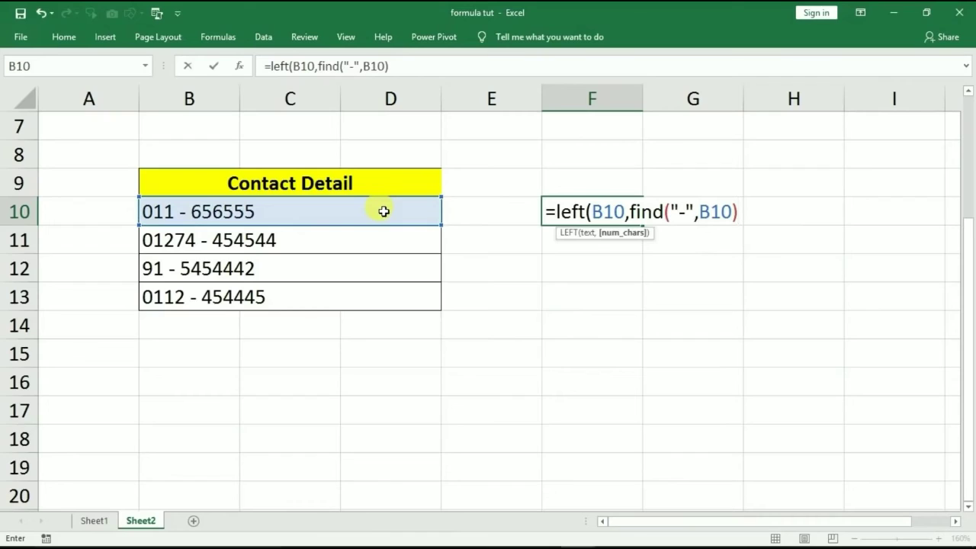
{"action": "type", "text": ")"}
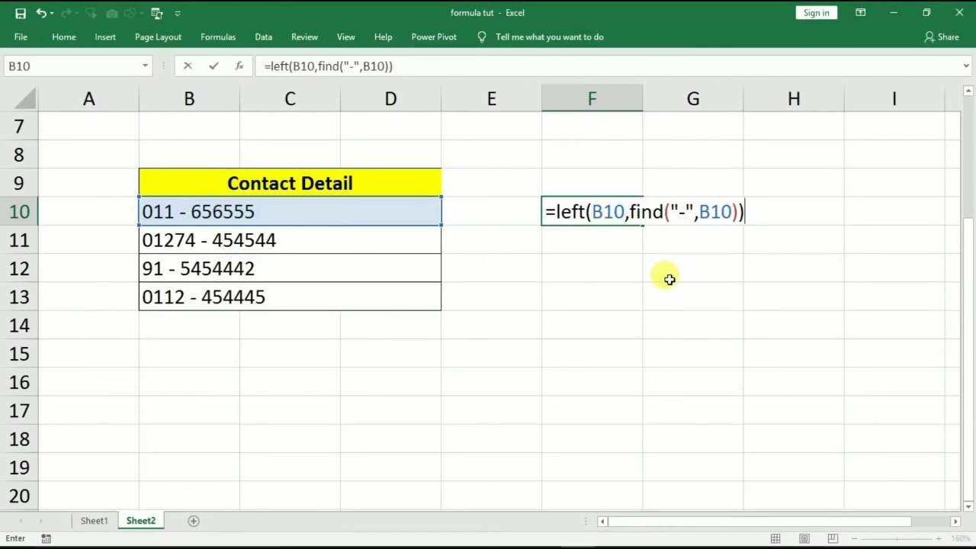
{"action": "key", "text": "Return"}
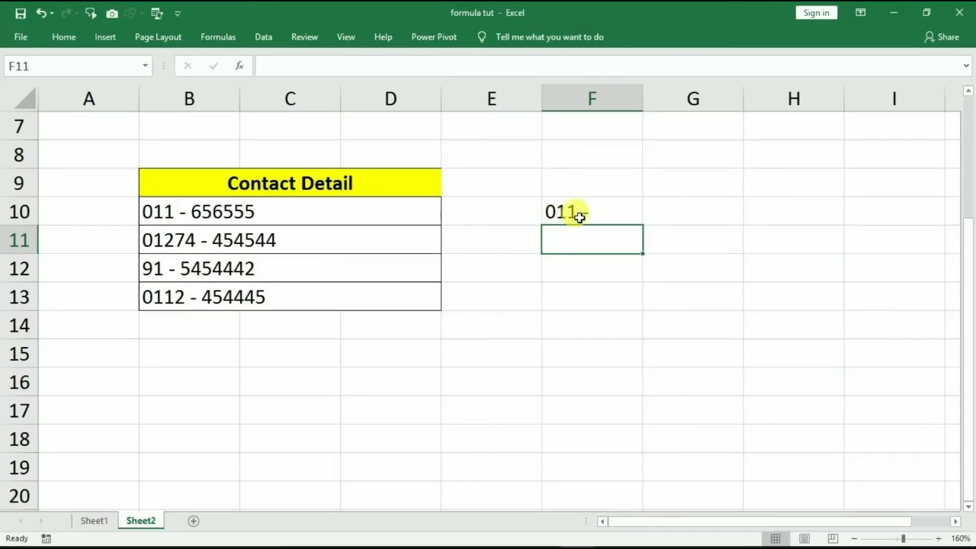
- Subtract 1 from the FIND result in F10, giving =LEFT(B10,FIND("-",B10)-1), and fill the formula down to F13
{"action": "left_click", "coordinate": [578, 214]}
{"action": "double_click", "coordinate": [577, 214]}
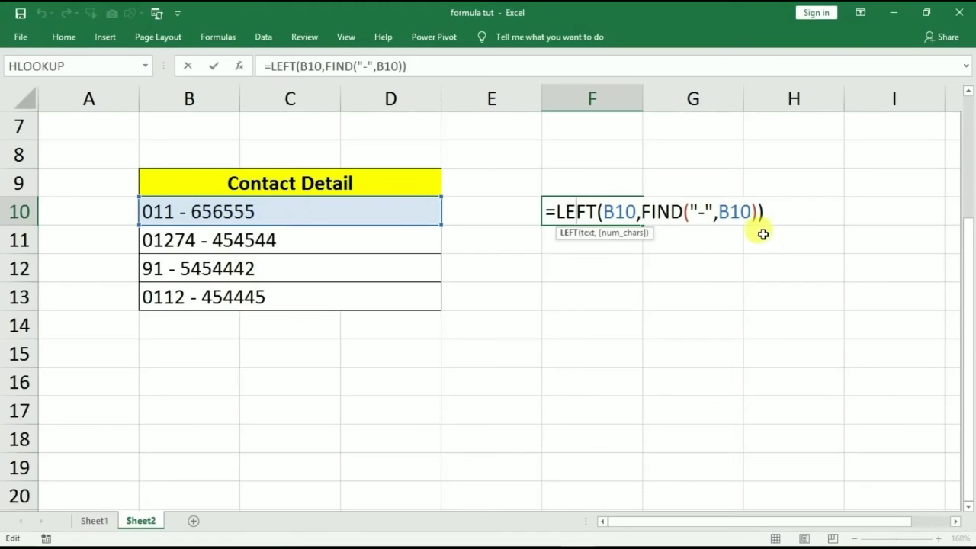
{"action": "left_click", "coordinate": [756, 211]}
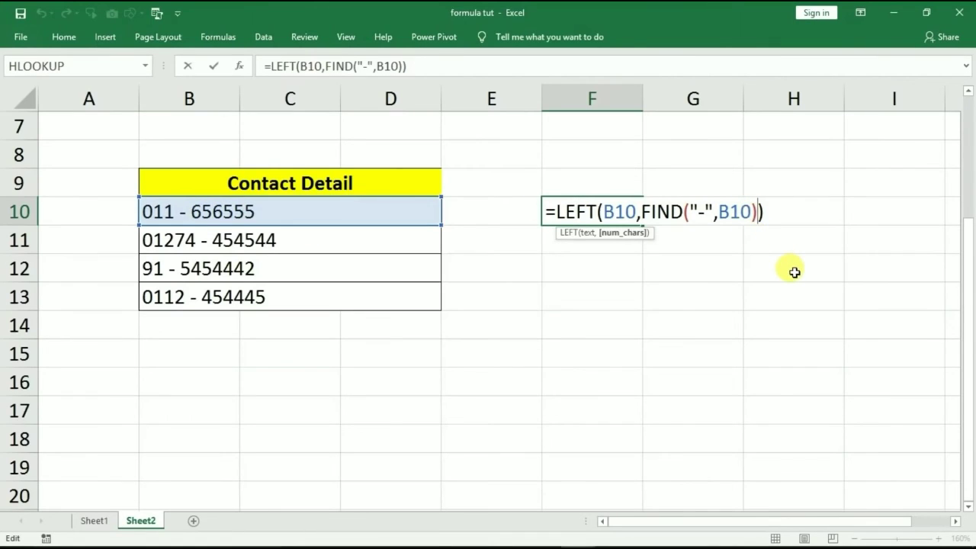
{"action": "type", "text": "-1"}
{"action": "key", "text": "Return"}
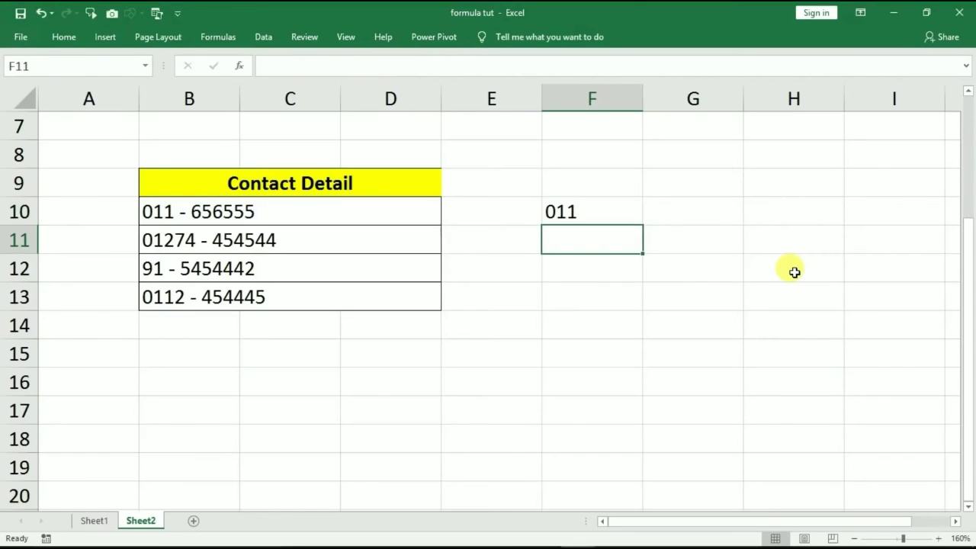
{"action": "left_click", "coordinate": [623, 215]}
{"action": "left_click_drag", "start_coordinate": [642, 228], "coordinate": [645, 299]}
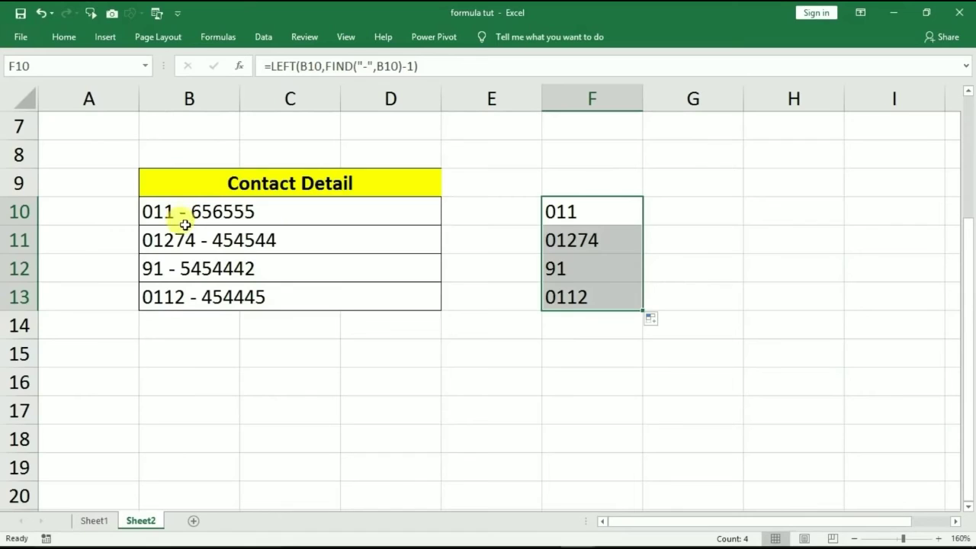
- Replace the hyphen in F10's FIND function with a space, giving =LEFT(B10,FIND(" ",B10)-1)
{"action": "double_click", "coordinate": [599, 211]}
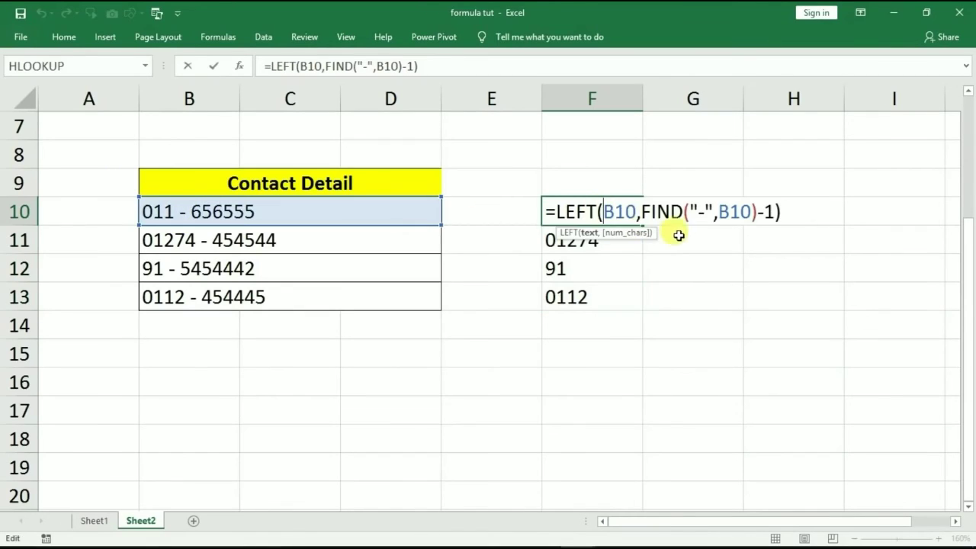
{"action": "left_click", "coordinate": [702, 208]}
{"action": "key", "text": "BackSpace"}
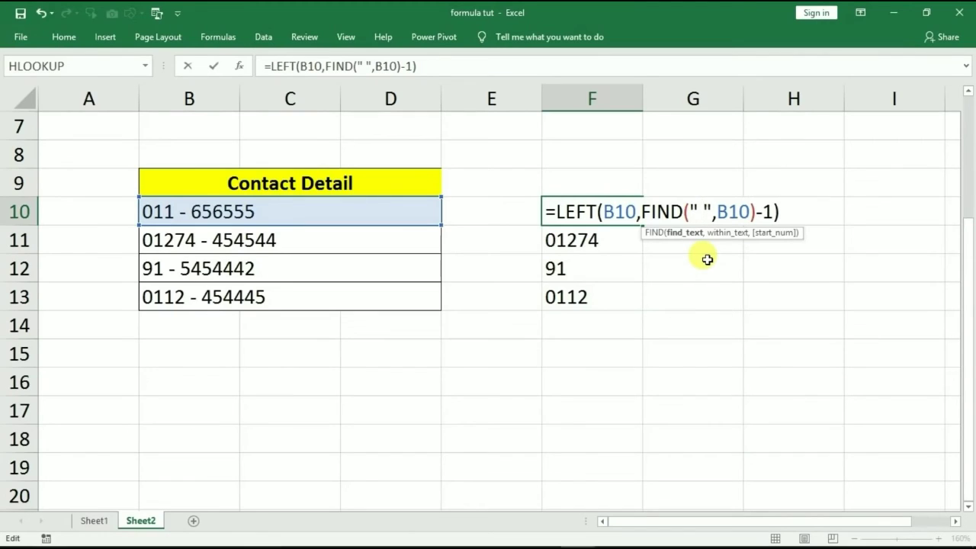
{"action": "key", "text": "Return"}
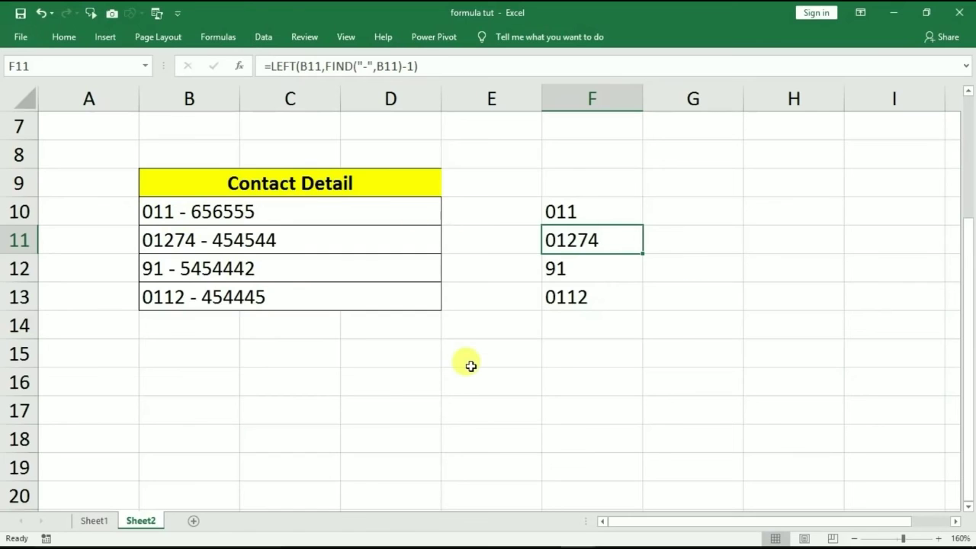
- Clear the existing Hidden Character entries in rows 216 to 219 on Sheet1
{"action": "left_click", "coordinate": [88, 523]}
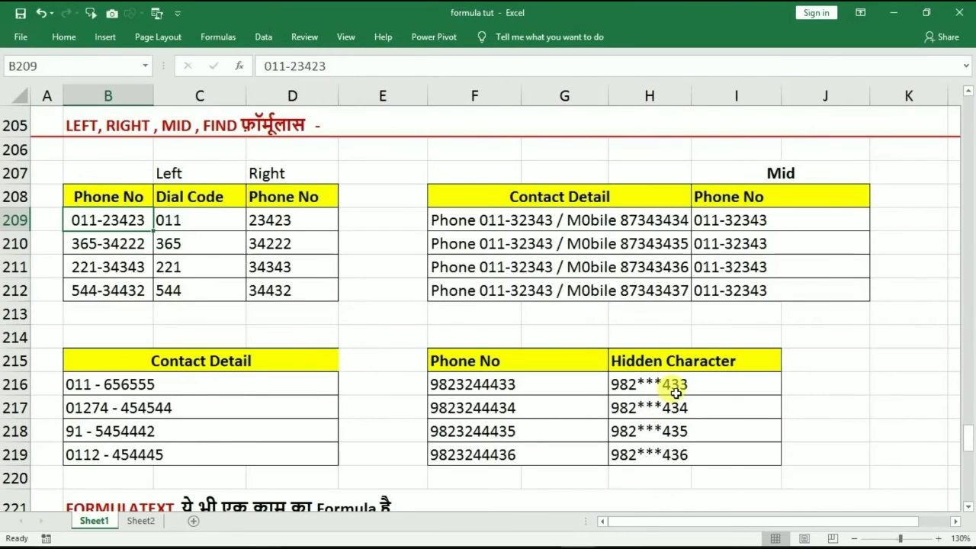
{"action": "left_click_drag", "start_coordinate": [674, 391], "coordinate": [670, 464]}
{"action": "key", "text": "Delete"}
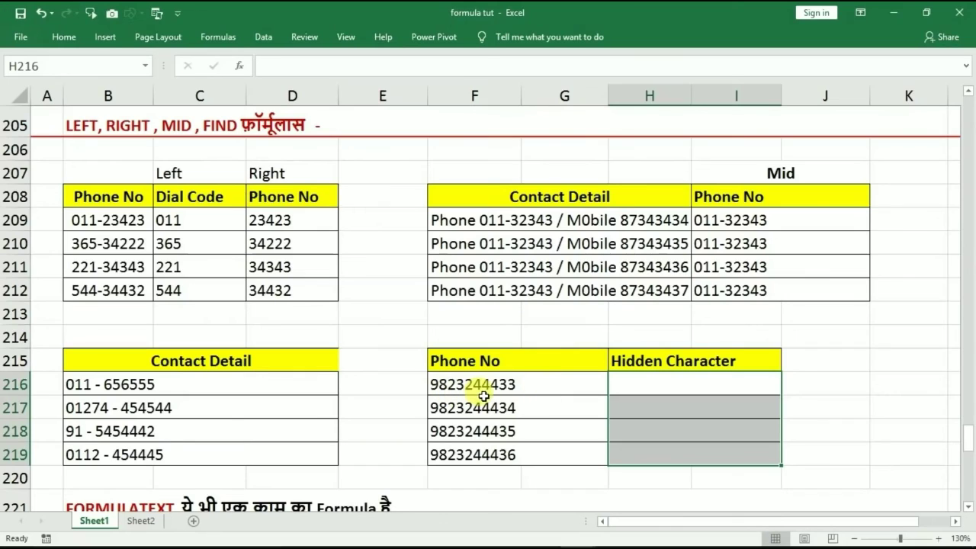
- Enter =LEFT(F216,3)&RIGHT(F216,3) in H216 to join the phone number's first and last three digits
{"action": "left_click", "coordinate": [628, 387]}
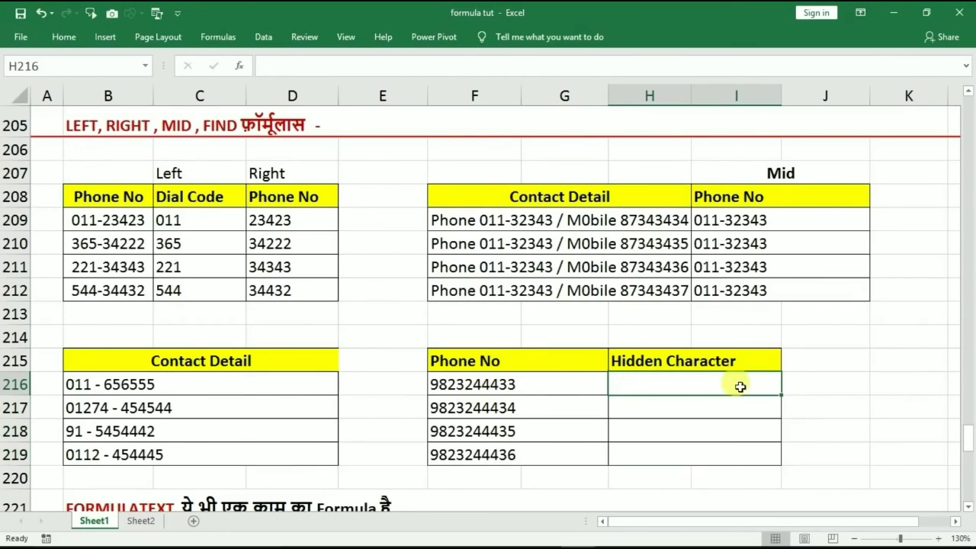
{"action": "type", "text": "="}
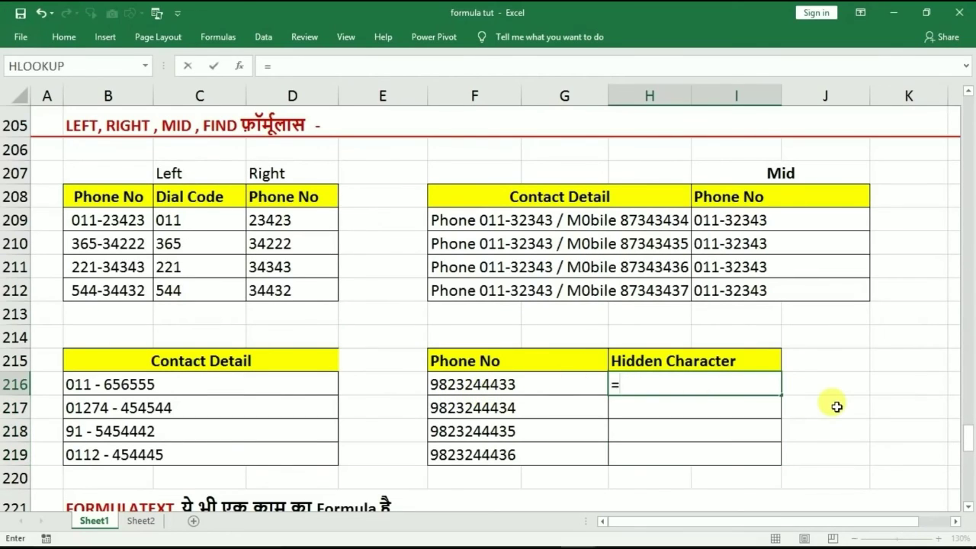
{"action": "type", "text": "left"}
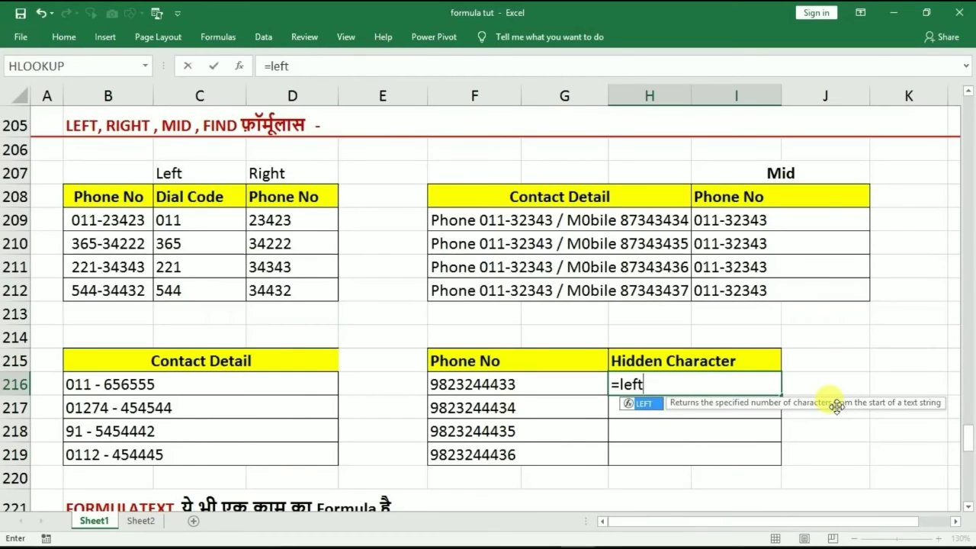
{"action": "type", "text": "("}
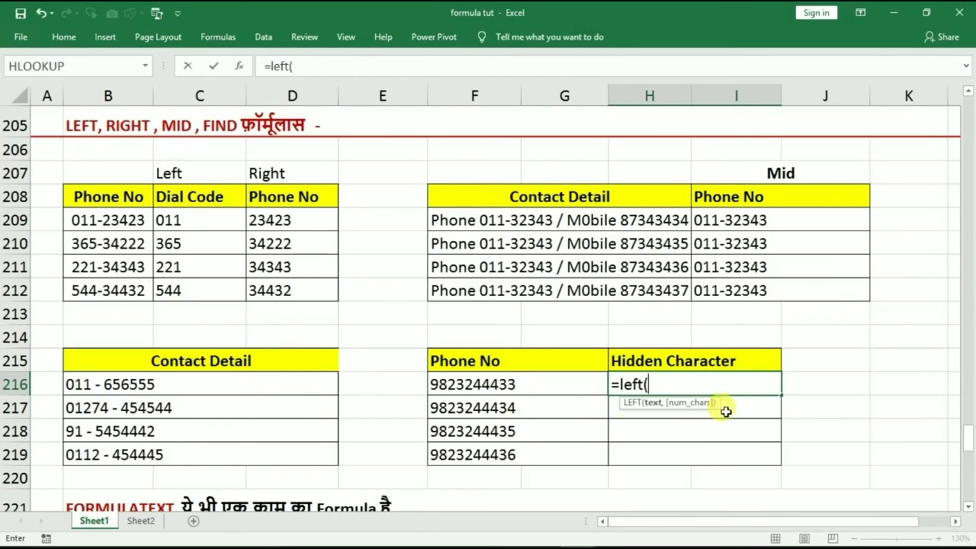
{"action": "left_click", "coordinate": [526, 384]}
{"action": "type", "text": ","}
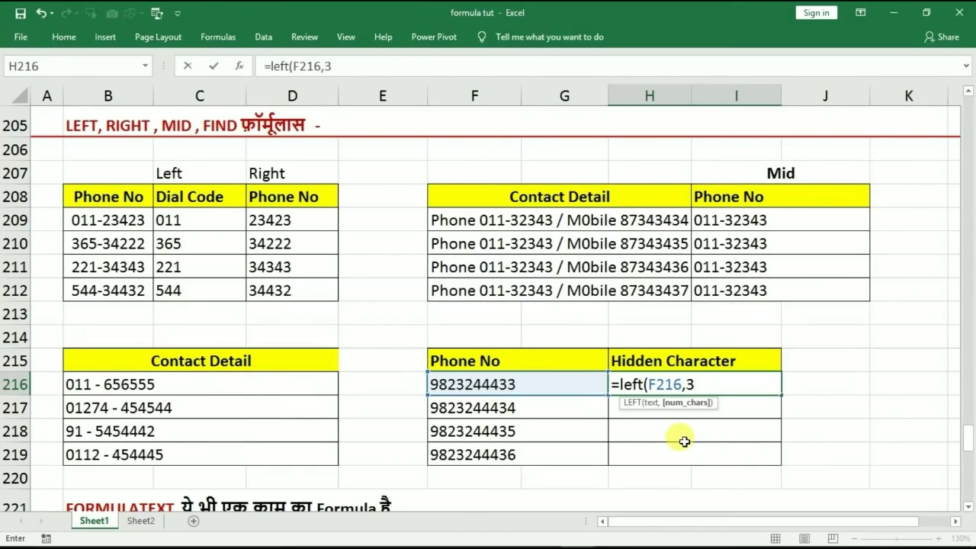
{"action": "type", "text": "3)"}
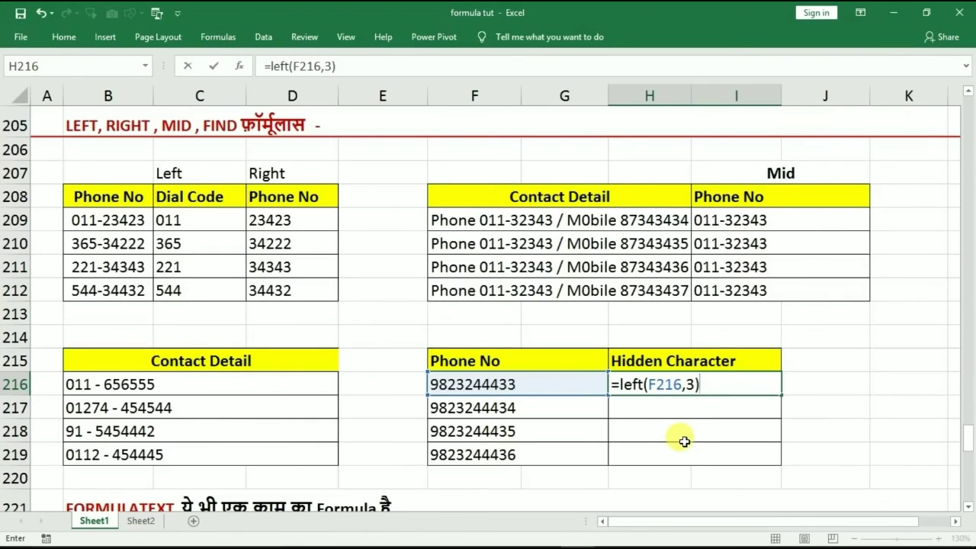
{"action": "type", "text": "&right"}
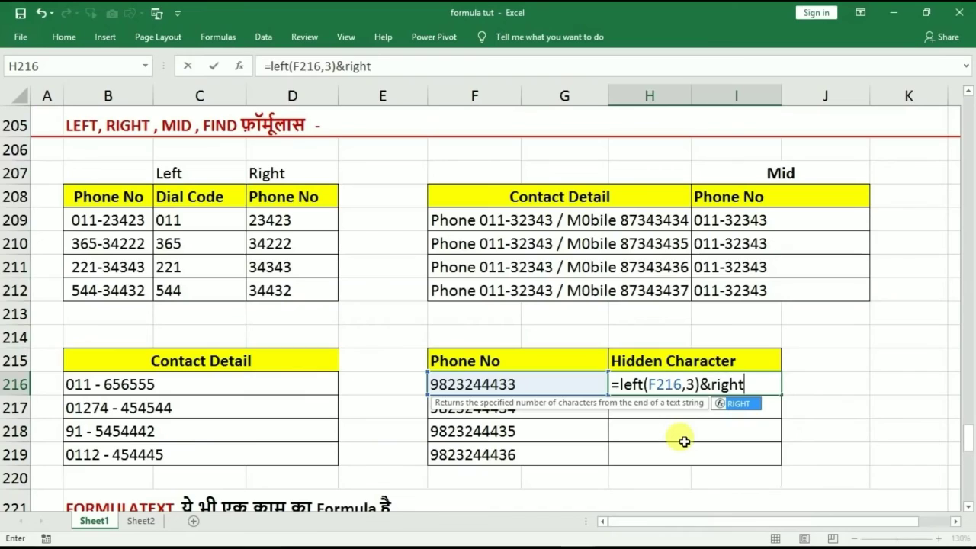
{"action": "type", "text": "("}
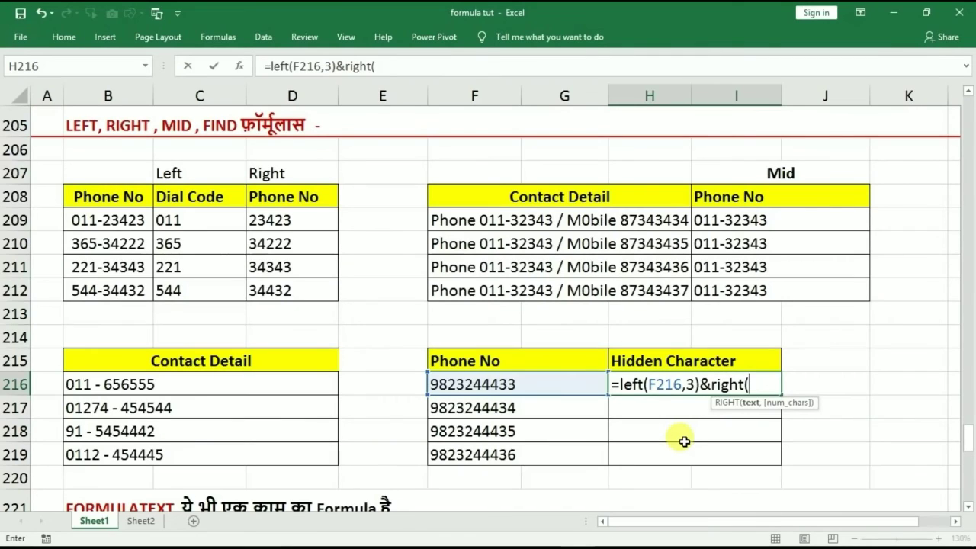
{"action": "left_click", "coordinate": [558, 386]}
{"action": "type", "text": ","}
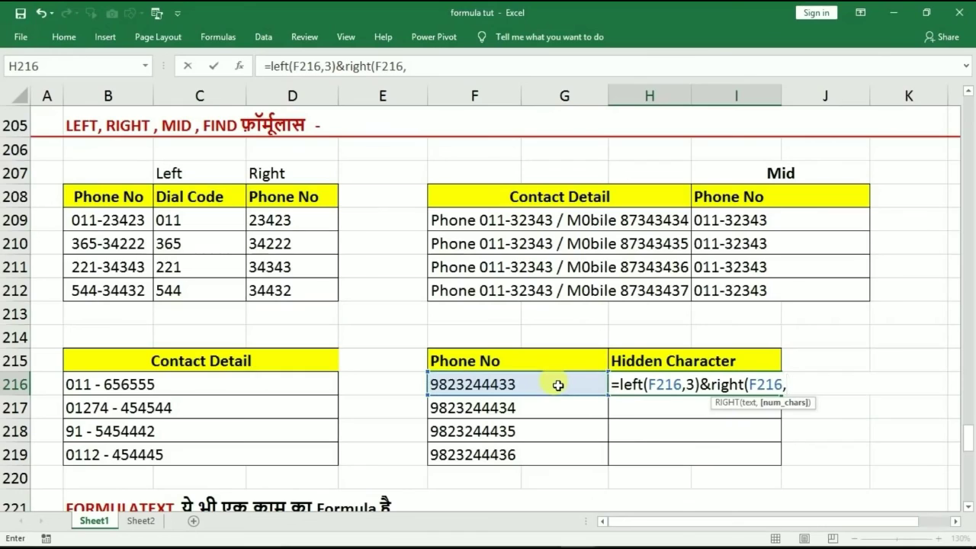
{"action": "type", "text": "3)"}
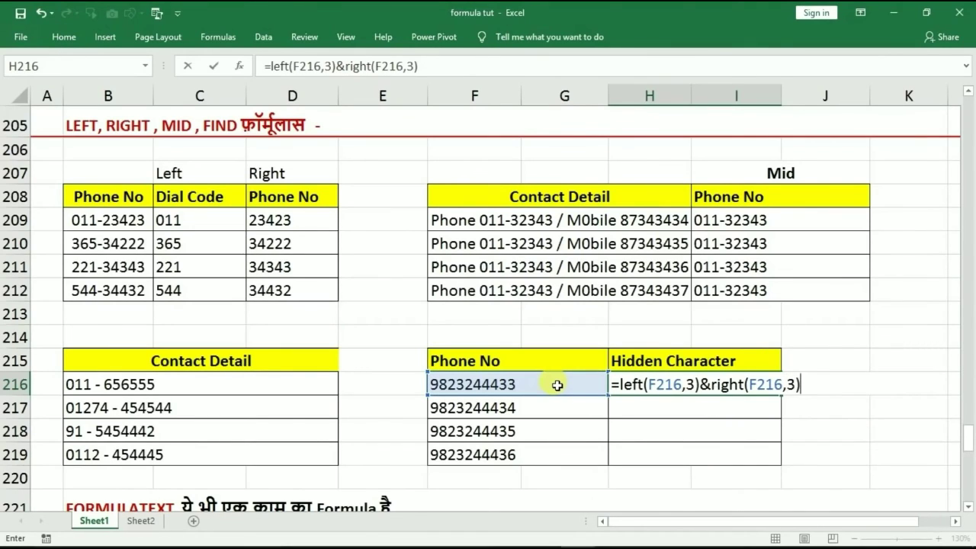
{"action": "key", "text": "ctrl+Return"}
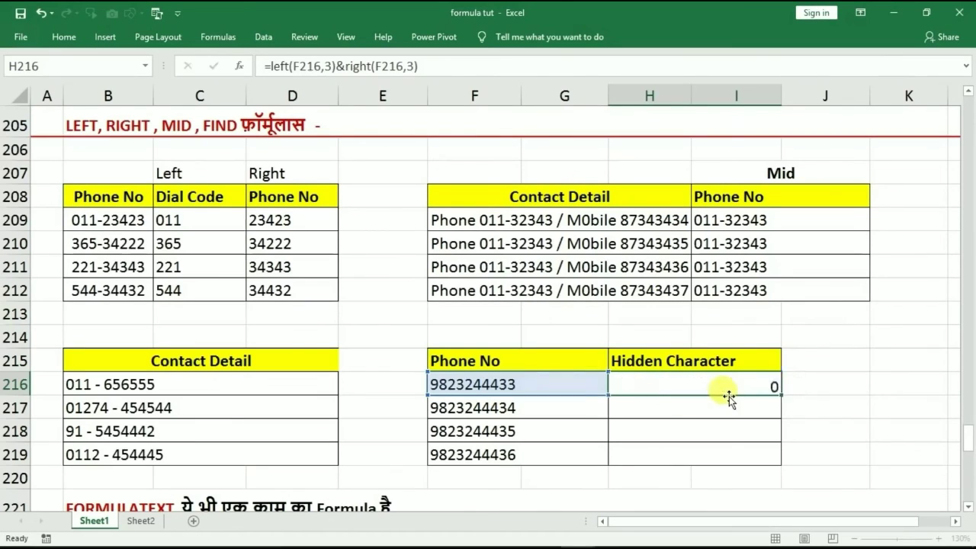
{"action": "key", "text": "Return"}
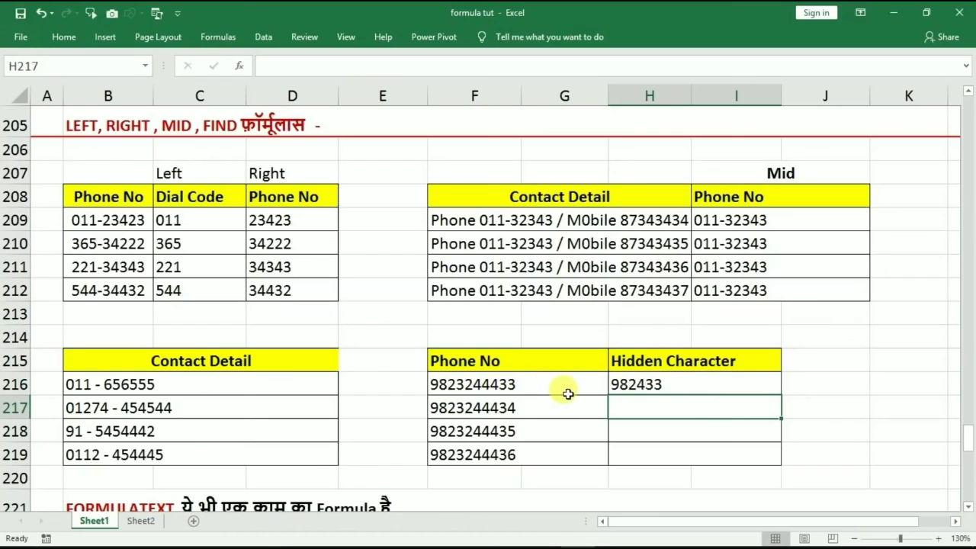
- Insert "****" between the LEFT and RIGHT parts of H216's formula, giving =LEFT(F216,3)&"****"&RIGHT(F216,3)
{"action": "left_click", "coordinate": [677, 389]}
{"action": "double_click", "coordinate": [700, 385]}
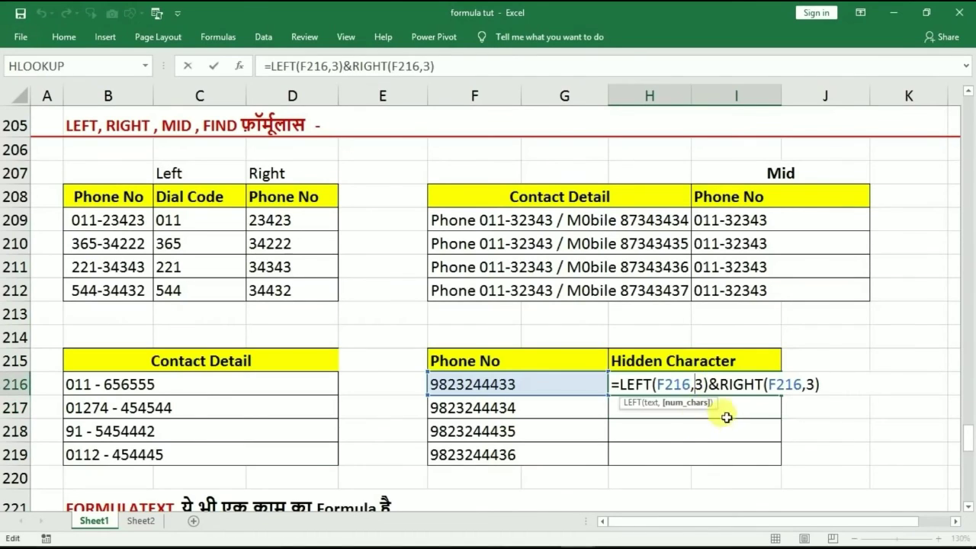
{"action": "left_click", "coordinate": [709, 389]}
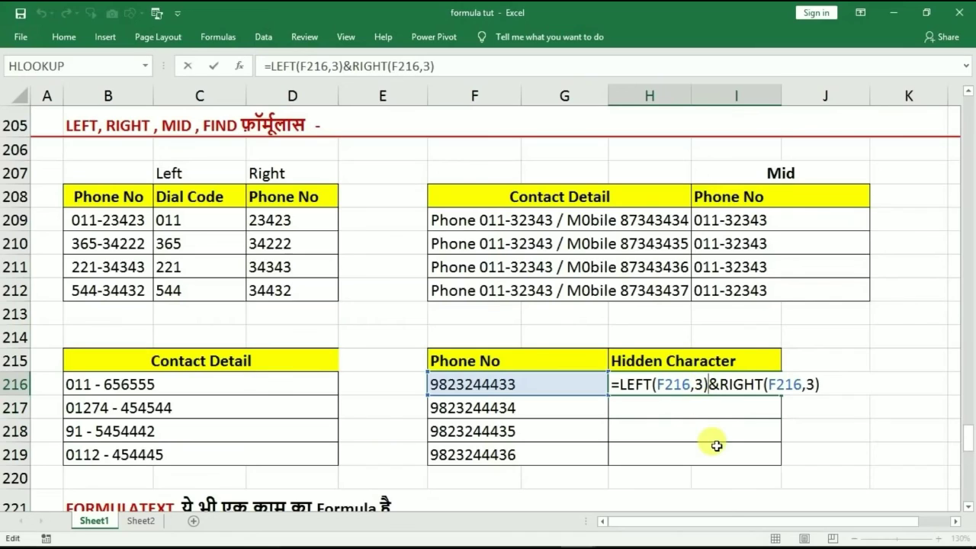
{"action": "type", "text": "&\"&"}
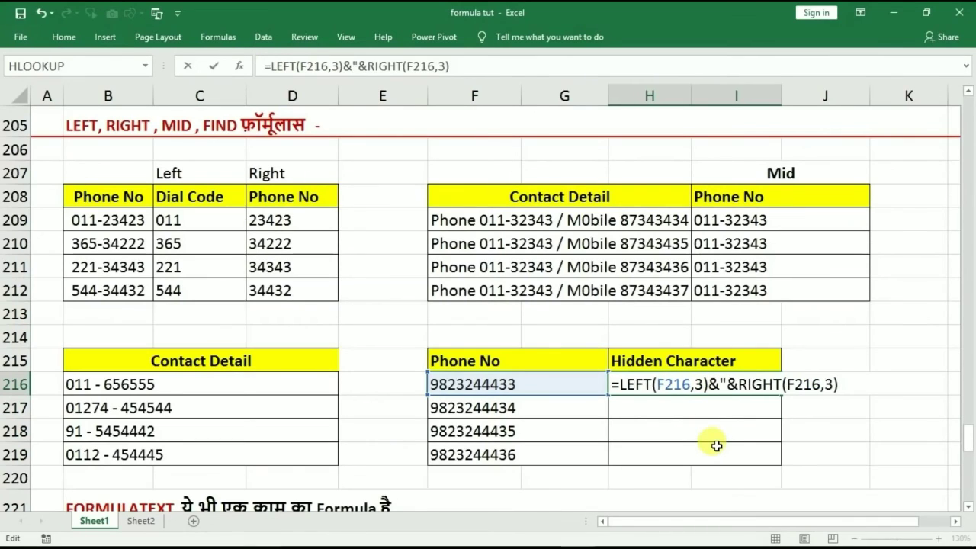
{"action": "type", "text": "****"}
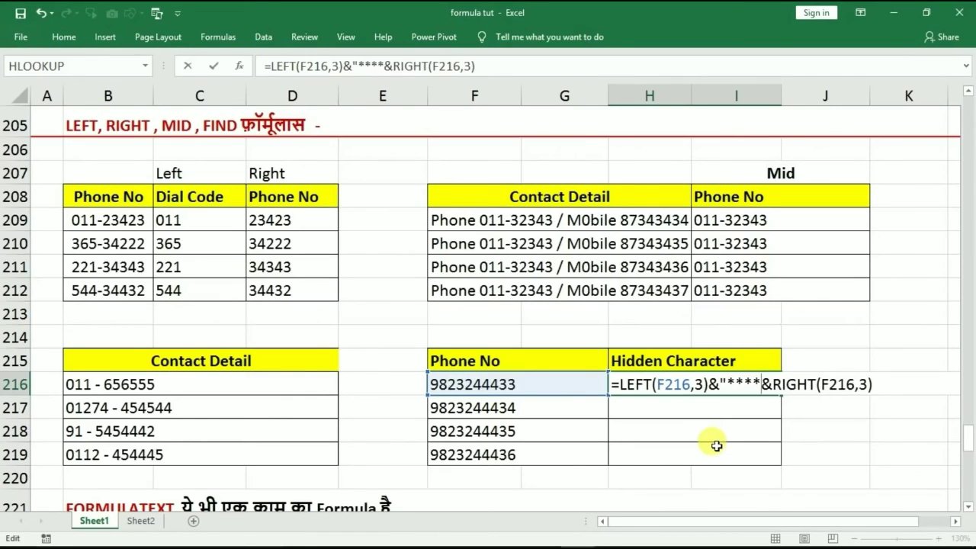
{"action": "type", "text": "\""}
{"action": "key", "text": "Return"}
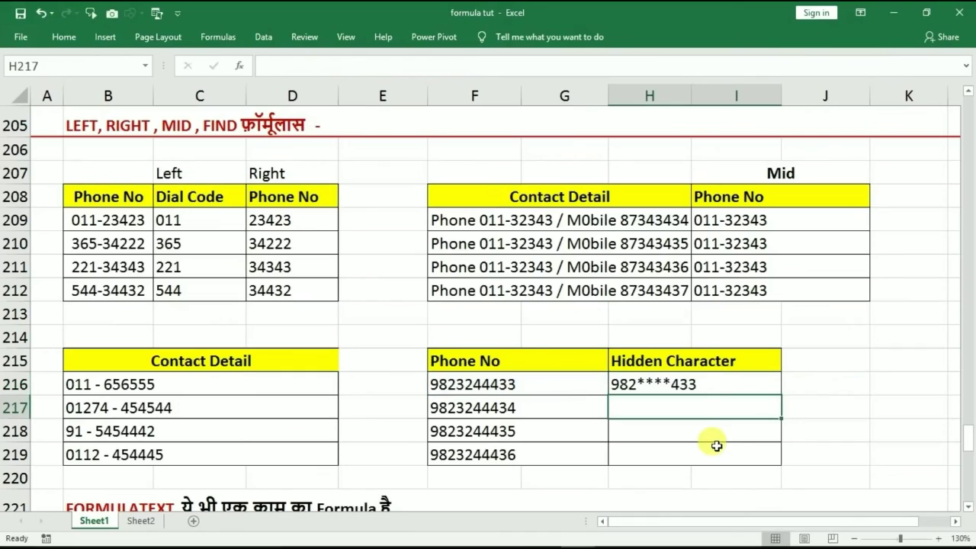
- Fill the masking formula from H216 down to H219 for the remaining phone numbers
{"action": "left_click", "coordinate": [736, 384]}
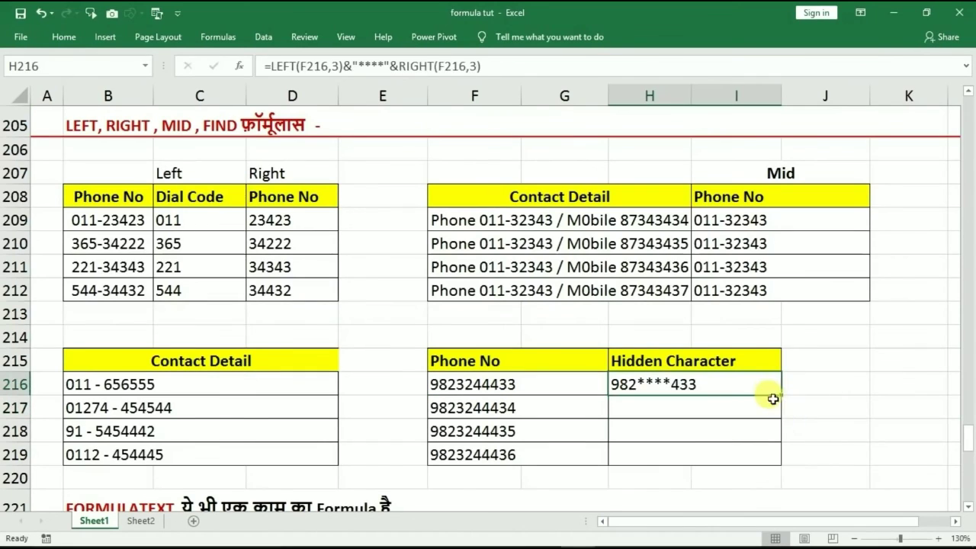
{"action": "left_click_drag", "start_coordinate": [779, 396], "coordinate": [777, 462]}
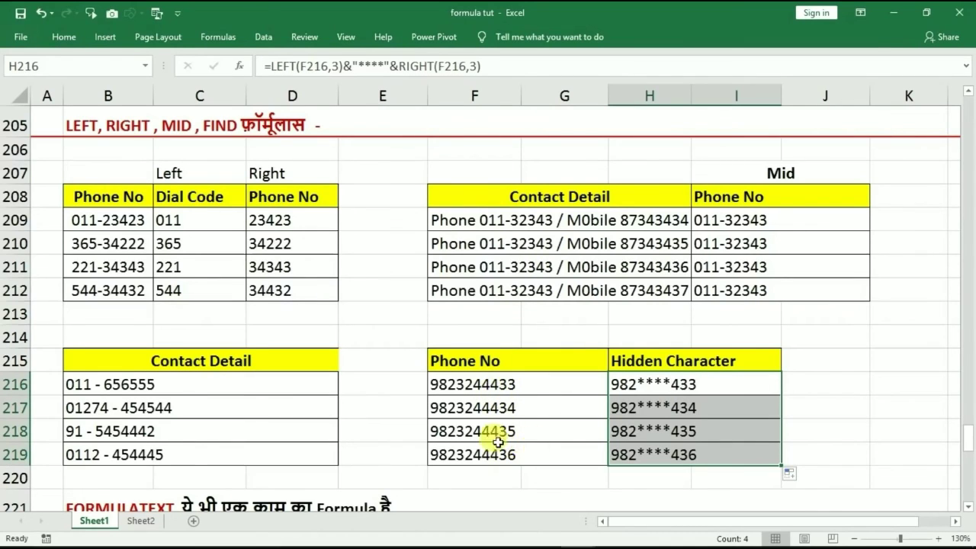
{"action": "left_click", "coordinate": [493, 386]}
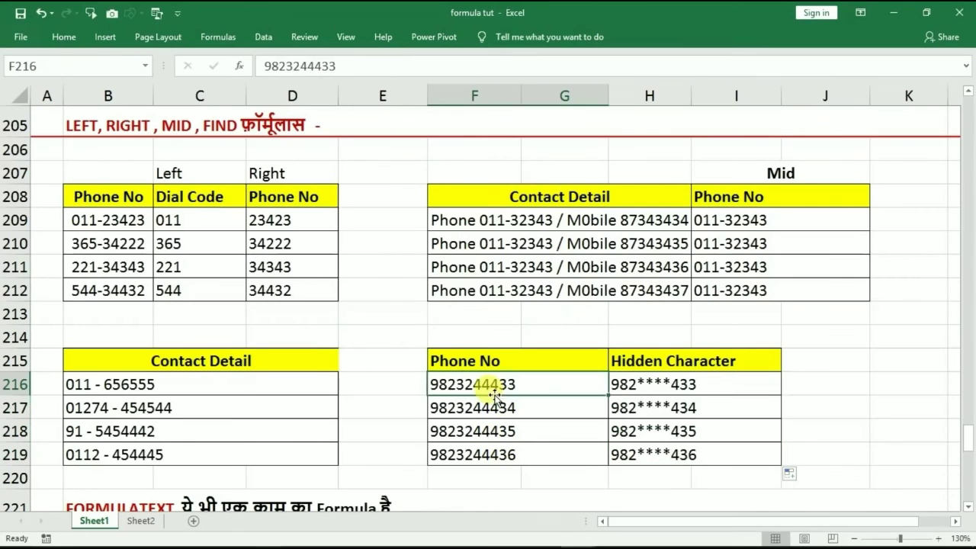
- Look over the FORMULATEXT section and its masked phone number table starting at row 221 on Sheet1
{"action": "scroll", "coordinate": [497, 390], "scroll_direction": "down", "scroll_amount": 5}
{"action": "scroll", "coordinate": [496, 390], "scroll_direction": "down", "scroll_amount": 1}
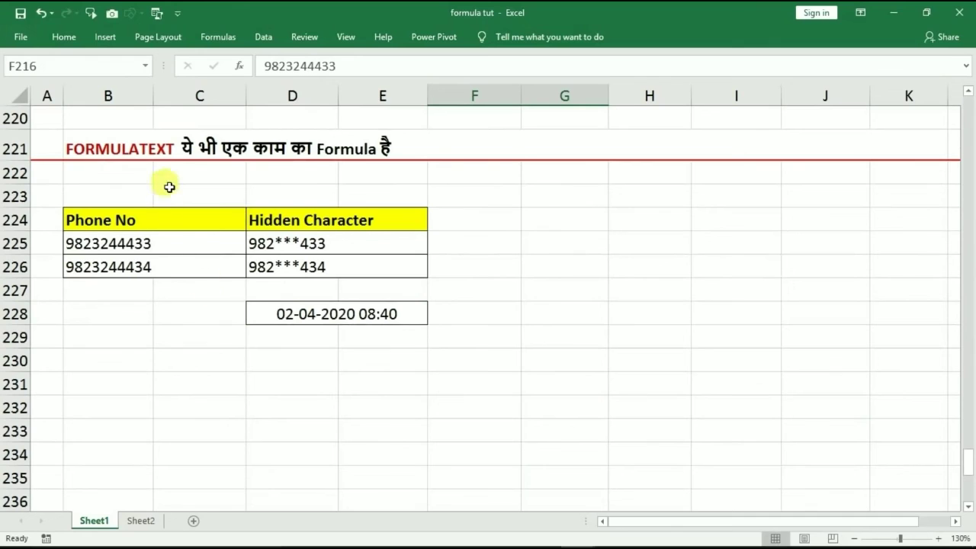
{"action": "left_click", "coordinate": [560, 284]}
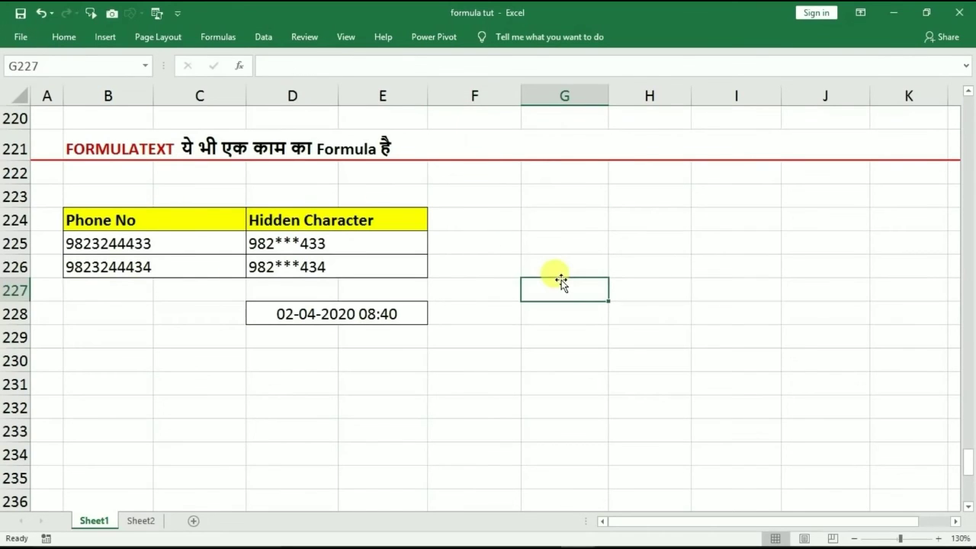
{"action": "key", "text": "Down"}
{"action": "key", "text": "Down"}
{"action": "key", "text": "Down"}
{"action": "key", "text": "Down"}
{"action": "key", "text": "Down"}
{"action": "key", "text": "Down"}
{"action": "key", "text": "Down"}
{"action": "key", "text": "Down"}
{"action": "key", "text": "Down"}
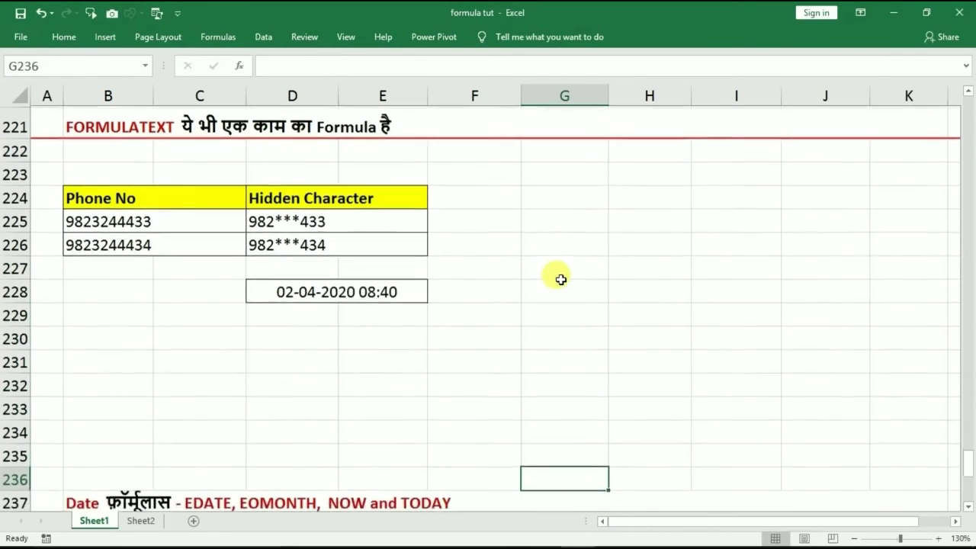
{"action": "key", "text": "Down"}
{"action": "key", "text": "Up"}
{"action": "key", "text": "Up"}
{"action": "key", "text": "Up"}
{"action": "key", "text": "Up"}
{"action": "key", "text": "Up"}
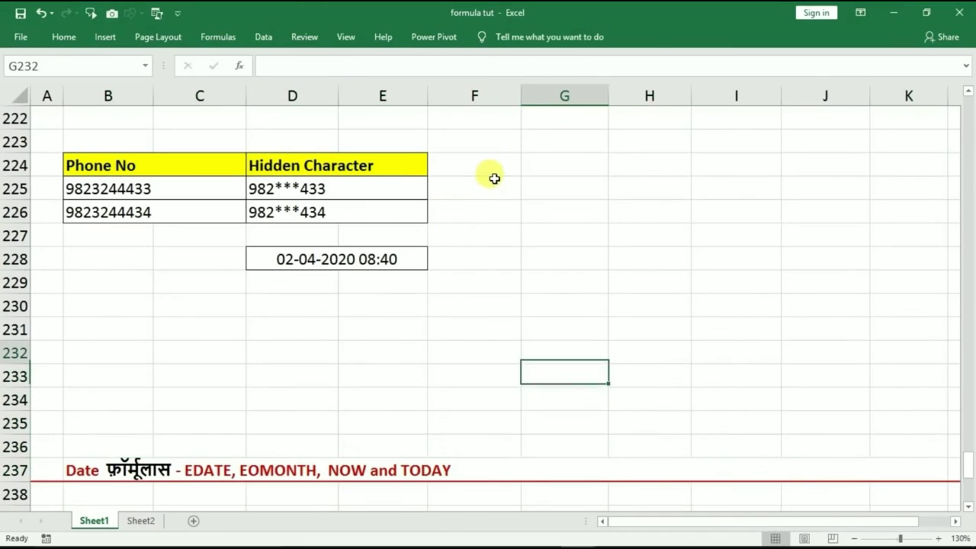
- Inspect the masking formula in D225, turning Show Formulas on for the sheet and off again
{"action": "left_click", "coordinate": [357, 190]}
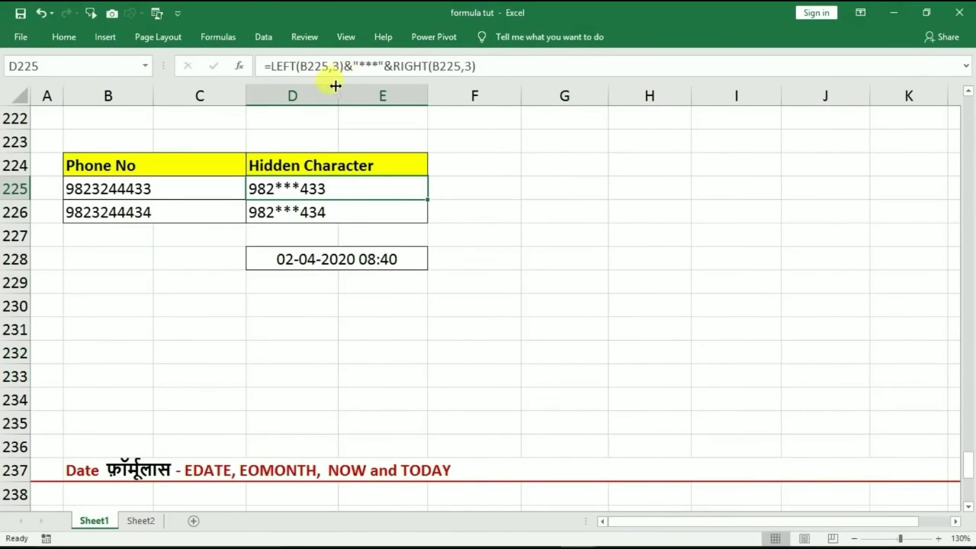
{"action": "left_click", "coordinate": [218, 37]}
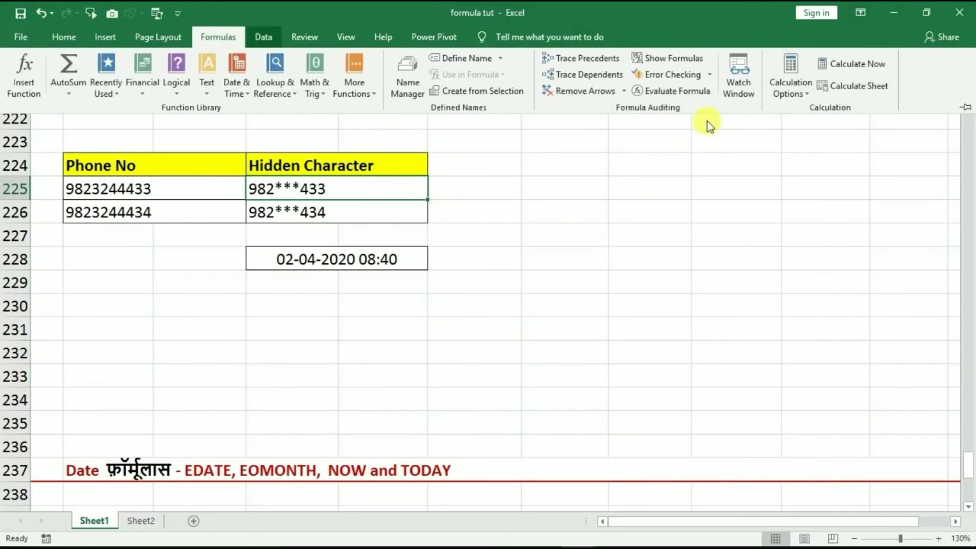
{"action": "left_click", "coordinate": [675, 59]}
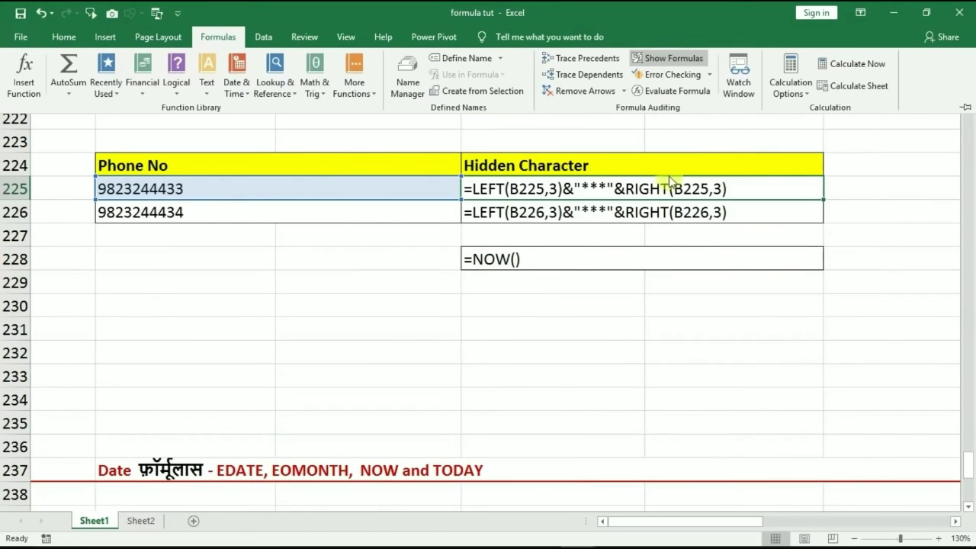
{"action": "left_click", "coordinate": [656, 60]}
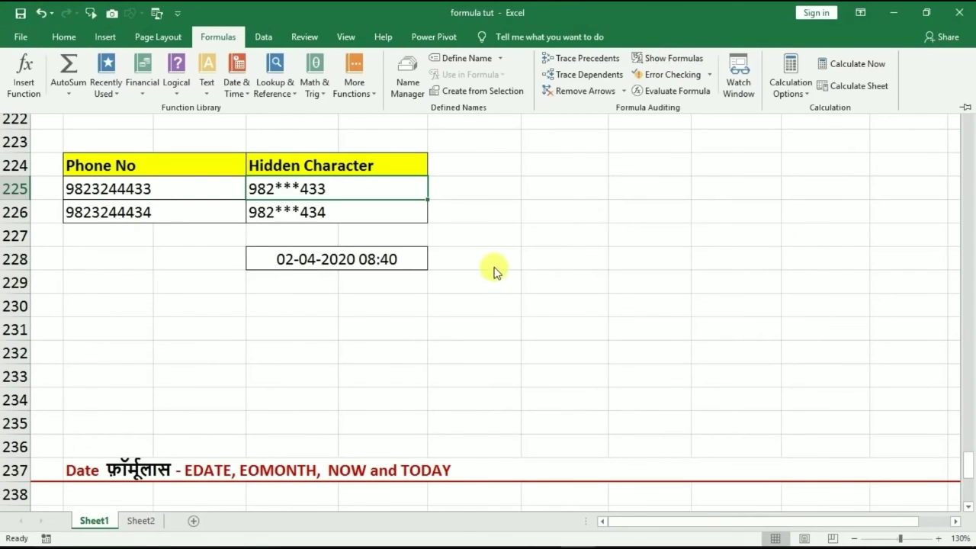
{"action": "left_click", "coordinate": [538, 202]}
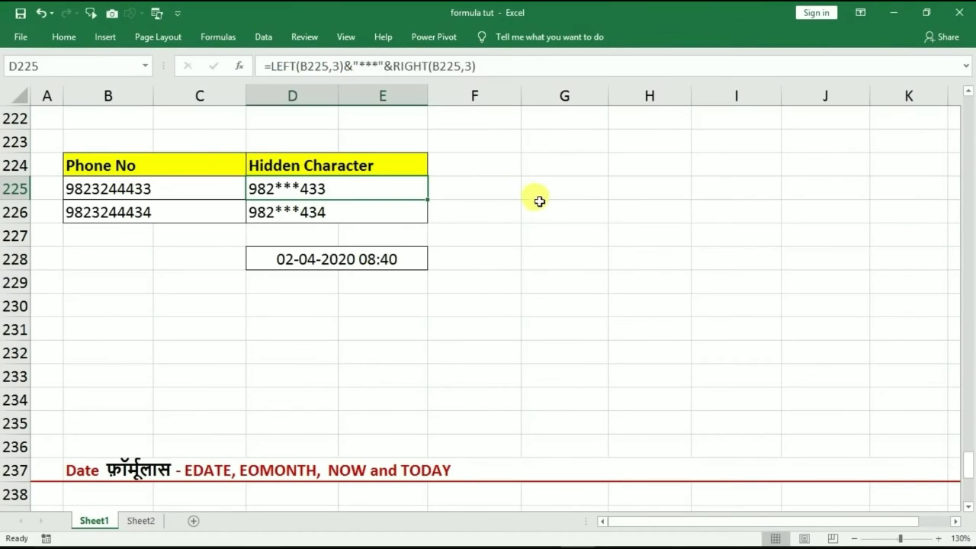
{"action": "left_click", "coordinate": [538, 202]}
- Enter =FORMULATEXT(D225) in G225 to display the masking formula of D225 as text
{"action": "scroll", "coordinate": [508, 244], "scroll_direction": "up", "scroll_amount": 1}
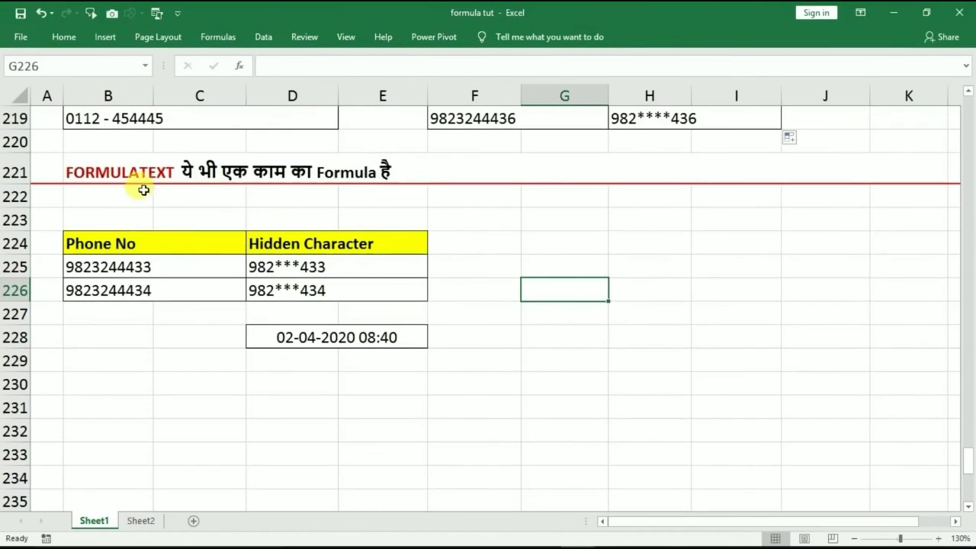
{"action": "left_click", "coordinate": [534, 259]}
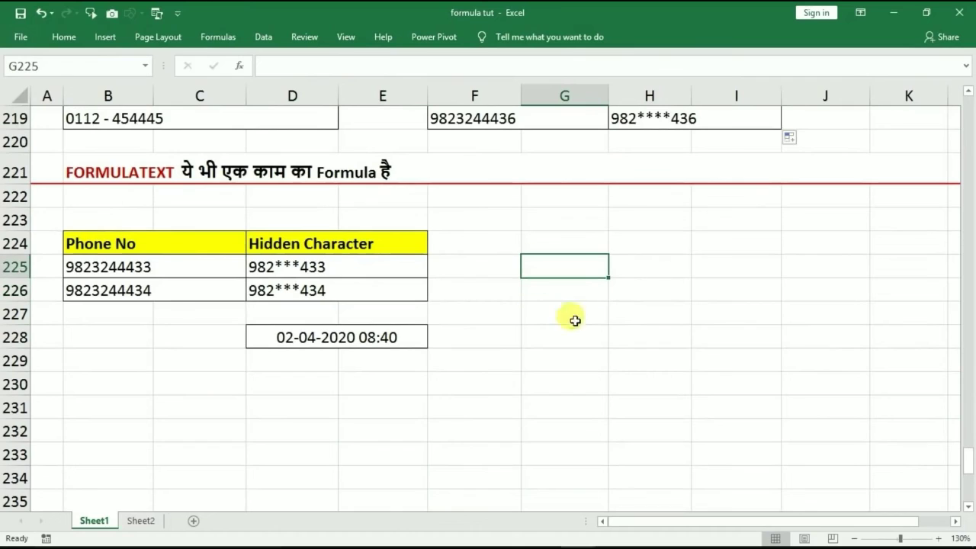
{"action": "type", "text": "=for"}
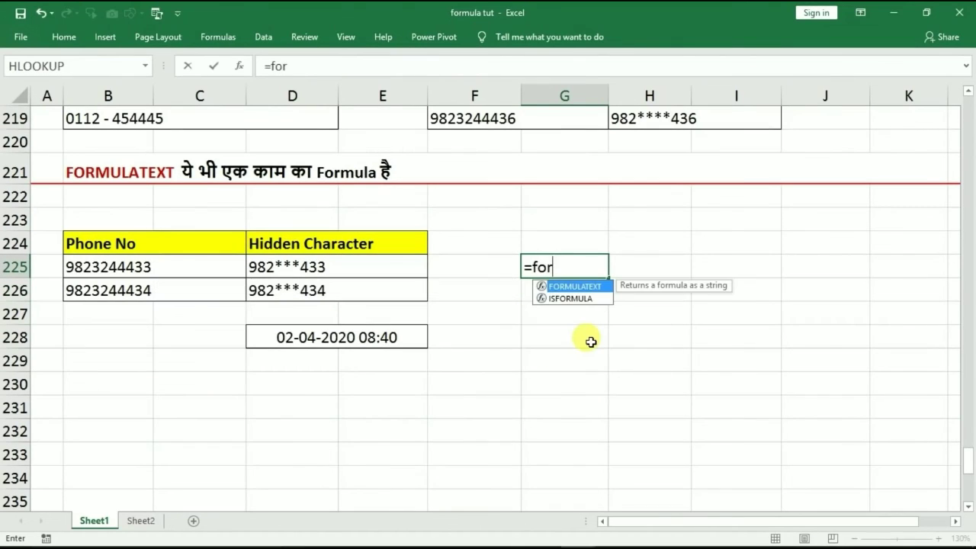
{"action": "type", "text": "mulat"}
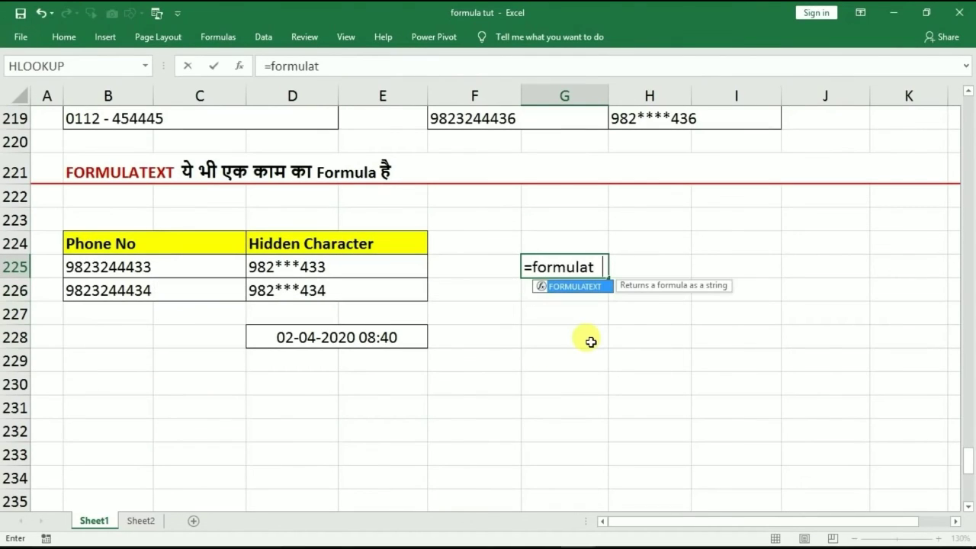
{"action": "type", "text": "e"}
{"action": "key", "text": "Tab"}
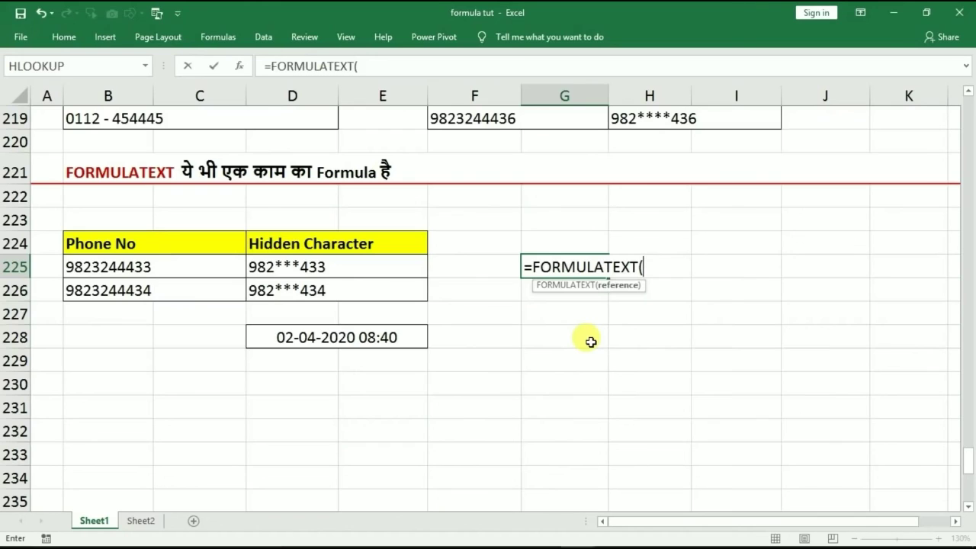
{"action": "left_click", "coordinate": [370, 271]}
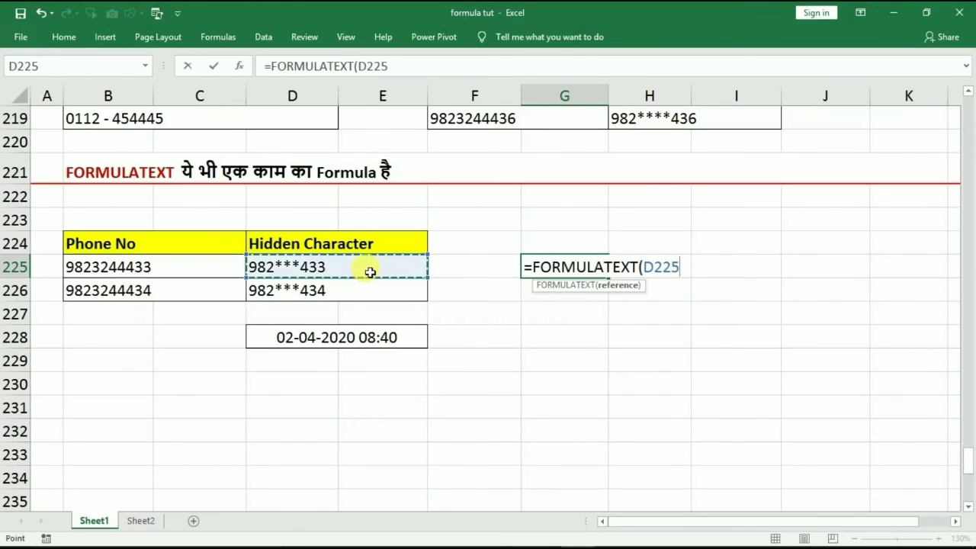
{"action": "key", "text": "Return"}
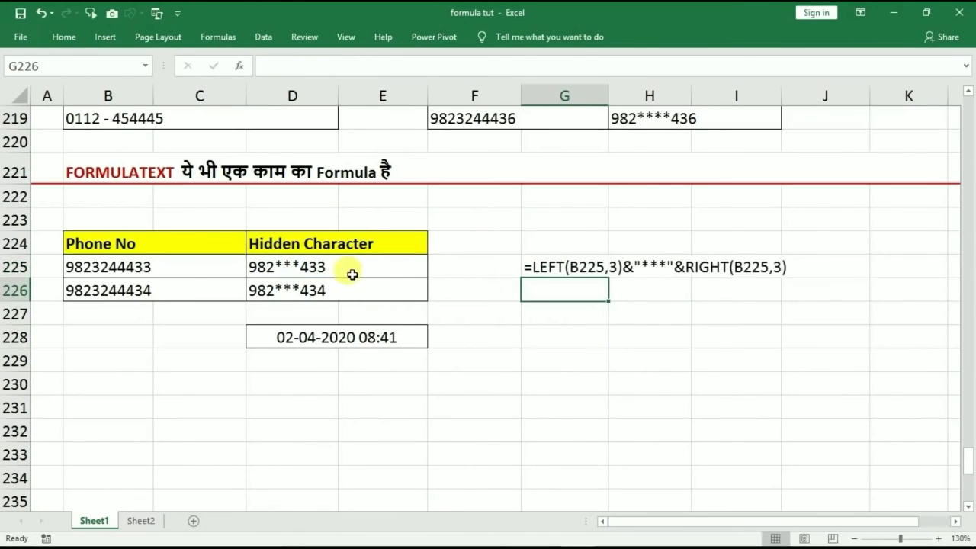
- Fill the FORMULATEXT formula from G225 down to G226 and undo that fill
{"action": "left_click", "coordinate": [587, 266]}
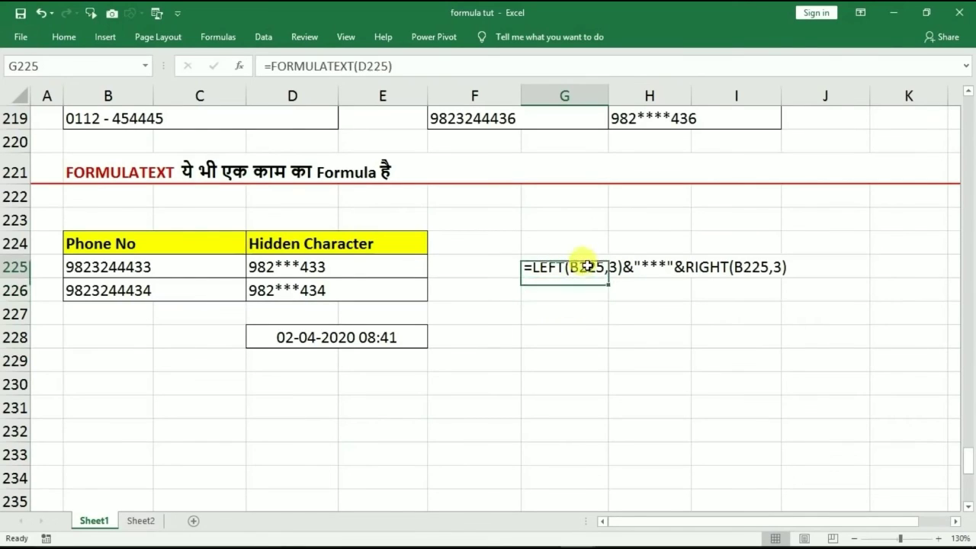
{"action": "left_click", "coordinate": [632, 360]}
{"action": "left_click", "coordinate": [571, 267]}
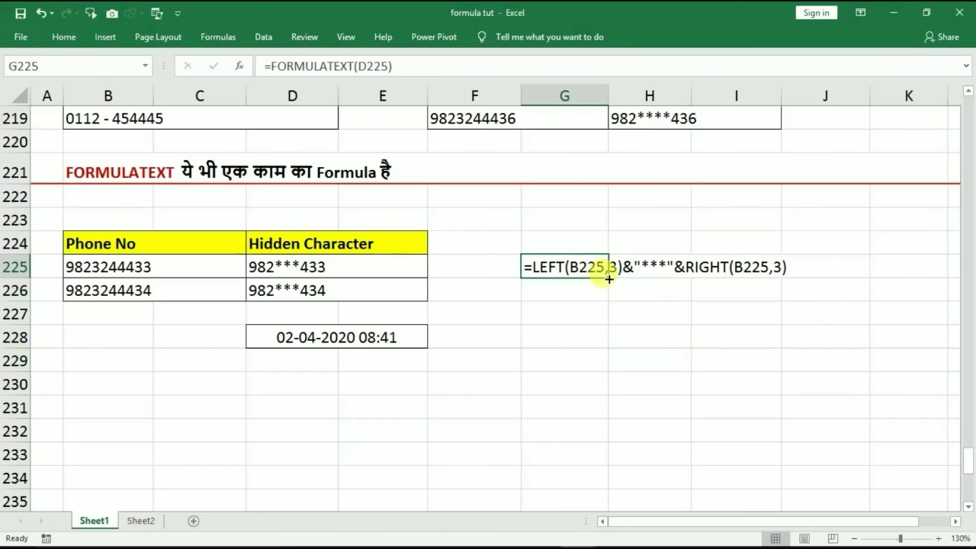
{"action": "left_click_drag", "start_coordinate": [609, 285], "coordinate": [603, 301]}
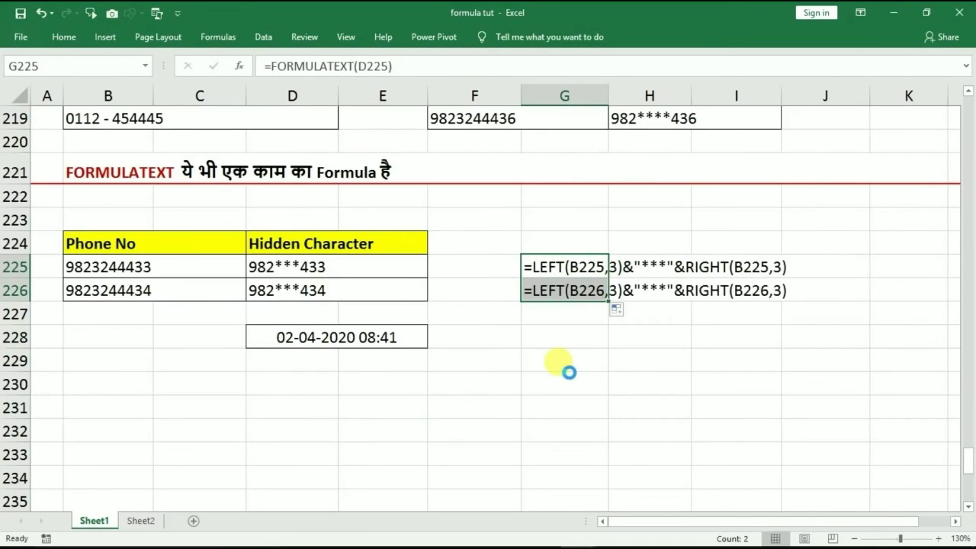
{"action": "key", "text": "ctrl+z"}
{"action": "left_click", "coordinate": [503, 377]}
- Enter =TODAY() in I247, beside the date tables in the Date formulas section
{"action": "scroll", "coordinate": [503, 374], "scroll_direction": "down", "scroll_amount": 2}
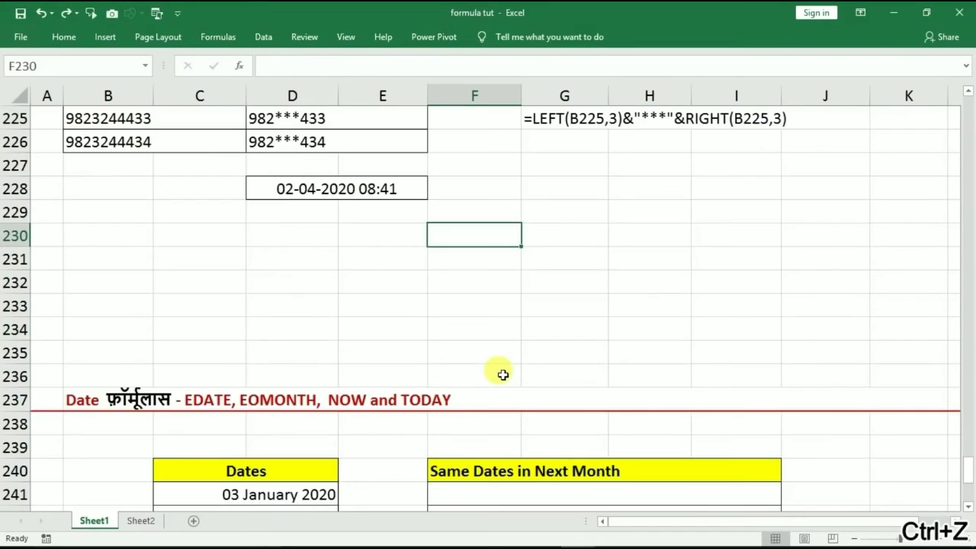
{"action": "scroll", "coordinate": [503, 374], "scroll_direction": "down", "scroll_amount": 4}
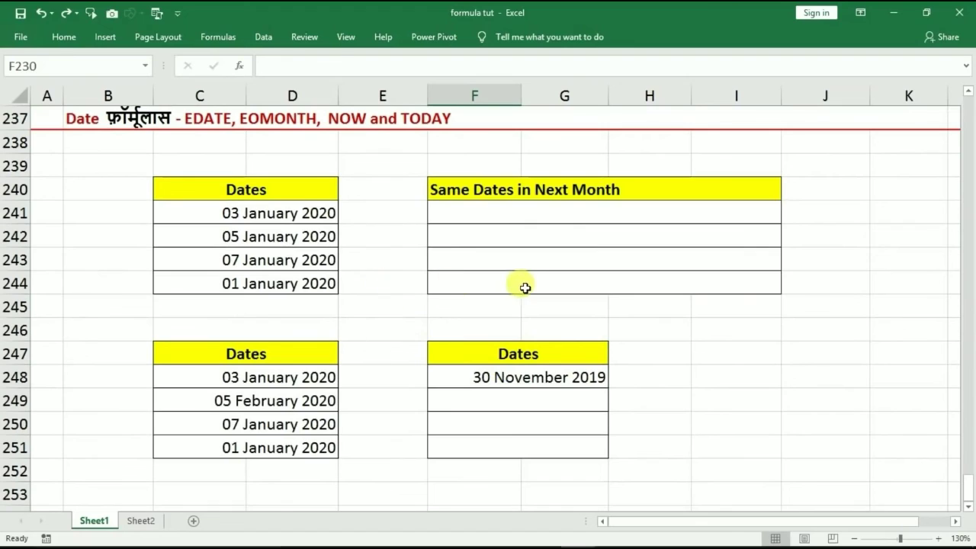
{"action": "left_click", "coordinate": [705, 350]}
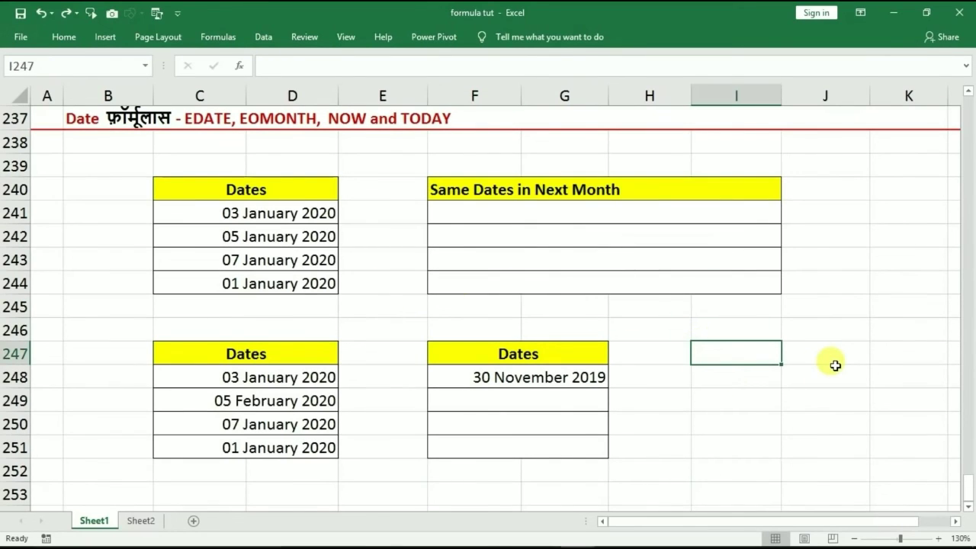
{"action": "type", "text": "=t"}
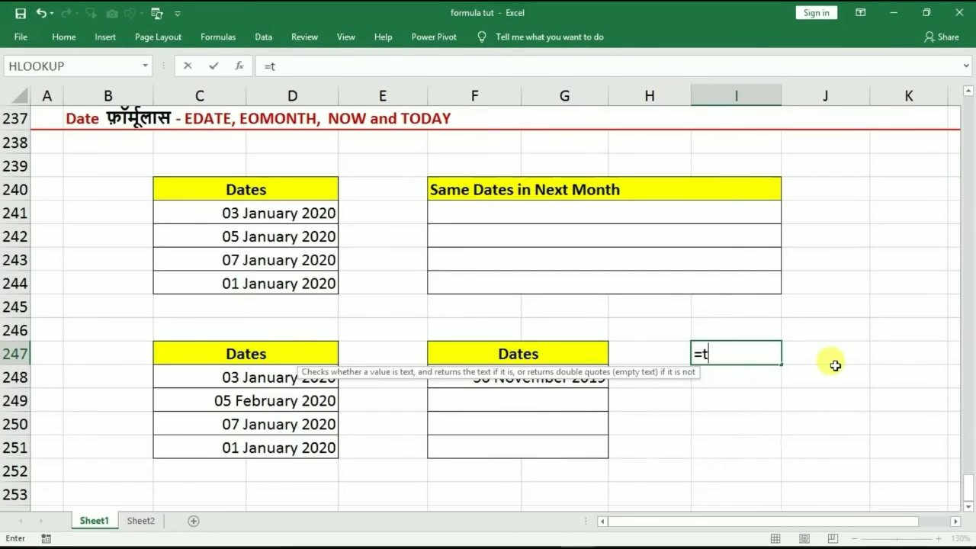
{"action": "type", "text": "oday"}
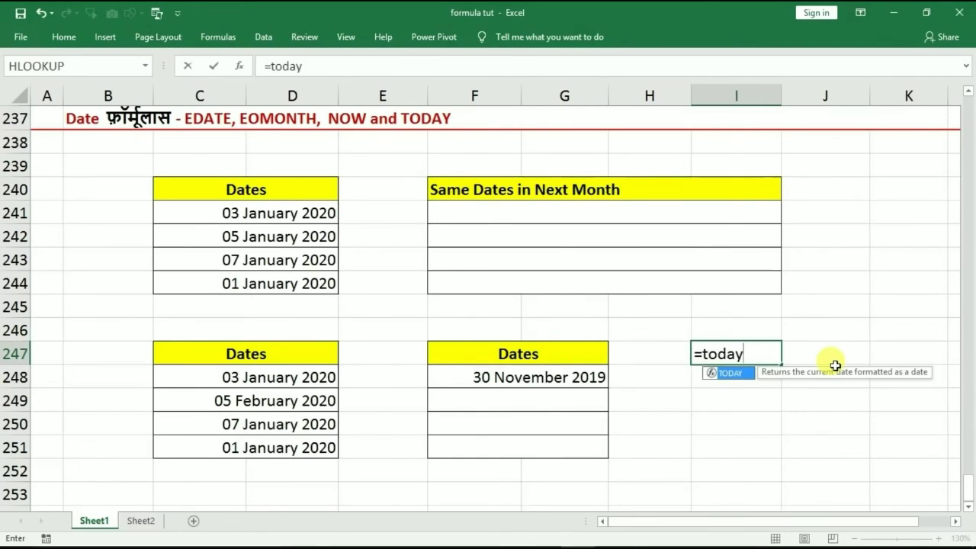
{"action": "type", "text": "()"}
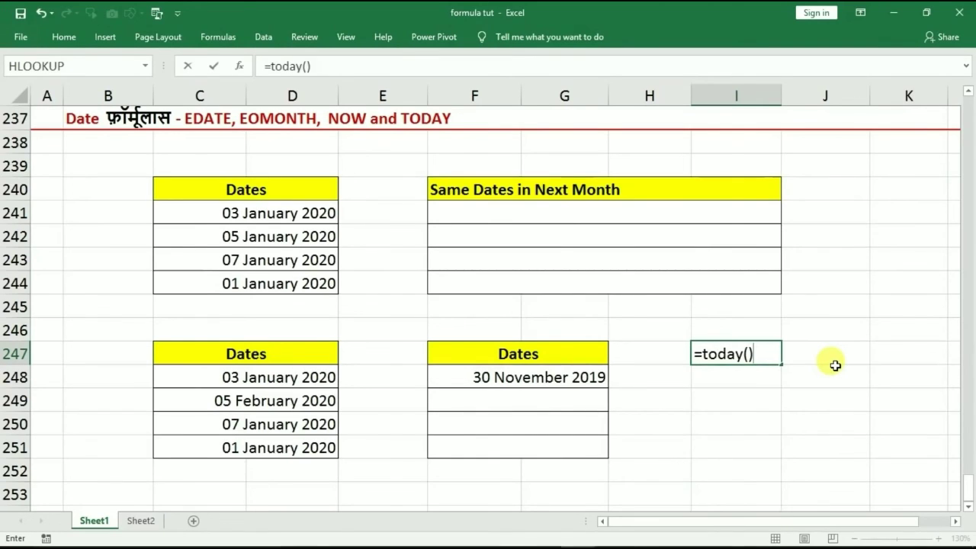
{"action": "key", "text": "Return"}
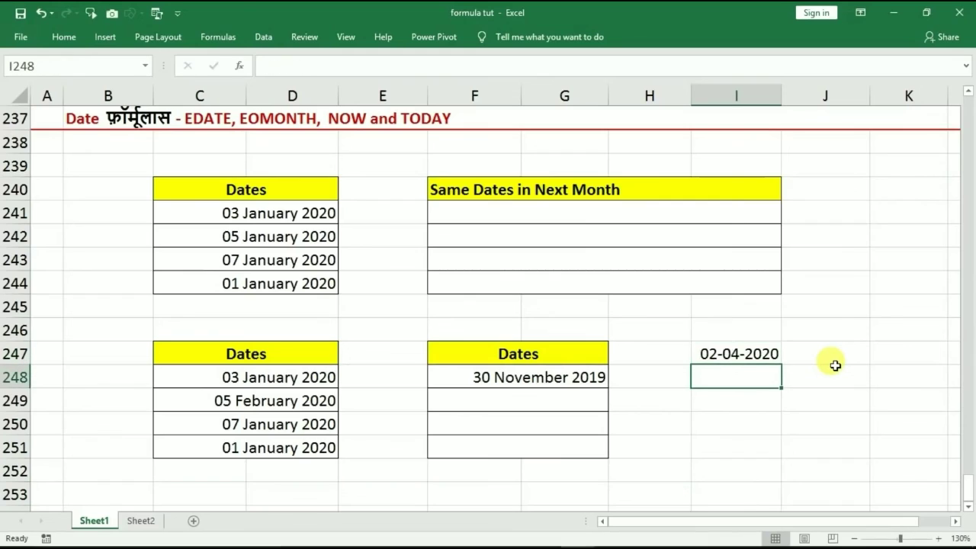
{"action": "left_click", "coordinate": [760, 353]}
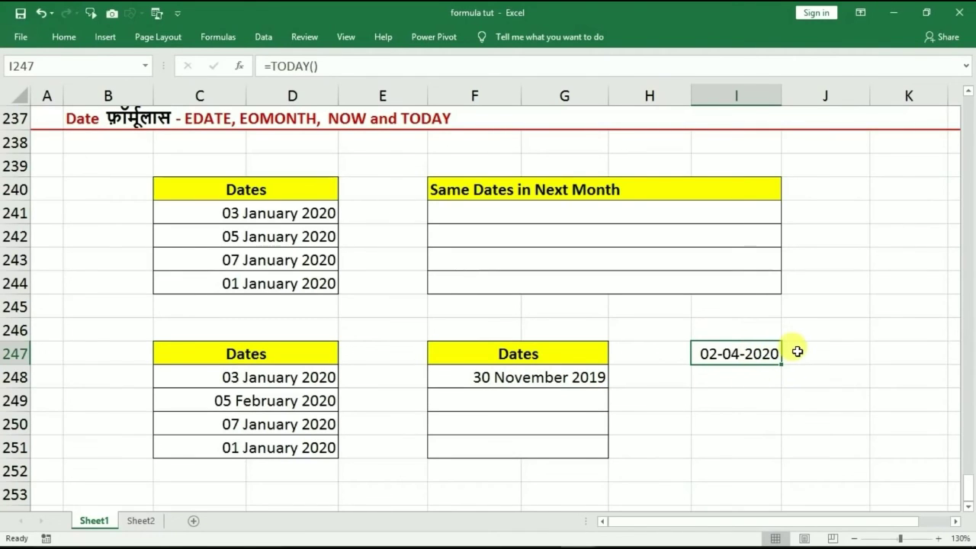
- Insert today's date as a static value in J247, beside the TODAY formula in I247
{"action": "left_click", "coordinate": [796, 352]}
{"action": "left_click", "coordinate": [747, 352]}
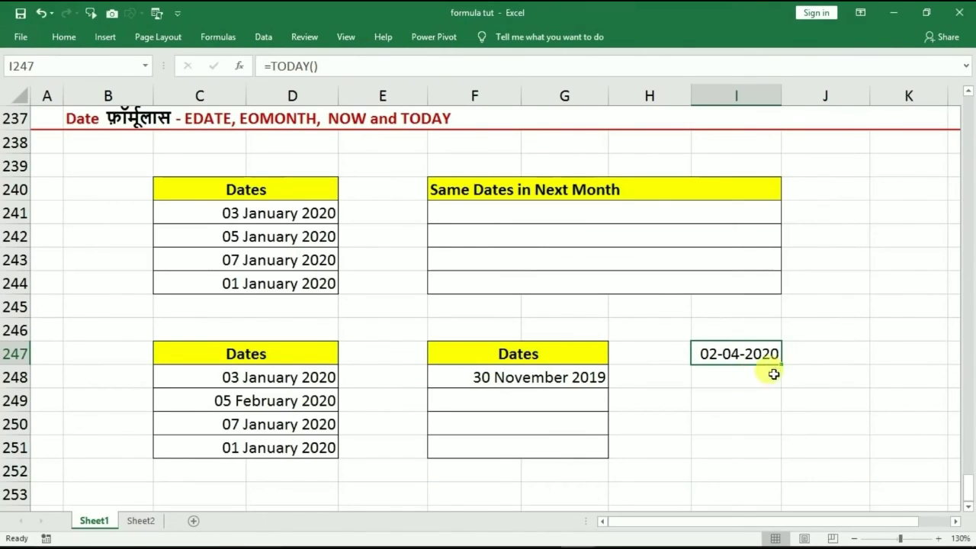
{"action": "left_click", "coordinate": [804, 356]}
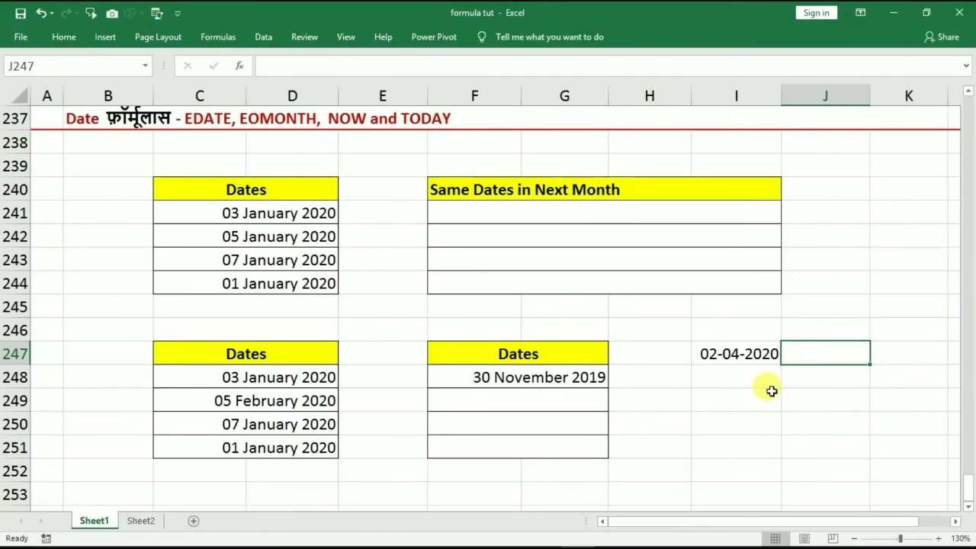
{"action": "key", "text": "ctrl+semicolon"}
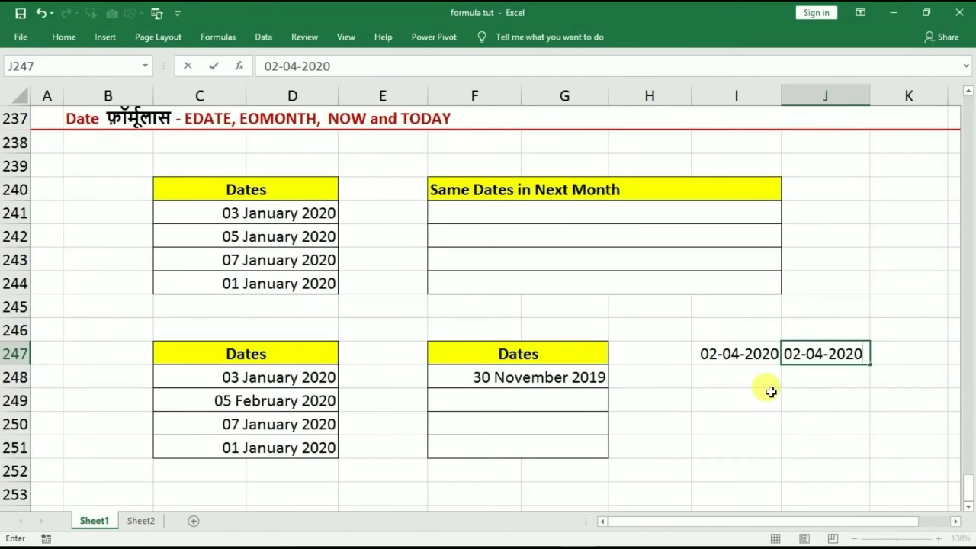
- Enter =NOW() in I249, and merge and center I249 with J249 to fit the date and time
{"action": "left_click", "coordinate": [724, 396]}
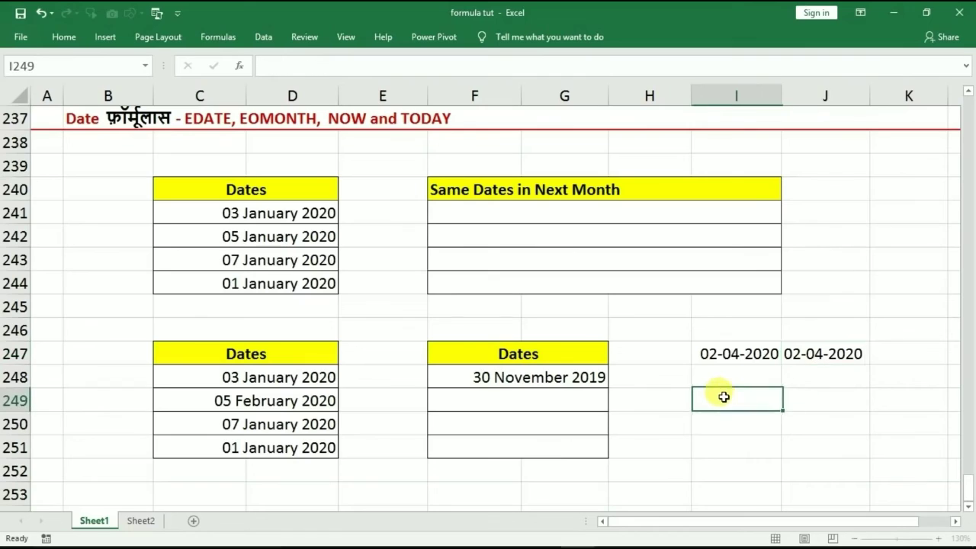
{"action": "type", "text": "="}
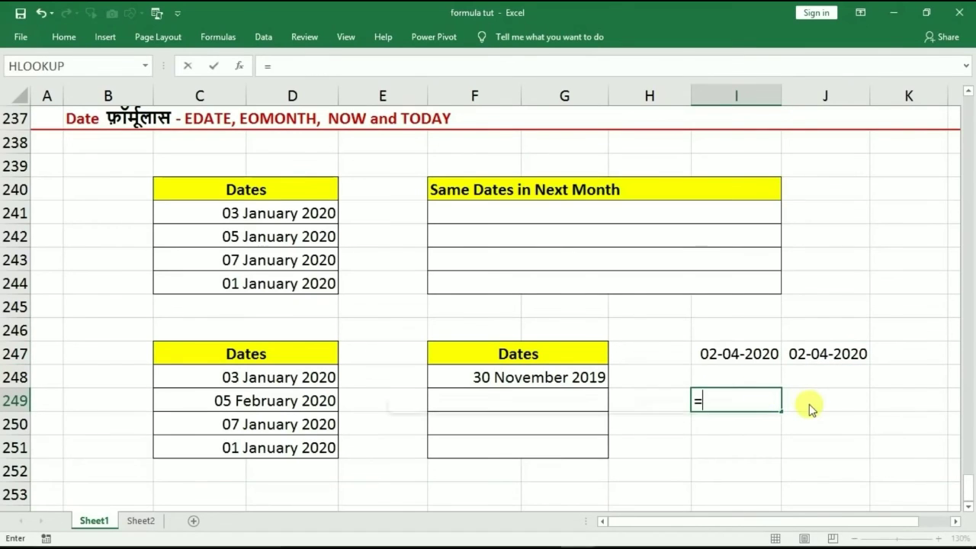
{"action": "type", "text": "now()"}
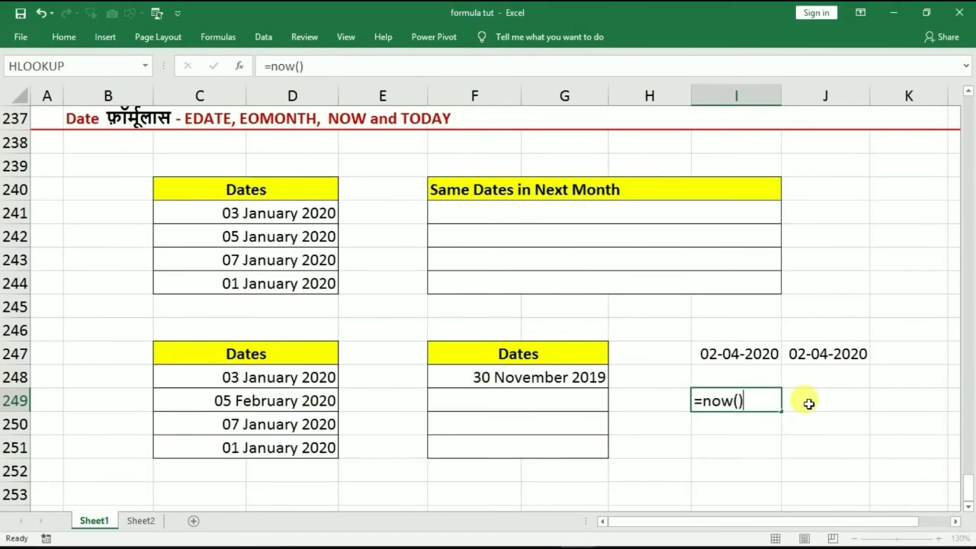
{"action": "key", "text": "Return"}
{"action": "left_click_drag", "start_coordinate": [808, 403], "coordinate": [728, 401]}
{"action": "left_click", "coordinate": [77, 42]}
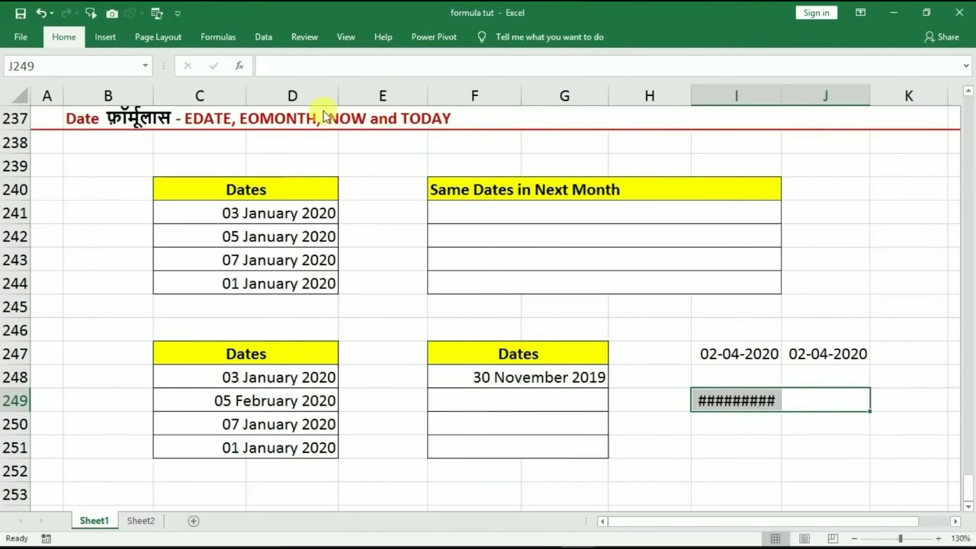
{"action": "left_click", "coordinate": [351, 86]}
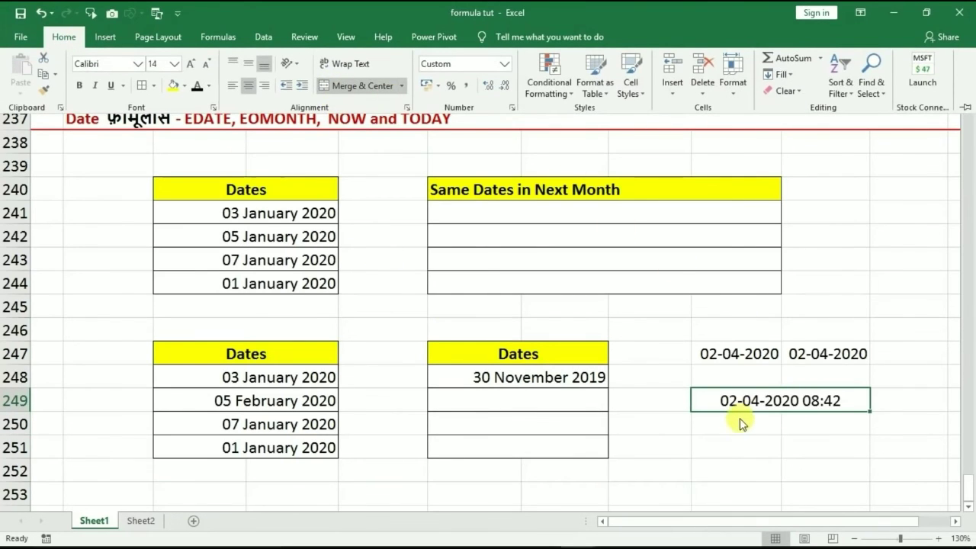
- Insert the current time as a static value in I251
{"action": "left_click", "coordinate": [741, 446]}
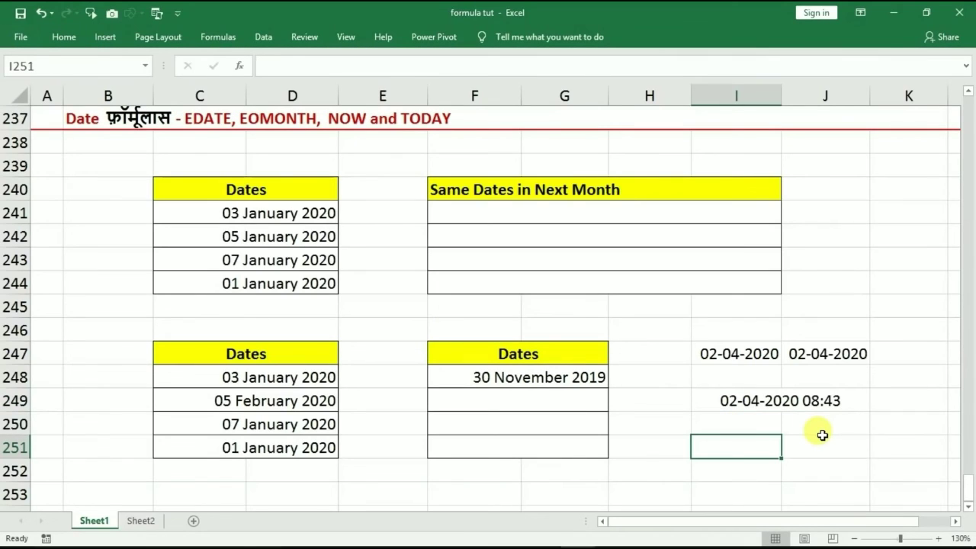
{"action": "key", "text": "ctrl+shift+semicolon"}
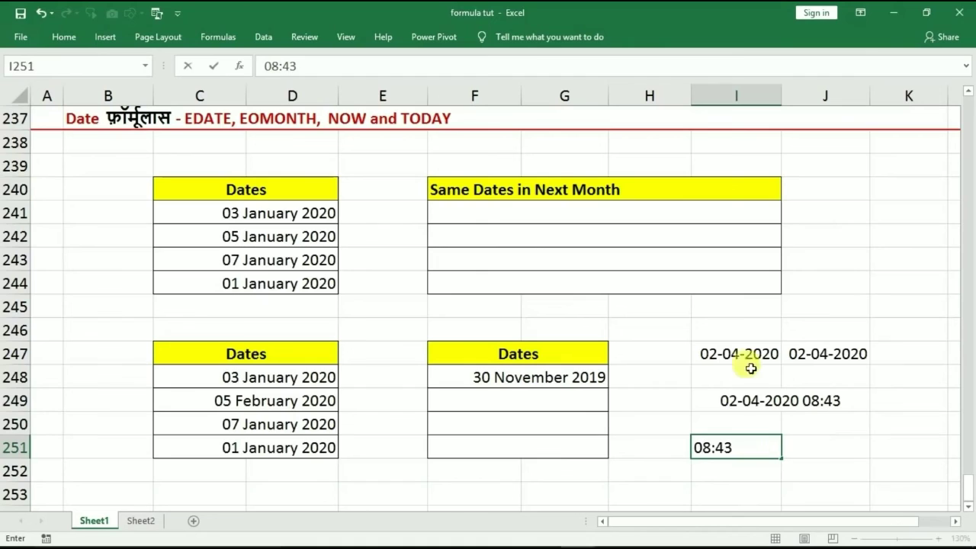
{"action": "left_click", "coordinate": [718, 336]}
- Clear the trial date and time entries beside the lower date tables, in H246:J252
{"action": "left_click_drag", "start_coordinate": [681, 333], "coordinate": [827, 479]}
{"action": "key", "text": "Delete"}
{"action": "left_click", "coordinate": [665, 344]}
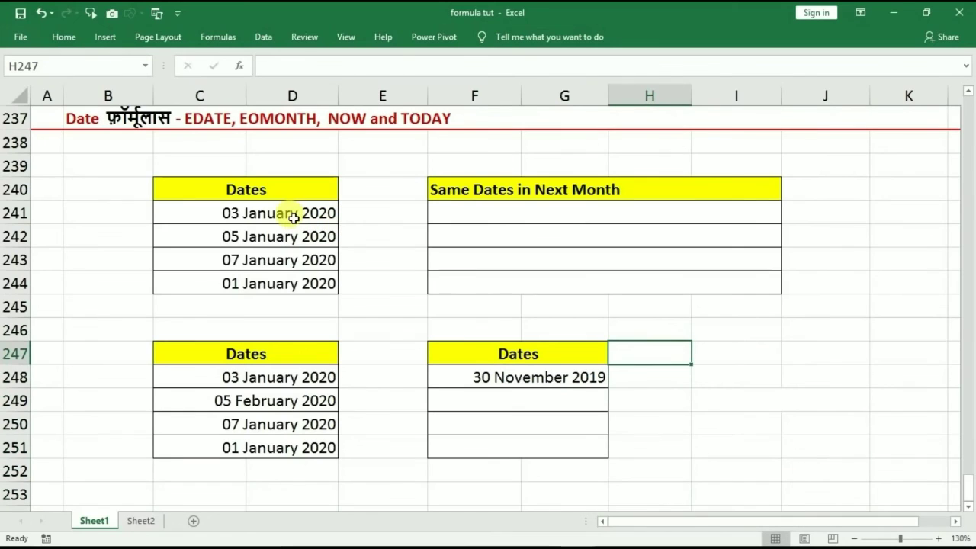
- Enter =EDATE(C241,1) in F241 to return the same date one month after the first source date
{"action": "left_click", "coordinate": [260, 284]}
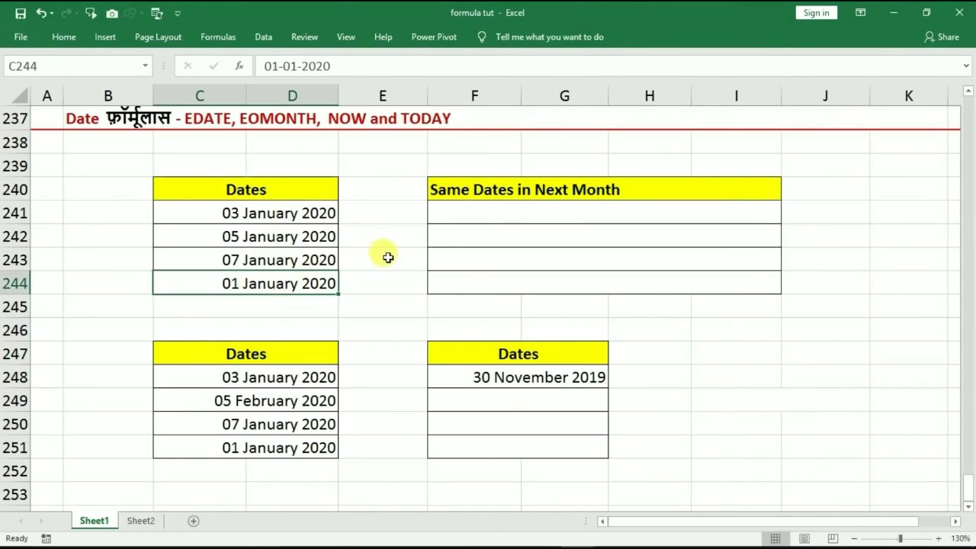
{"action": "left_click_drag", "start_coordinate": [257, 214], "coordinate": [257, 283]}
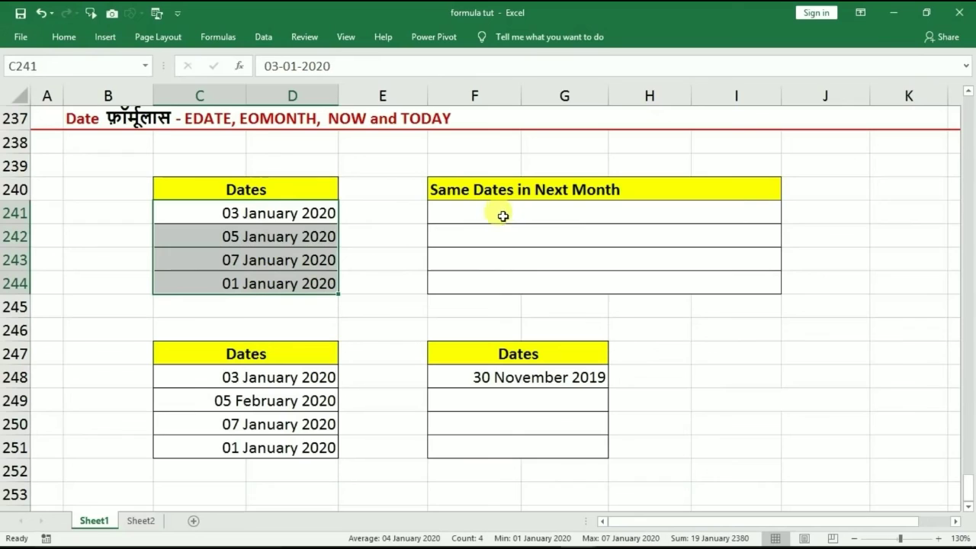
{"action": "left_click", "coordinate": [264, 213]}
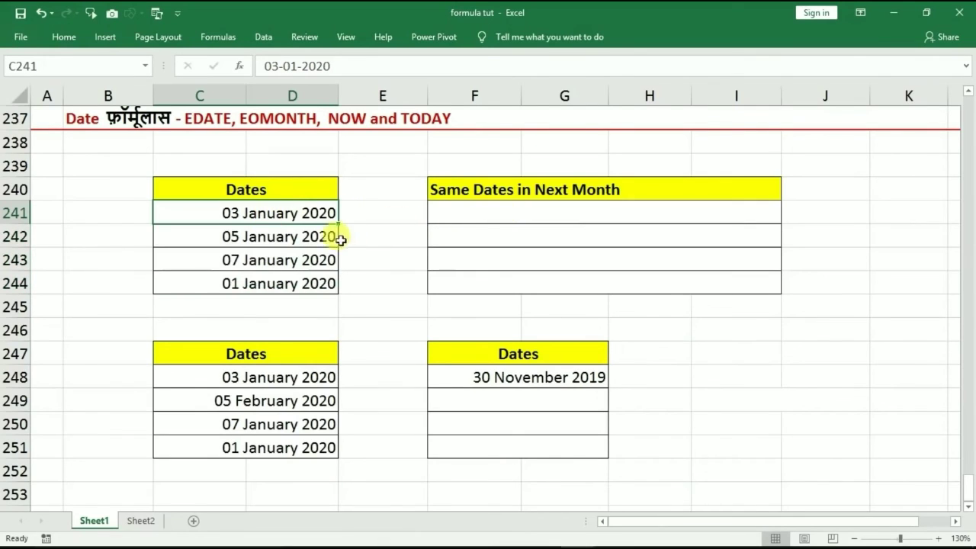
{"action": "left_click", "coordinate": [283, 237]}
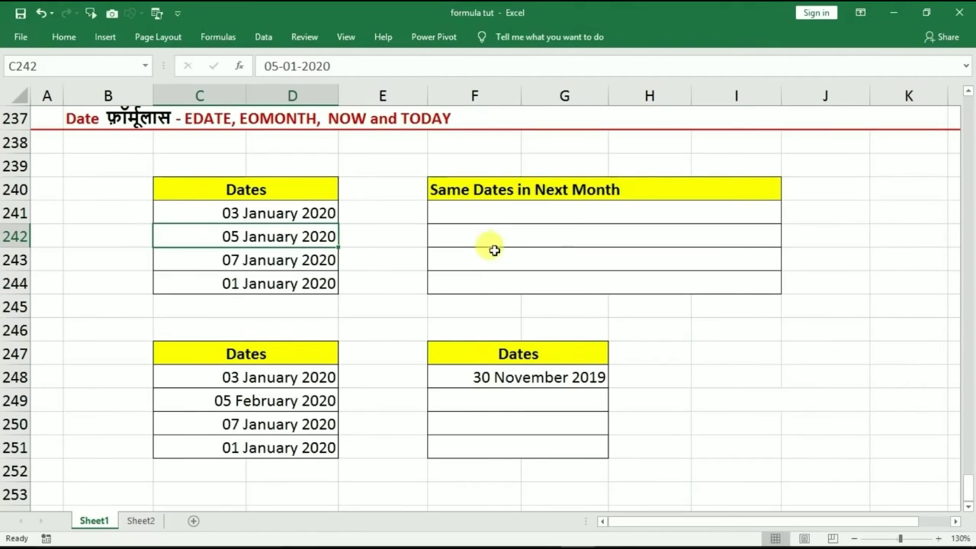
{"action": "left_click", "coordinate": [470, 218]}
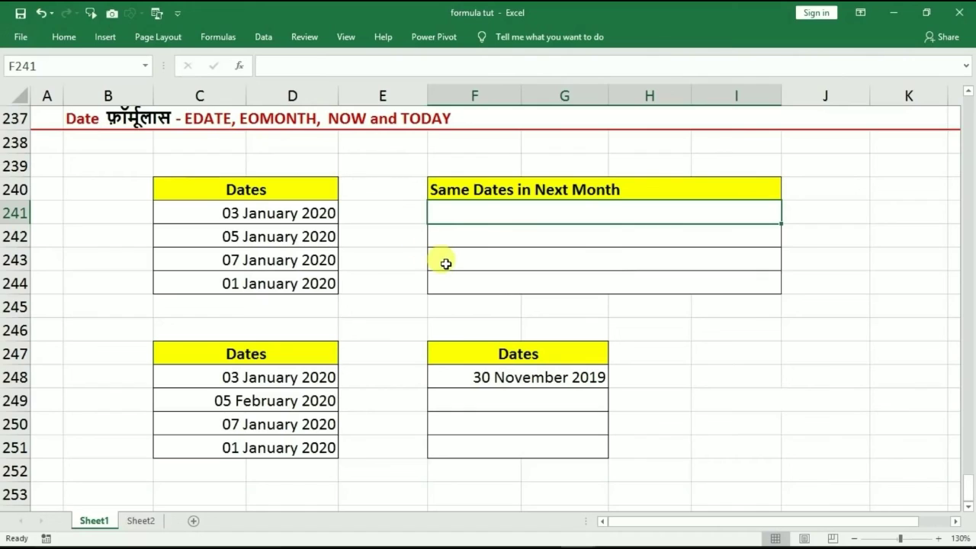
{"action": "type", "text": "=e"}
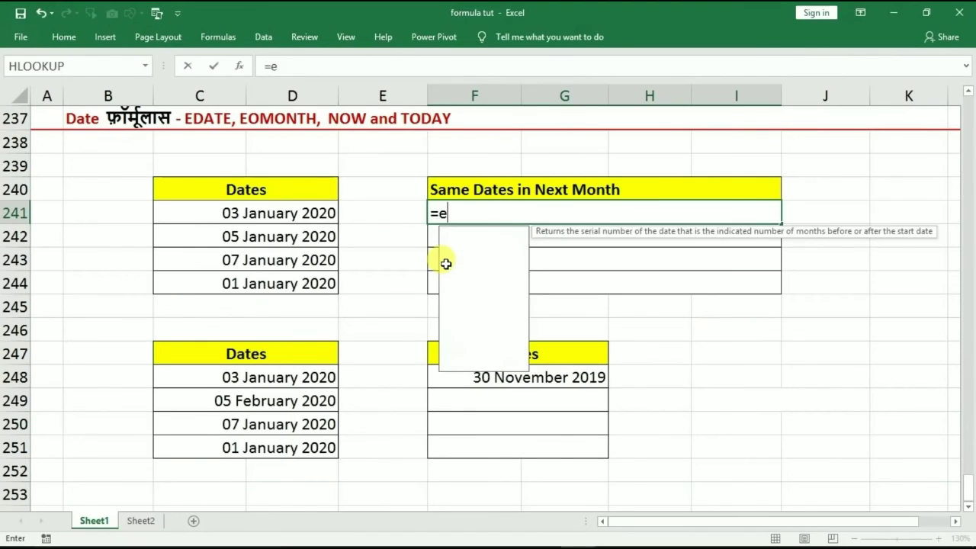
{"action": "type", "text": "date("}
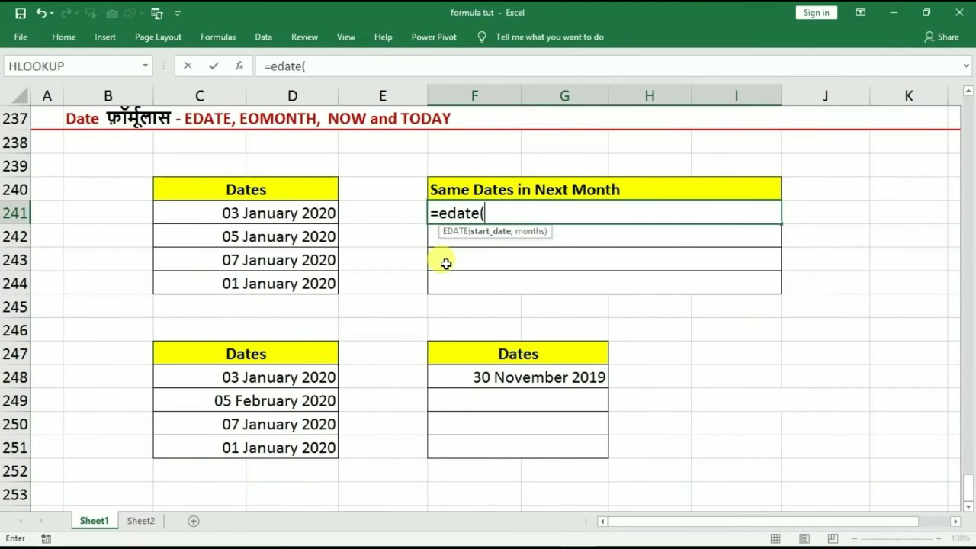
{"action": "left_click", "coordinate": [263, 213]}
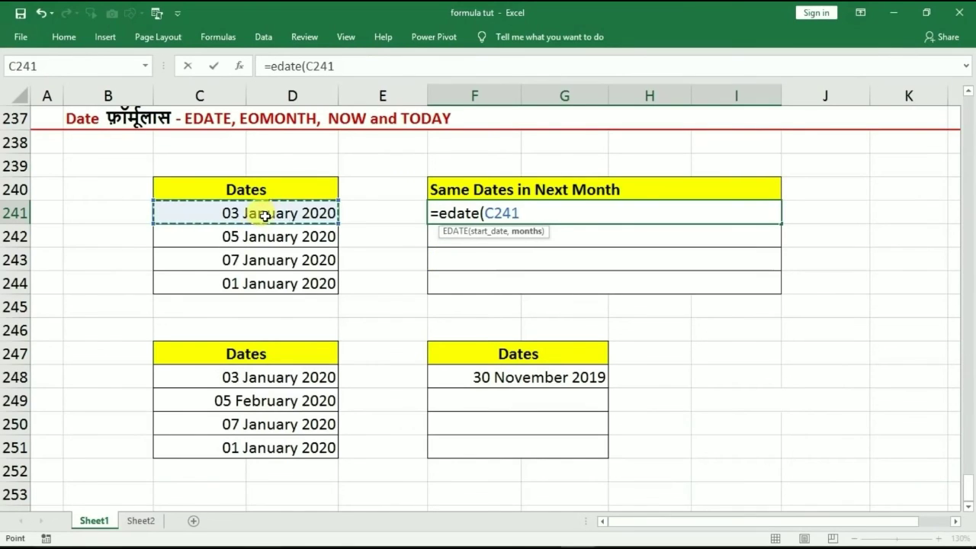
{"action": "type", "text": ",1"}
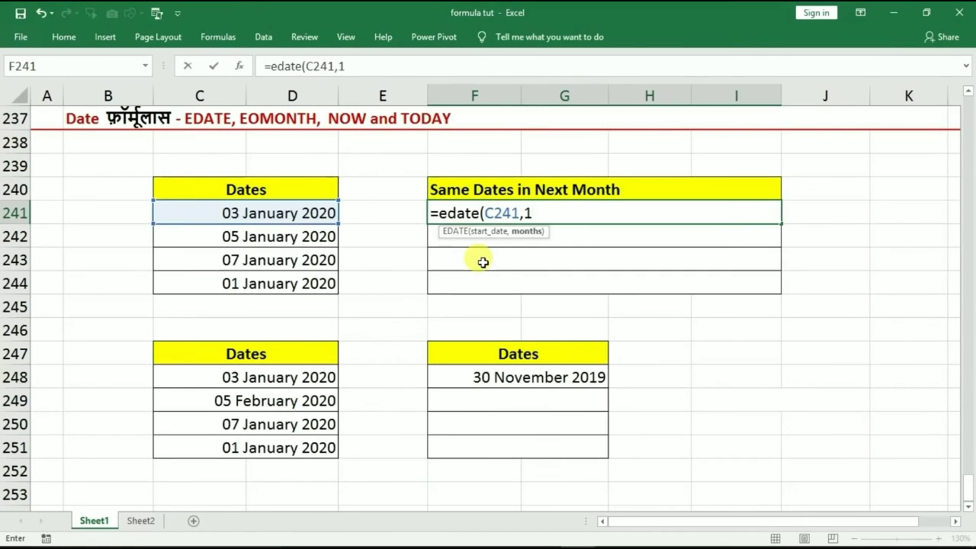
{"action": "key", "text": "Return"}
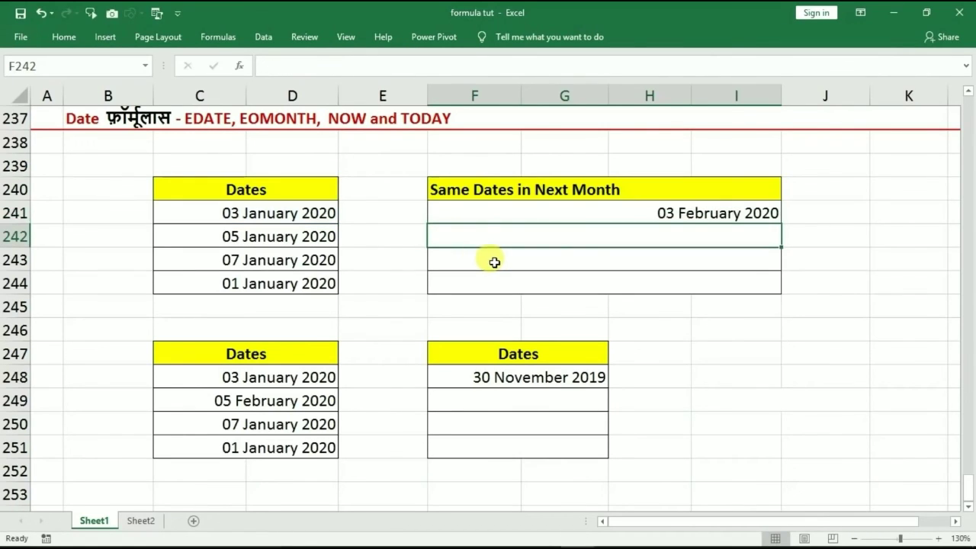
- Change the months argument of the EDATE formula in F241 to -1, making it =EDATE(C241,-1)
{"action": "left_click", "coordinate": [282, 211]}
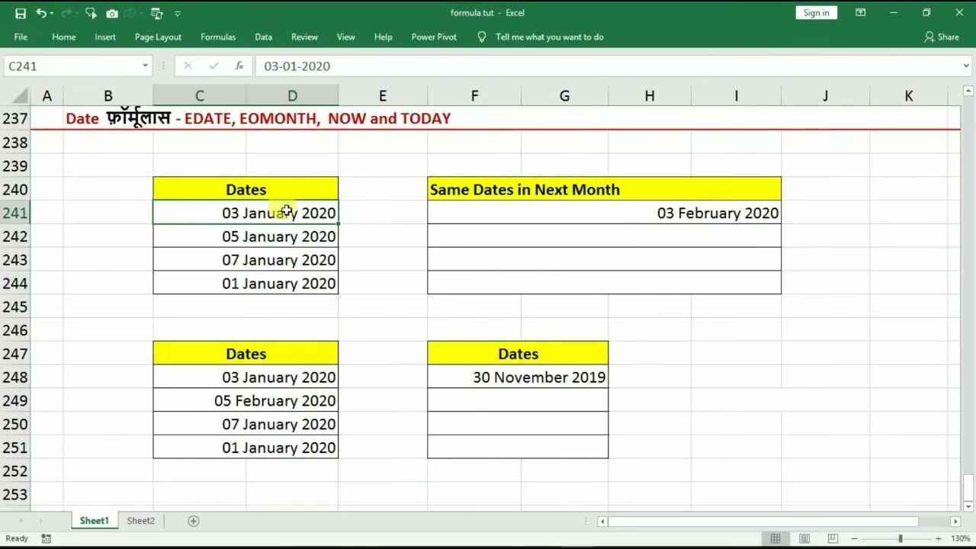
{"action": "left_click", "coordinate": [629, 213]}
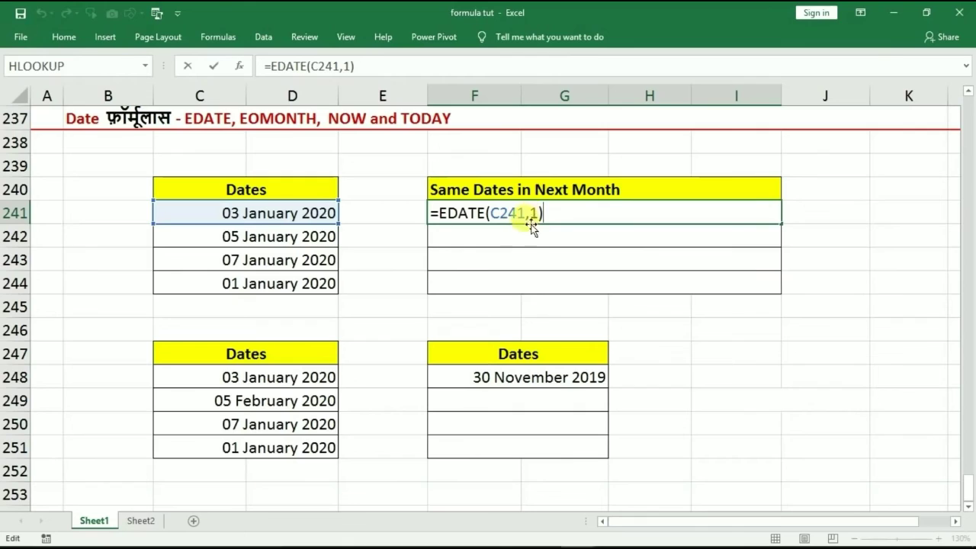
{"action": "key", "text": "Return"}
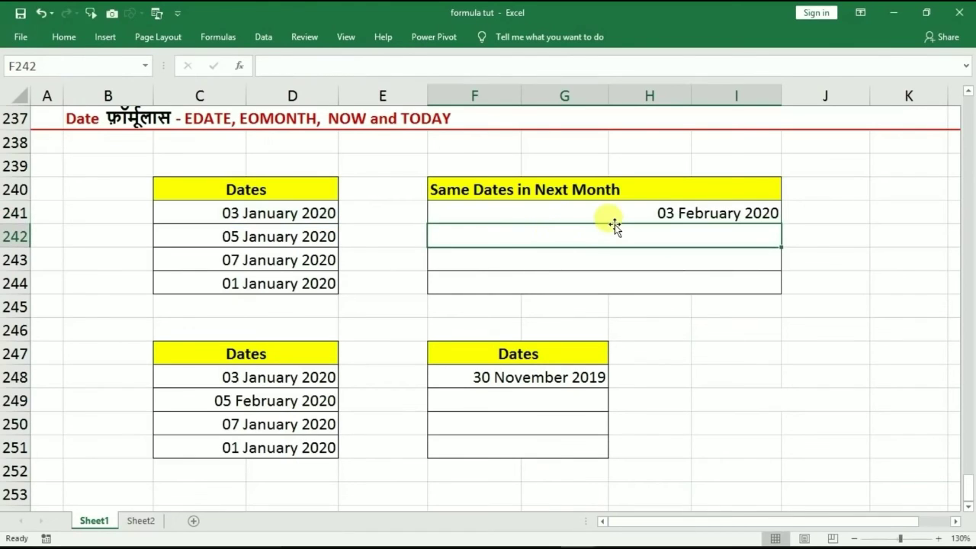
{"action": "left_click_drag", "start_coordinate": [259, 214], "coordinate": [257, 254]}
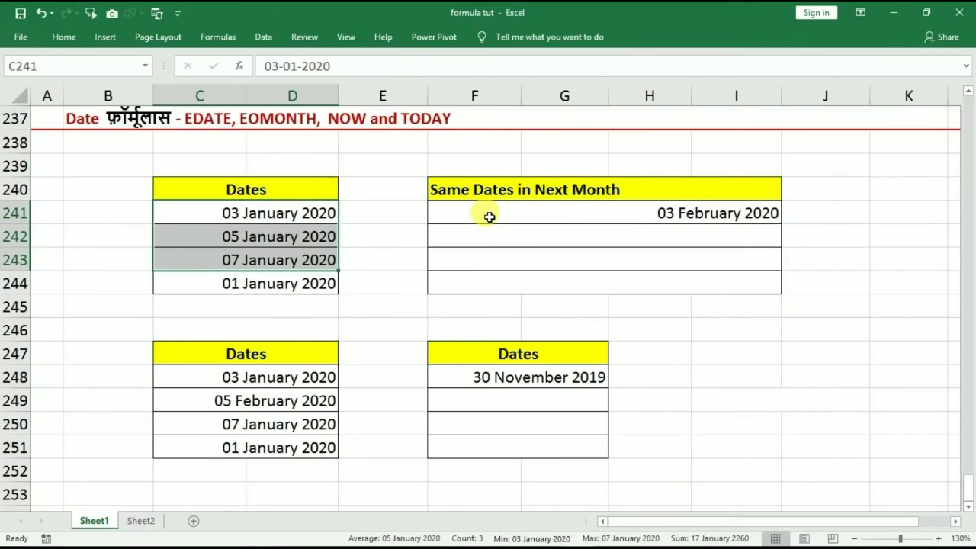
{"action": "double_click", "coordinate": [516, 211]}
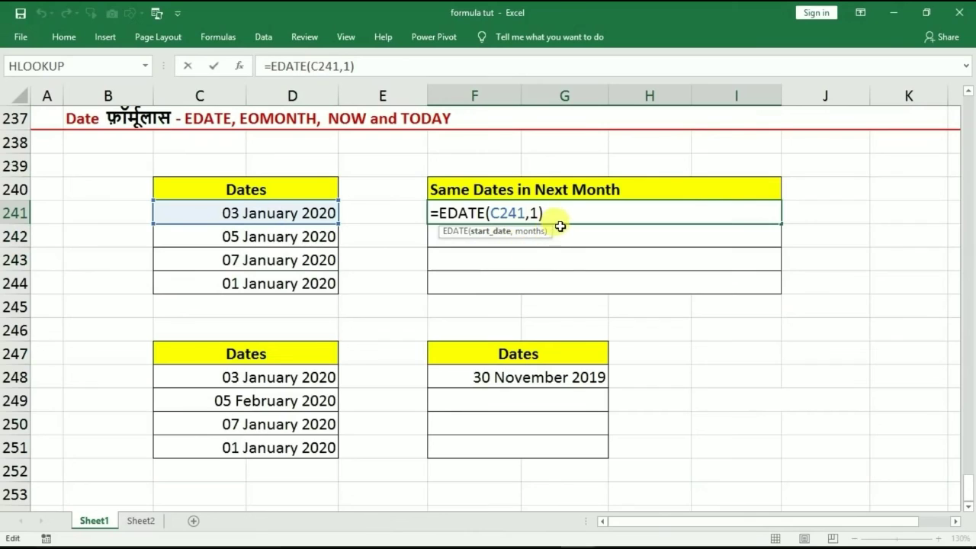
{"action": "key", "text": "Return"}
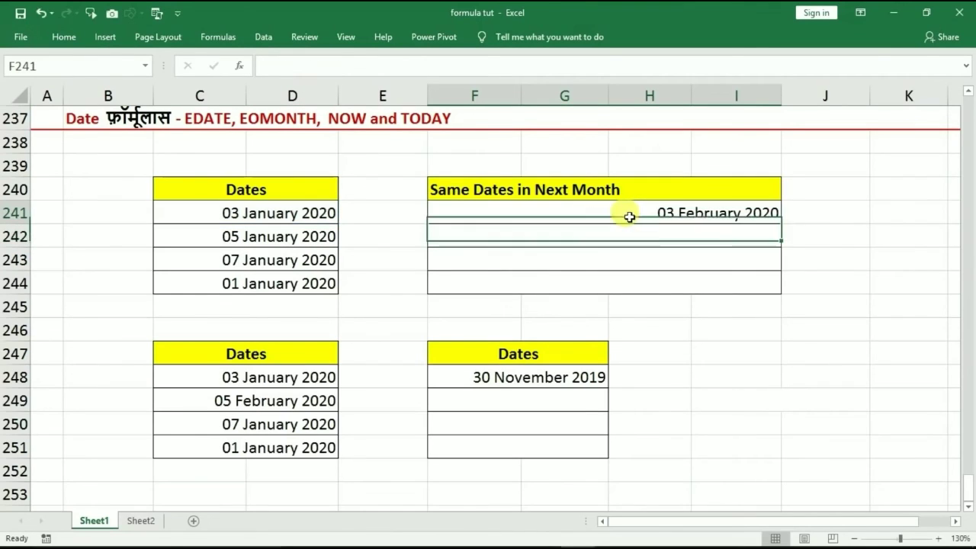
{"action": "double_click", "coordinate": [627, 215]}
{"action": "left_click", "coordinate": [529, 214]}
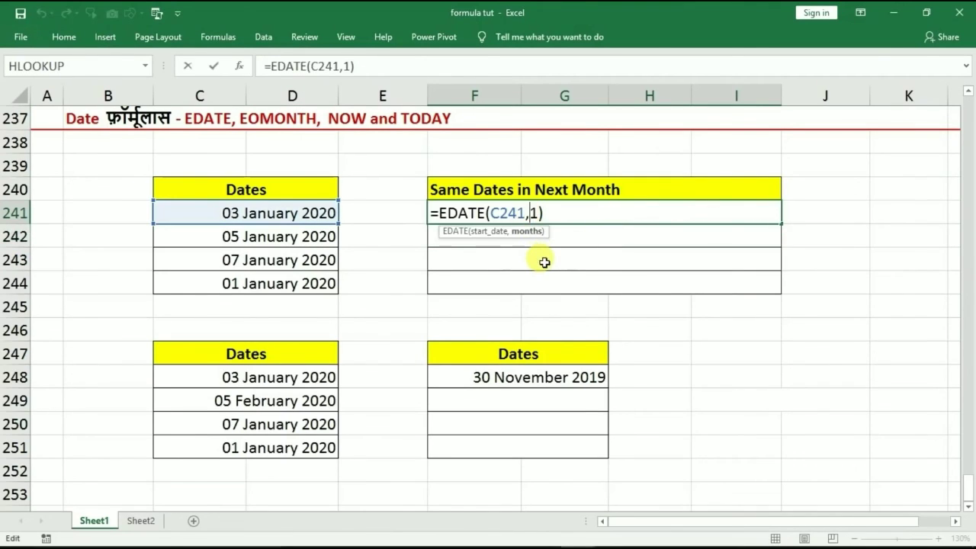
{"action": "type", "text": "-"}
{"action": "key", "text": "Return"}
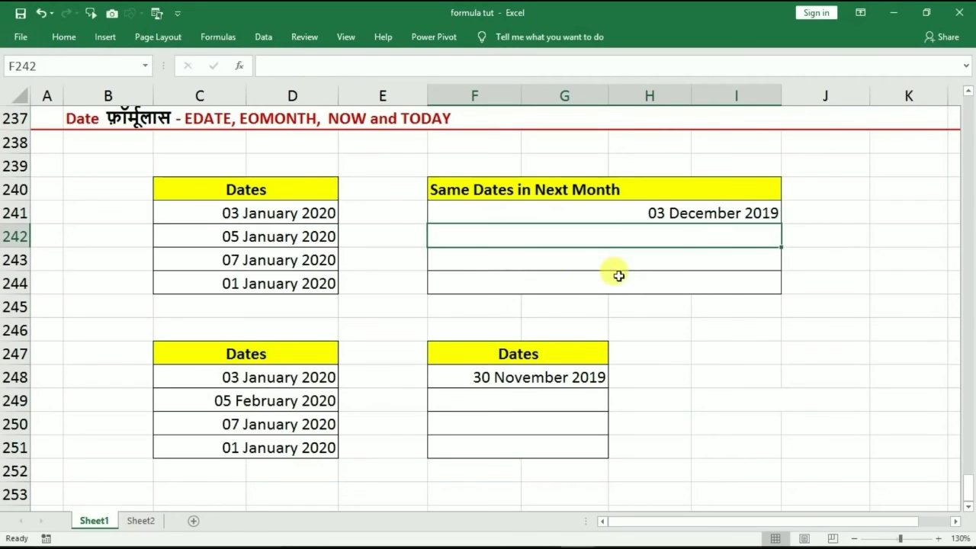
- Replace the number after the minus sign in F241's EDATE formula so that it returns 03 October 2019
{"action": "left_click", "coordinate": [766, 216]}
{"action": "double_click", "coordinate": [544, 217]}
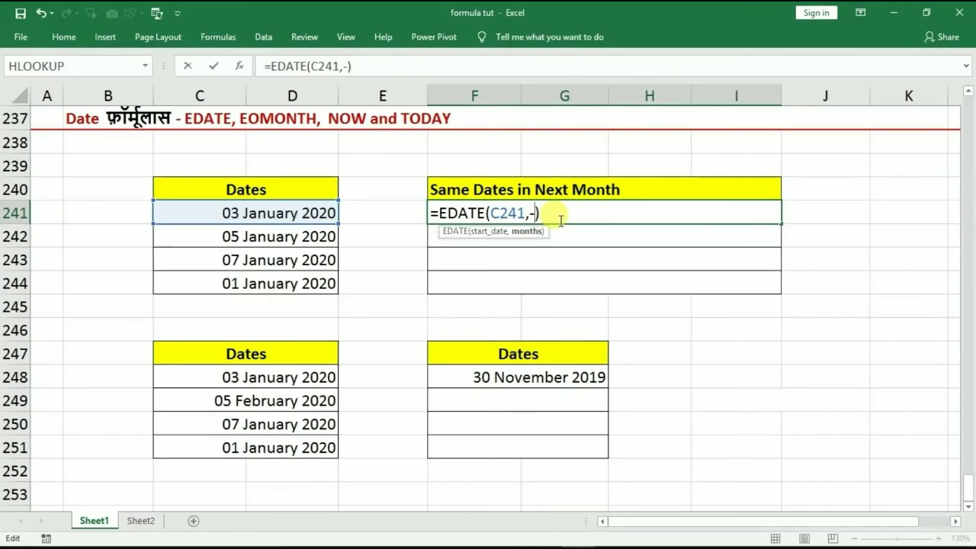
{"action": "key", "text": "Return"}
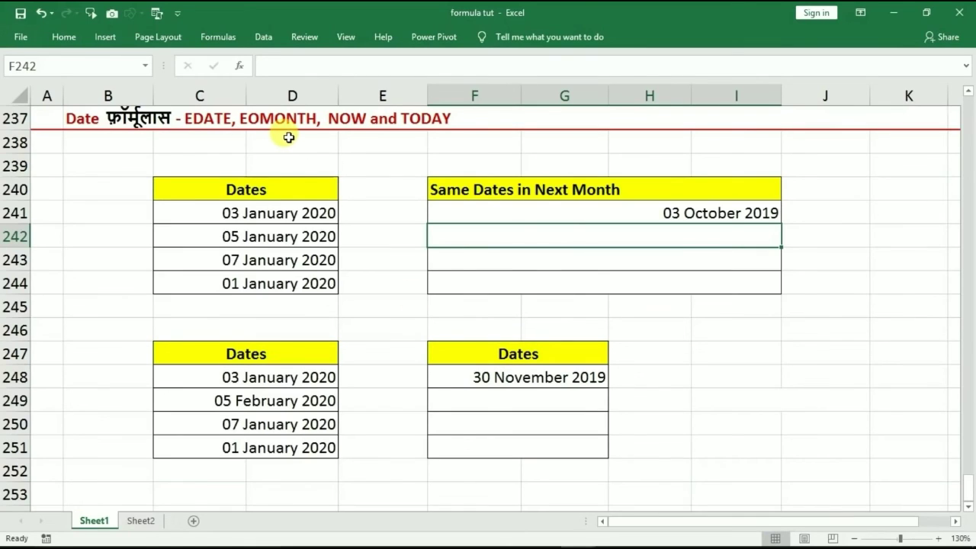
- Delete the existing EOMONTH formula from F248, the first result cell of the lower Dates table
{"action": "left_click", "coordinate": [238, 375]}
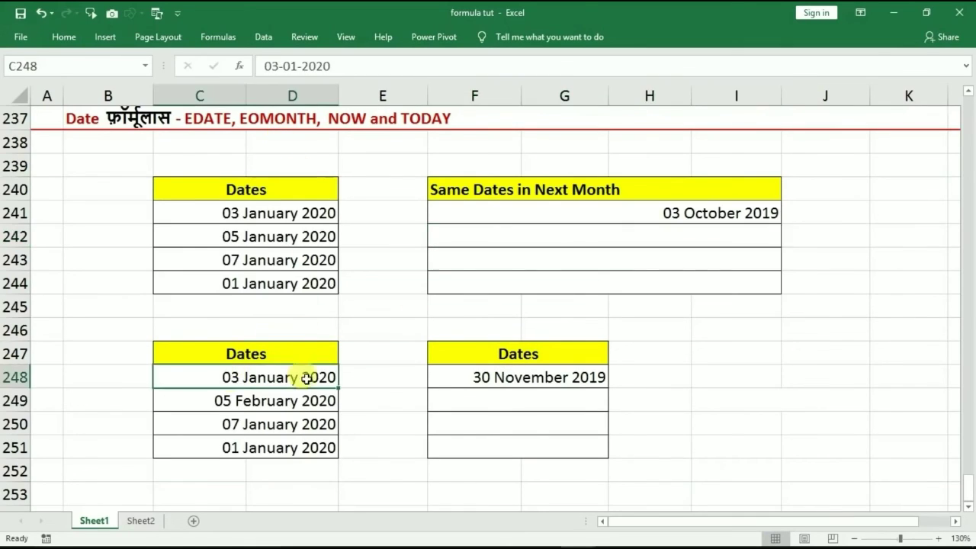
{"action": "left_click", "coordinate": [525, 382]}
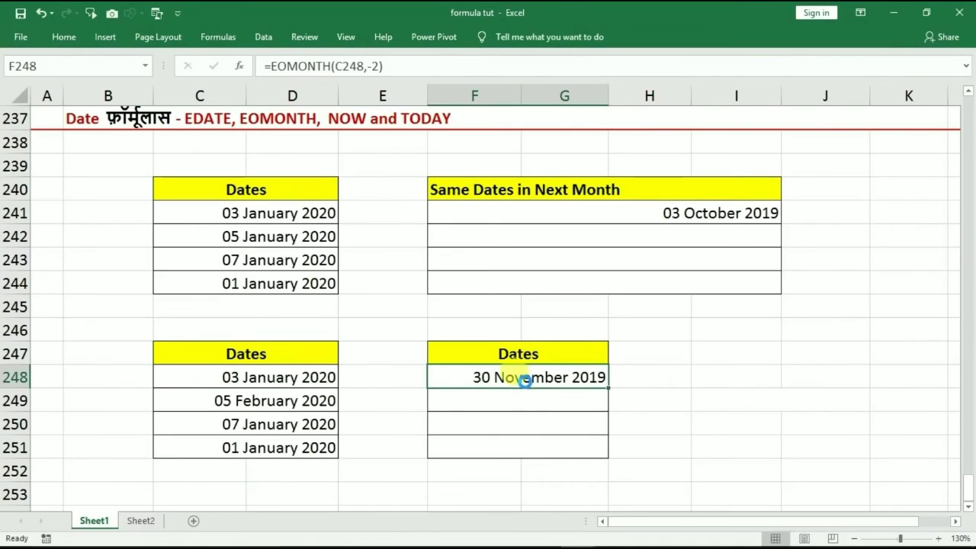
{"action": "key", "text": "Delete"}
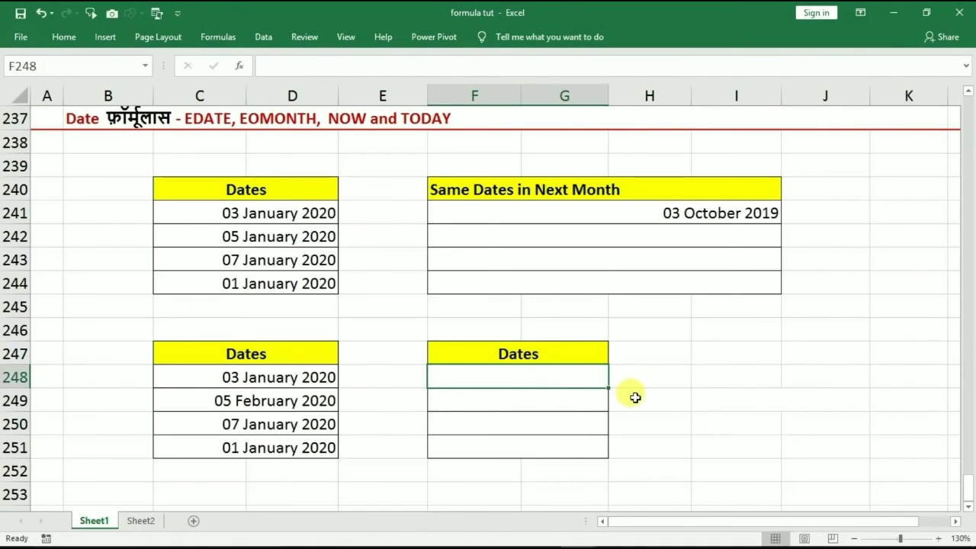
{"action": "left_click", "coordinate": [252, 378]}
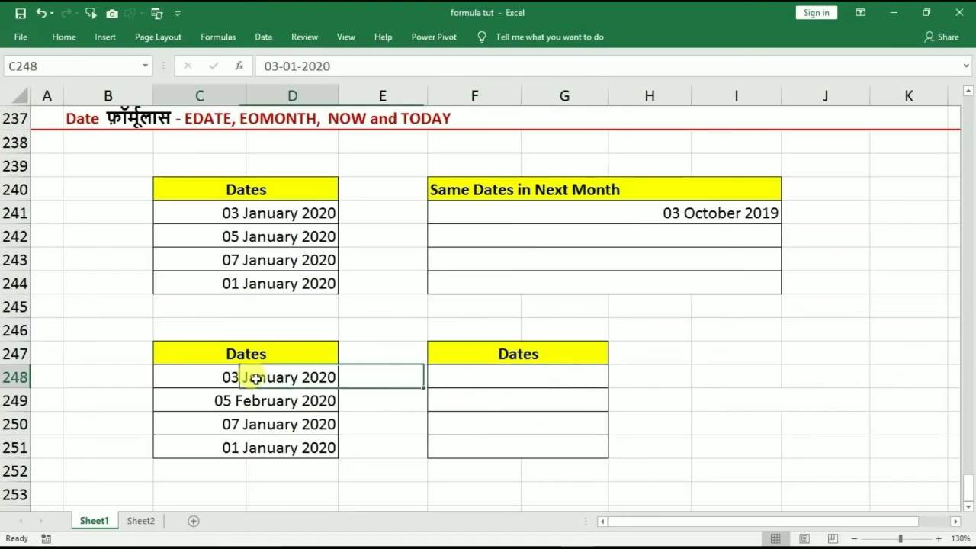
- Enter =EOMONTH(C248,0) in F248 to return the last day of the first source date's month
{"action": "left_click", "coordinate": [470, 376]}
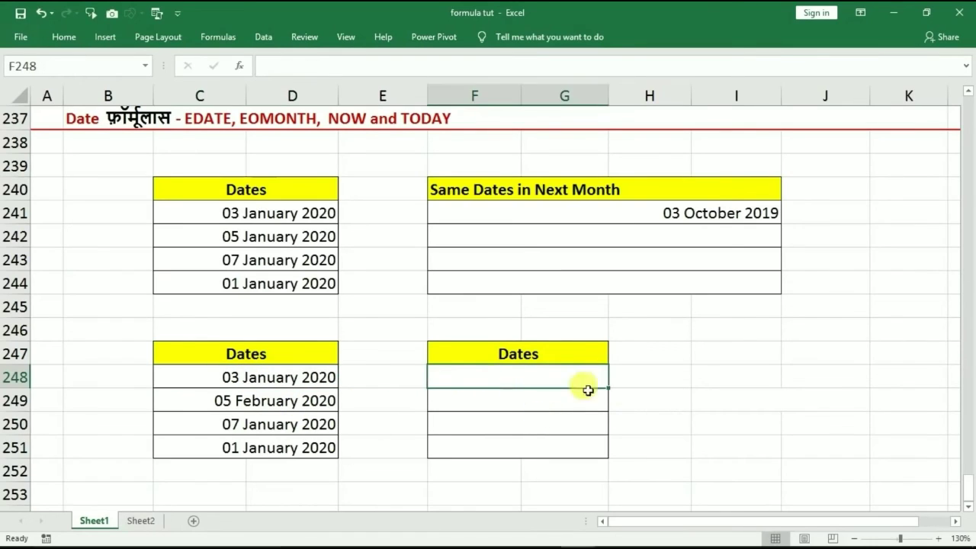
{"action": "type", "text": "="}
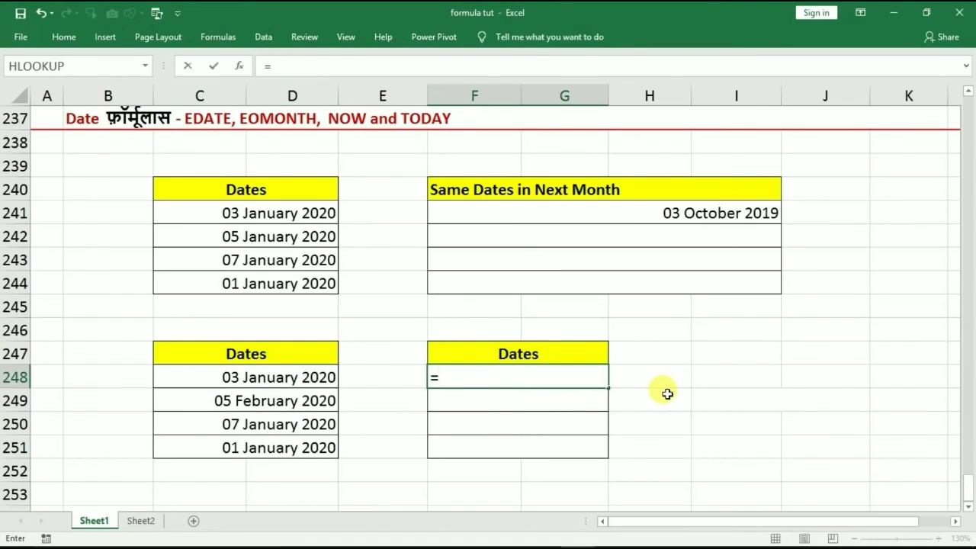
{"action": "type", "text": "eomonth"}
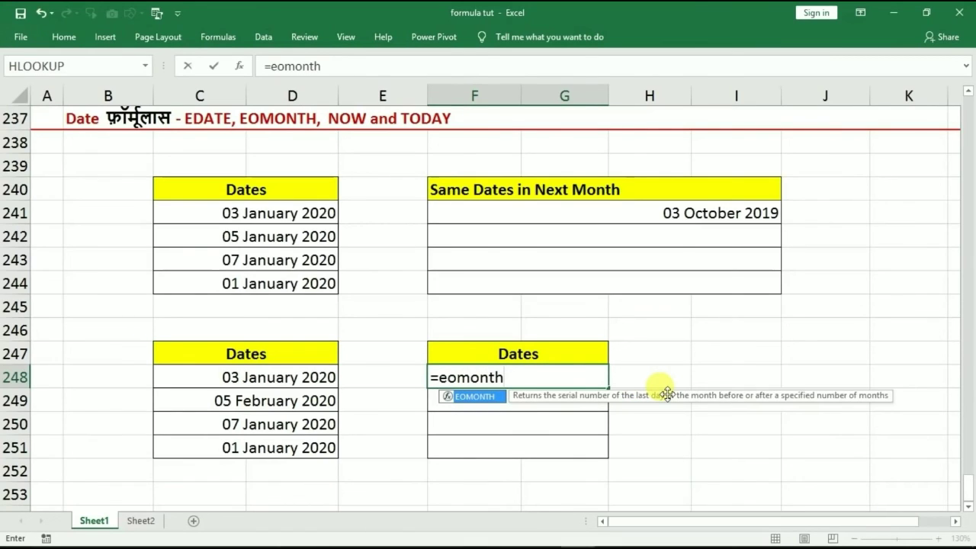
{"action": "type", "text": "("}
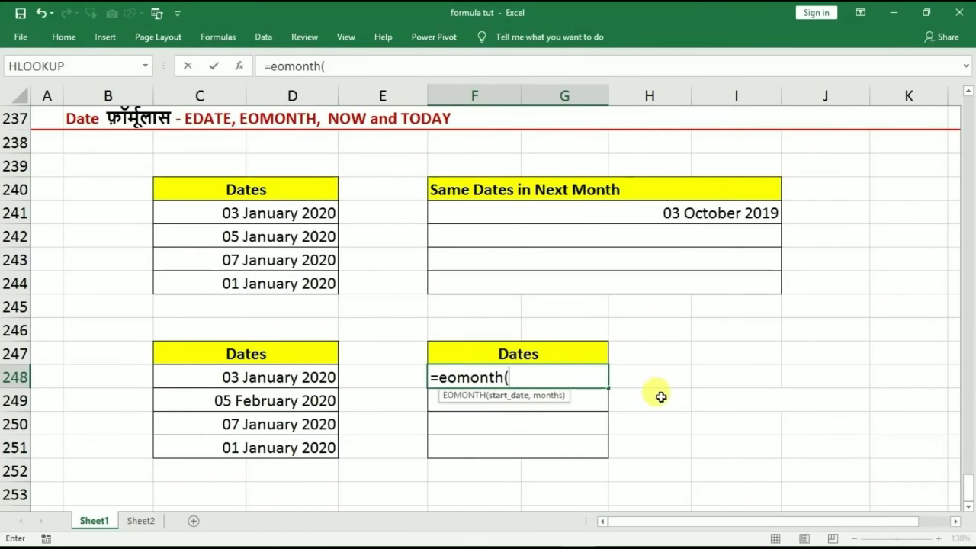
{"action": "left_click", "coordinate": [276, 380]}
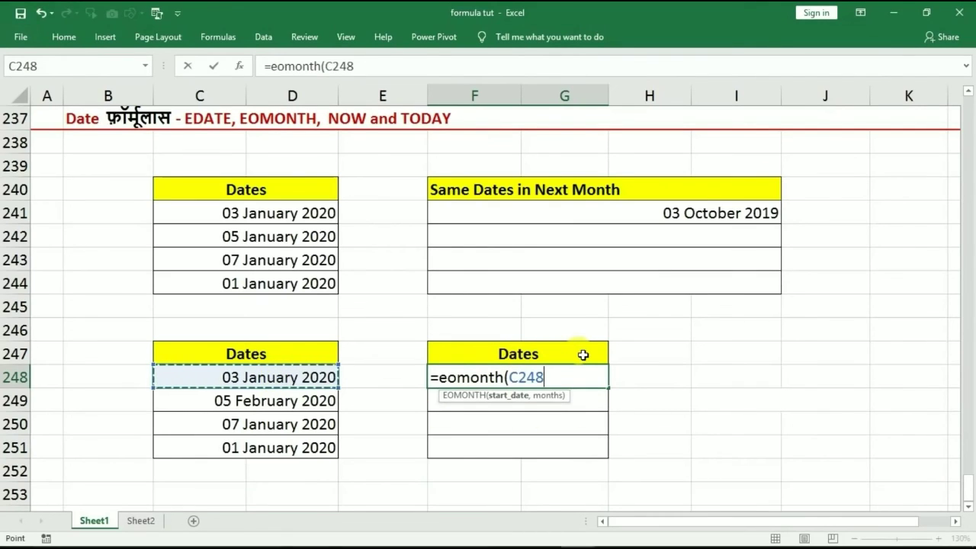
{"action": "type", "text": ","}
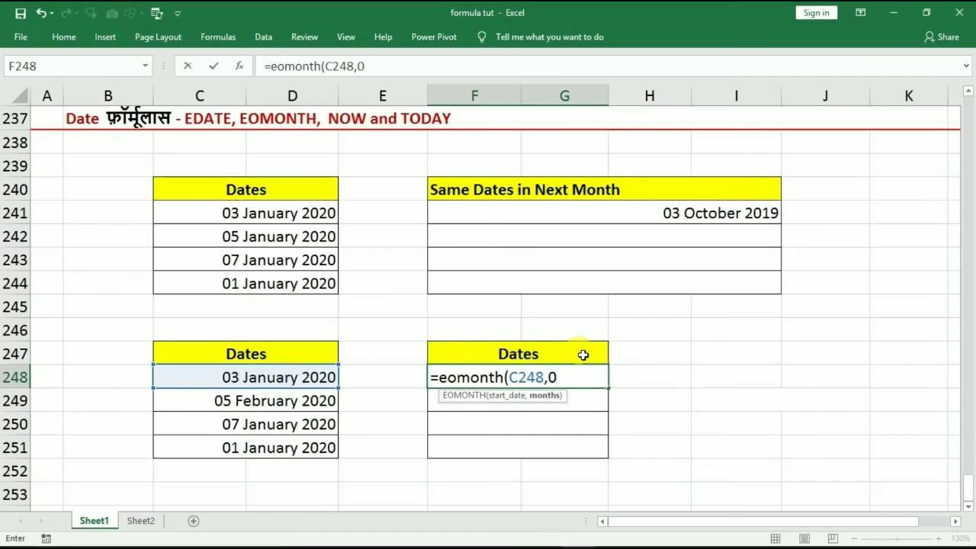
{"action": "type", "text": "0)"}
{"action": "key", "text": "Return"}
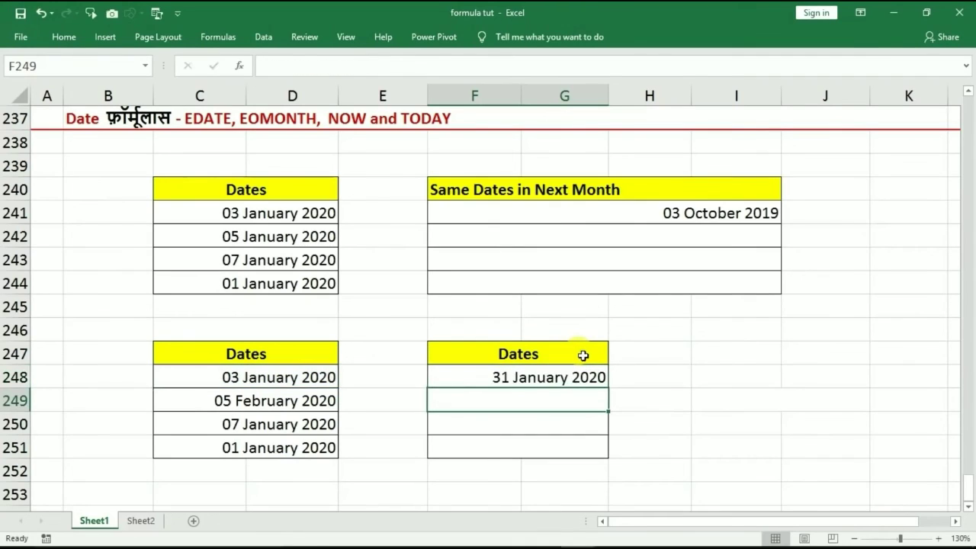
- Fill the EOMONTH formula from F248 down through F251 and compare the February source date with its month-end result
{"action": "left_click", "coordinate": [254, 381]}
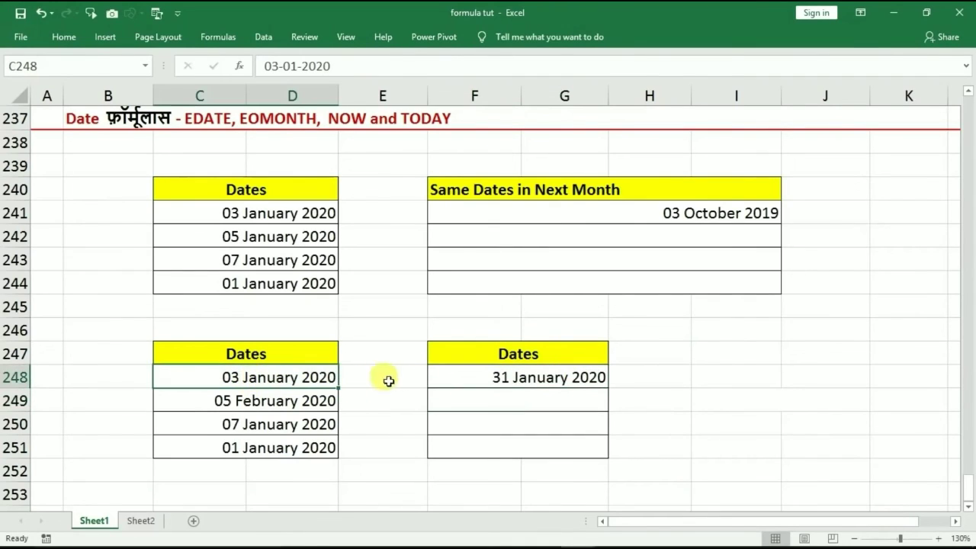
{"action": "left_click", "coordinate": [542, 380]}
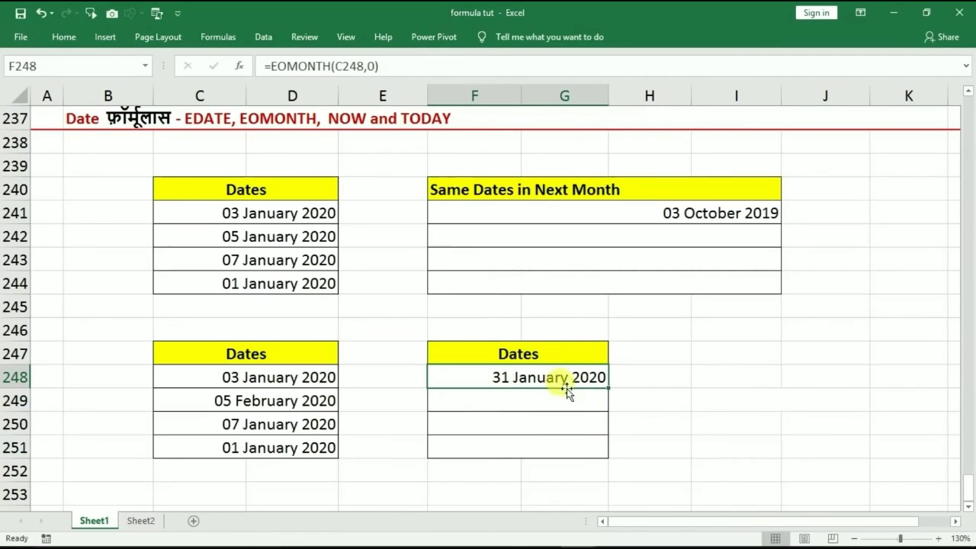
{"action": "left_click_drag", "start_coordinate": [607, 388], "coordinate": [587, 453]}
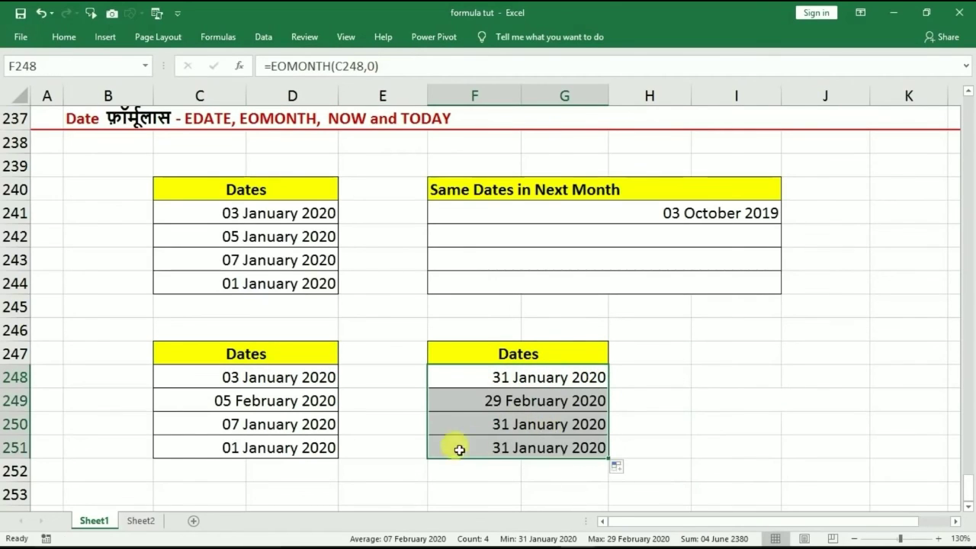
{"action": "left_click", "coordinate": [240, 404]}
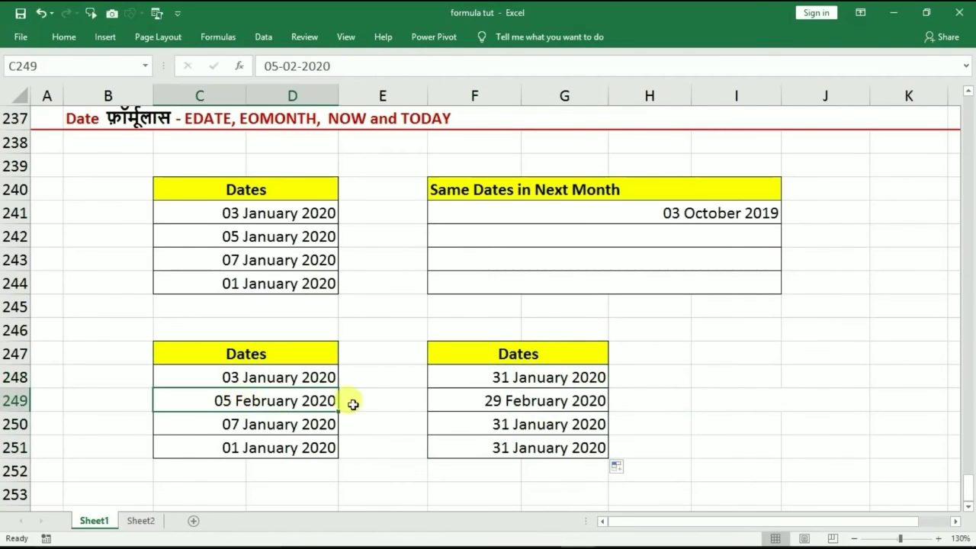
{"action": "left_click", "coordinate": [526, 403]}
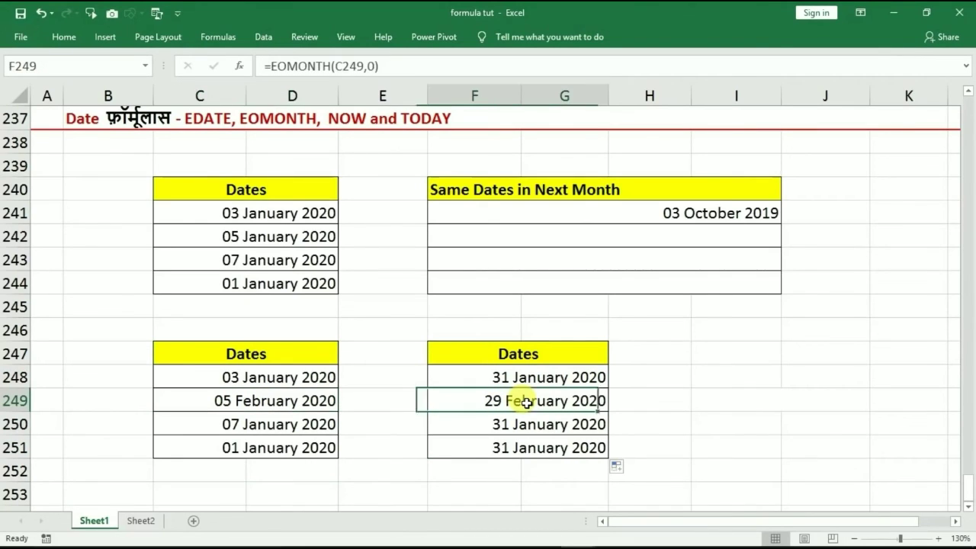
- Clear the copied EOMONTH formulas from F249 to F251, keeping only the first result cell
{"action": "left_click_drag", "start_coordinate": [520, 399], "coordinate": [530, 455]}
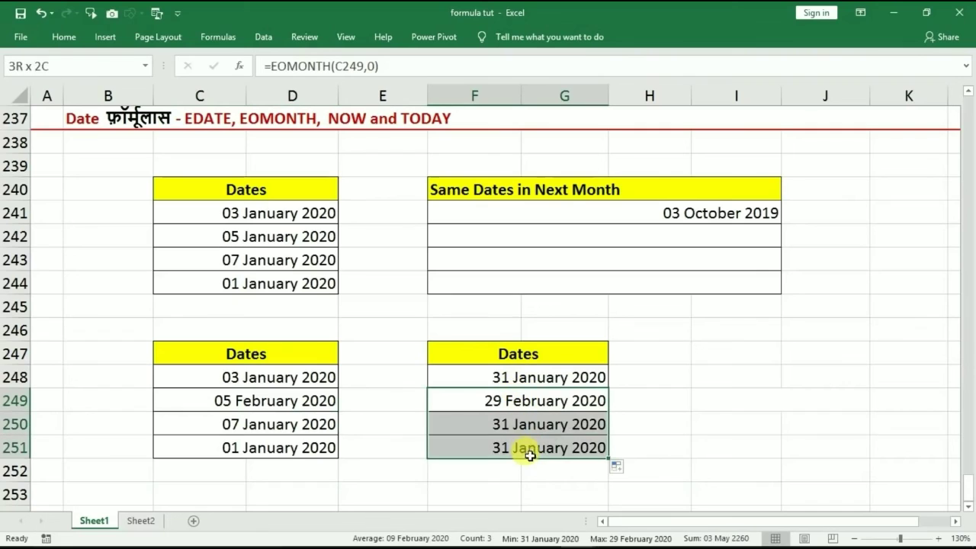
{"action": "key", "text": "Delete"}
- Change the months argument of the EOMONTH formula in F248 to 1, making it =EOMONTH(C248,1)
{"action": "left_click", "coordinate": [515, 377]}
{"action": "double_click", "coordinate": [561, 381]}
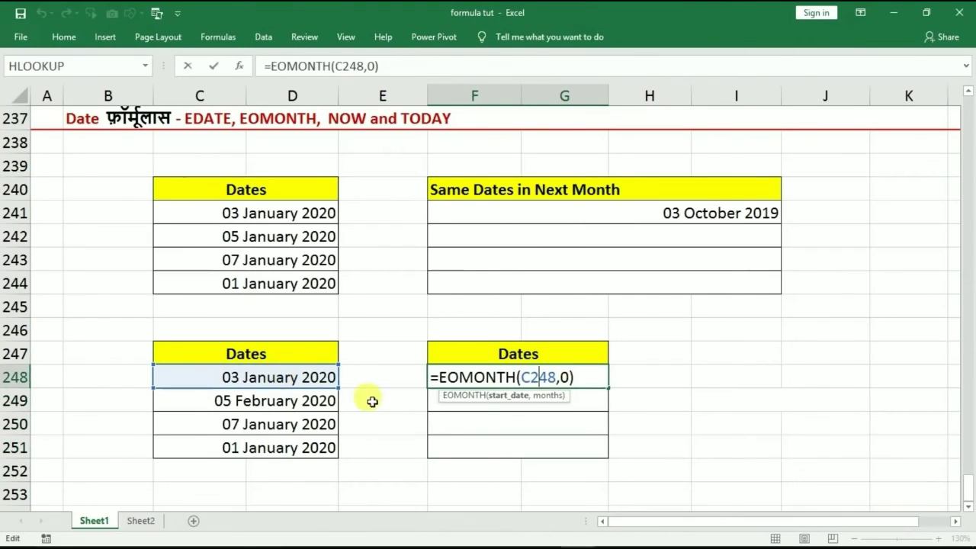
{"action": "left_click", "coordinate": [561, 377]}
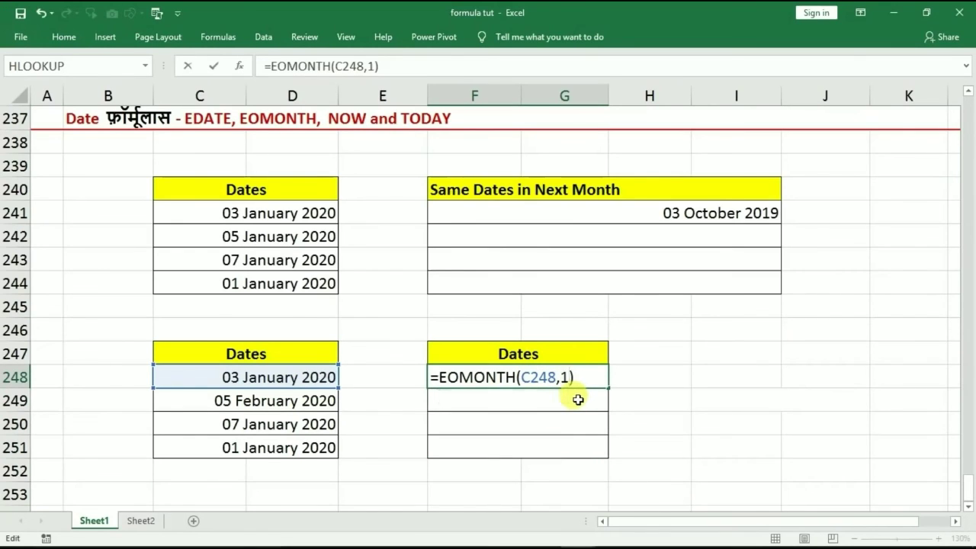
{"action": "key", "text": "Return"}
- Set the months argument of F248's EOMONTH formula to 2, making it =EOMONTH(C248,2)
{"action": "left_click", "coordinate": [546, 380]}
{"action": "double_click", "coordinate": [546, 380]}
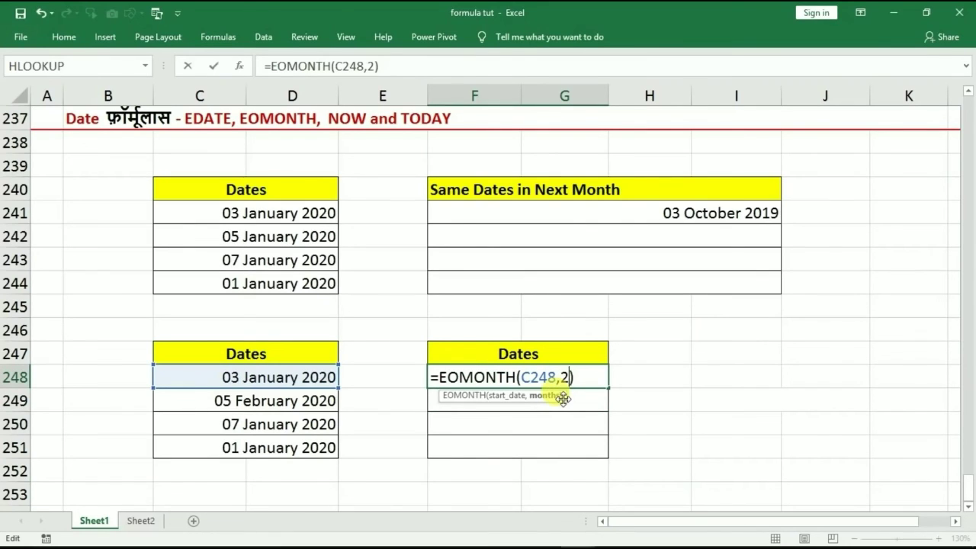
{"action": "type", "text": "2"}
{"action": "key", "text": "Return"}
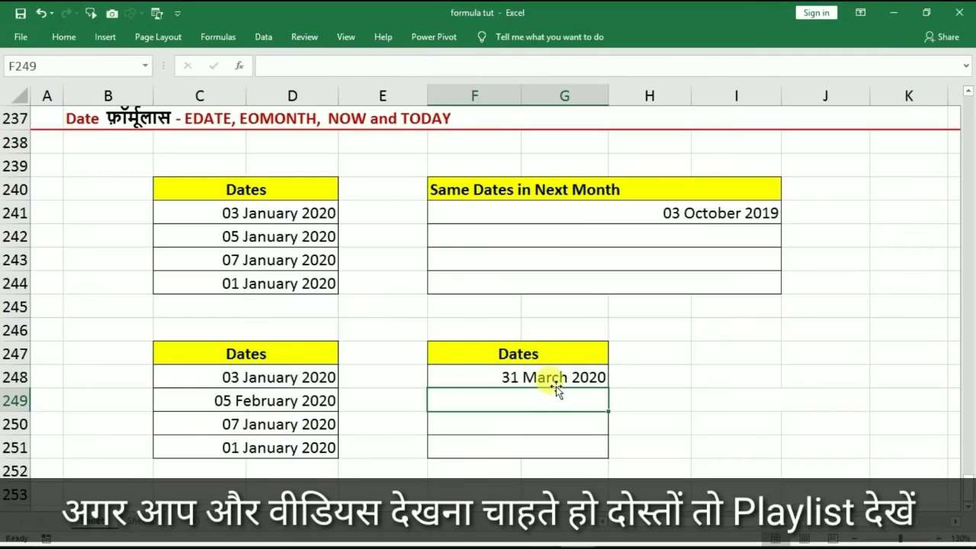
{"action": "scroll", "coordinate": [623, 361], "scroll_direction": "down", "scroll_amount": 2}
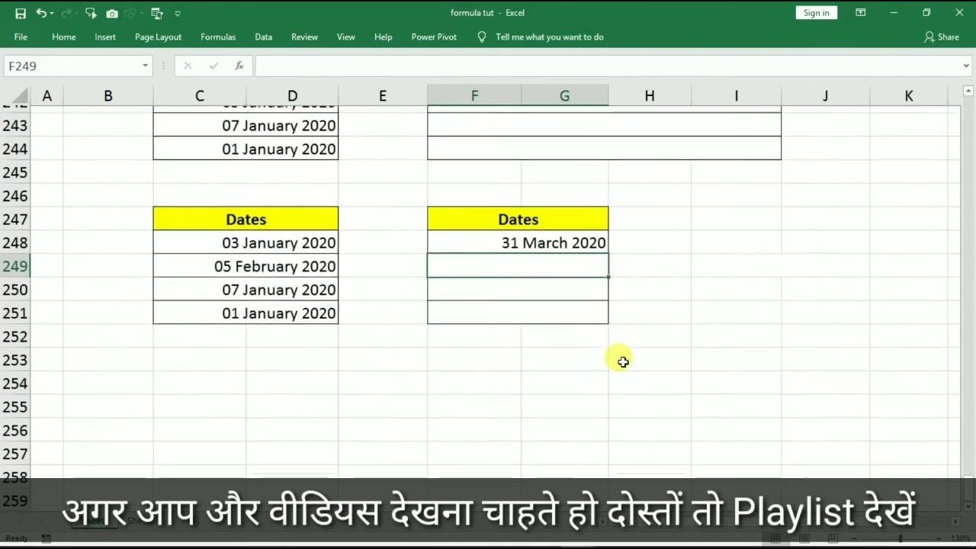
{"action": "scroll", "coordinate": [623, 361], "scroll_direction": "up", "scroll_amount": 2}
{"action": "scroll", "coordinate": [622, 362], "scroll_direction": "up", "scroll_amount": 7}
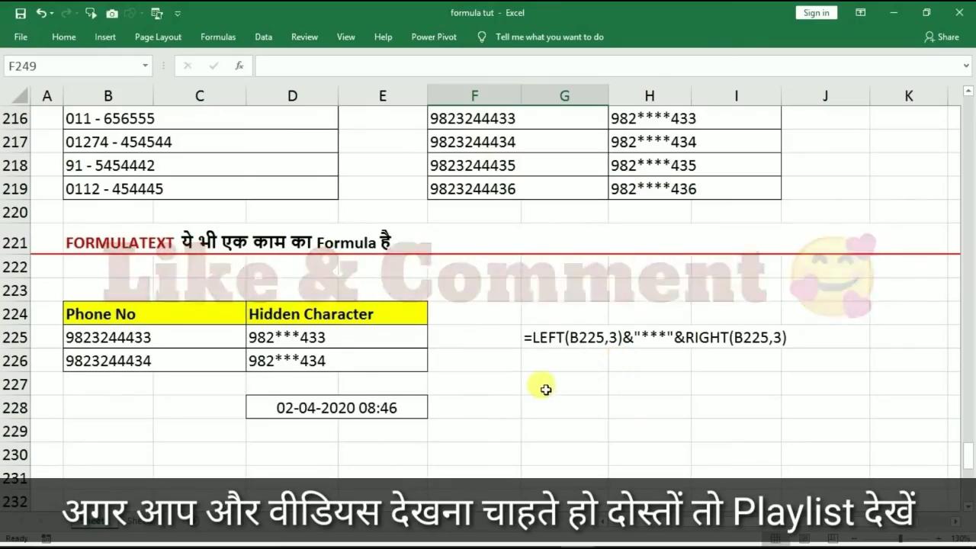
{"action": "scroll", "coordinate": [544, 388], "scroll_direction": "down", "scroll_amount": 1}
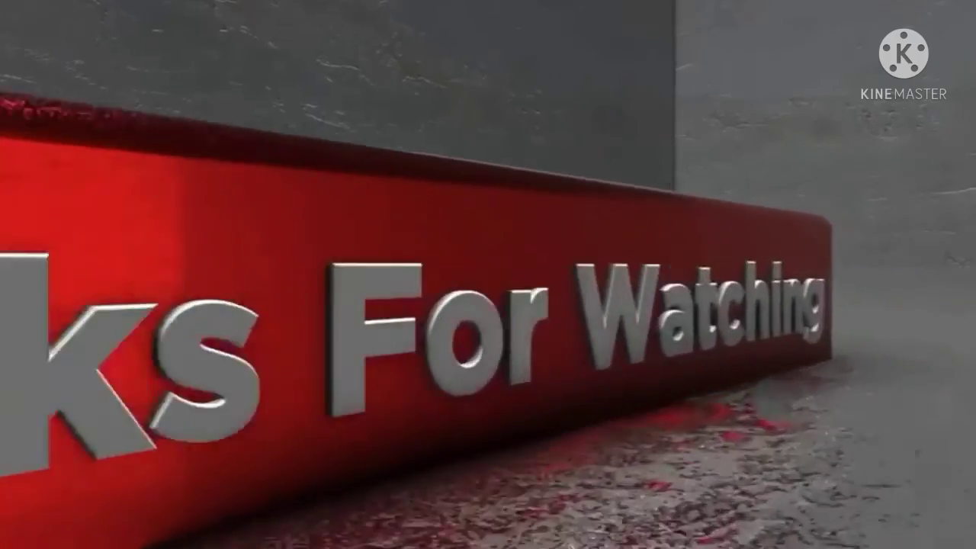